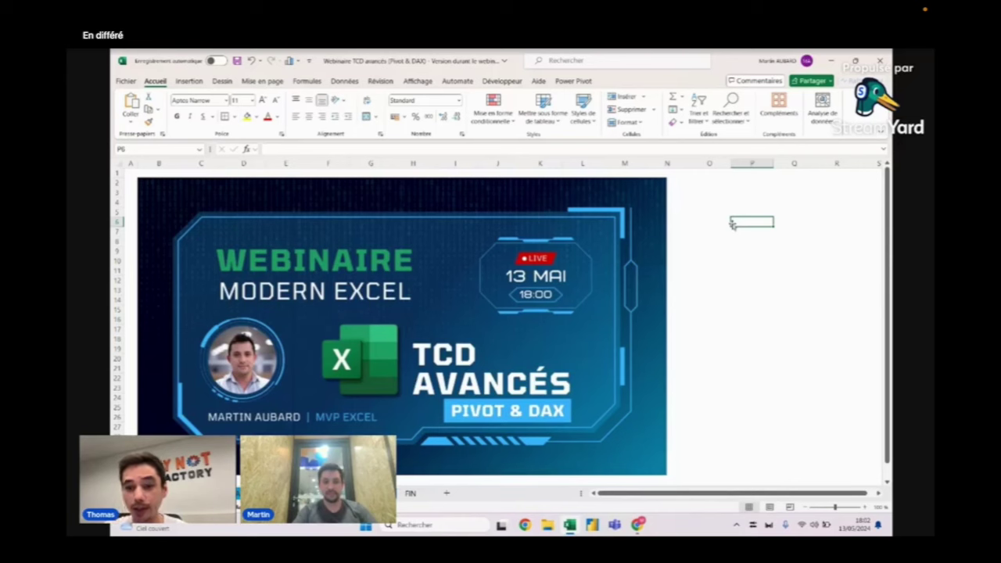
Step: Advance from the webinar title slide to the individual Excel training offer slide (6, 12, 18-hour packages)
{"action": "left_click", "coordinate": [757, 258]}
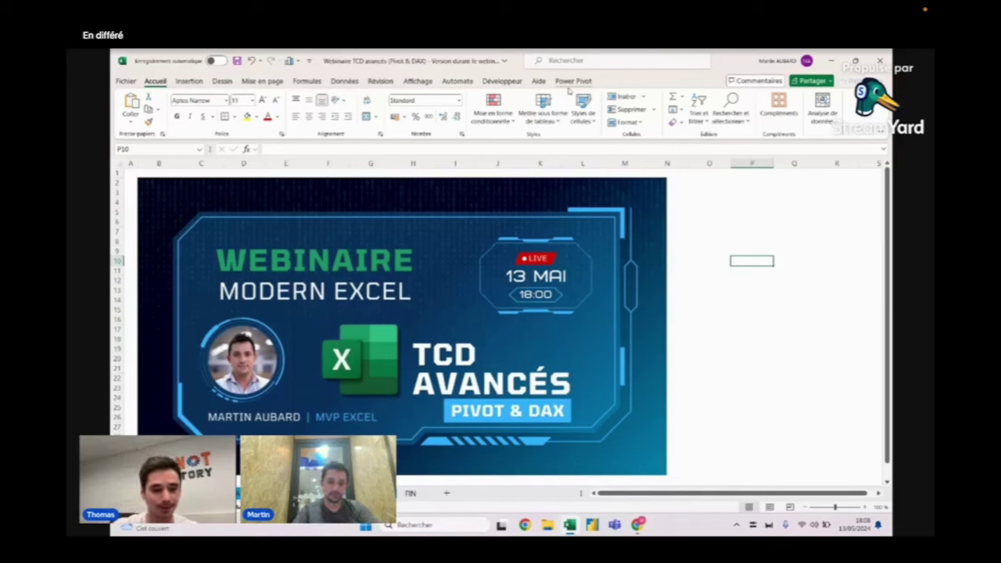
{"action": "left_click", "coordinate": [703, 183]}
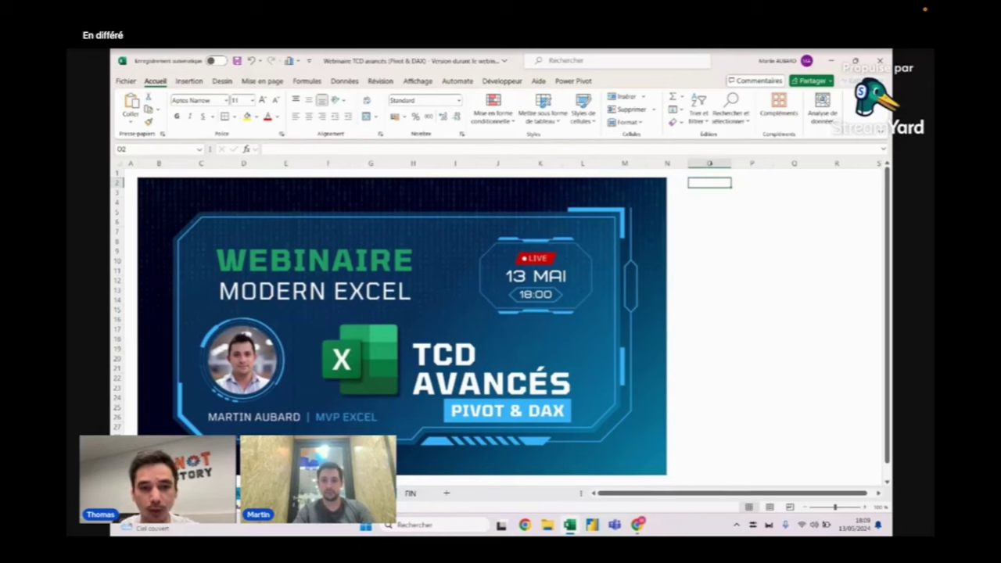
{"action": "left_click", "coordinate": [741, 185]}
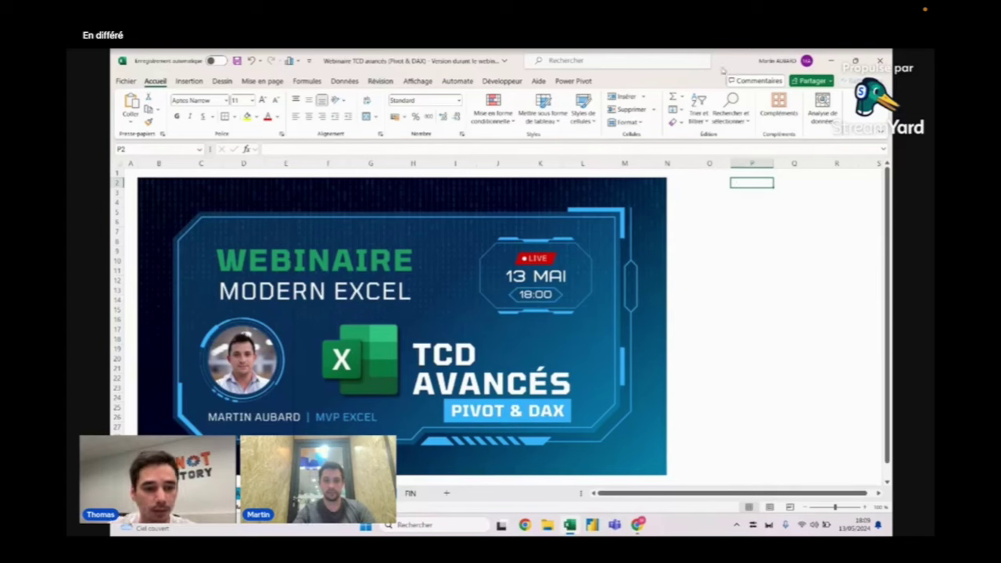
{"action": "left_click", "coordinate": [763, 192]}
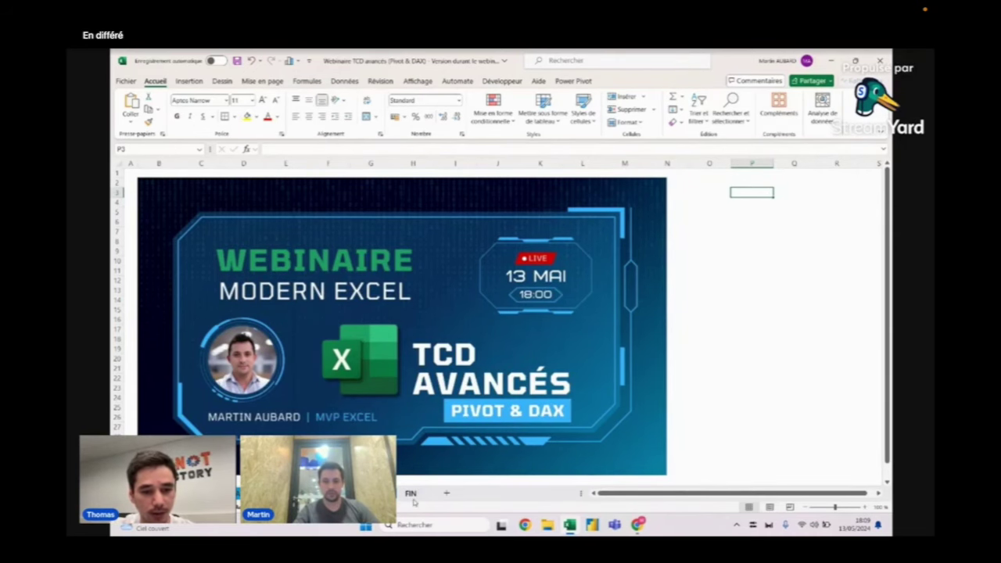
{"action": "key", "text": "ctrl+Page_Down"}
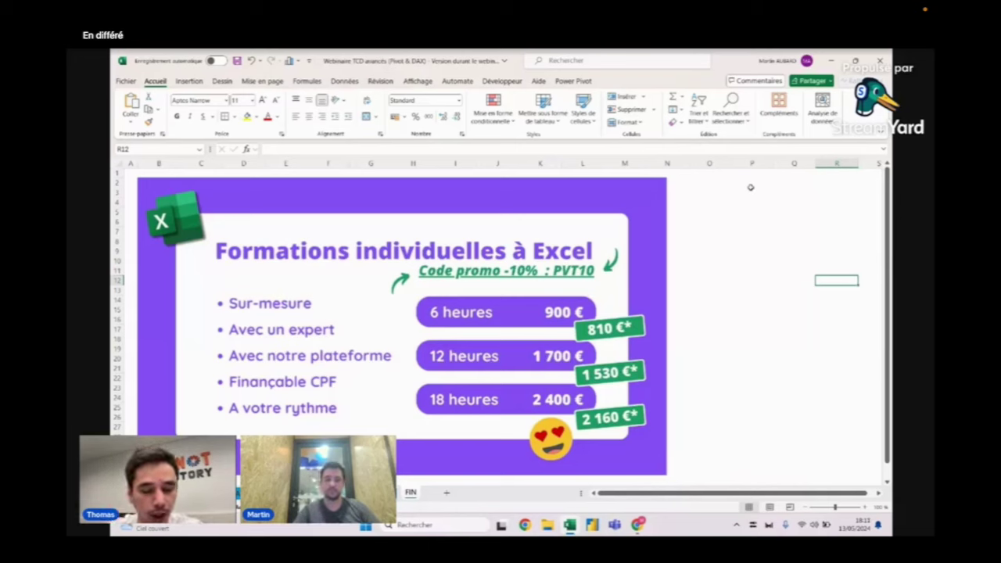
Step: Go back to the 'Webinaire Modern Excel – TCD Avancés Pivot & DAX' slide and select cell A1
{"action": "left_click", "coordinate": [740, 185]}
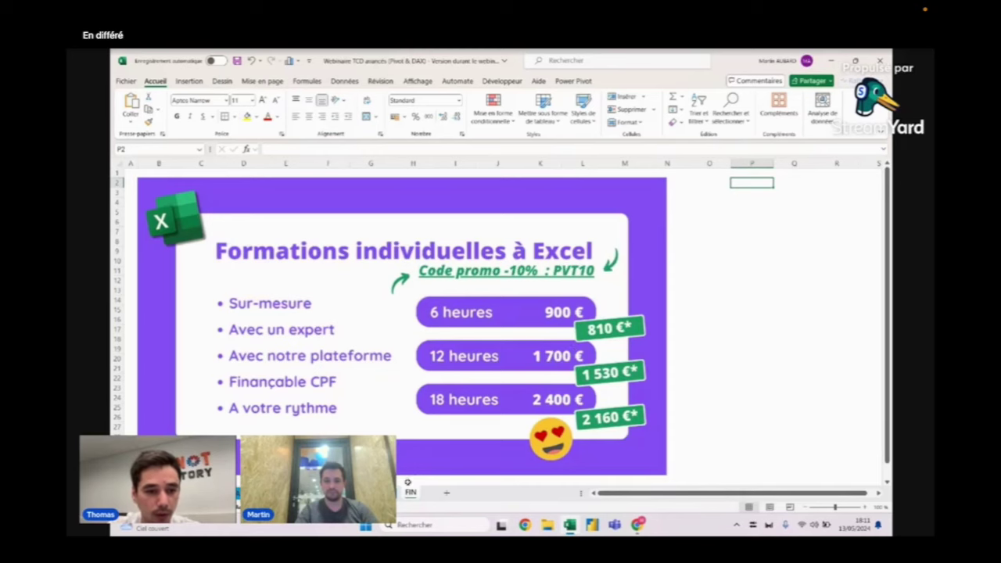
{"action": "key", "text": "Down"}
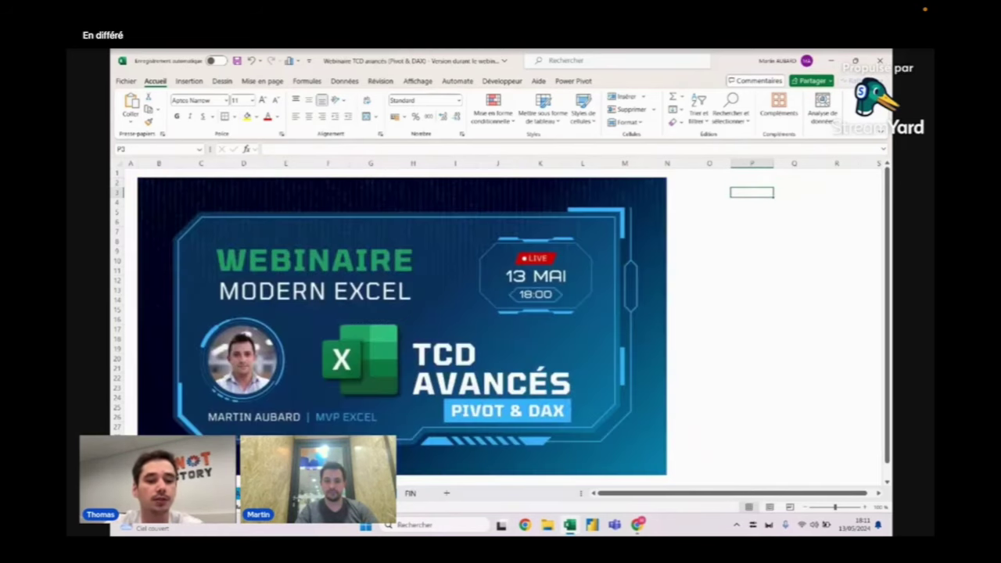
{"action": "left_click", "coordinate": [130, 173]}
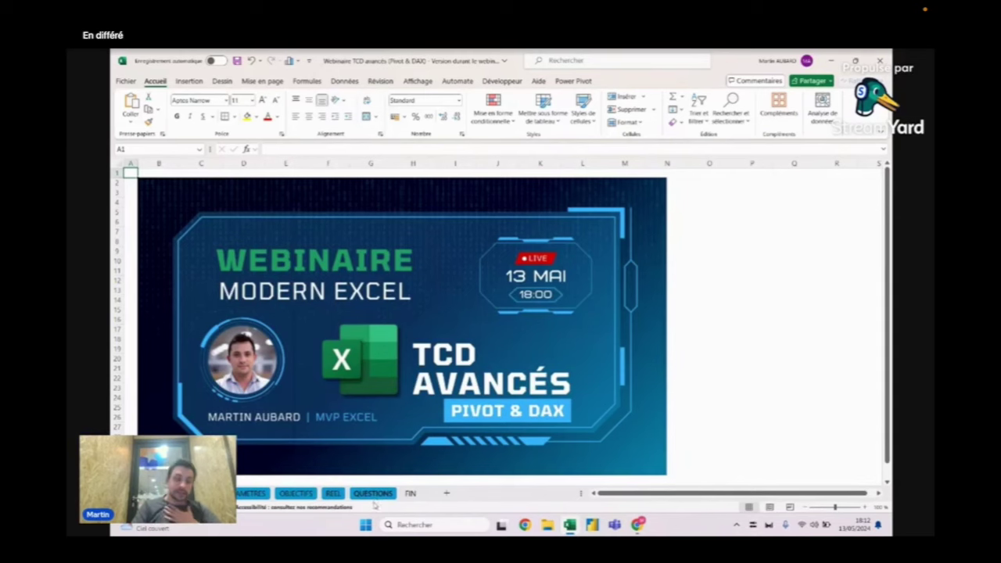
Step: View the QUESTIONS checklist, then switch to the REEL sales data sheet
{"action": "left_click", "coordinate": [372, 494]}
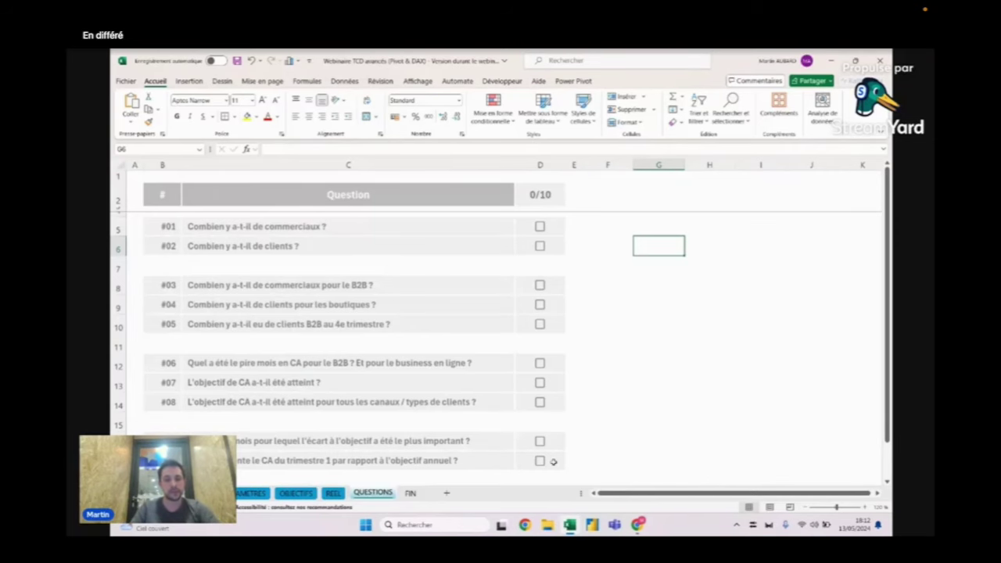
{"action": "left_click", "coordinate": [333, 493]}
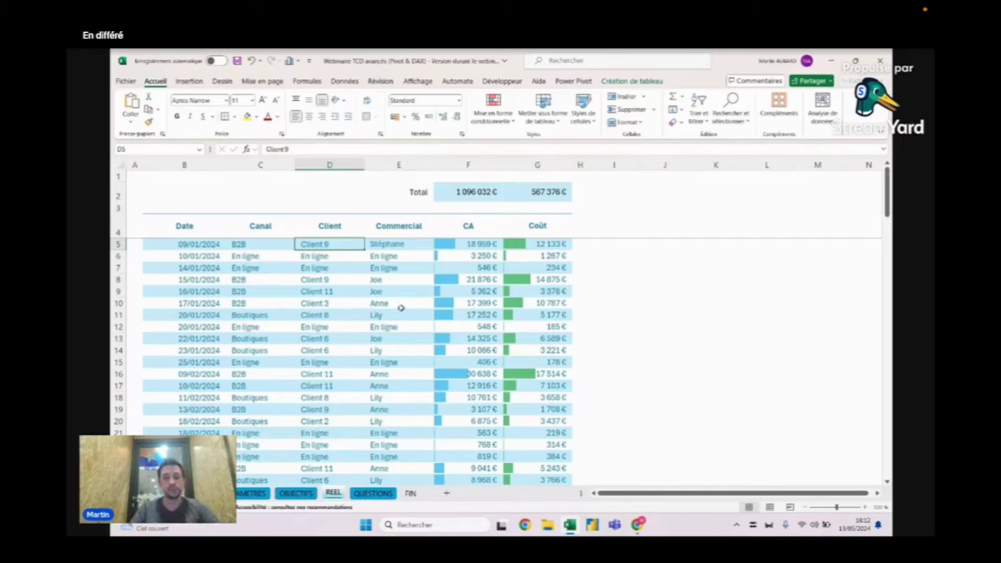
Step: Select the whole Tab_Réel table and check the total CA formula in F2
{"action": "left_click", "coordinate": [382, 274]}
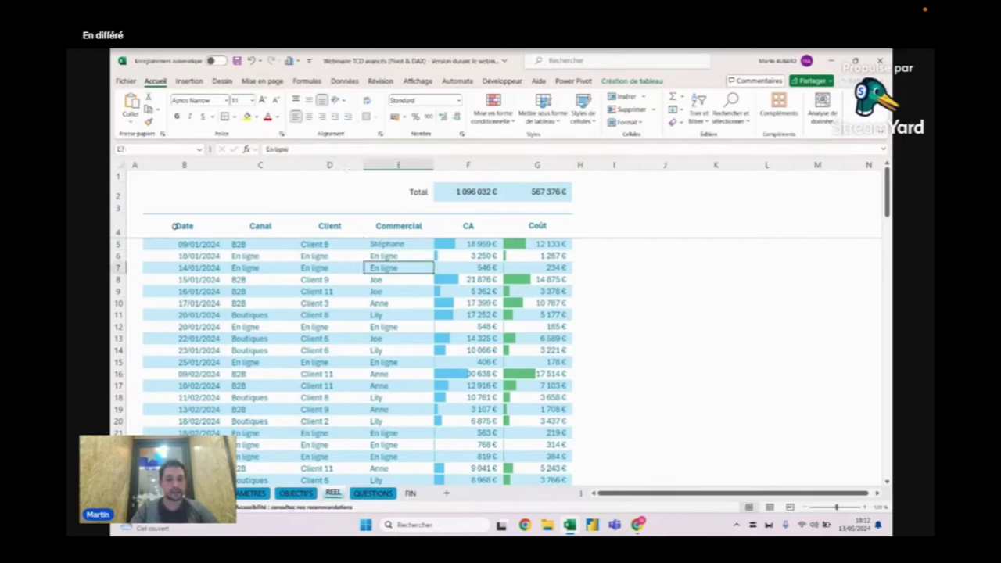
{"action": "left_click", "coordinate": [142, 212]}
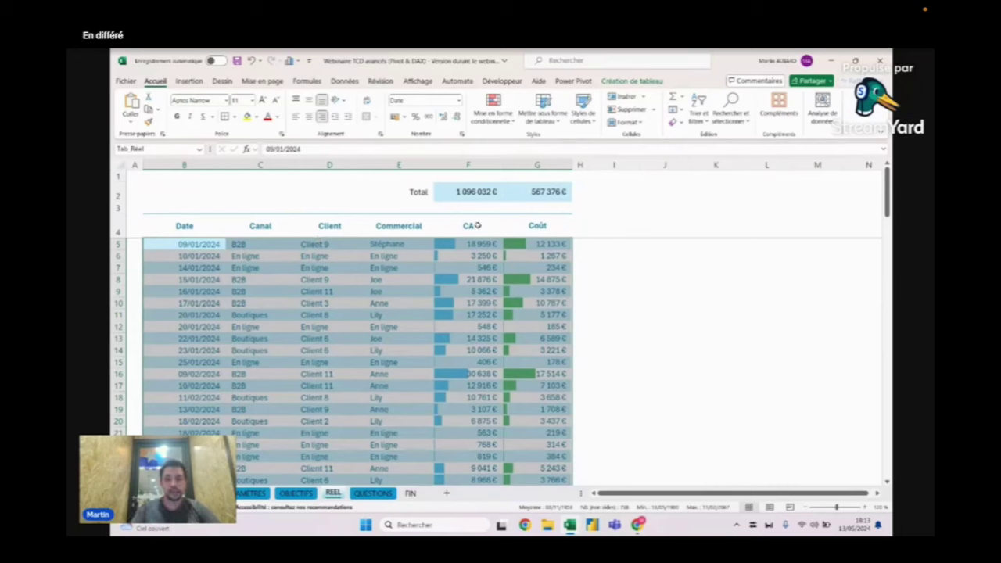
{"action": "left_click", "coordinate": [485, 188]}
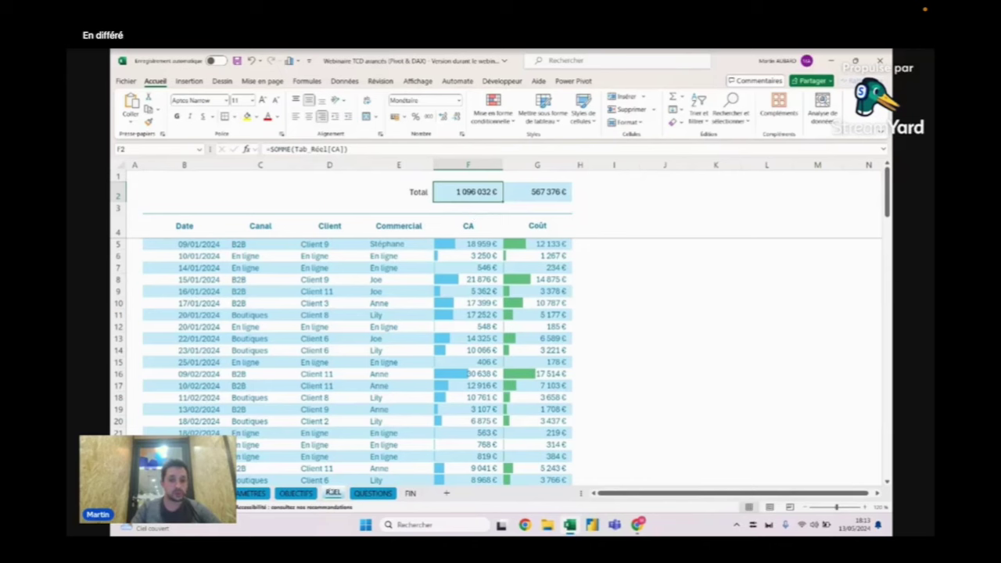
Step: Browse the table's dates from first to last row and back, then select a cell inside it
{"action": "left_click", "coordinate": [197, 247]}
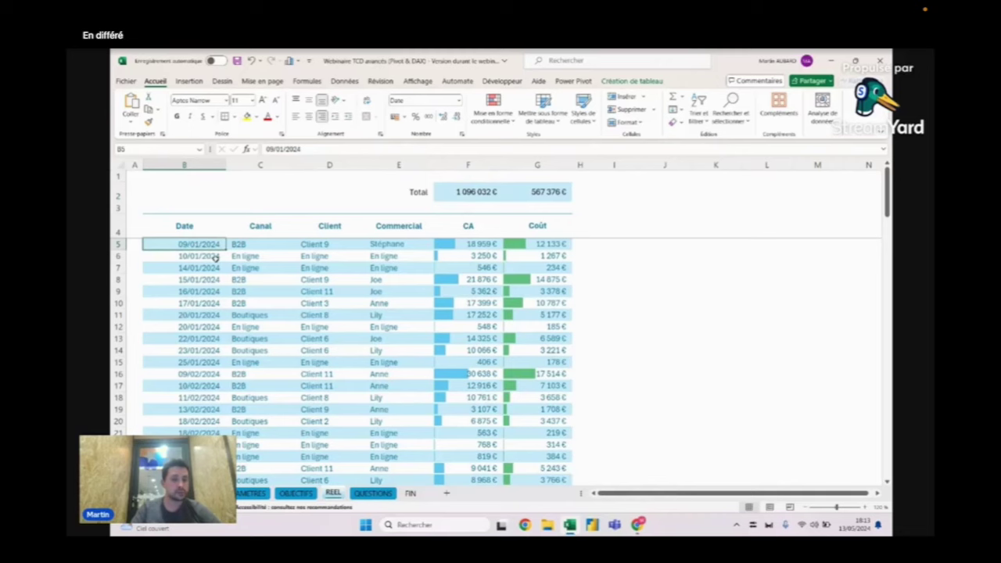
{"action": "key", "text": "ctrl+Down"}
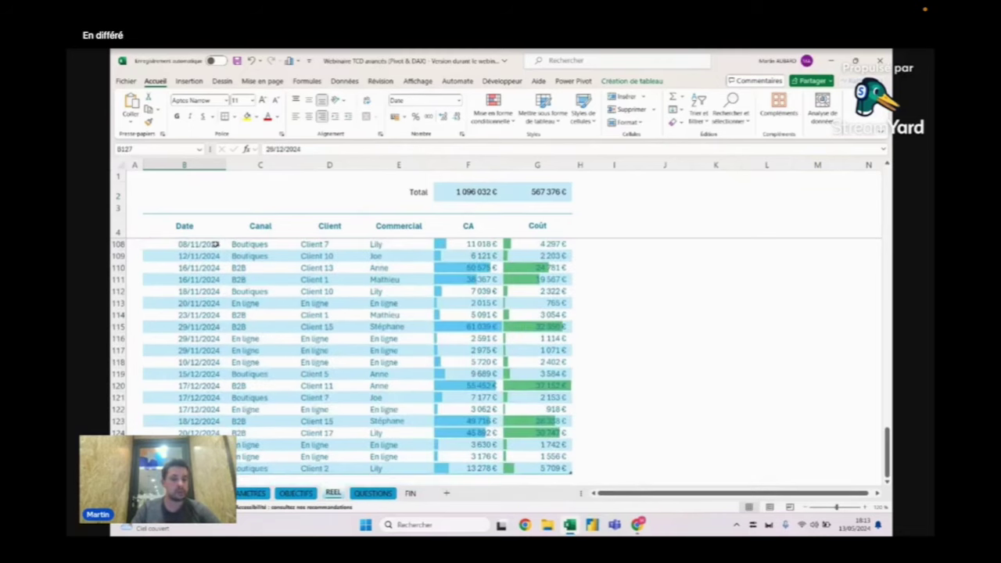
{"action": "scroll", "coordinate": [213, 244], "scroll_direction": "down", "scroll_amount": 1}
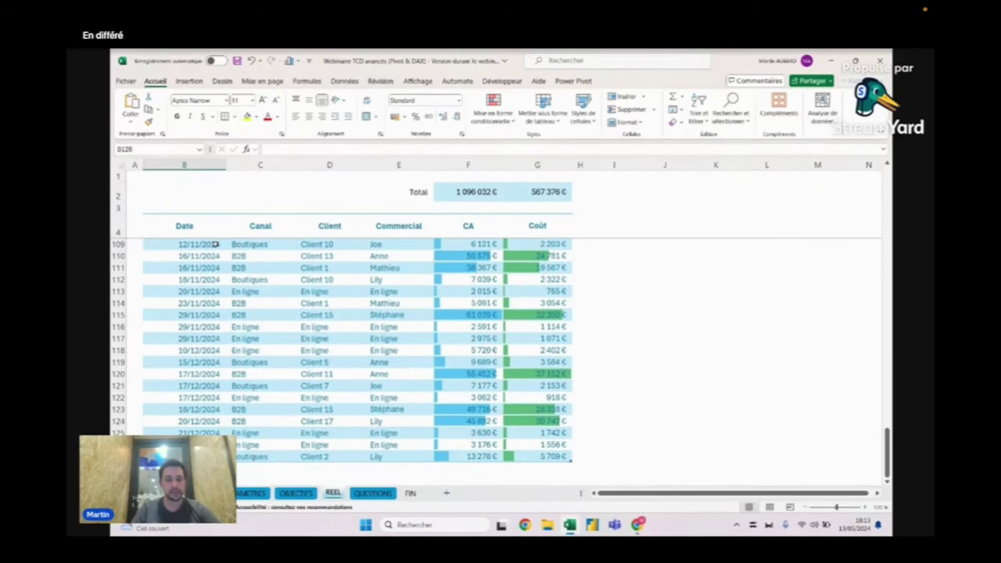
{"action": "scroll", "coordinate": [212, 244], "scroll_direction": "down", "scroll_amount": 1}
{"action": "key", "text": "ctrl+Up"}
{"action": "key", "text": "Down"}
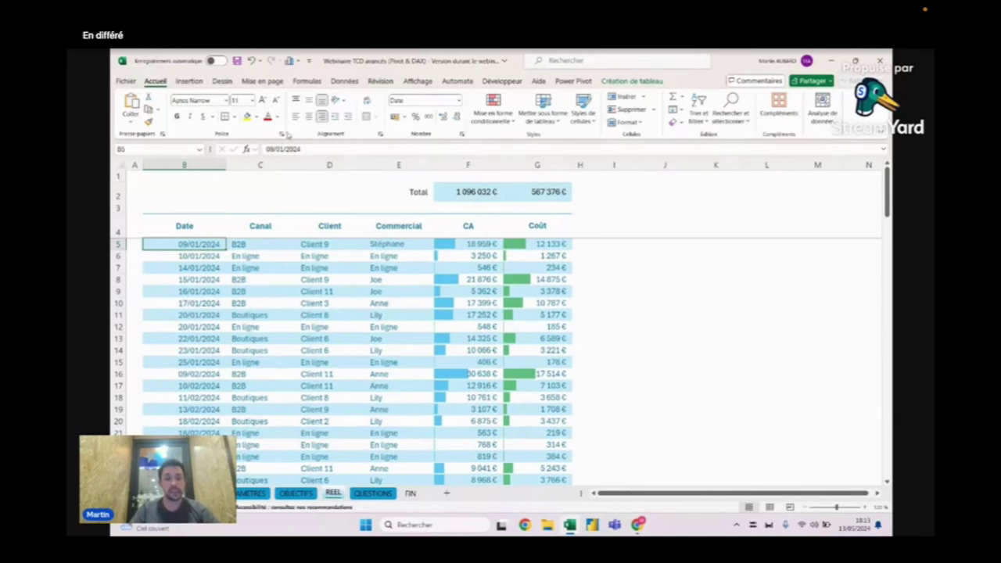
{"action": "left_click", "coordinate": [276, 278]}
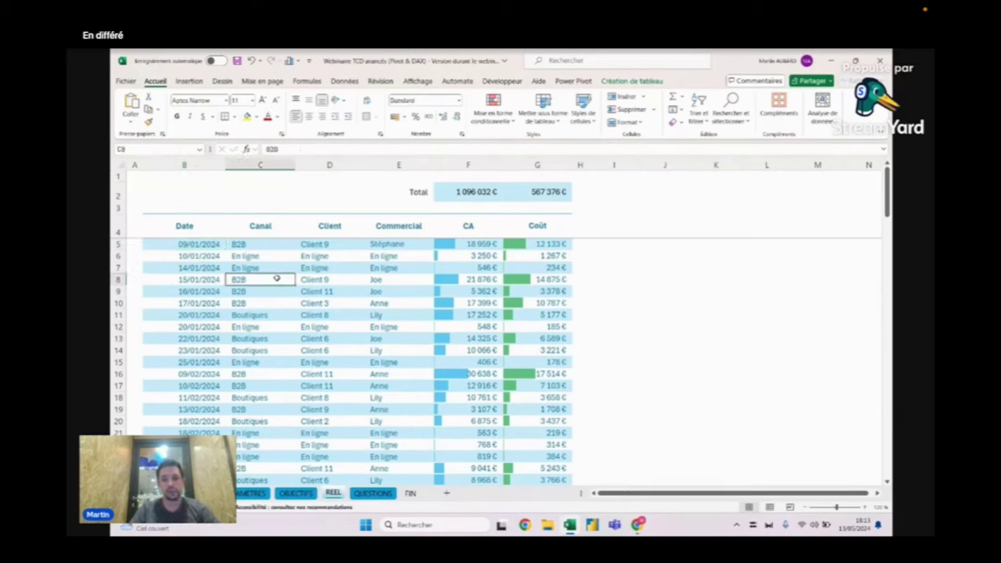
{"action": "left_click", "coordinate": [191, 82]}
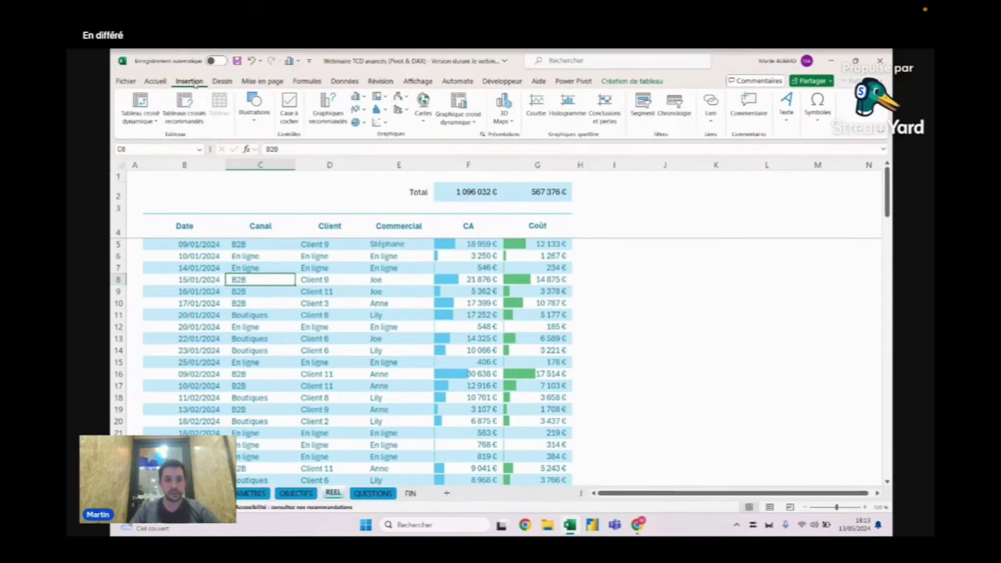
{"action": "left_click", "coordinate": [134, 104]}
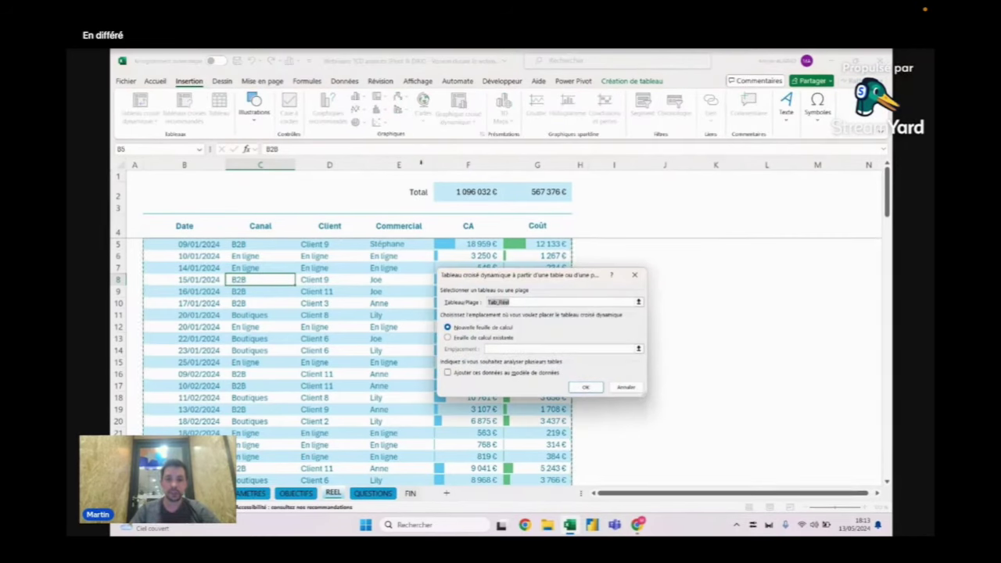
{"action": "left_click", "coordinate": [447, 373]}
{"action": "left_click", "coordinate": [590, 388]}
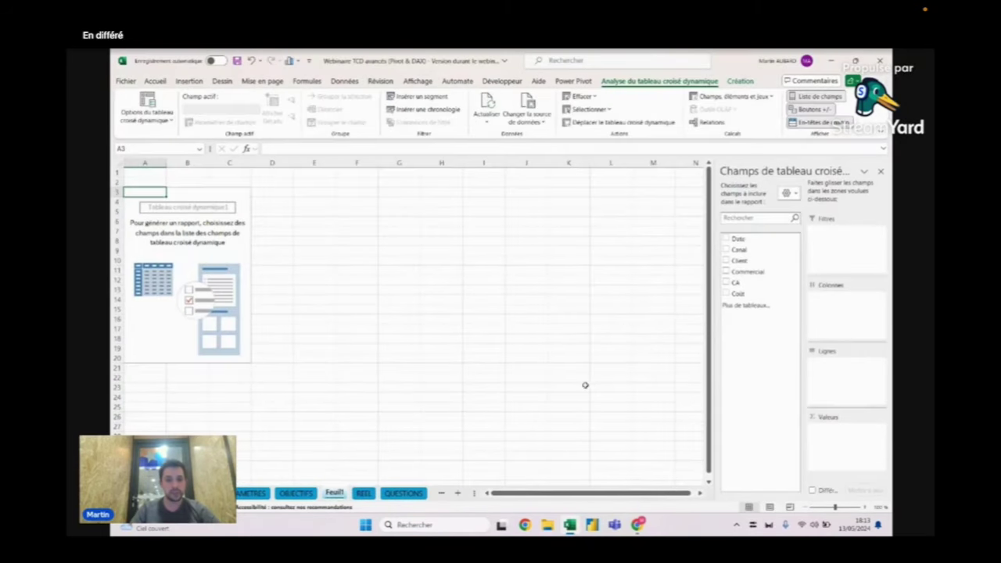
{"action": "left_click", "coordinate": [864, 507]}
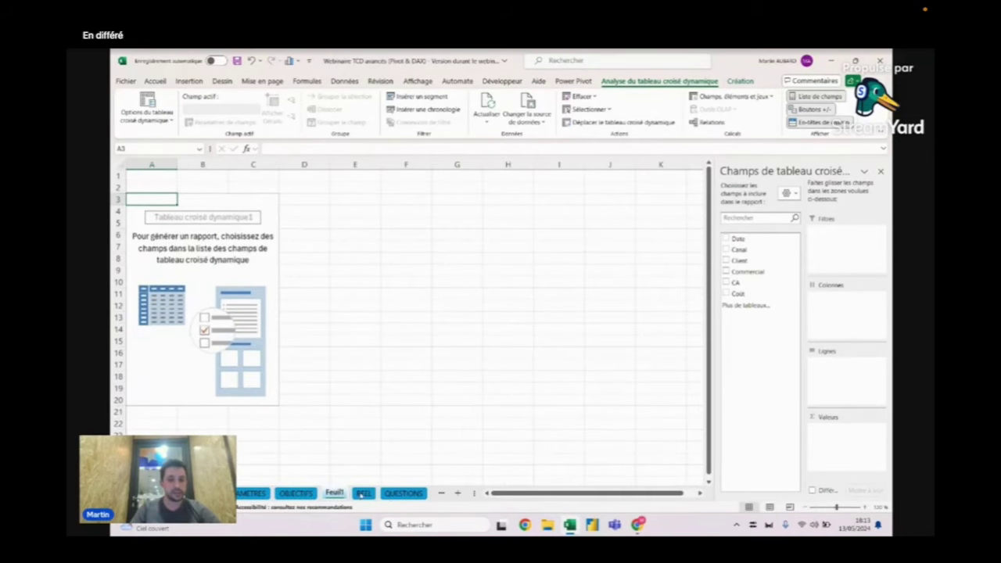
{"action": "left_click_drag", "start_coordinate": [334, 494], "coordinate": [426, 494]}
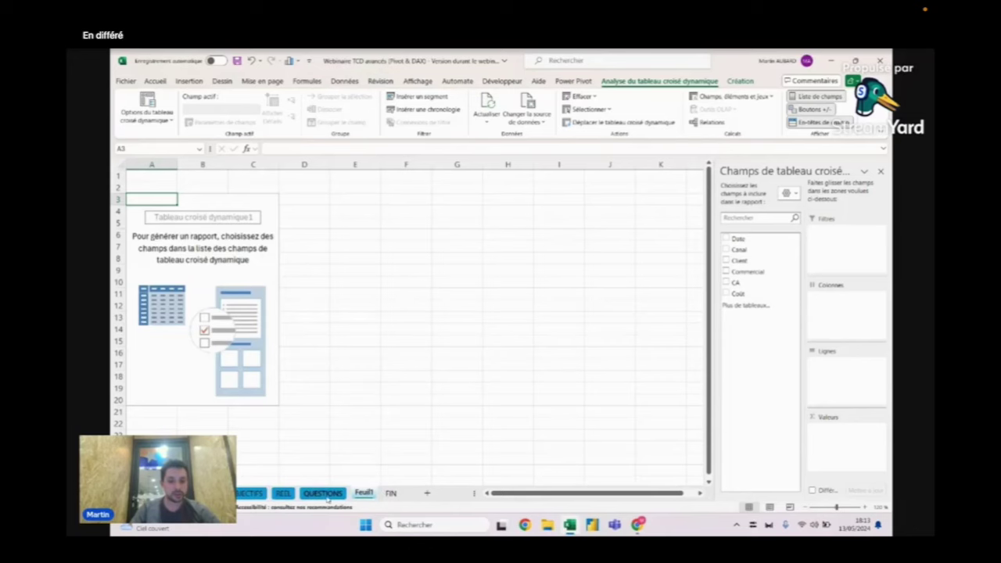
{"action": "left_click", "coordinate": [324, 493]}
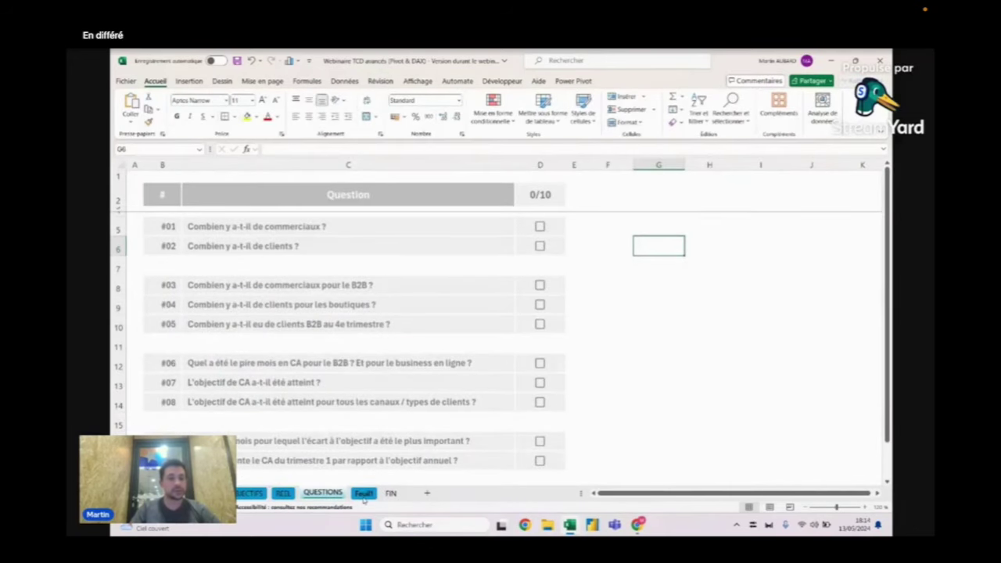
{"action": "left_click", "coordinate": [238, 228]}
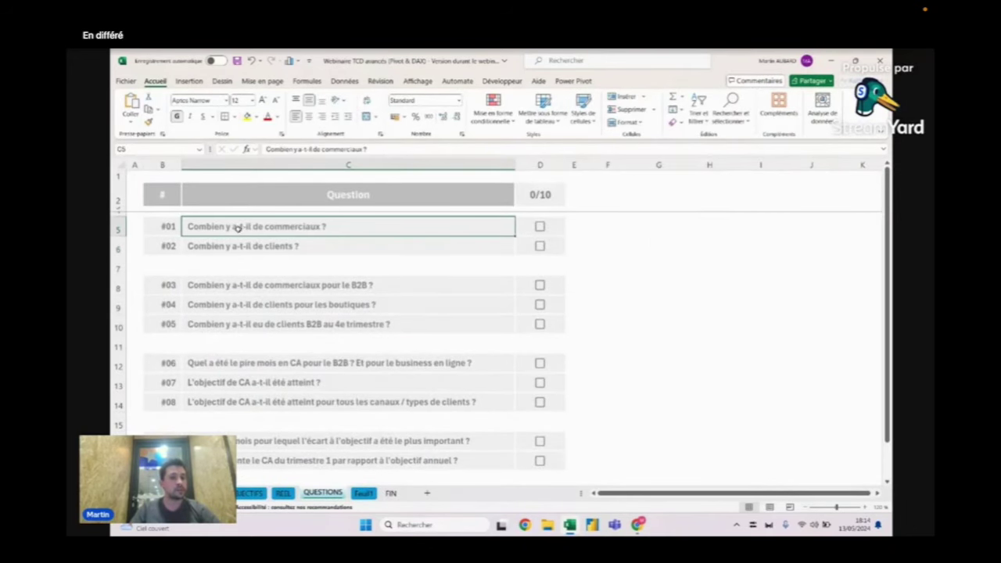
{"action": "left_click", "coordinate": [363, 494]}
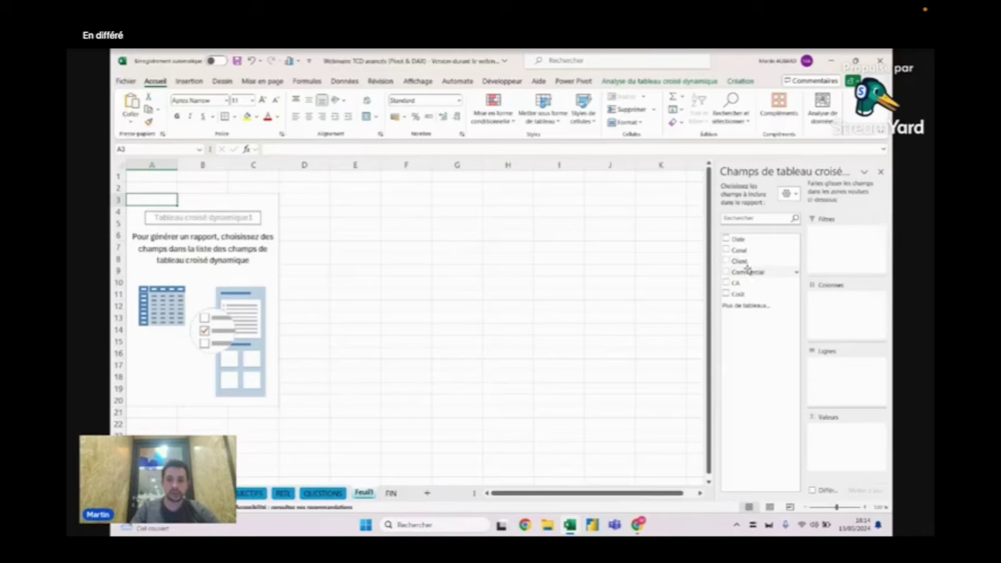
Step: Sum CA by Commercial and format the values as Monétaire with 0 decimals
{"action": "left_click_drag", "start_coordinate": [747, 272], "coordinate": [829, 356]}
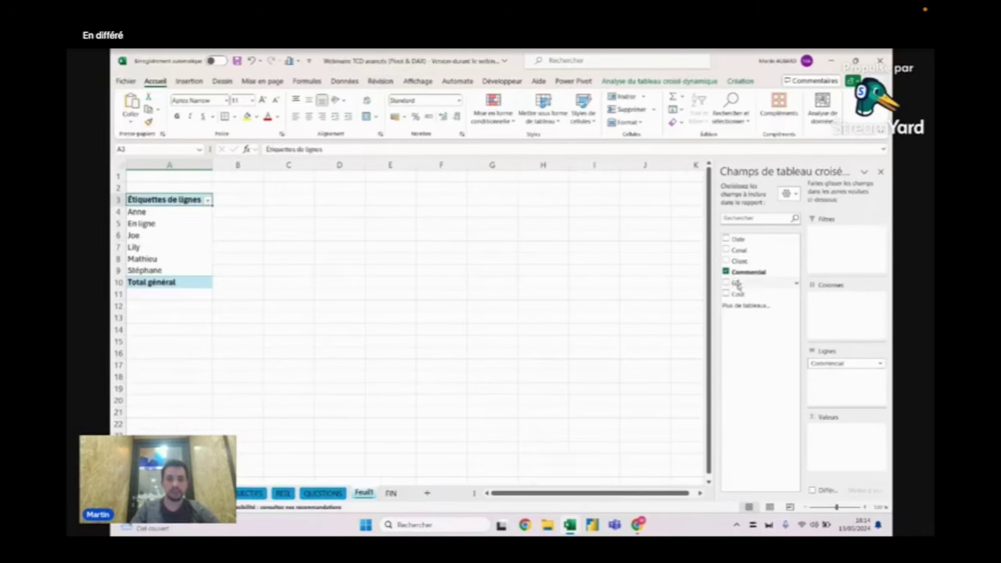
{"action": "left_click_drag", "start_coordinate": [735, 283], "coordinate": [844, 436]}
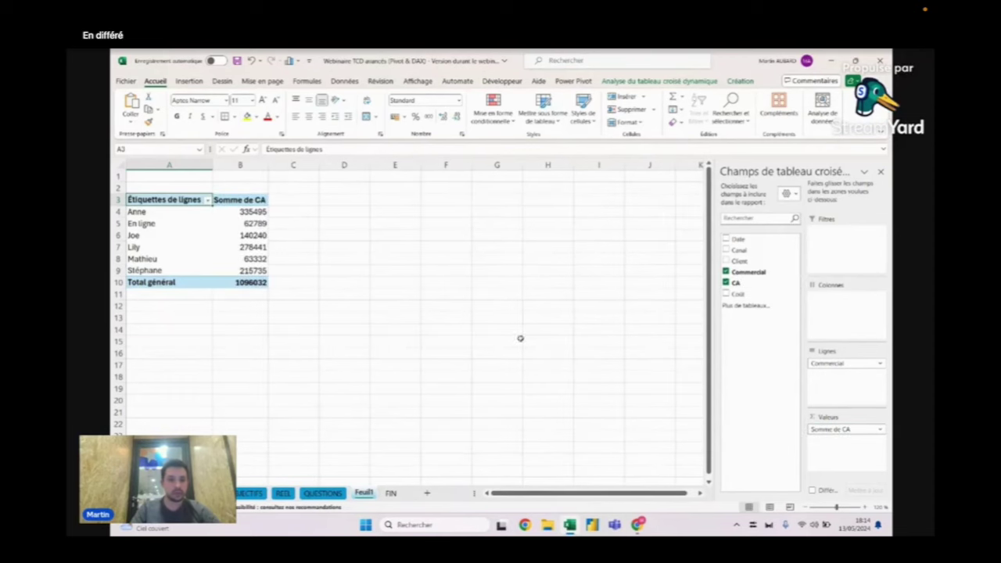
{"action": "left_click", "coordinate": [264, 212]}
{"action": "right_click", "coordinate": [264, 212]}
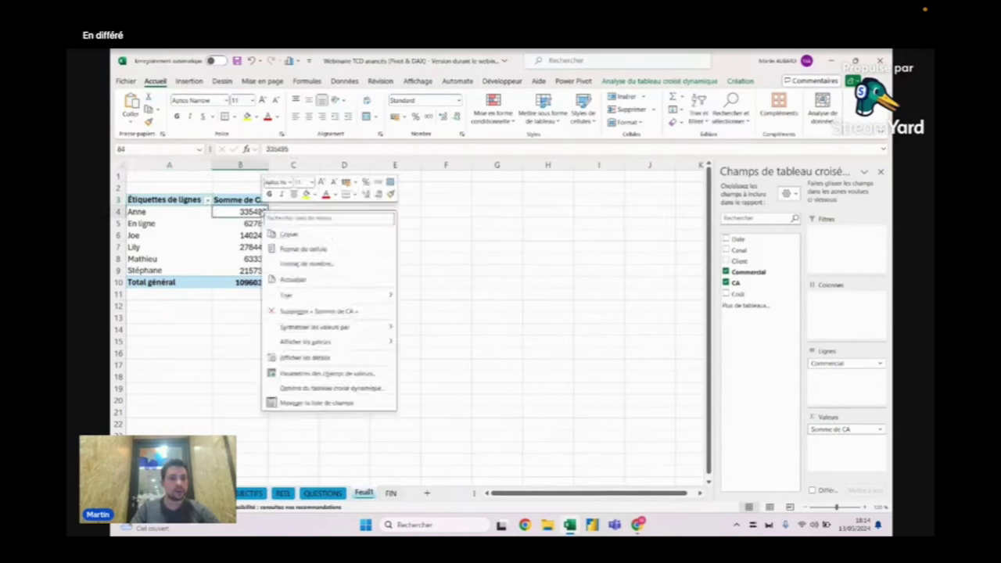
{"action": "left_click", "coordinate": [308, 266]}
{"action": "left_click", "coordinate": [197, 193]}
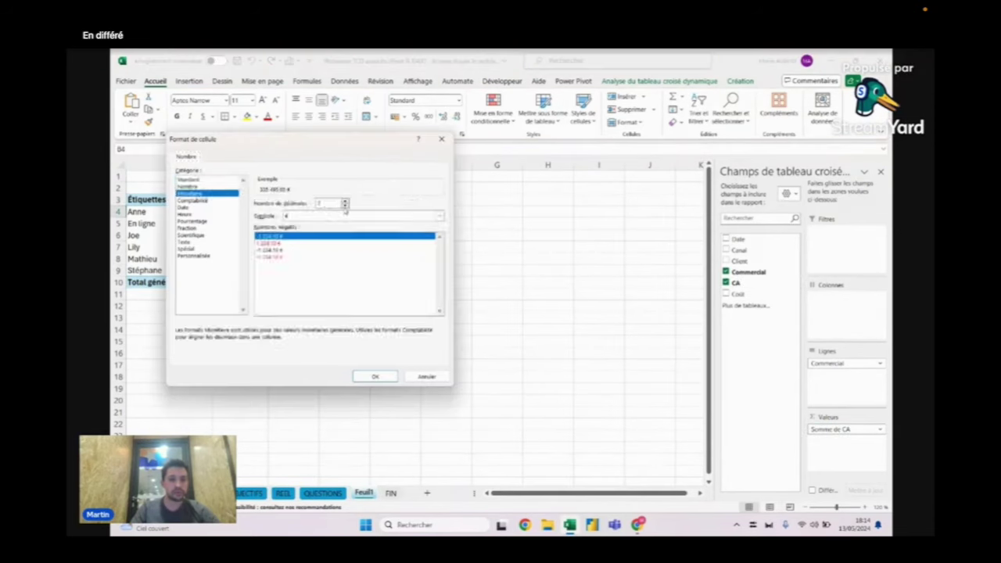
{"action": "double_click", "coordinate": [345, 206]}
{"action": "left_click", "coordinate": [375, 376]}
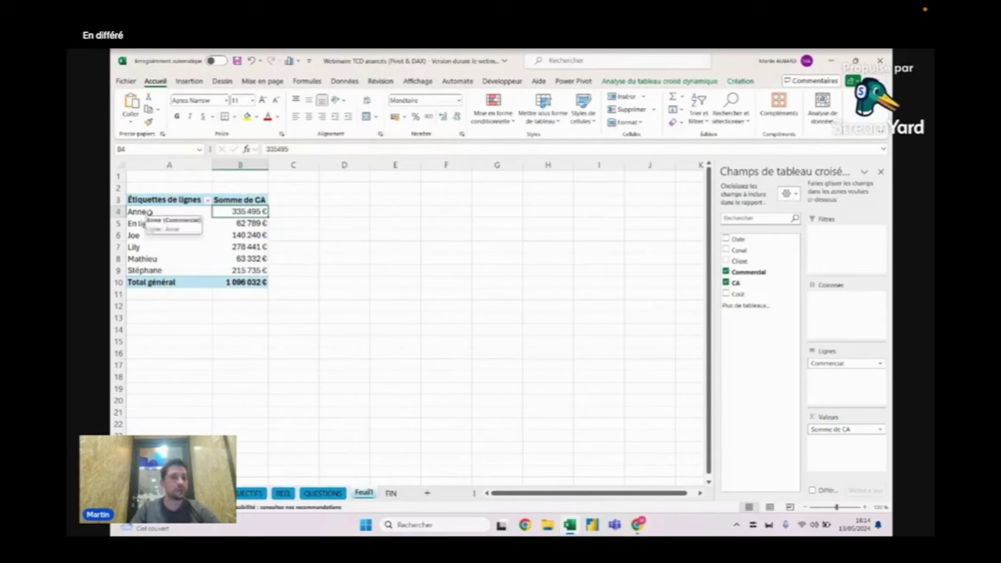
Step: Select the salesperson row labels, Anne through Stéphane
{"action": "left_click_drag", "start_coordinate": [148, 212], "coordinate": [147, 272]}
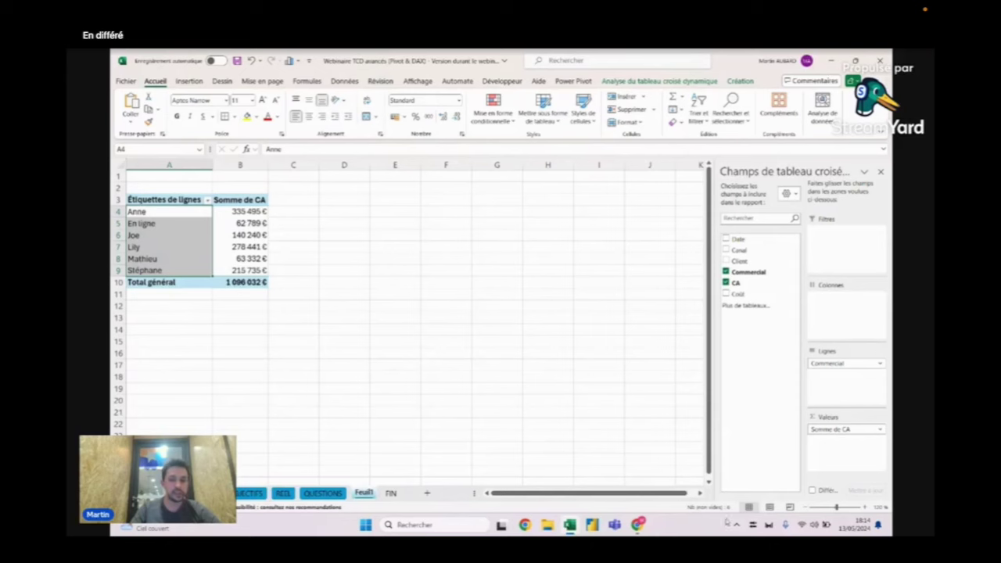
{"action": "left_click", "coordinate": [157, 226]}
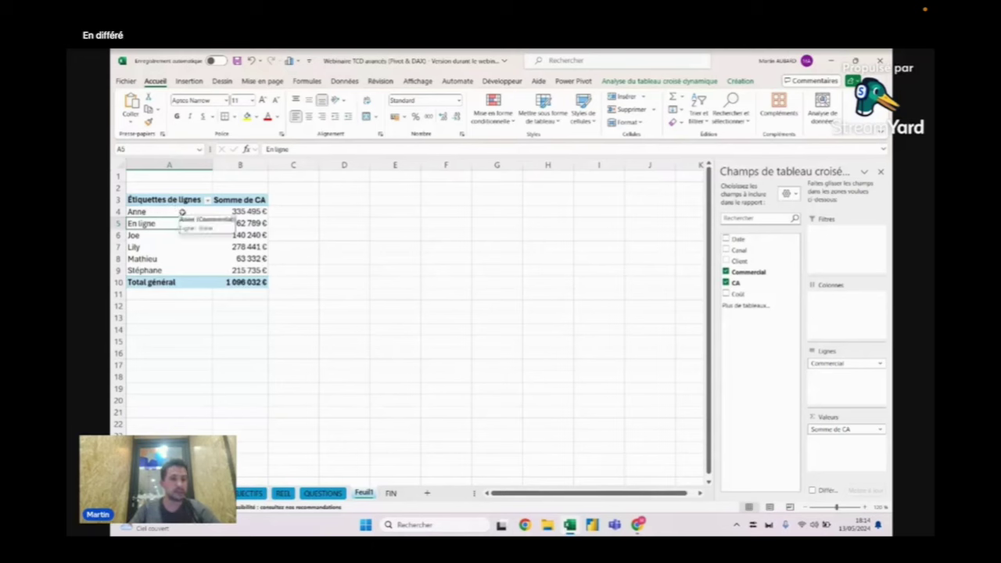
{"action": "left_click", "coordinate": [181, 211]}
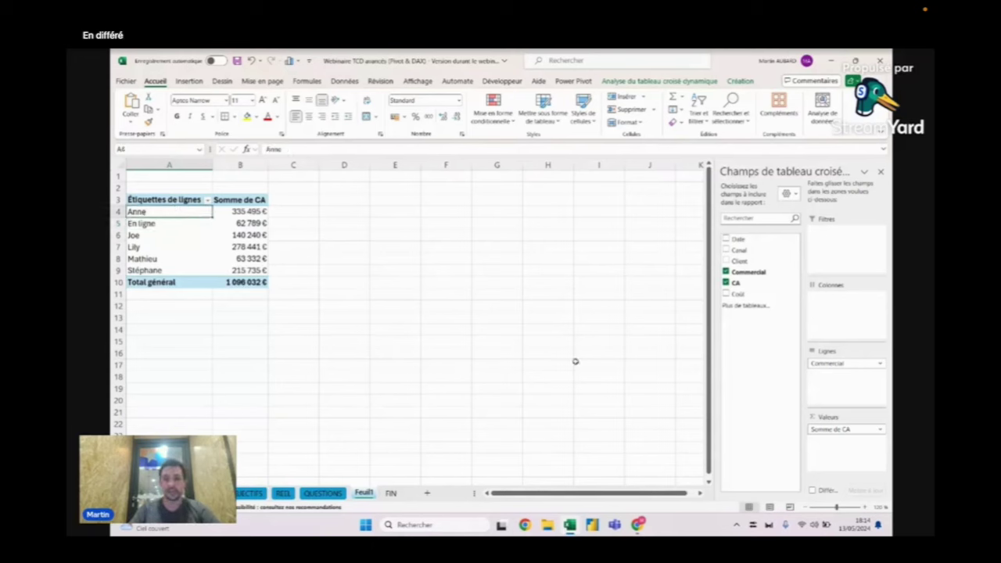
Step: Remove CA and Commercial, then put Commercial in Valeurs to count 123 entries
{"action": "left_click", "coordinate": [726, 283]}
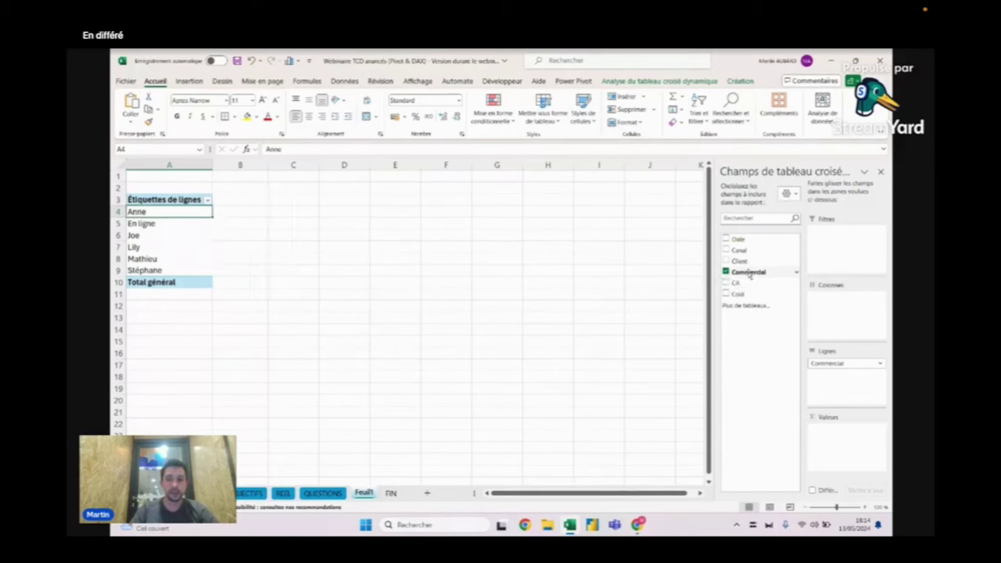
{"action": "left_click", "coordinate": [726, 272]}
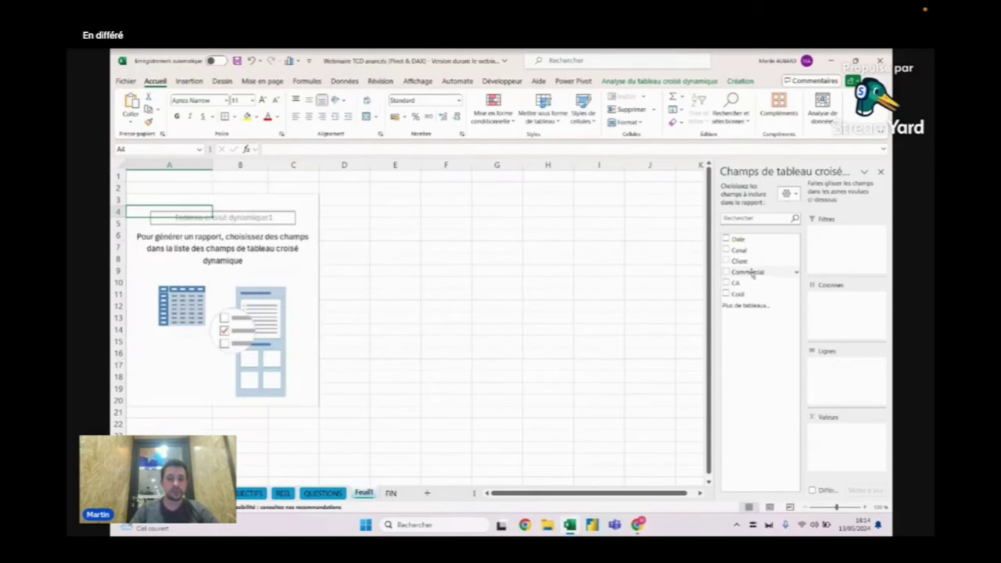
{"action": "mouse_move", "coordinate": [751, 273]}
{"action": "left_mouse_down"}
{"action": "mouse_move", "coordinate": [855, 443]}
{"action": "mouse_move", "coordinate": [843, 434]}
{"action": "left_mouse_up"}
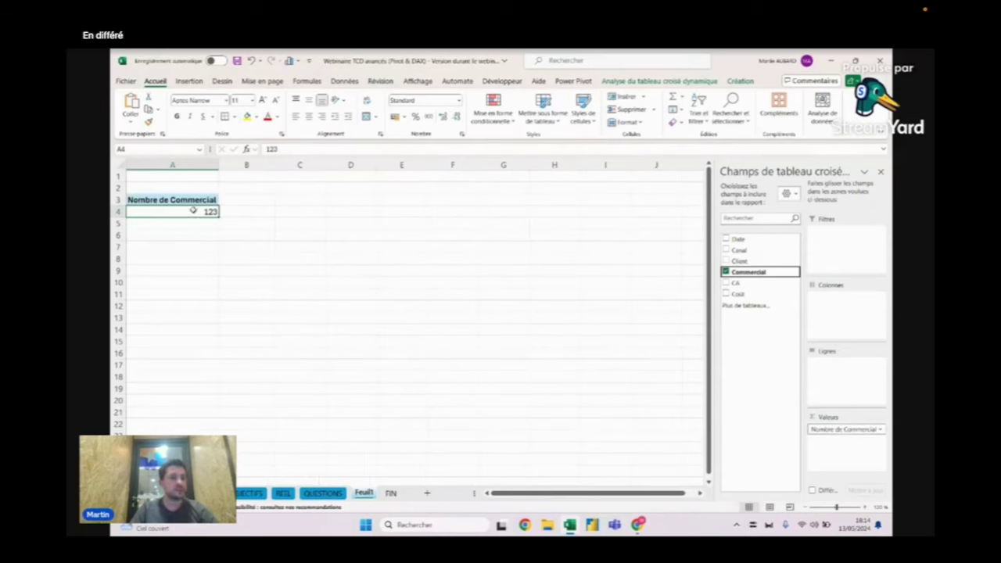
{"action": "mouse_move", "coordinate": [197, 212]}
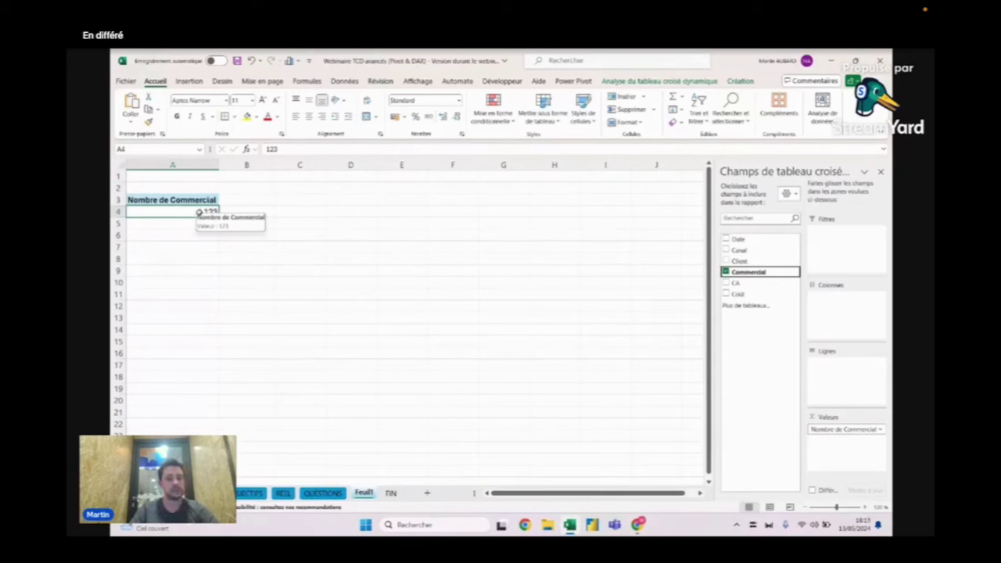
{"action": "right_click", "coordinate": [200, 211]}
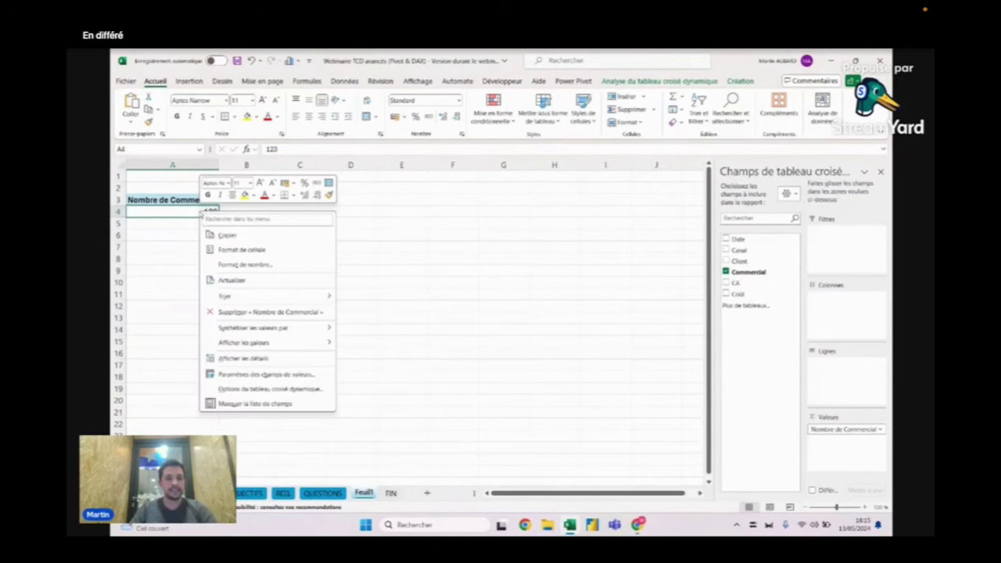
{"action": "mouse_move", "coordinate": [288, 328]}
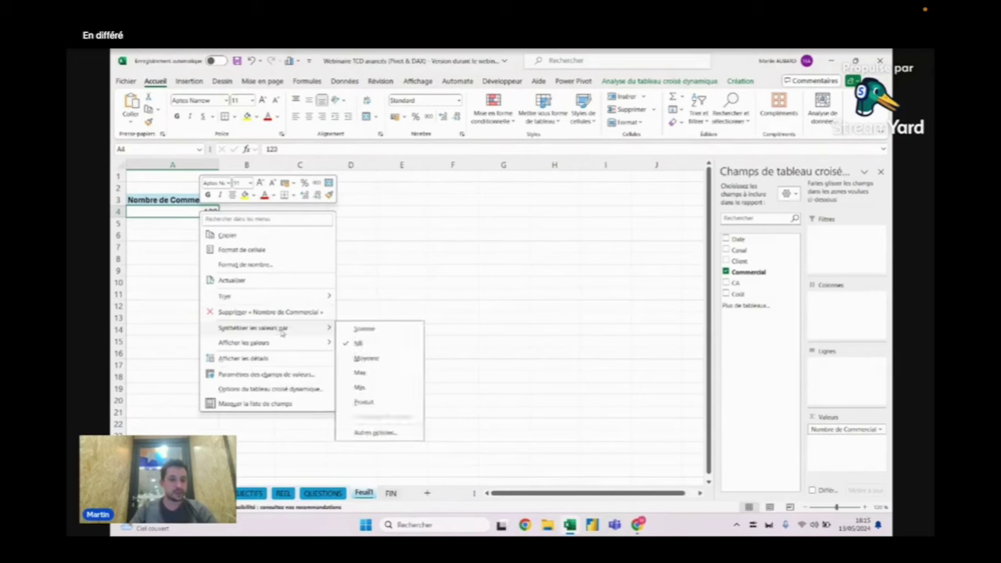
{"action": "left_click", "coordinate": [367, 358]}
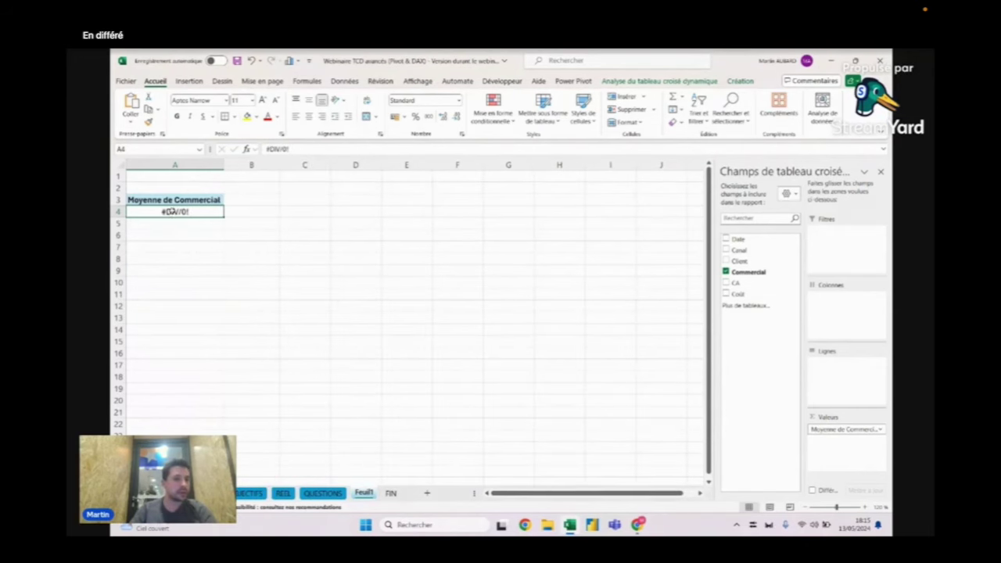
{"action": "key", "text": "ctrl+z"}
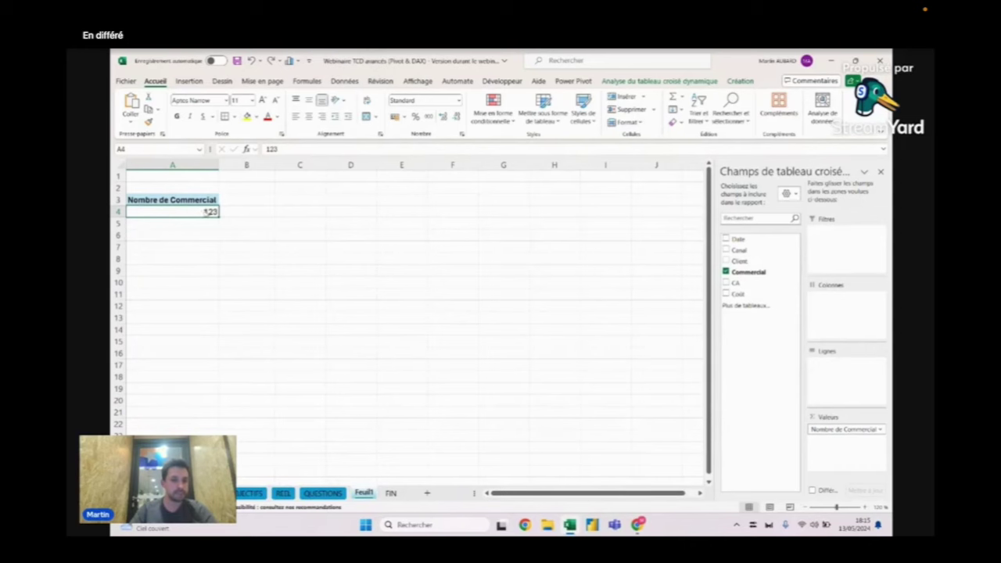
{"action": "right_click", "coordinate": [210, 211]}
{"action": "mouse_move", "coordinate": [297, 329]}
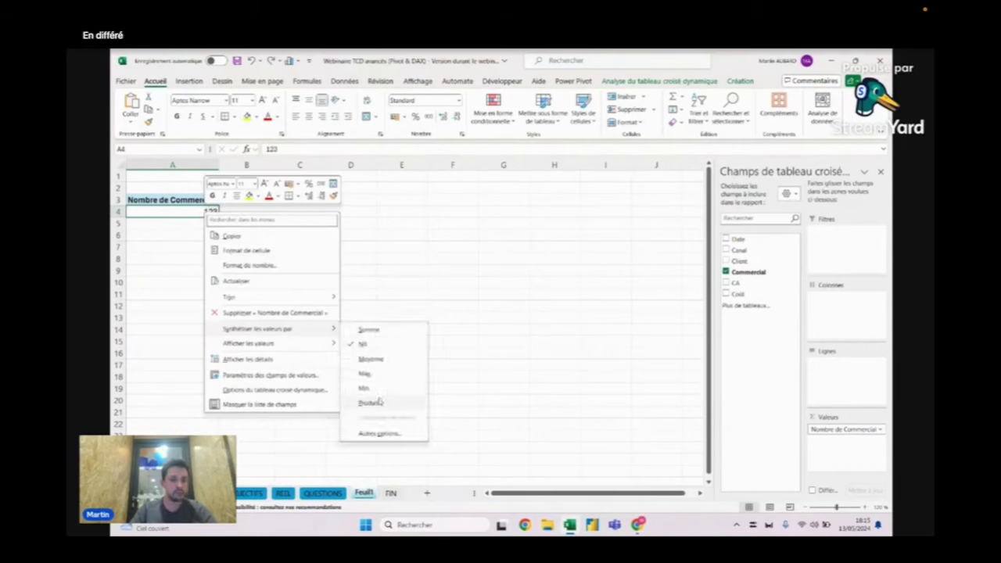
{"action": "left_click", "coordinate": [381, 433]}
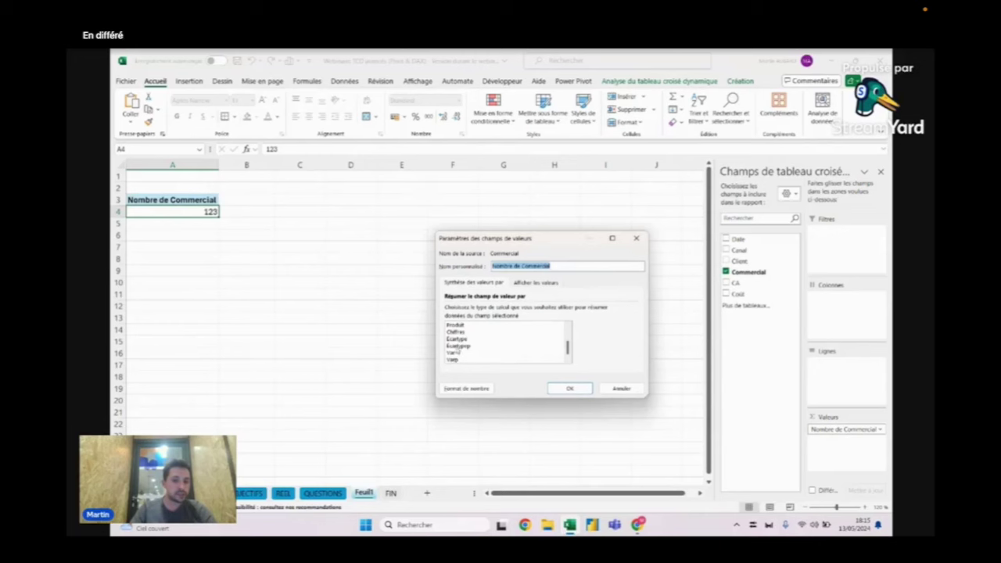
{"action": "scroll", "coordinate": [477, 364], "scroll_direction": "up", "scroll_amount": 2}
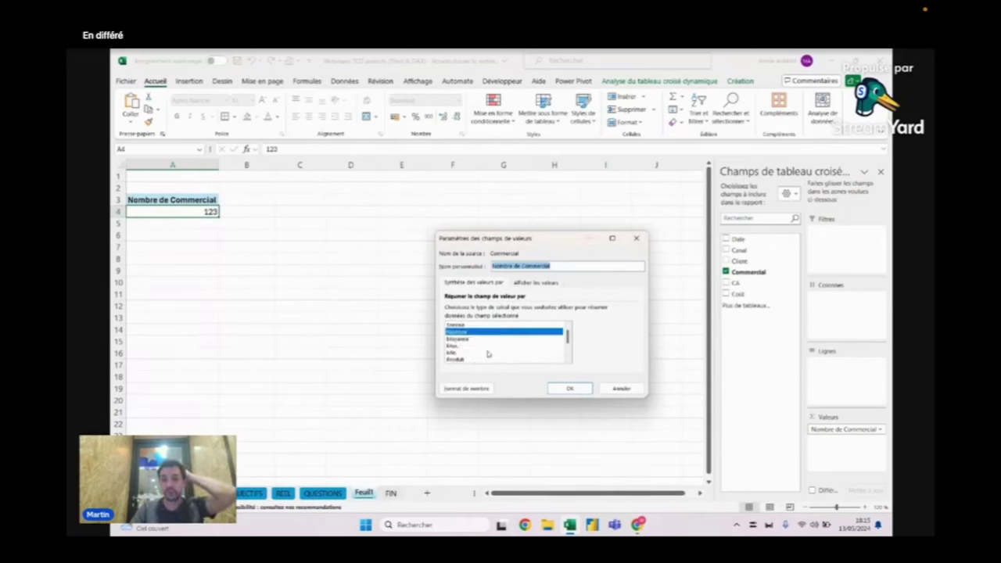
{"action": "left_click", "coordinate": [569, 389]}
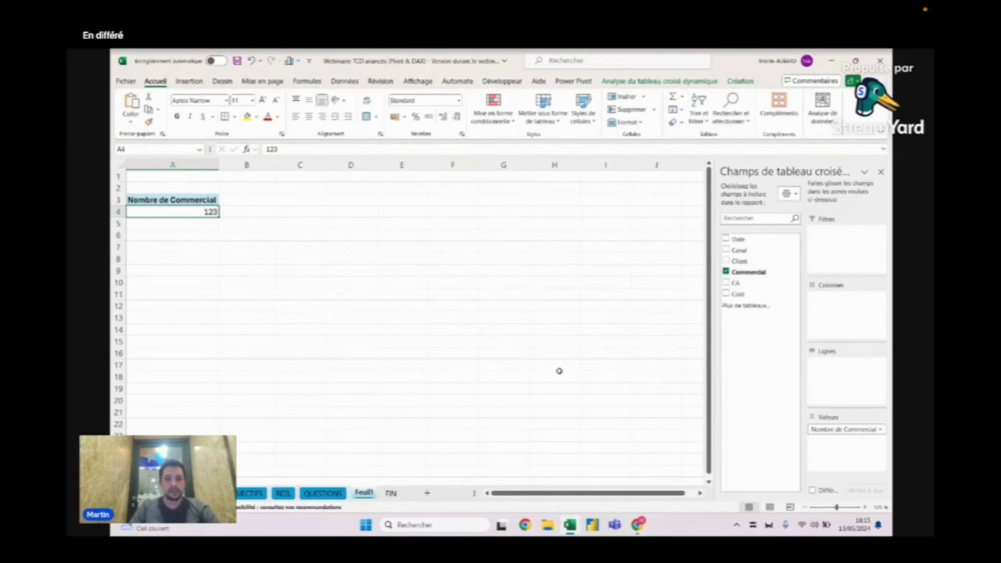
Step: Delete the Feuil1 pivot sheet
{"action": "right_click", "coordinate": [365, 495]}
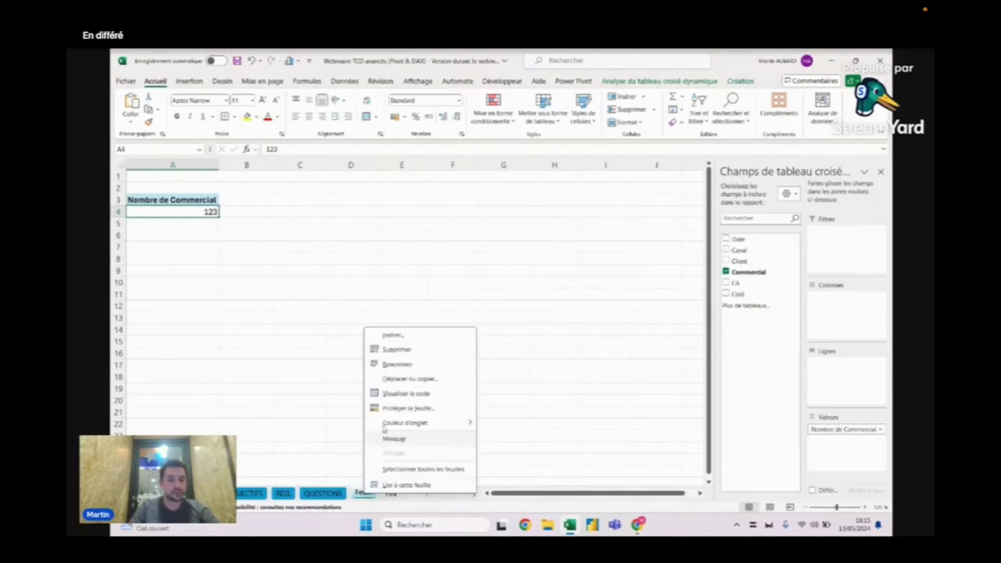
{"action": "left_click", "coordinate": [400, 351]}
{"action": "left_click", "coordinate": [522, 306]}
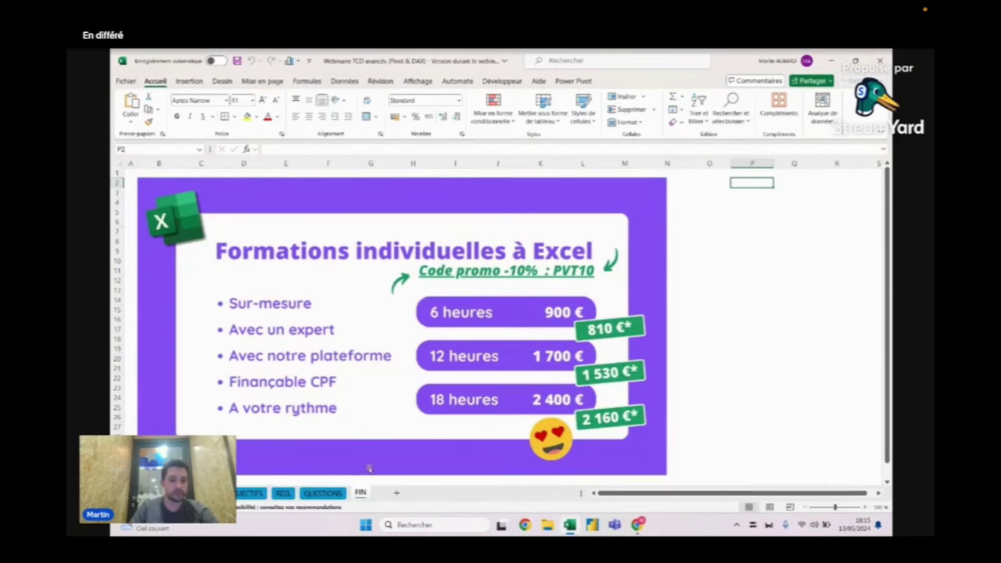
Step: From REEL, insert a pivot table on a new sheet with data added to the data model
{"action": "left_click", "coordinate": [284, 494]}
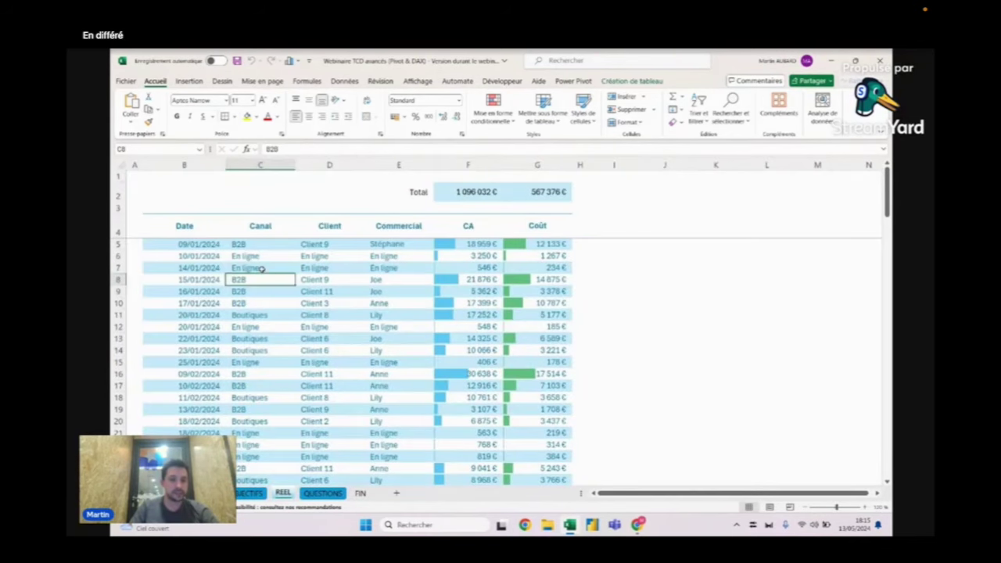
{"action": "left_click", "coordinate": [189, 82]}
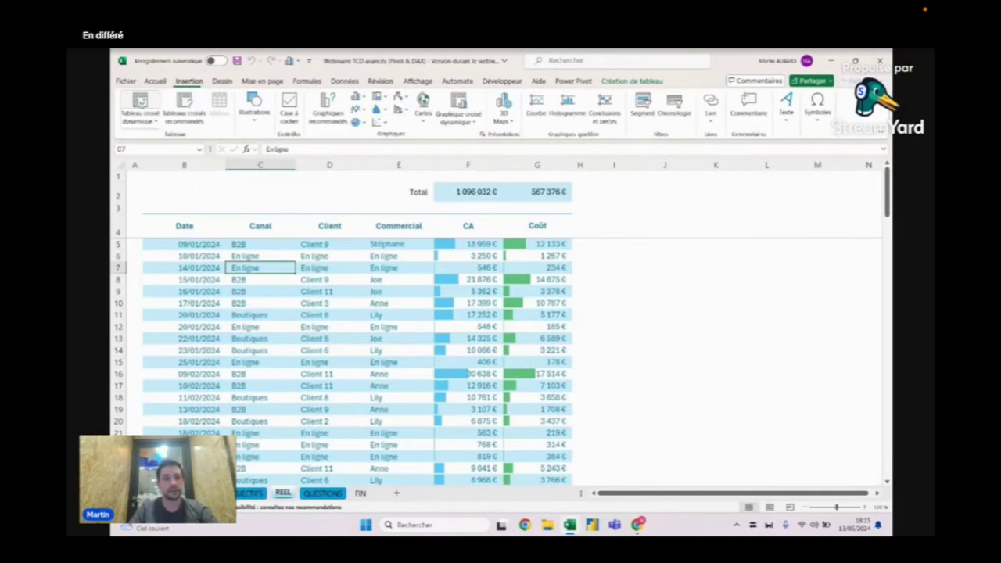
{"action": "left_click", "coordinate": [140, 104]}
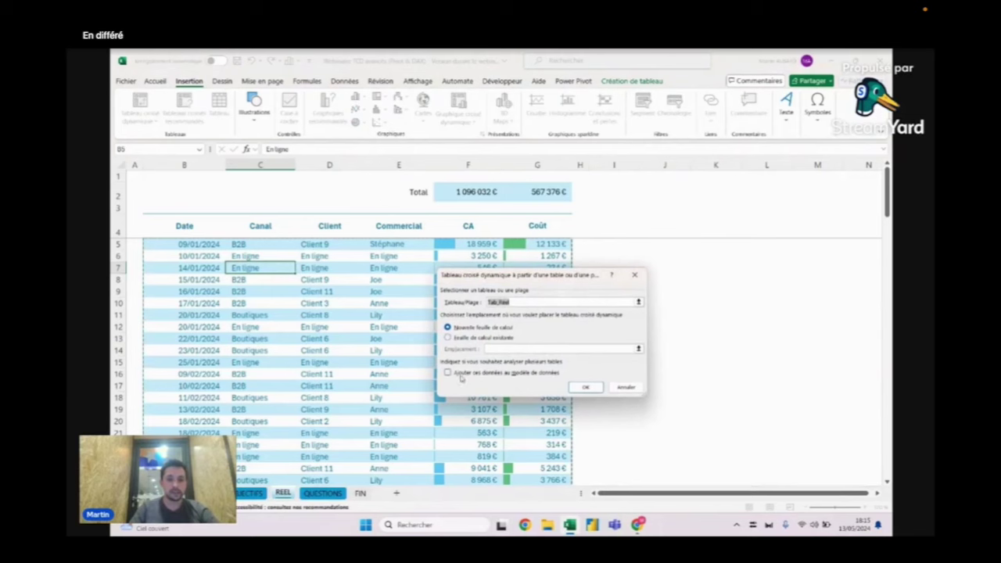
{"action": "left_click", "coordinate": [457, 375]}
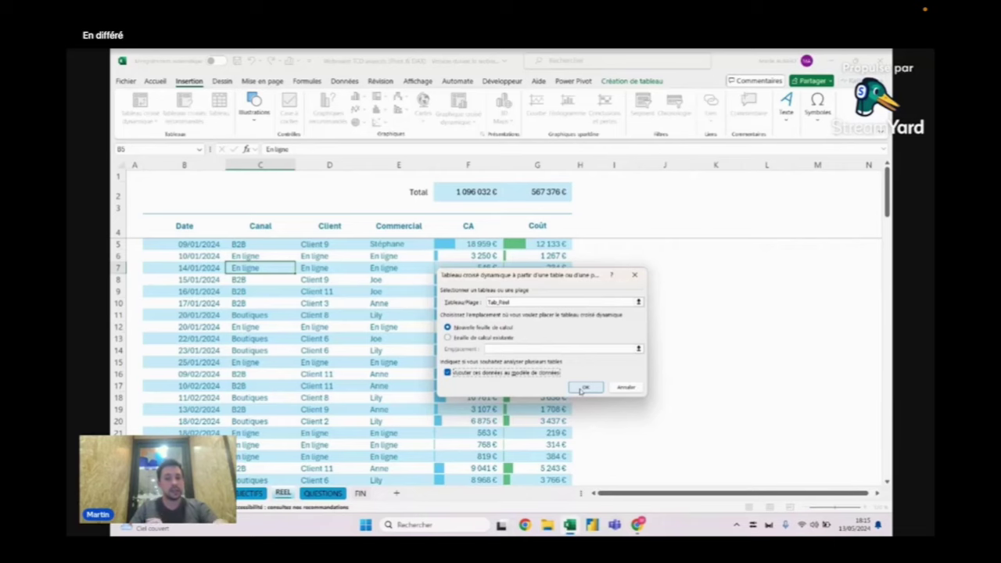
{"action": "left_click", "coordinate": [577, 391]}
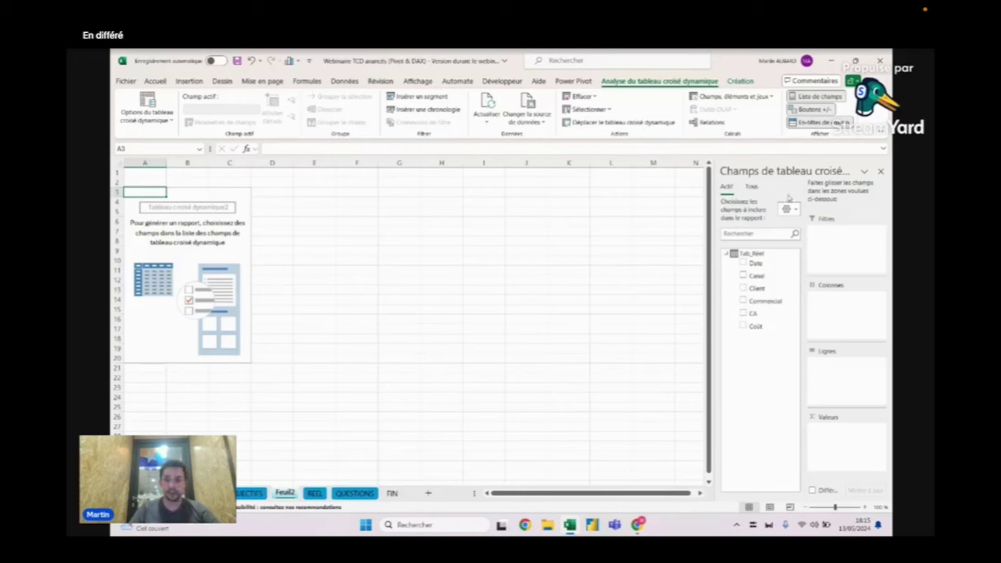
Step: Widen the field list, expand Tab_Réel, and drag Commercial into Valeurs for a count of 123
{"action": "left_click_drag", "start_coordinate": [715, 208], "coordinate": [649, 207]}
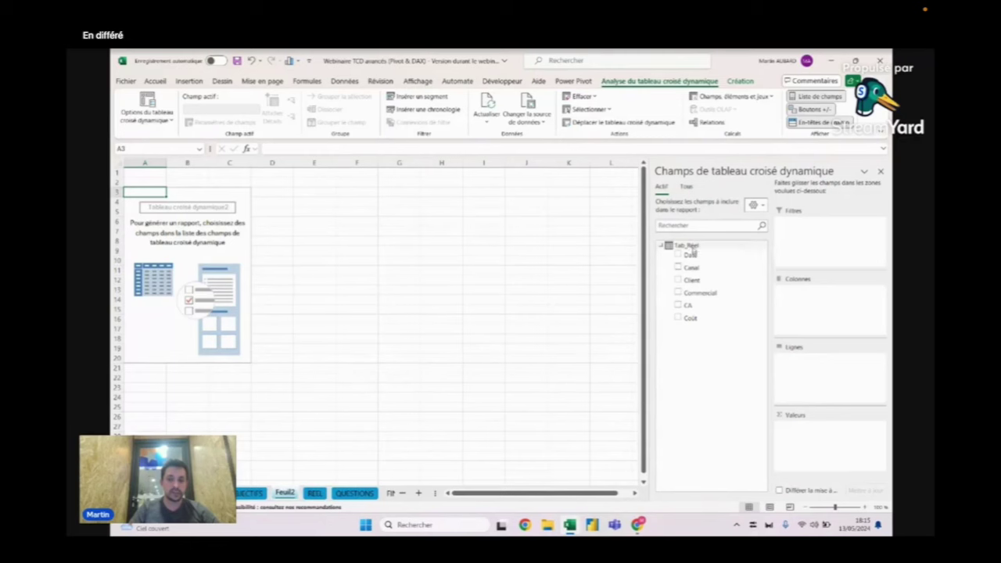
{"action": "left_click", "coordinate": [659, 247]}
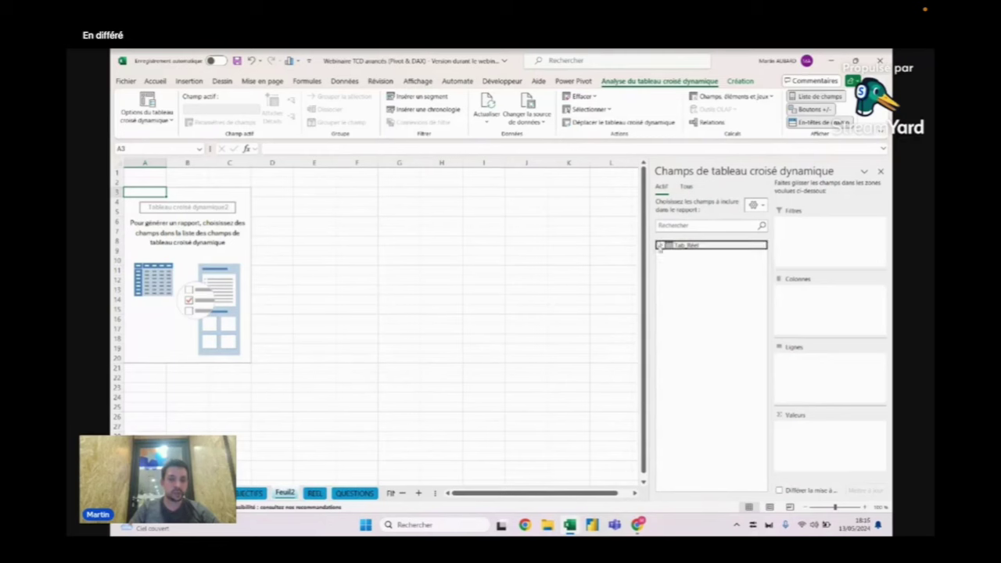
{"action": "left_click", "coordinate": [660, 247]}
{"action": "left_click", "coordinate": [660, 247]}
{"action": "left_click", "coordinate": [660, 247]}
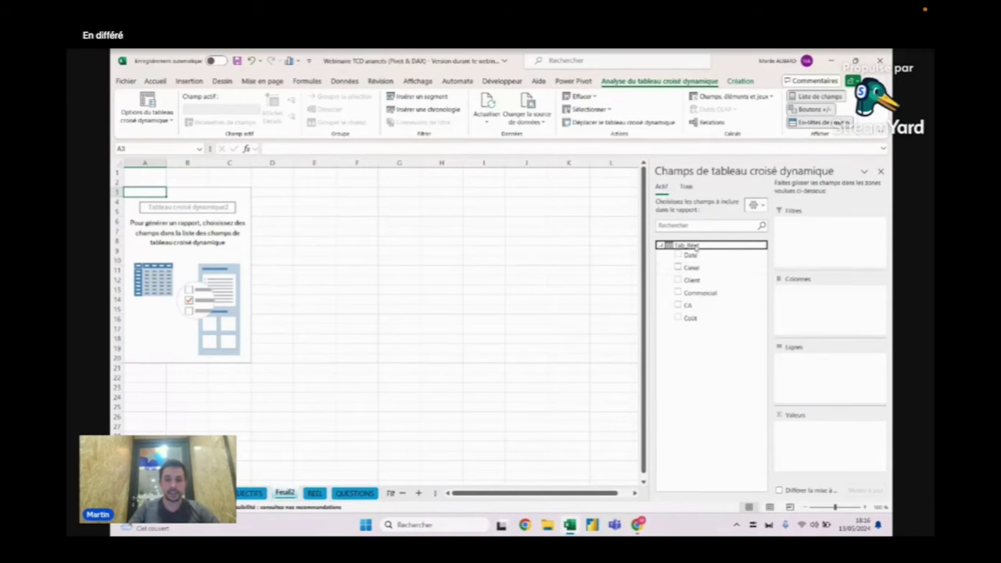
{"action": "mouse_move", "coordinate": [699, 292]}
{"action": "left_mouse_down"}
{"action": "mouse_move", "coordinate": [794, 366]}
{"action": "mouse_move", "coordinate": [836, 449]}
{"action": "left_mouse_up"}
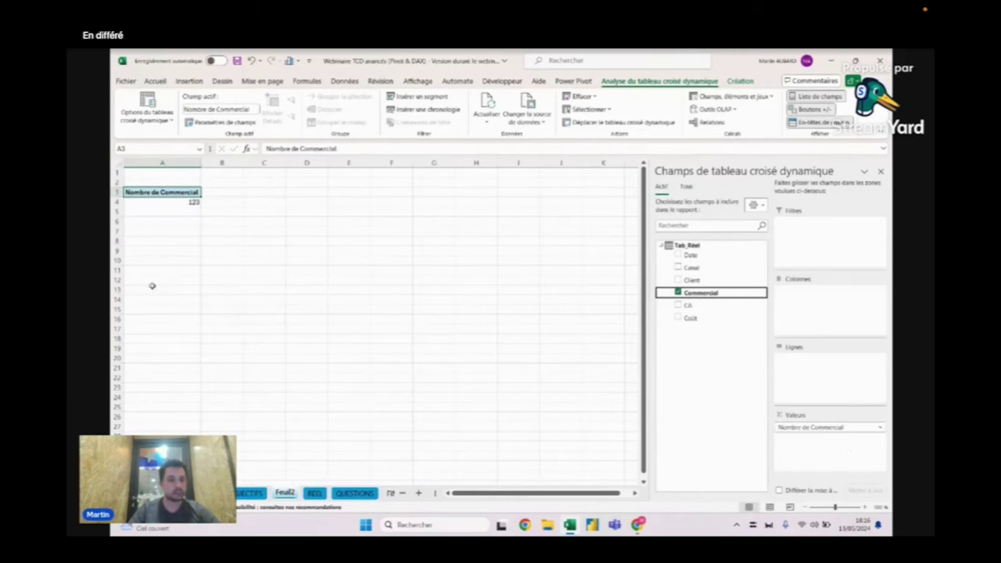
{"action": "left_click", "coordinate": [189, 203]}
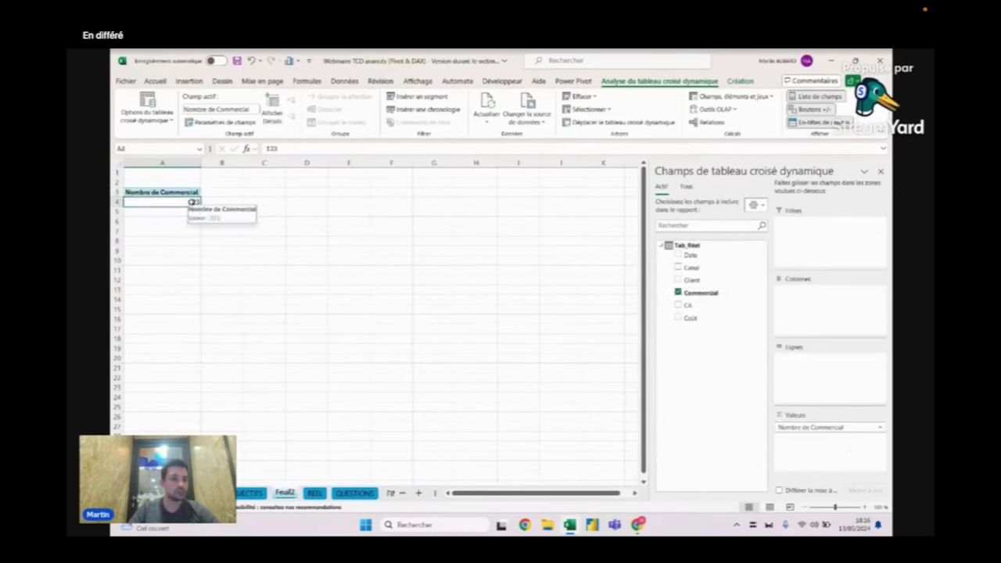
Step: Summarize Commercial with Total distinct so the pivot shows 6 salespeople
{"action": "right_click", "coordinate": [192, 202]}
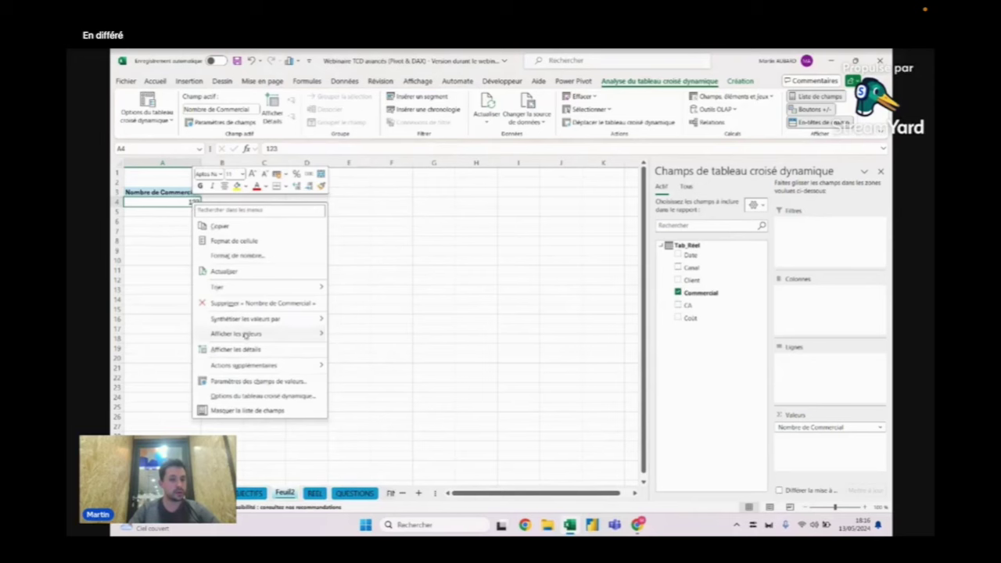
{"action": "mouse_move", "coordinate": [254, 321]}
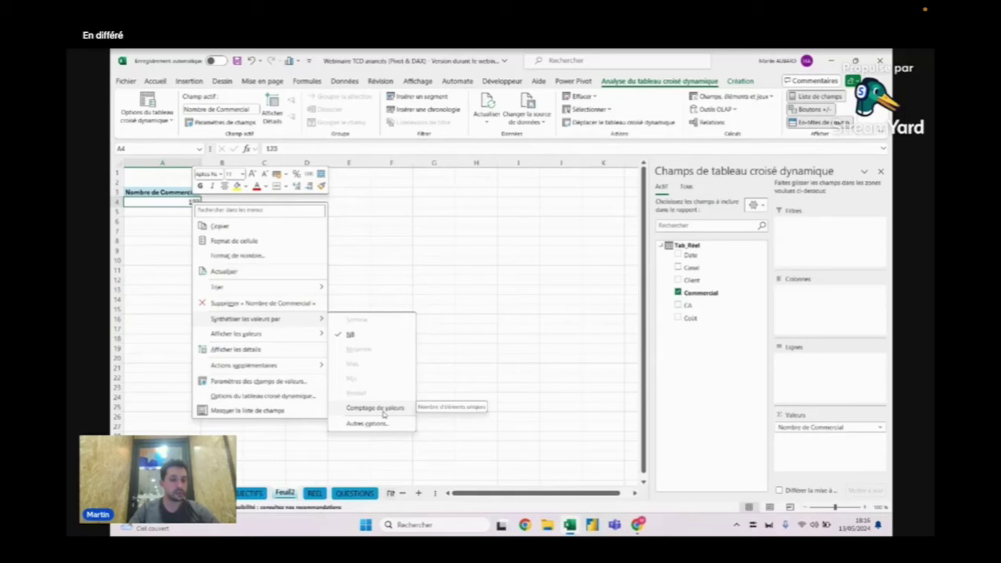
{"action": "left_click", "coordinate": [879, 428]}
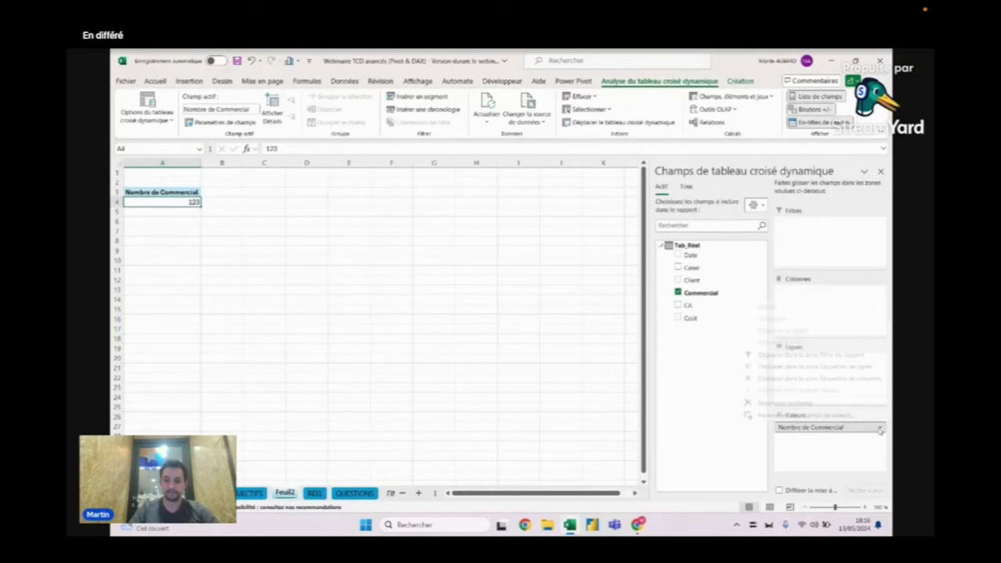
{"action": "left_click", "coordinate": [852, 416]}
{"action": "scroll", "coordinate": [513, 337], "scroll_direction": "down", "scroll_amount": 2}
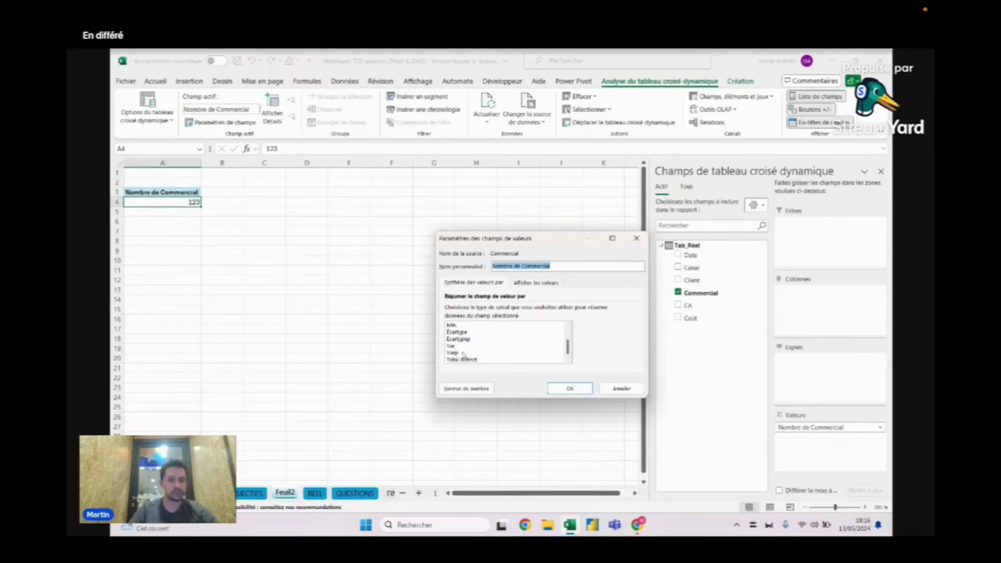
{"action": "left_click", "coordinate": [461, 360]}
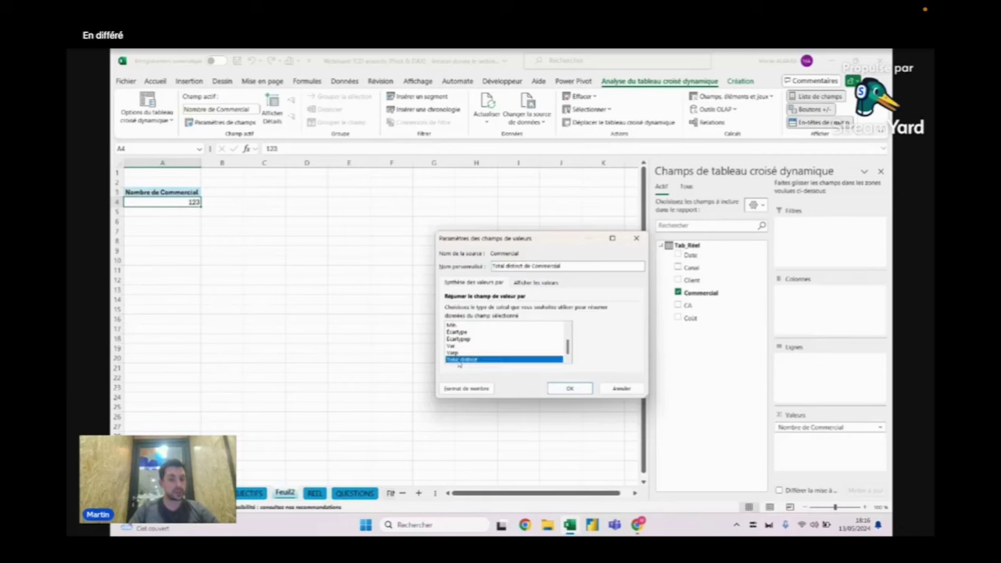
{"action": "double_click", "coordinate": [460, 361]}
{"action": "right_click", "coordinate": [184, 202]}
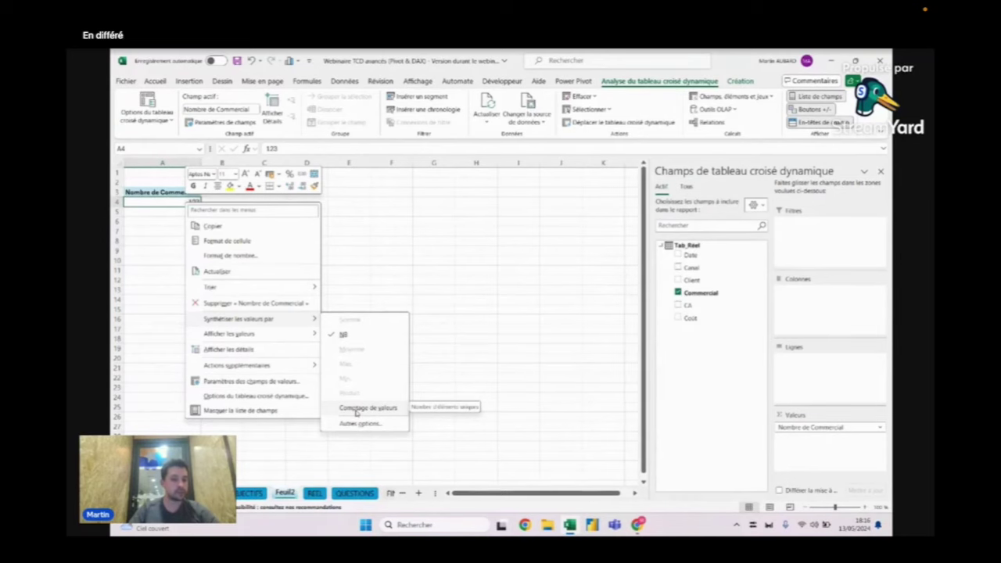
{"action": "left_click", "coordinate": [357, 409]}
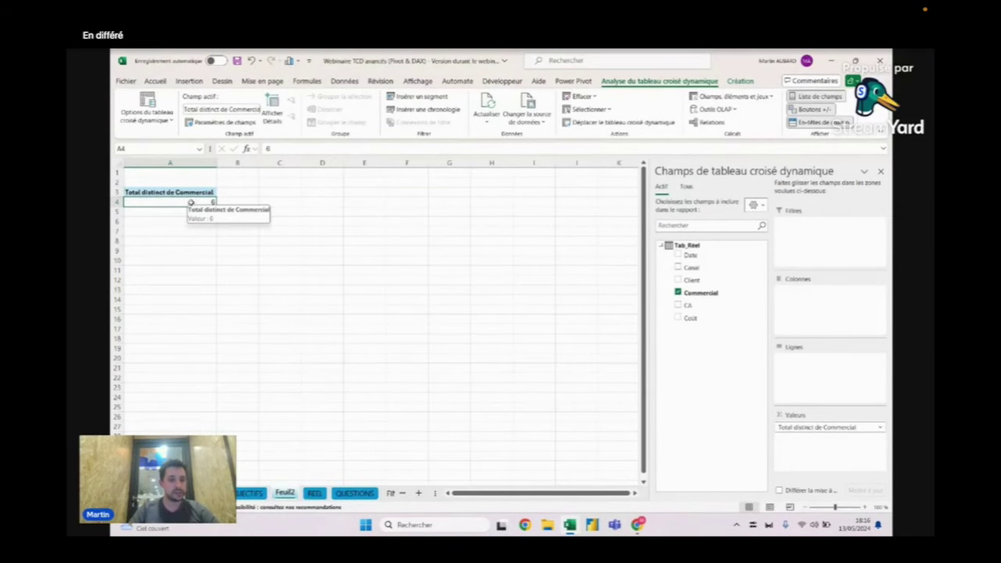
Step: Insert an empty column A before the pivot and move the Feuil2 sheet after QUESTIONS
{"action": "left_click", "coordinate": [197, 160]}
{"action": "key", "text": "ctrl+plus"}
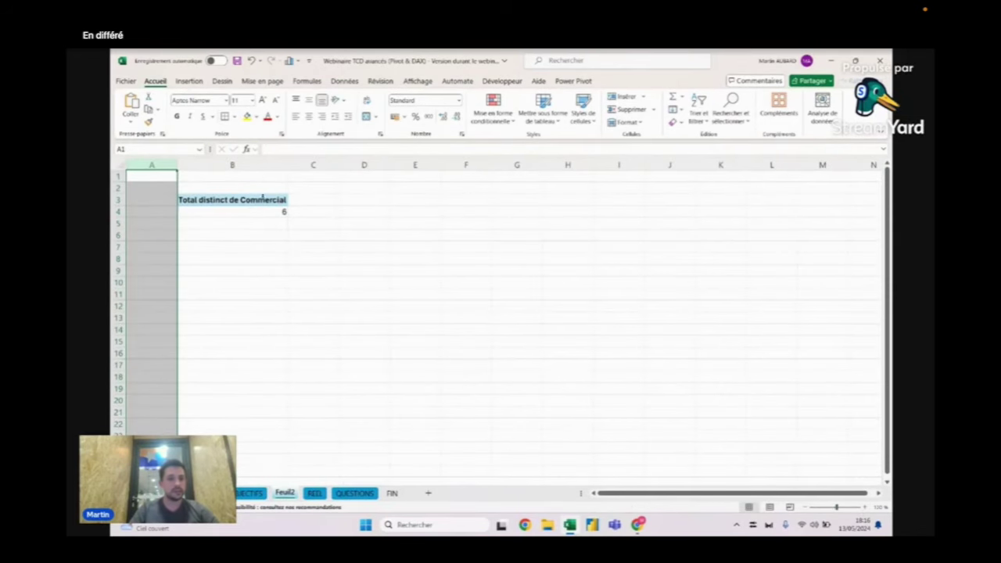
{"action": "scroll", "coordinate": [258, 212], "scroll_direction": "up", "scroll_amount": 2, "text": "ctrl"}
{"action": "left_click", "coordinate": [259, 212]}
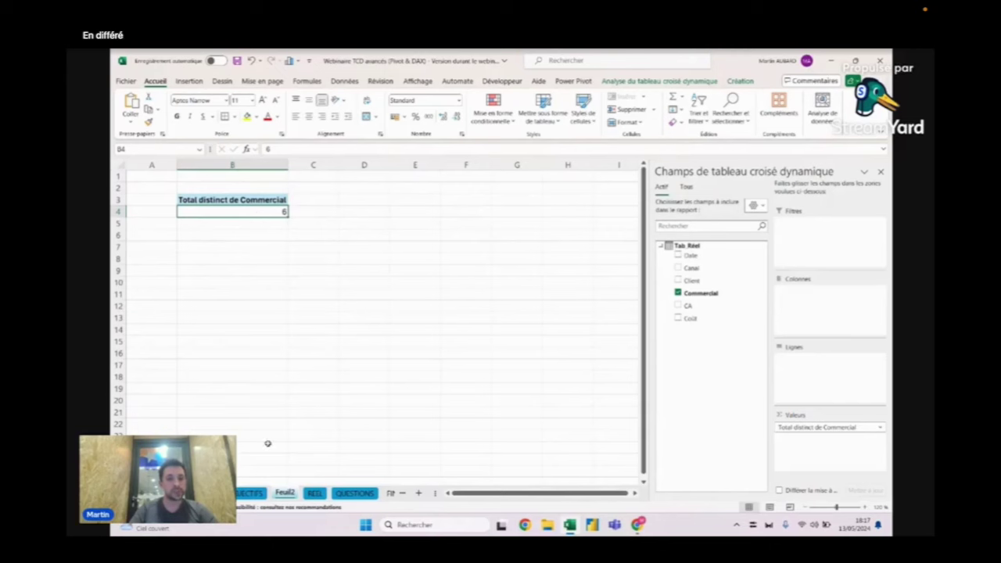
{"action": "mouse_move", "coordinate": [279, 211]}
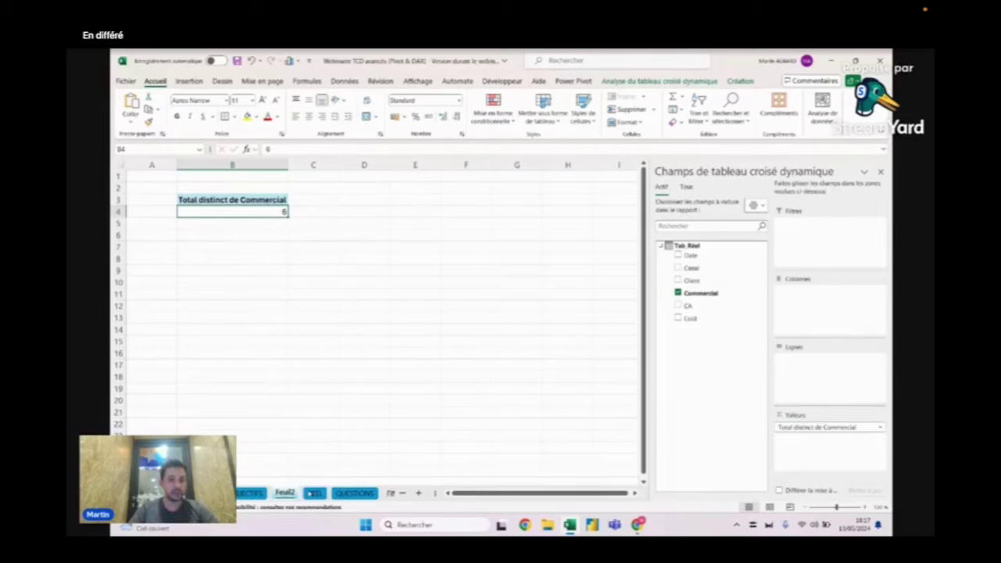
{"action": "left_click_drag", "start_coordinate": [313, 493], "coordinate": [380, 492]}
Step: Tick question #01 on the QUESTIONS checklist so it reads 1/10, then return to Feuil2
{"action": "left_click", "coordinate": [321, 492]}
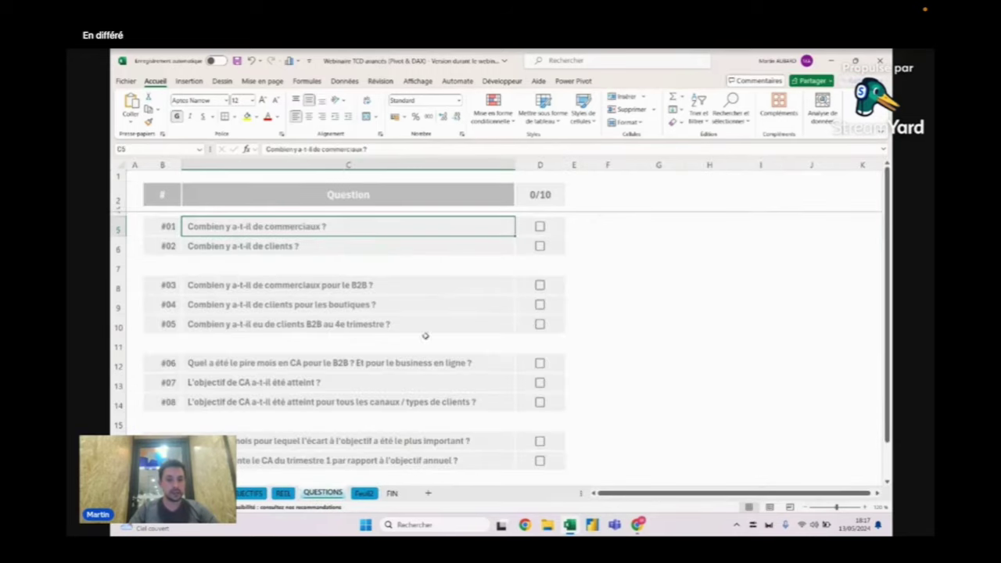
{"action": "left_click", "coordinate": [539, 227]}
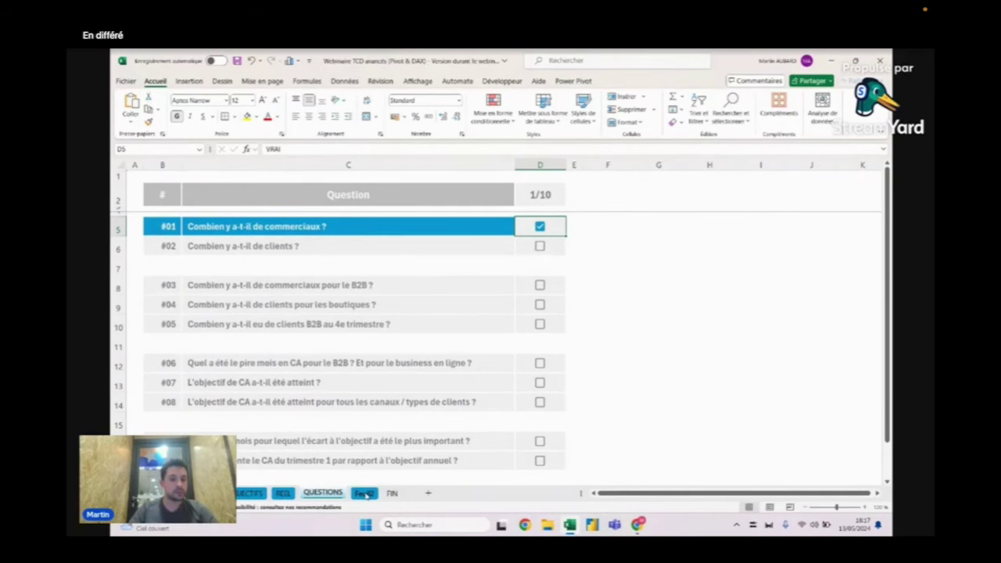
{"action": "left_click", "coordinate": [365, 494]}
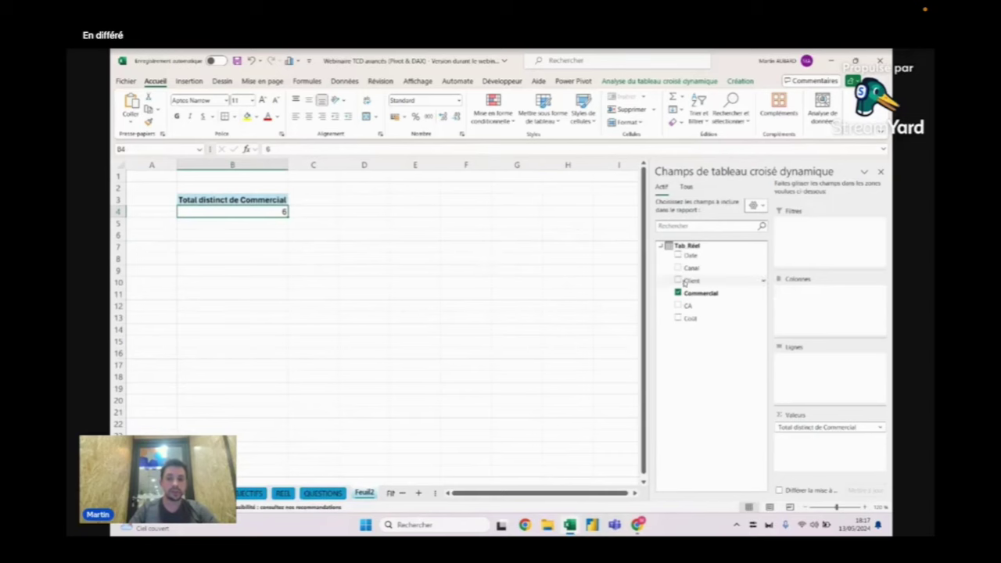
Step: Add the Client field to the pivot values, giving a Nombre de Client of 123
{"action": "left_click_drag", "start_coordinate": [697, 284], "coordinate": [817, 430]}
{"action": "left_click", "coordinate": [337, 211]}
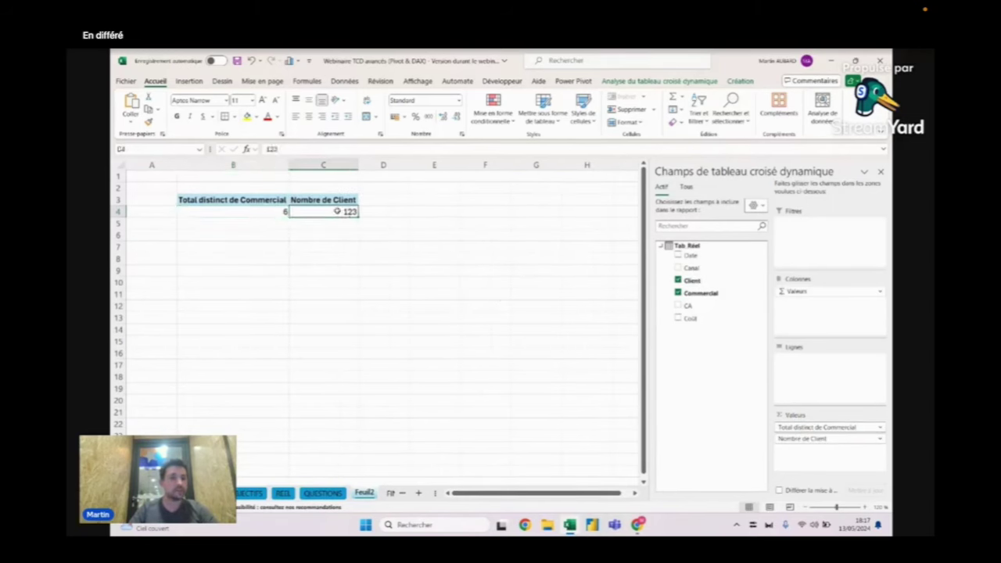
{"action": "mouse_move", "coordinate": [337, 211]}
Step: Inspect the Client column entries on the REEL sheet, then return to Feuil2
{"action": "left_click", "coordinate": [282, 494]}
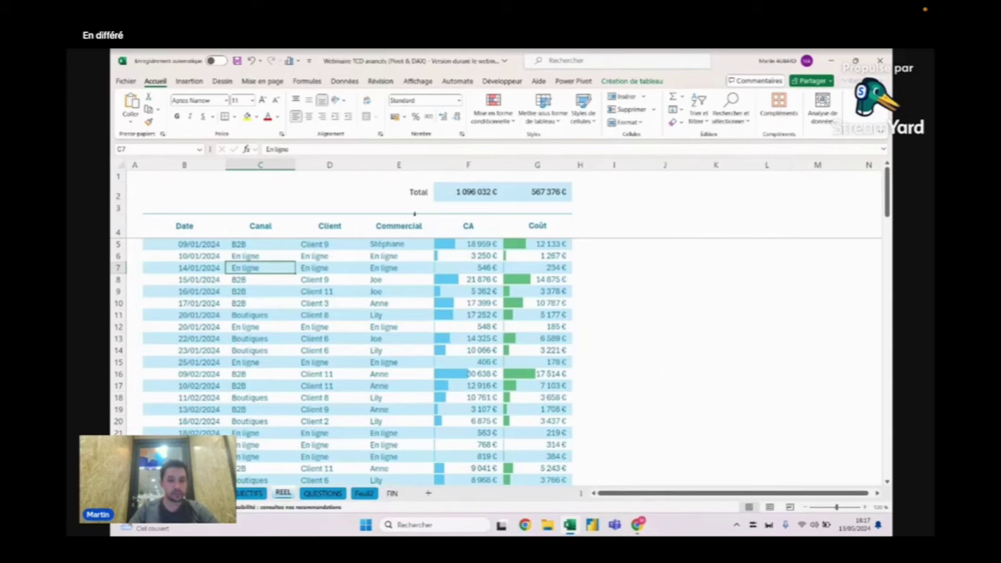
{"action": "left_click", "coordinate": [362, 219]}
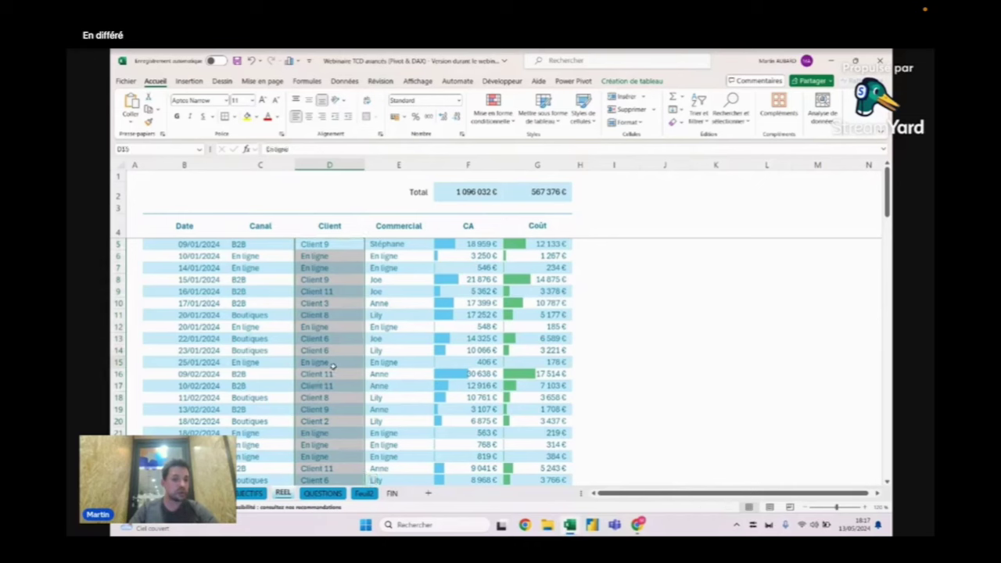
{"action": "left_click", "coordinate": [332, 363]}
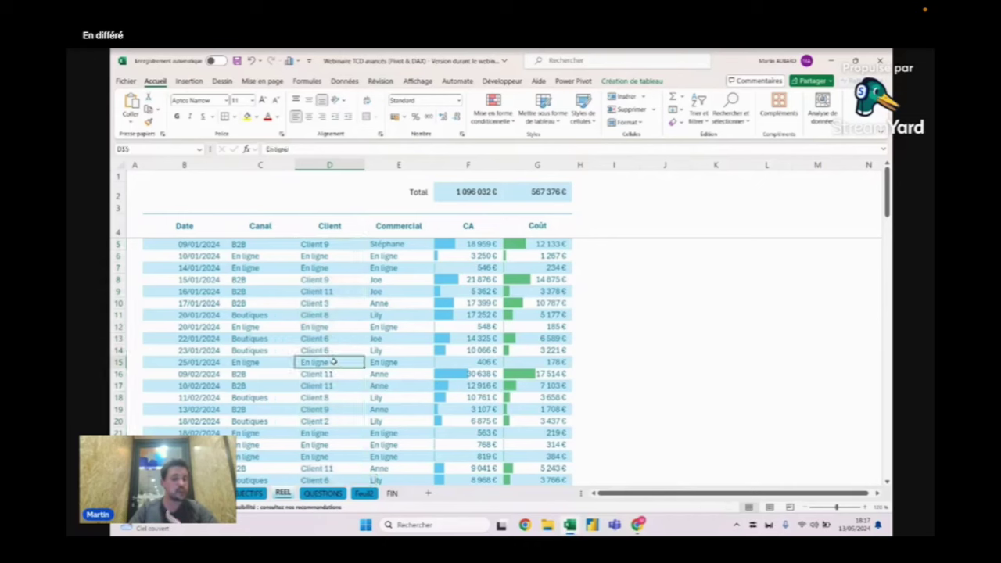
{"action": "left_click", "coordinate": [363, 493]}
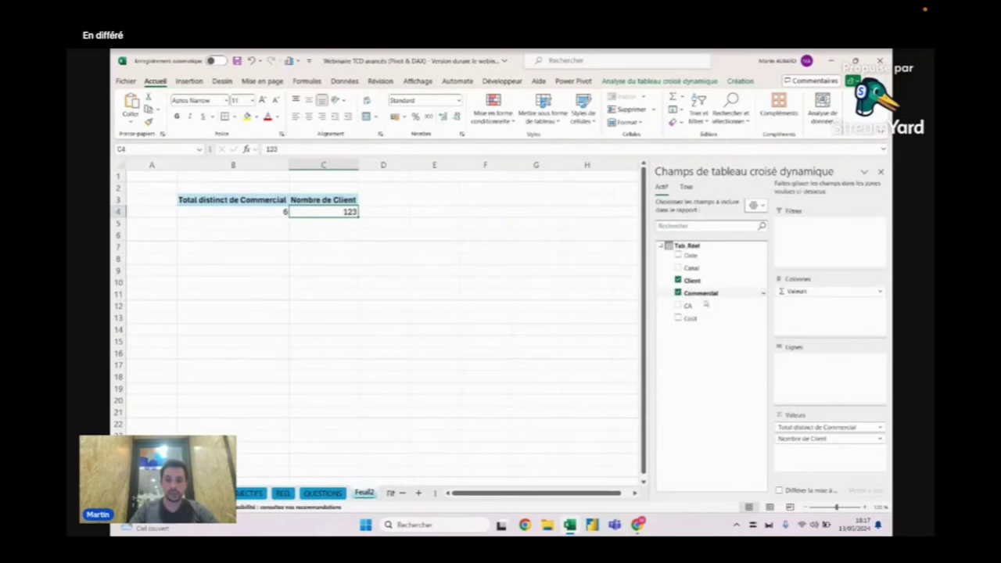
Step: Summarise the Client value as a distinct count, changing 123 to 15 clients
{"action": "right_click", "coordinate": [353, 210]}
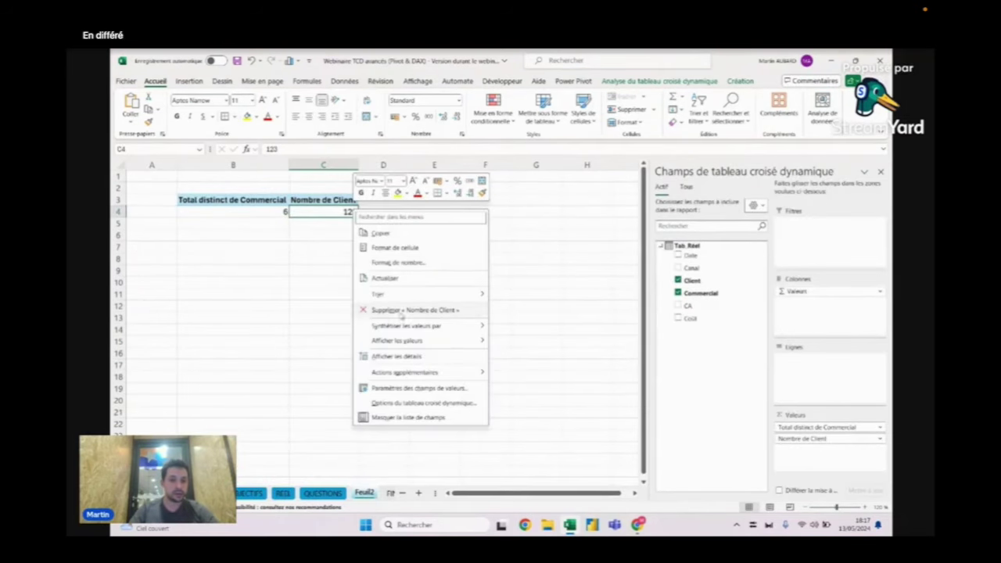
{"action": "mouse_move", "coordinate": [410, 329]}
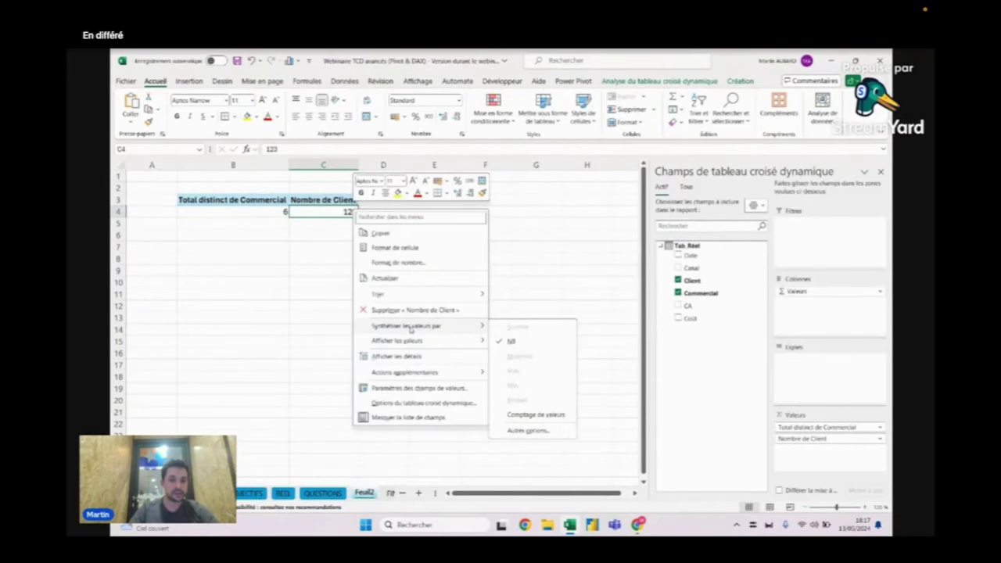
{"action": "left_click", "coordinate": [532, 415]}
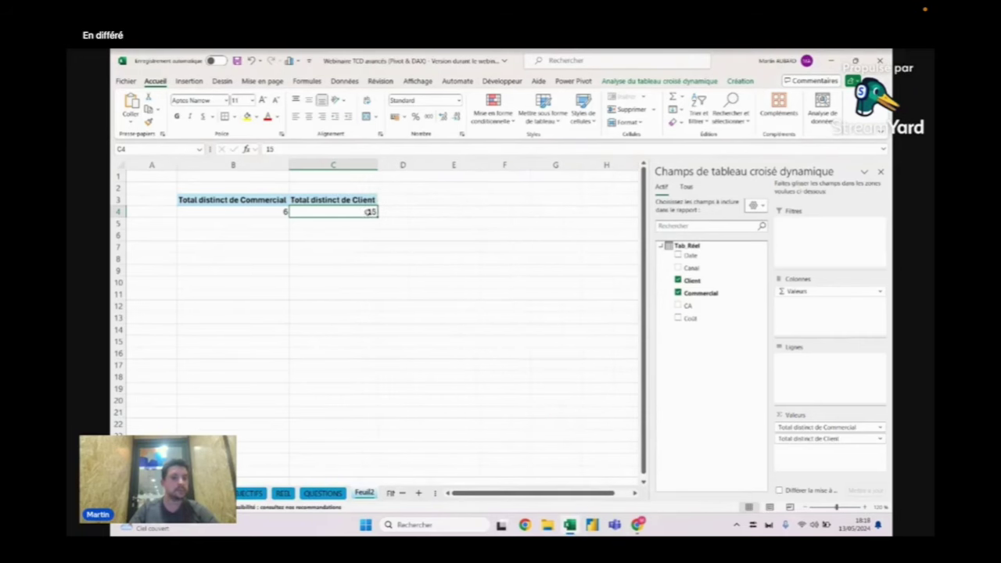
{"action": "mouse_move", "coordinate": [362, 212]}
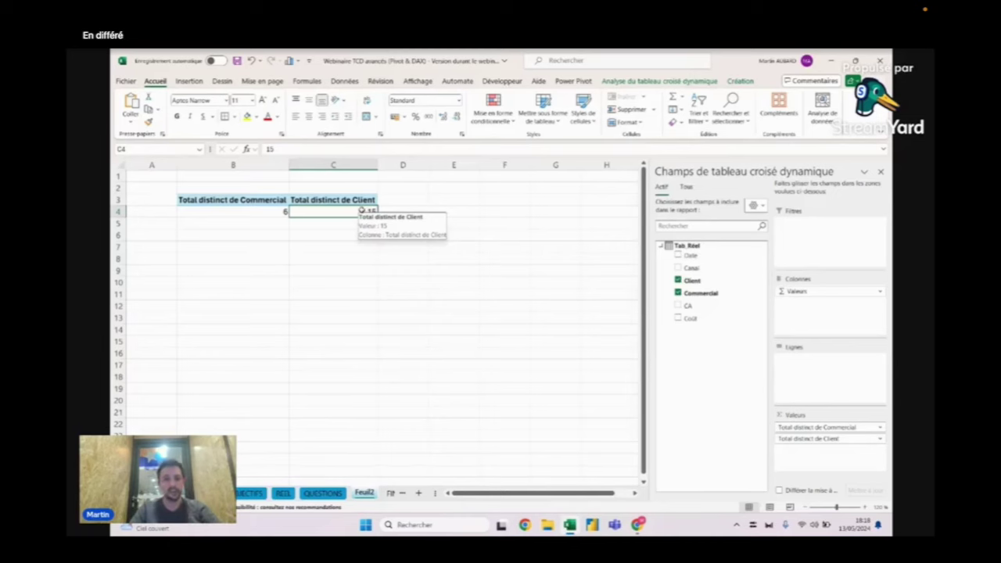
Step: Tick question #02 on the QUESTIONS checklist (2/10) and return to Feuil2
{"action": "left_click", "coordinate": [324, 492]}
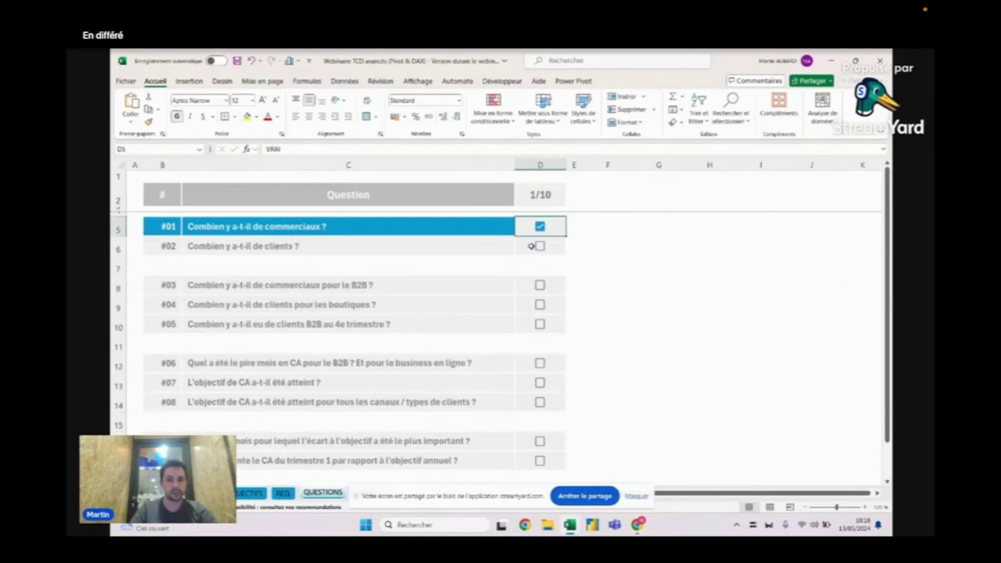
{"action": "left_click", "coordinate": [539, 246]}
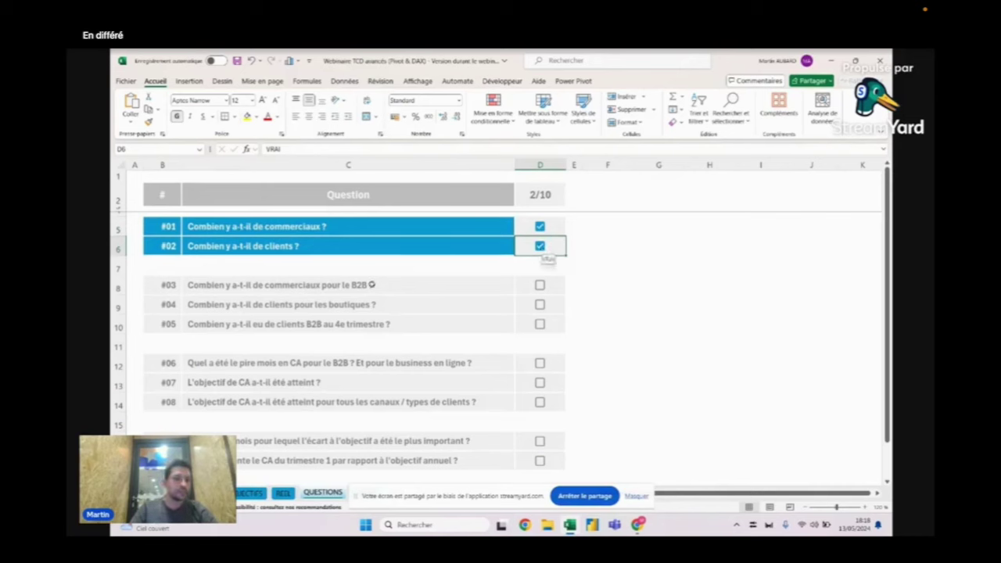
{"action": "left_click", "coordinate": [372, 285]}
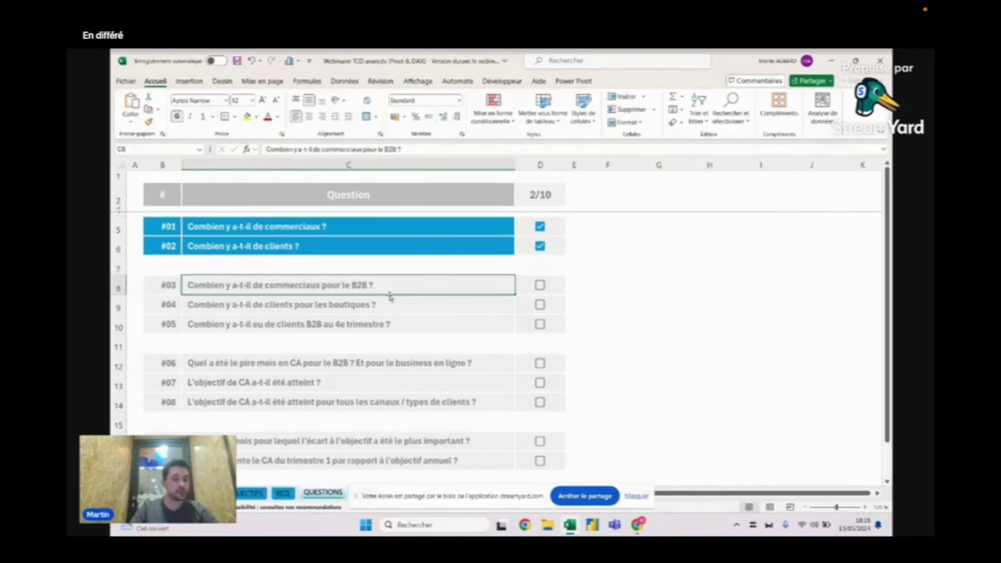
{"action": "left_click", "coordinate": [637, 496]}
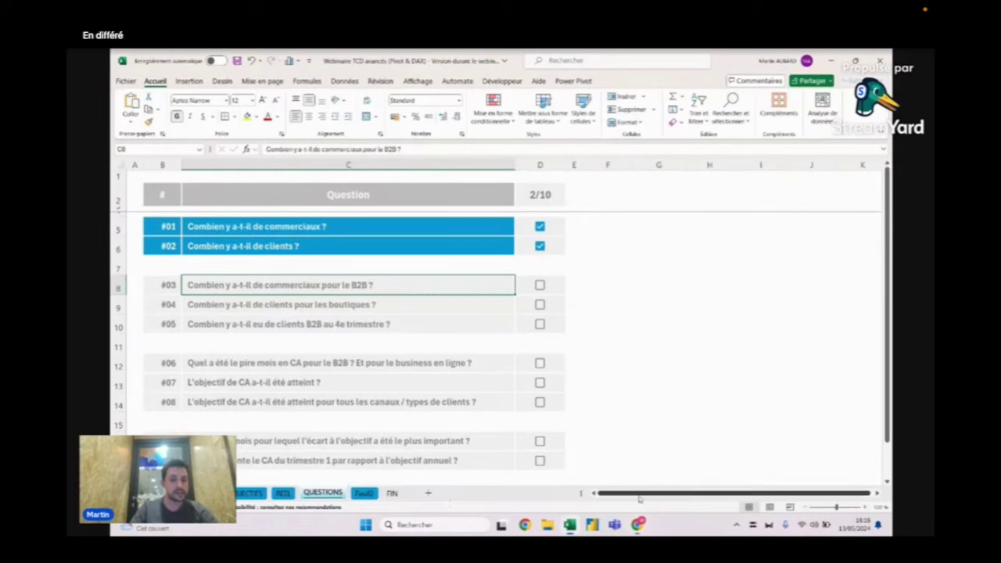
{"action": "left_click", "coordinate": [364, 494]}
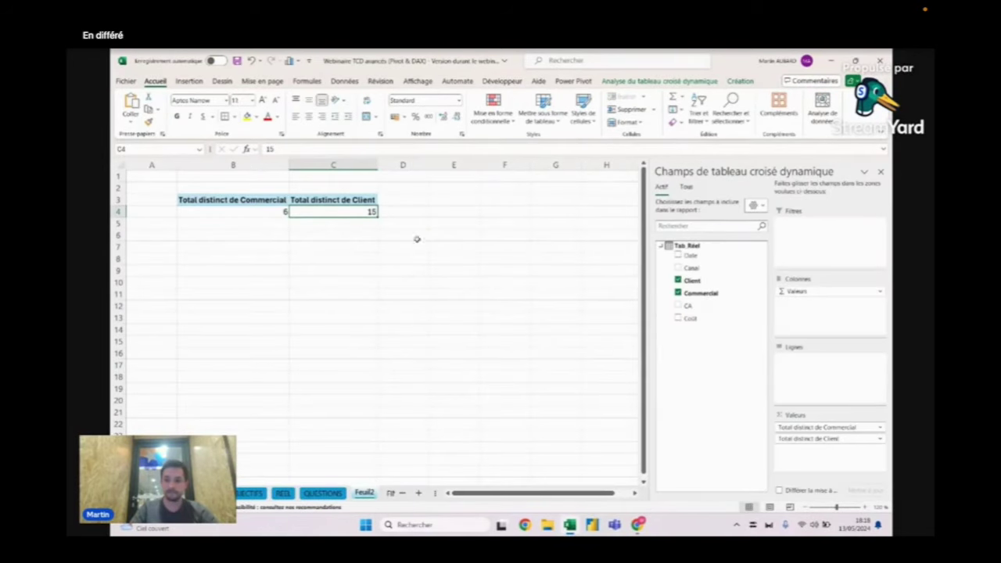
Step: Add Canal as the pivot's row labels after checking the REEL data
{"action": "left_click", "coordinate": [691, 268]}
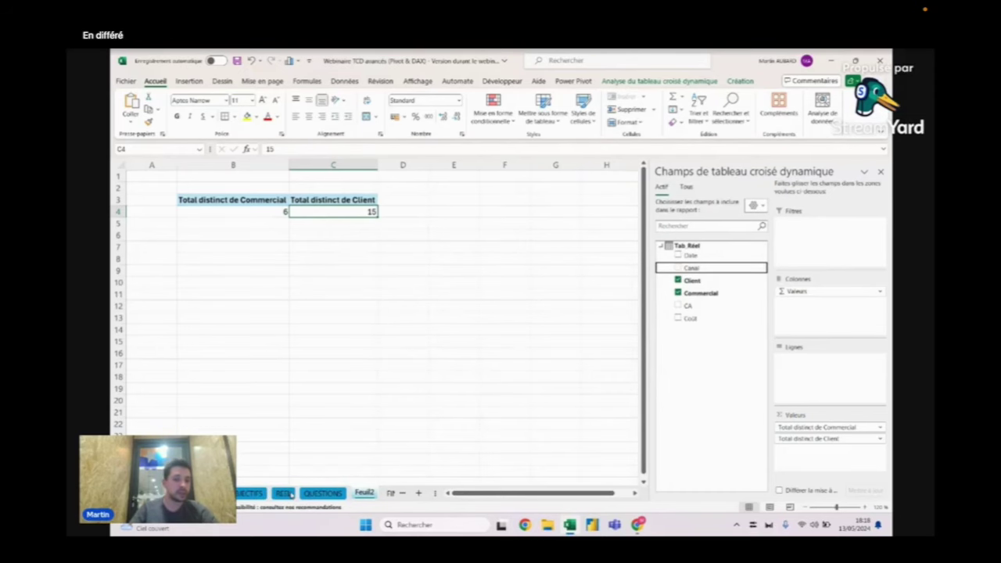
{"action": "left_click", "coordinate": [283, 494]}
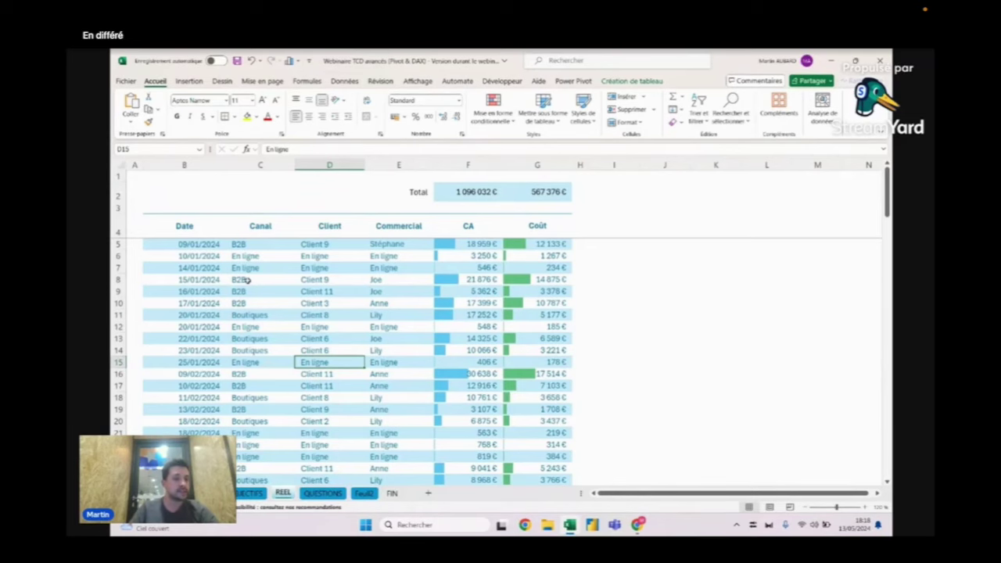
{"action": "left_click", "coordinate": [362, 494]}
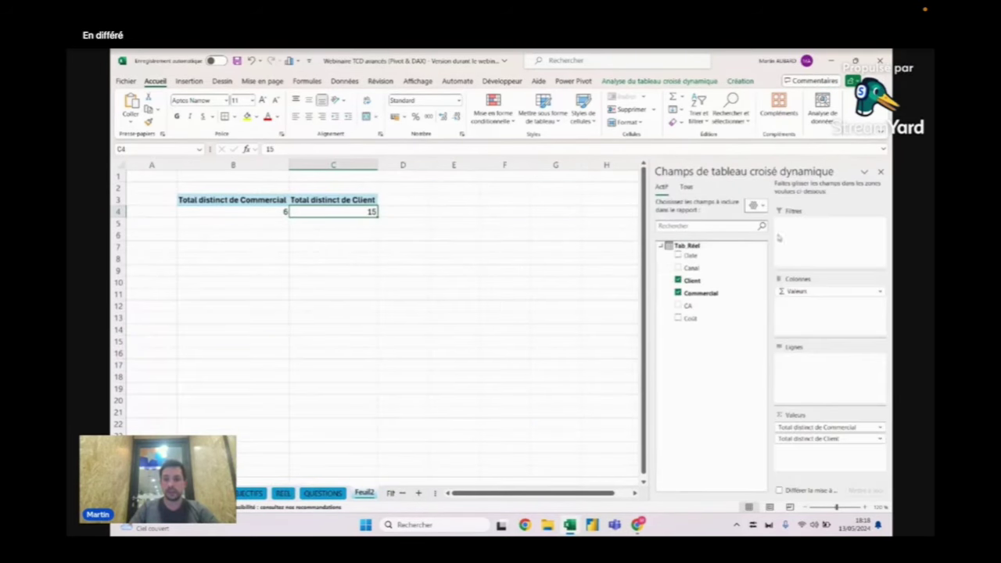
{"action": "left_click_drag", "start_coordinate": [701, 274], "coordinate": [822, 377]}
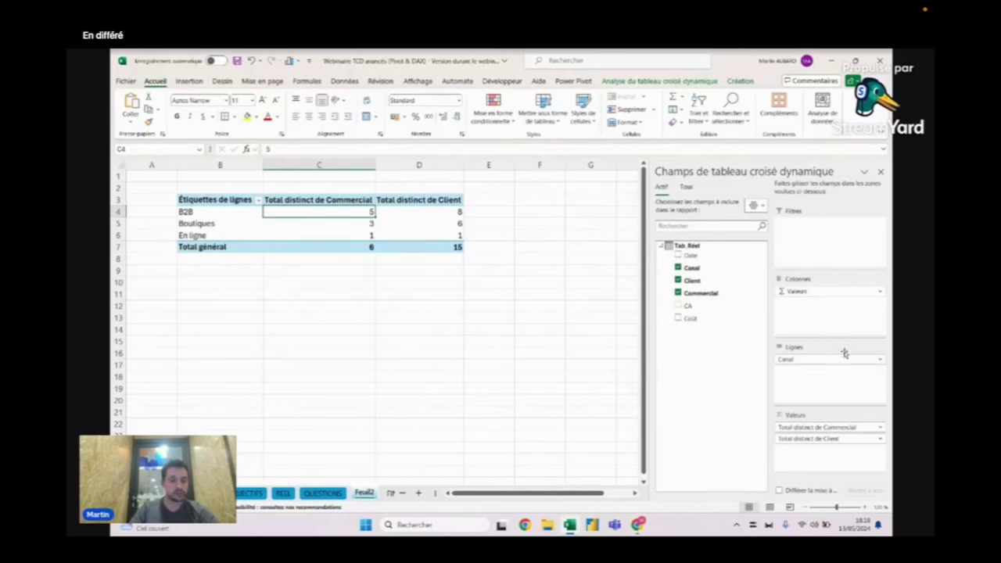
Step: Review distinct counts per channel: B2B 5/8, Boutiques 3/6, En ligne 1/1
{"action": "left_click", "coordinate": [363, 249]}
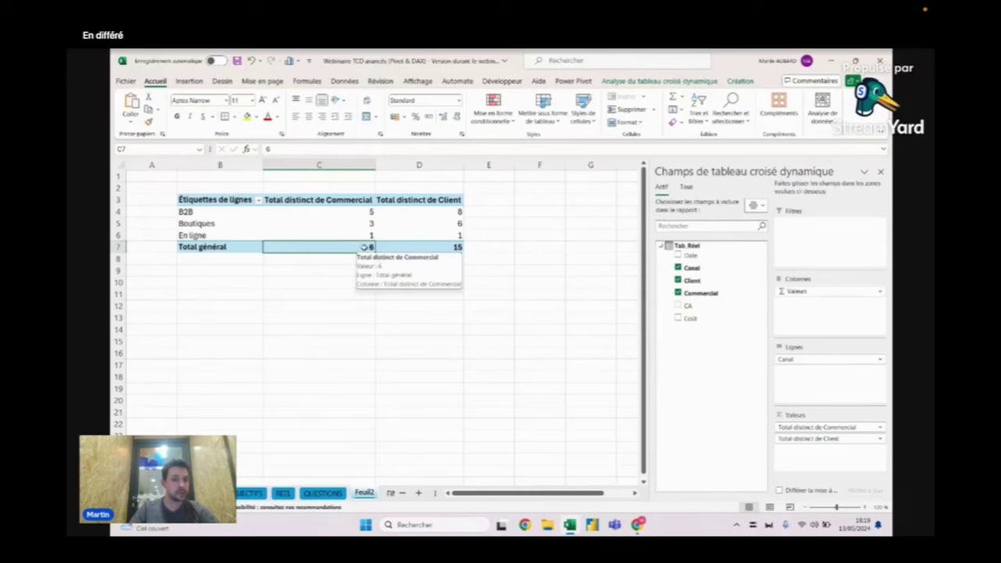
{"action": "left_click_drag", "start_coordinate": [363, 212], "coordinate": [361, 236]}
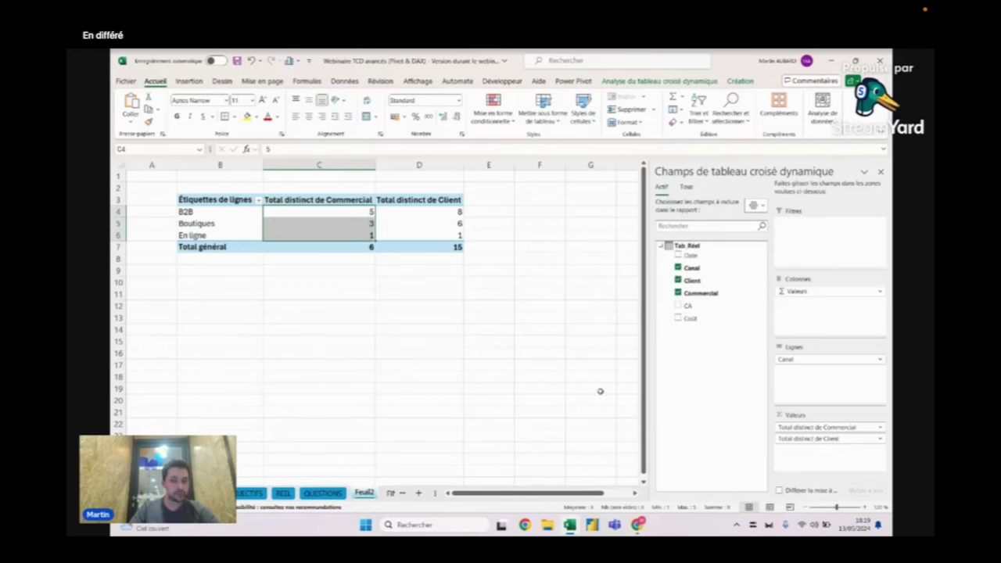
{"action": "left_click", "coordinate": [361, 211]}
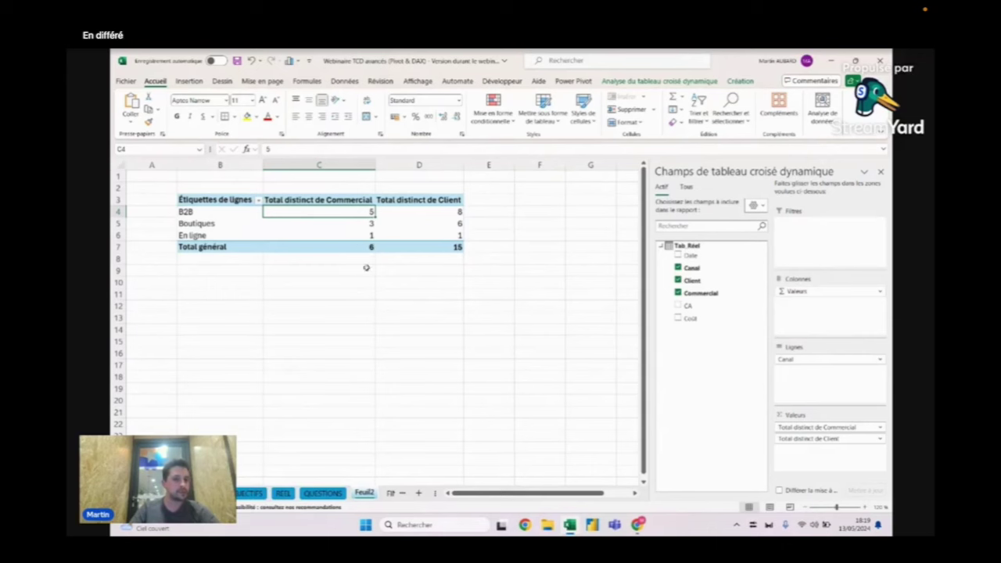
{"action": "left_click", "coordinate": [352, 225]}
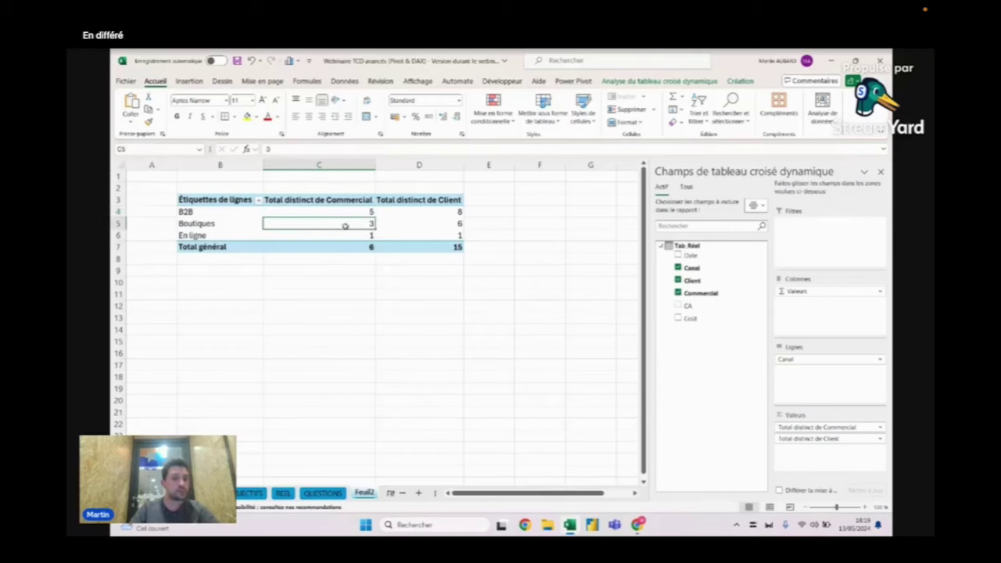
{"action": "left_click", "coordinate": [344, 233]}
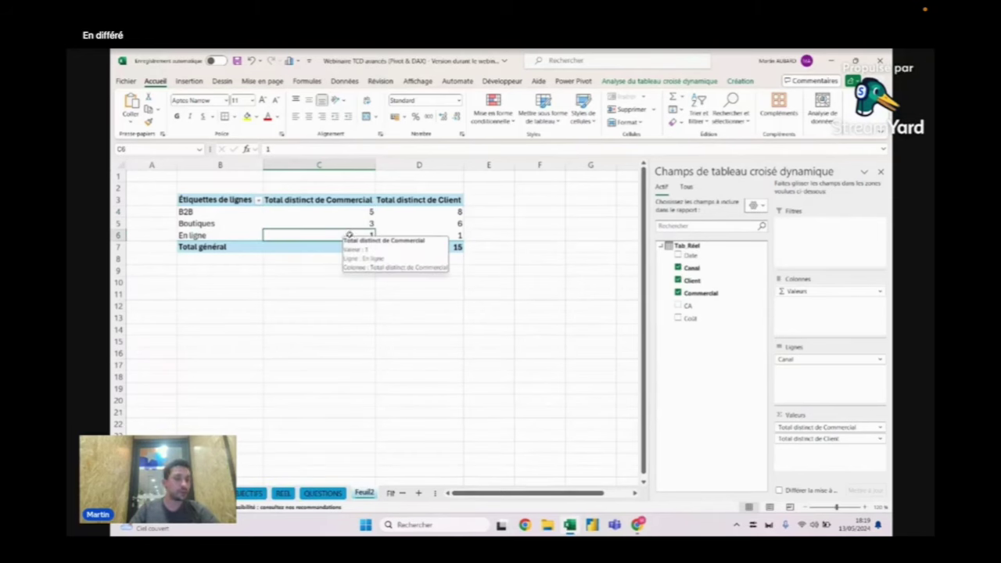
{"action": "left_click", "coordinate": [454, 212]}
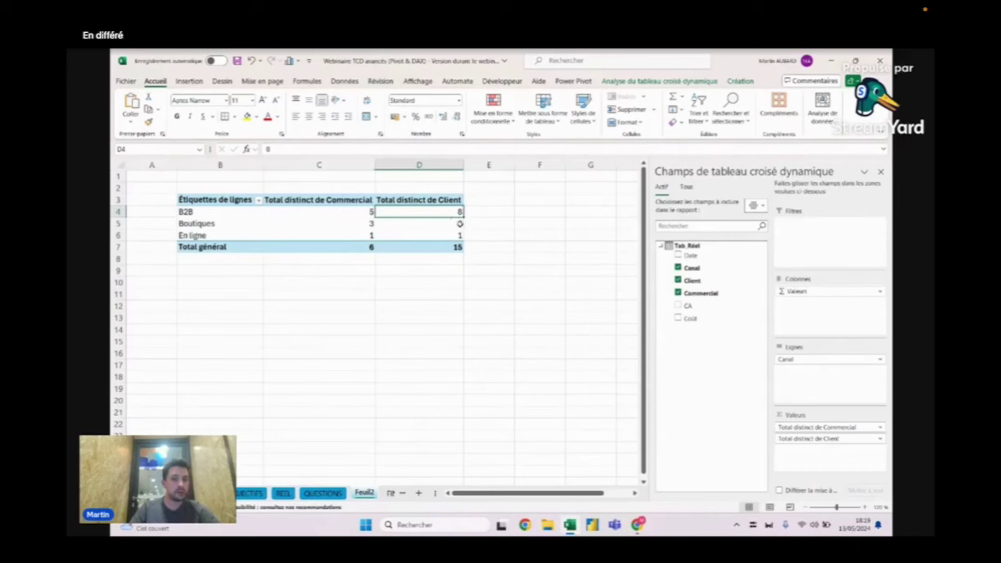
{"action": "left_click_drag", "start_coordinate": [458, 237], "coordinate": [455, 212]}
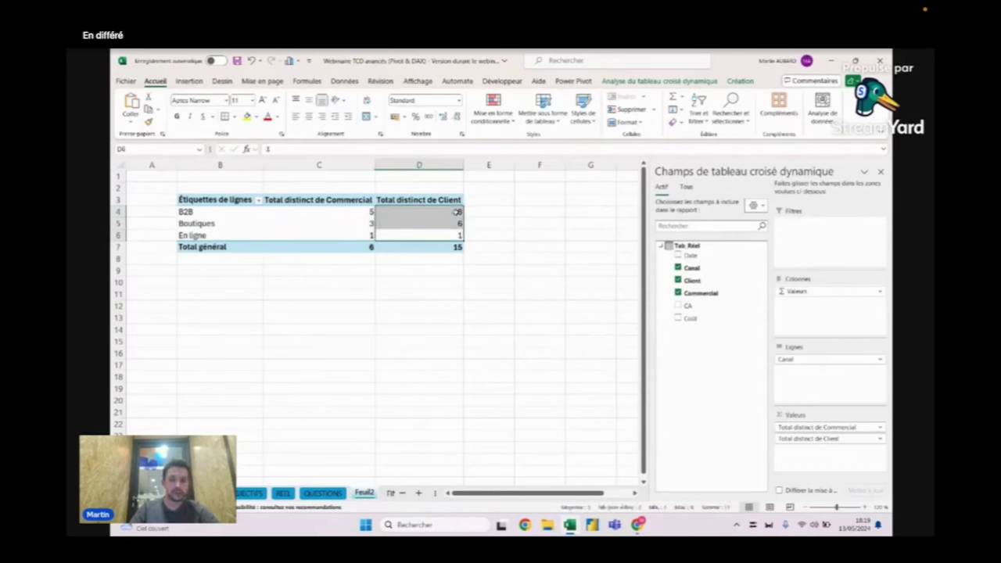
{"action": "left_click", "coordinate": [434, 212]}
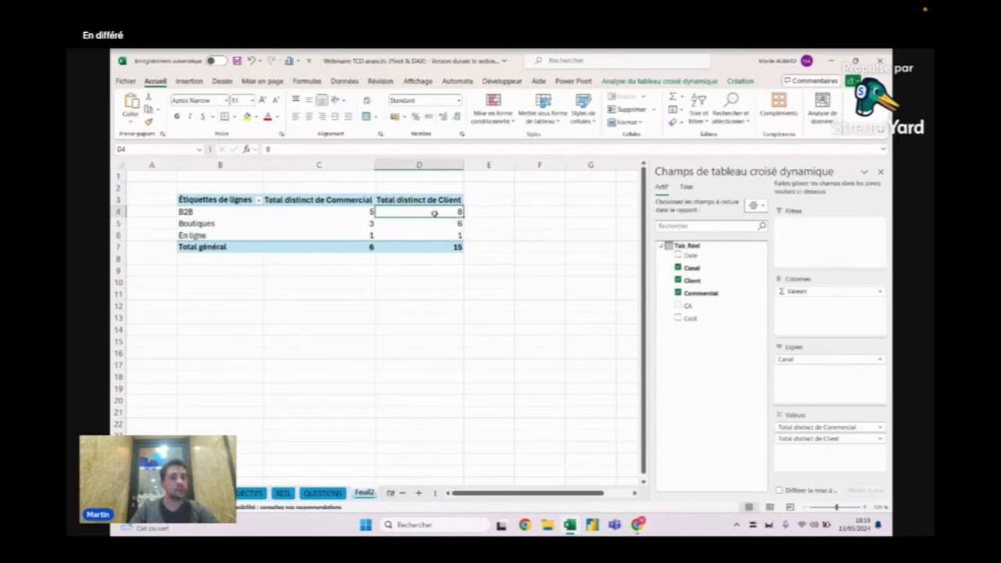
{"action": "left_click", "coordinate": [419, 226]}
{"action": "left_click", "coordinate": [423, 234]}
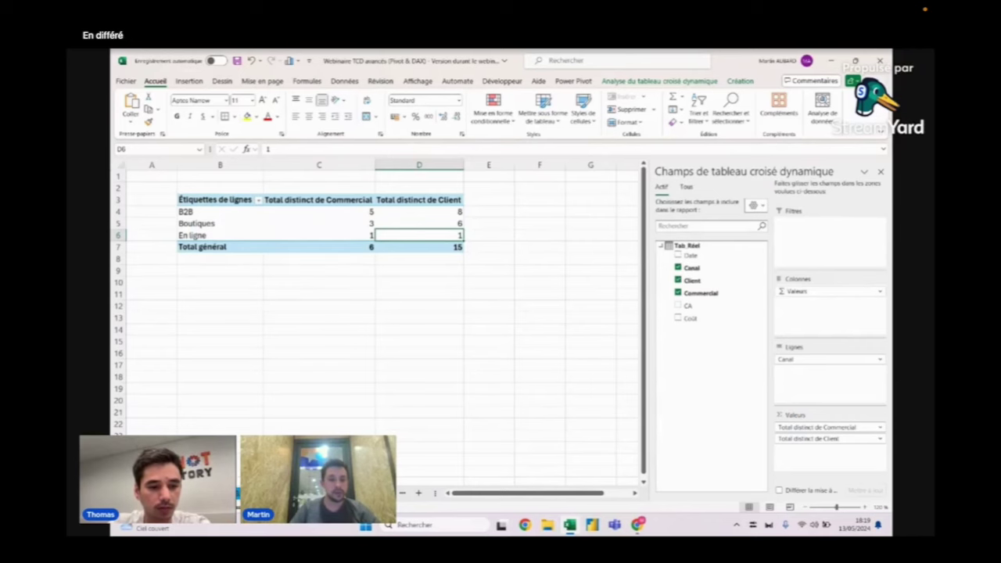
{"action": "key", "text": "ctrl+Page_Up"}
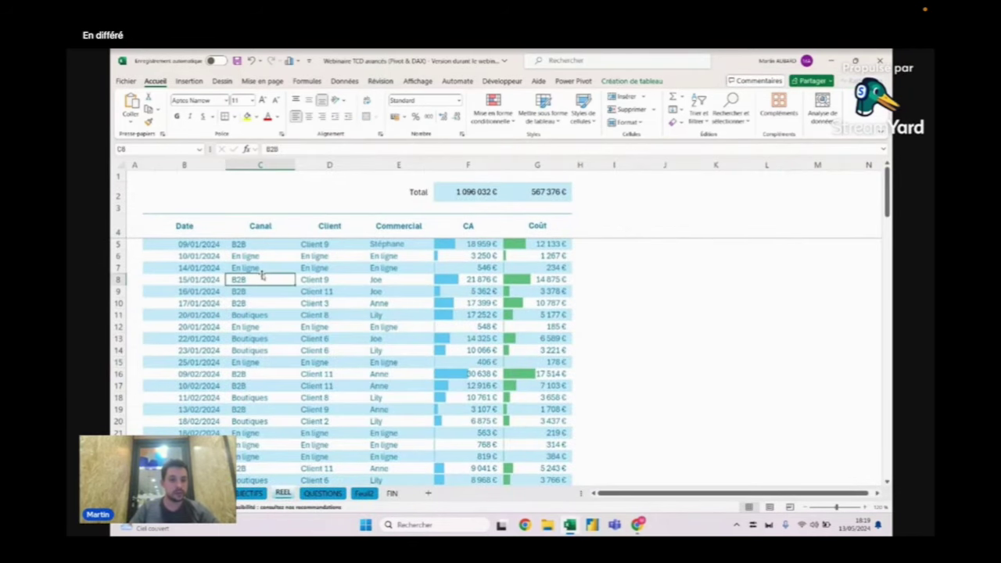
{"action": "left_click", "coordinate": [189, 82]}
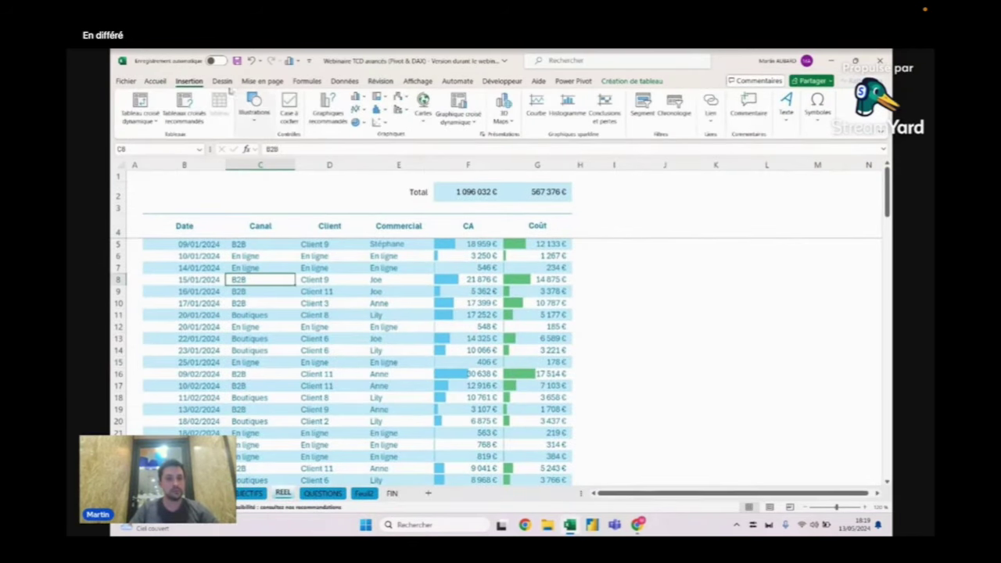
{"action": "left_click", "coordinate": [141, 108]}
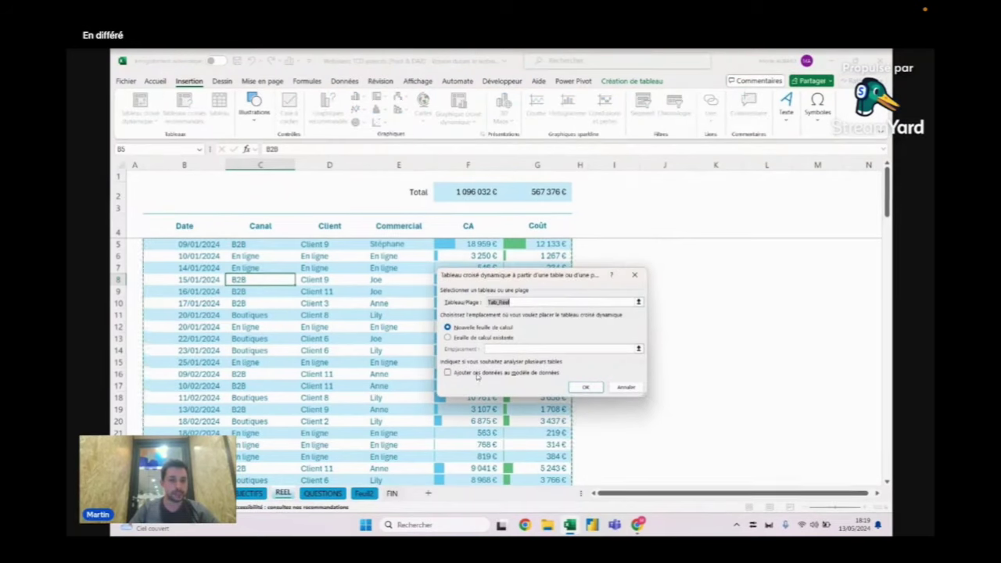
{"action": "key", "text": "Escape"}
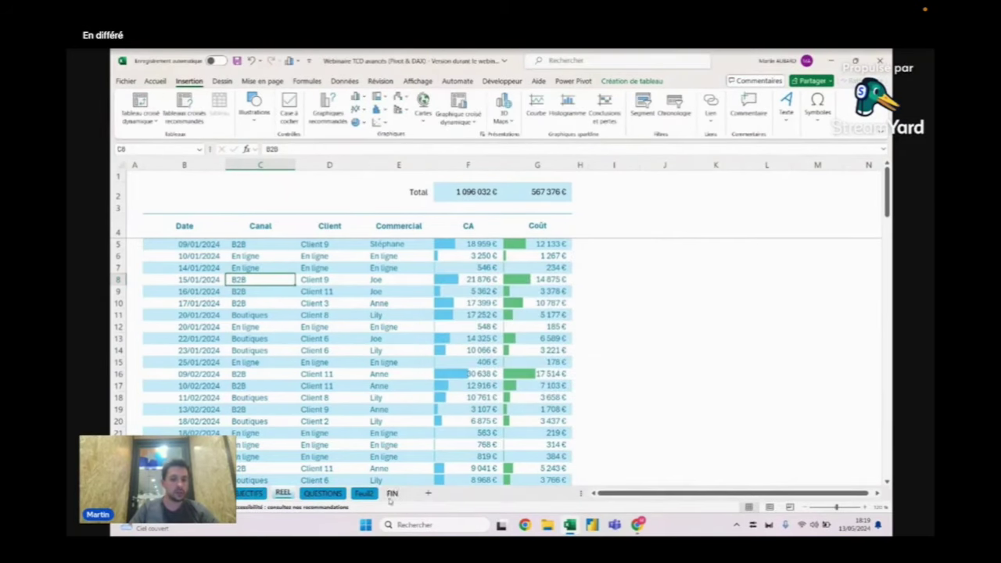
{"action": "left_click", "coordinate": [575, 82]}
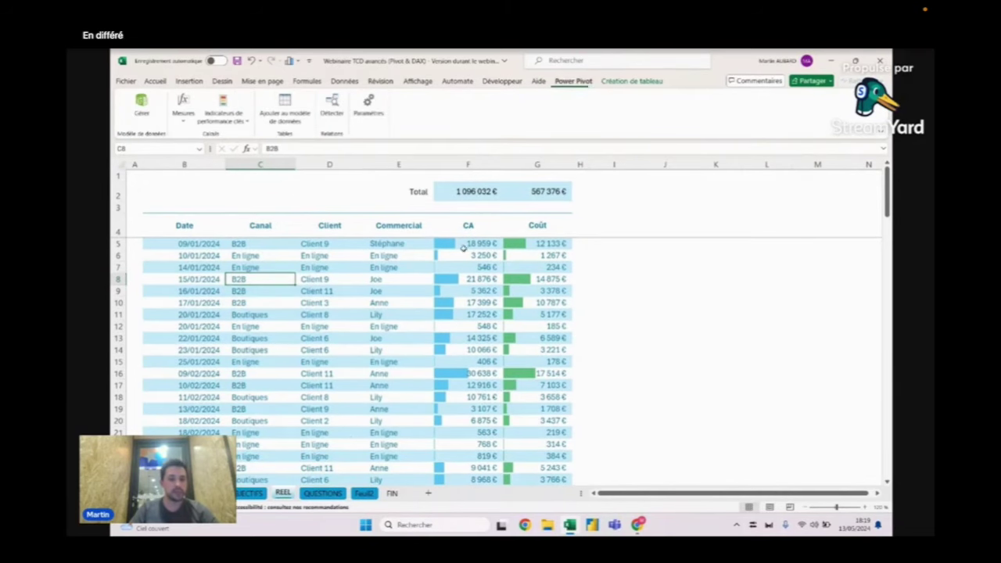
{"action": "left_click", "coordinate": [366, 494]}
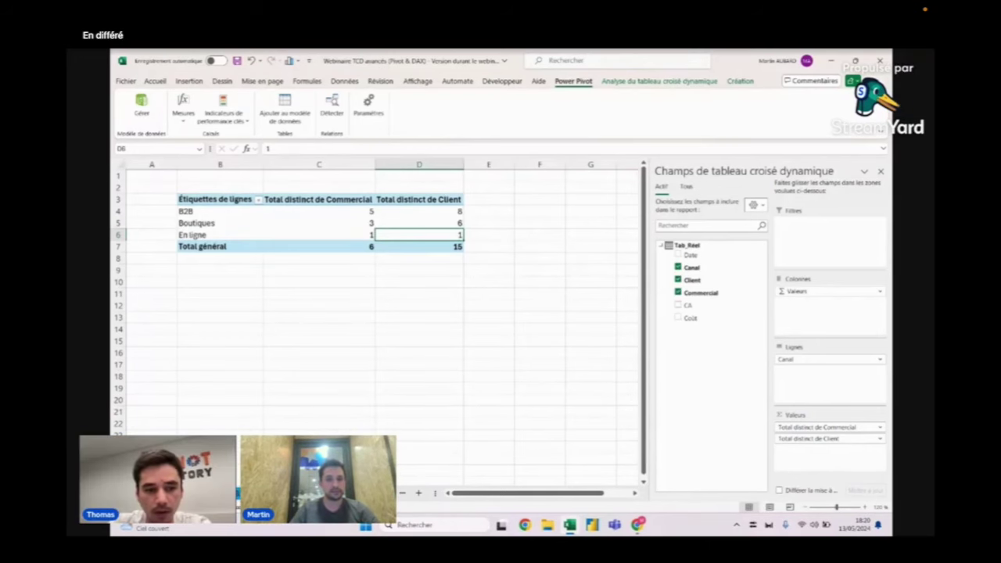
Step: Tick question #03 on the QUESTIONS checklist
{"action": "left_click", "coordinate": [428, 285]}
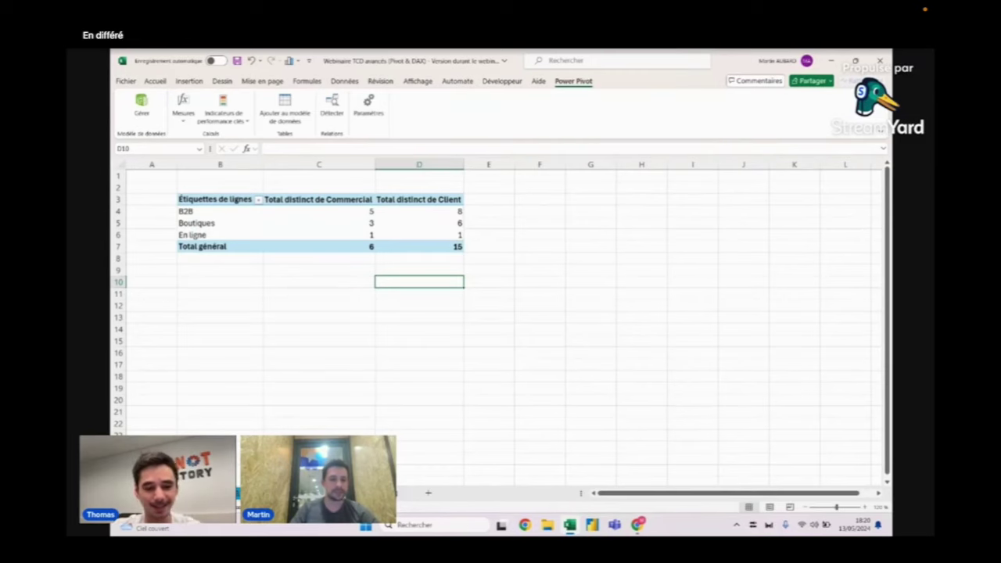
{"action": "key", "text": "ctrl+Page_Up"}
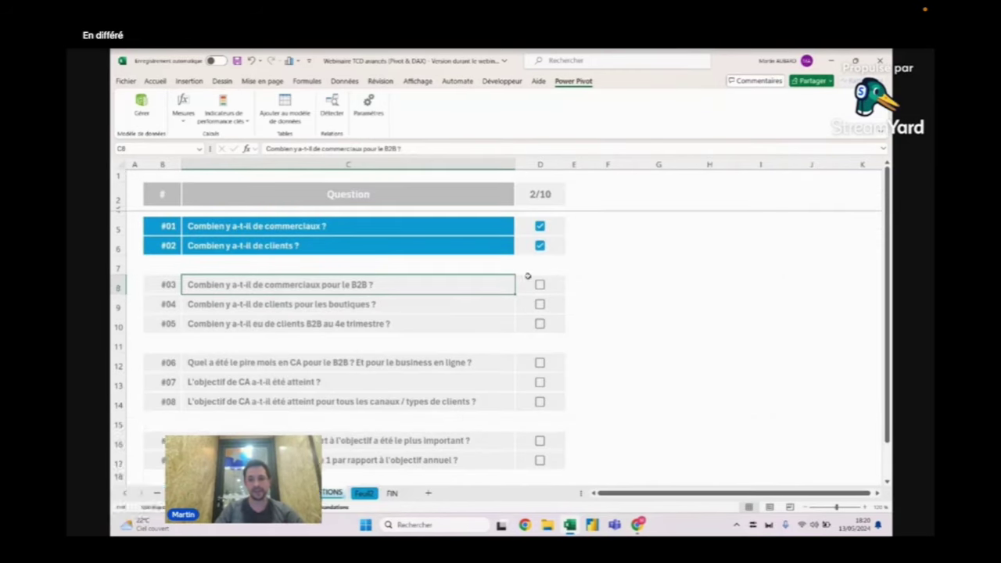
{"action": "left_click", "coordinate": [540, 285]}
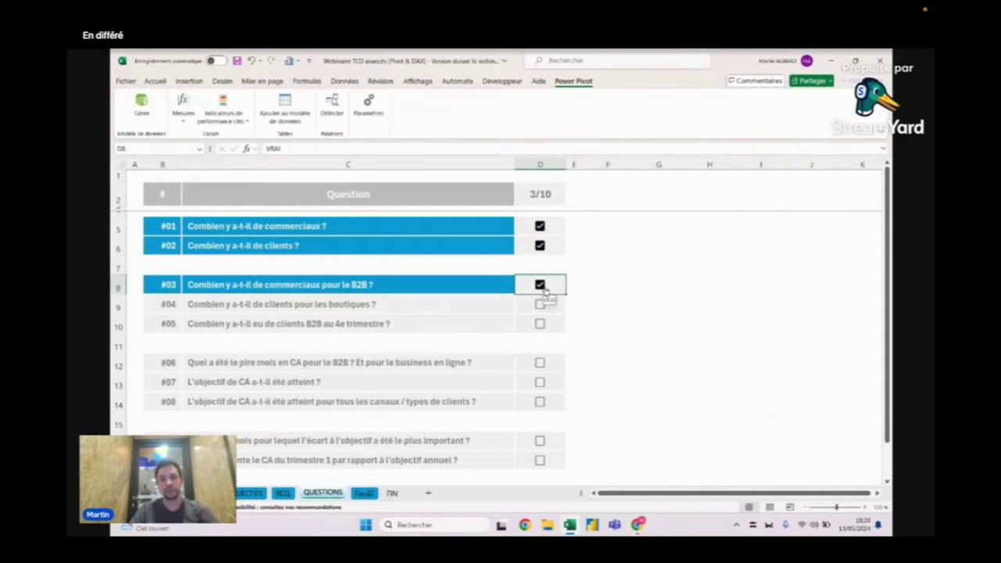
Step: Check the Boutiques distinct client count on Feuil2, then tick question #04
{"action": "left_click", "coordinate": [214, 308]}
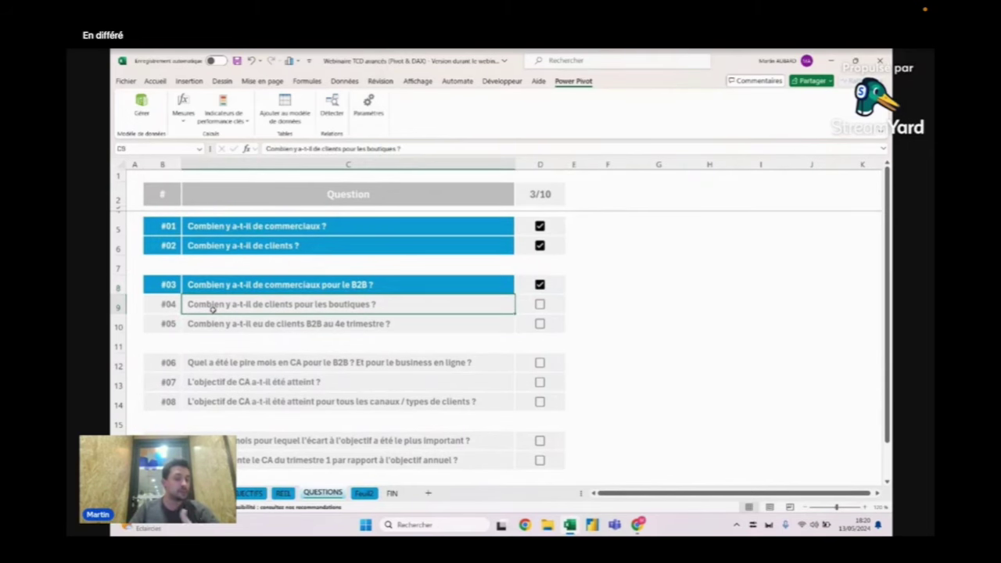
{"action": "left_click", "coordinate": [364, 493]}
{"action": "left_click", "coordinate": [228, 225]}
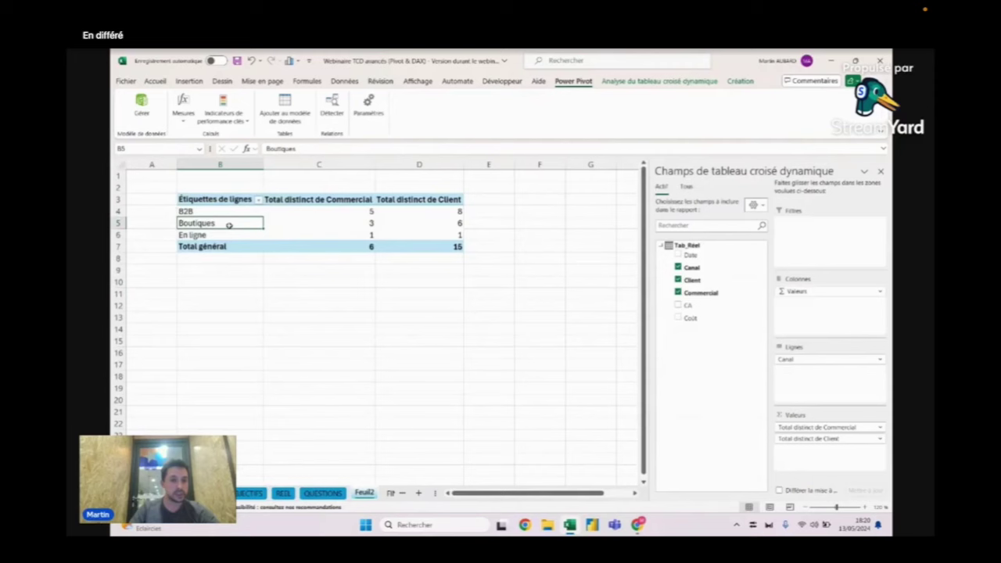
{"action": "left_click", "coordinate": [460, 221]}
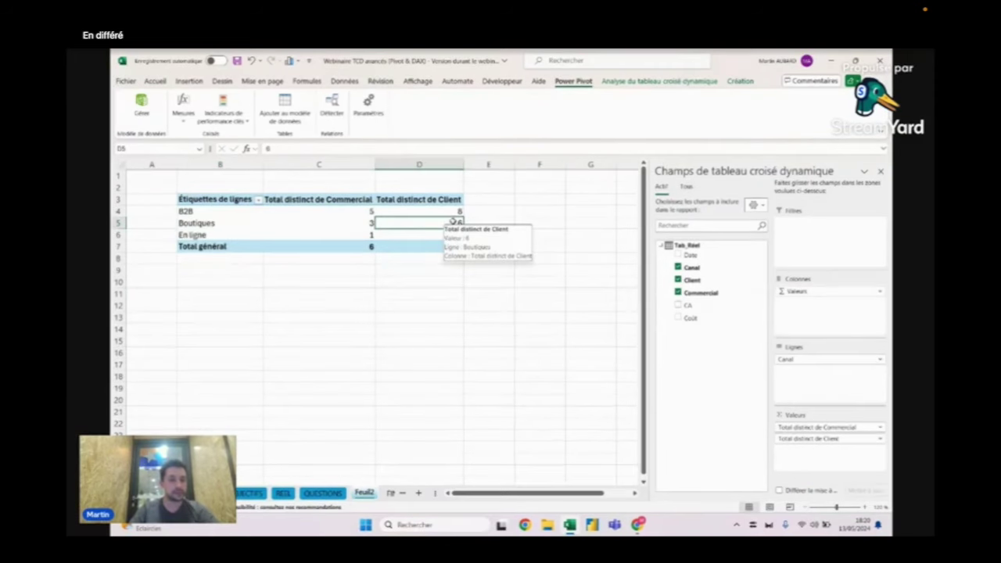
{"action": "left_click", "coordinate": [323, 493]}
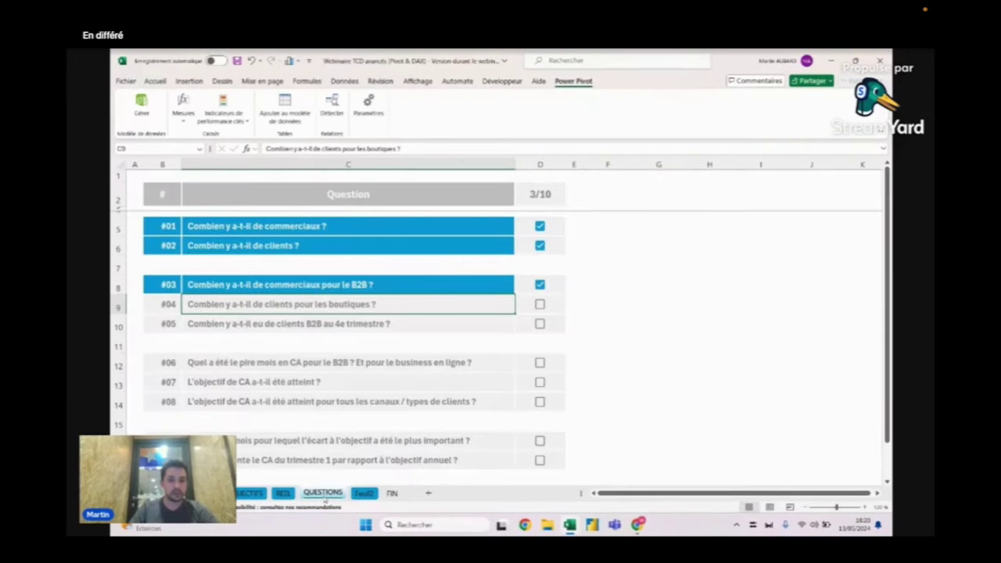
{"action": "left_click", "coordinate": [539, 302]}
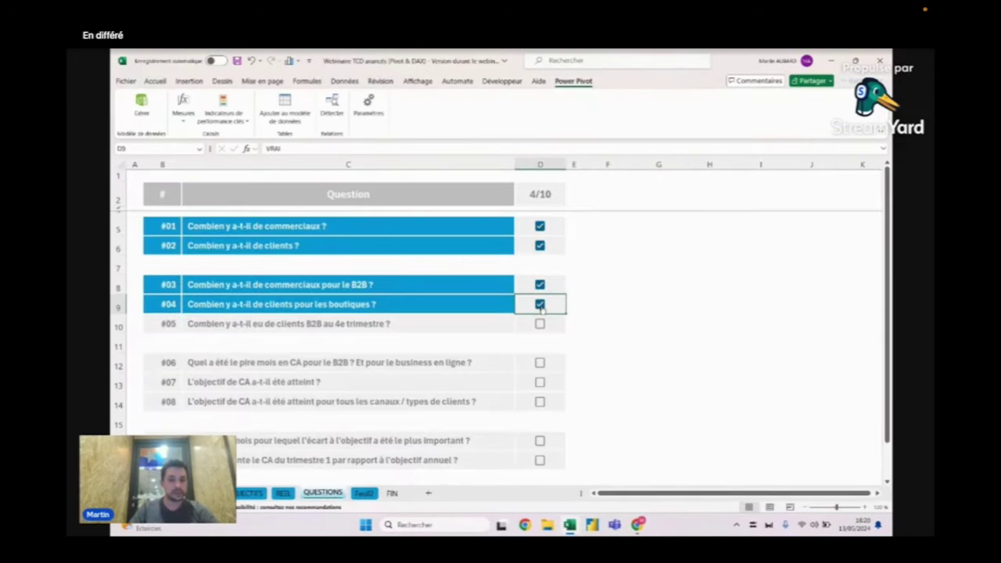
Step: Read question #05, then remove the Commercial count from the pivot
{"action": "left_click", "coordinate": [362, 325]}
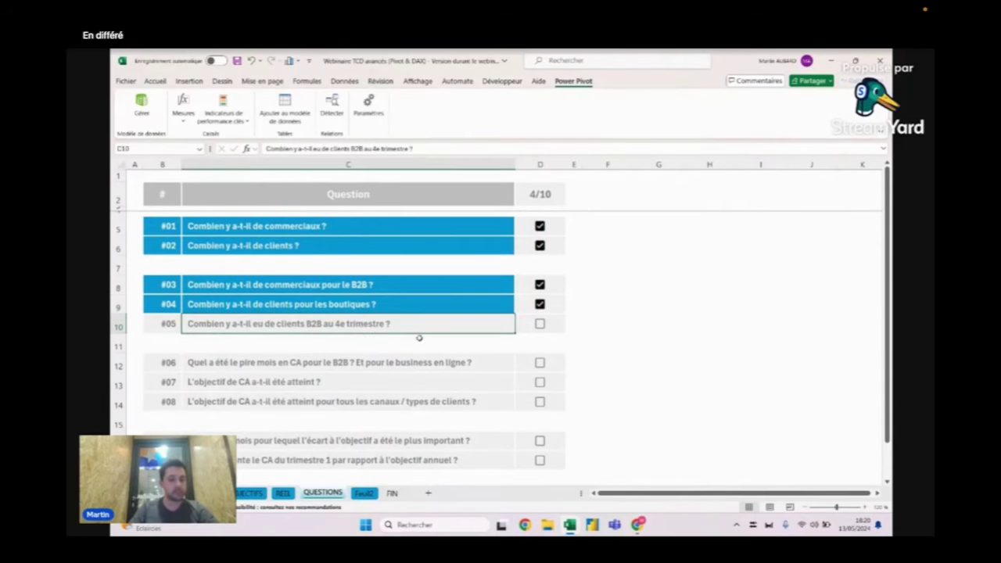
{"action": "left_click", "coordinate": [364, 493]}
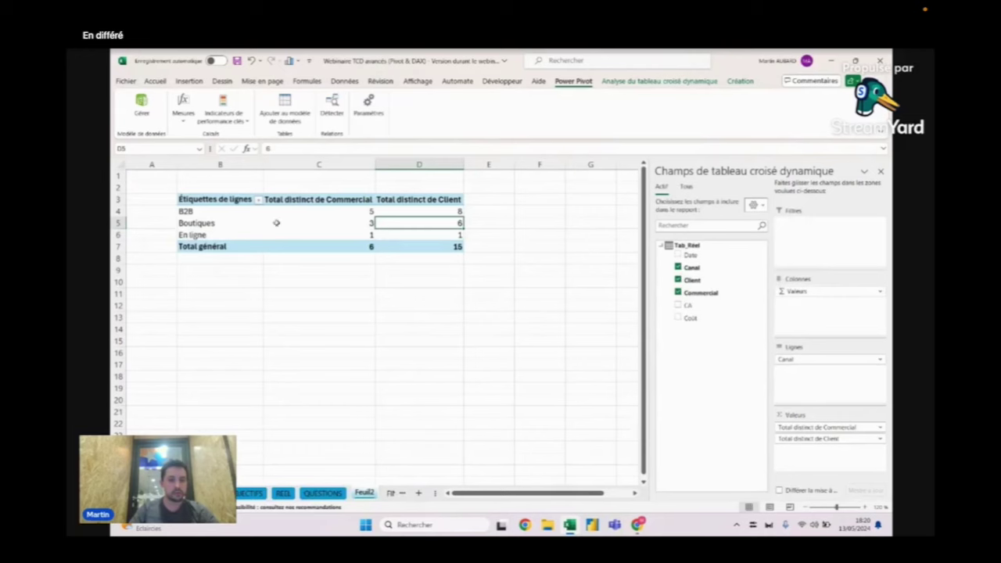
{"action": "left_click", "coordinate": [276, 222]}
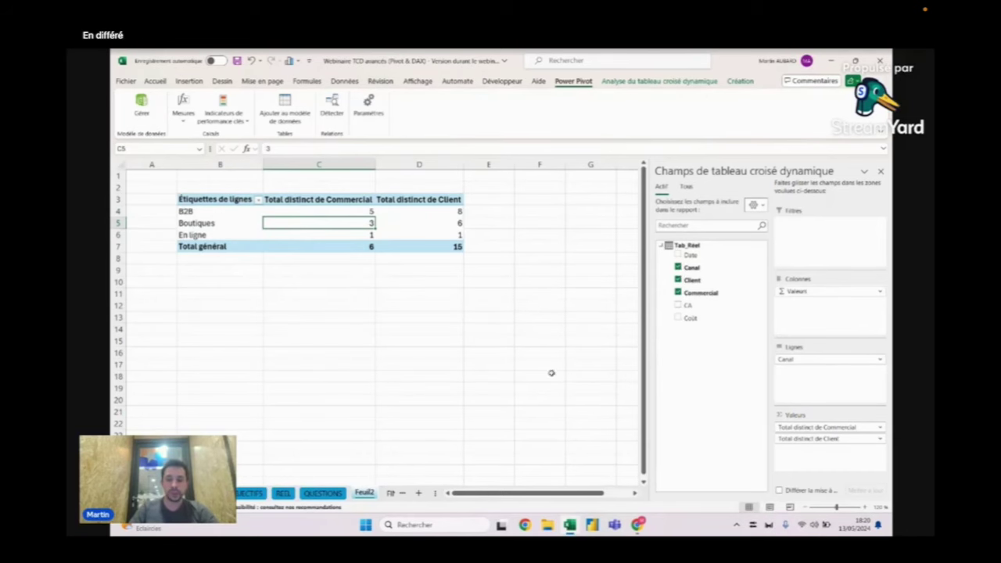
{"action": "left_click", "coordinate": [339, 494]}
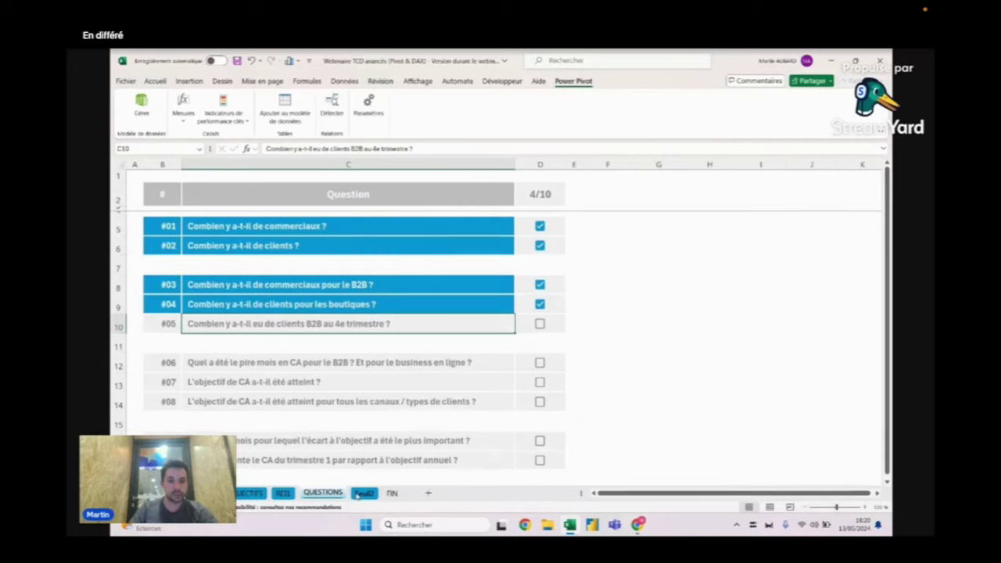
{"action": "left_click", "coordinate": [364, 493]}
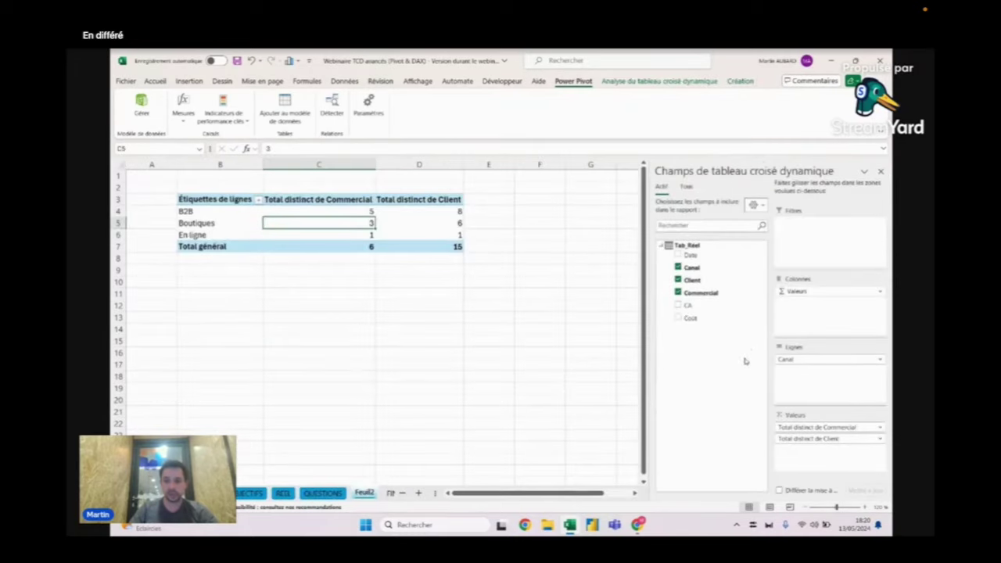
{"action": "left_click", "coordinate": [677, 294]}
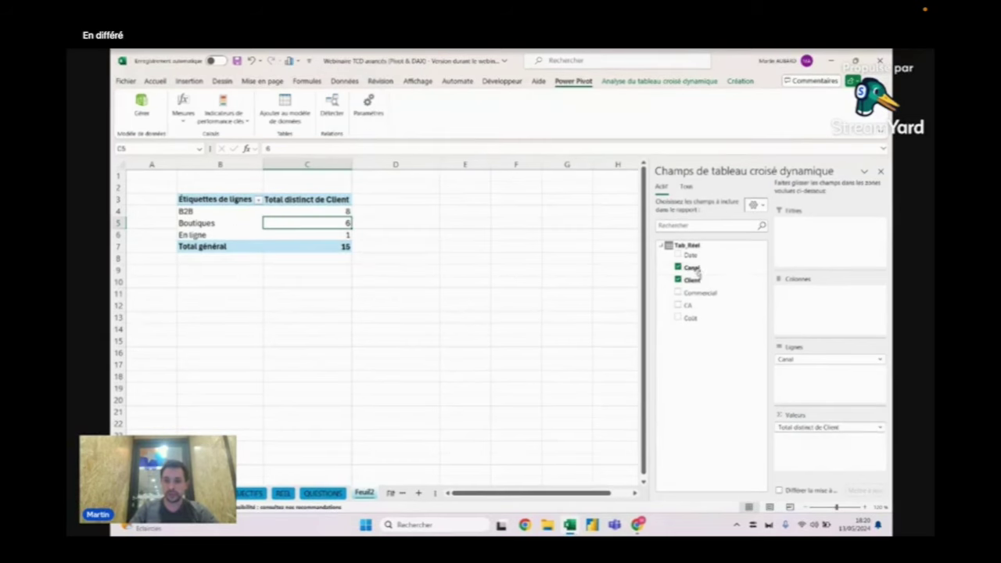
Step: Move Canal to columns and Date to rows, keeping only the month level
{"action": "left_click_drag", "start_coordinate": [696, 269], "coordinate": [785, 292]}
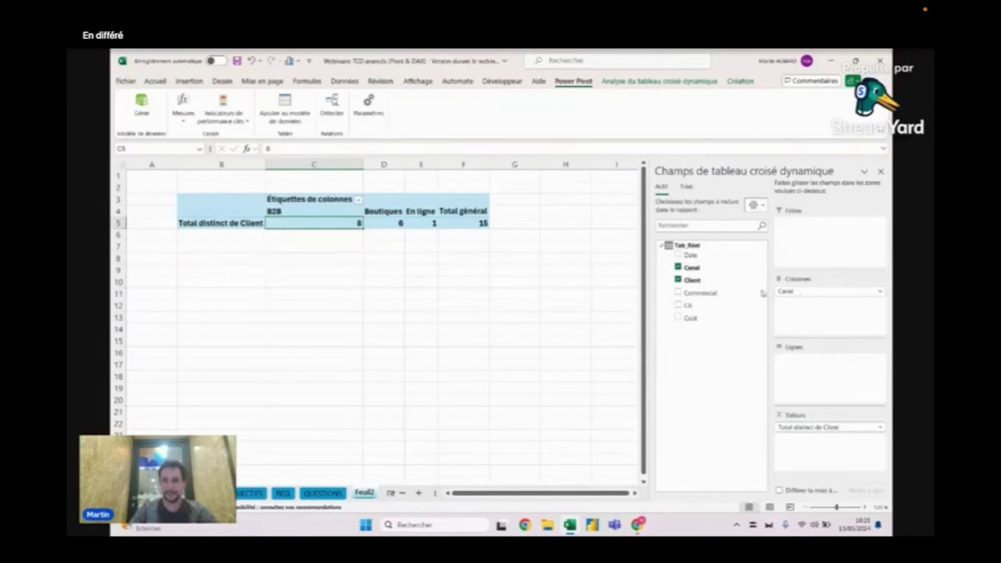
{"action": "left_click_drag", "start_coordinate": [691, 256], "coordinate": [819, 367]}
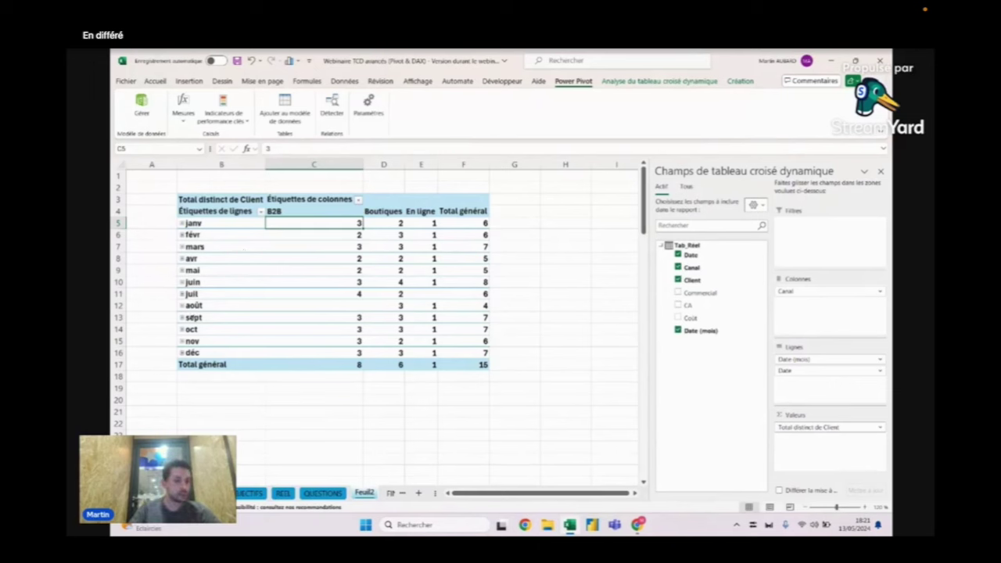
{"action": "left_click_drag", "start_coordinate": [821, 370], "coordinate": [712, 305]}
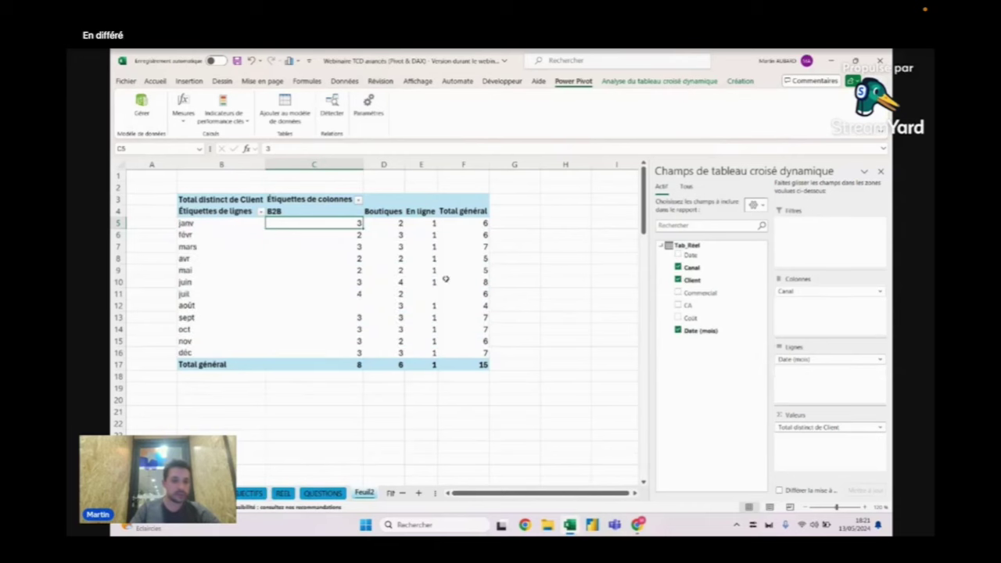
{"action": "left_click", "coordinate": [205, 247]}
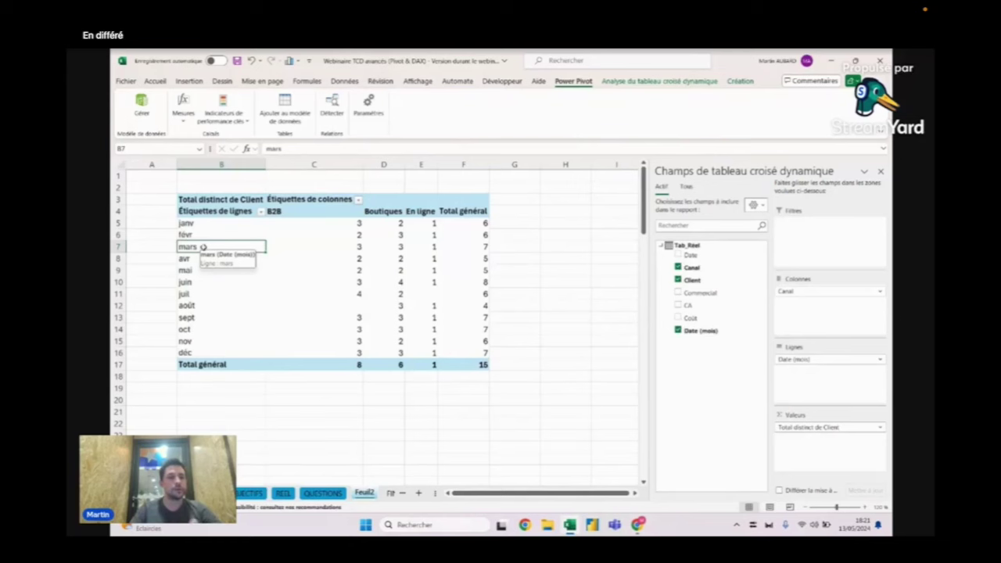
Step: Group the pivot dates by both months and quarters
{"action": "right_click", "coordinate": [204, 247]}
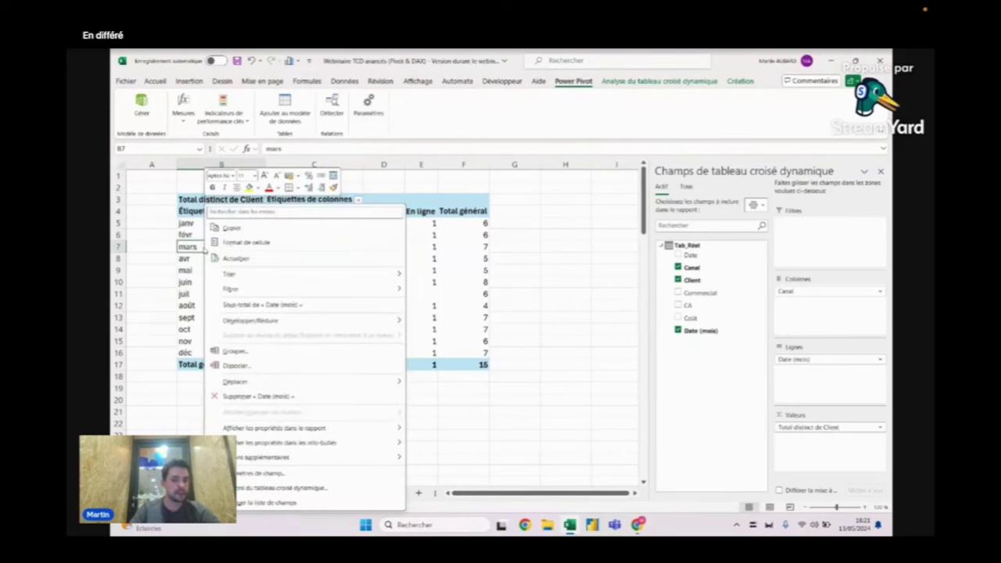
{"action": "left_click", "coordinate": [235, 352]}
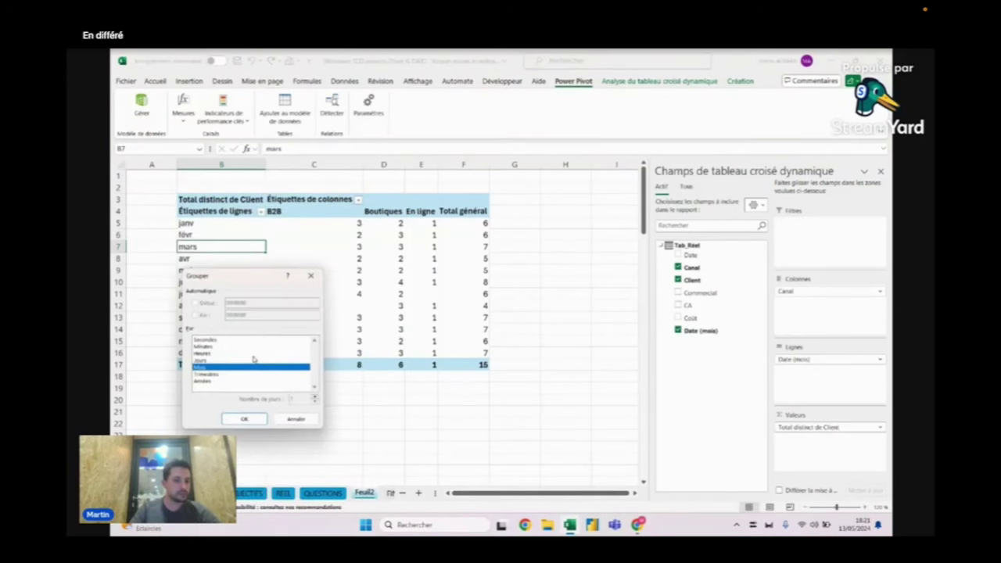
{"action": "left_click", "coordinate": [214, 374]}
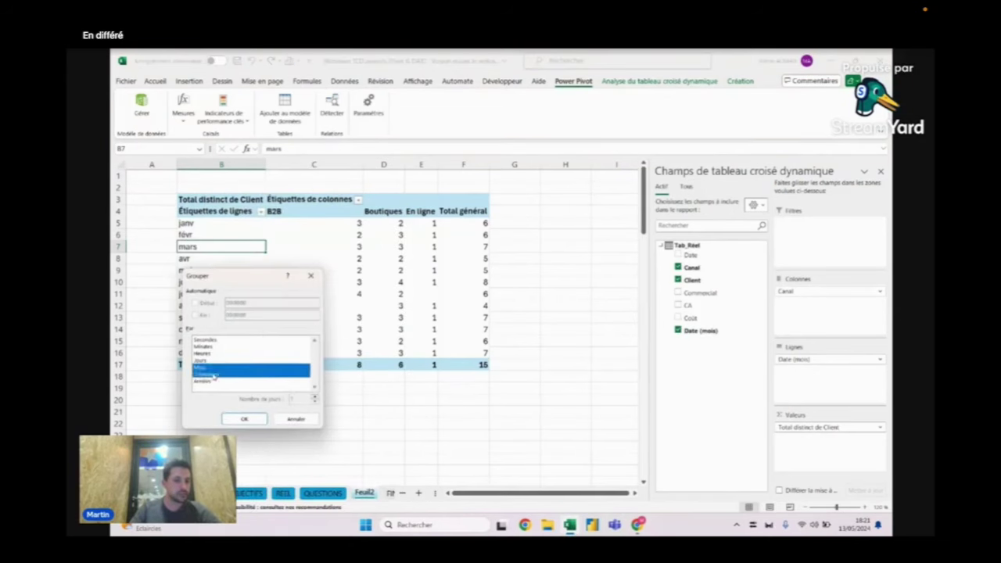
{"action": "left_click", "coordinate": [244, 419]}
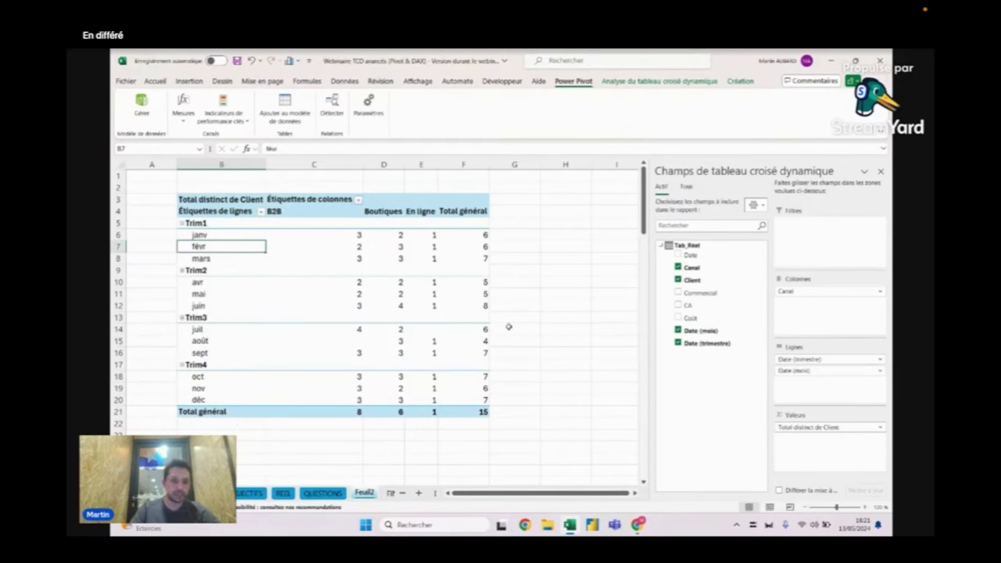
Step: Drop the month level and verify Trim4 has 7 B2B clients, keeping Canal in columns
{"action": "left_click_drag", "start_coordinate": [793, 370], "coordinate": [708, 342]}
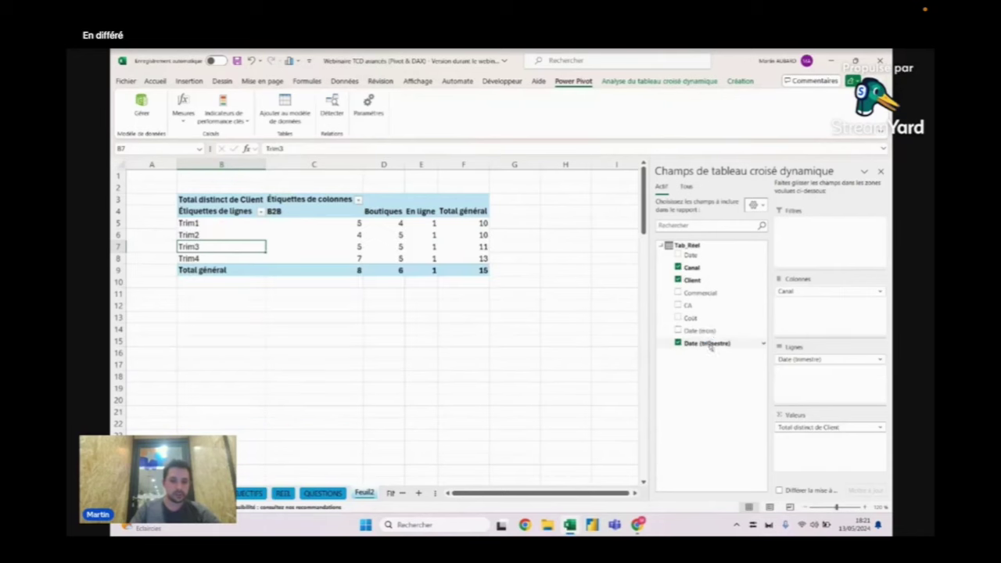
{"action": "left_click", "coordinate": [359, 259]}
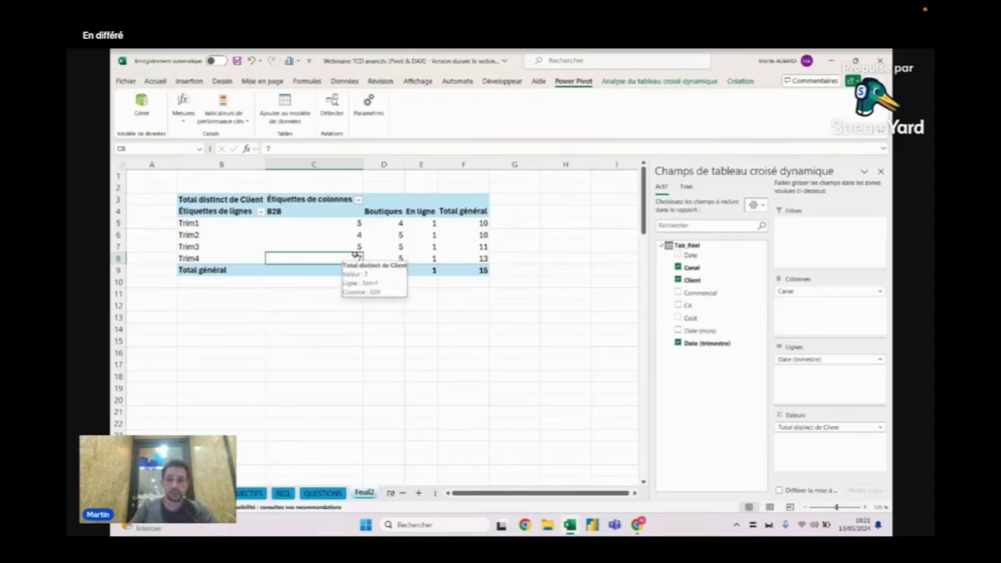
{"action": "mouse_move", "coordinate": [779, 291]}
{"action": "left_mouse_down"}
{"action": "mouse_move", "coordinate": [824, 373]}
{"action": "mouse_move", "coordinate": [825, 397]}
{"action": "mouse_move", "coordinate": [825, 371]}
{"action": "left_mouse_up"}
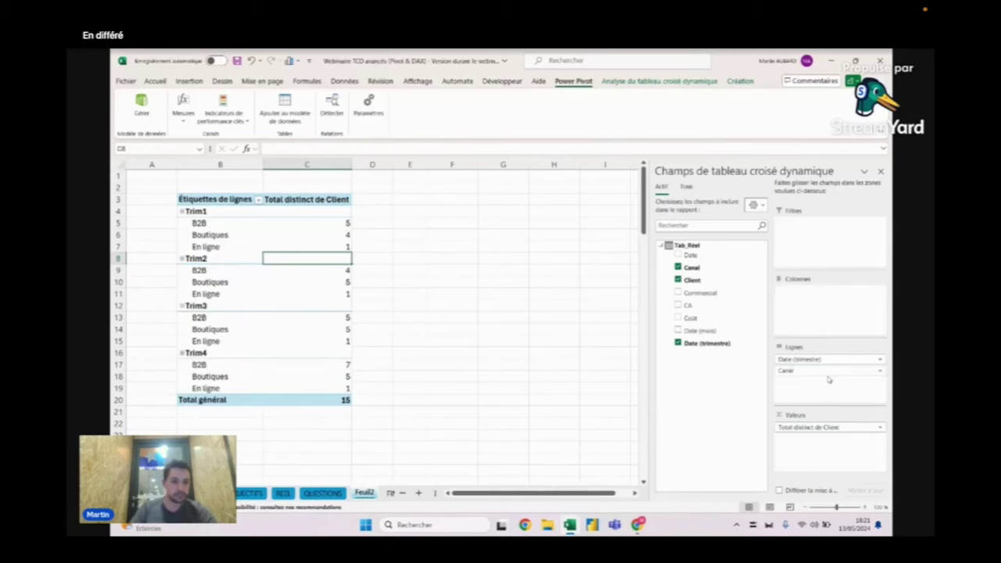
{"action": "left_click", "coordinate": [344, 365]}
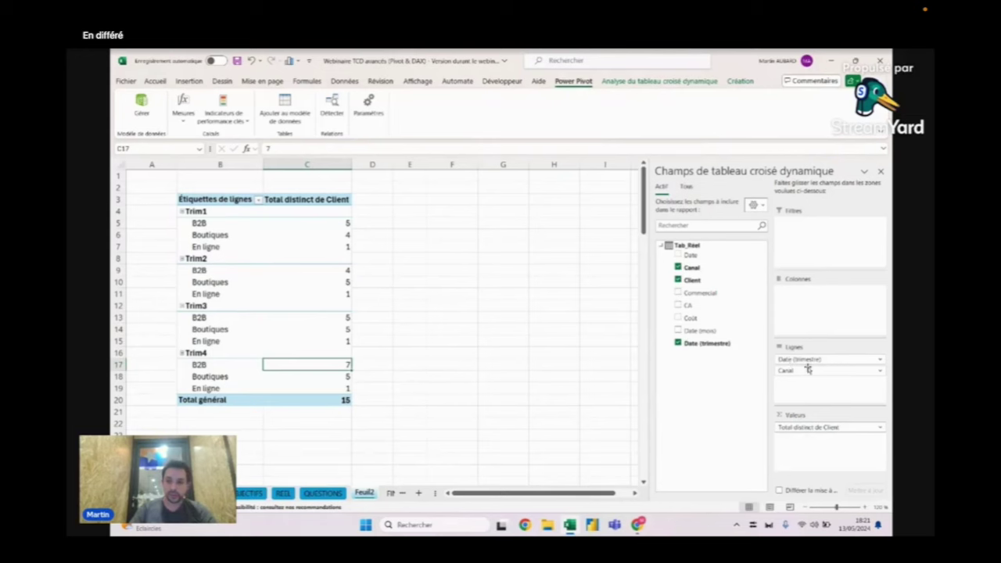
{"action": "left_click_drag", "start_coordinate": [809, 372], "coordinate": [820, 309]}
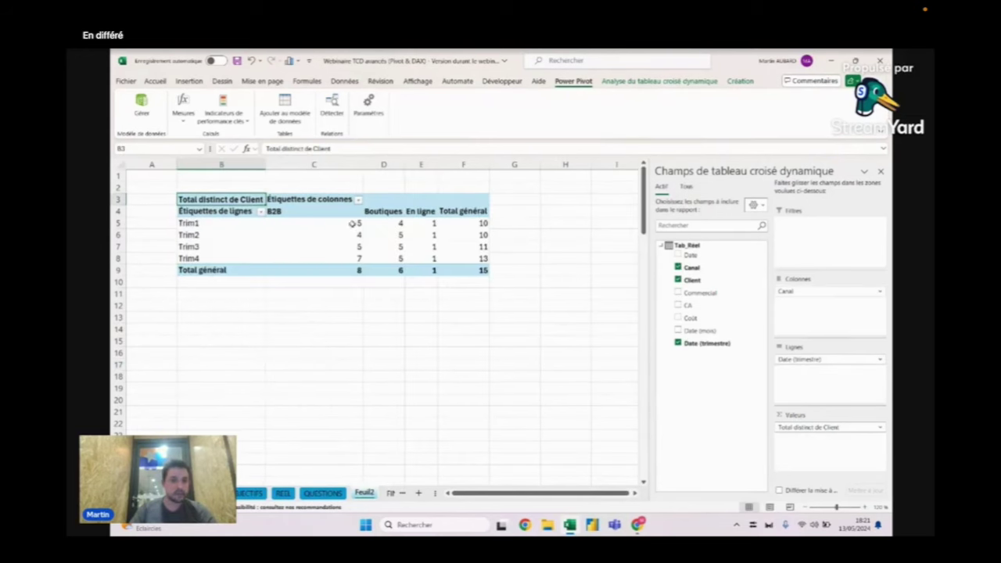
Step: Inspect the B2B client counts per quarter, focusing on Trim4
{"action": "left_click_drag", "start_coordinate": [347, 224], "coordinate": [350, 258]}
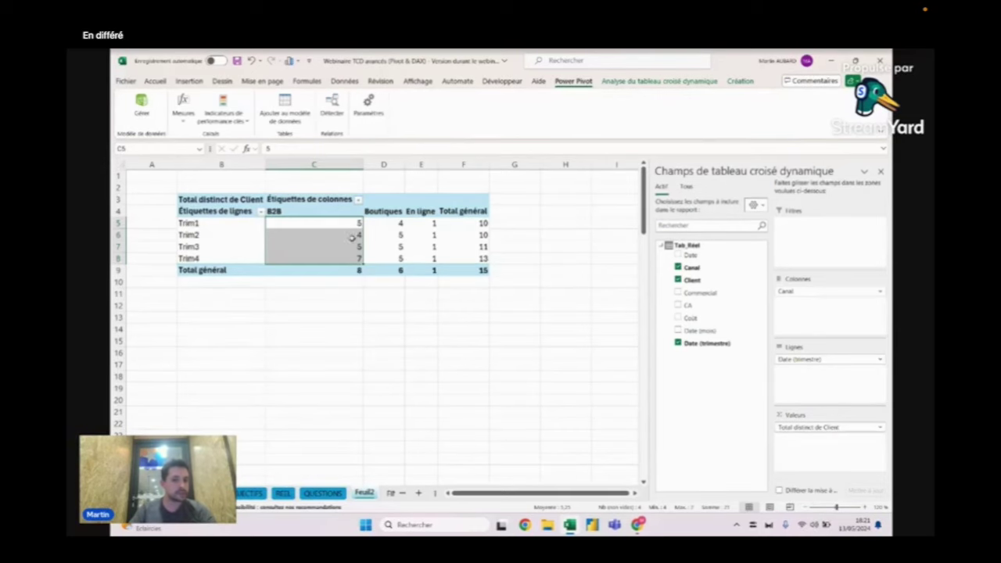
{"action": "left_click", "coordinate": [344, 247]}
{"action": "left_click", "coordinate": [340, 258]}
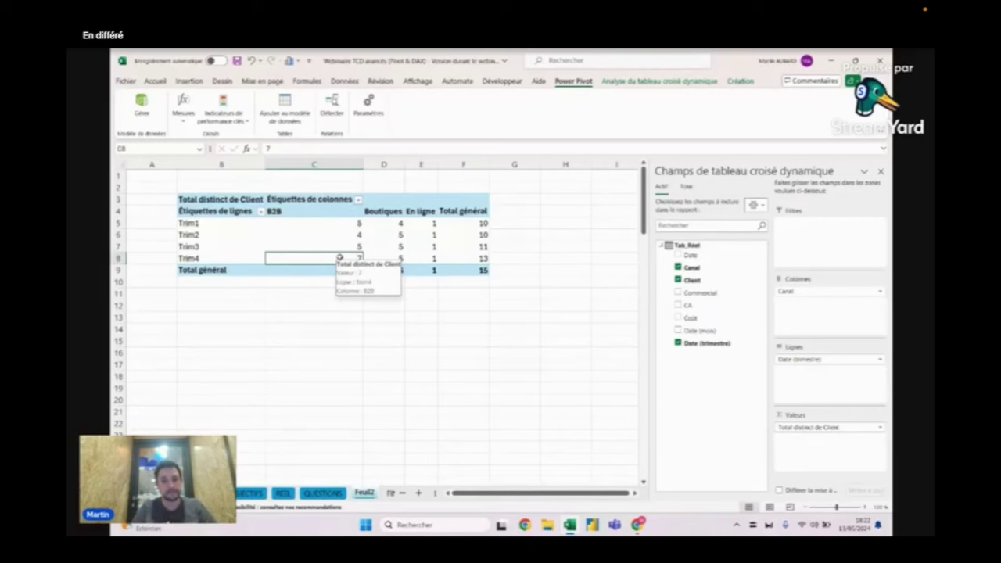
Step: Review the quarter grouping settings without changes, then go to the QUESTIONS sheet
{"action": "right_click", "coordinate": [200, 236]}
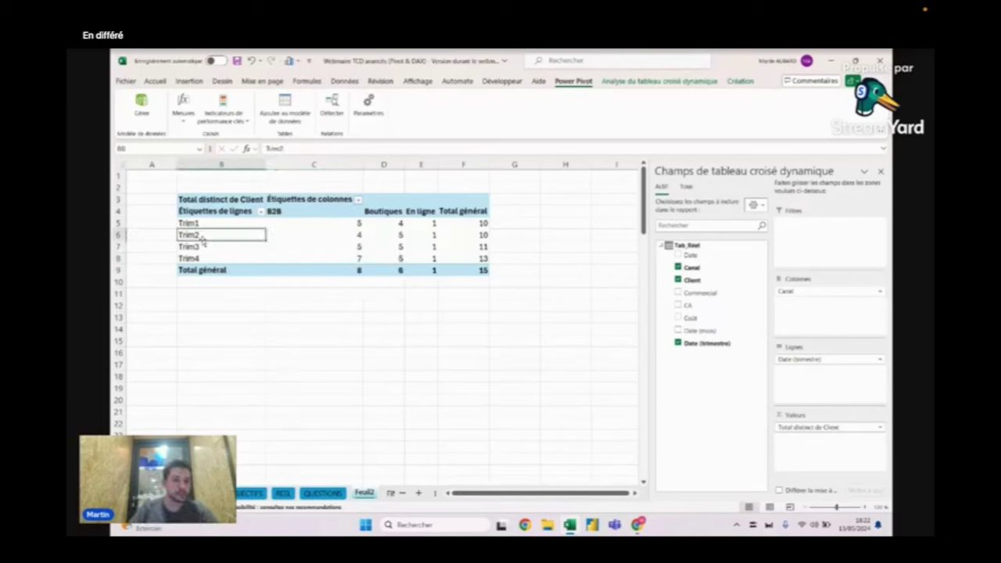
{"action": "left_click", "coordinate": [257, 351]}
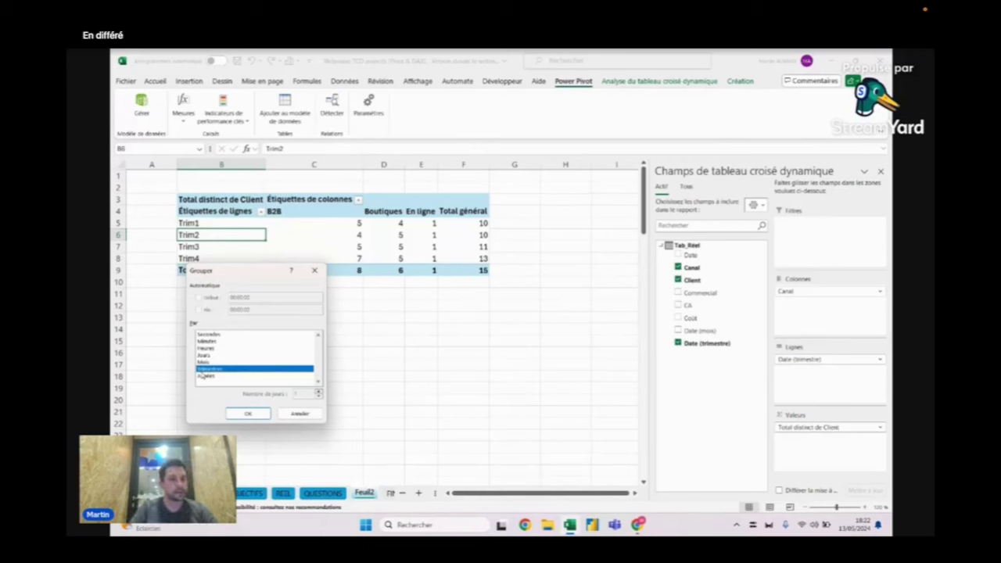
{"action": "key", "text": "Return"}
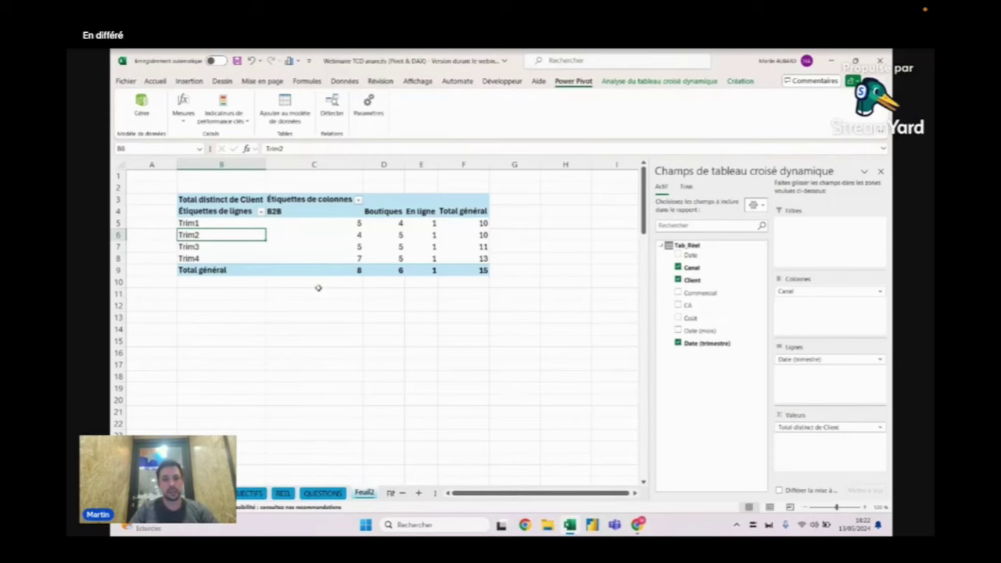
{"action": "left_click", "coordinate": [324, 492]}
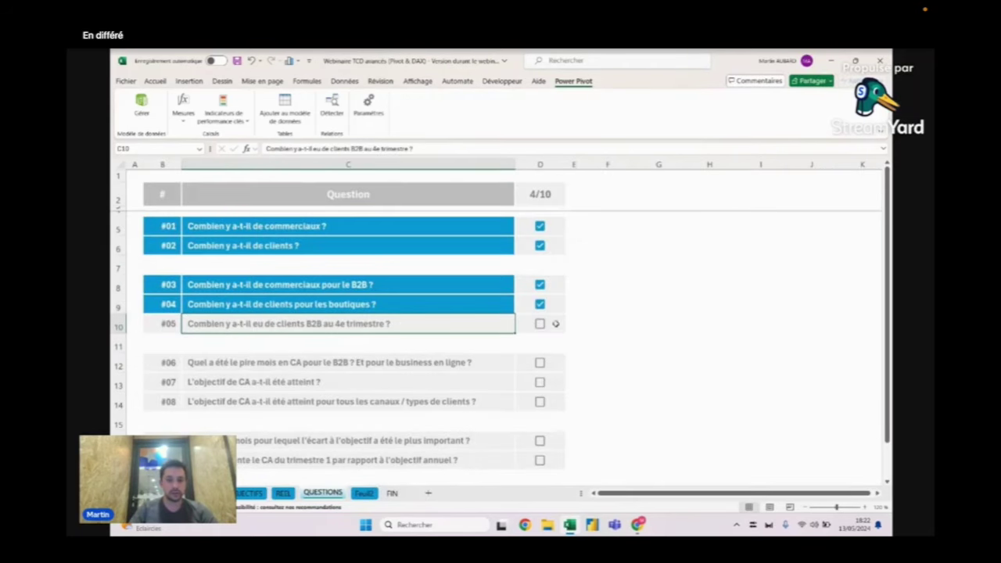
Step: Tick question #05 so the score reads 5/10, then return to Feuil2
{"action": "left_click", "coordinate": [540, 324]}
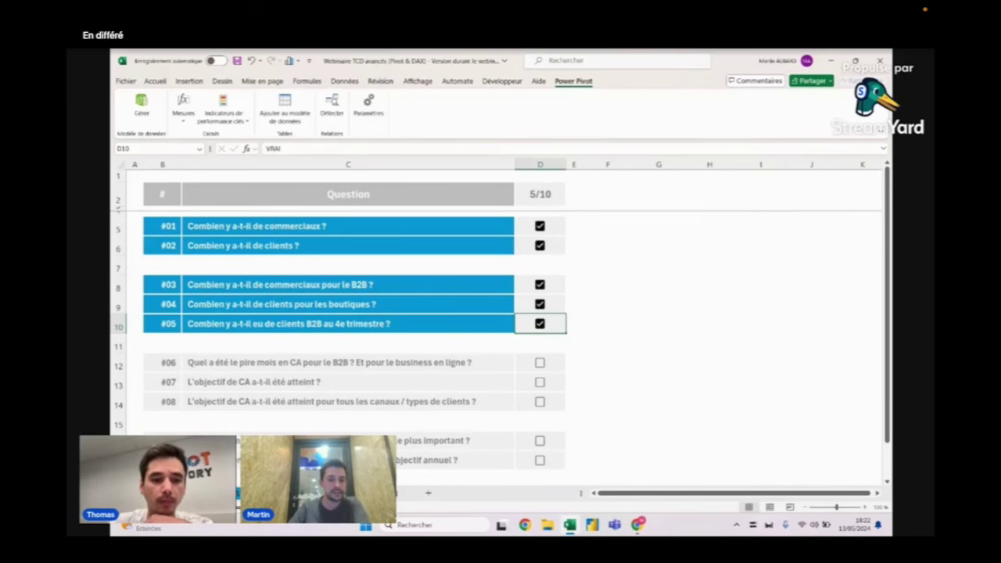
{"action": "key", "text": "ctrl+Page_Down"}
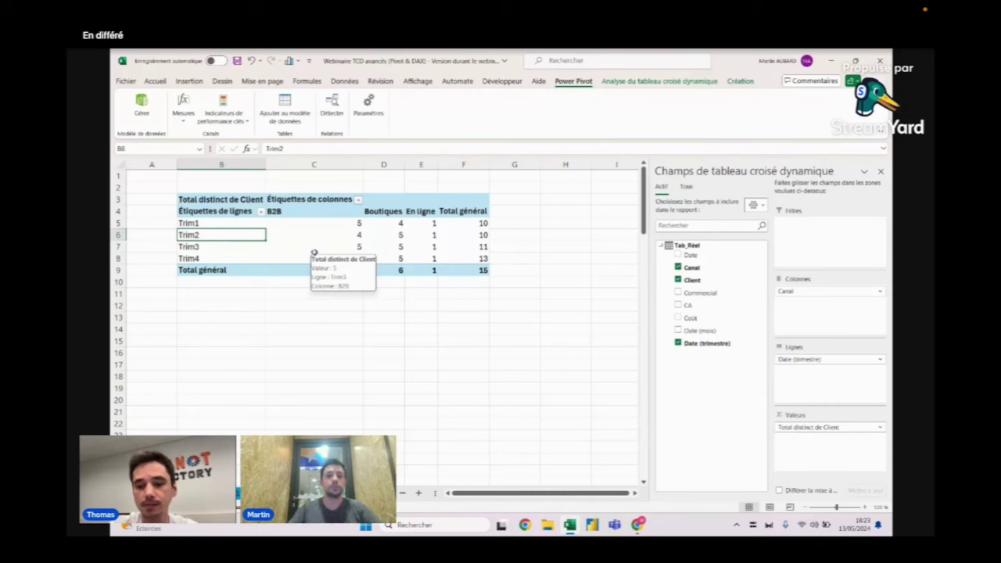
Step: Remove Canal from the pivot columns and add CA to Valeurs twice (Somme de CA, Somme de CA2)
{"action": "left_click", "coordinate": [329, 237]}
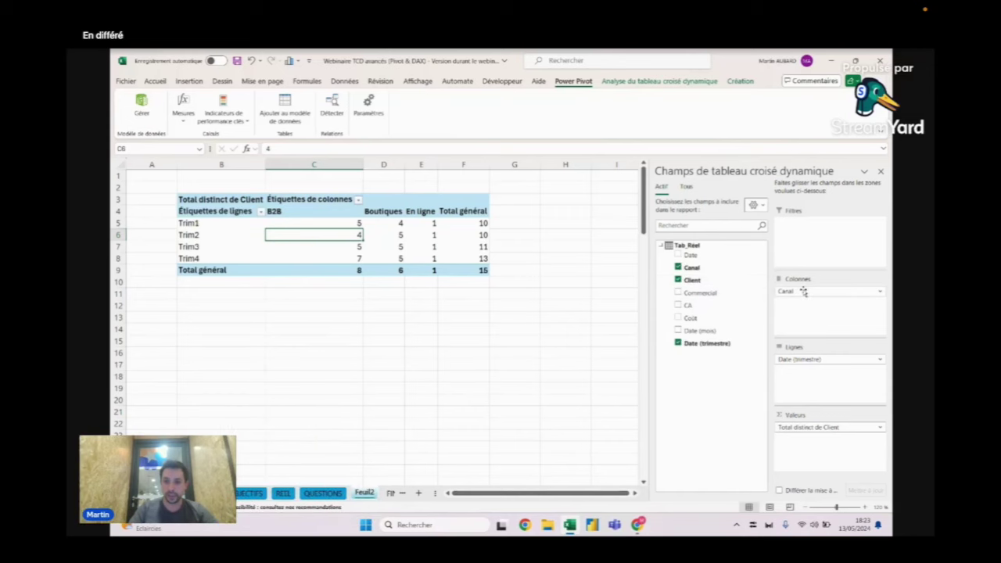
{"action": "left_click_drag", "start_coordinate": [803, 291], "coordinate": [724, 407]}
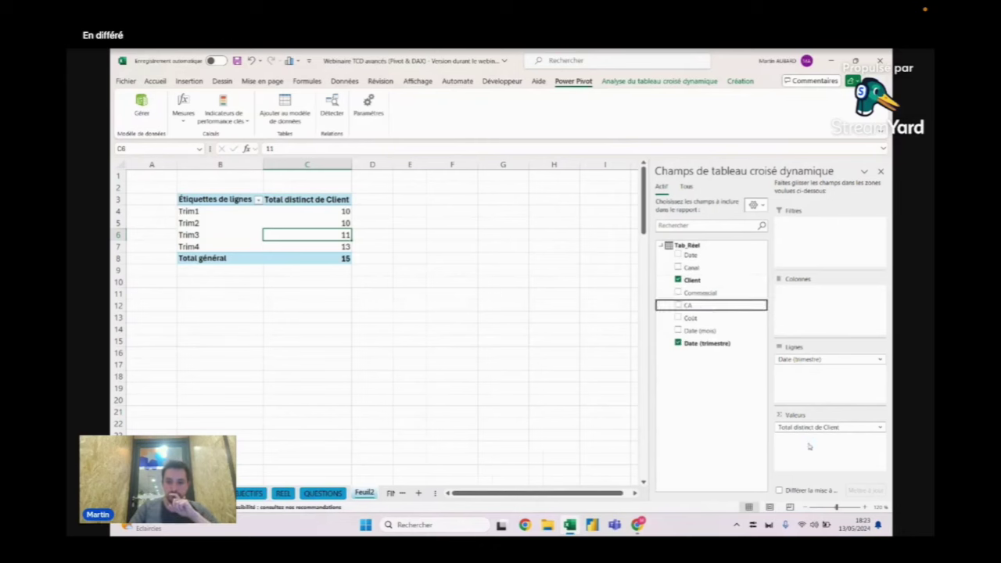
{"action": "left_click_drag", "start_coordinate": [688, 305], "coordinate": [813, 442]}
{"action": "left_click_drag", "start_coordinate": [688, 305], "coordinate": [848, 465]}
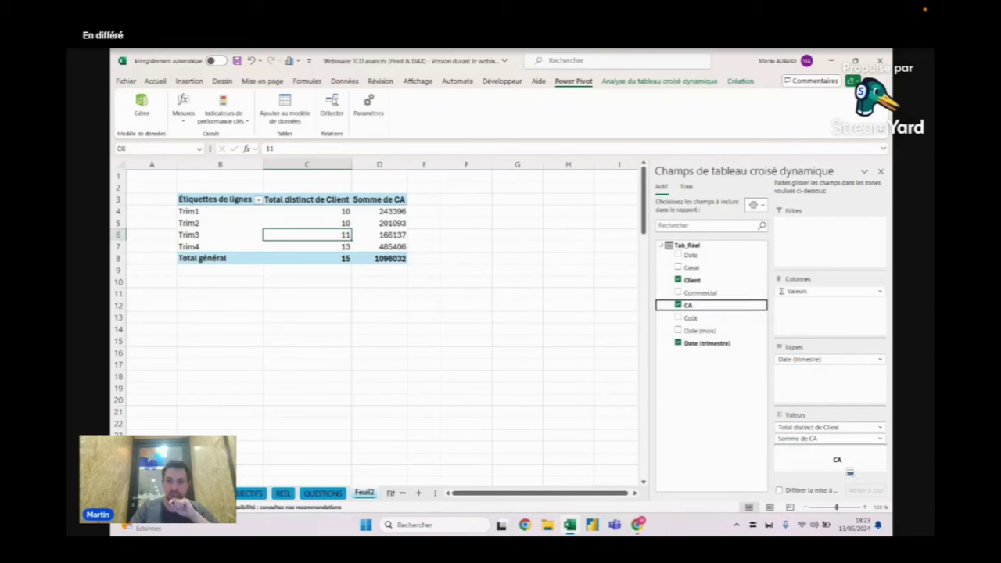
Step: Change the Somme de CA column to count CA entries instead of summing them
{"action": "right_click", "coordinate": [388, 211]}
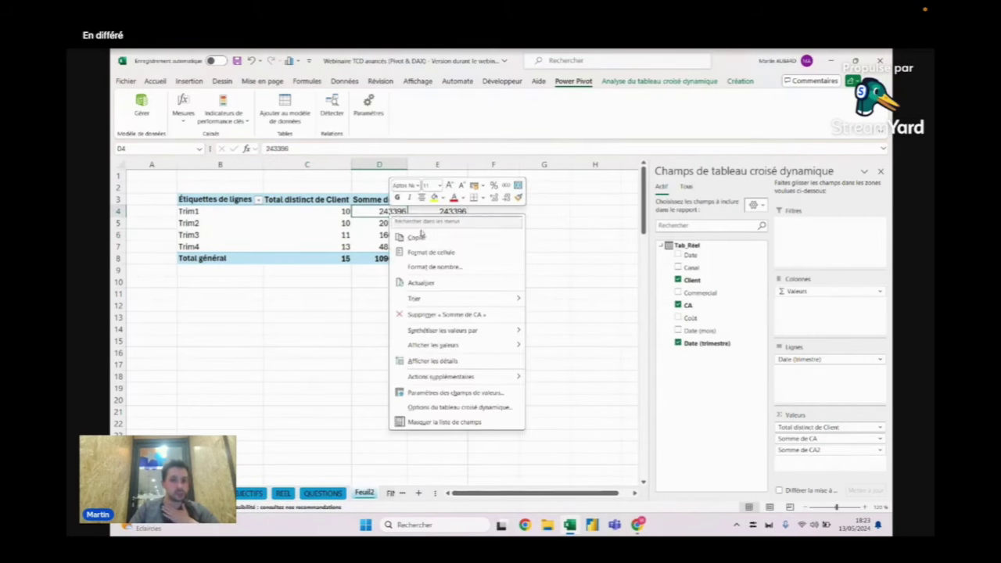
{"action": "mouse_move", "coordinate": [469, 330]}
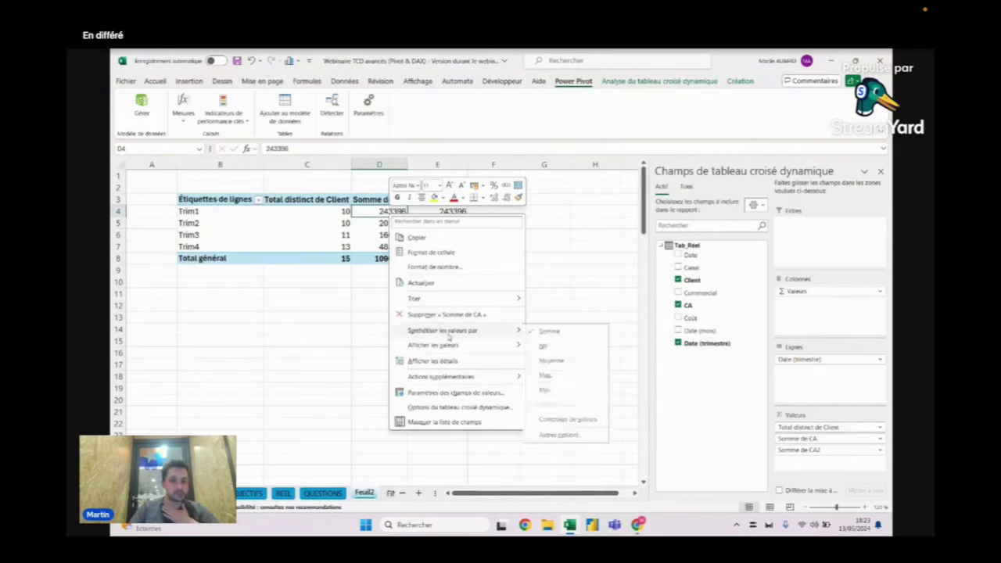
{"action": "left_click", "coordinate": [548, 347]}
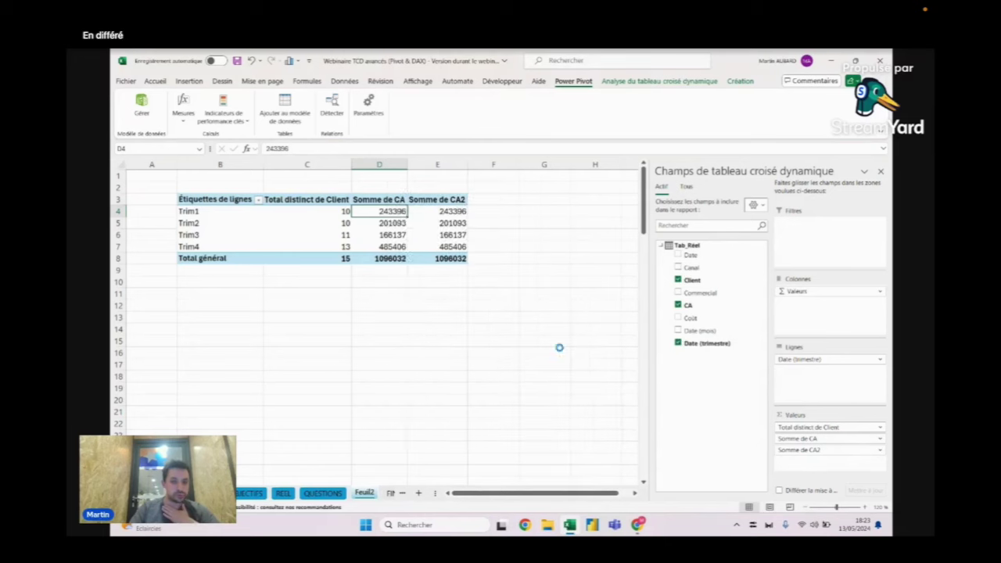
Step: Format Somme de CA2 as currency with zero decimals (whole euros)
{"action": "right_click", "coordinate": [436, 211]}
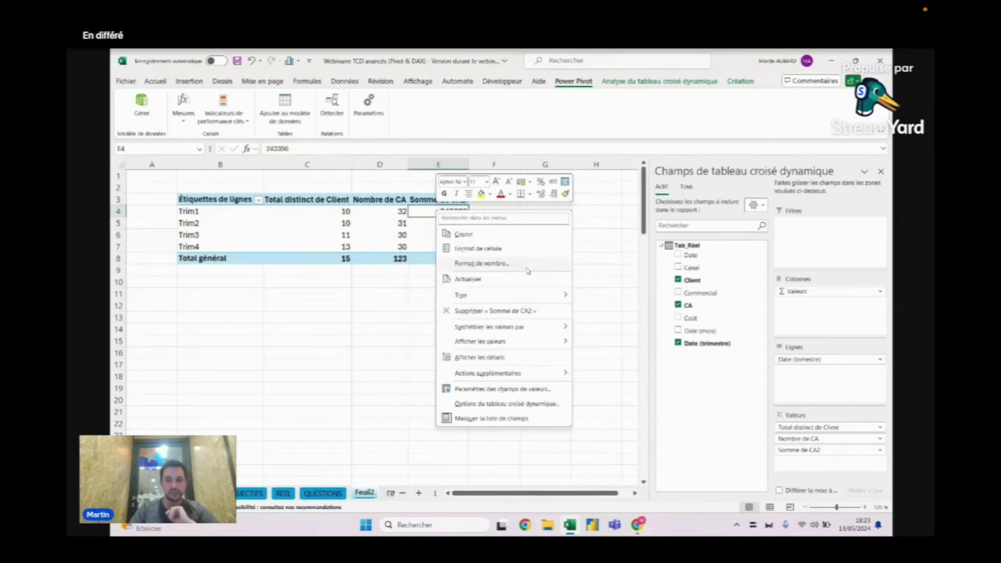
{"action": "left_click", "coordinate": [512, 270]}
{"action": "left_click", "coordinate": [414, 194]}
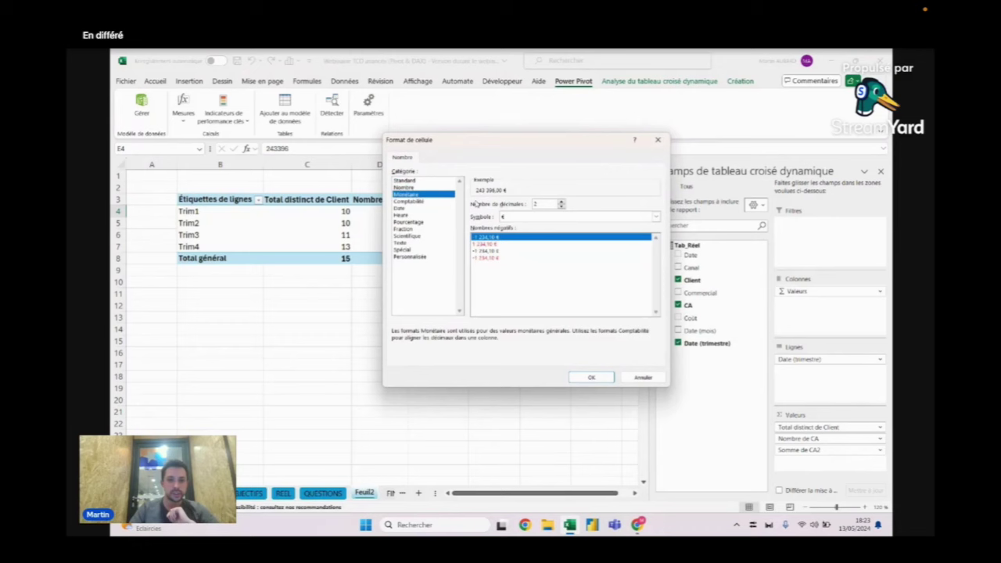
{"action": "left_click", "coordinate": [560, 206]}
{"action": "left_click", "coordinate": [561, 206]}
{"action": "left_click", "coordinate": [591, 377]}
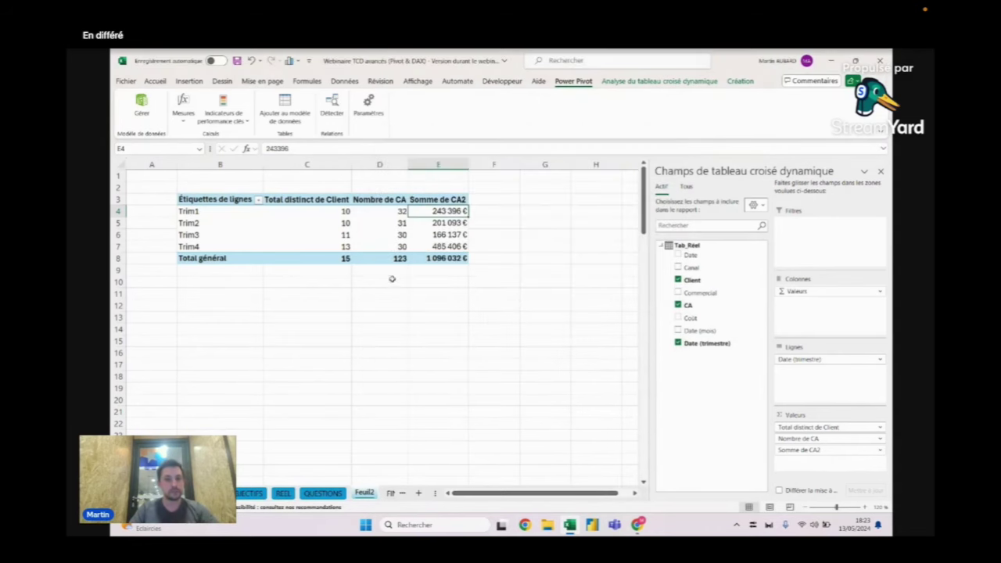
Step: Rename the value headers to Clients, Factures and Total CA
{"action": "left_click", "coordinate": [319, 200]}
{"action": "type", "text": "Clients"}
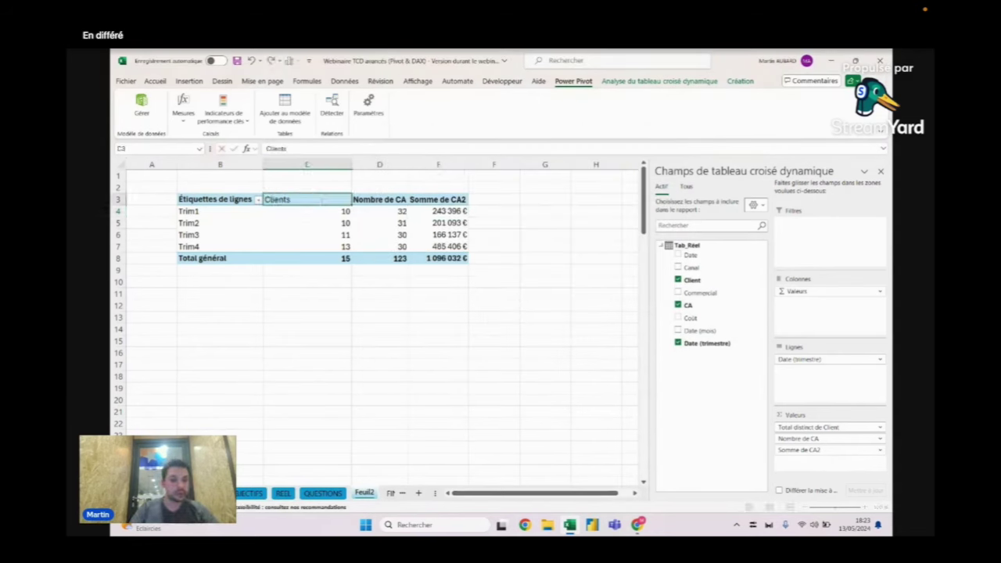
{"action": "key", "text": "Tab"}
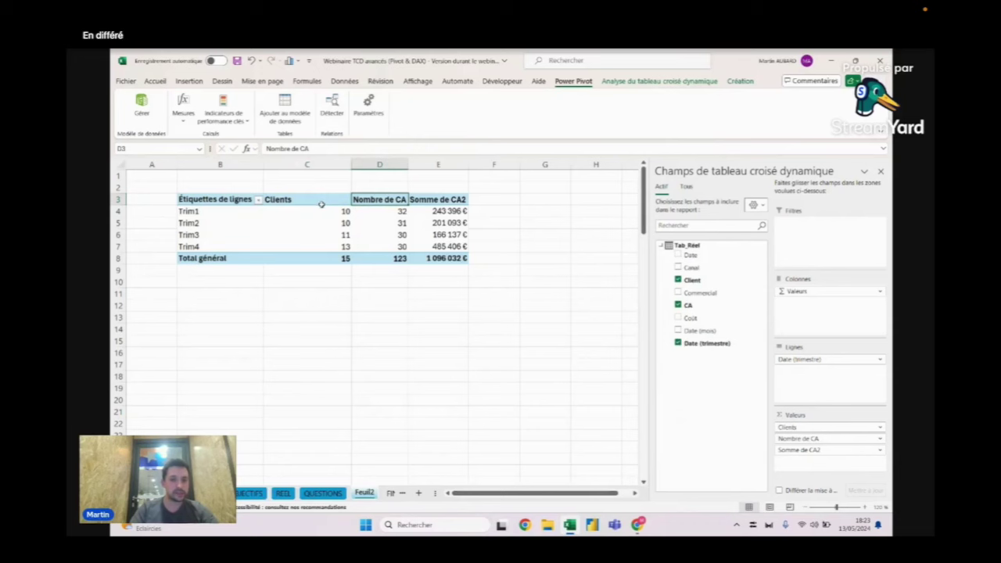
{"action": "type", "text": "Factures"}
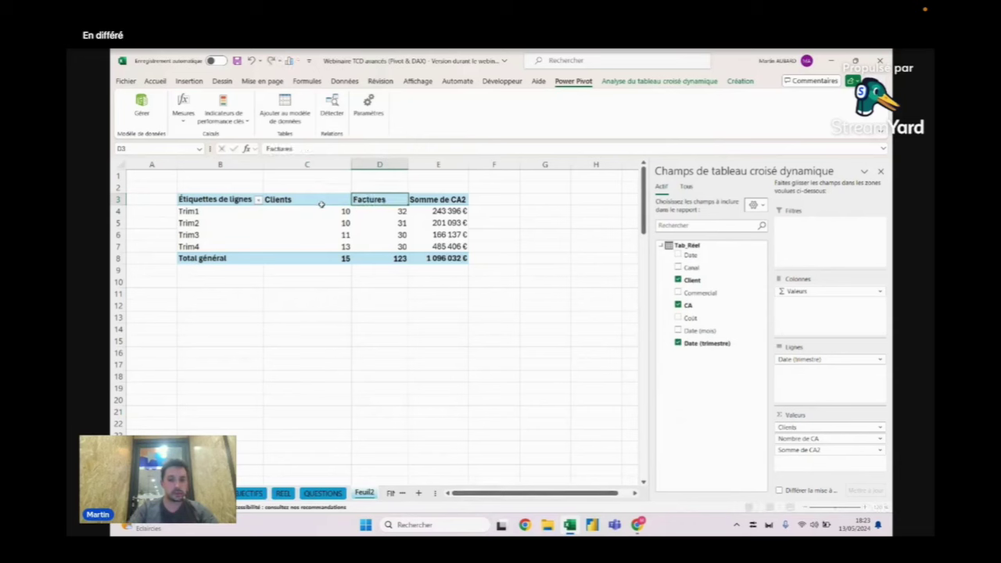
{"action": "key", "text": "Tab"}
{"action": "type", "text": "TOt"}
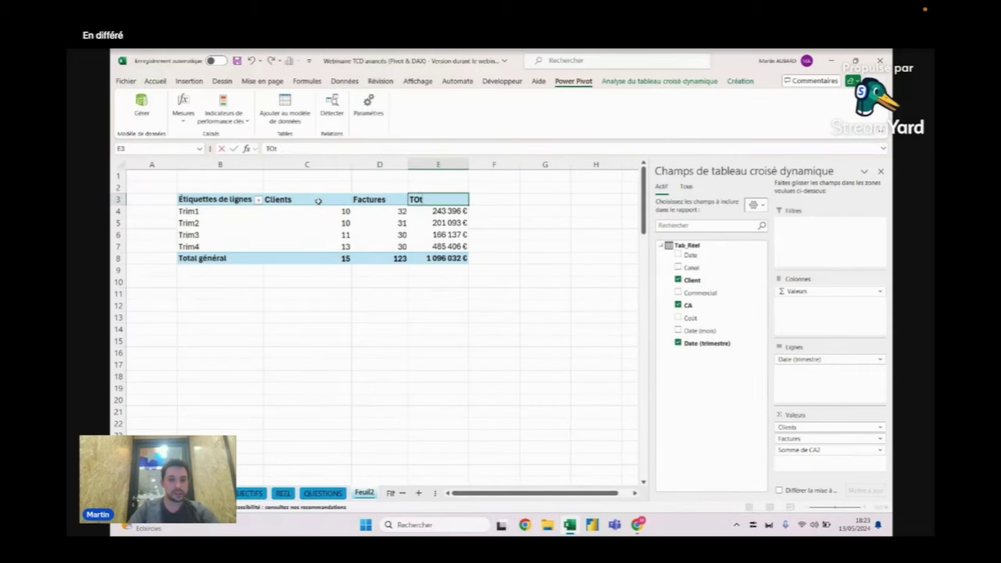
{"action": "type", "text": "l "}
{"action": "type", "text": "CA"}
Step: Commit the Total CA header and insert a clustered column (Histogramme groupé) pivot chart
{"action": "left_click", "coordinate": [315, 212]}
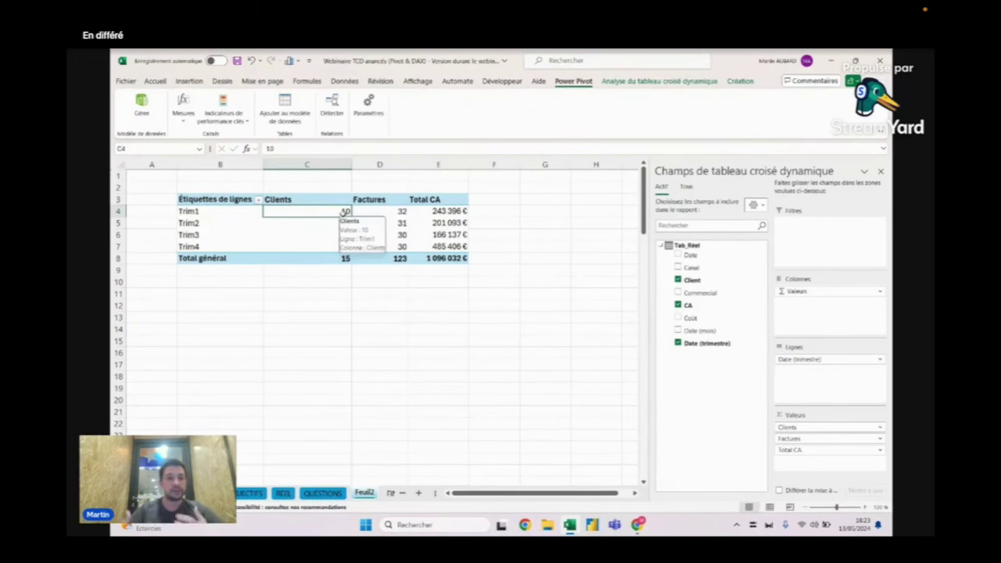
{"action": "left_click", "coordinate": [190, 84]}
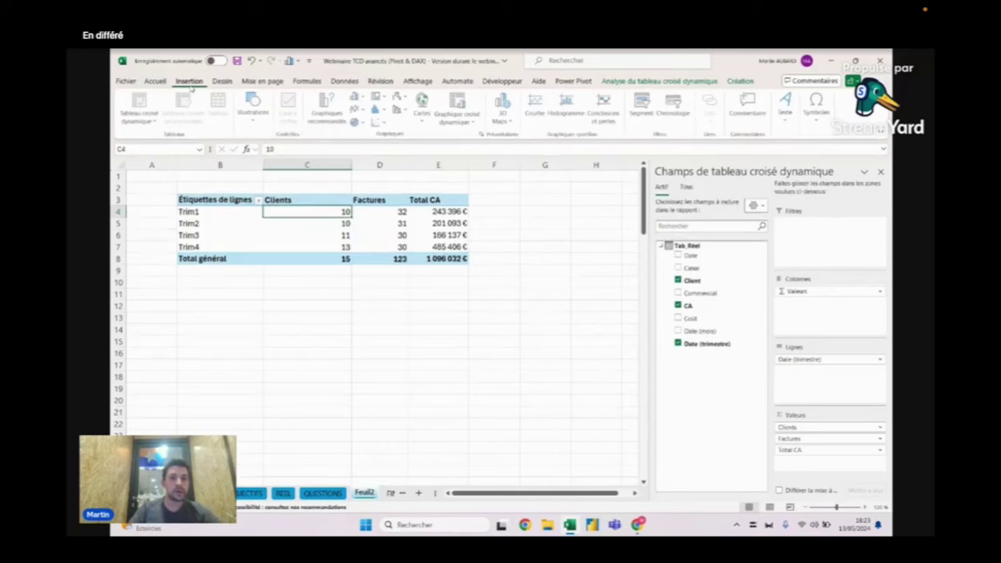
{"action": "left_click", "coordinate": [457, 103]}
{"action": "left_click", "coordinate": [395, 375]}
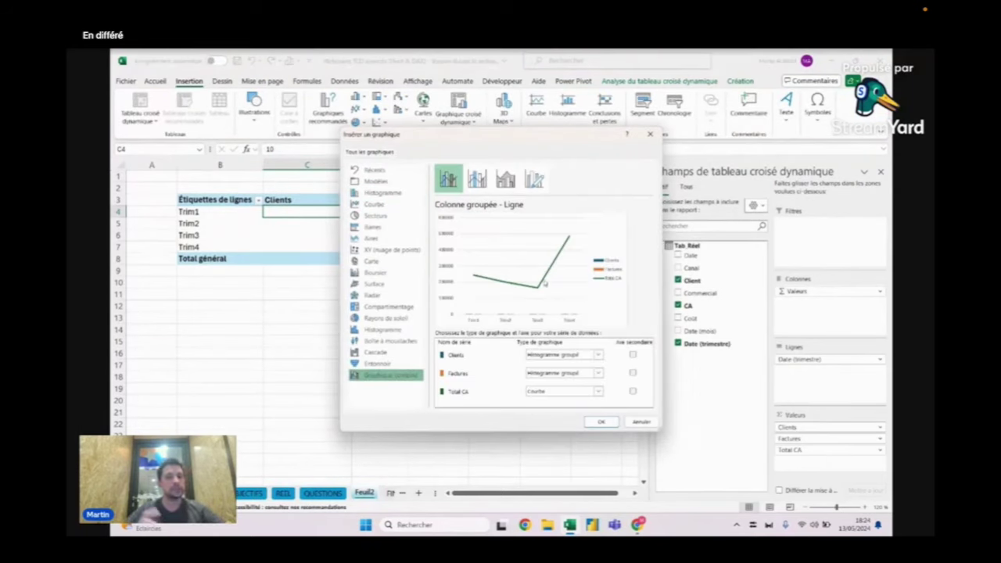
{"action": "left_click", "coordinate": [375, 193]}
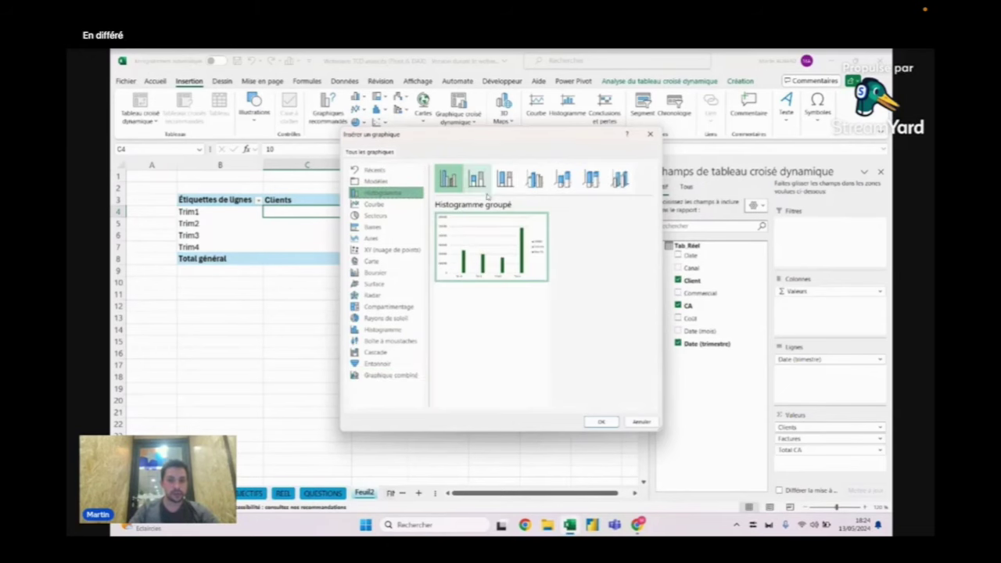
{"action": "mouse_move", "coordinate": [484, 260]}
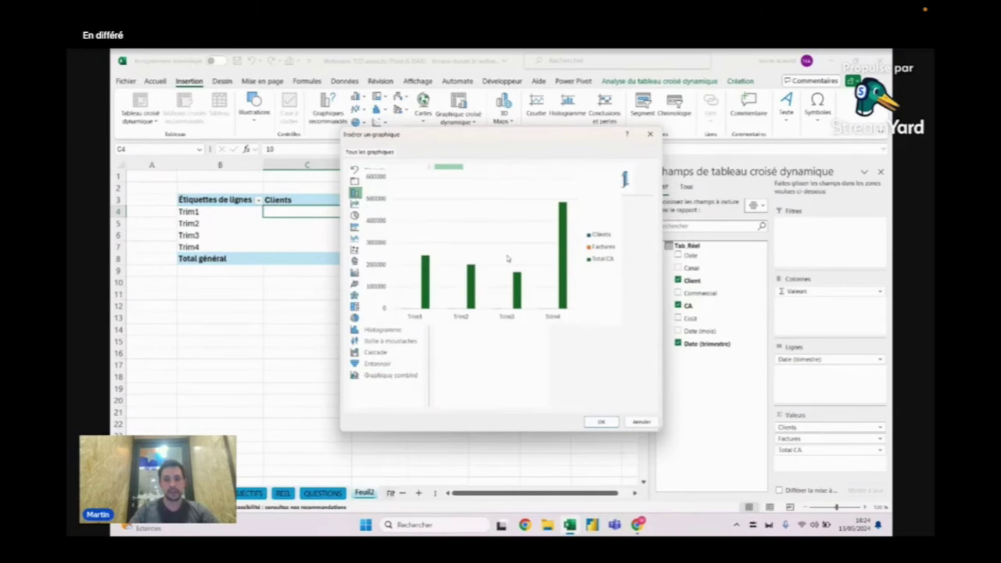
{"action": "left_click", "coordinate": [600, 421]}
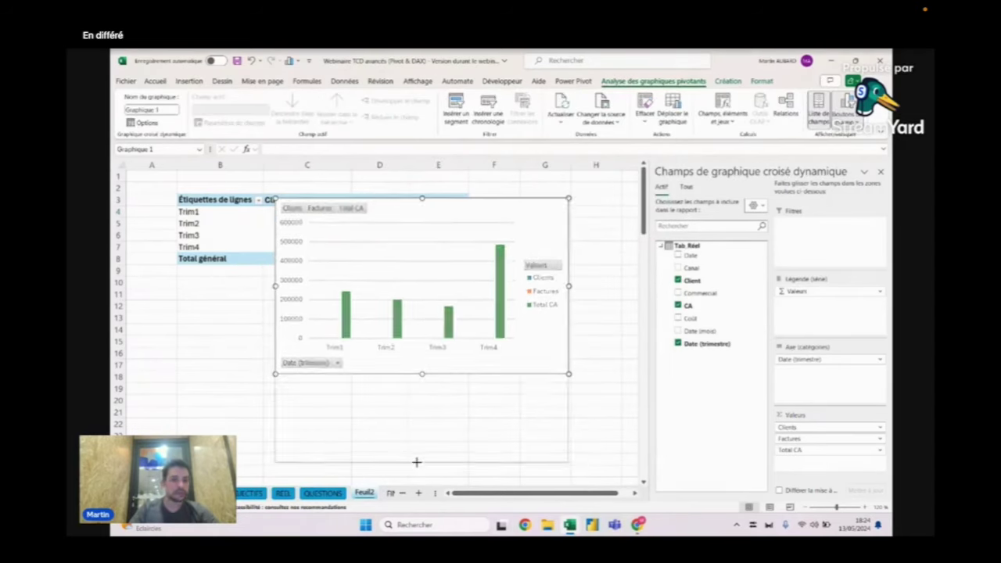
Step: Make the pivot chart taller and reposition it to uncover the pivot values
{"action": "left_click_drag", "start_coordinate": [422, 374], "coordinate": [421, 462]}
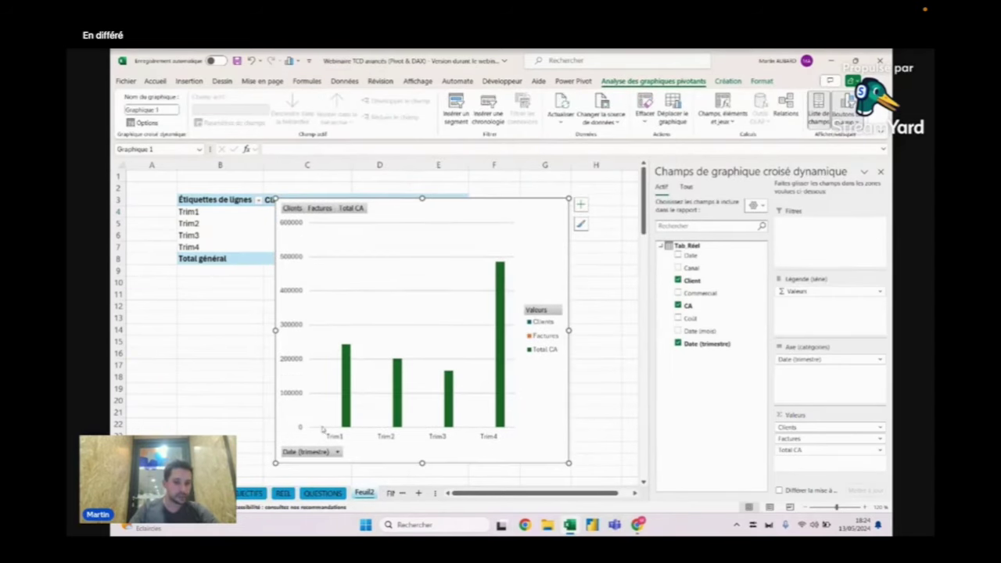
{"action": "mouse_move", "coordinate": [539, 202]}
{"action": "left_mouse_down"}
{"action": "mouse_move", "coordinate": [540, 258]}
{"action": "mouse_move", "coordinate": [556, 216]}
{"action": "left_mouse_up"}
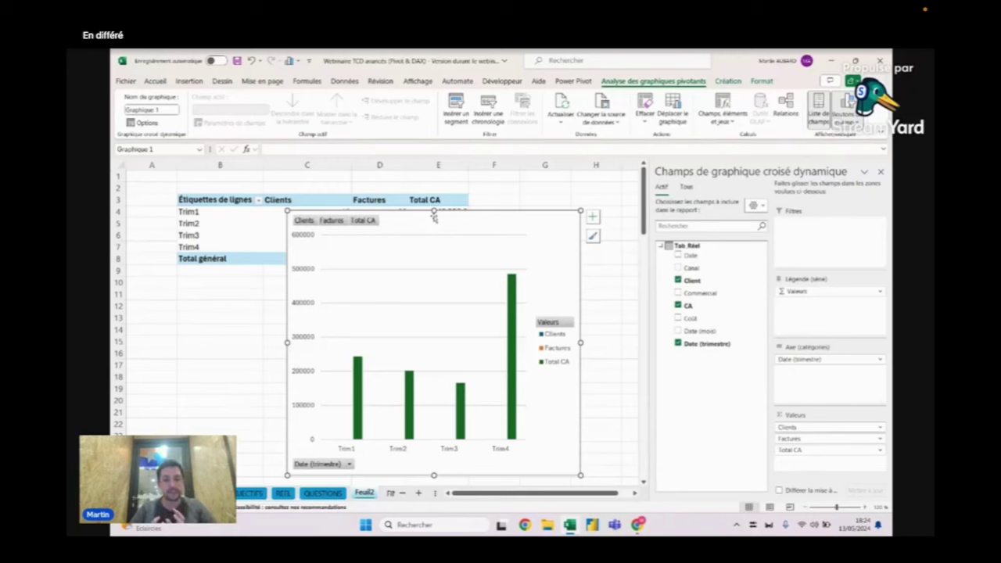
{"action": "left_click_drag", "start_coordinate": [486, 217], "coordinate": [502, 193]}
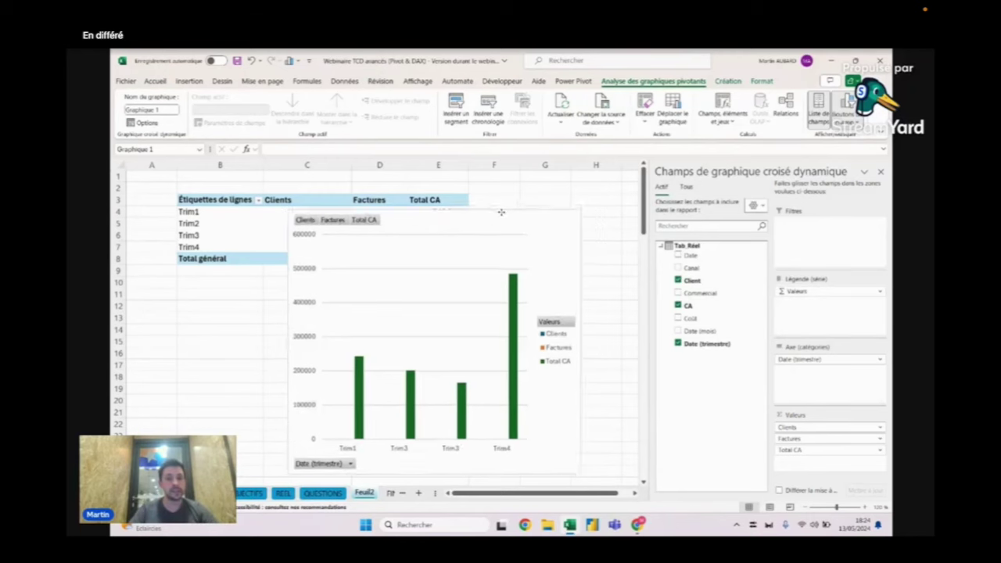
Step: Delete the pivot chart and go to the QUESTIONS checklist sheet
{"action": "left_click", "coordinate": [502, 193]}
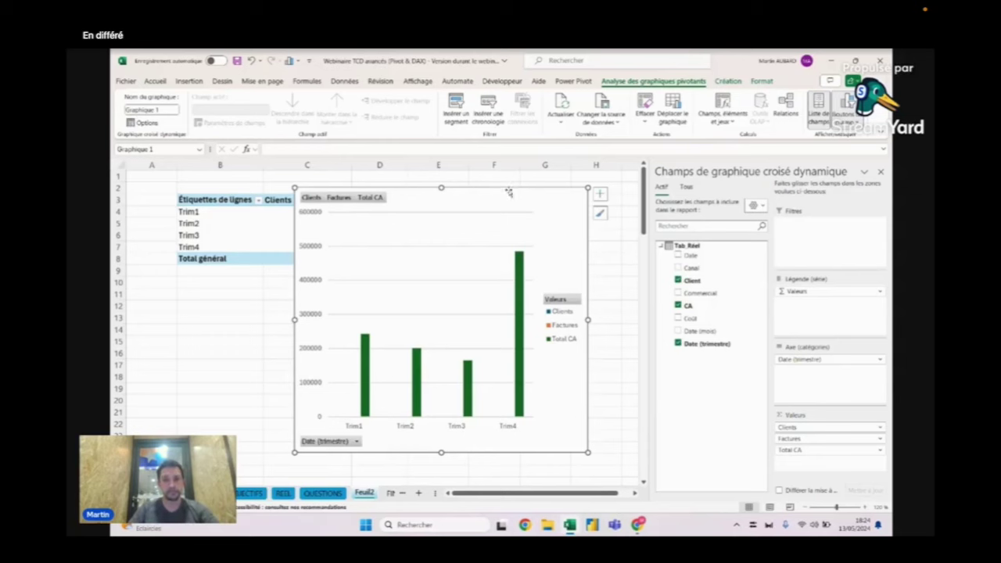
{"action": "key", "text": "Delete"}
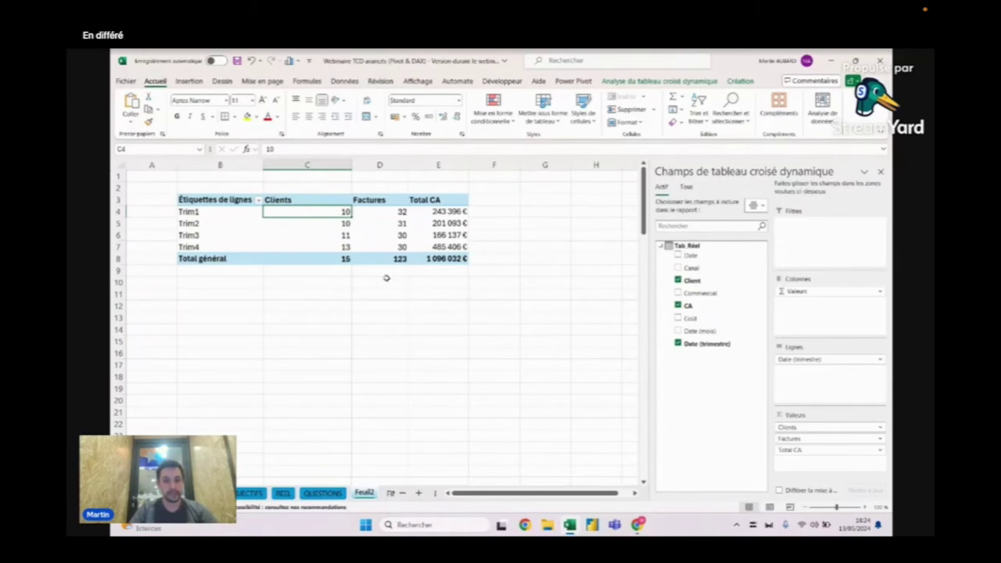
{"action": "left_click", "coordinate": [329, 494]}
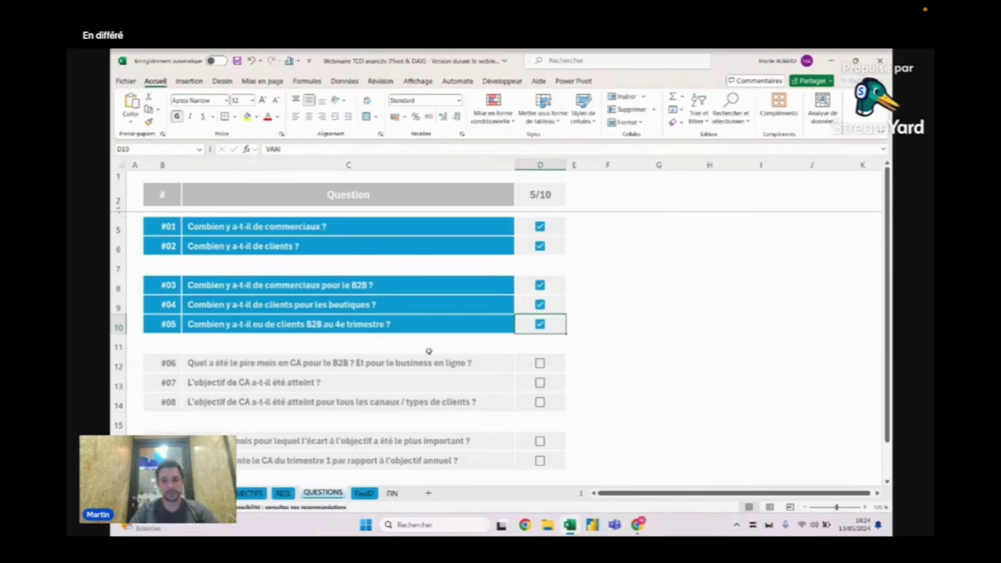
{"action": "left_click", "coordinate": [560, 347]}
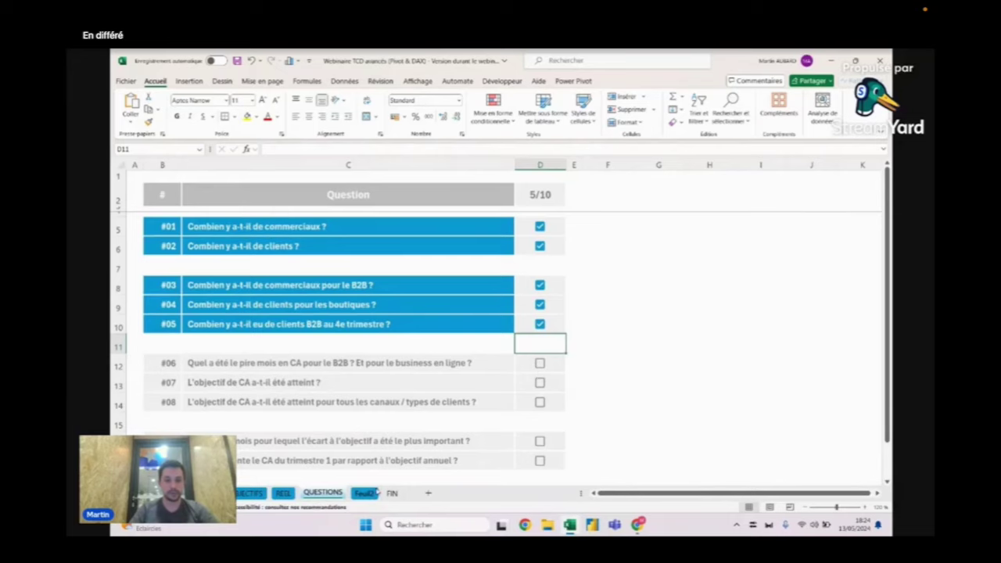
{"action": "left_click", "coordinate": [375, 493]}
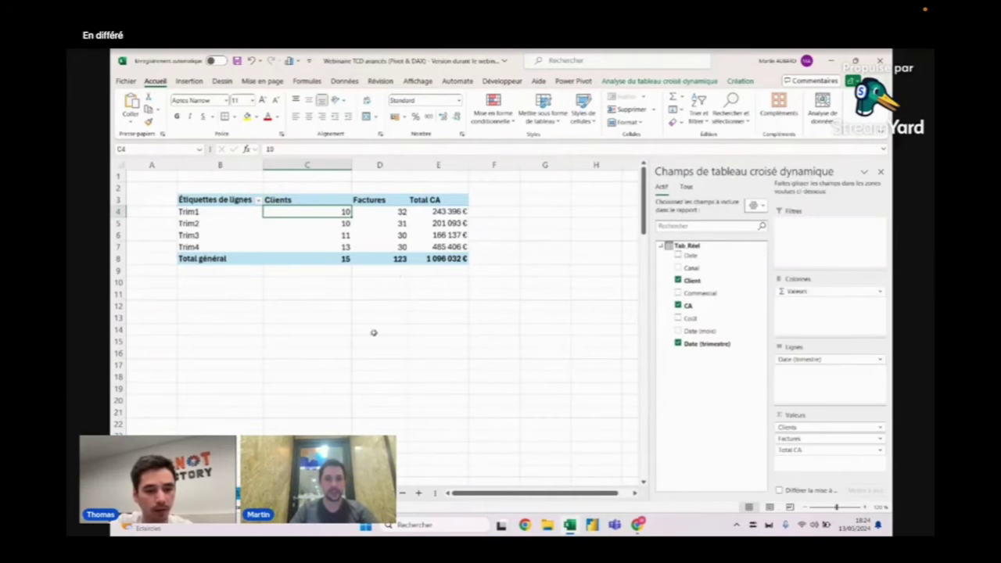
Step: Drag Factures and Clients out of Valeurs, leaving only Total CA per quarter
{"action": "left_click", "coordinate": [412, 244]}
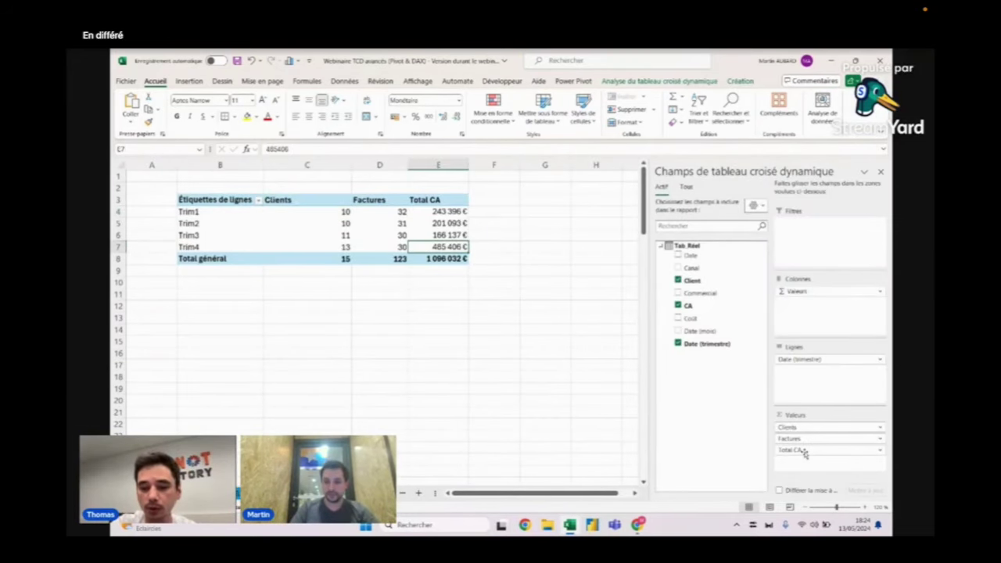
{"action": "left_click_drag", "start_coordinate": [809, 440], "coordinate": [728, 389]}
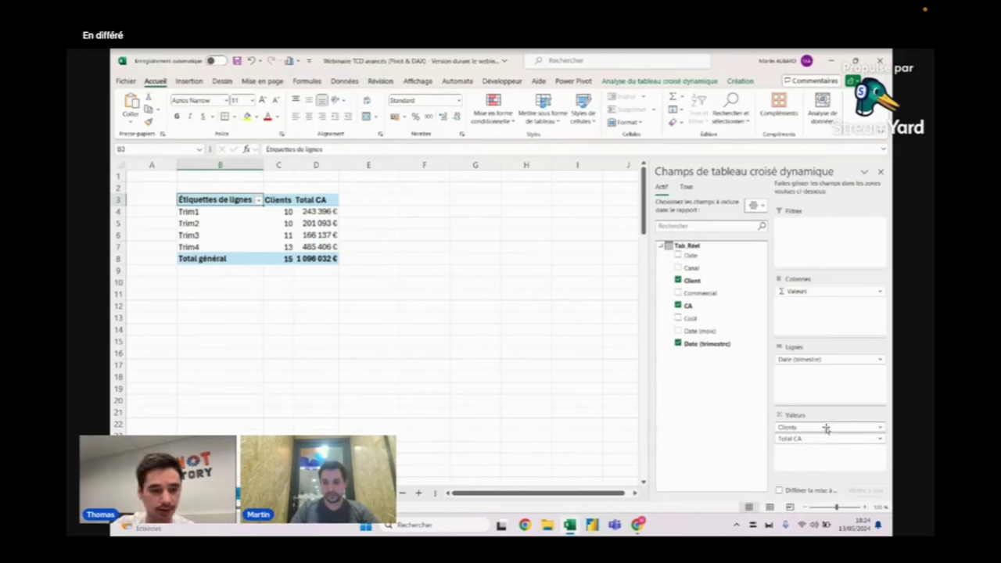
{"action": "left_click_drag", "start_coordinate": [822, 427], "coordinate": [721, 386]}
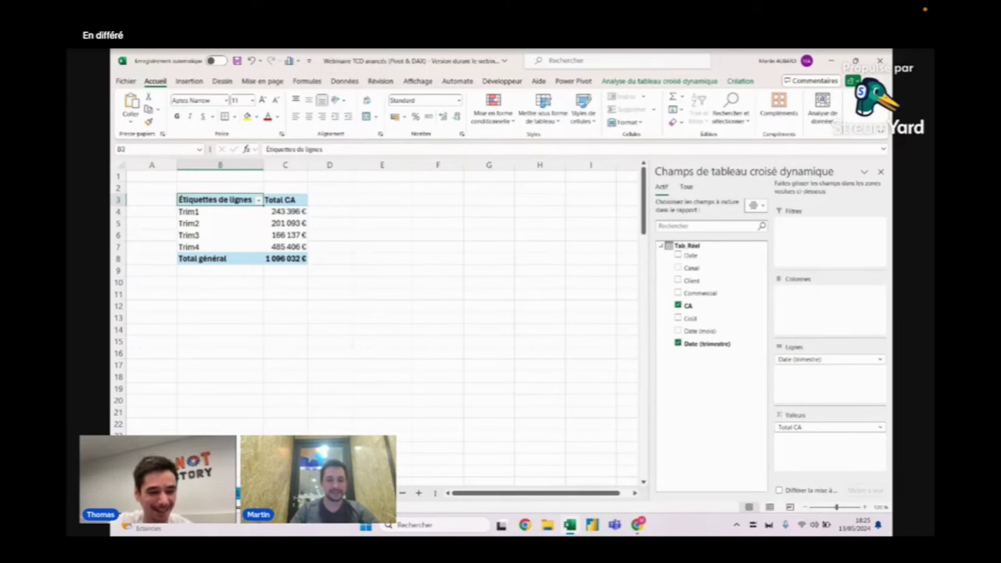
{"action": "key", "text": "ctrl+Page_Up"}
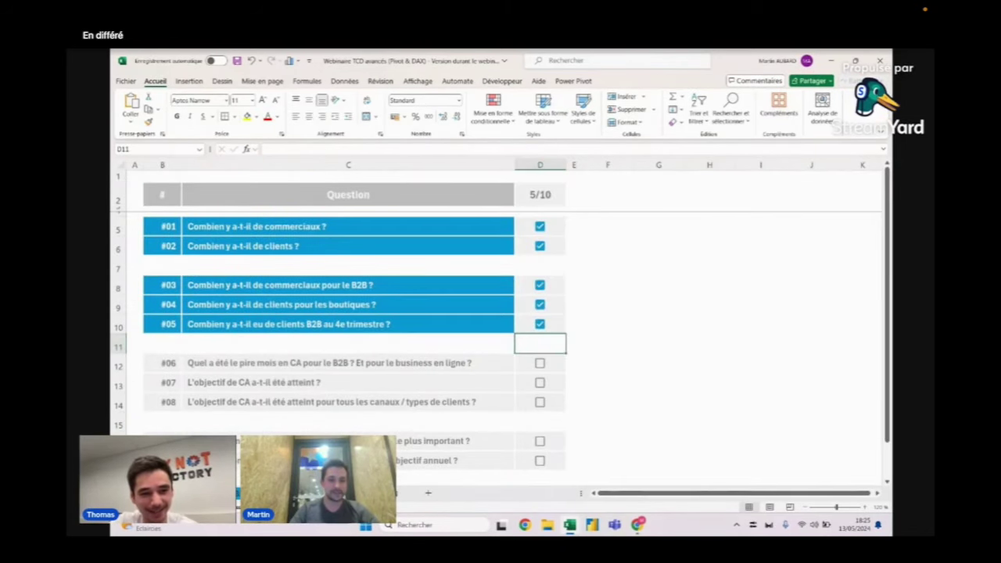
{"action": "key", "text": "ctrl+Page_Down"}
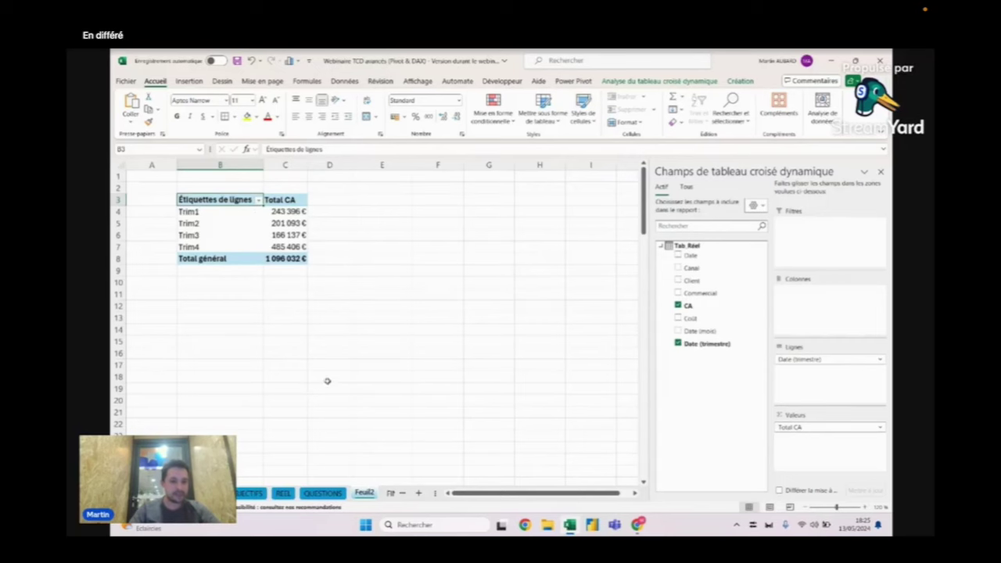
Step: Swap the Date (trimestre) rows for Date (mois) so the pivot lists janv–déc, then select the revenue values
{"action": "left_click", "coordinate": [327, 495]}
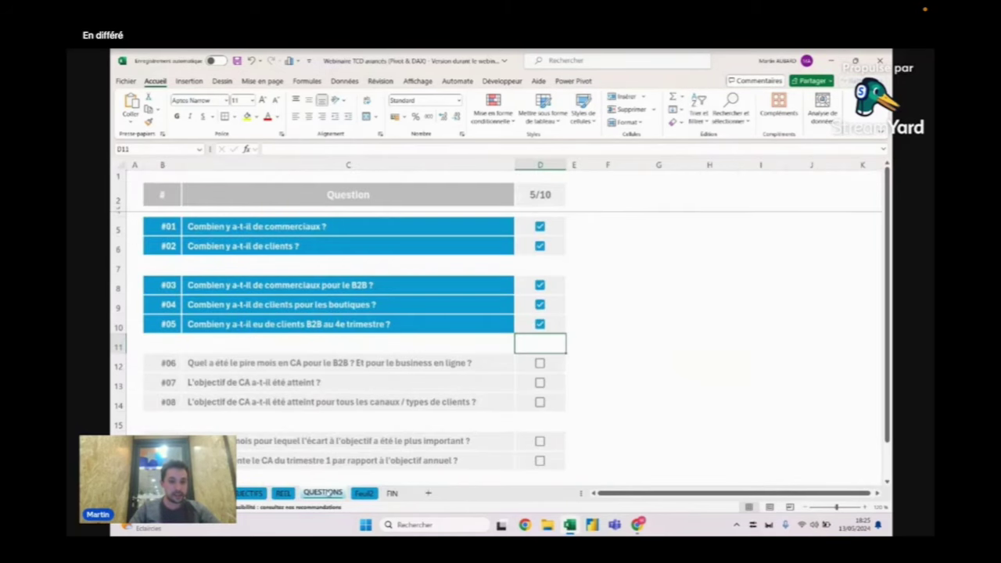
{"action": "left_click", "coordinate": [368, 493]}
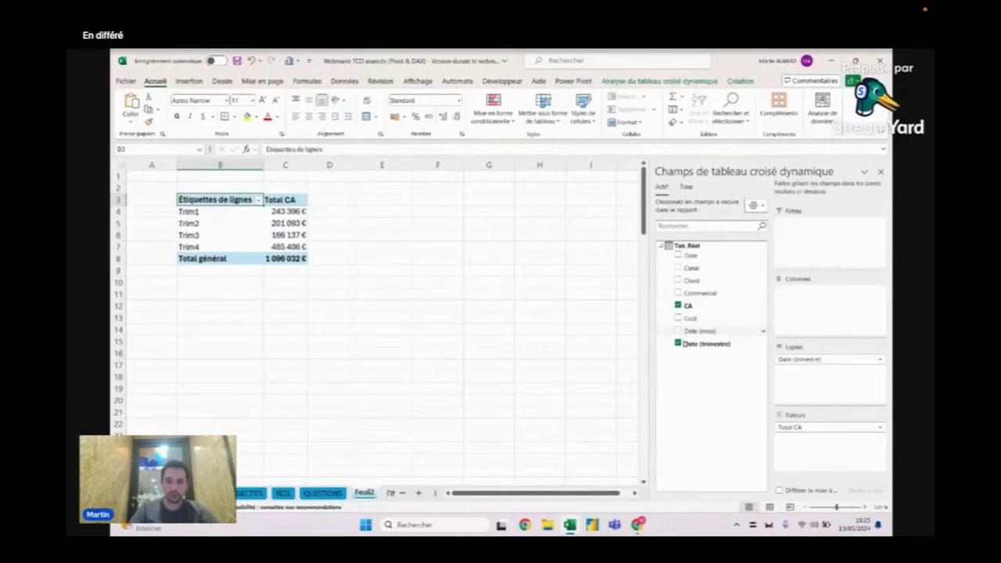
{"action": "left_click", "coordinate": [677, 344]}
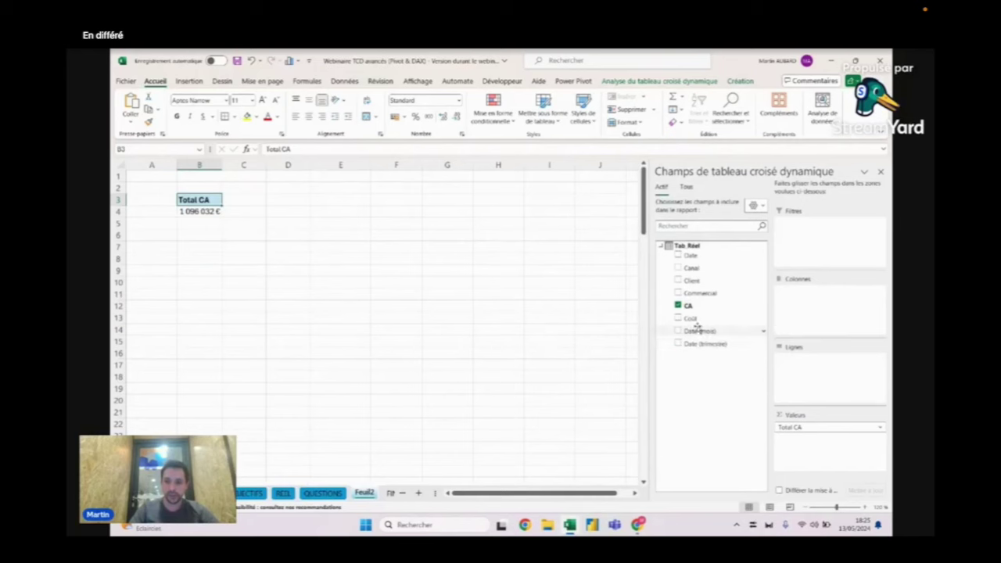
{"action": "left_click_drag", "start_coordinate": [698, 331], "coordinate": [828, 361]}
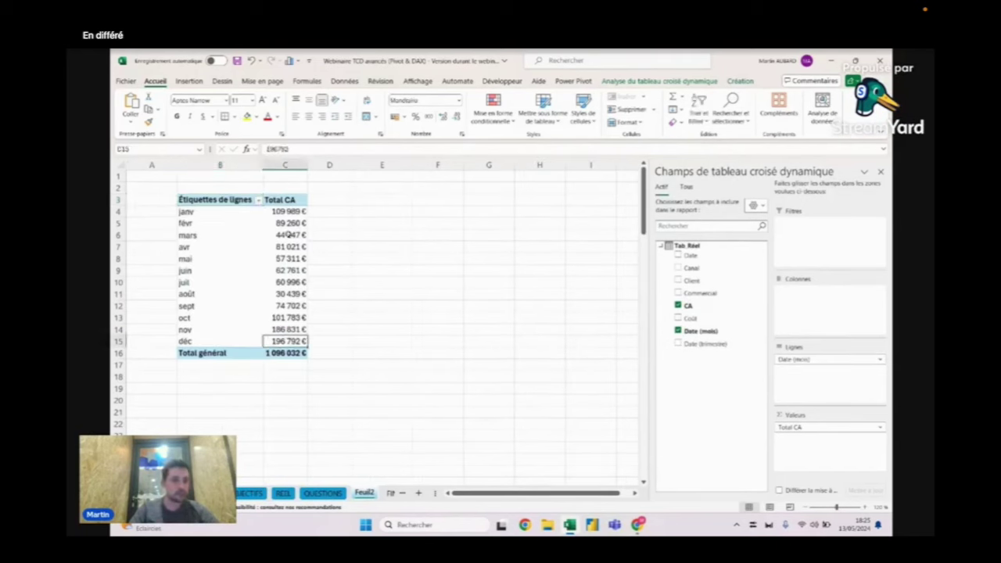
{"action": "mouse_move", "coordinate": [286, 211]}
{"action": "left_mouse_down"}
{"action": "mouse_move", "coordinate": [270, 357]}
{"action": "mouse_move", "coordinate": [281, 343]}
{"action": "left_mouse_up"}
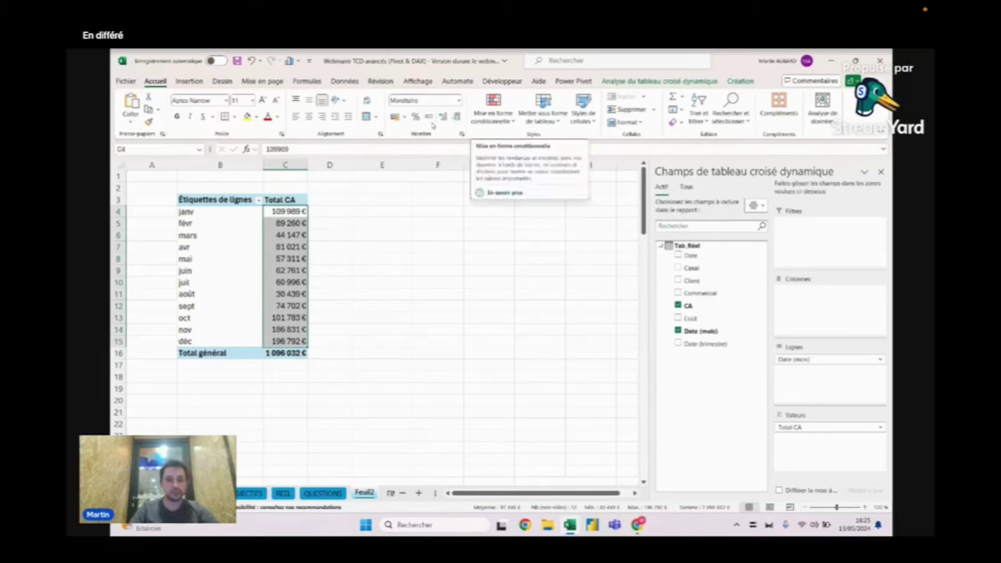
Step: Insert a clustered column pivot chart of monthly Total CA and place it beside the table
{"action": "left_click", "coordinate": [233, 227]}
{"action": "left_click", "coordinate": [189, 82]}
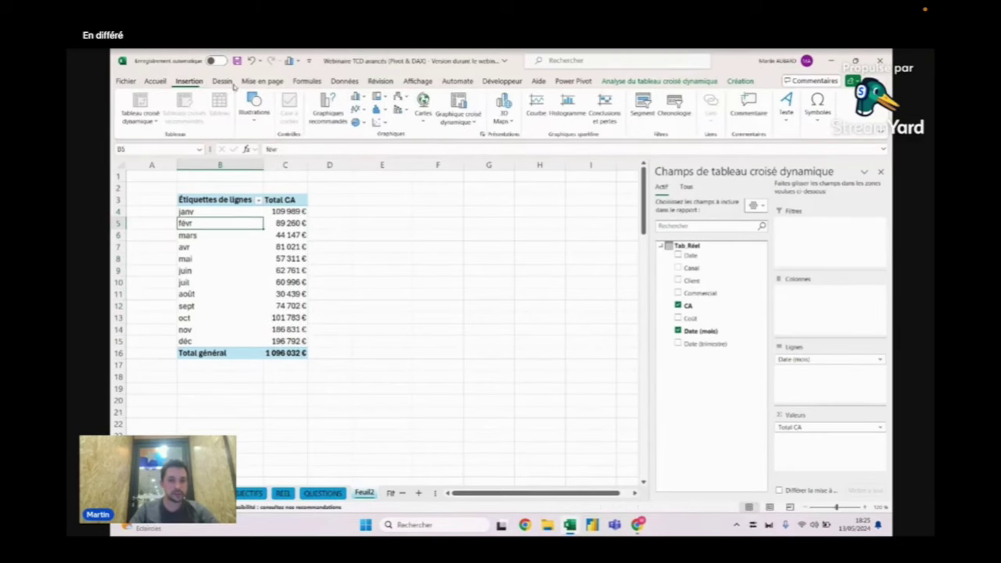
{"action": "left_click", "coordinate": [458, 107]}
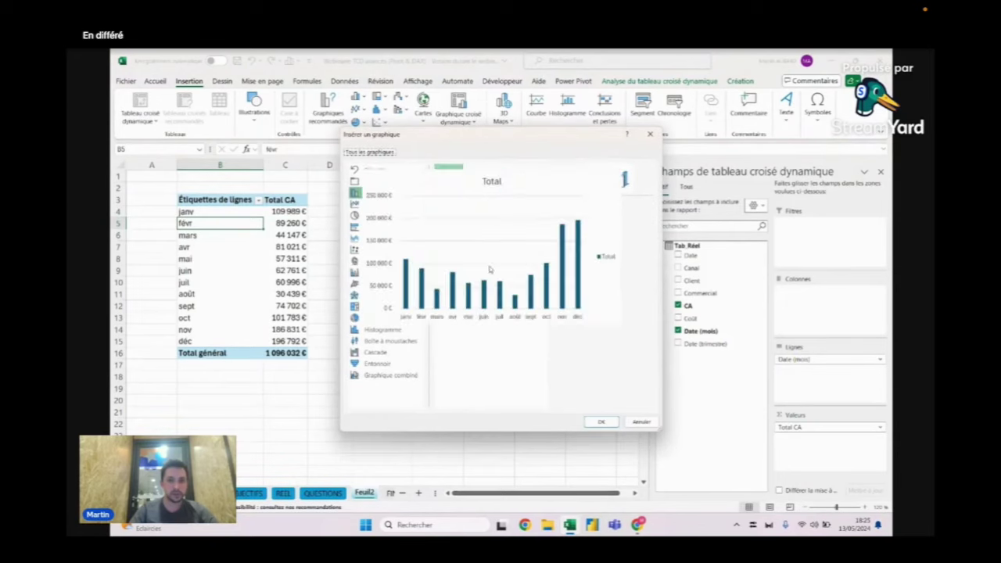
{"action": "left_click", "coordinate": [601, 422]}
{"action": "left_click_drag", "start_coordinate": [446, 244], "coordinate": [539, 193]}
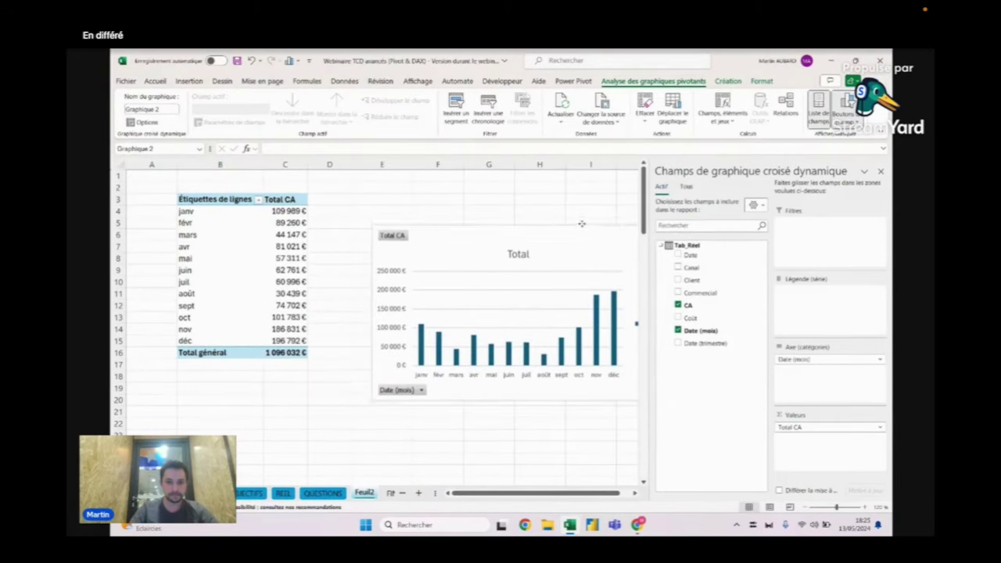
Step: Delete the chart's Total legend, hide its field buttons, then go to the QUESTIONS sheet
{"action": "key", "text": "Escape"}
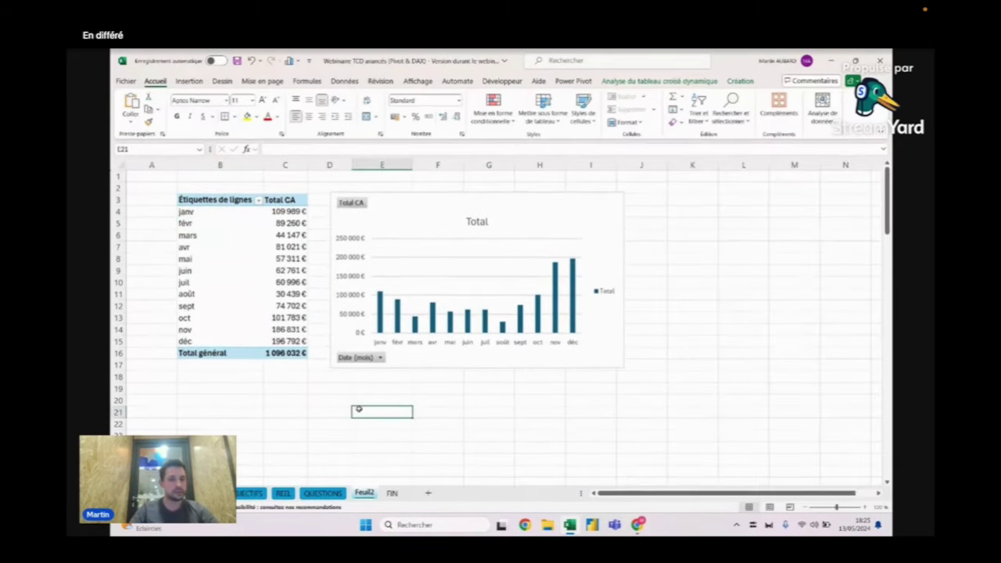
{"action": "left_click", "coordinate": [405, 208]}
{"action": "left_click", "coordinate": [607, 292]}
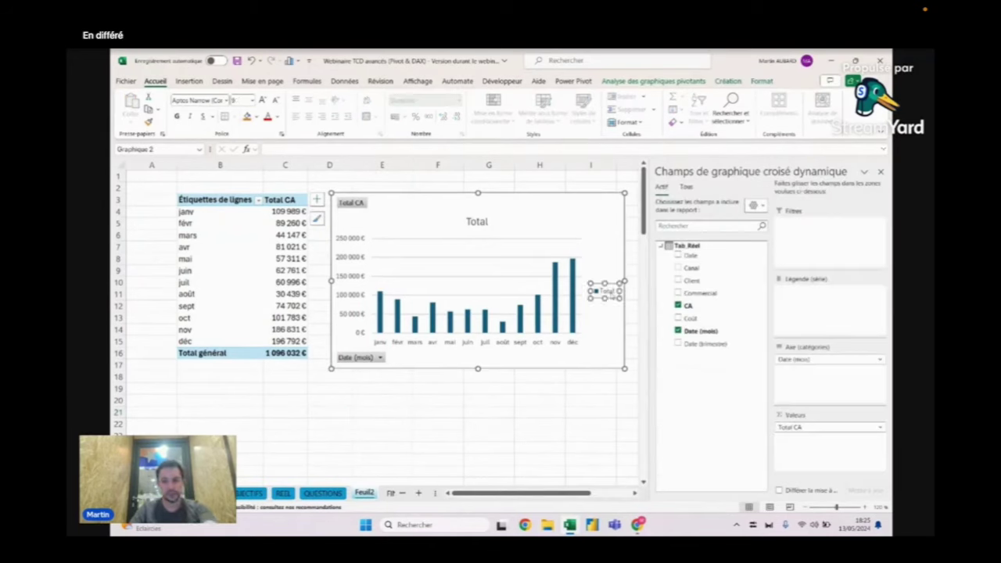
{"action": "key", "text": "Delete"}
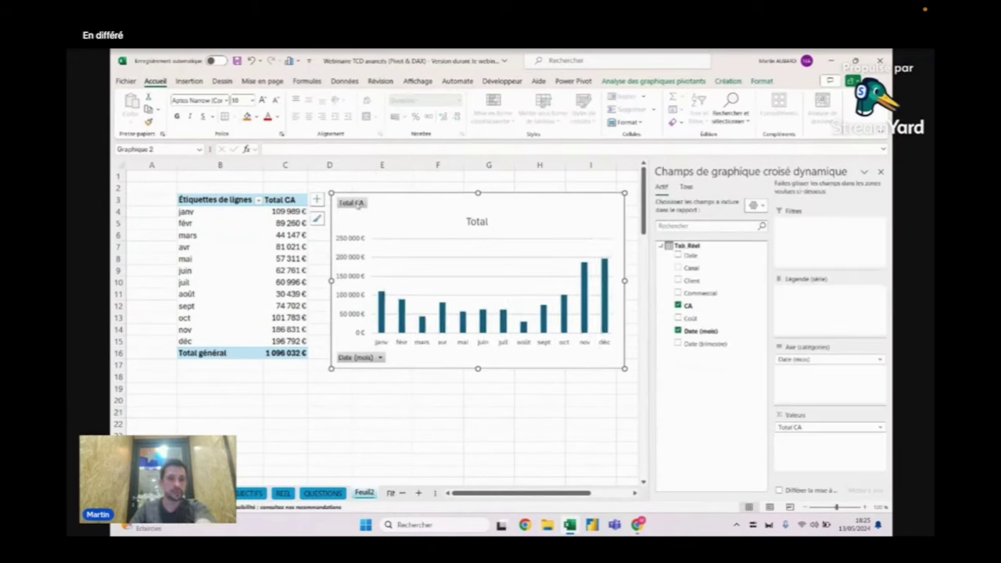
{"action": "right_click", "coordinate": [345, 202]}
{"action": "left_click", "coordinate": [406, 315]}
{"action": "left_click", "coordinate": [332, 423]}
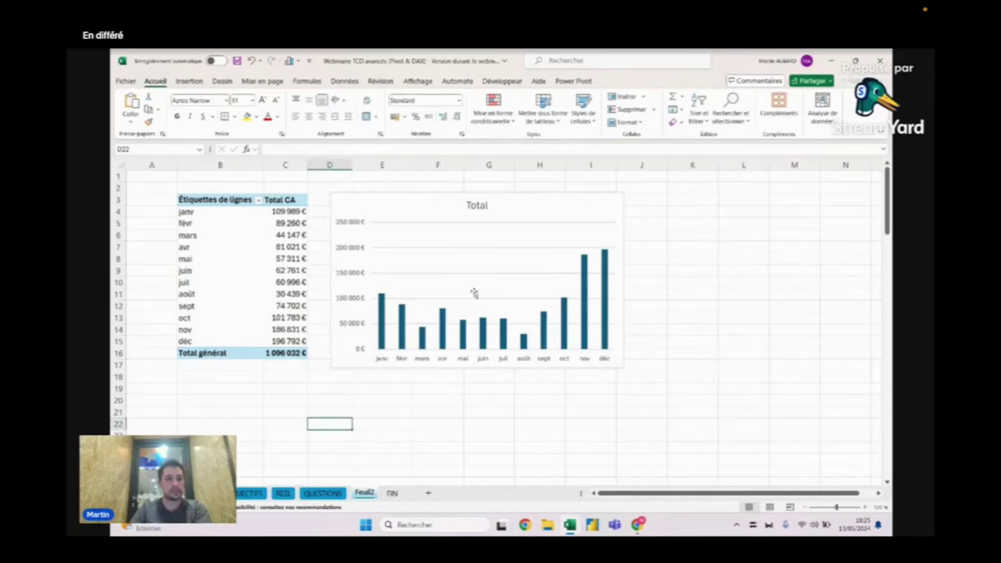
{"action": "left_click", "coordinate": [289, 269]}
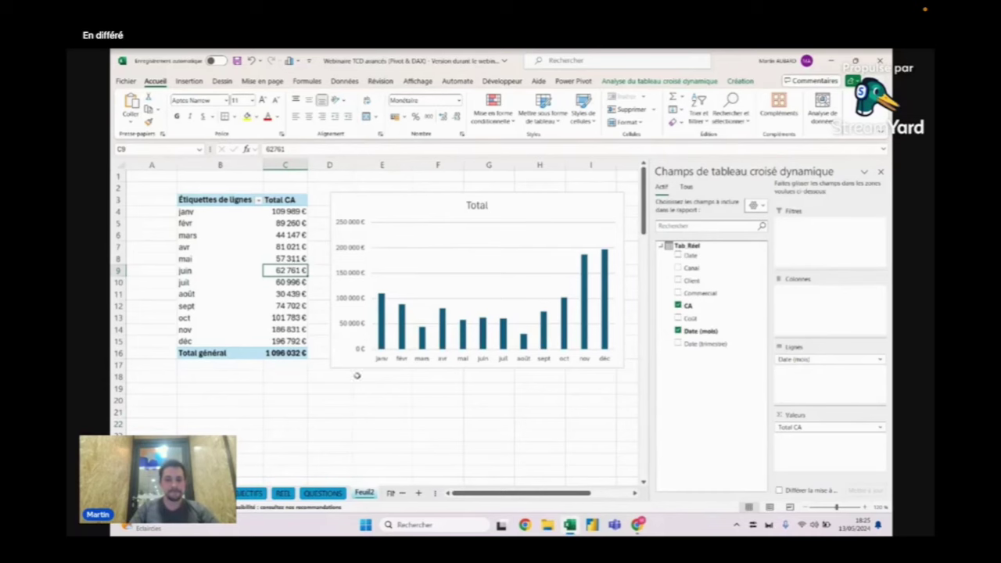
{"action": "left_click", "coordinate": [329, 494]}
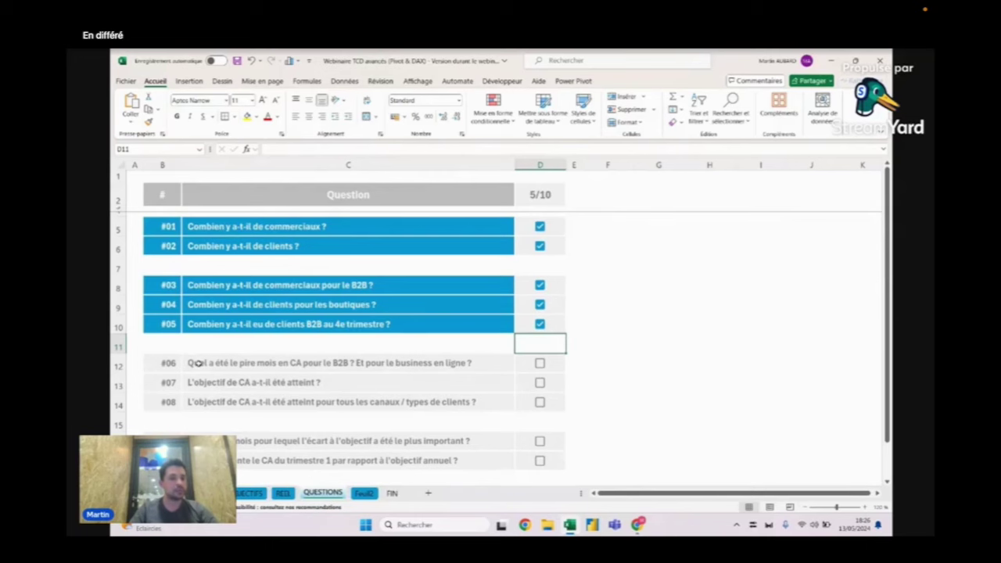
Step: Leave question #06 unticked and return to Feuil2, selecting the mai revenue value
{"action": "left_click", "coordinate": [540, 365]}
{"action": "left_click", "coordinate": [540, 367]}
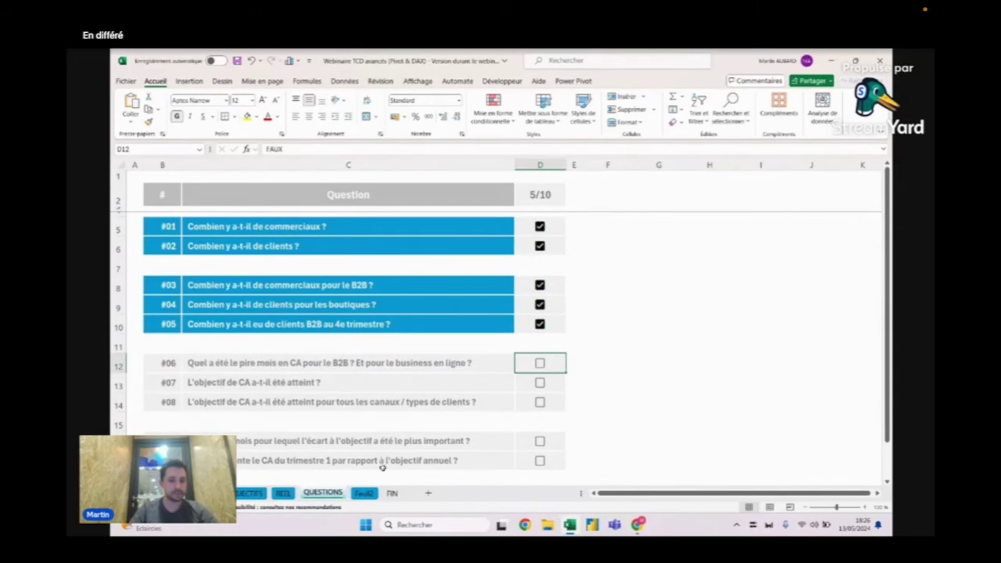
{"action": "left_click", "coordinate": [365, 494]}
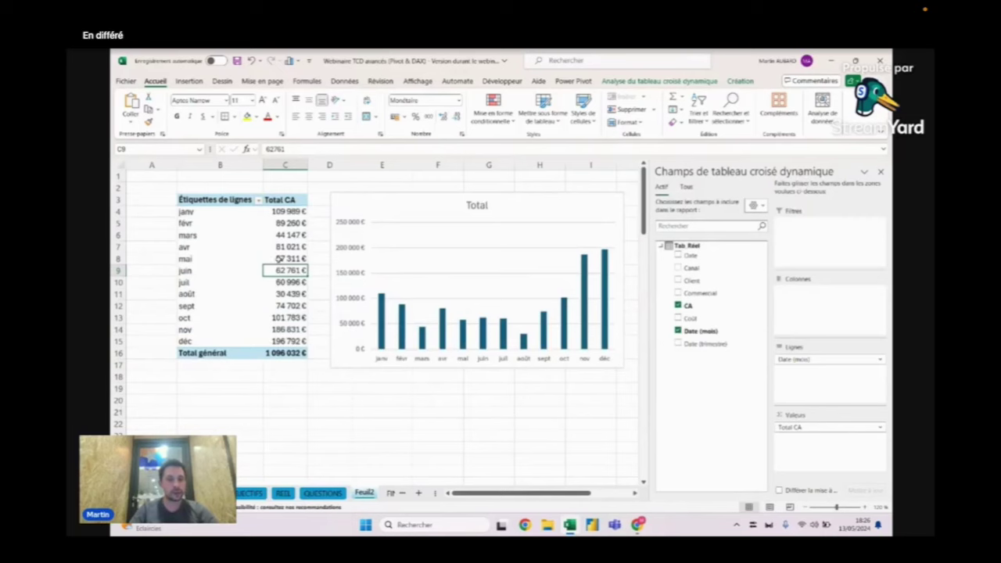
{"action": "left_click", "coordinate": [279, 259]}
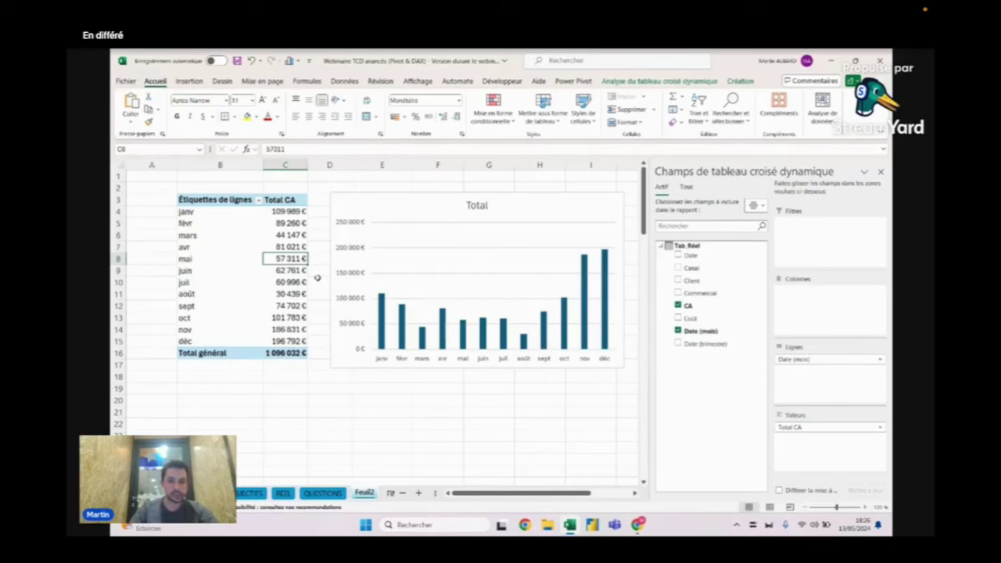
Step: Add a Canal slicer and position it below the pivot chart
{"action": "right_click", "coordinate": [692, 268]}
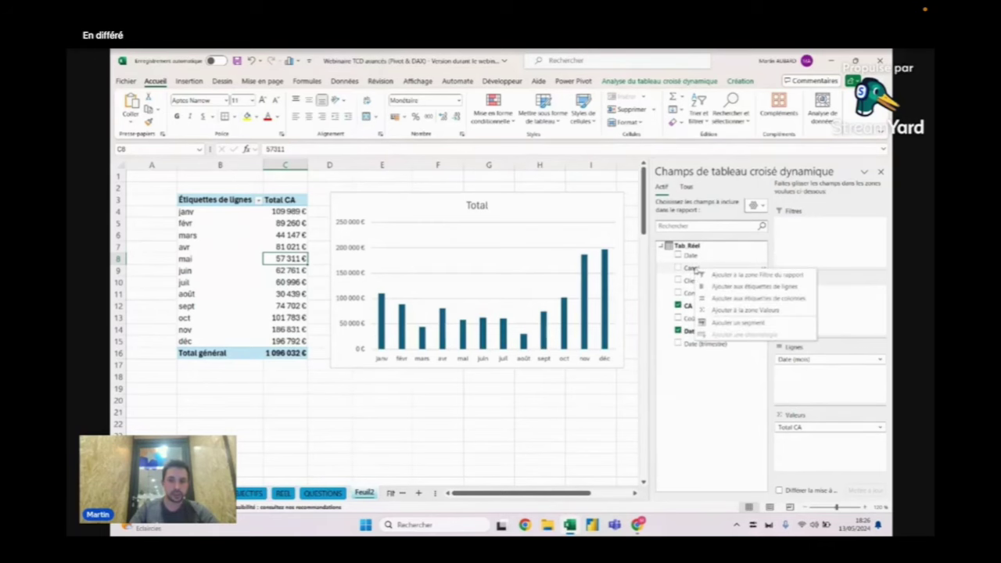
{"action": "left_click", "coordinate": [733, 324]}
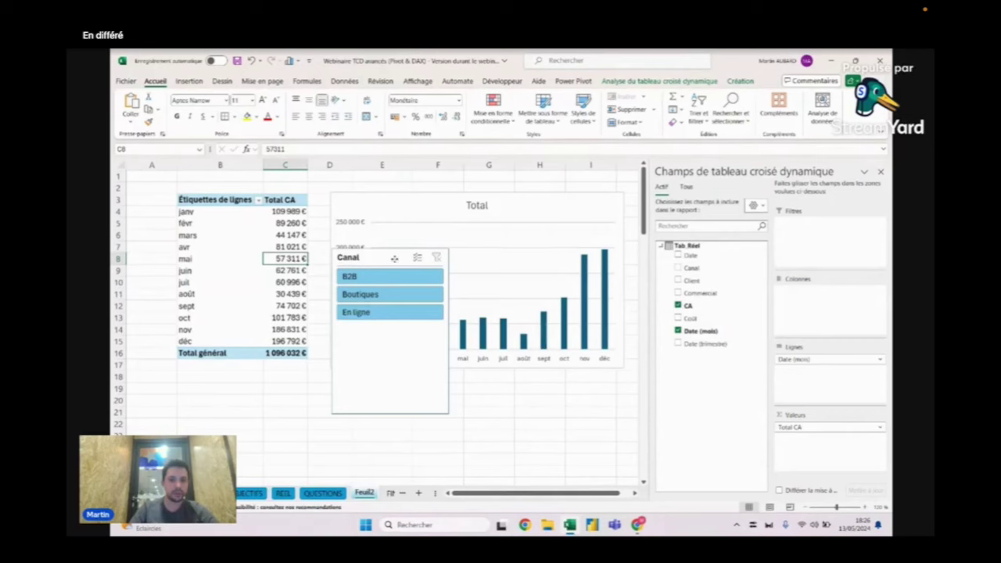
{"action": "left_click_drag", "start_coordinate": [396, 260], "coordinate": [341, 385]}
{"action": "left_click", "coordinate": [342, 385]}
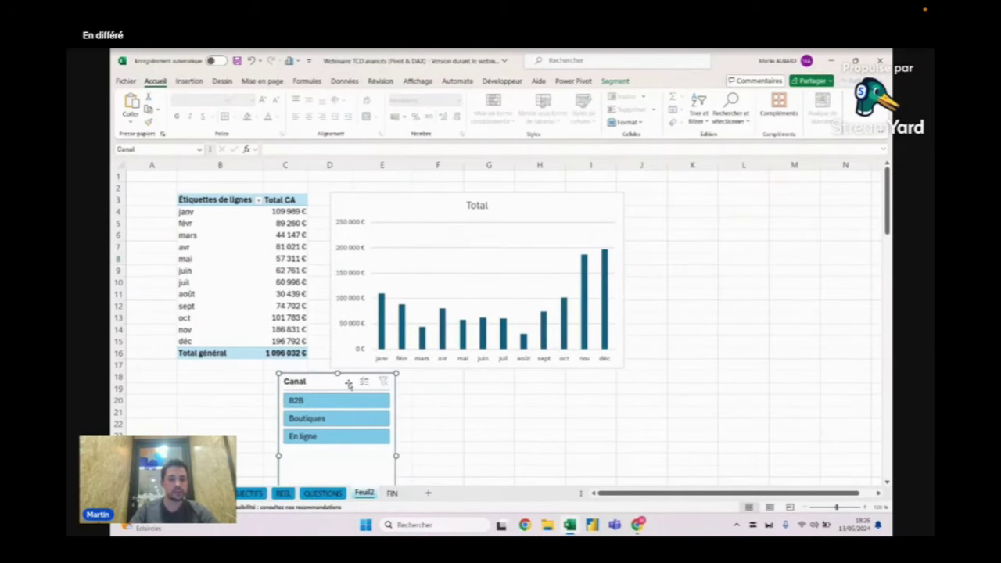
{"action": "left_click_drag", "start_coordinate": [331, 381], "coordinate": [320, 395]}
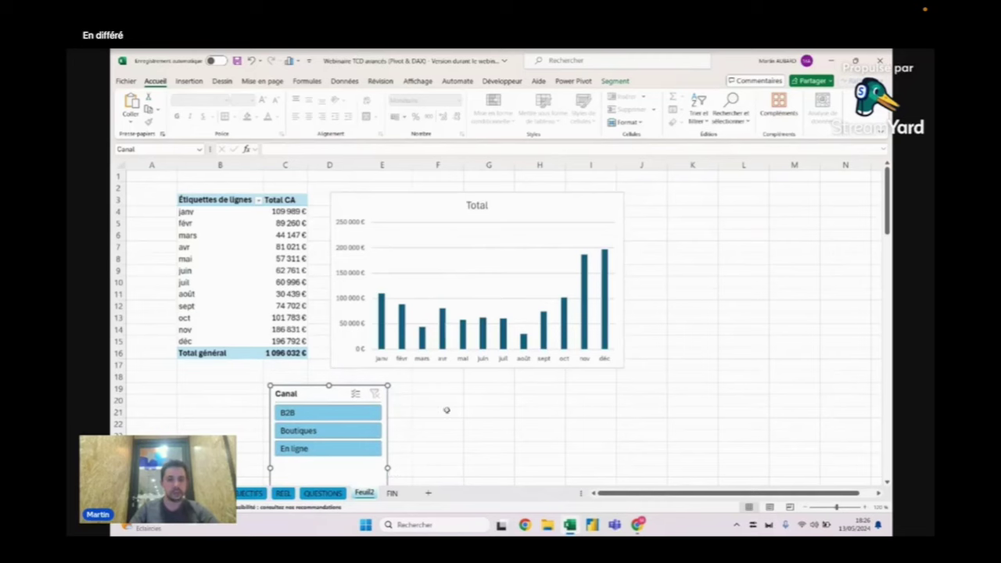
Step: Filter the pivot table and chart to B2B with the Canal slicer
{"action": "left_click", "coordinate": [484, 400]}
{"action": "left_click", "coordinate": [237, 222]}
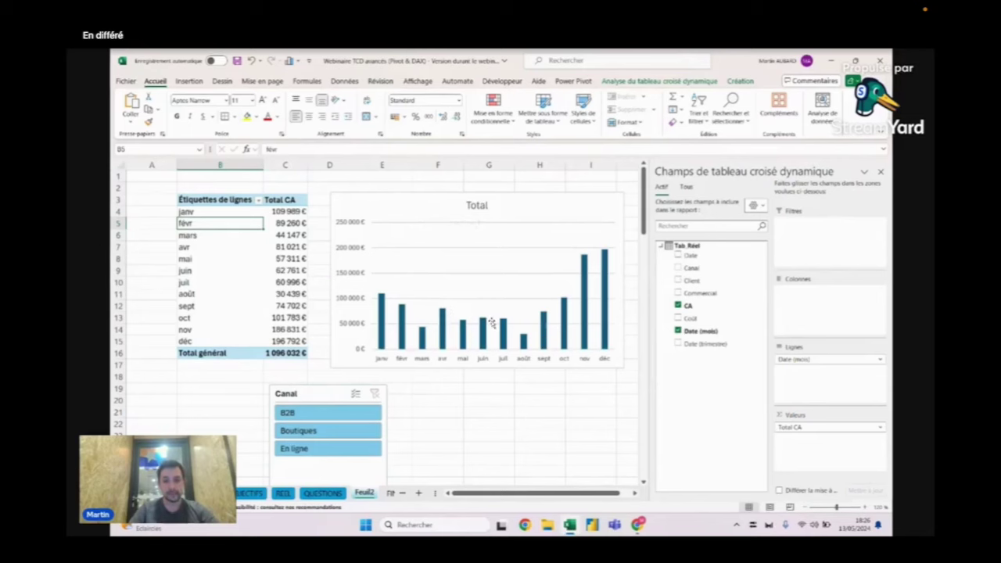
{"action": "left_click", "coordinate": [332, 417]}
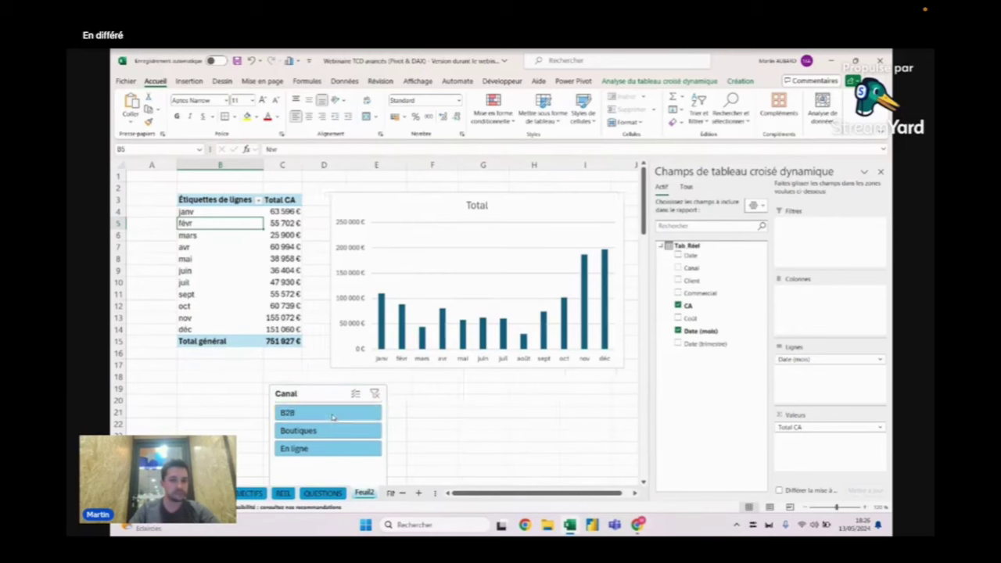
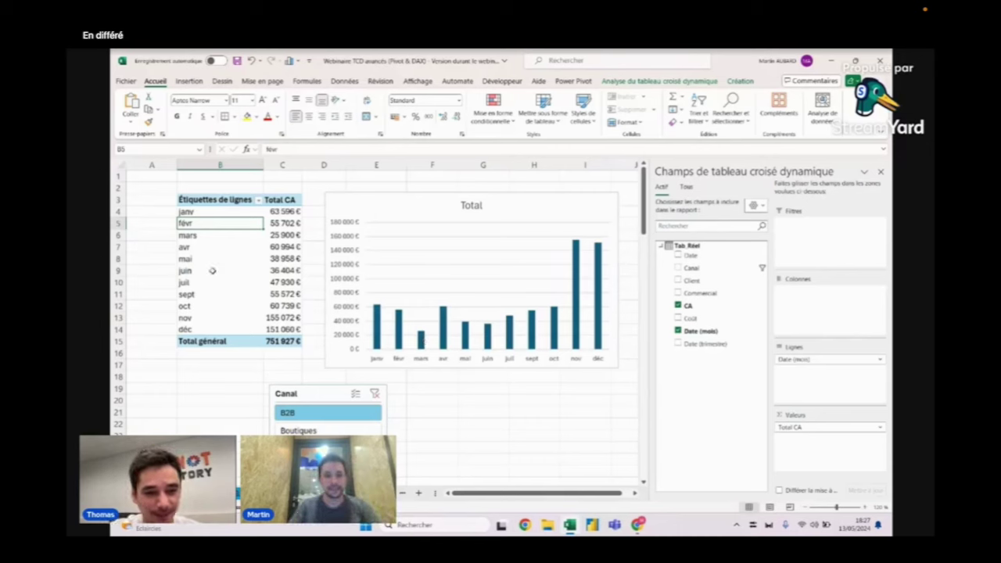
Step: In PivotTable Options > Affichage, tick both 'Afficher les éléments sans donnée' boxes for rows and columns
{"action": "left_click", "coordinate": [288, 247]}
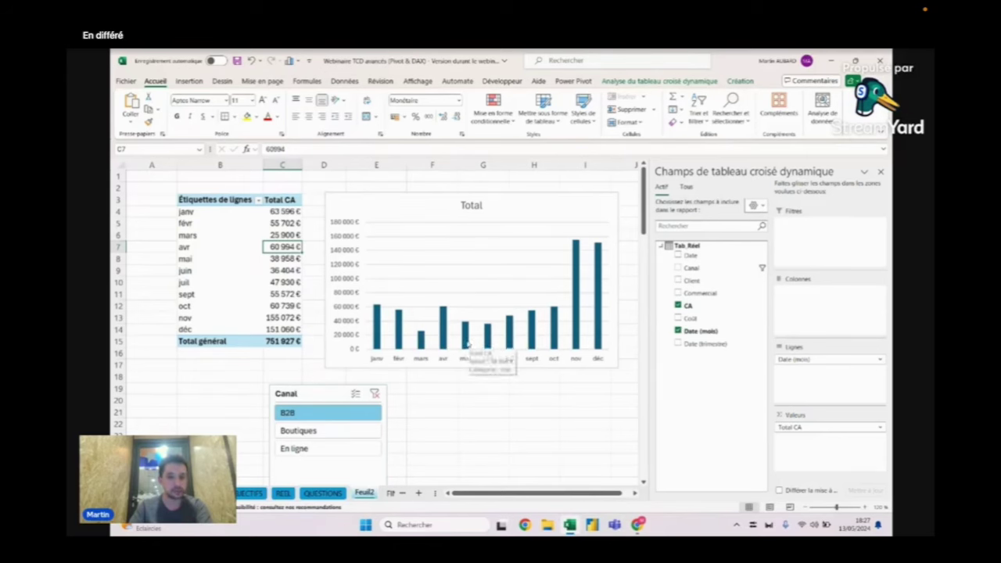
{"action": "mouse_move", "coordinate": [535, 349]}
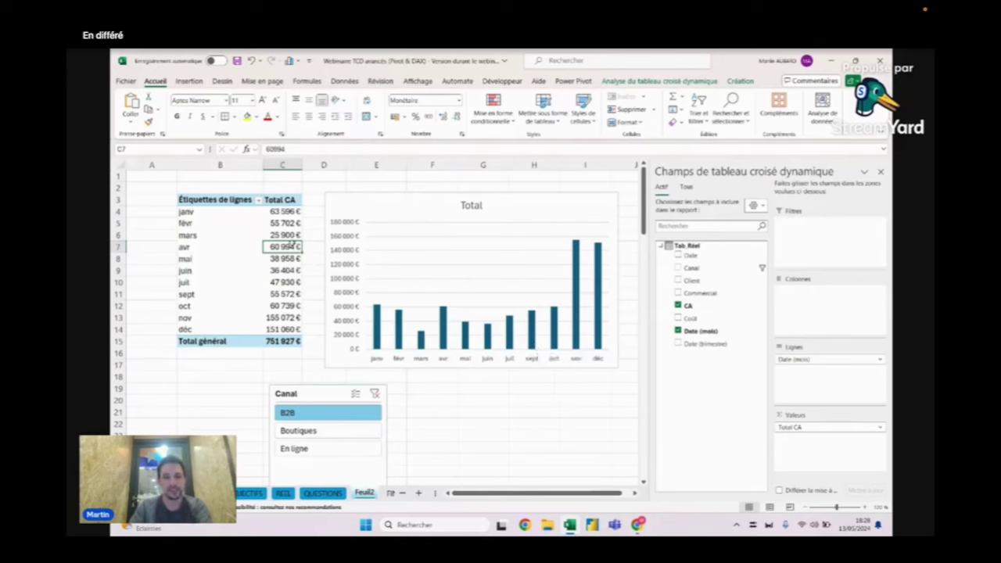
{"action": "mouse_move", "coordinate": [289, 247]}
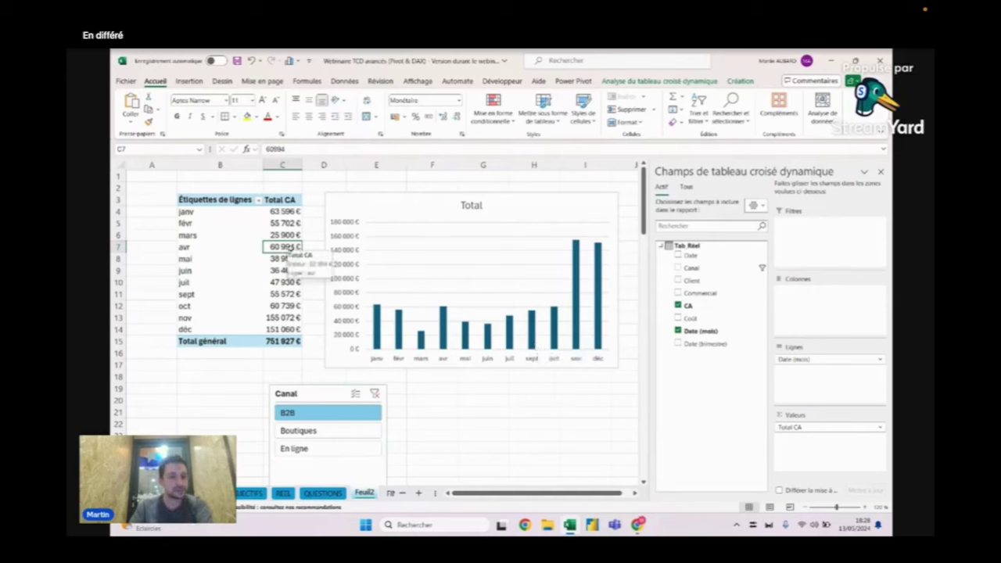
{"action": "right_click", "coordinate": [289, 247]}
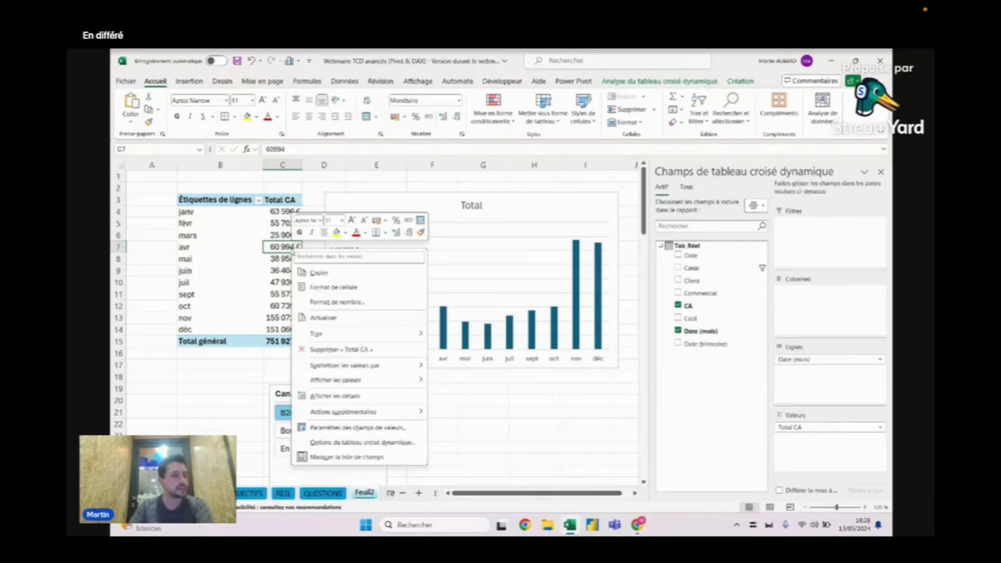
{"action": "left_click", "coordinate": [355, 442]}
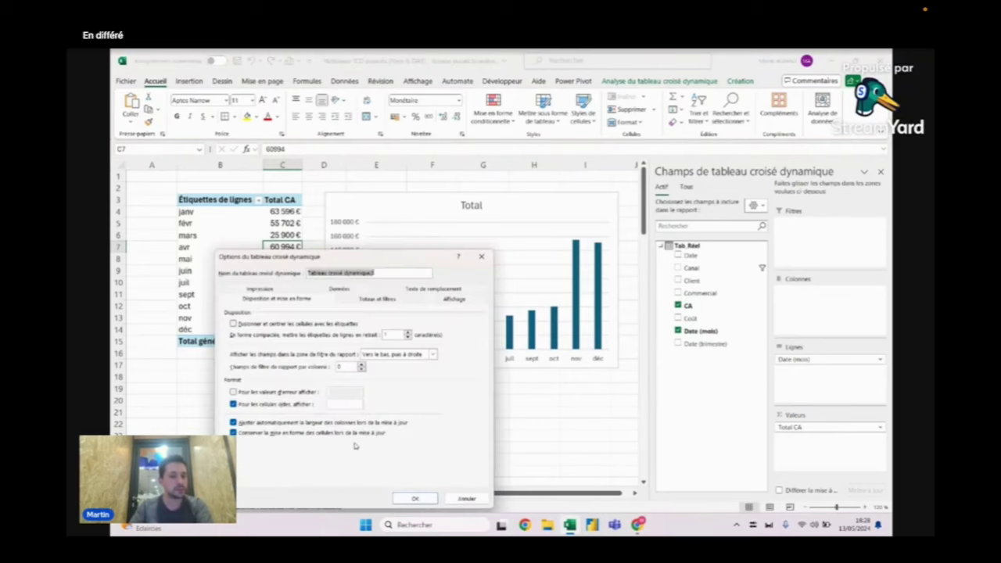
{"action": "left_click_drag", "start_coordinate": [372, 258], "coordinate": [365, 157]}
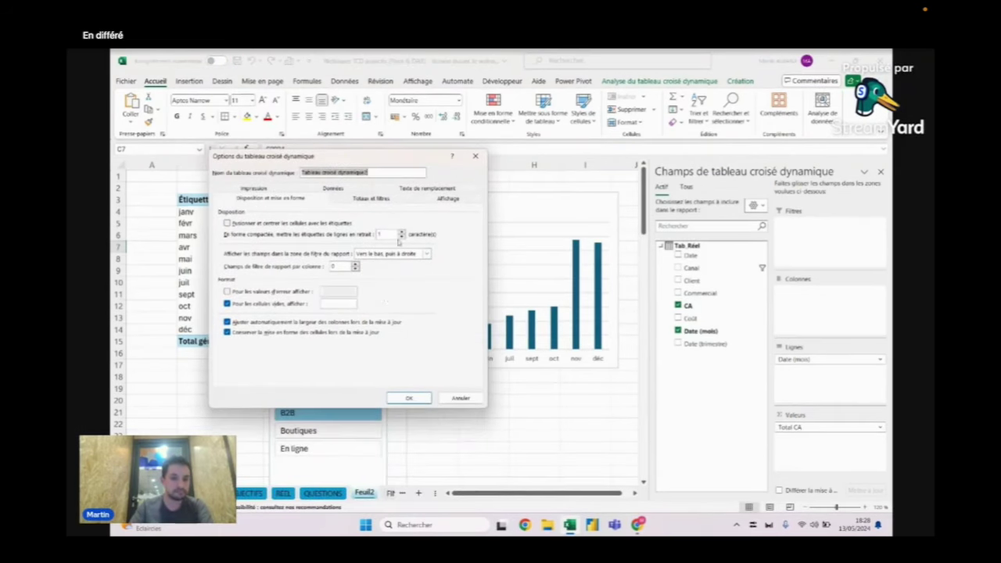
{"action": "left_click", "coordinate": [442, 197]}
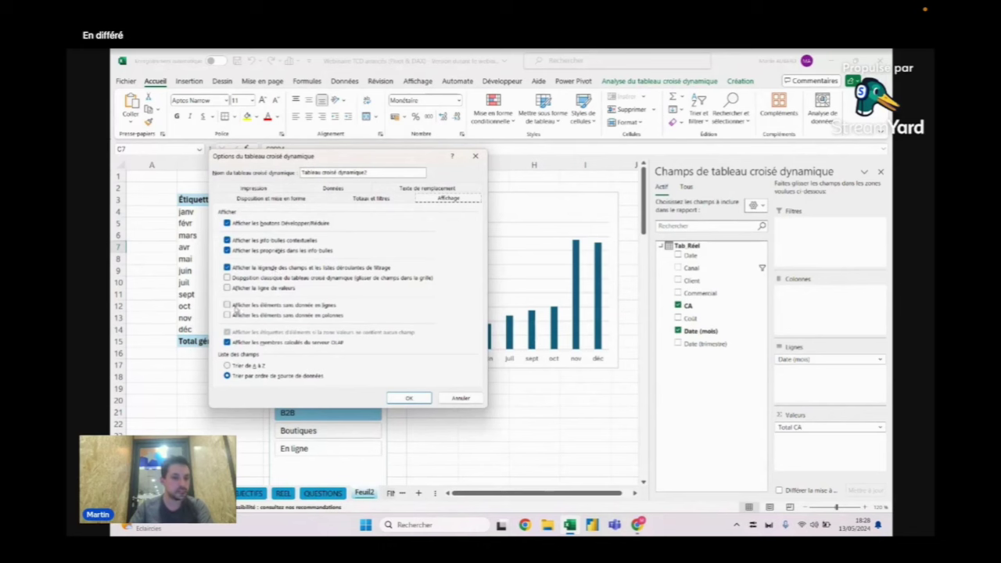
{"action": "left_click", "coordinate": [233, 306]}
{"action": "left_click", "coordinate": [237, 315]}
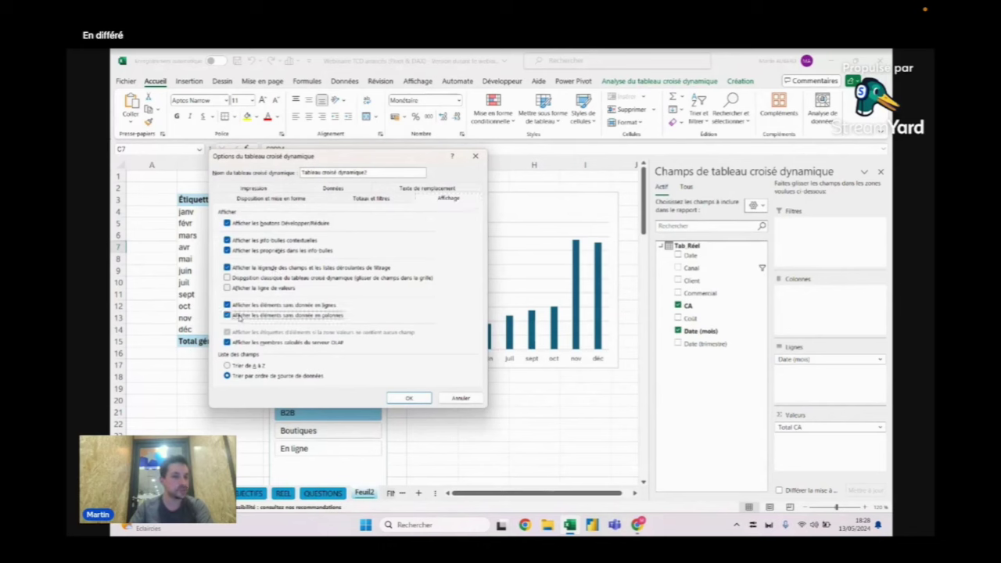
{"action": "left_click", "coordinate": [409, 398]}
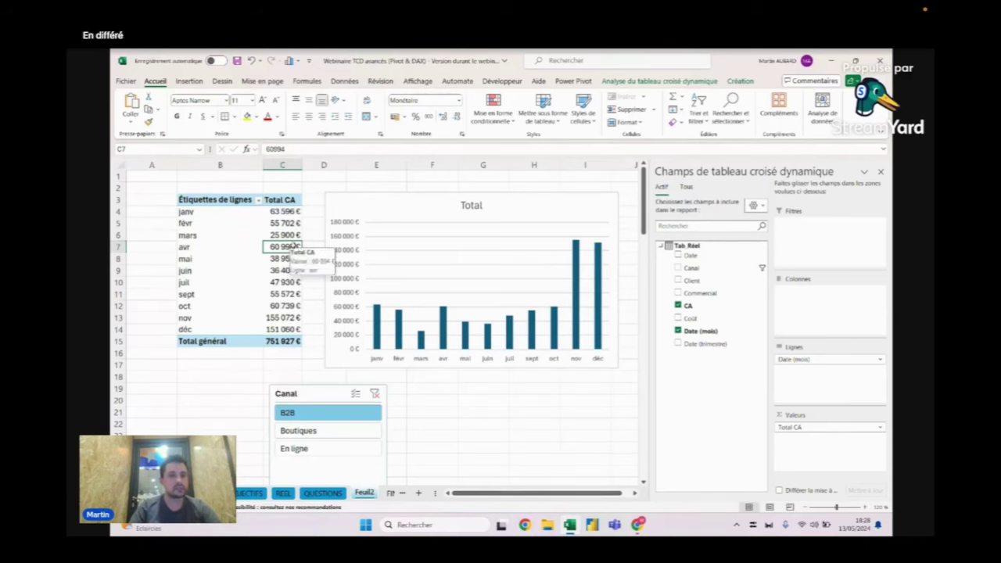
Step: Reopen the pivot table options to verify the display settings, then close them
{"action": "right_click", "coordinate": [291, 247]}
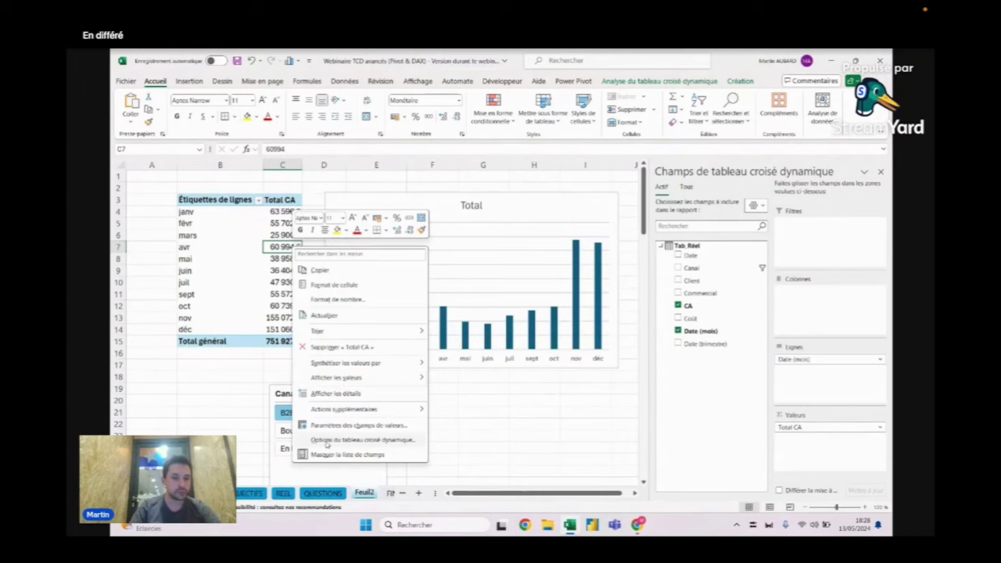
{"action": "left_click", "coordinate": [329, 438]}
{"action": "left_click", "coordinate": [420, 300]}
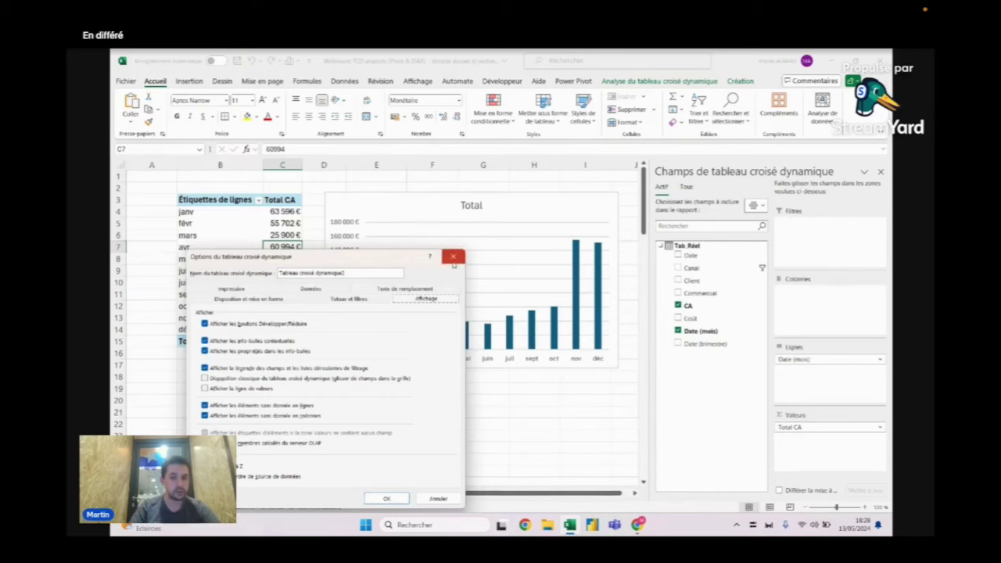
{"action": "left_click", "coordinate": [454, 262]}
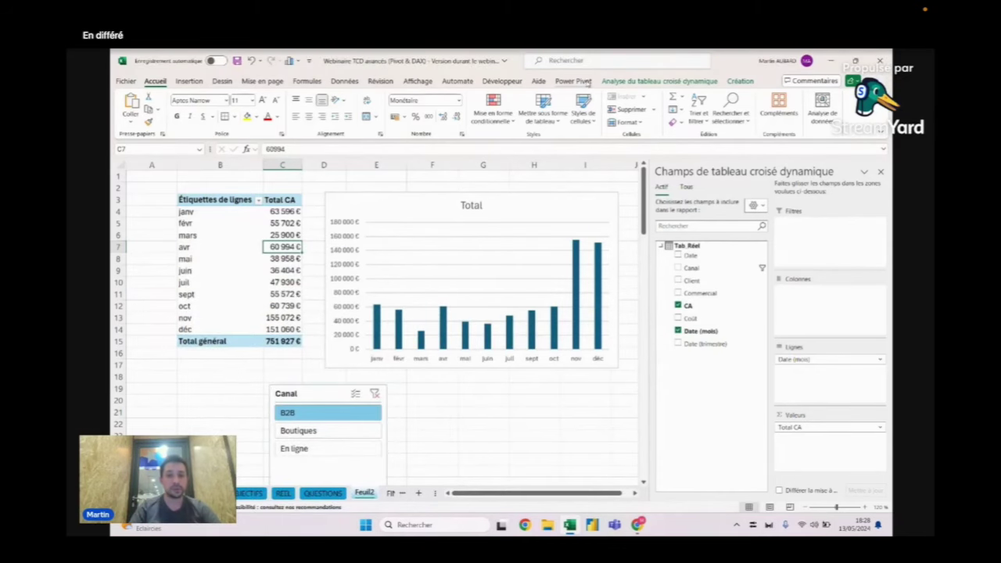
Step: Confirm Microsoft Power Pivot for Excel is checked in COM add-ins, then show the Power Pivot tab
{"action": "left_click", "coordinate": [577, 83]}
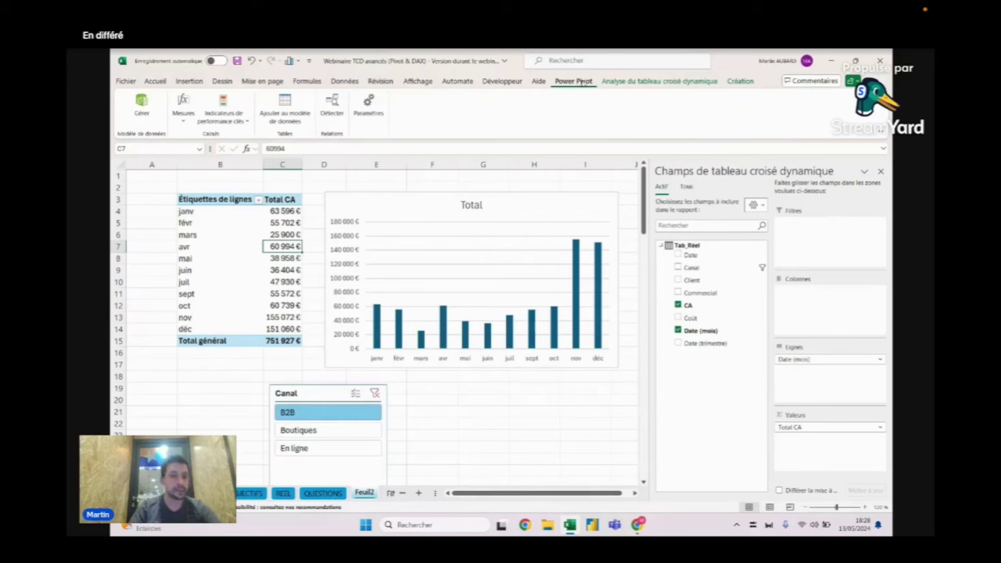
{"action": "left_click", "coordinate": [501, 81]}
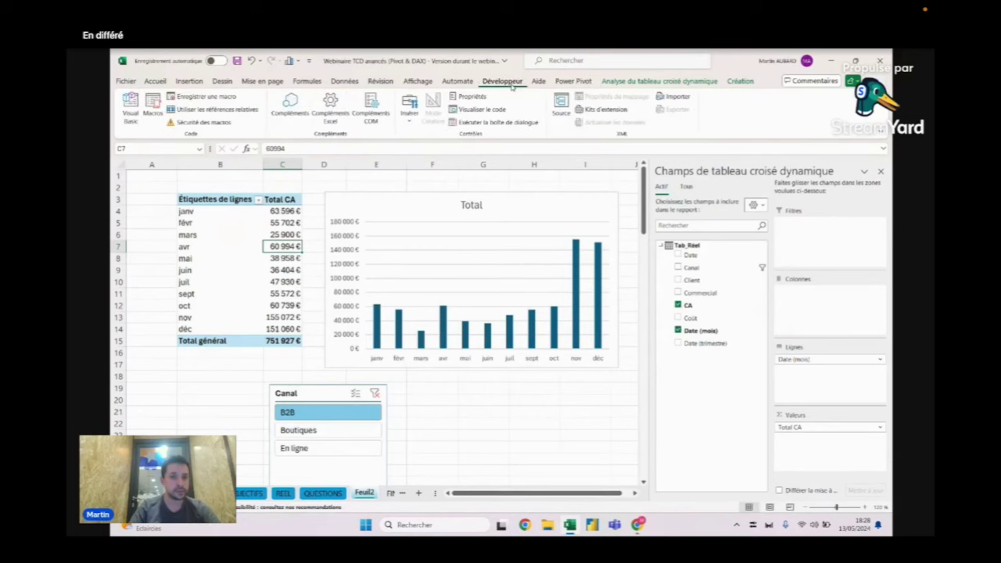
{"action": "left_click", "coordinate": [370, 116]}
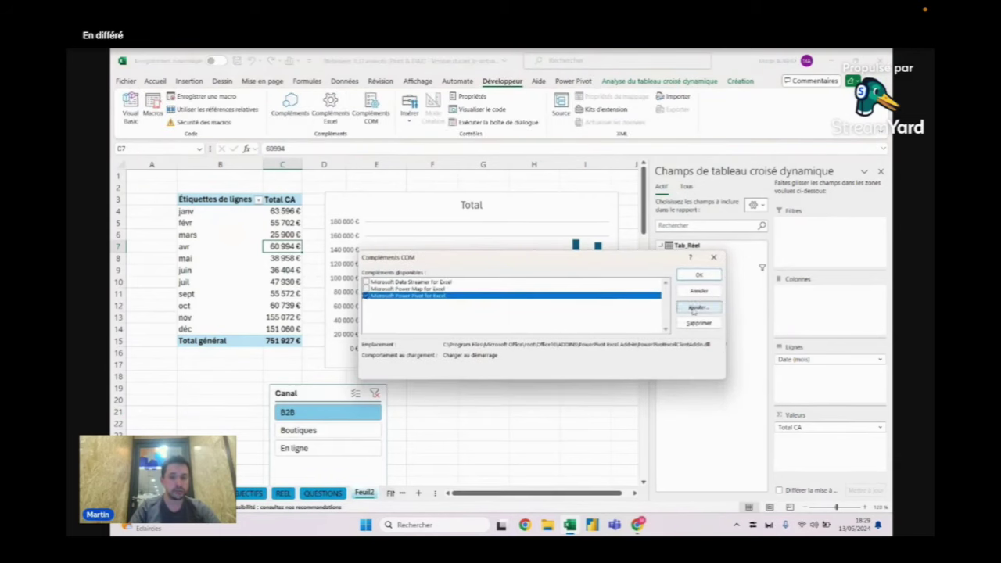
{"action": "left_click", "coordinate": [713, 257]}
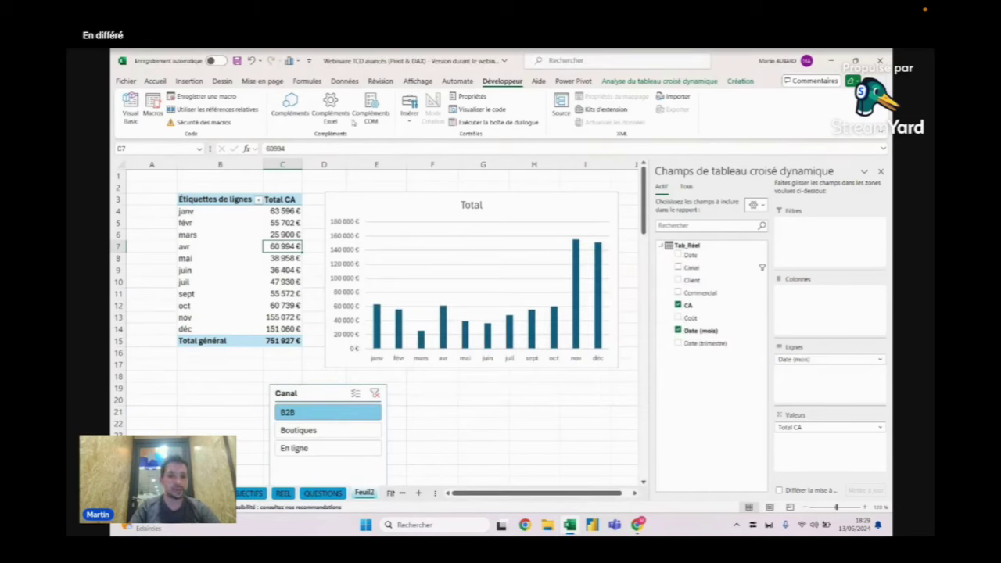
{"action": "left_click", "coordinate": [356, 121]}
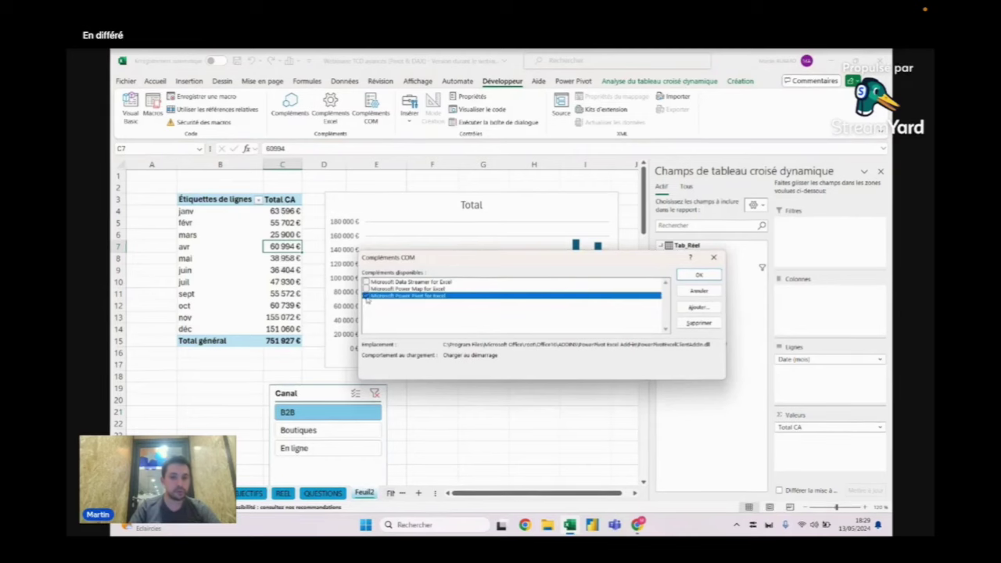
{"action": "key", "text": "Return"}
{"action": "left_click", "coordinate": [575, 81]}
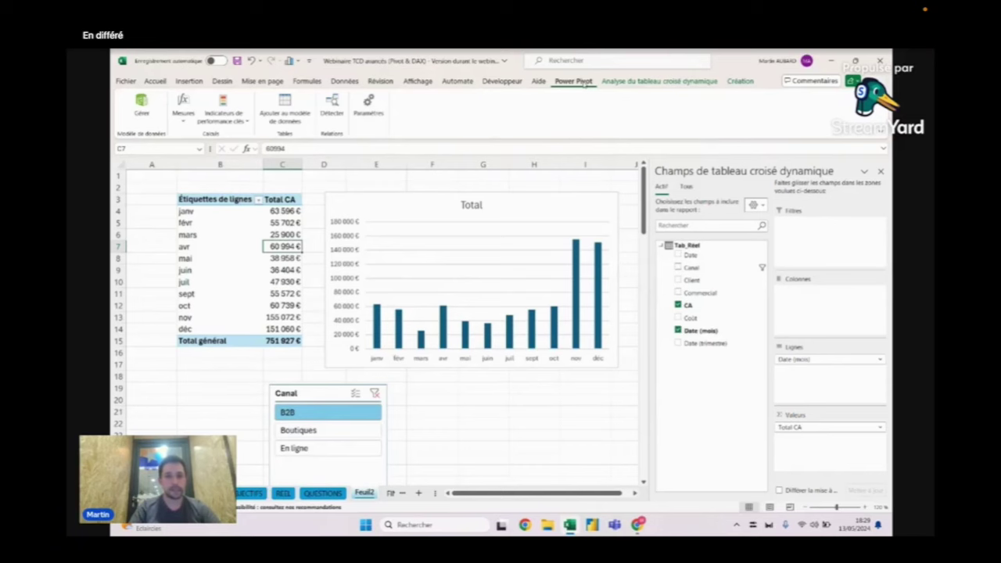
Step: Open the Power Pivot data model window with Gérer and keep it maximised
{"action": "left_click", "coordinate": [141, 110]}
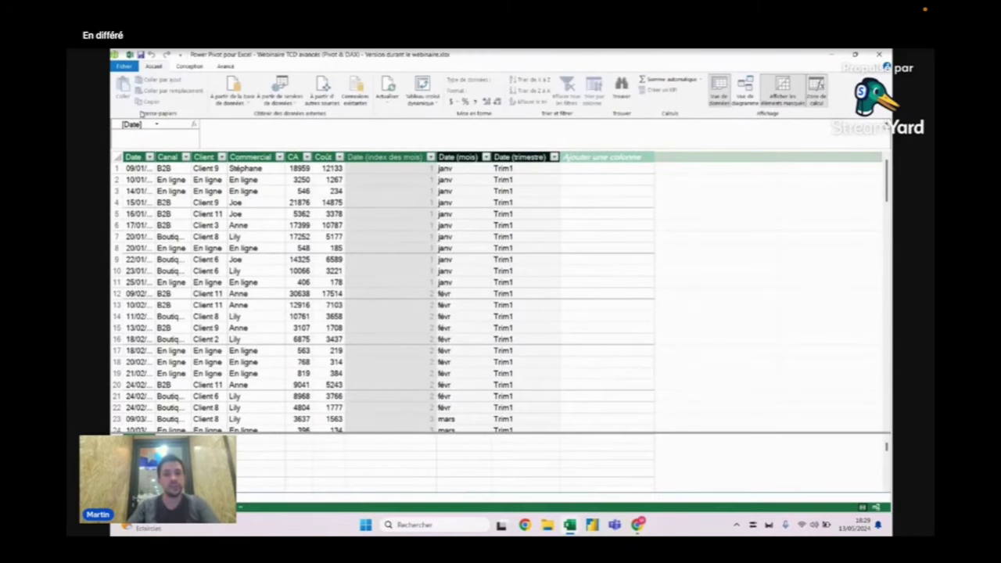
{"action": "double_click", "coordinate": [466, 57]}
{"action": "left_click_drag", "start_coordinate": [469, 55], "coordinate": [576, 202]}
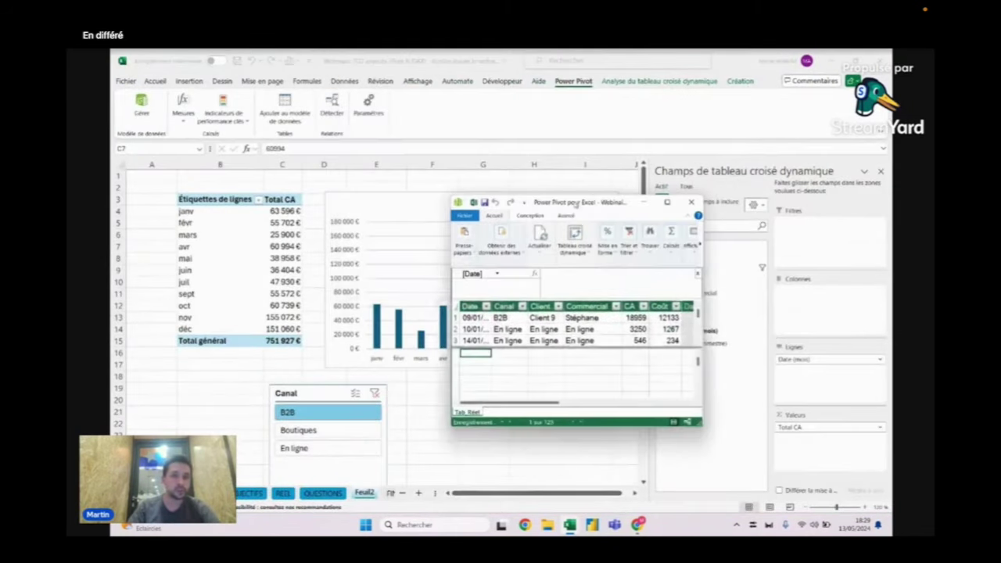
{"action": "left_click", "coordinate": [666, 202]}
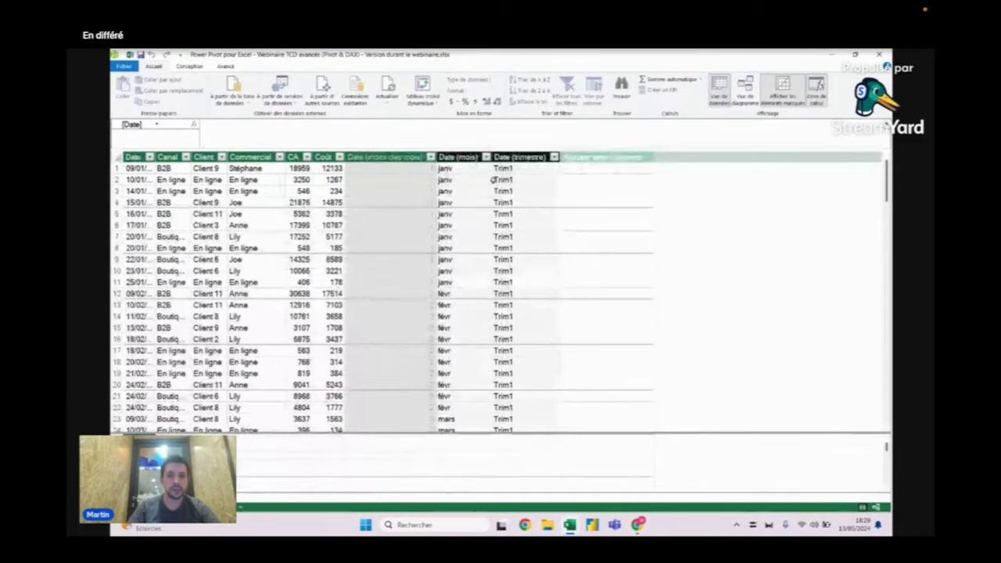
Step: In Vue de diagramme, select Tab_Réel's Date field and open Conception > Table de dates
{"action": "left_click", "coordinate": [745, 92]}
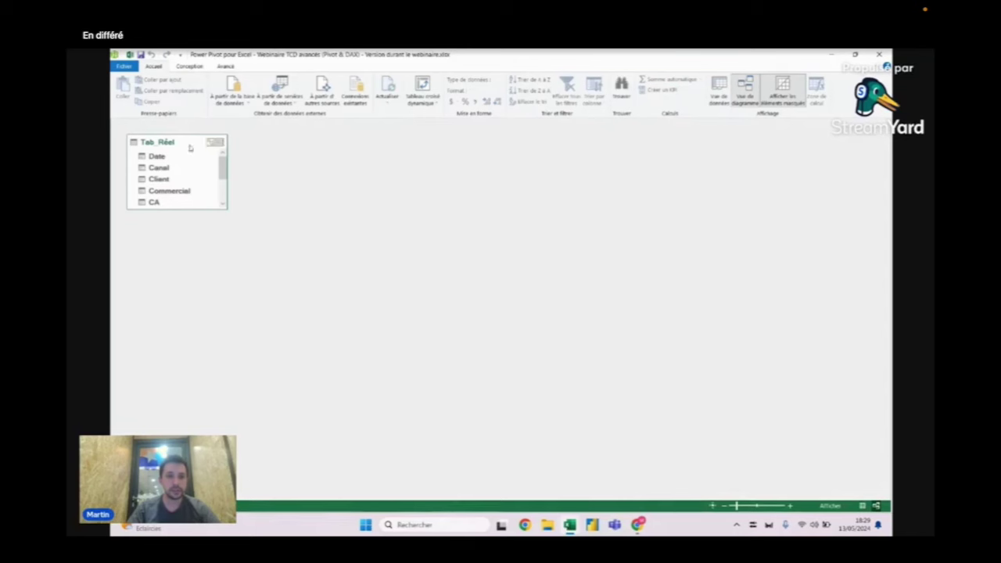
{"action": "left_click_drag", "start_coordinate": [188, 142], "coordinate": [392, 215]}
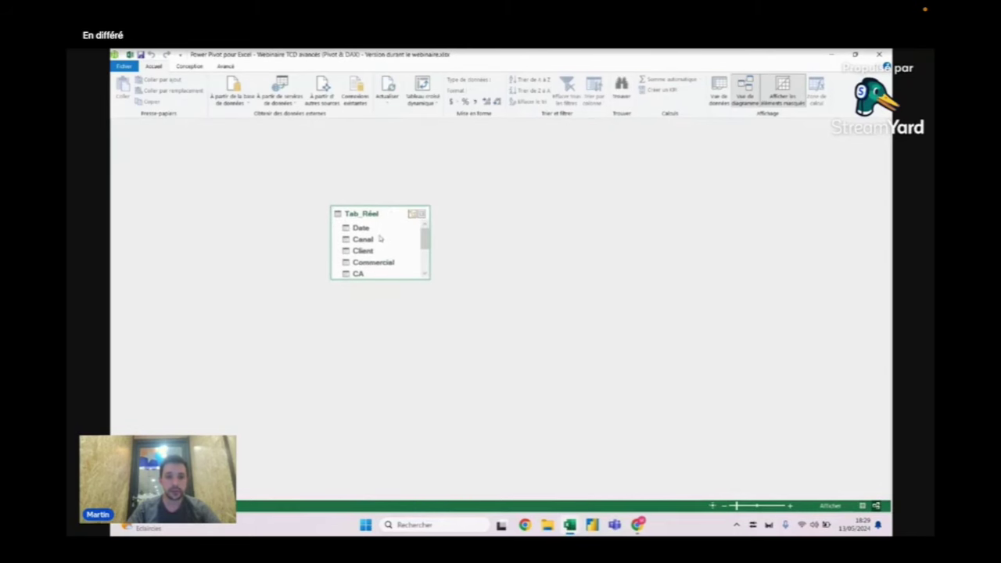
{"action": "left_click", "coordinate": [367, 229]}
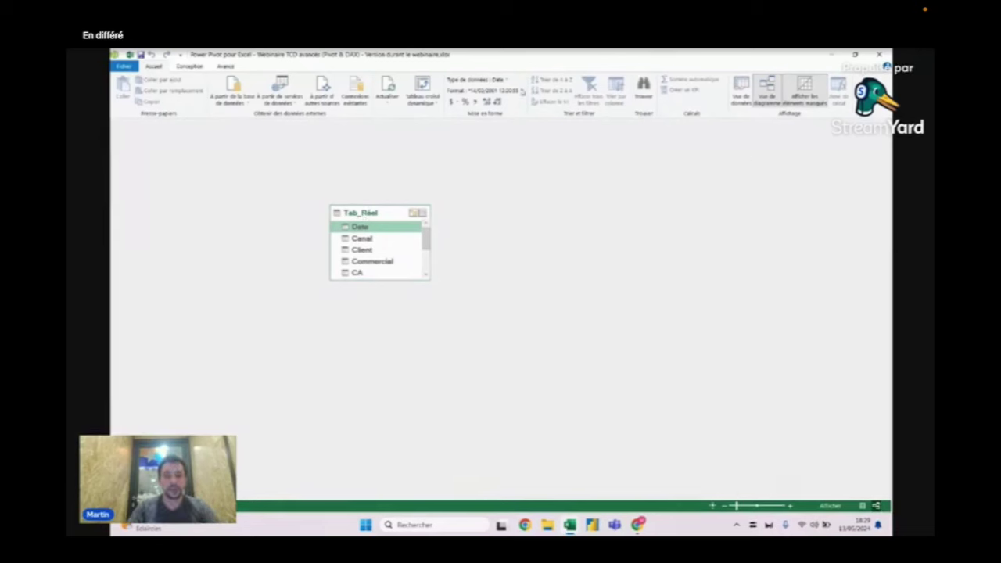
{"action": "left_click", "coordinate": [189, 66]}
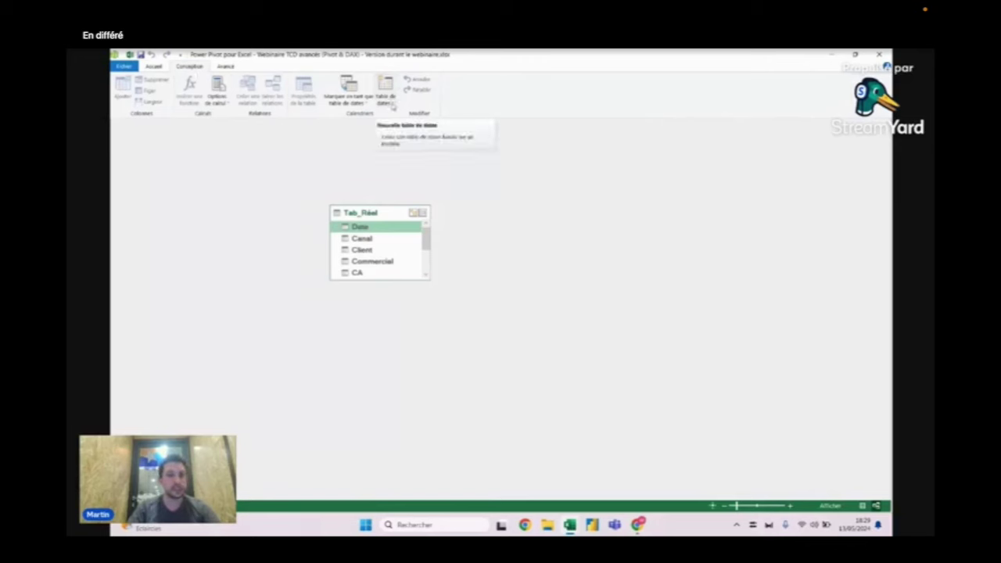
{"action": "left_click", "coordinate": [385, 92]}
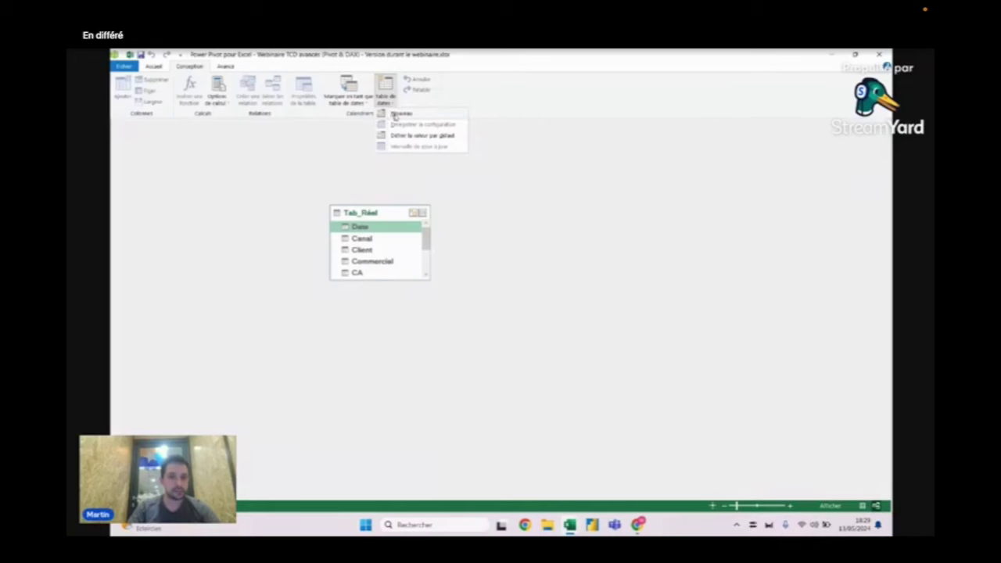
Step: Create a new Calendar date table and arrange it beside Tab_Réel in the diagram
{"action": "left_click", "coordinate": [395, 115]}
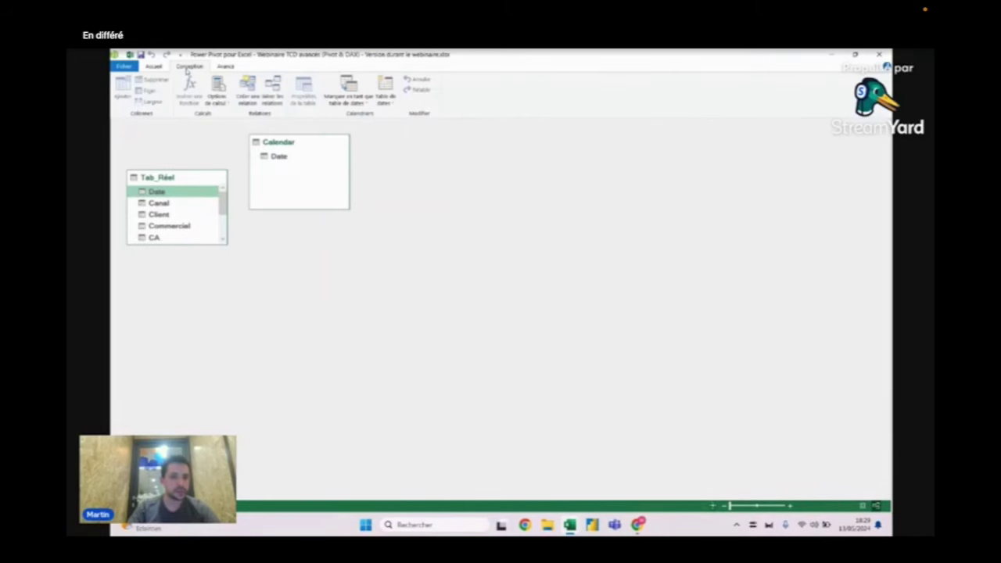
{"action": "left_click_drag", "start_coordinate": [305, 145], "coordinate": [335, 145]}
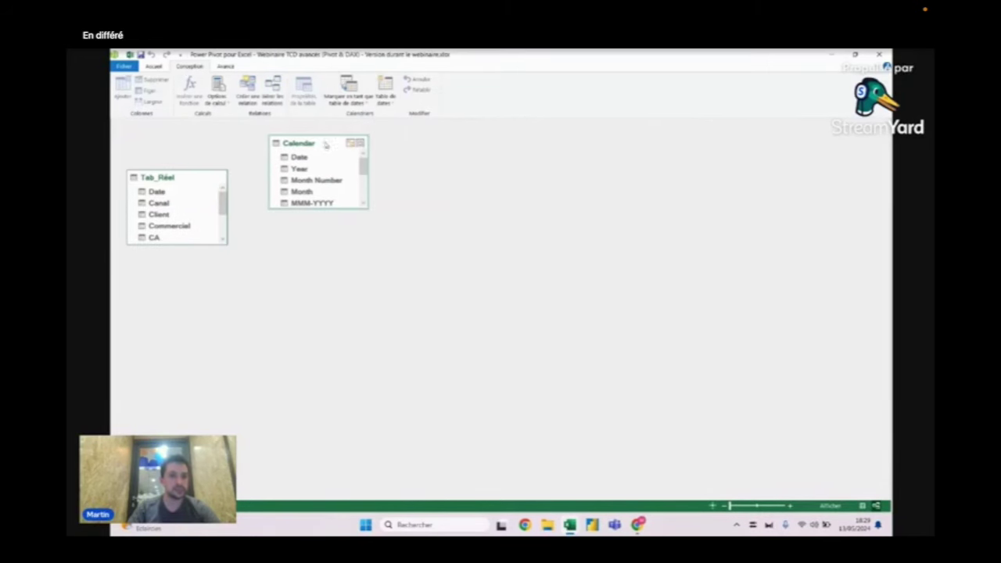
{"action": "mouse_move", "coordinate": [169, 180]}
{"action": "left_mouse_down"}
{"action": "mouse_move", "coordinate": [422, 258]}
{"action": "mouse_move", "coordinate": [474, 256]}
{"action": "left_mouse_up"}
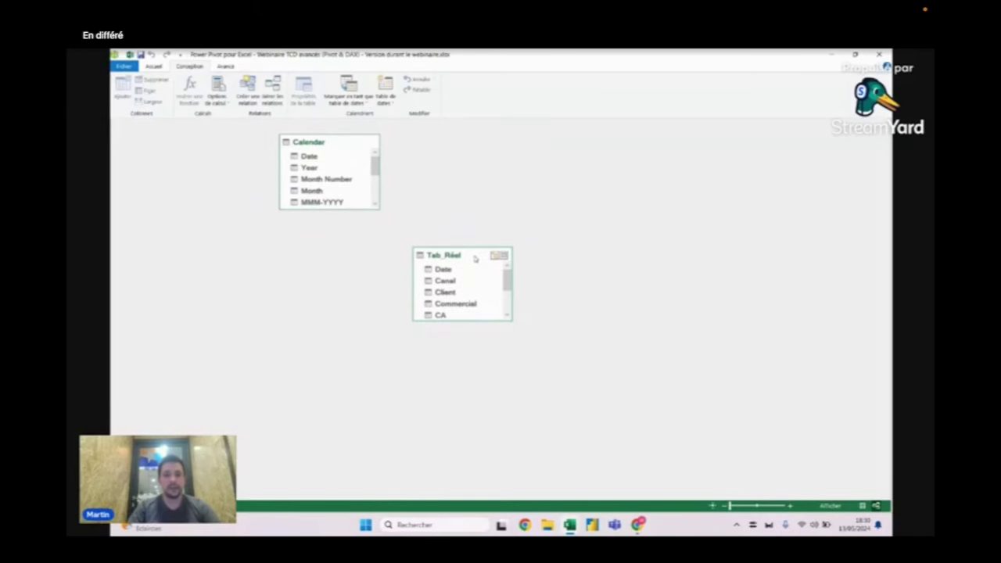
{"action": "left_click_drag", "start_coordinate": [338, 210], "coordinate": [328, 289]}
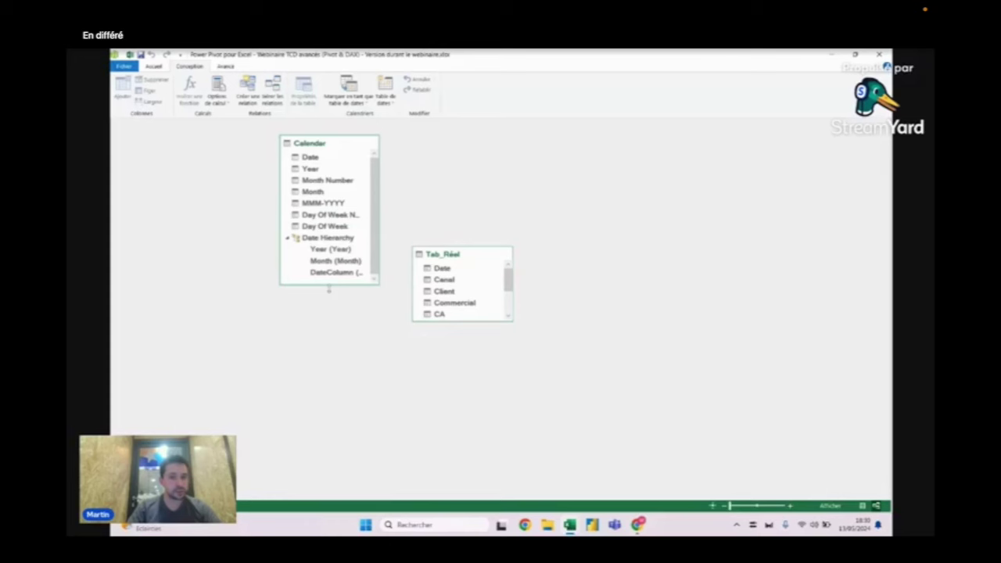
{"action": "left_click", "coordinate": [311, 158]}
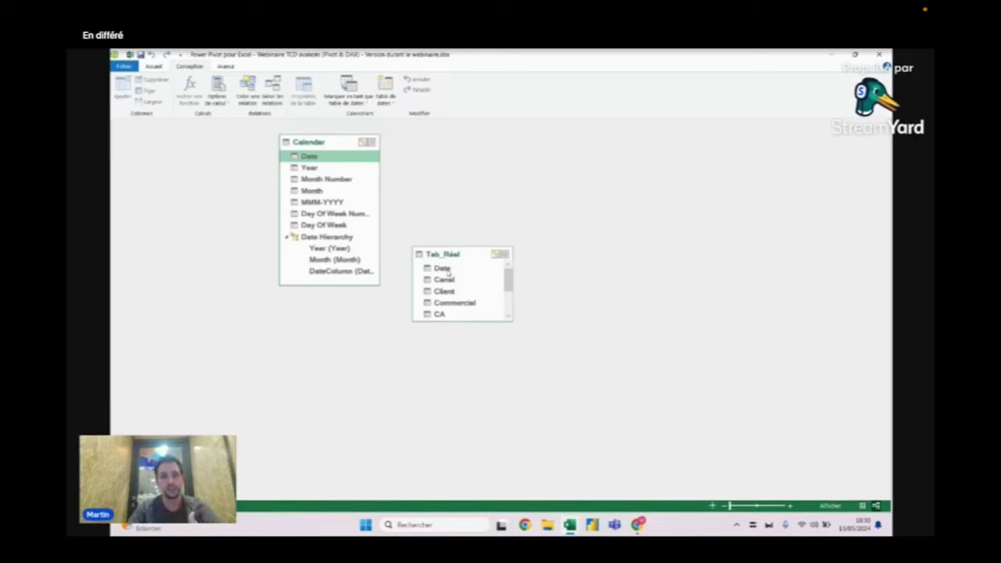
Step: Link Calendar's Date to Tab_Réel's Date, check the relationship, and close Power Pivot
{"action": "left_click_drag", "start_coordinate": [473, 258], "coordinate": [501, 266]}
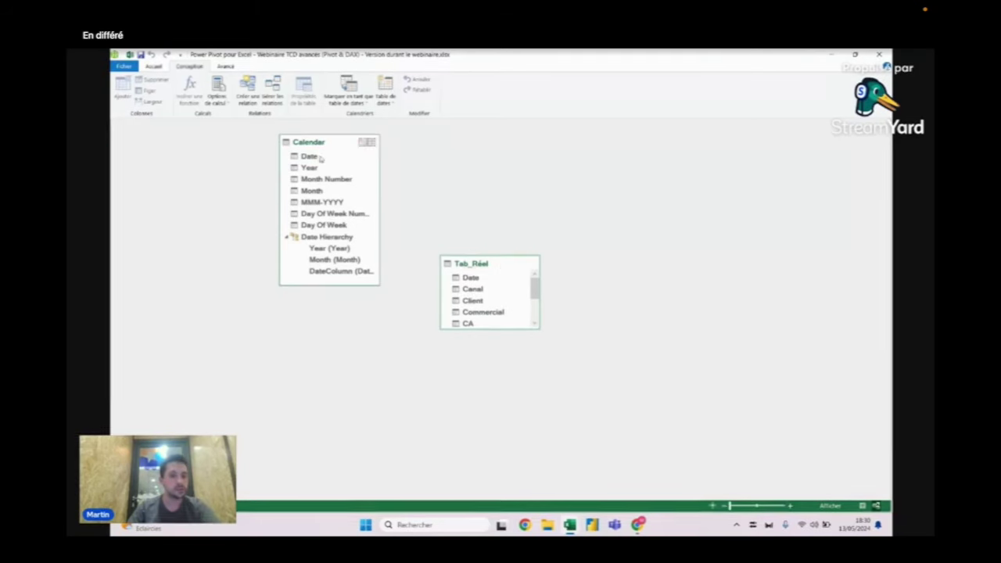
{"action": "left_click_drag", "start_coordinate": [311, 157], "coordinate": [473, 280]}
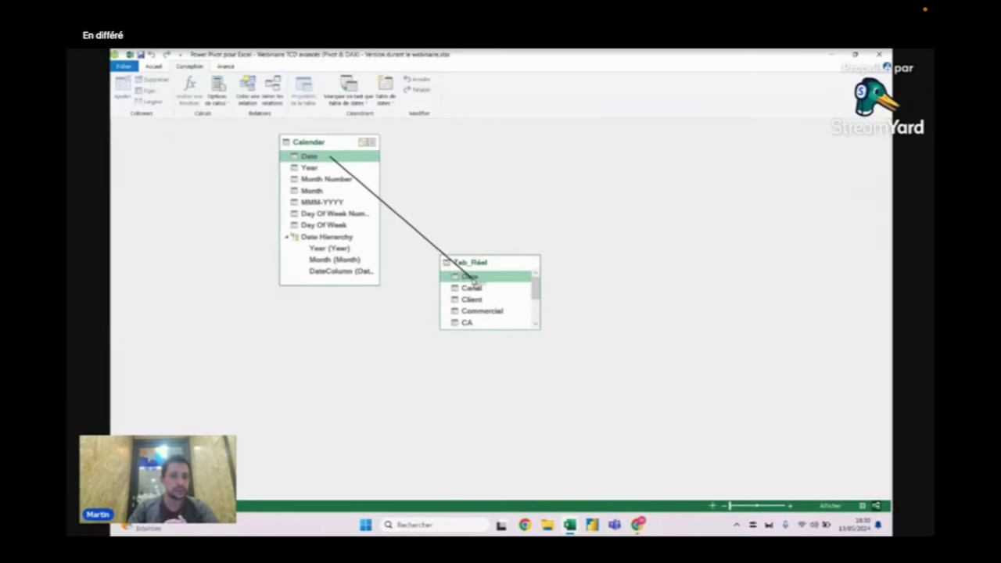
{"action": "mouse_move", "coordinate": [311, 158]}
{"action": "left_mouse_down"}
{"action": "mouse_move", "coordinate": [457, 240]}
{"action": "mouse_move", "coordinate": [470, 280]}
{"action": "left_mouse_up"}
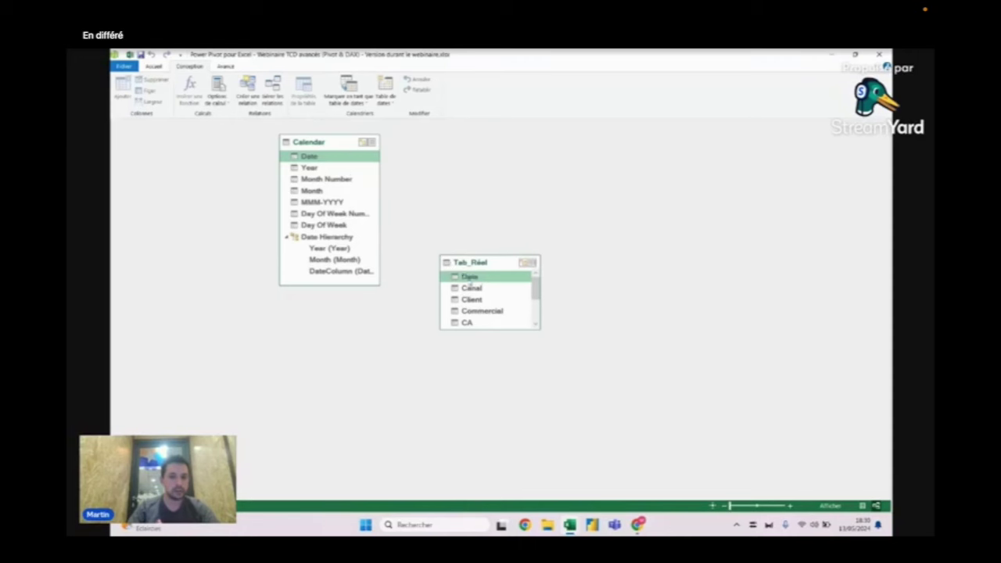
{"action": "left_click_drag", "start_coordinate": [491, 333], "coordinate": [486, 403]}
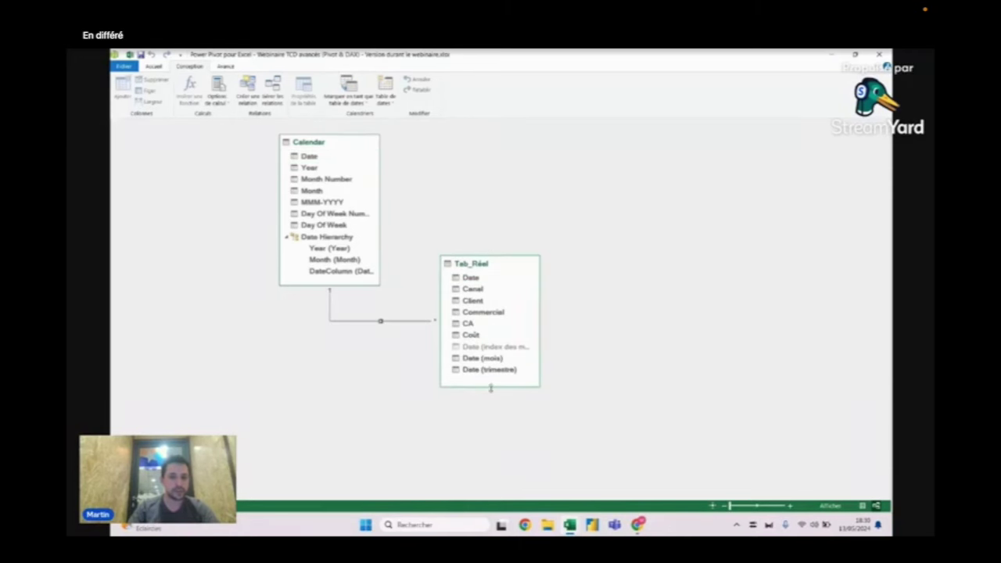
{"action": "left_click_drag", "start_coordinate": [498, 266], "coordinate": [511, 282]}
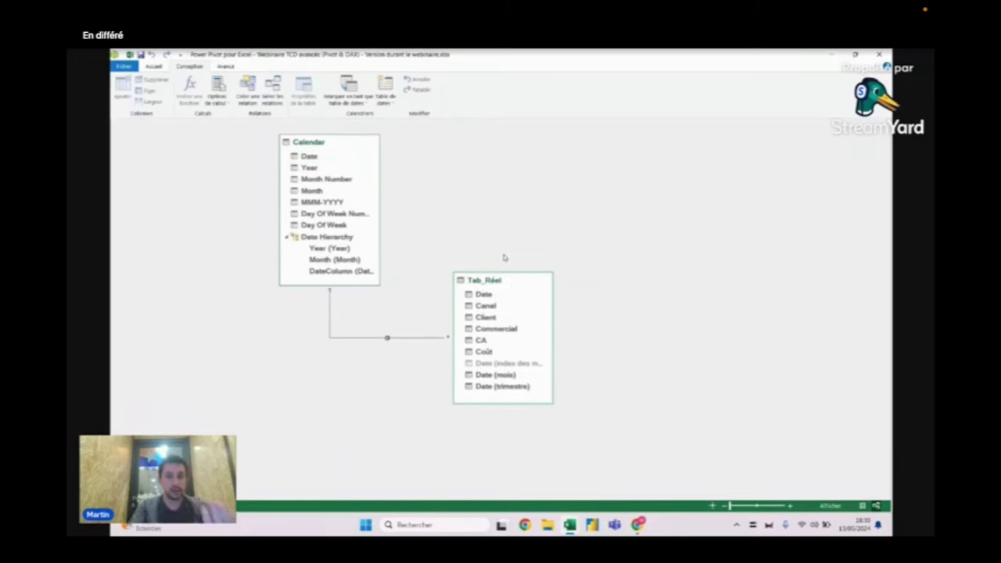
{"action": "left_click", "coordinate": [311, 157]}
{"action": "left_click", "coordinate": [486, 294]}
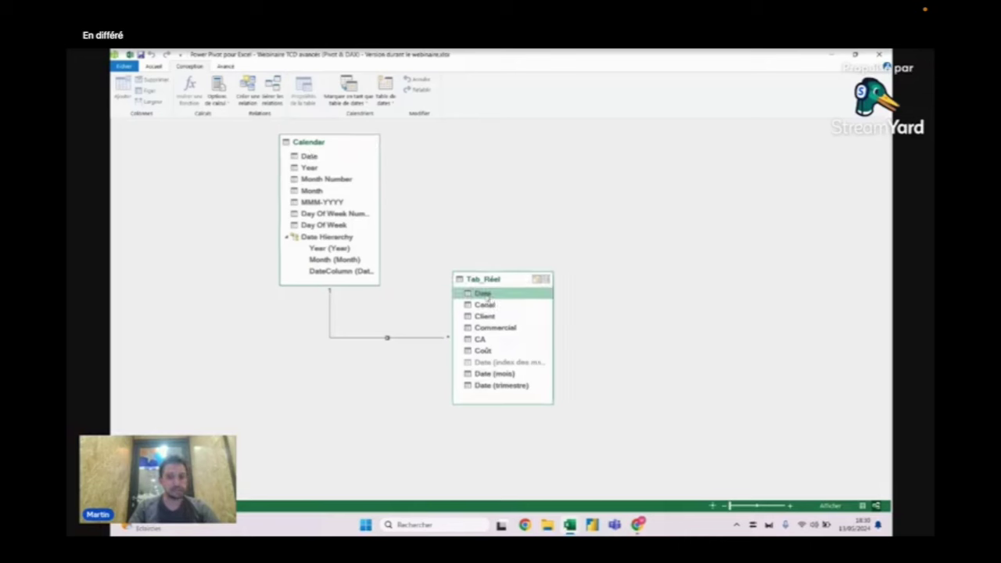
{"action": "left_click", "coordinate": [314, 157]}
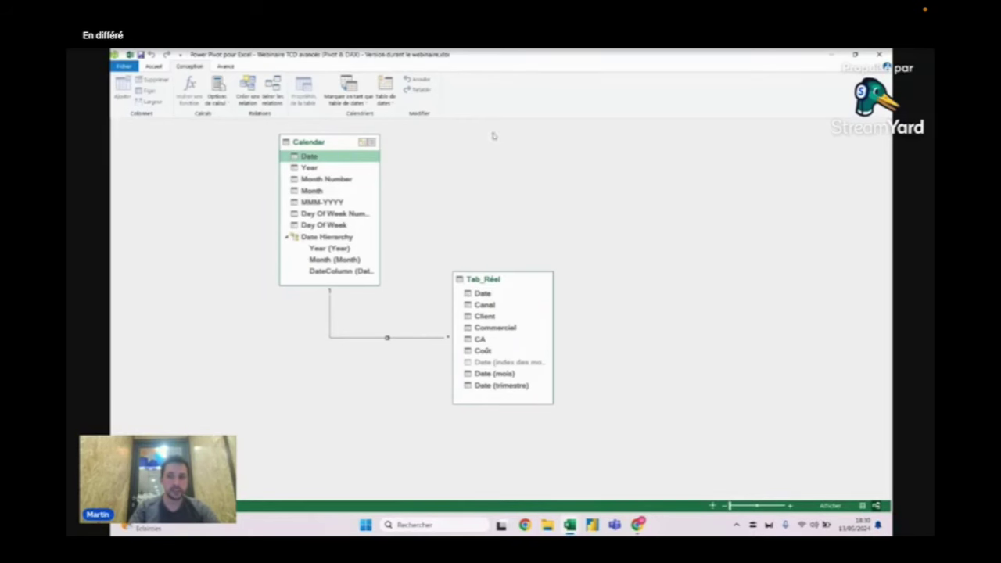
{"action": "left_click", "coordinate": [879, 55]}
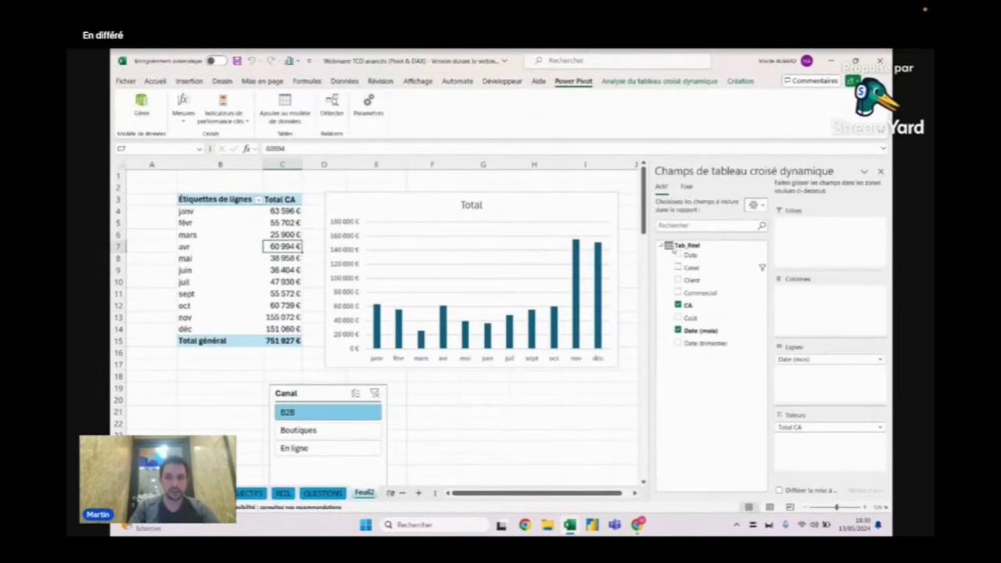
Step: Replace Tab_Réel's Date (mois) in the pivot rows with the Calendar table's Month field
{"action": "left_click", "coordinate": [685, 188]}
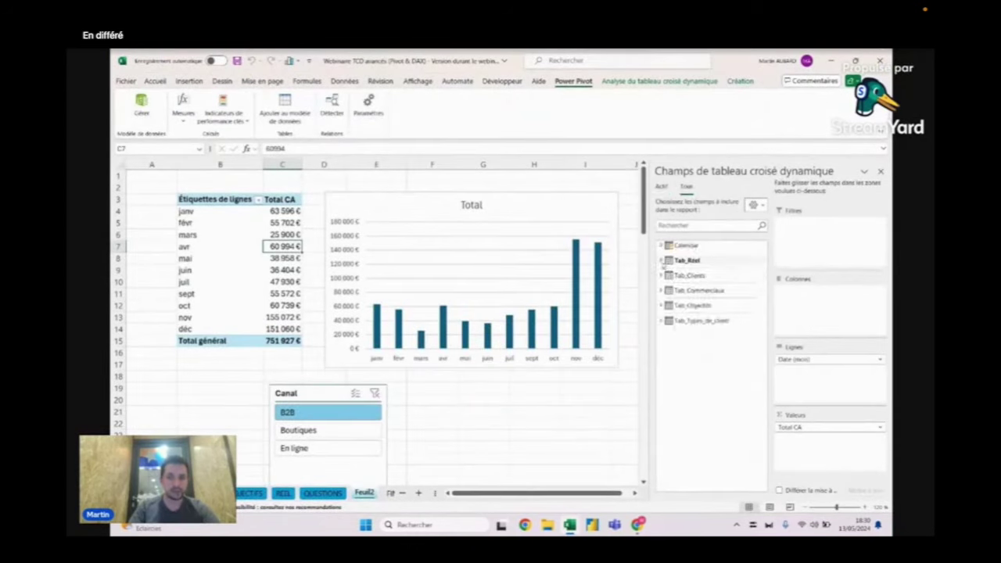
{"action": "left_click", "coordinate": [660, 261]}
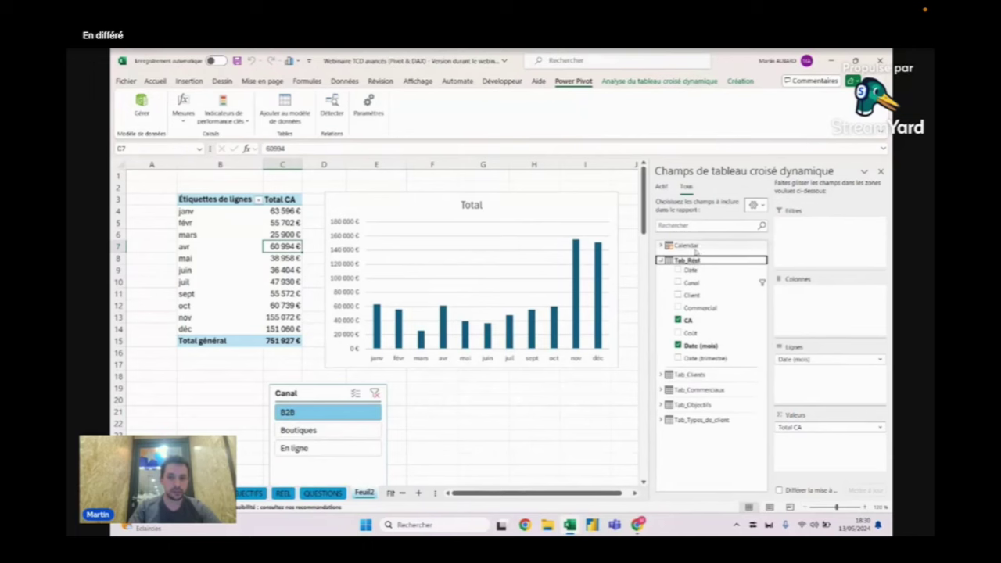
{"action": "left_click", "coordinate": [687, 188]}
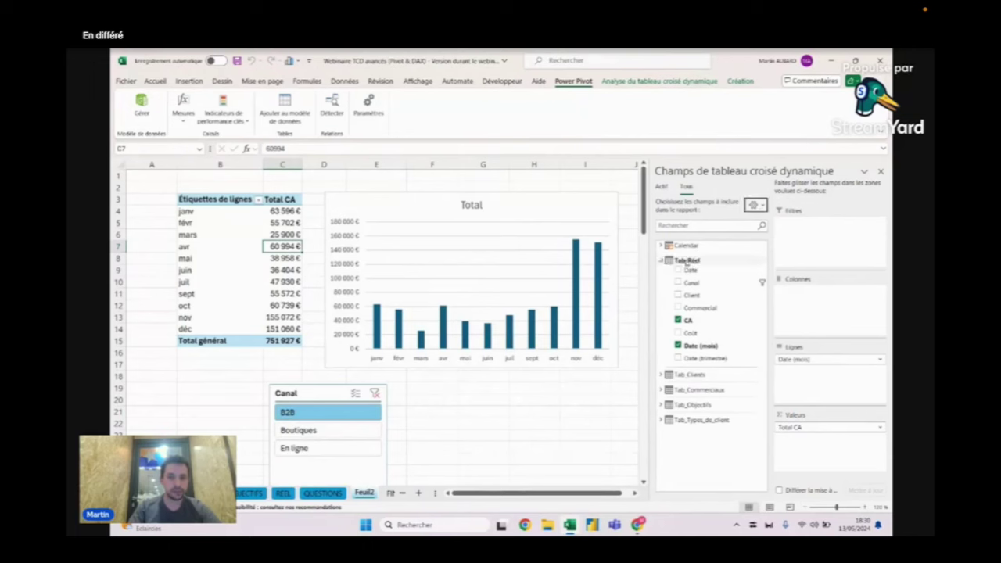
{"action": "left_click", "coordinate": [661, 245]}
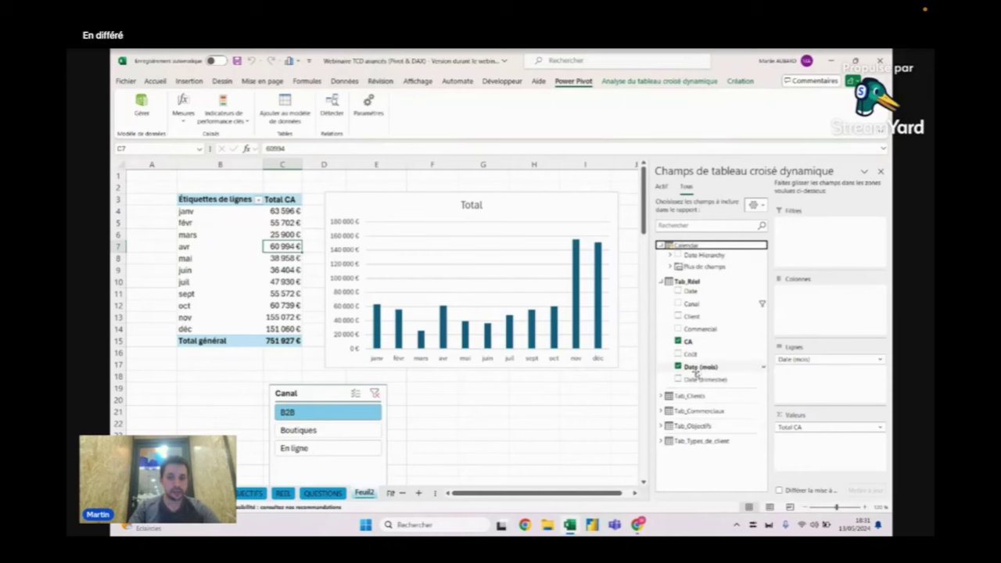
{"action": "left_click", "coordinate": [678, 366]}
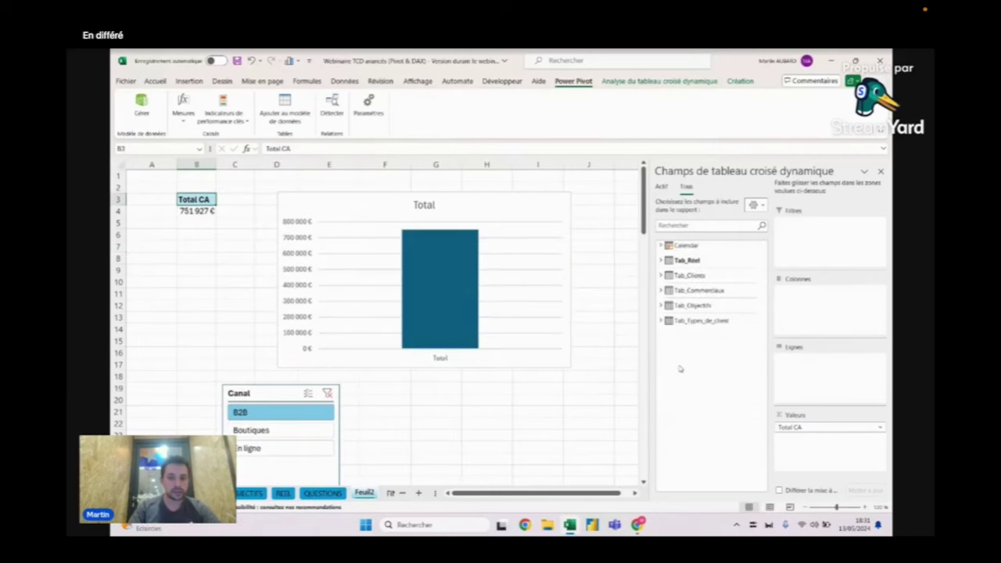
{"action": "left_click", "coordinate": [660, 245]}
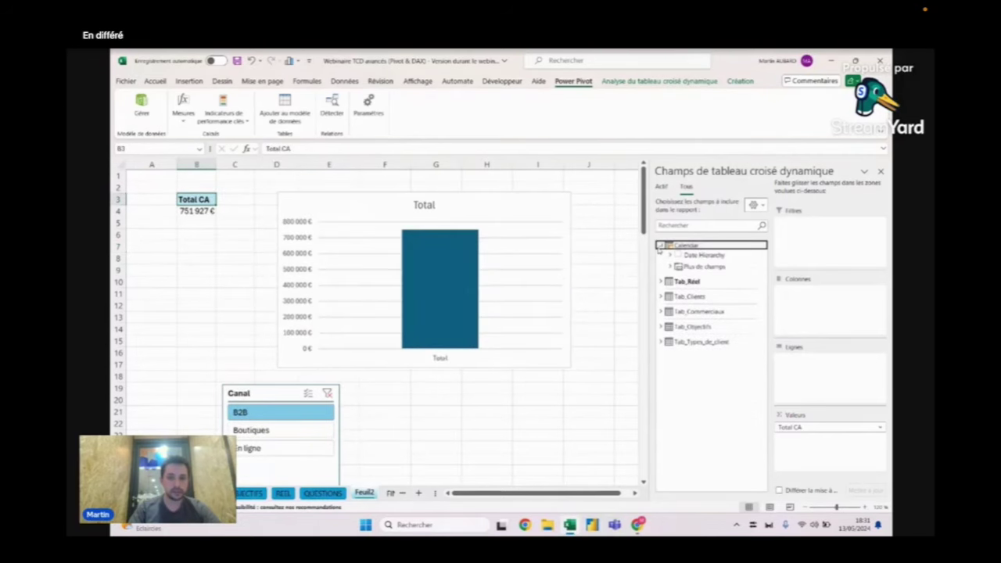
{"action": "left_click", "coordinate": [670, 267]}
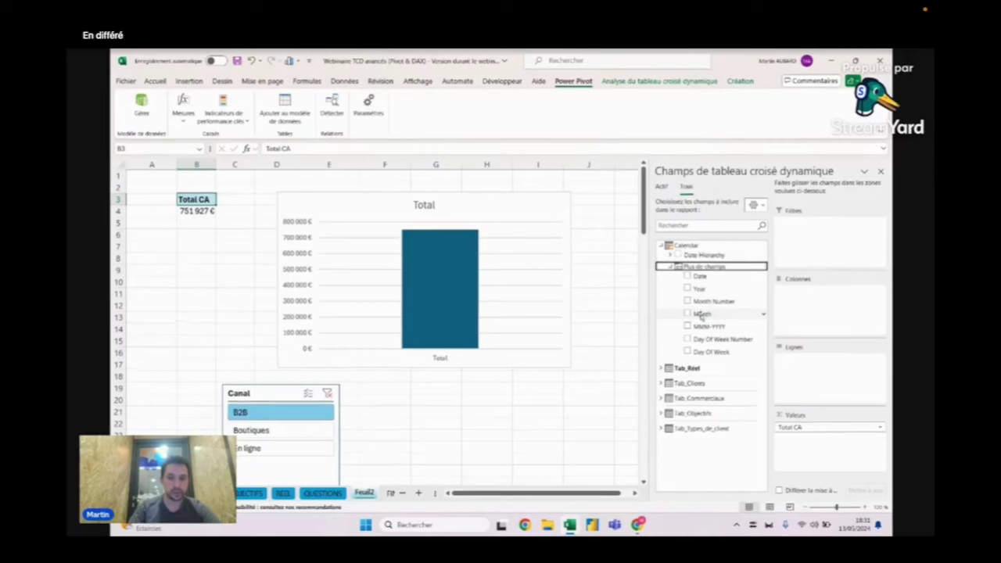
{"action": "left_click_drag", "start_coordinate": [700, 315], "coordinate": [820, 364]}
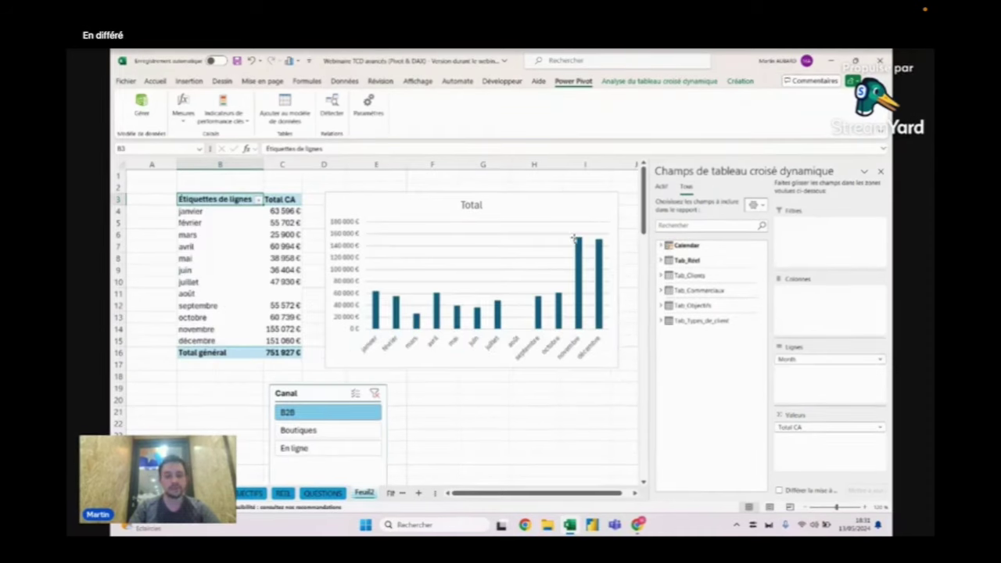
{"action": "left_click", "coordinate": [523, 177]}
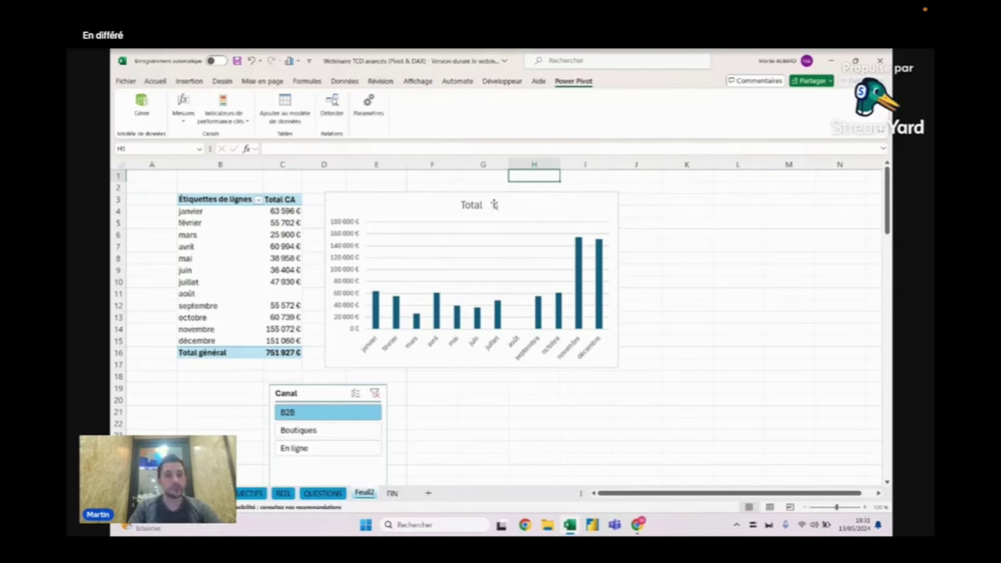
Step: Check the monthly revenue values against the REEL sheet, confirming août appears empty
{"action": "left_click", "coordinate": [282, 258]}
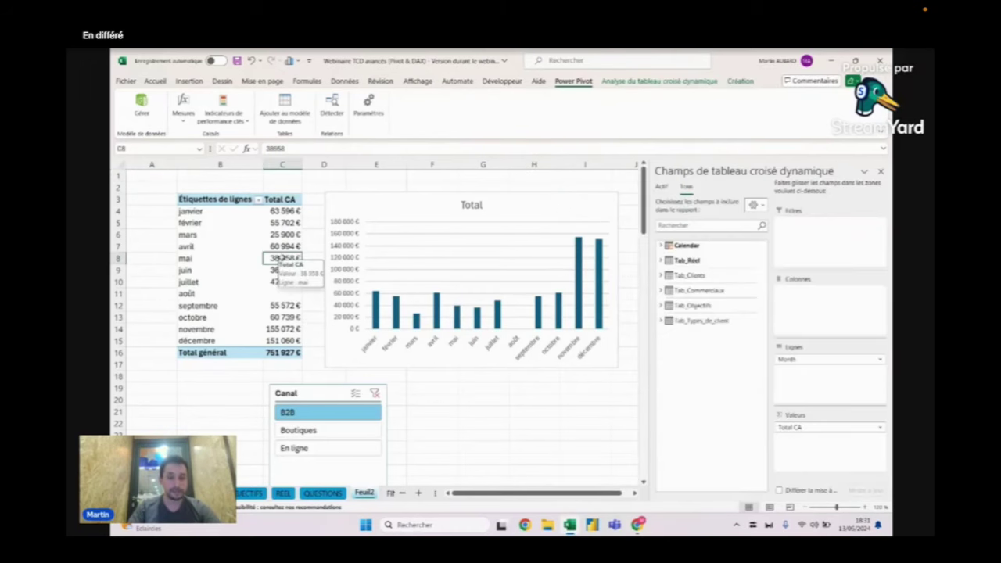
{"action": "left_click", "coordinate": [398, 205]}
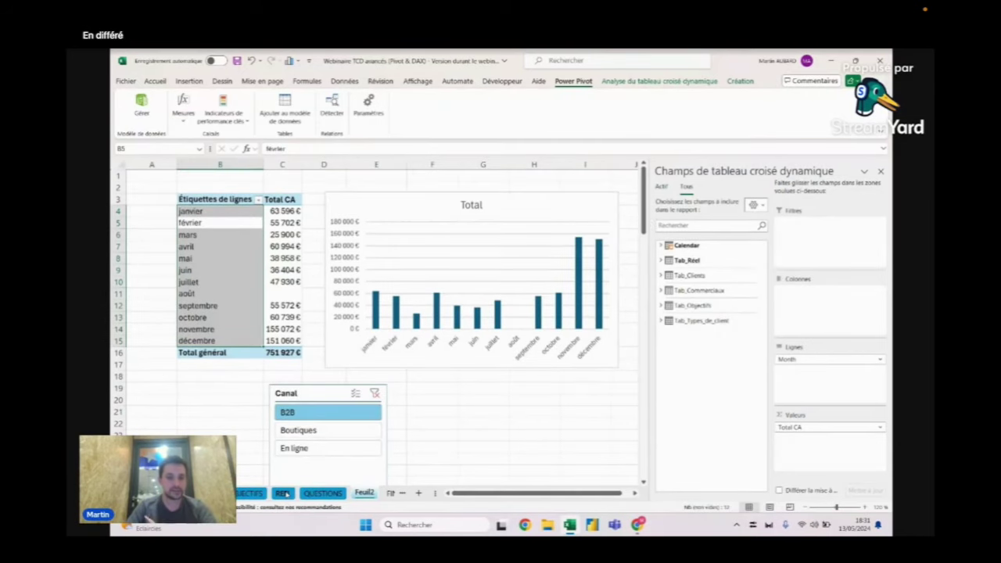
{"action": "left_click", "coordinate": [283, 493]}
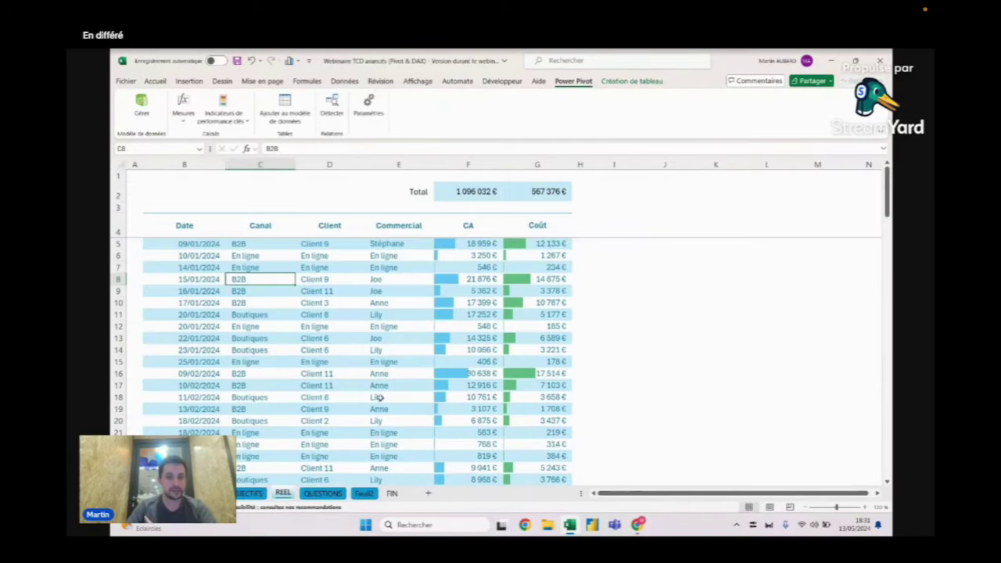
{"action": "left_click", "coordinate": [363, 493]}
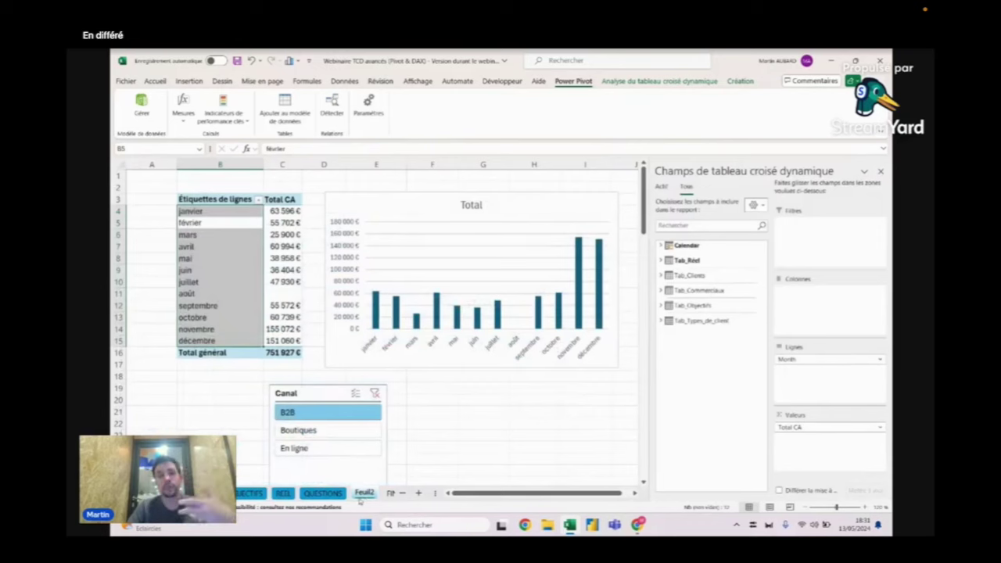
{"action": "left_click", "coordinate": [283, 270]}
{"action": "left_click", "coordinate": [208, 295]}
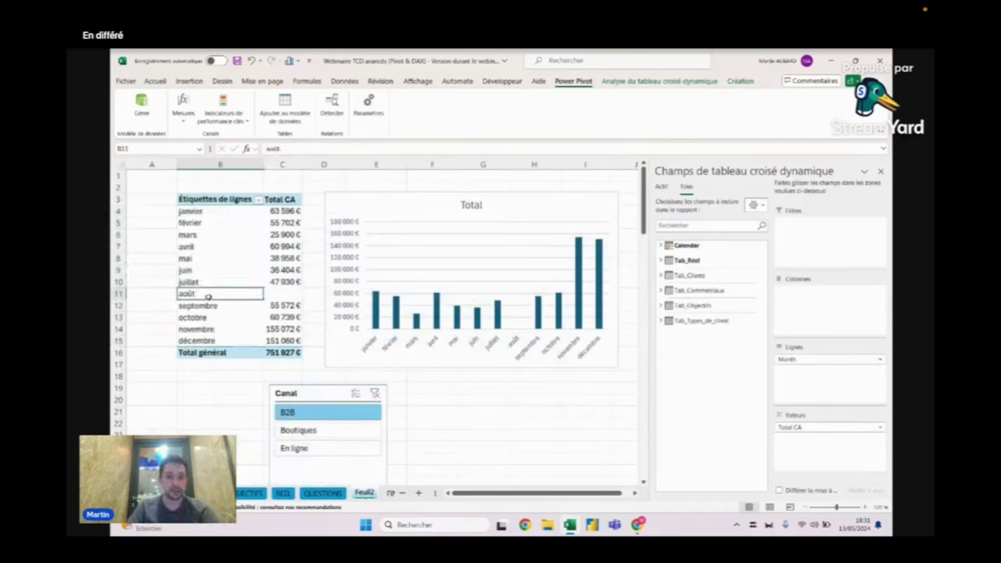
{"action": "left_click", "coordinate": [283, 293]}
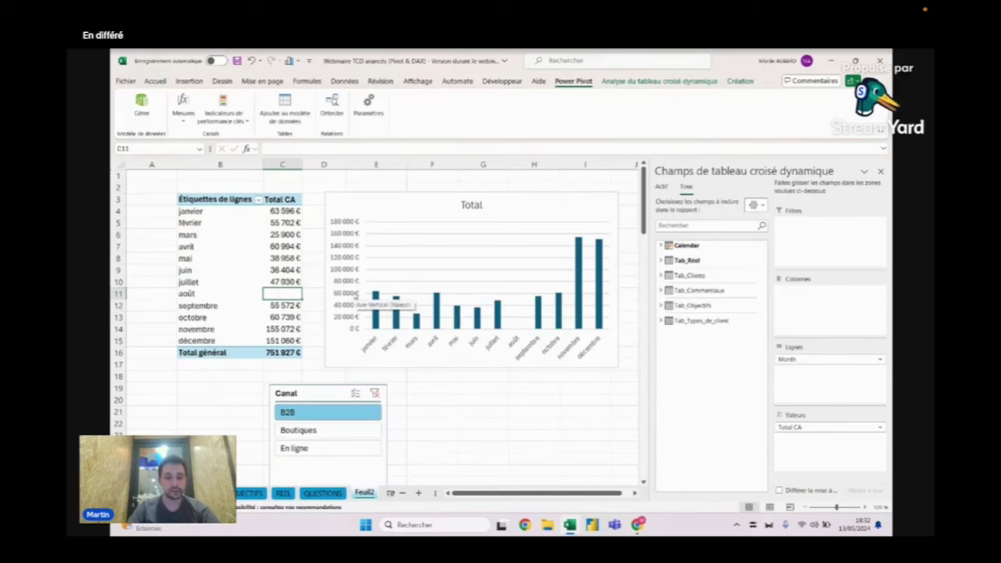
Step: Choose En ligne in the Canal slicer and check the chart, with juillet left empty
{"action": "left_click", "coordinate": [319, 450]}
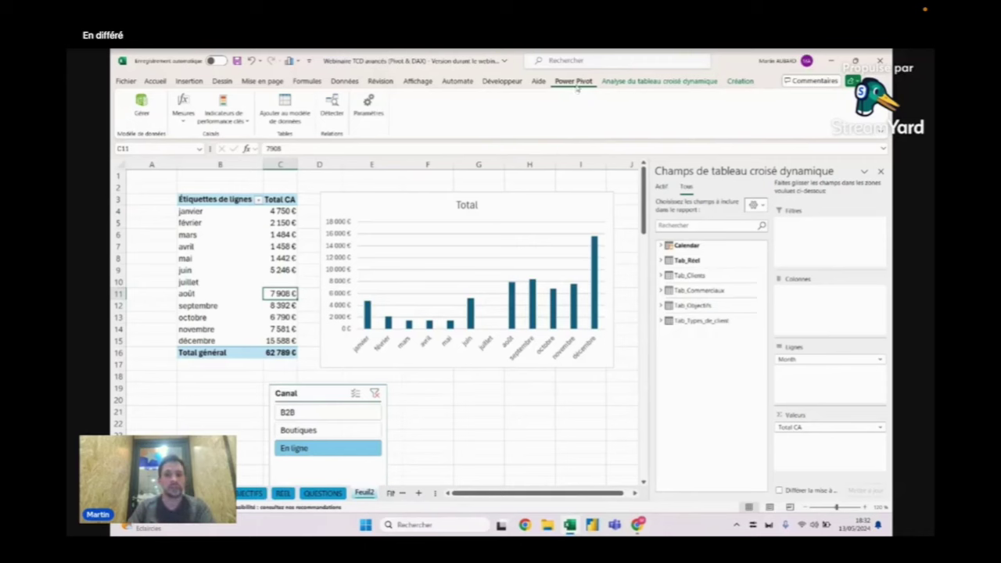
{"action": "mouse_move", "coordinate": [269, 246]}
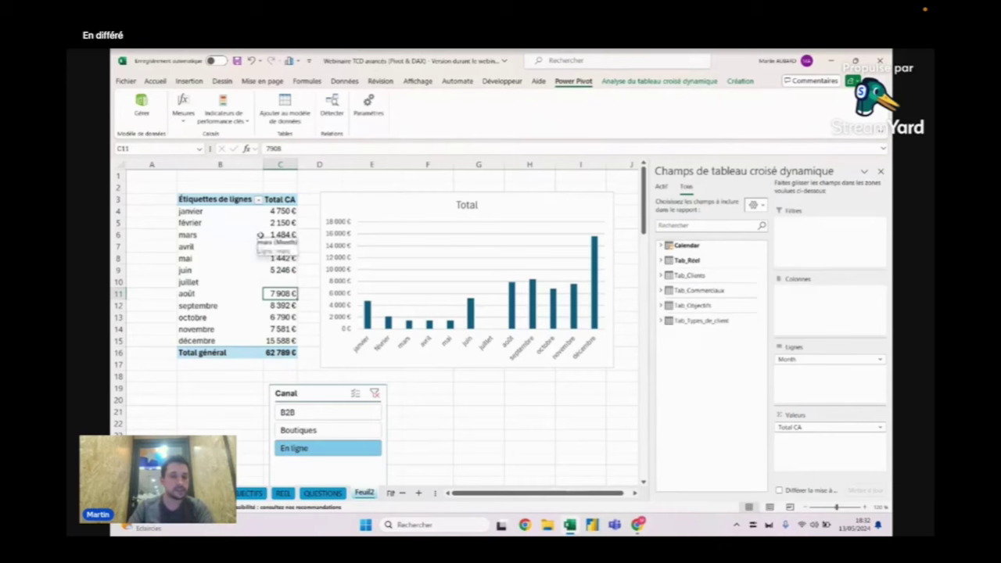
{"action": "left_click", "coordinate": [398, 199]}
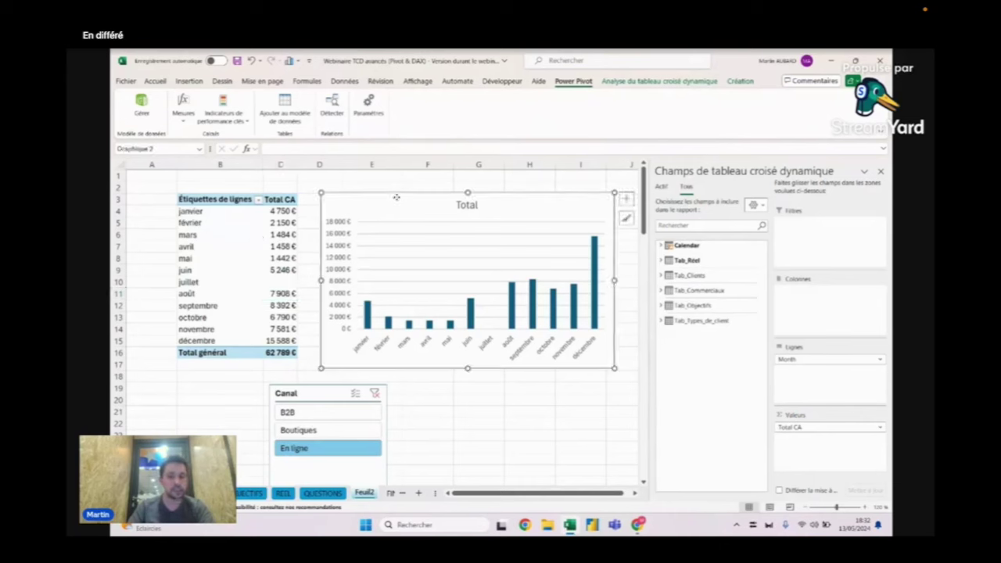
{"action": "left_click_drag", "start_coordinate": [396, 197], "coordinate": [398, 201]}
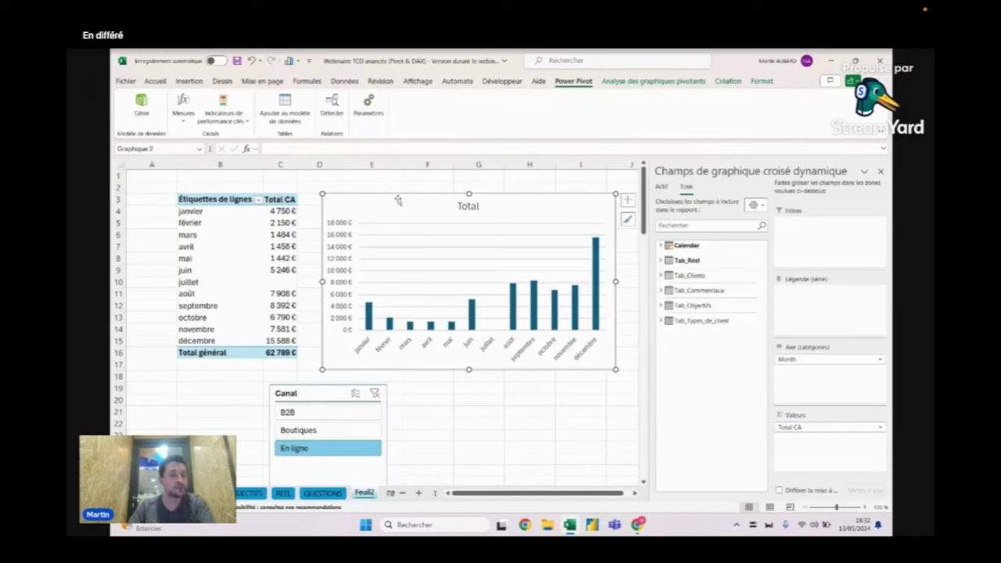
{"action": "left_click", "coordinate": [276, 269]}
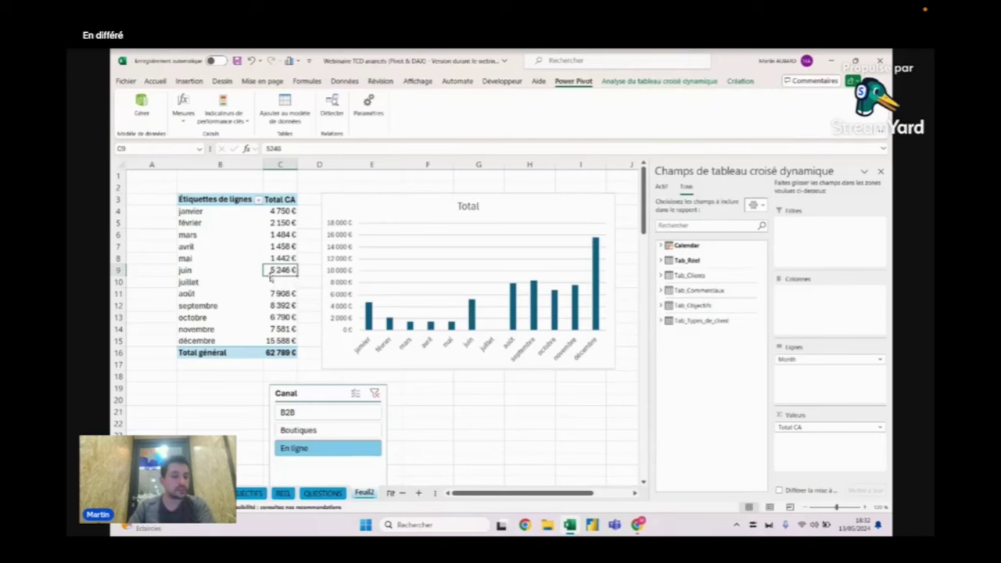
{"action": "left_click", "coordinate": [280, 285]}
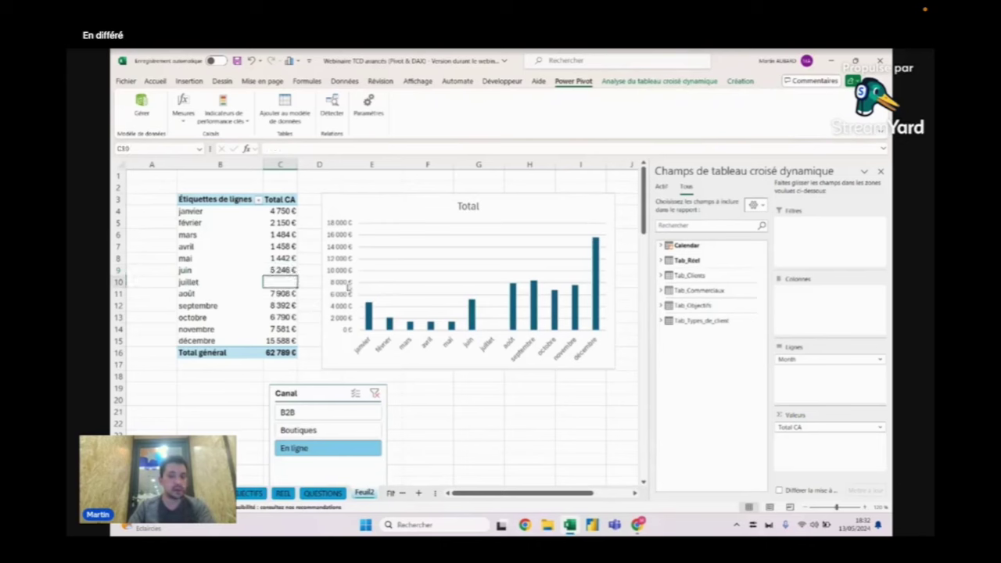
{"action": "left_click", "coordinate": [430, 201]}
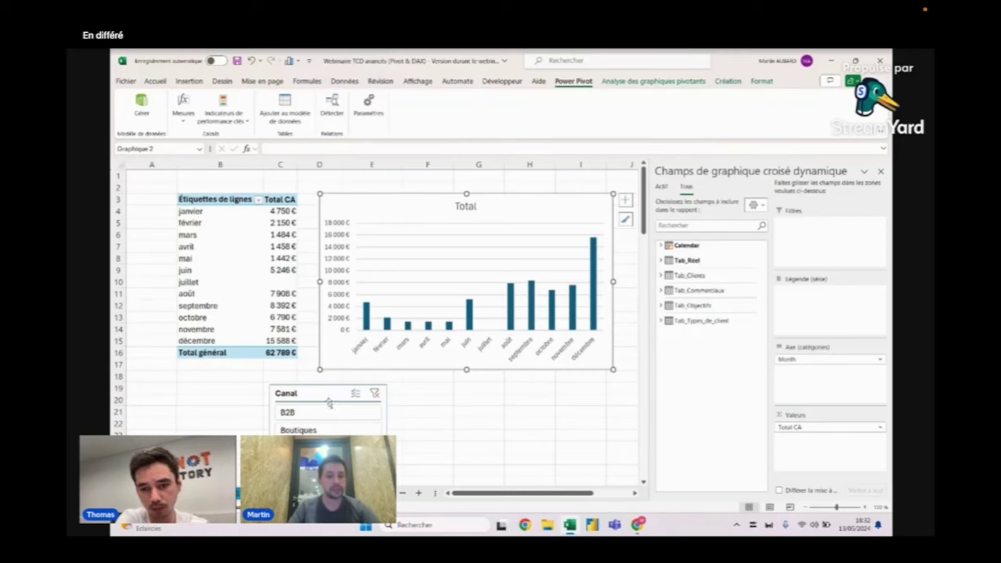
Step: Tick question #06 on the QUESTIONS sheet, then return to the pivot sheet
{"action": "key", "text": "ctrl+Page_Up"}
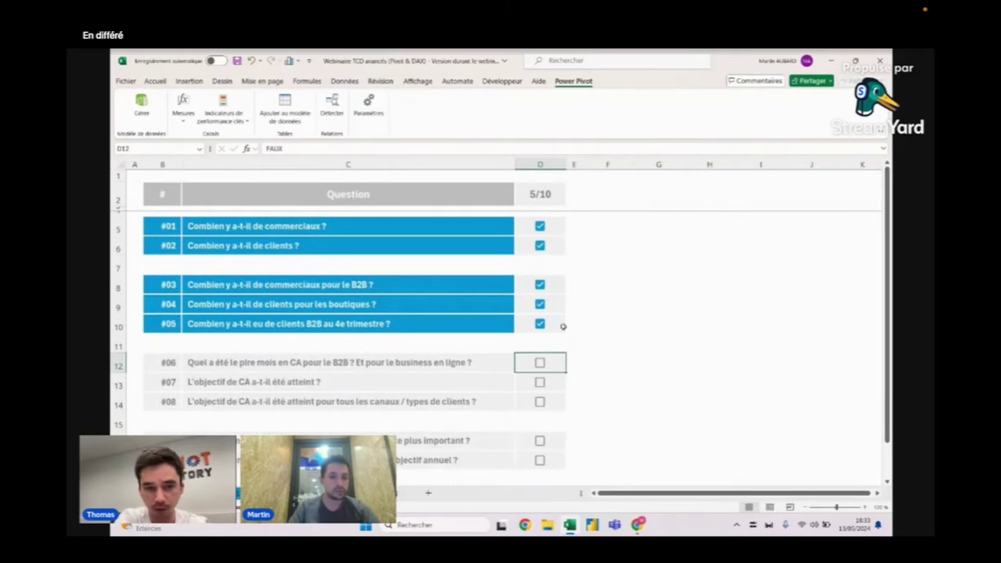
{"action": "left_click", "coordinate": [539, 362]}
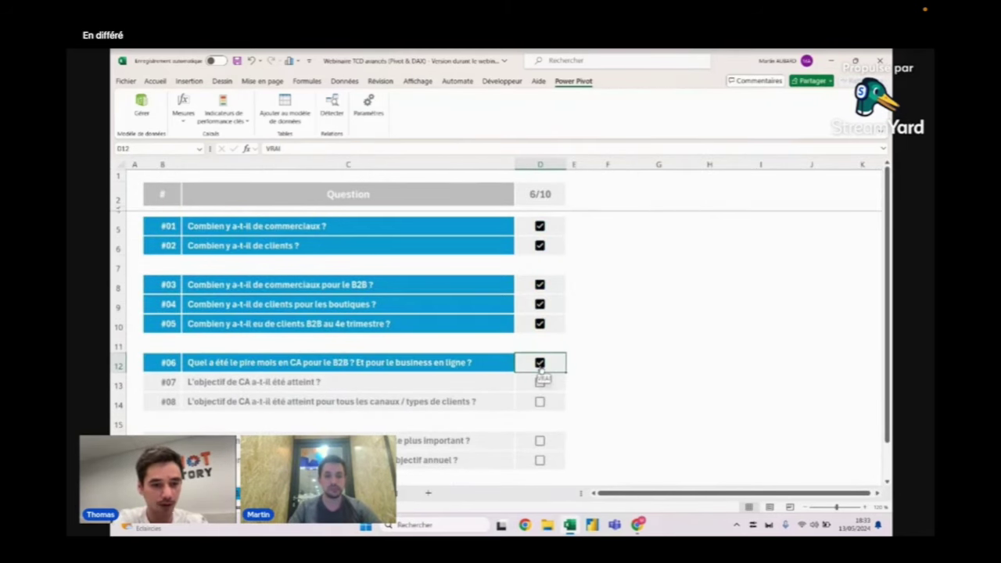
{"action": "left_click", "coordinate": [587, 239]}
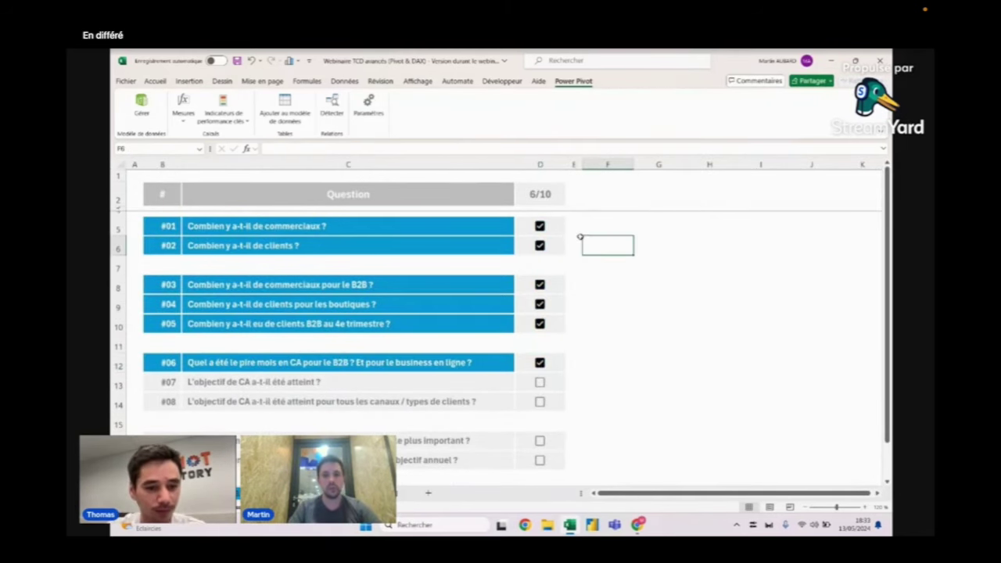
{"action": "left_click", "coordinate": [542, 368]}
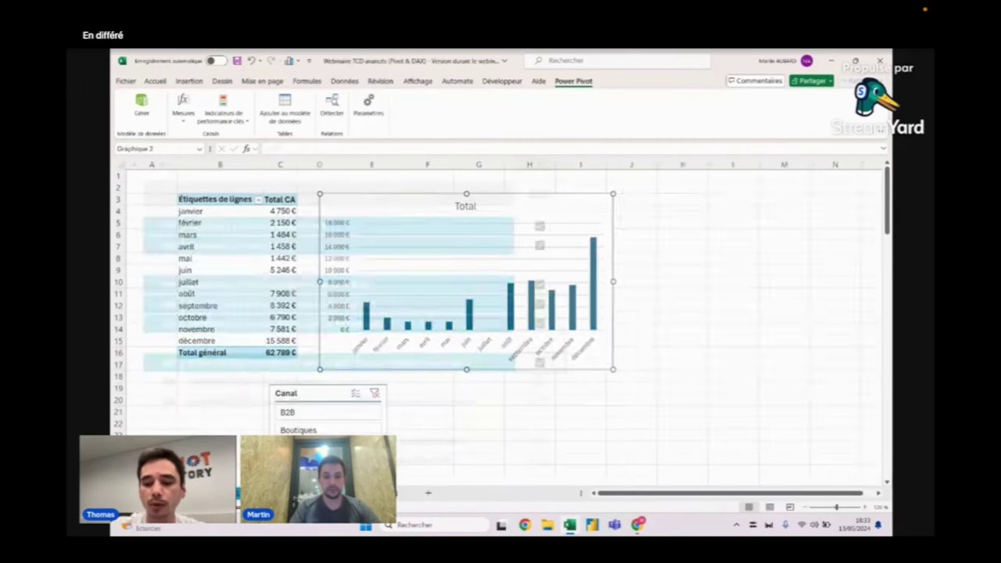
{"action": "key", "text": "ctrl+Page_Down"}
Step: In PivotTable Options, make empty pivot cells display 'Lapin'
{"action": "left_click", "coordinate": [280, 258]}
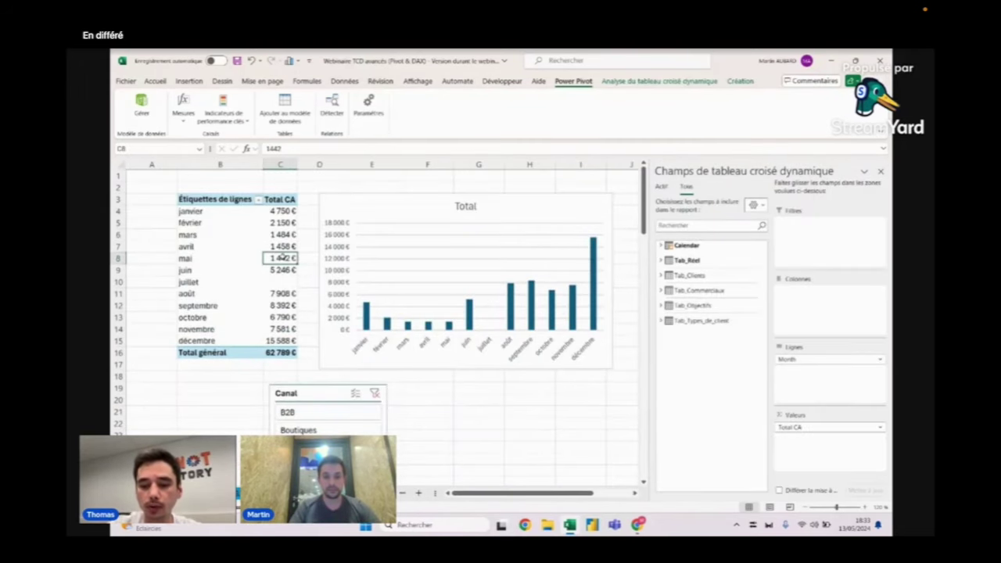
{"action": "right_click", "coordinate": [283, 257]}
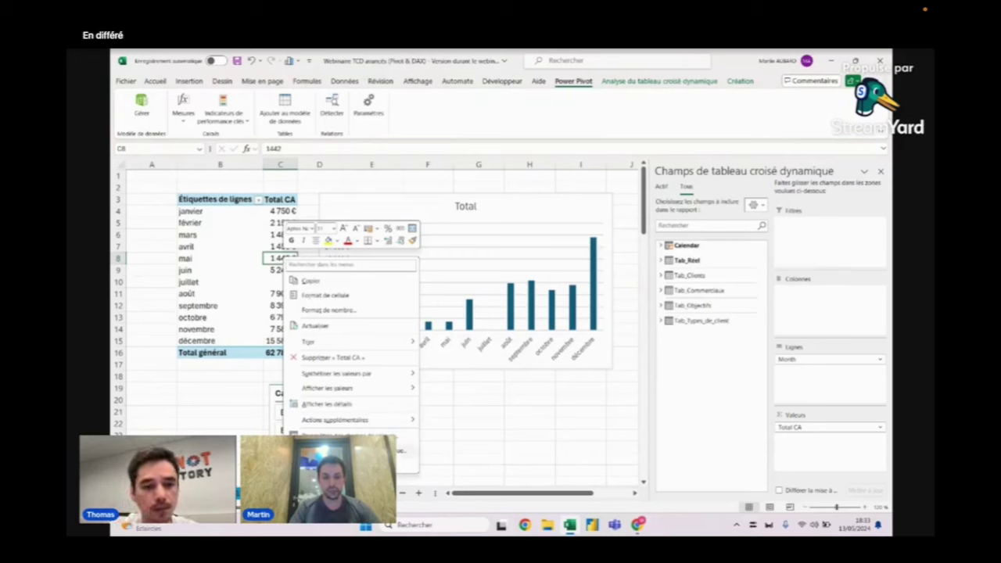
{"action": "key", "text": "Escape"}
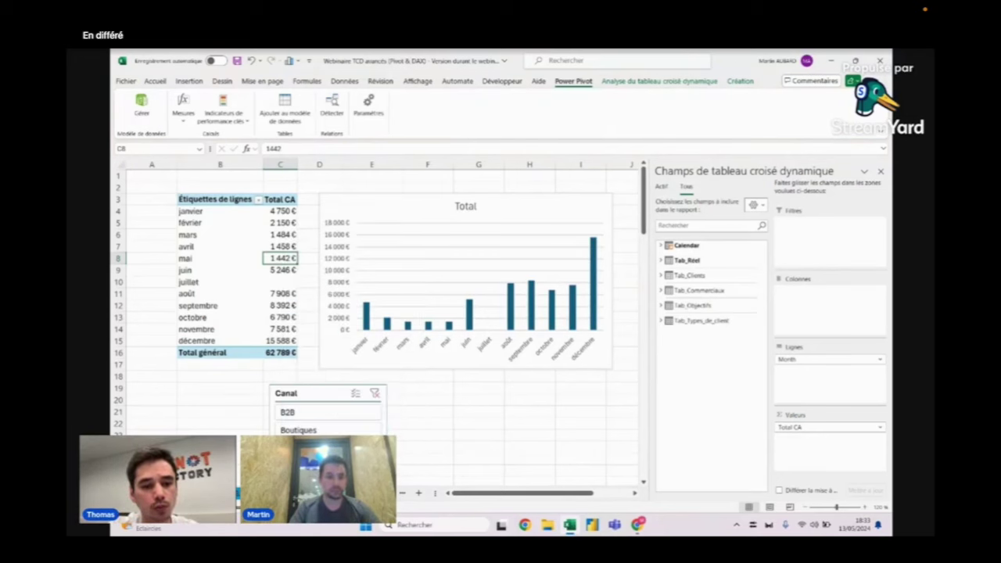
{"action": "right_click", "coordinate": [278, 263]}
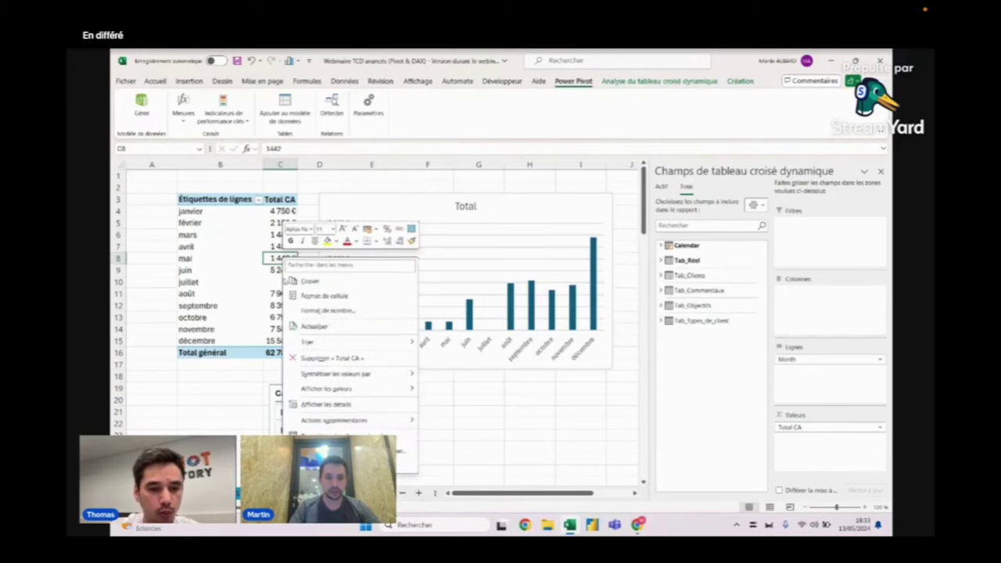
{"action": "left_click", "coordinate": [304, 422]}
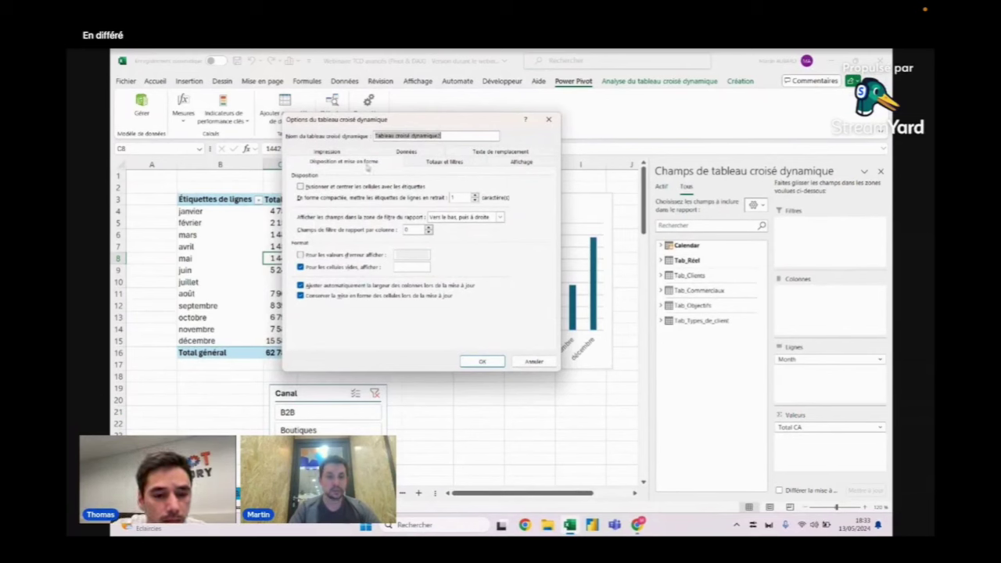
{"action": "left_click", "coordinate": [397, 269]}
{"action": "type", "text": "Lapin"}
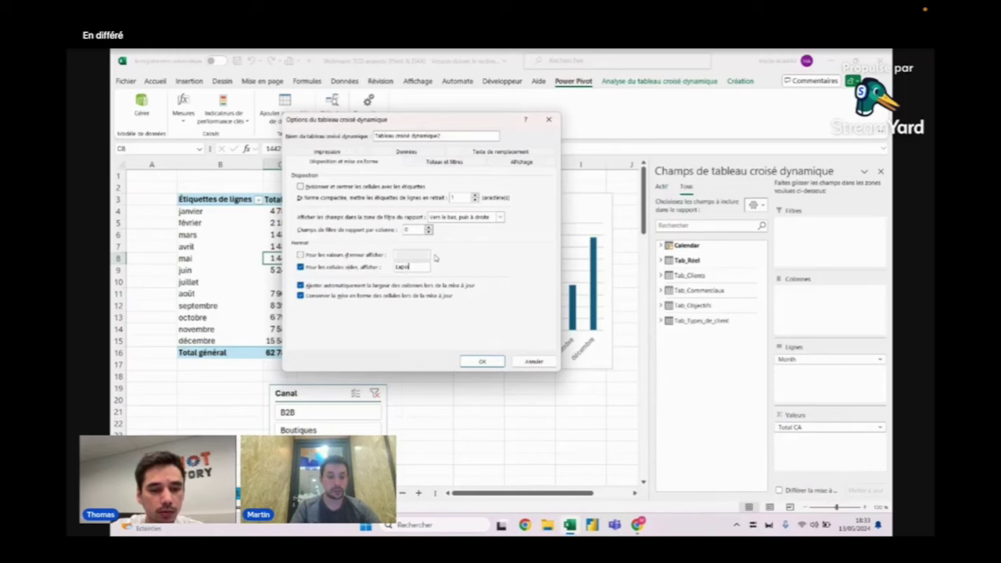
{"action": "left_click", "coordinate": [497, 364]}
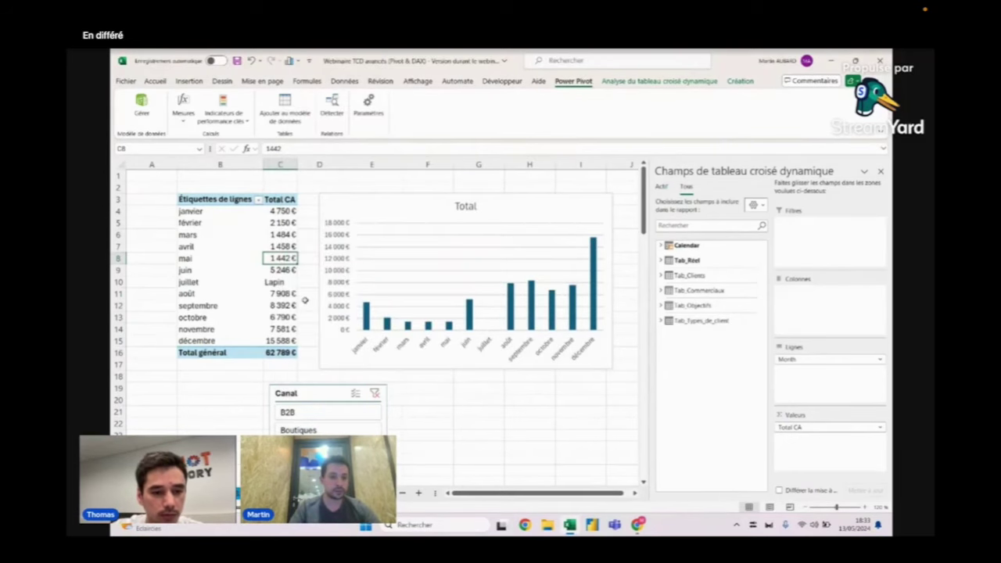
Step: Change the empty-cell display text from 'Lapin' to 0 so juillet reads 0 €
{"action": "left_click", "coordinate": [280, 281]}
{"action": "right_click", "coordinate": [274, 283]}
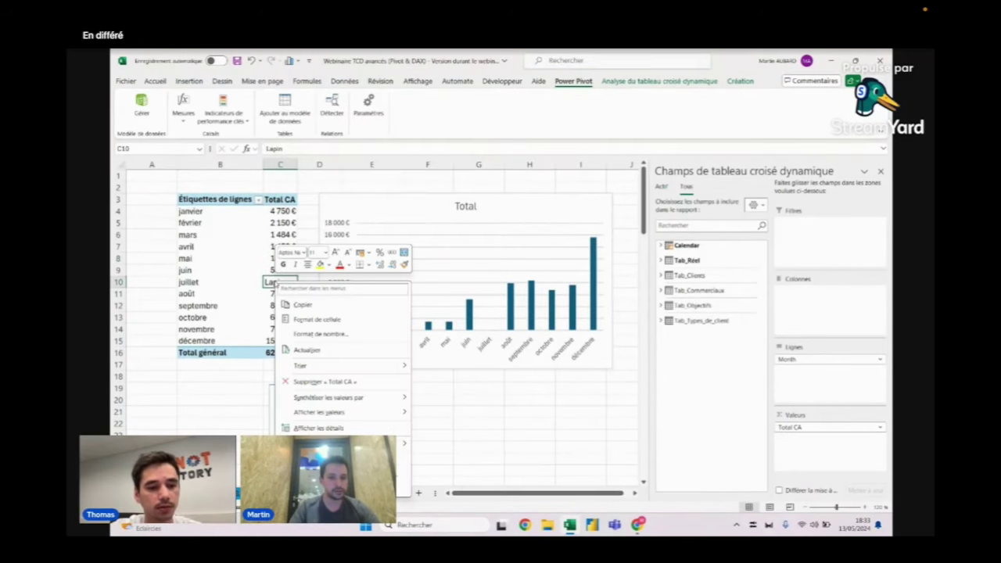
{"action": "left_click", "coordinate": [328, 458]}
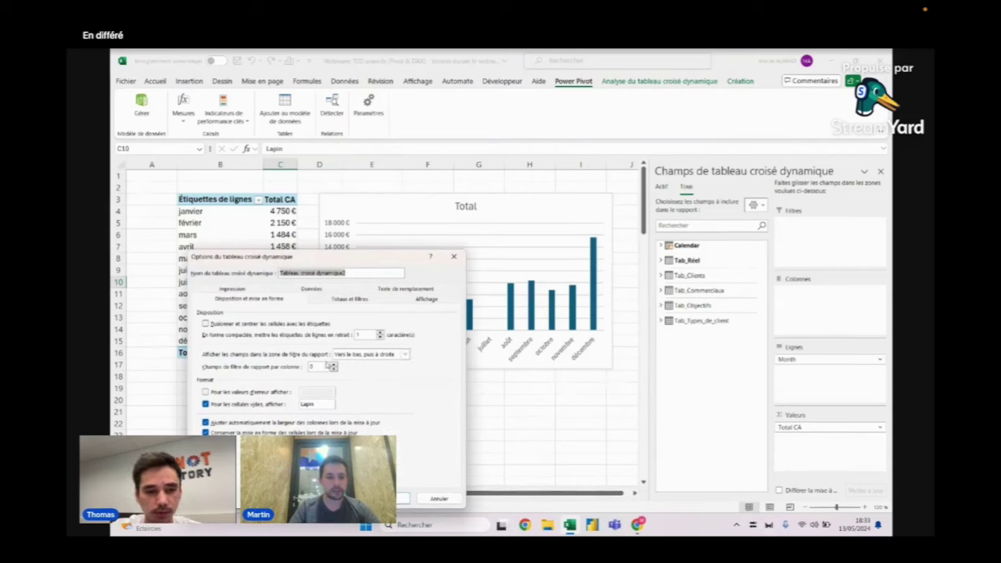
{"action": "double_click", "coordinate": [317, 405]}
{"action": "type", "text": "0"}
{"action": "key", "text": "Return"}
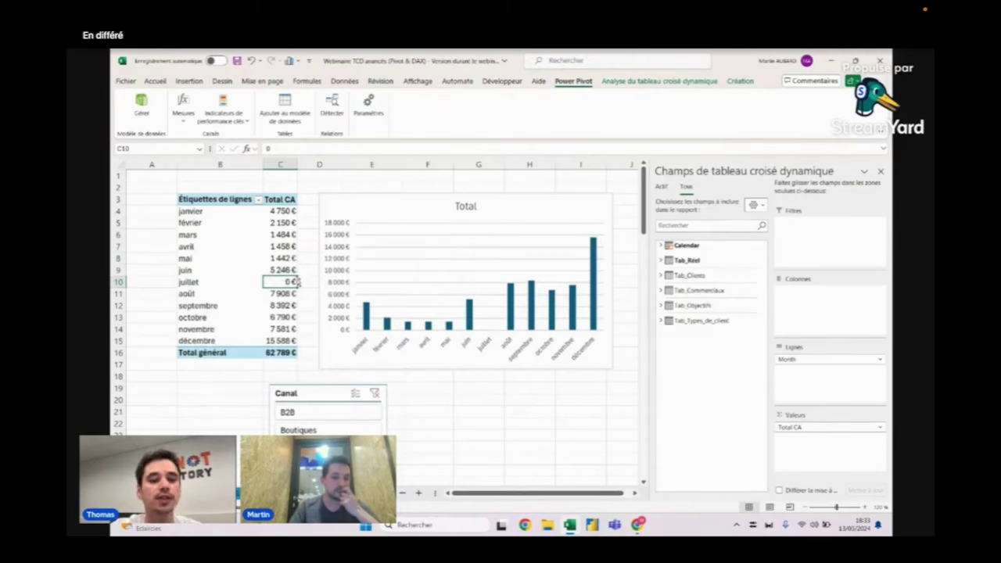
{"action": "mouse_move", "coordinate": [290, 282]}
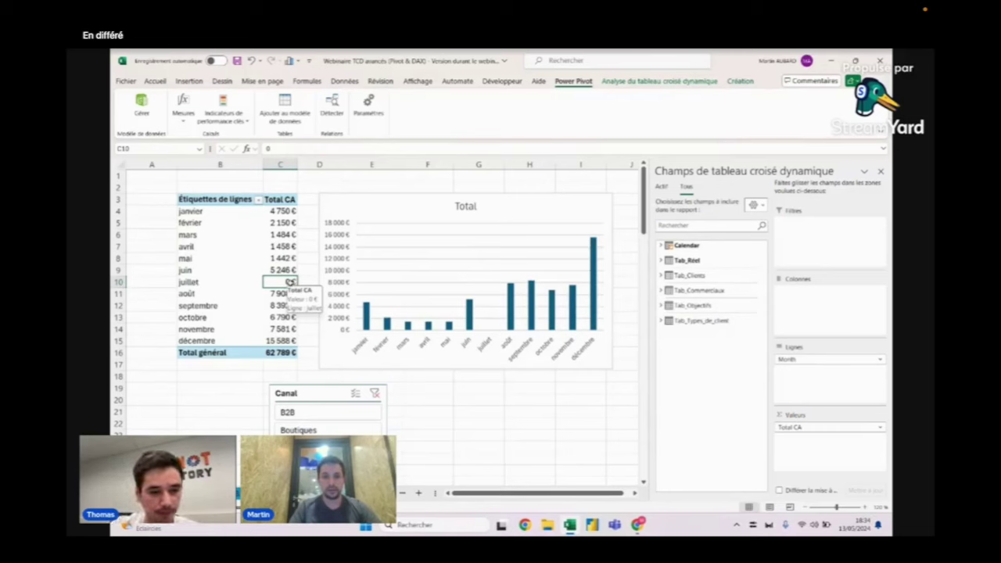
Step: Cycle the Canal slicer through B2B, Boutiques, all channels and B2B, ending on En ligne
{"action": "left_click", "coordinate": [352, 413]}
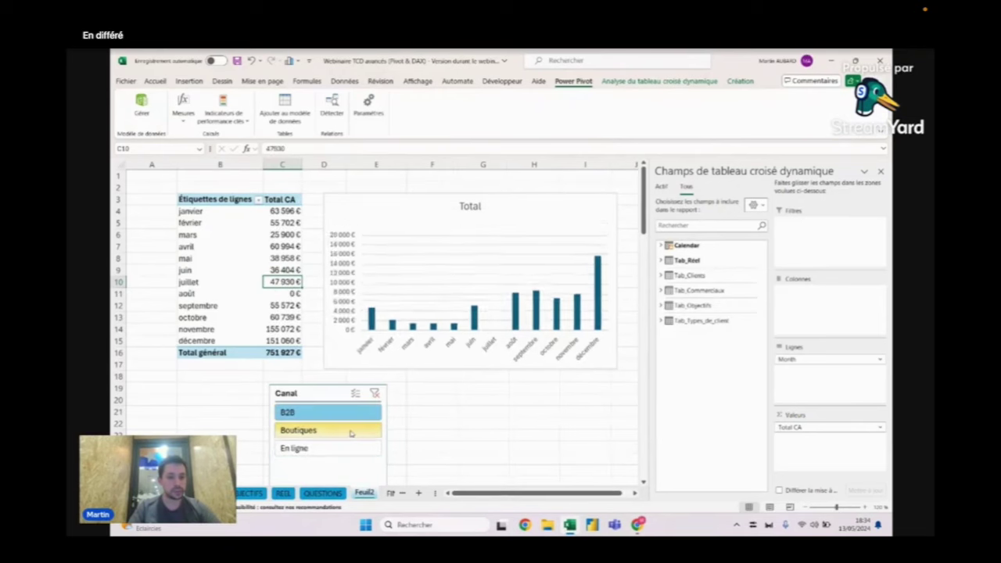
{"action": "left_click", "coordinate": [350, 432]}
{"action": "left_click", "coordinate": [374, 393]}
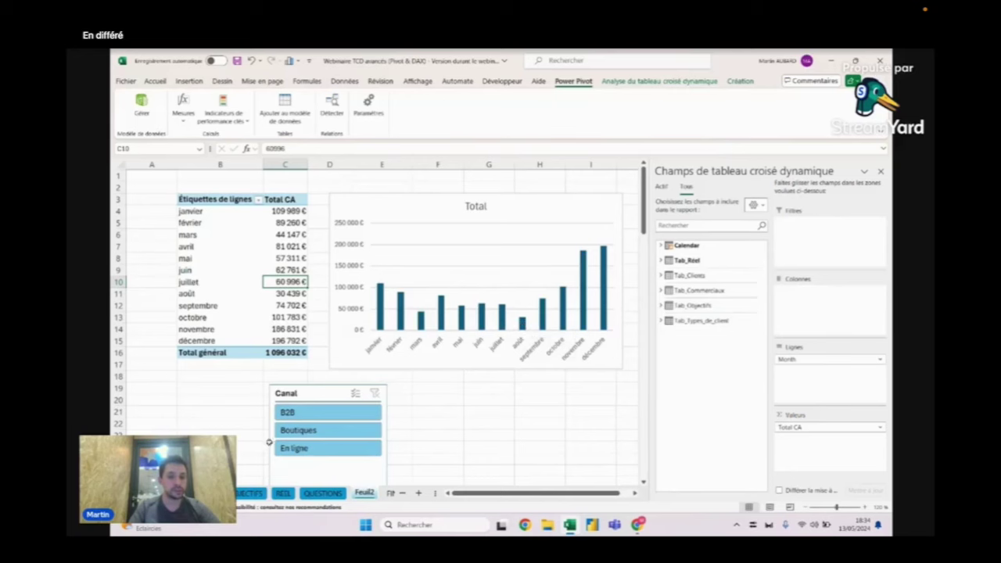
{"action": "left_click", "coordinate": [308, 411]}
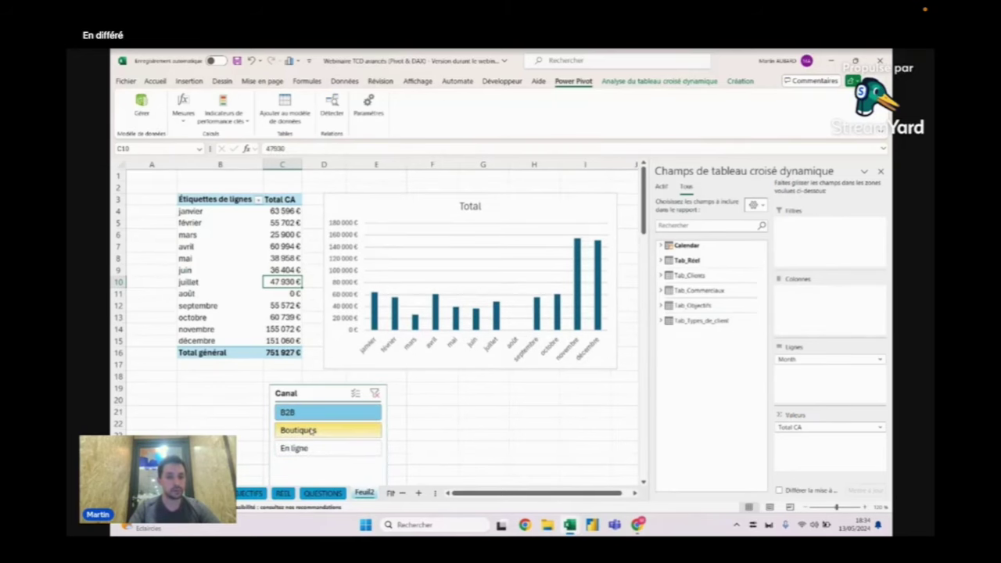
{"action": "left_click", "coordinate": [301, 448]}
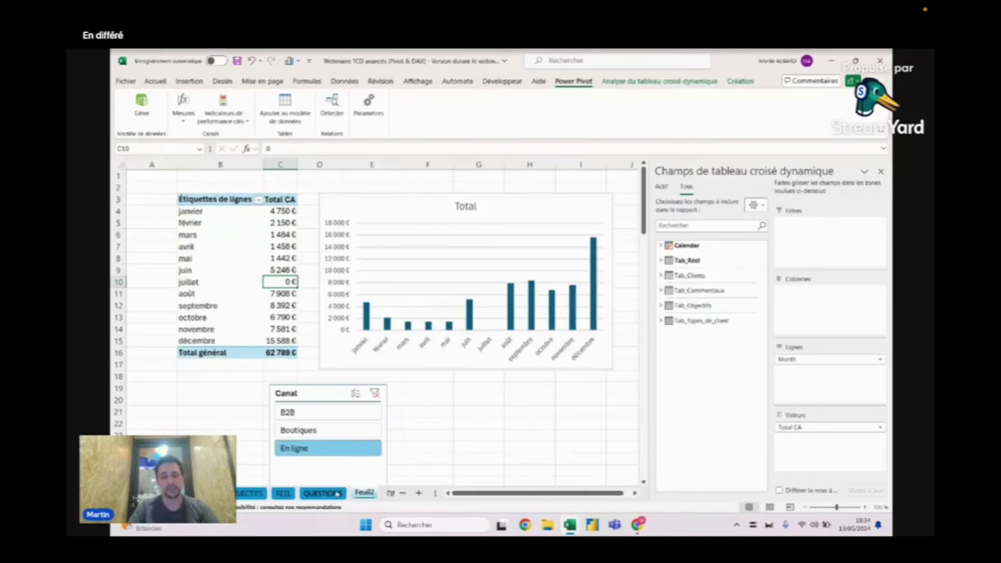
Step: Review question #07 and the REEL sales data, then move to the OBJECTIFS targets sheet
{"action": "left_click", "coordinate": [337, 493]}
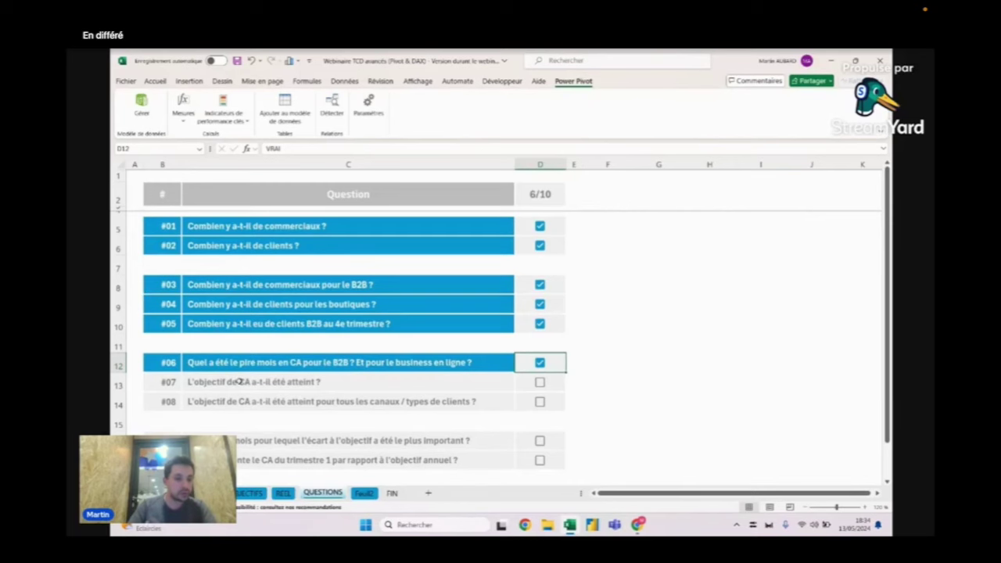
{"action": "left_click", "coordinate": [239, 381]}
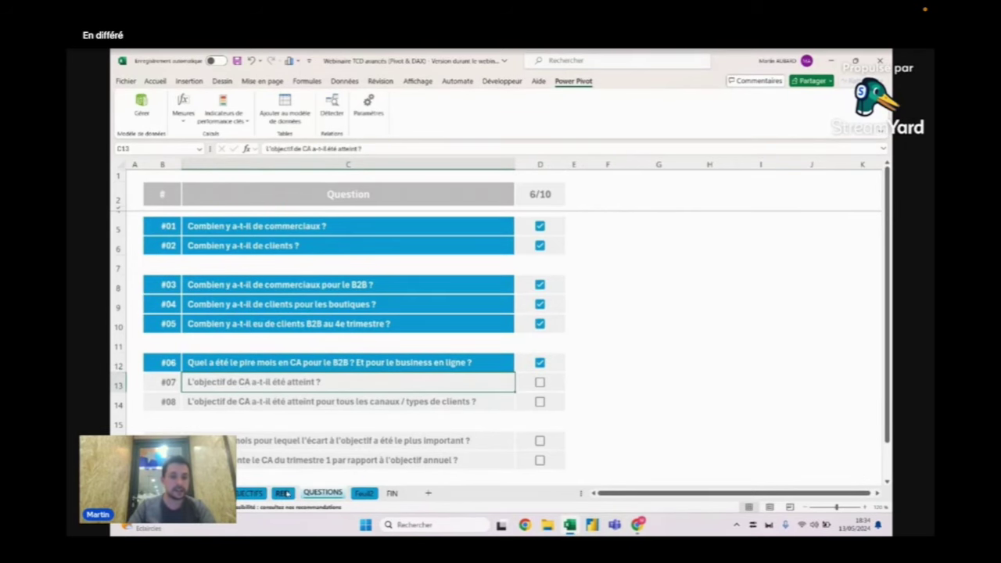
{"action": "left_click", "coordinate": [284, 494]}
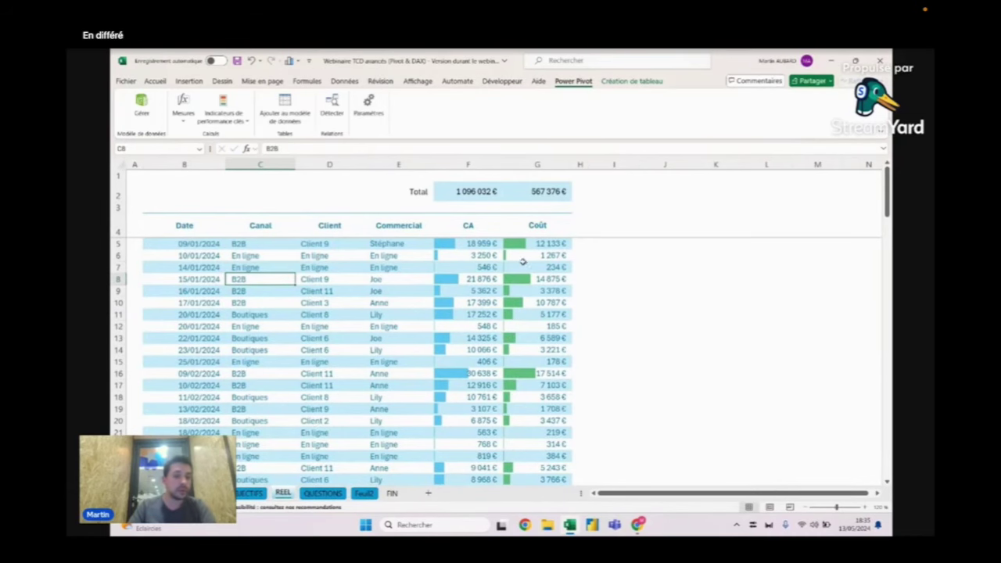
{"action": "left_click", "coordinate": [488, 243]}
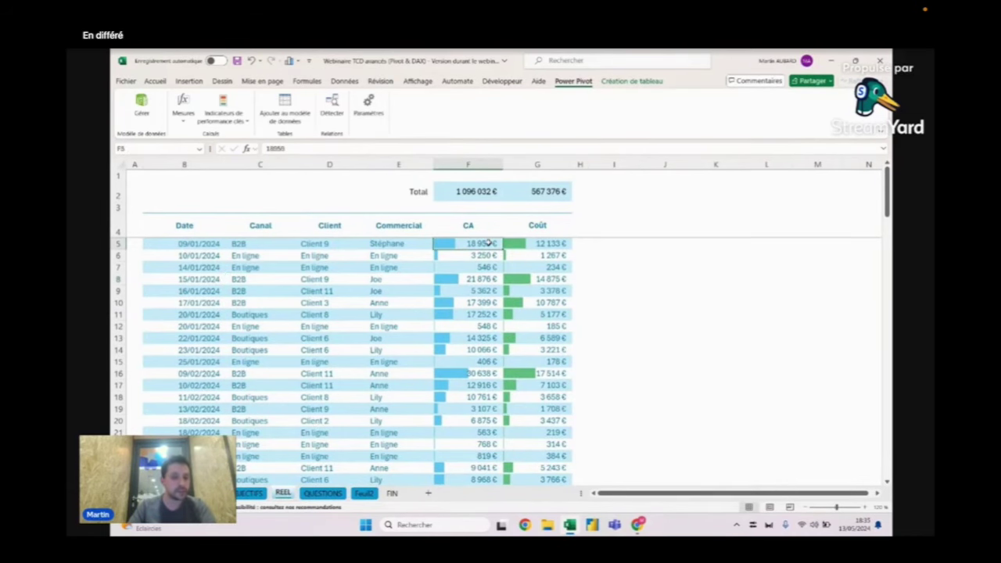
{"action": "key", "text": "ctrl+Page_Up"}
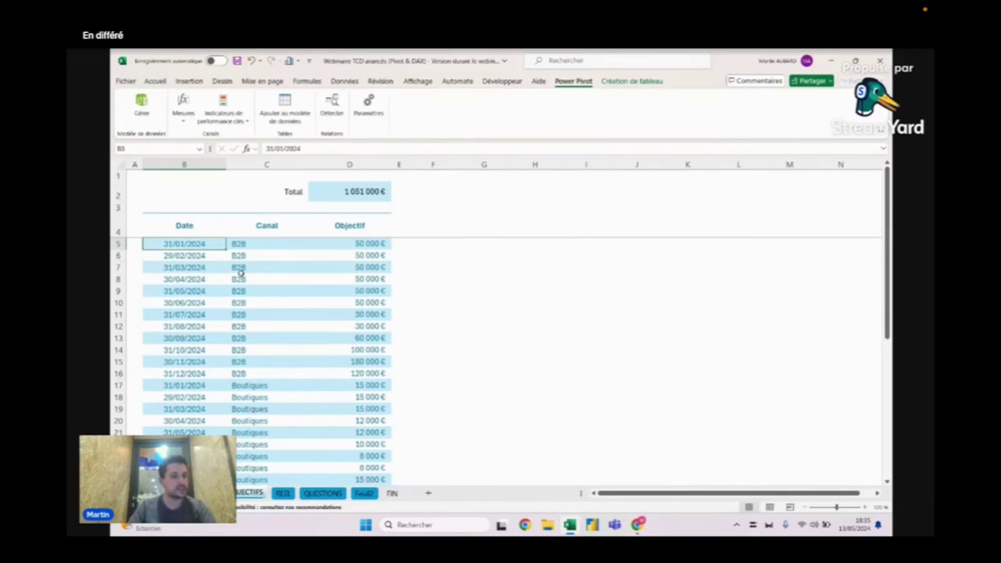
{"action": "left_click", "coordinate": [278, 263]}
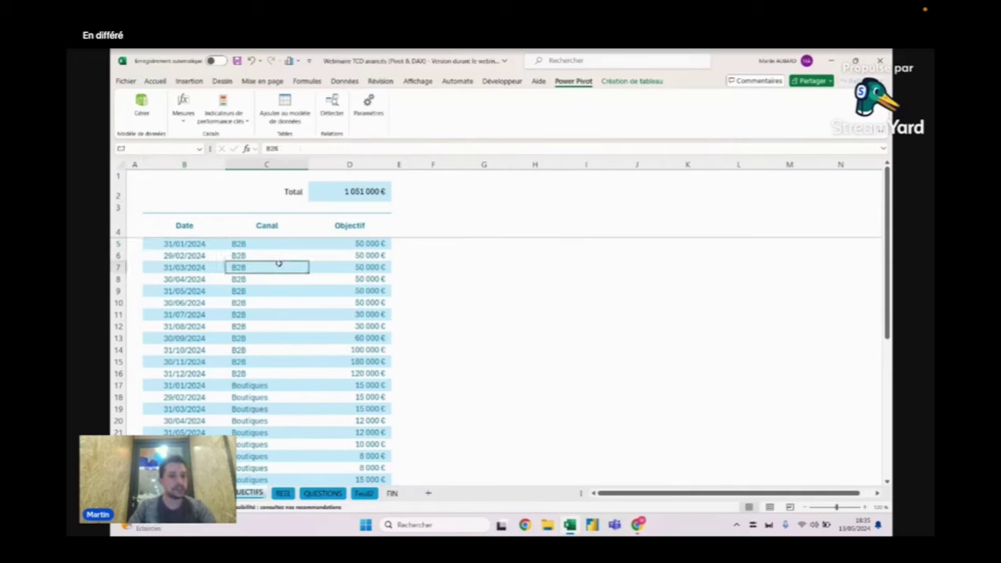
{"action": "left_click_drag", "start_coordinate": [197, 243], "coordinate": [353, 373]}
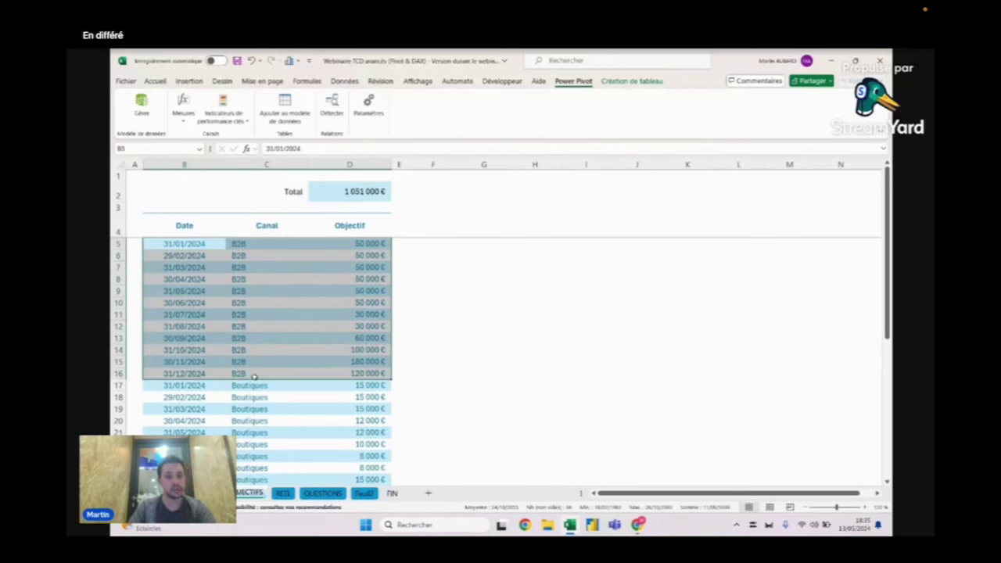
{"action": "scroll", "coordinate": [267, 368], "scroll_direction": "down", "scroll_amount": 3}
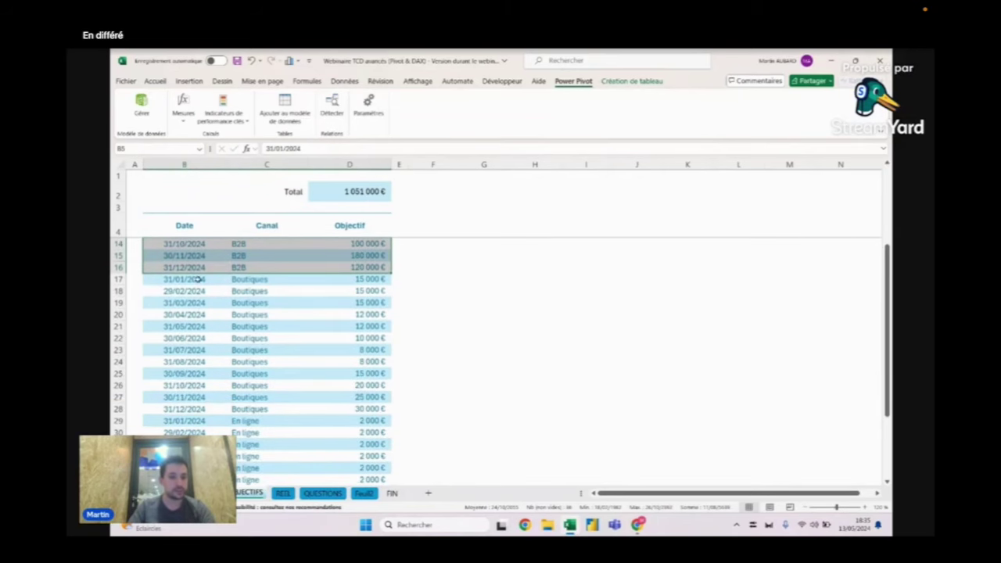
{"action": "left_click_drag", "start_coordinate": [195, 279], "coordinate": [370, 409]}
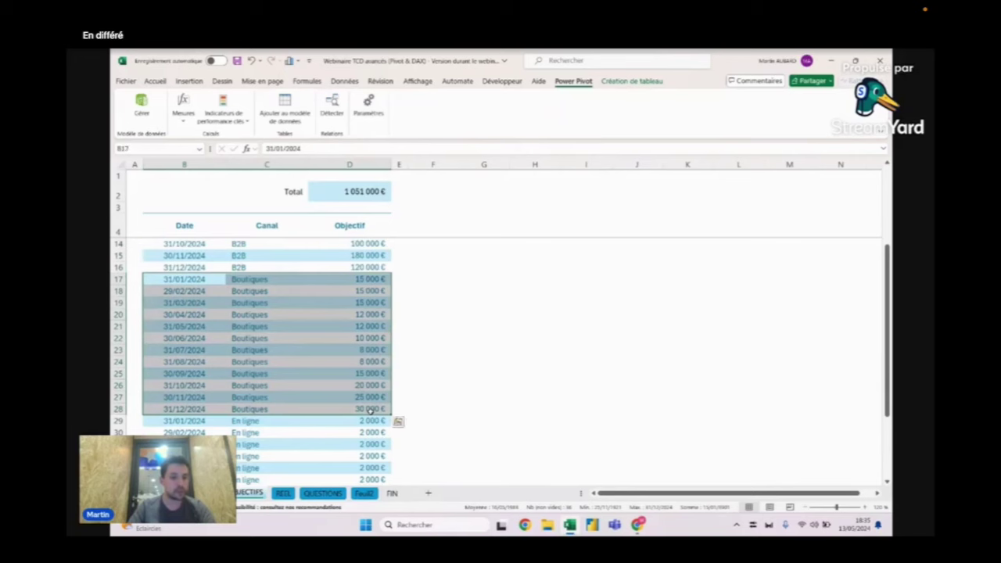
{"action": "scroll", "coordinate": [363, 408], "scroll_direction": "down", "scroll_amount": 3}
{"action": "left_click_drag", "start_coordinate": [178, 312], "coordinate": [369, 444]}
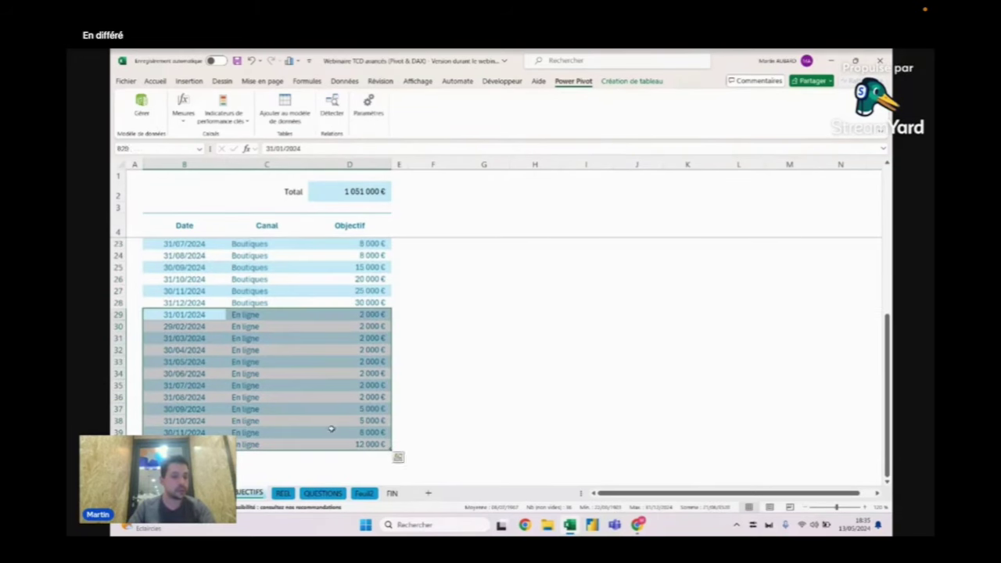
{"action": "scroll", "coordinate": [333, 422], "scroll_direction": "up", "scroll_amount": 6}
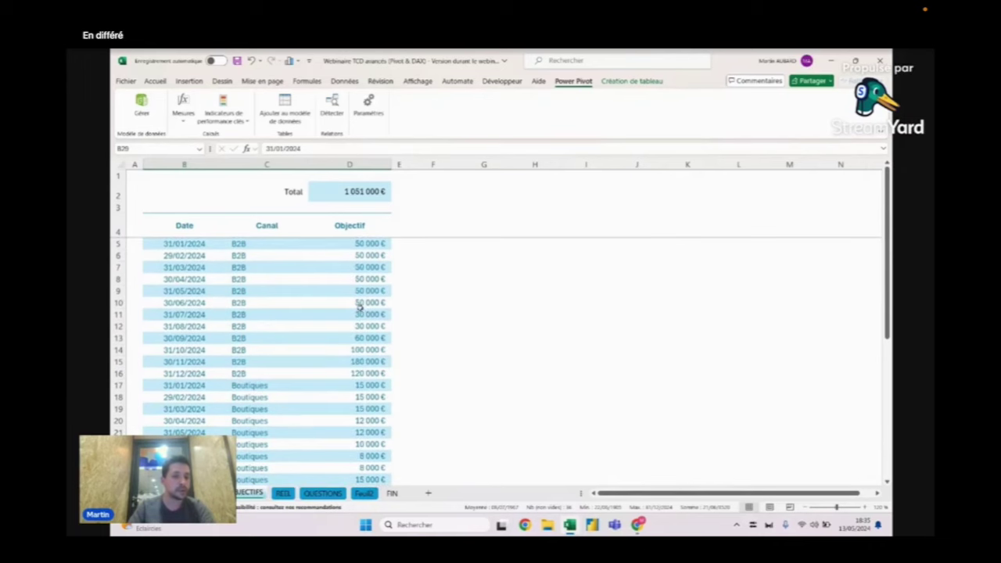
{"action": "mouse_move", "coordinate": [371, 243]}
{"action": "left_mouse_down"}
{"action": "mouse_move", "coordinate": [378, 383]}
{"action": "mouse_move", "coordinate": [367, 374]}
{"action": "left_mouse_up"}
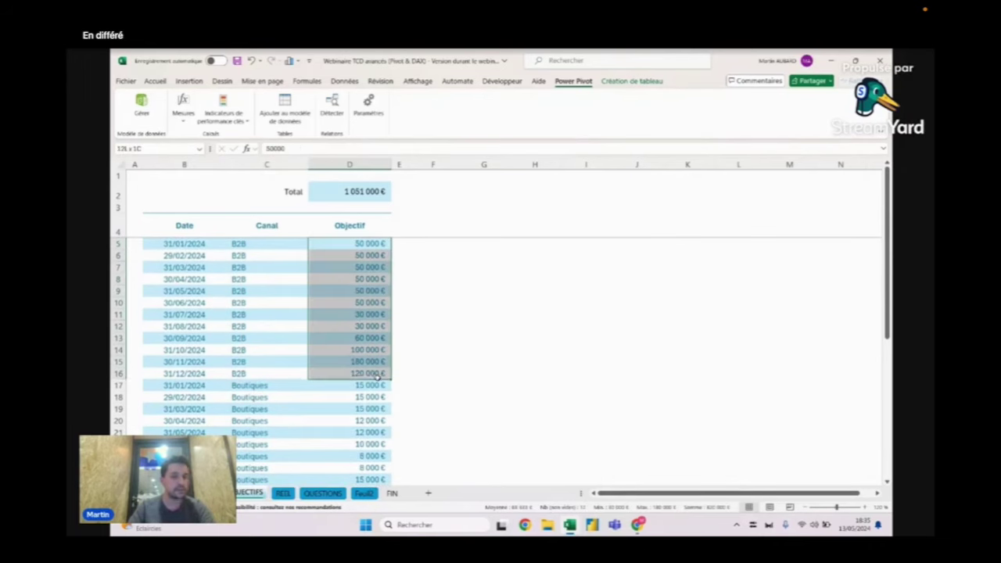
{"action": "scroll", "coordinate": [365, 364], "scroll_direction": "down", "scroll_amount": 4}
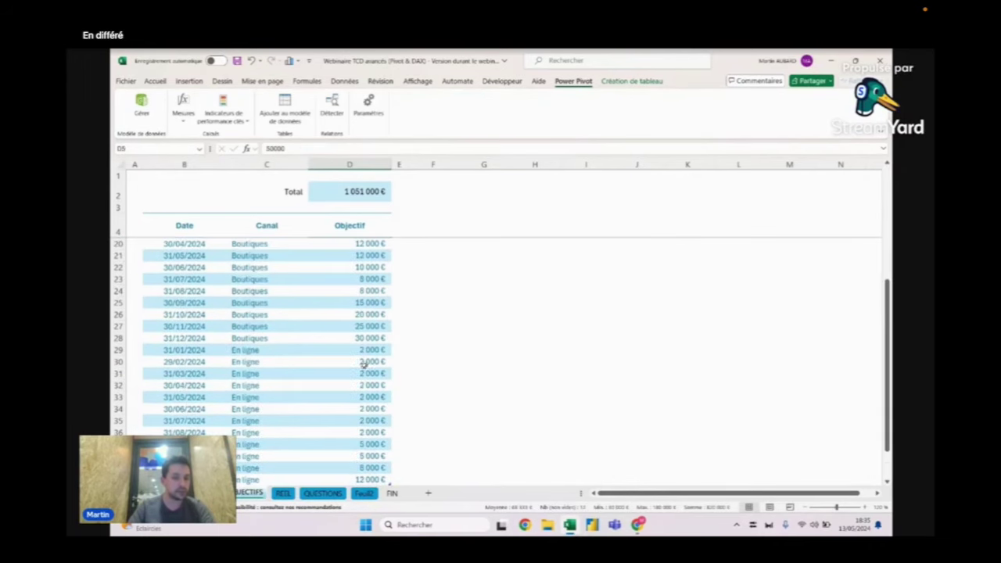
{"action": "scroll", "coordinate": [365, 364], "scroll_direction": "down", "scroll_amount": 3}
{"action": "scroll", "coordinate": [367, 368], "scroll_direction": "down", "scroll_amount": 1}
{"action": "mouse_move", "coordinate": [369, 373]}
{"action": "left_mouse_down"}
{"action": "mouse_move", "coordinate": [372, 363]}
{"action": "mouse_move", "coordinate": [372, 373]}
{"action": "left_mouse_up"}
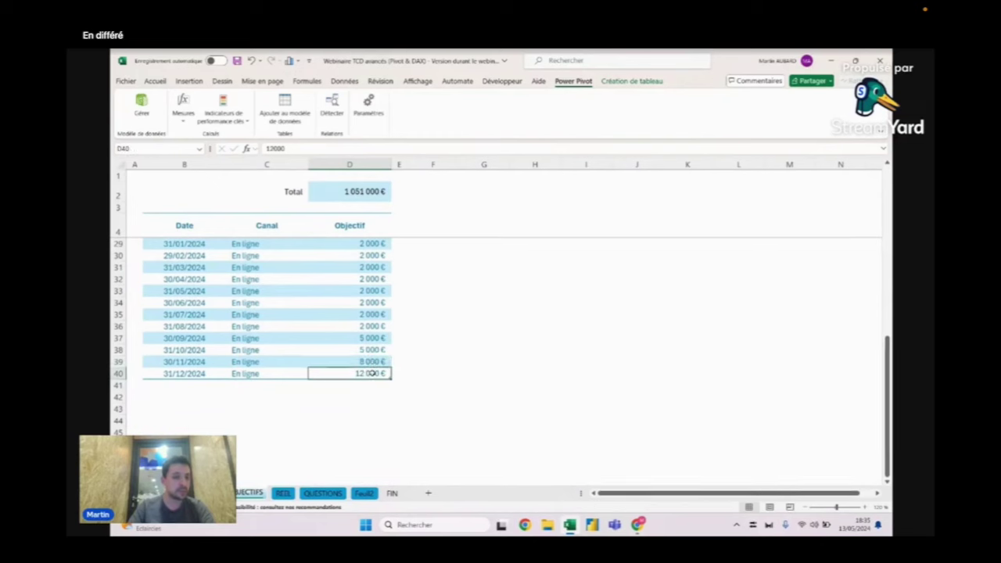
{"action": "scroll", "coordinate": [371, 360], "scroll_direction": "up", "scroll_amount": 4}
{"action": "scroll", "coordinate": [371, 360], "scroll_direction": "up", "scroll_amount": 3}
{"action": "scroll", "coordinate": [371, 360], "scroll_direction": "up", "scroll_amount": 1}
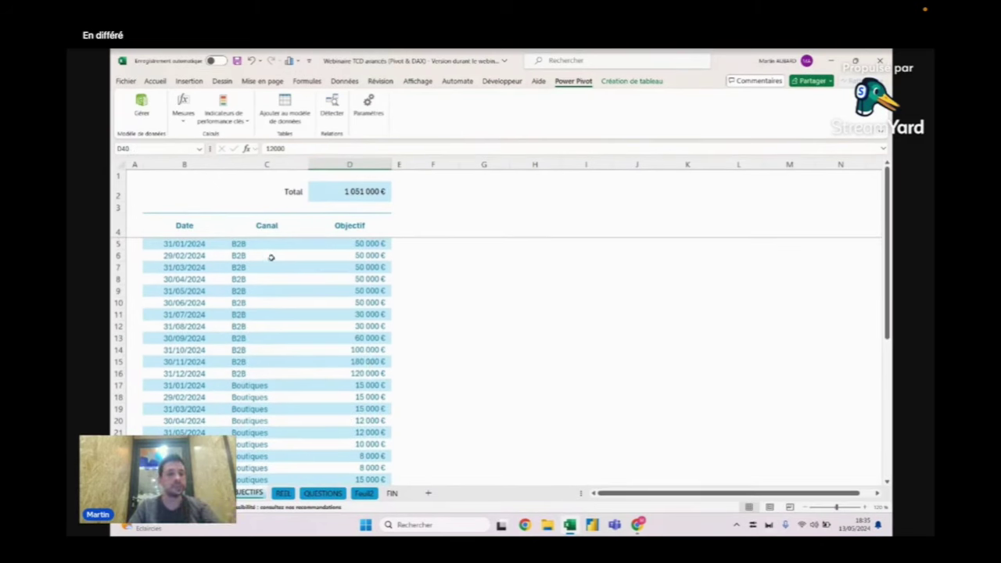
{"action": "left_click", "coordinate": [280, 288]}
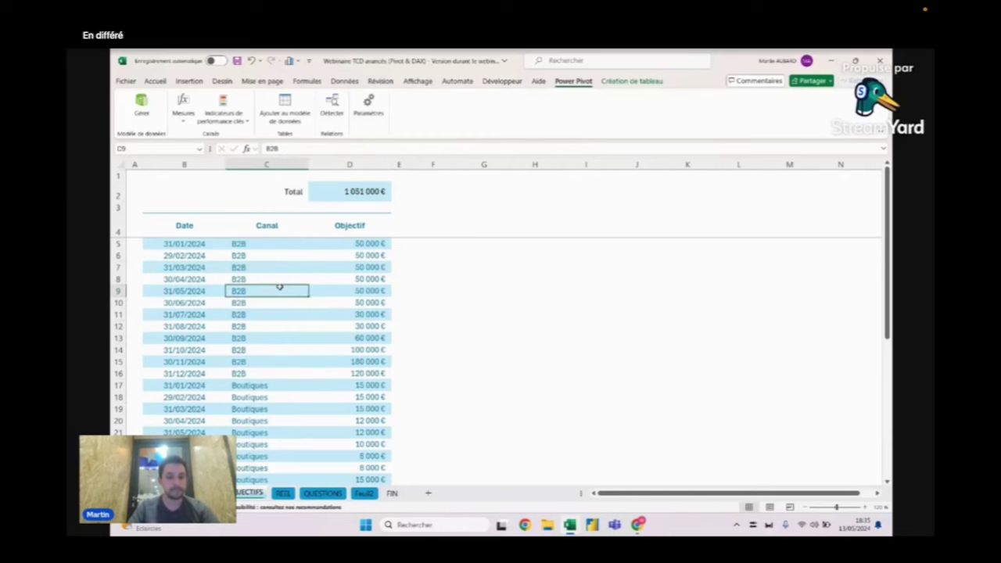
{"action": "left_click", "coordinate": [323, 493]}
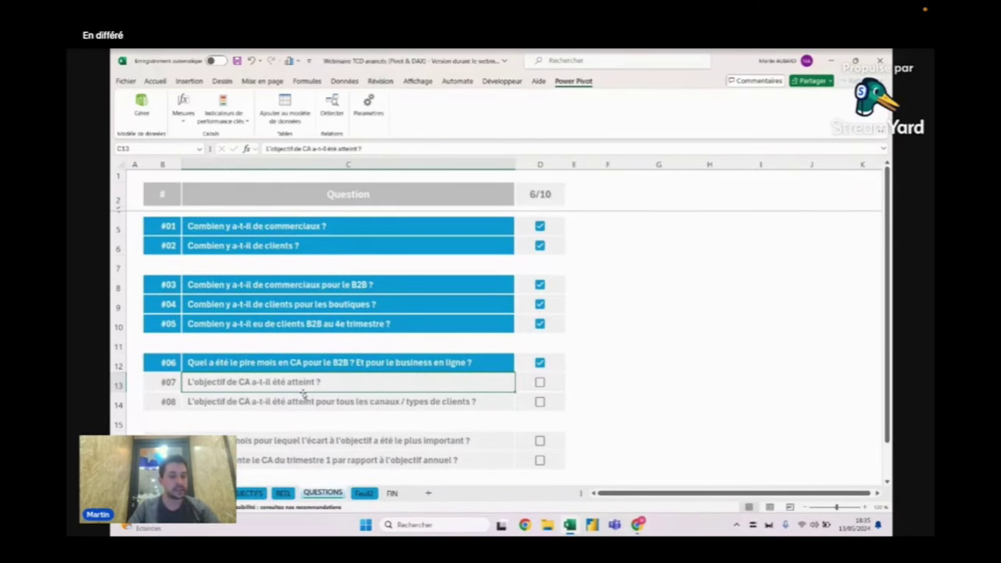
{"action": "left_click", "coordinate": [282, 493]}
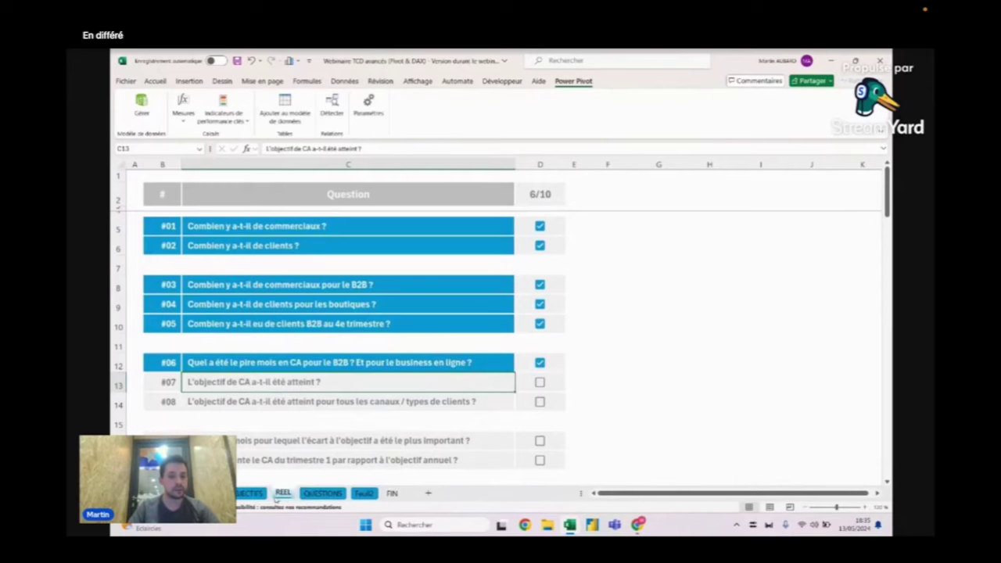
{"action": "left_click", "coordinate": [482, 189]}
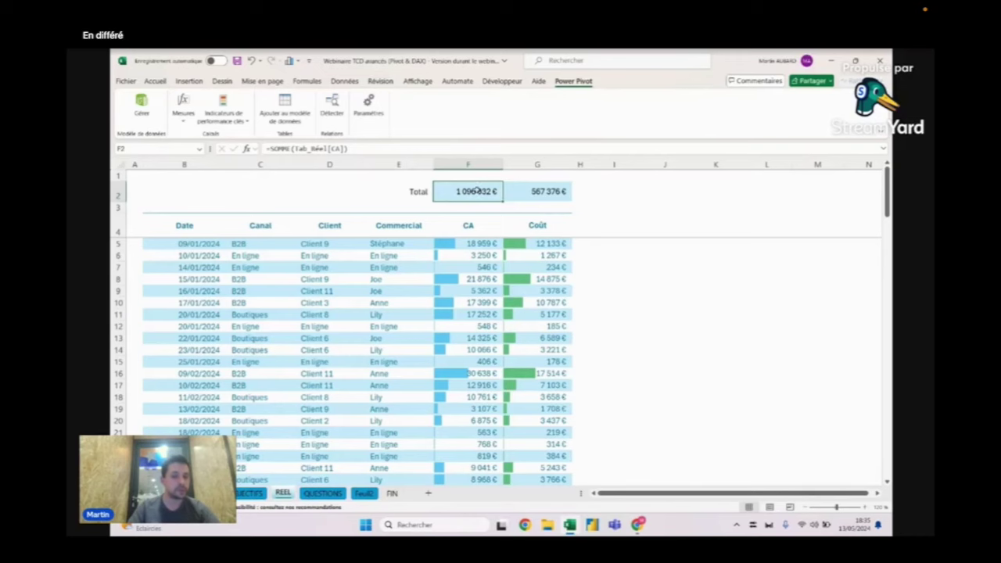
{"action": "left_click", "coordinate": [262, 498]}
{"action": "left_click", "coordinate": [376, 195]}
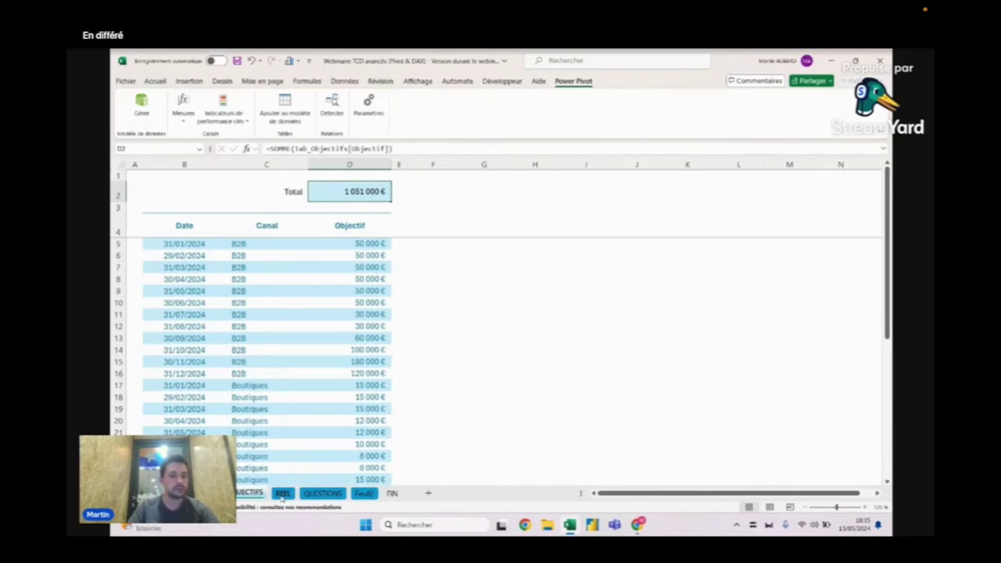
{"action": "left_click", "coordinate": [322, 493]}
{"action": "left_click", "coordinate": [330, 384]}
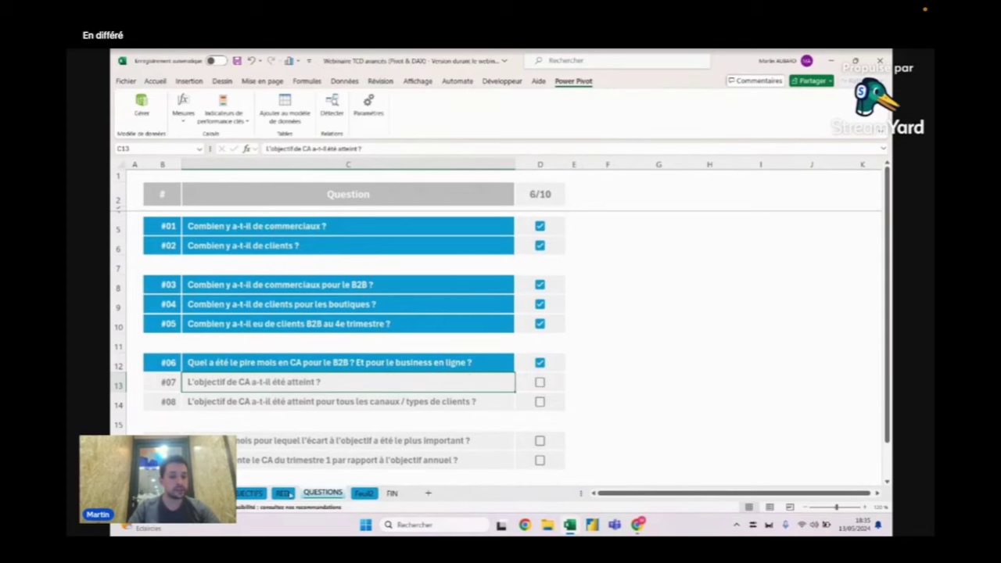
{"action": "left_click", "coordinate": [285, 493]}
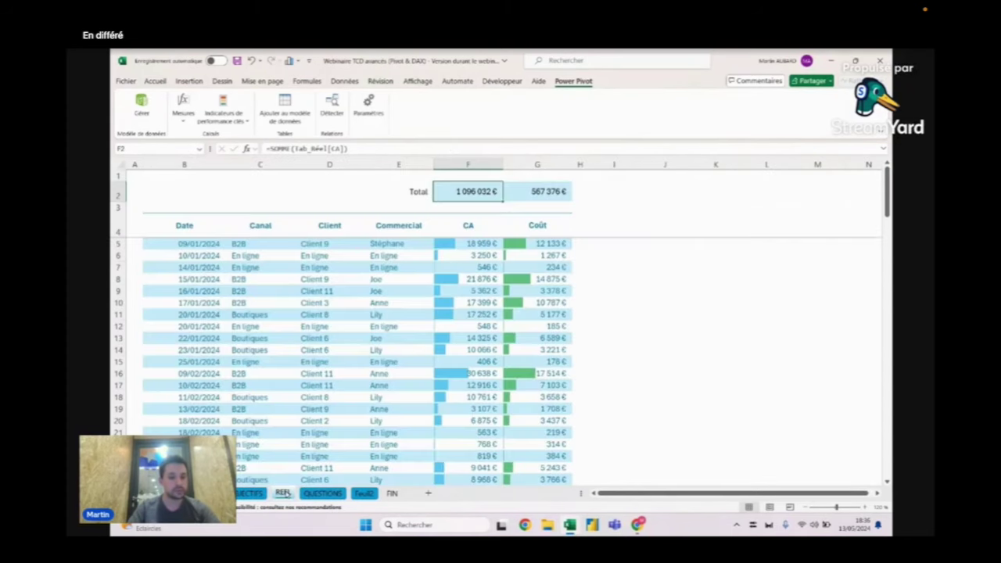
{"action": "left_click", "coordinate": [249, 493]}
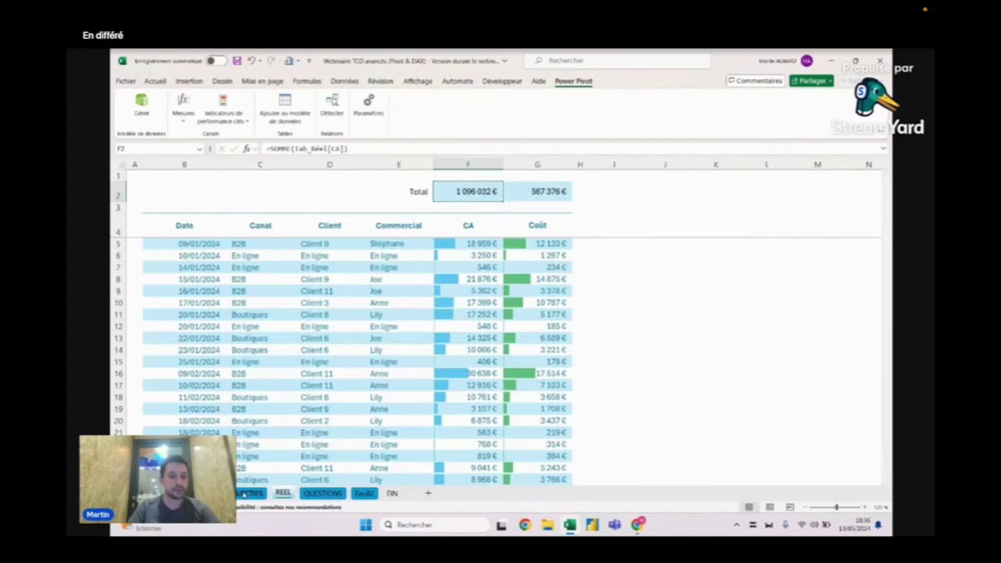
{"action": "left_click", "coordinate": [278, 324]}
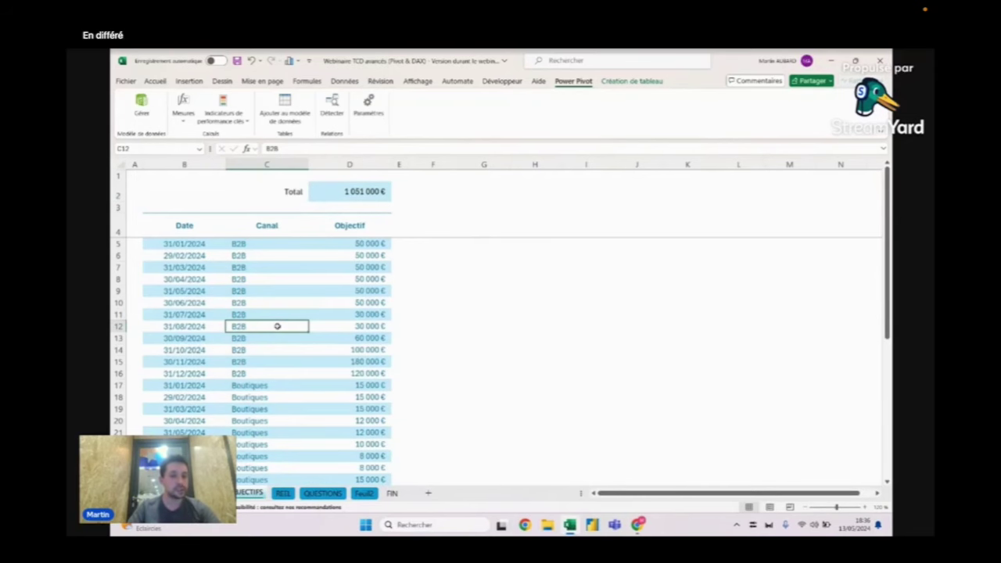
Step: Abandon a pivot table, then add the Date/Canal/Objectif objectives table to the data model
{"action": "left_click", "coordinate": [188, 82]}
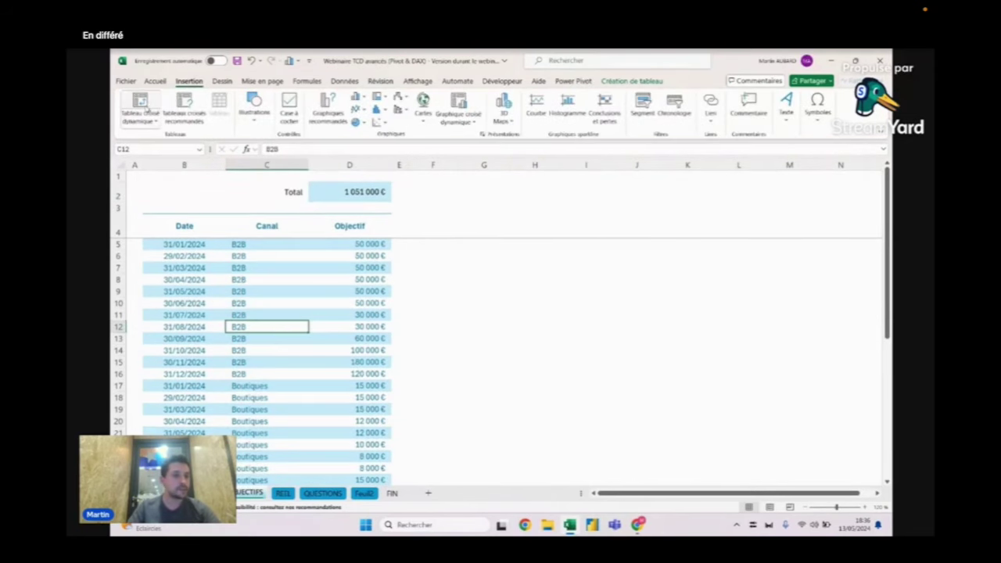
{"action": "left_click", "coordinate": [156, 105]}
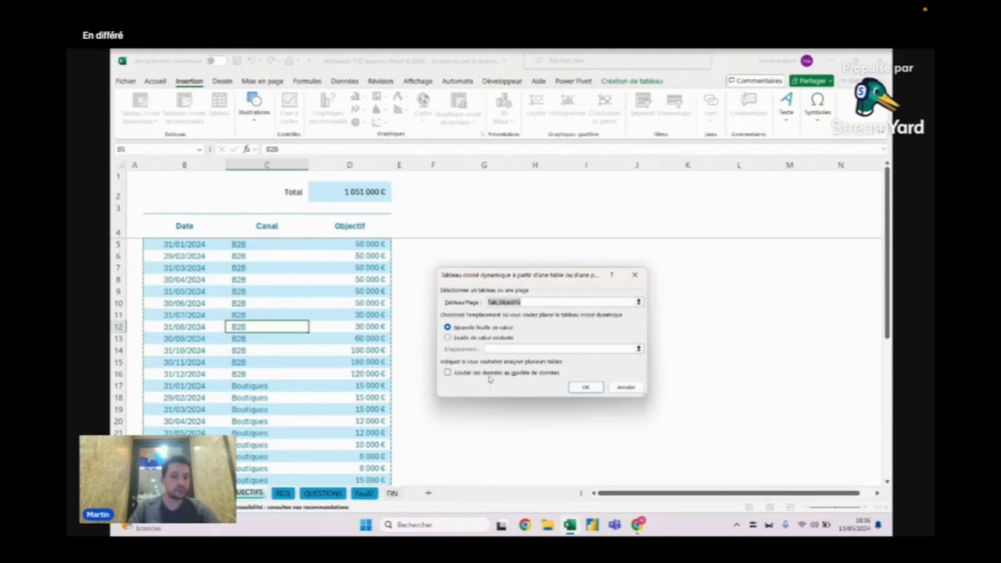
{"action": "key", "text": "Escape"}
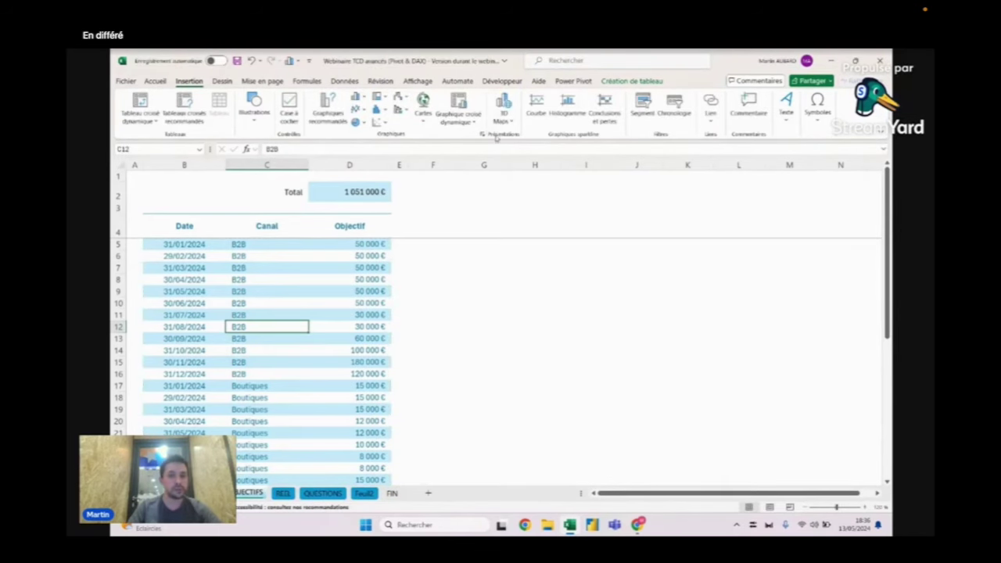
{"action": "left_click", "coordinate": [279, 289]}
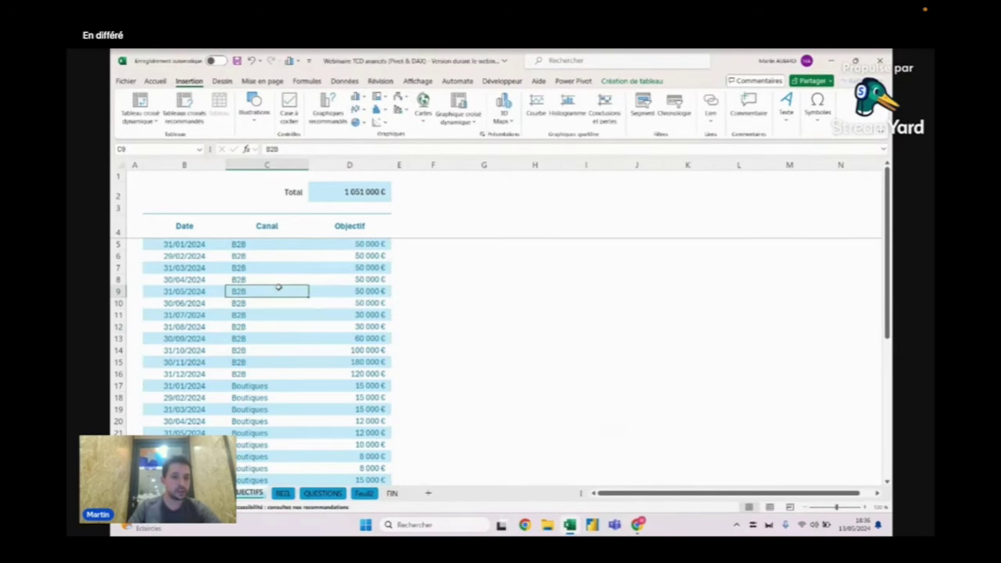
{"action": "left_click", "coordinate": [575, 81]}
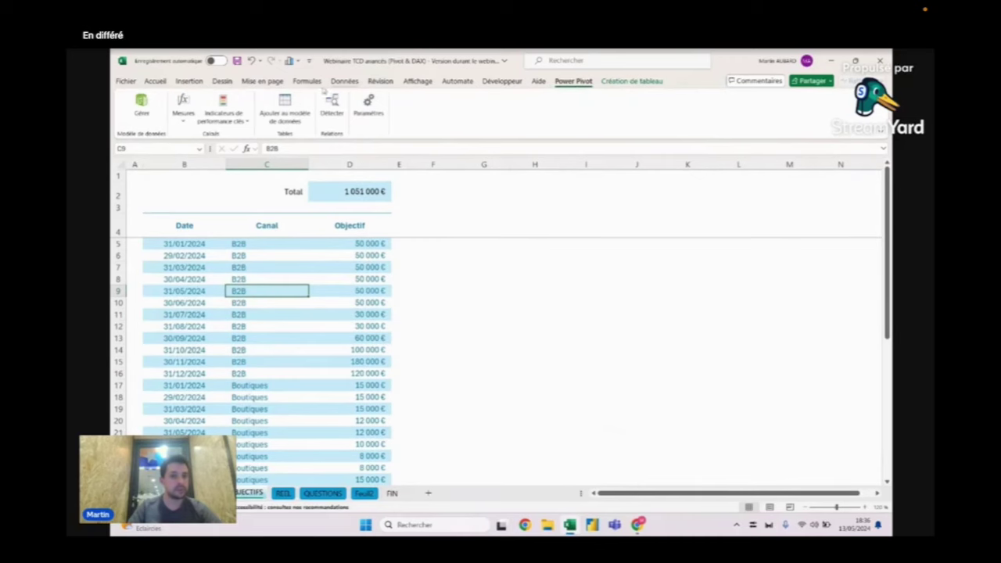
{"action": "left_click", "coordinate": [285, 106]}
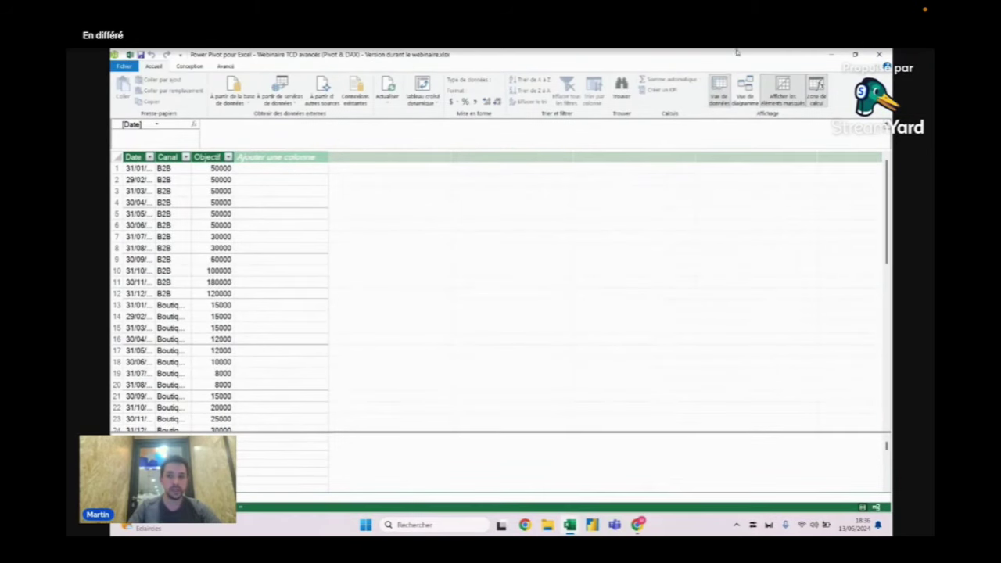
{"action": "left_click", "coordinate": [745, 89]}
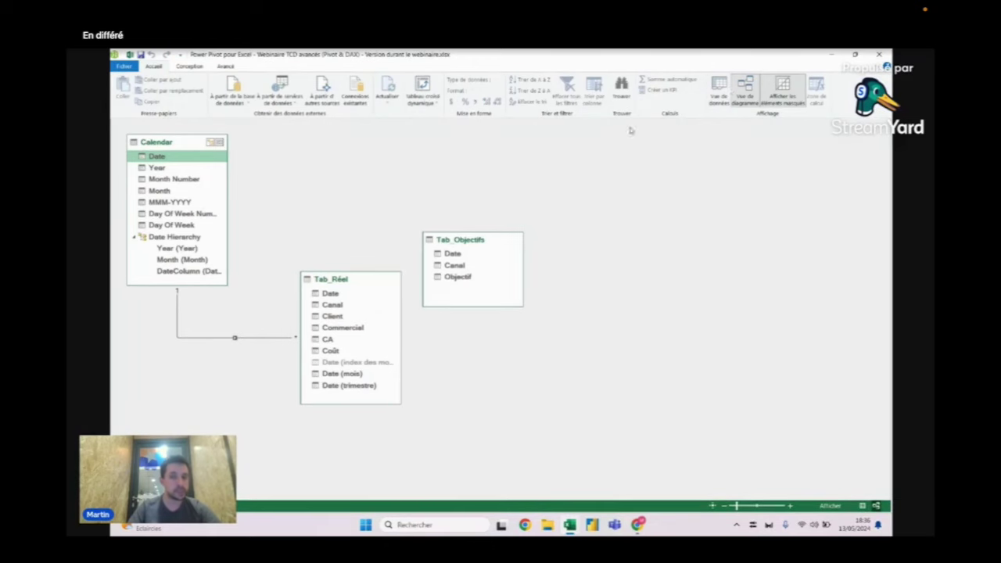
{"action": "left_click", "coordinate": [719, 88]}
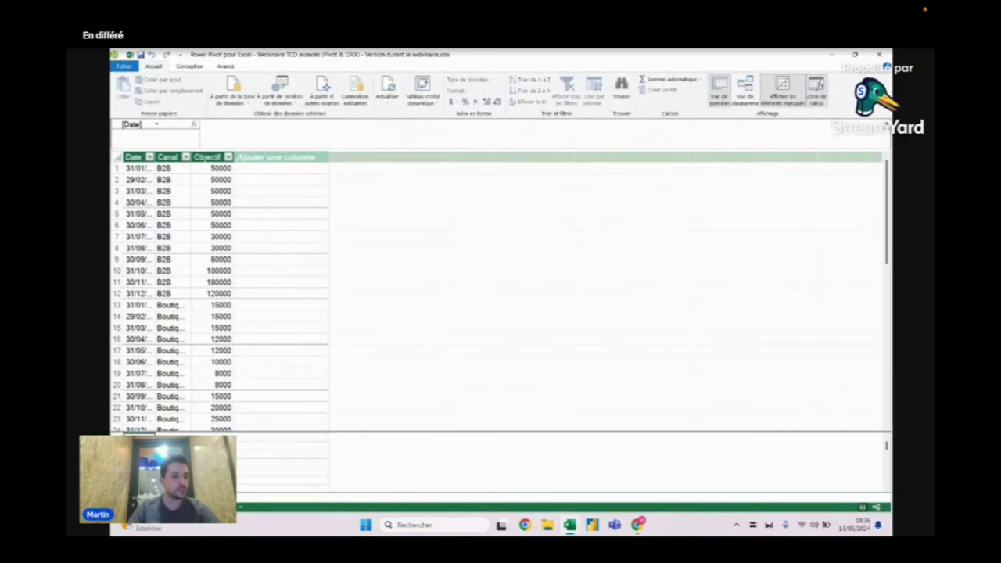
{"action": "key", "text": "ctrl+Page_Up"}
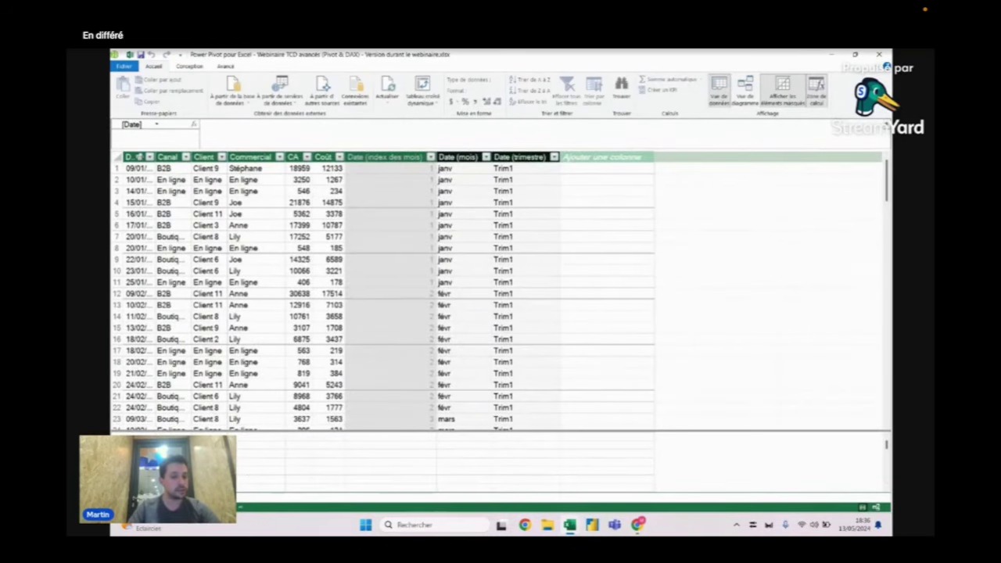
{"action": "key", "text": "ctrl+Page_Up"}
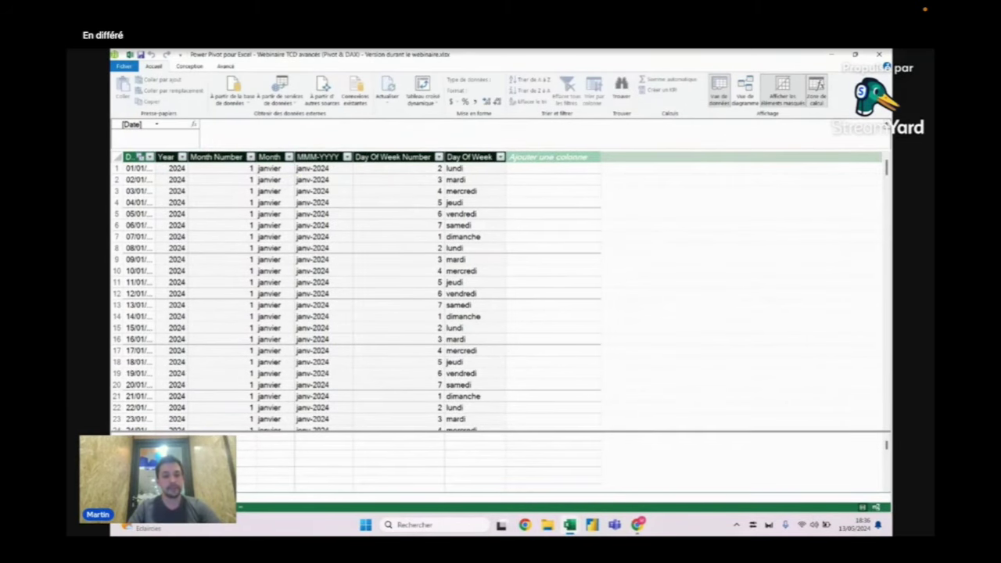
{"action": "key", "text": "ctrl+Page_Up"}
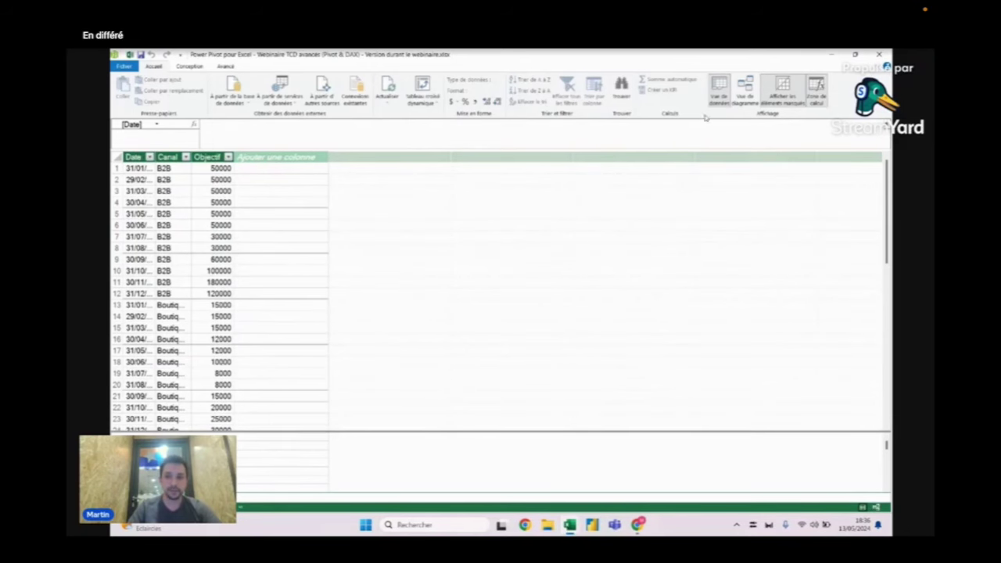
Step: In Diagram View, rearrange Calendar, Tab_Réel and Tab_Objectifs and collapse Calendar's Date Hierarchy
{"action": "left_click", "coordinate": [744, 90]}
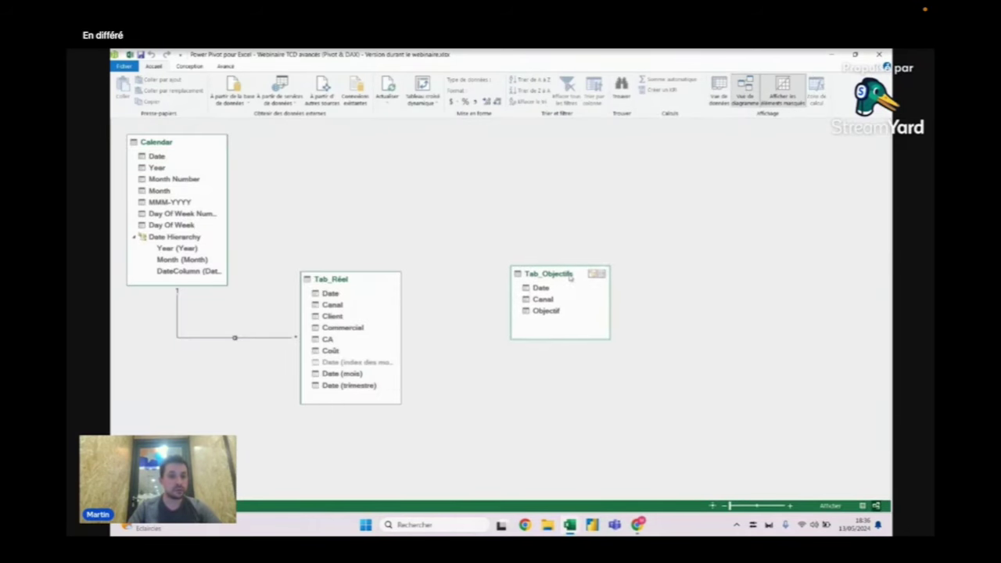
{"action": "mouse_move", "coordinate": [481, 244]}
{"action": "left_mouse_down"}
{"action": "mouse_move", "coordinate": [566, 274]}
{"action": "mouse_move", "coordinate": [523, 253]}
{"action": "left_mouse_up"}
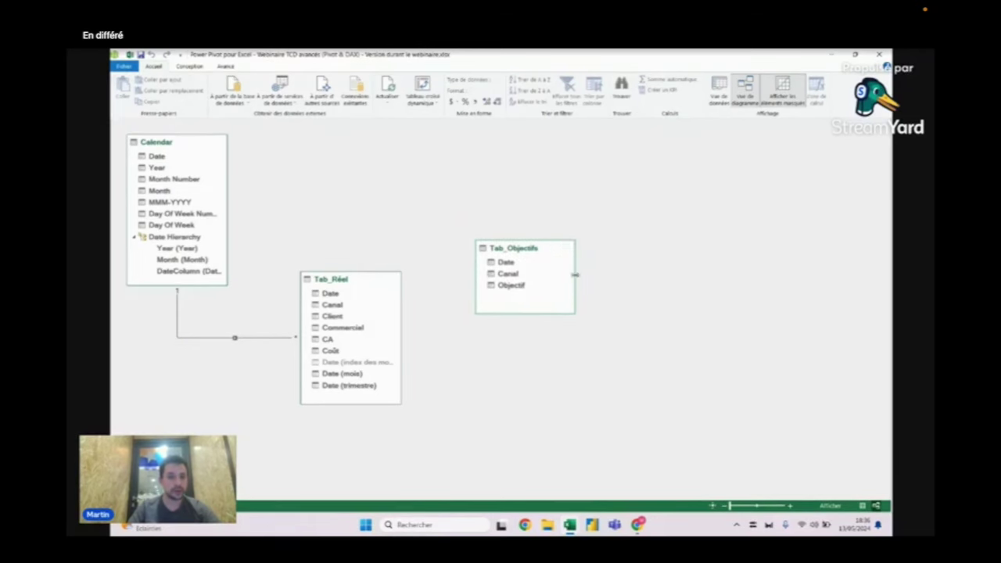
{"action": "left_click_drag", "start_coordinate": [175, 148], "coordinate": [468, 151]}
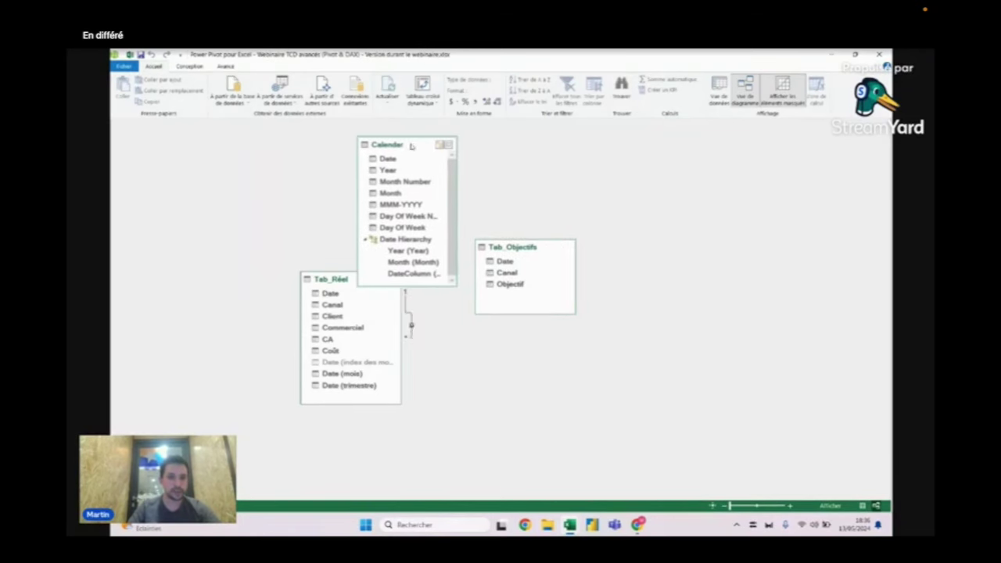
{"action": "left_click_drag", "start_coordinate": [529, 249], "coordinate": [640, 321]}
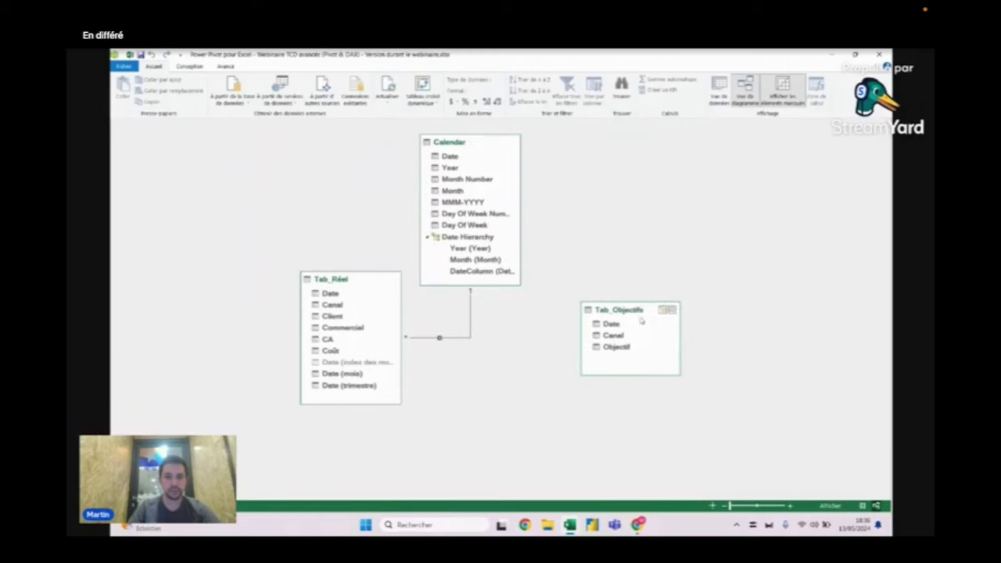
{"action": "left_click_drag", "start_coordinate": [477, 140], "coordinate": [513, 139]}
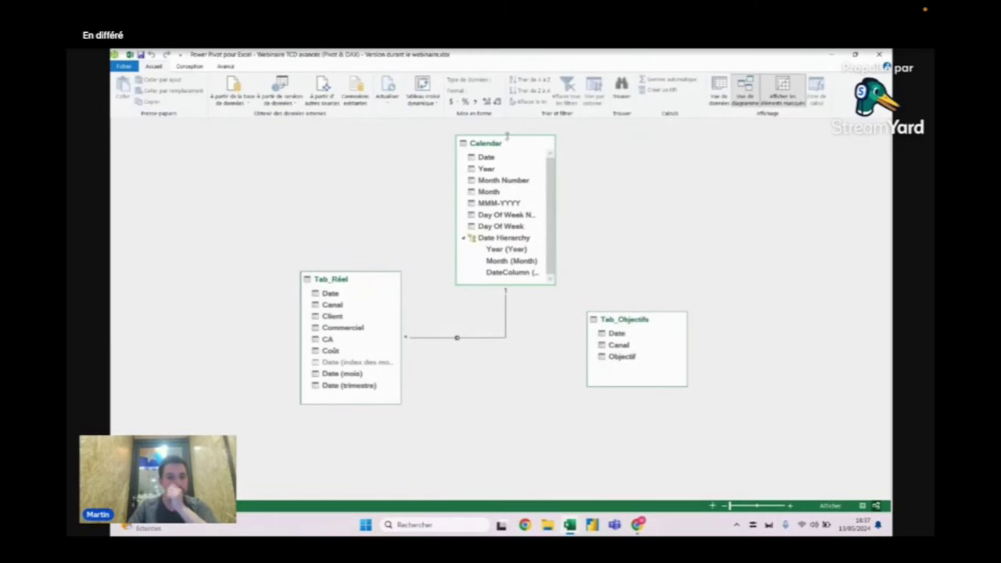
{"action": "left_click", "coordinate": [463, 237]}
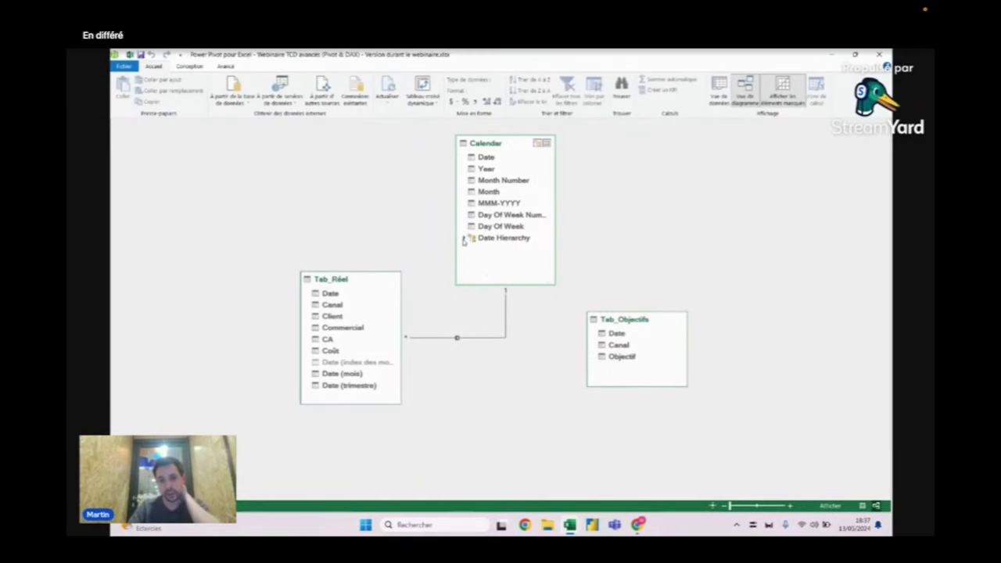
{"action": "left_click_drag", "start_coordinate": [504, 284], "coordinate": [503, 252]}
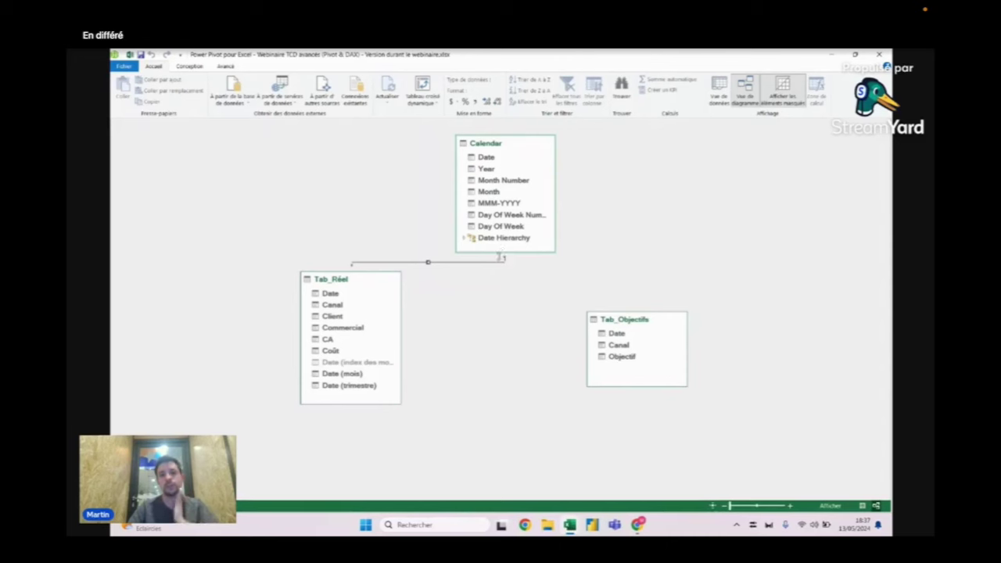
{"action": "left_click_drag", "start_coordinate": [362, 283], "coordinate": [337, 305]}
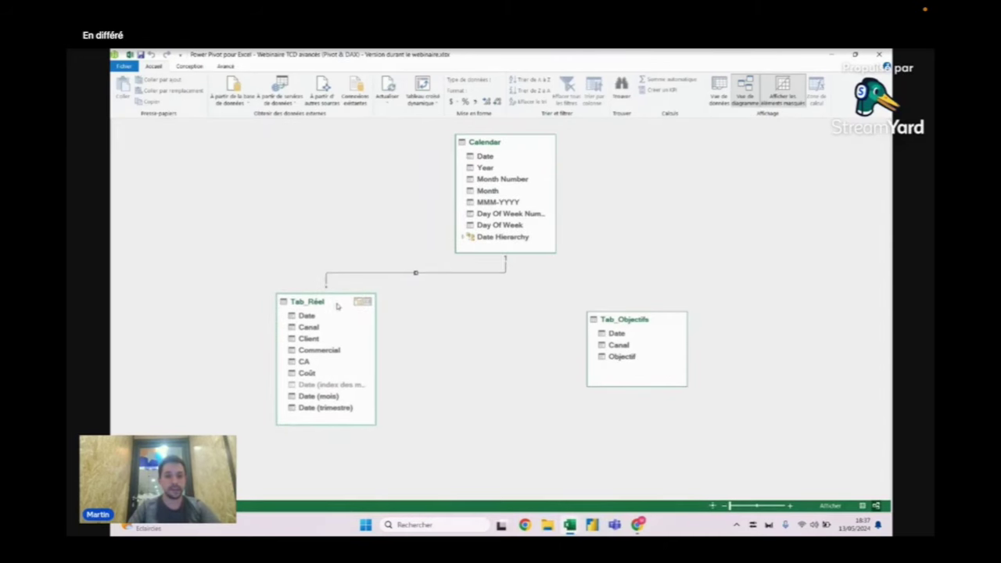
{"action": "left_click", "coordinate": [481, 273]}
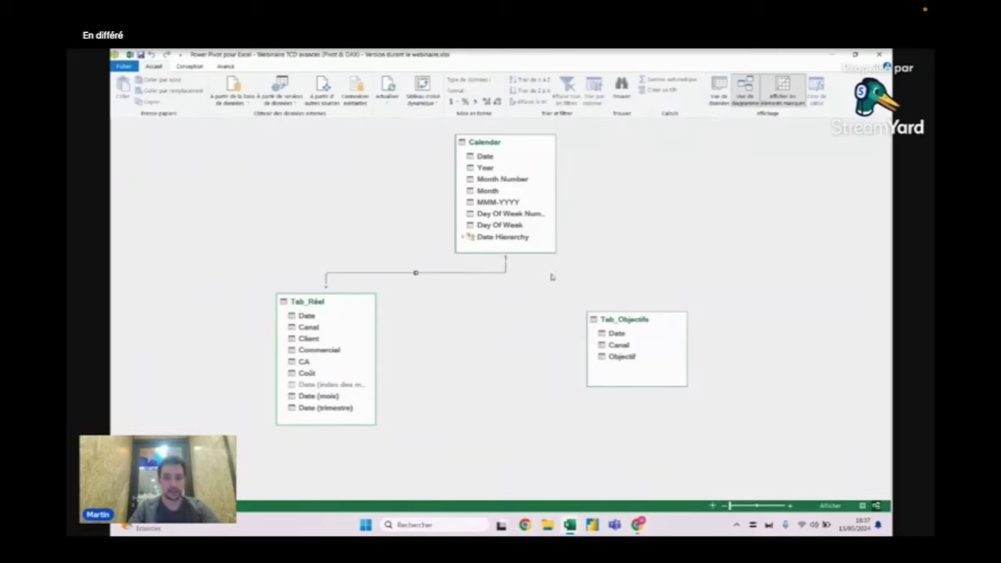
Step: Relate Calendar[Date] to Tab_Objectifs[Date], then close Power Pivot and go to Feuil2
{"action": "left_click", "coordinate": [655, 321]}
{"action": "left_click_drag", "start_coordinate": [655, 321], "coordinate": [655, 303]}
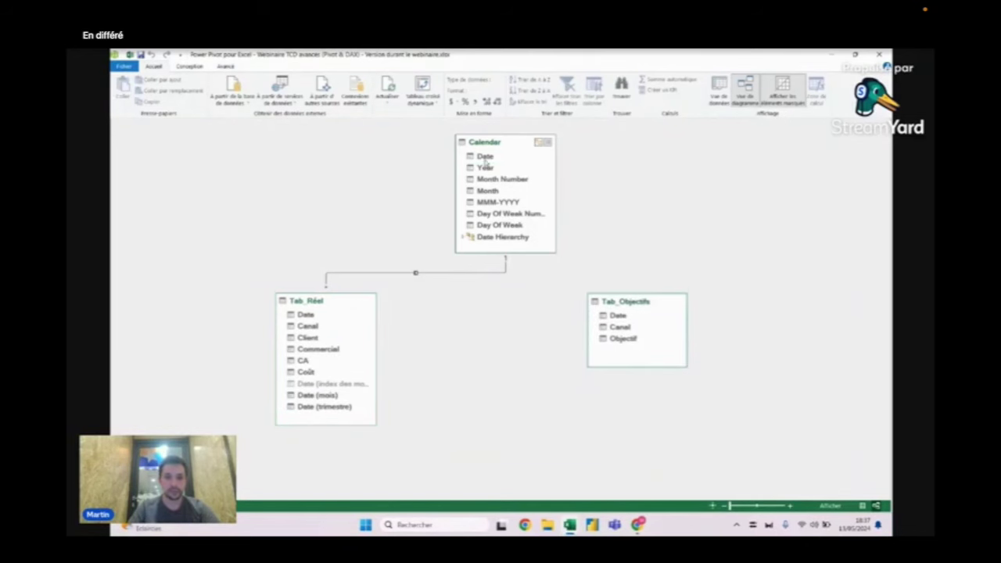
{"action": "left_click_drag", "start_coordinate": [485, 159], "coordinate": [622, 324]}
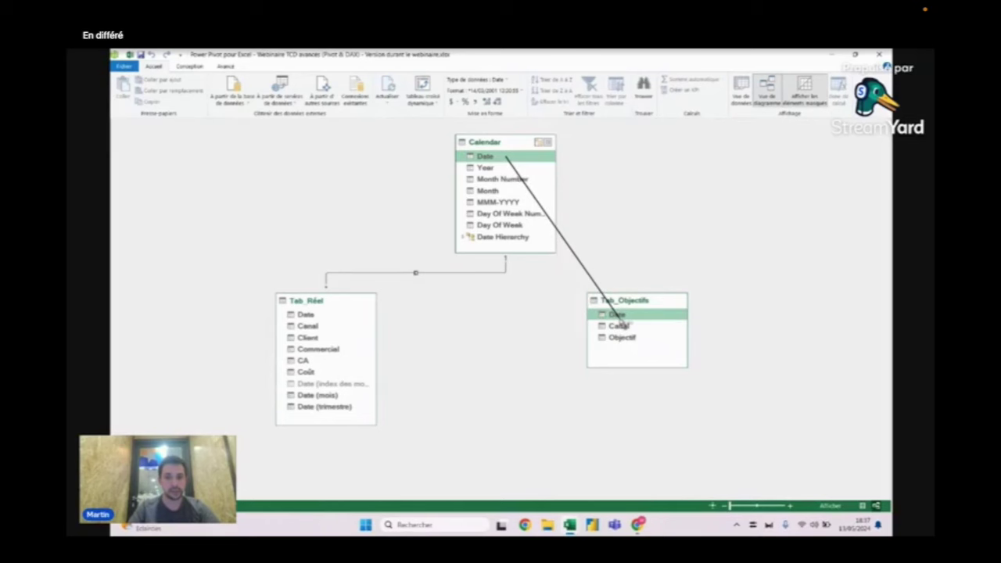
{"action": "left_click_drag", "start_coordinate": [621, 325], "coordinate": [668, 297]}
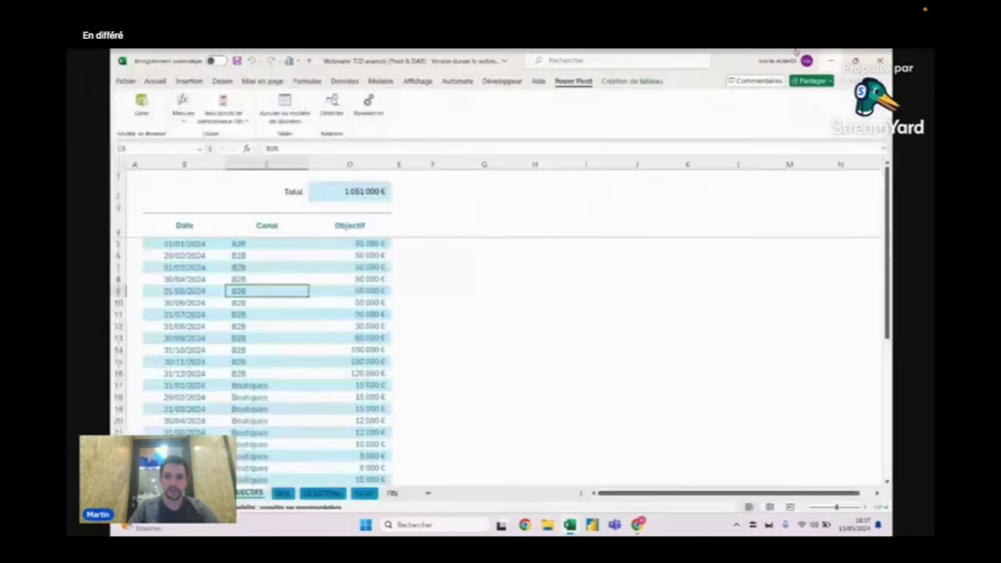
{"action": "left_click", "coordinate": [878, 54]}
{"action": "left_click", "coordinate": [363, 493]}
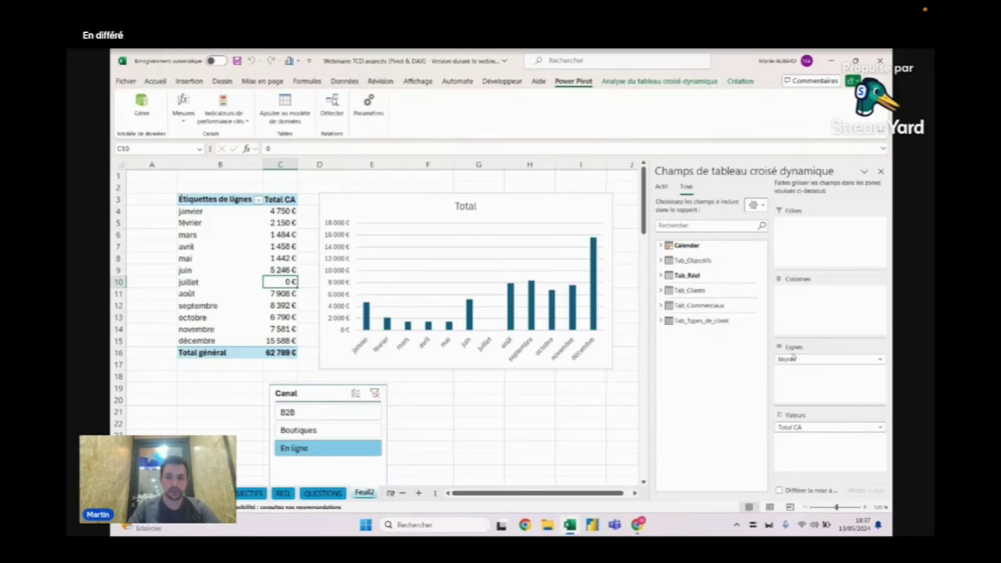
Step: Add the Objectif field from Tab_Objectifs to the pivot values beside Total CA
{"action": "left_click", "coordinate": [792, 358]}
{"action": "left_click", "coordinate": [661, 246]}
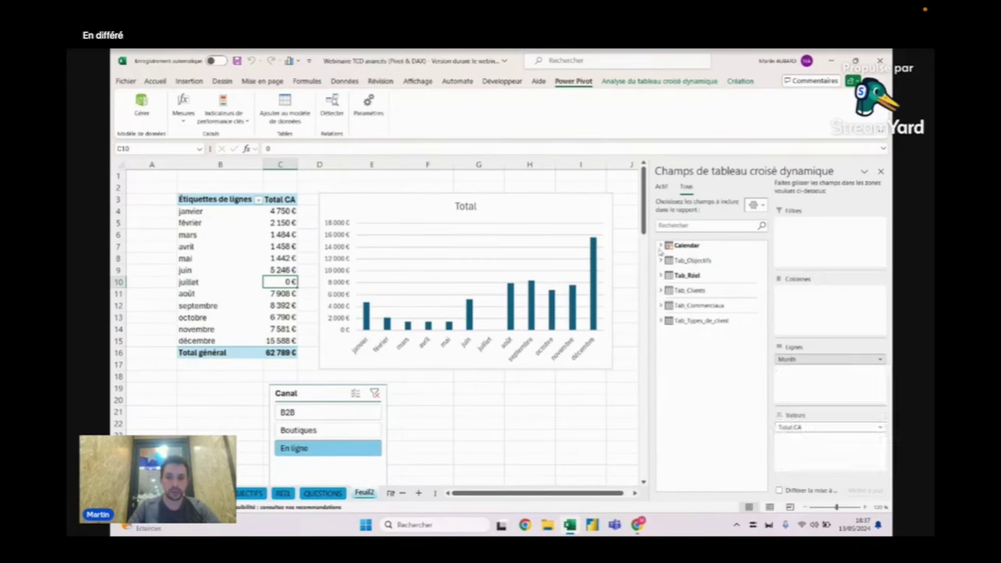
{"action": "left_click", "coordinate": [670, 267]}
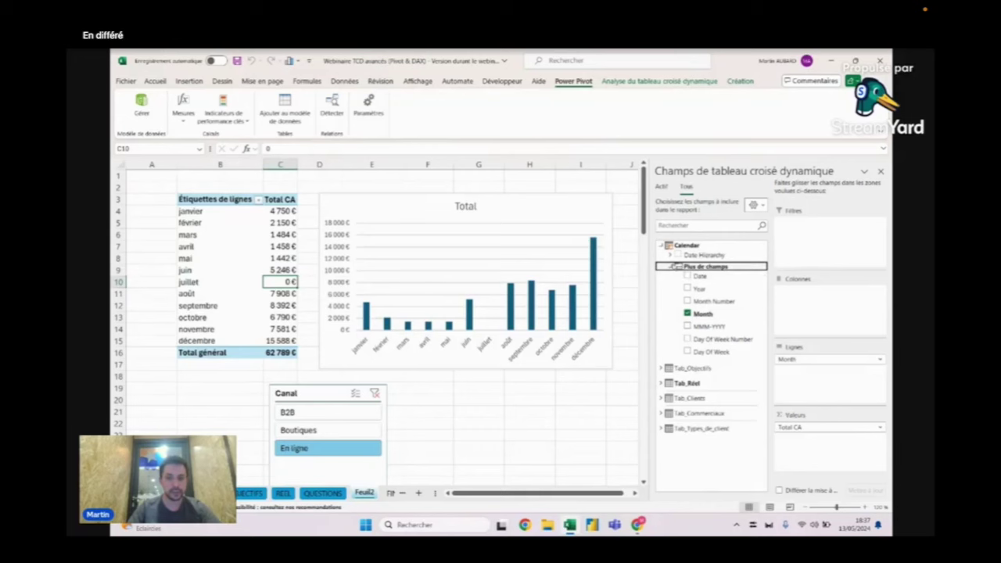
{"action": "left_click", "coordinate": [671, 266]}
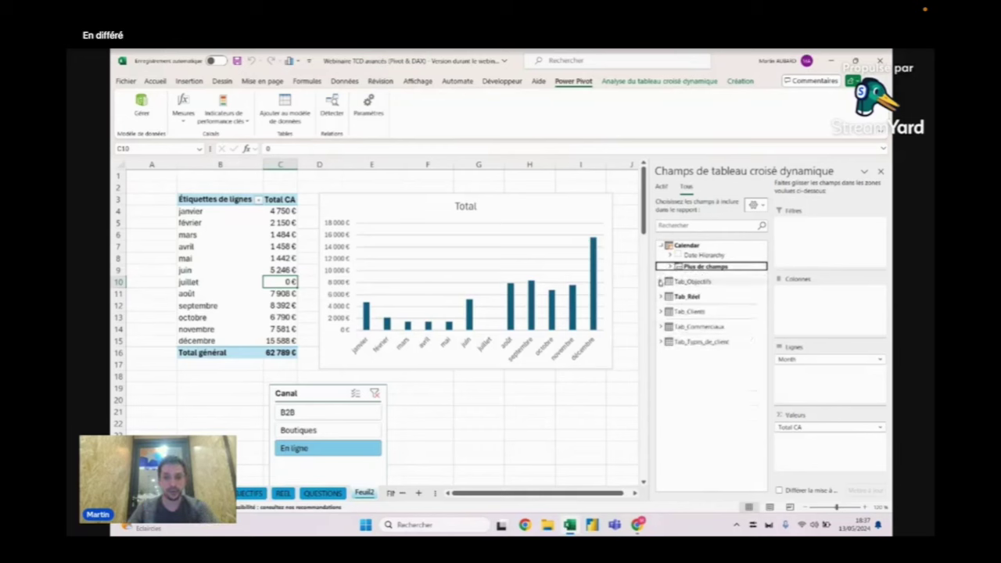
{"action": "left_click", "coordinate": [660, 282]}
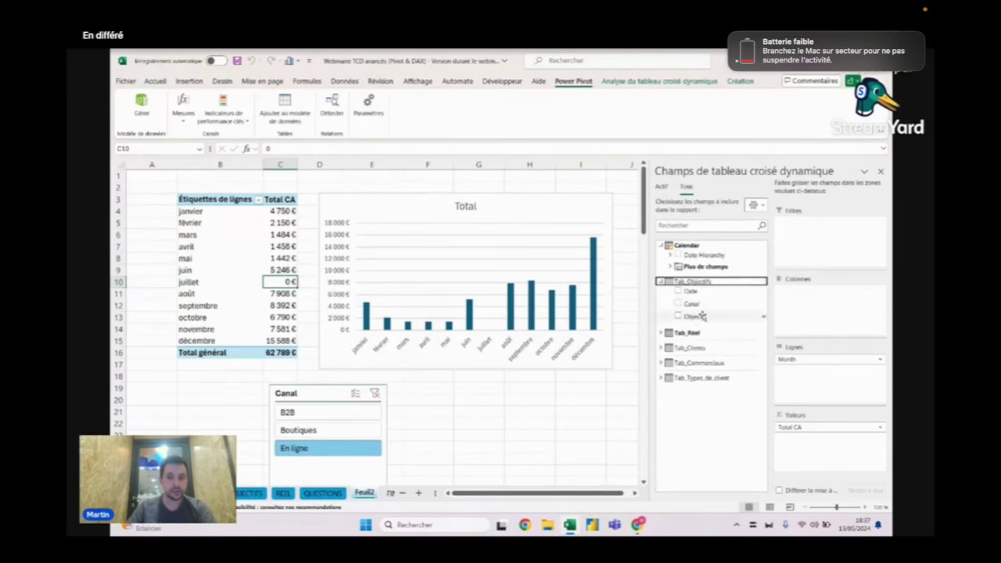
{"action": "left_click_drag", "start_coordinate": [704, 316], "coordinate": [838, 454]}
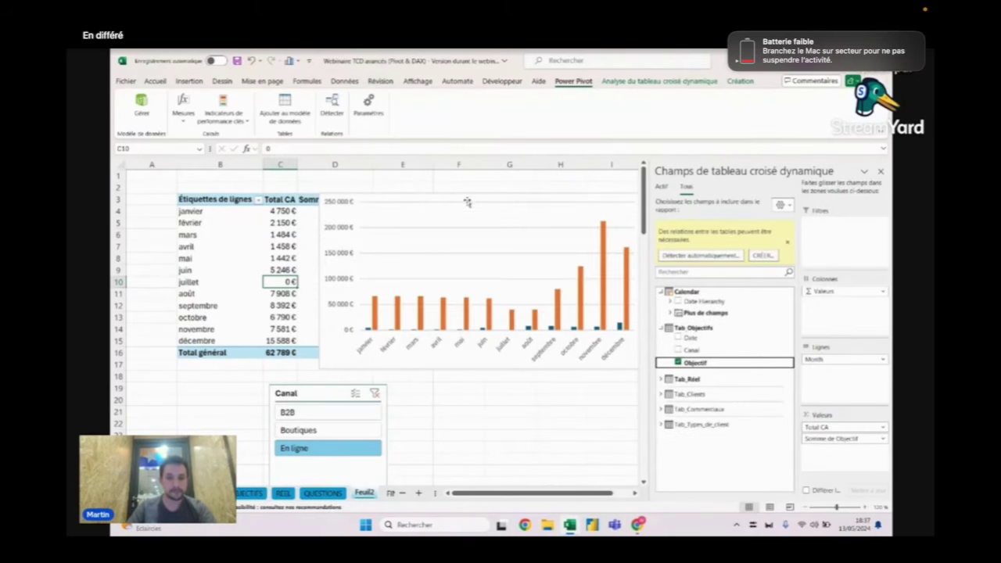
Step: Move the chart clear of the new Somme de Objectif column and review the monthly values
{"action": "left_click_drag", "start_coordinate": [515, 199], "coordinate": [591, 201]}
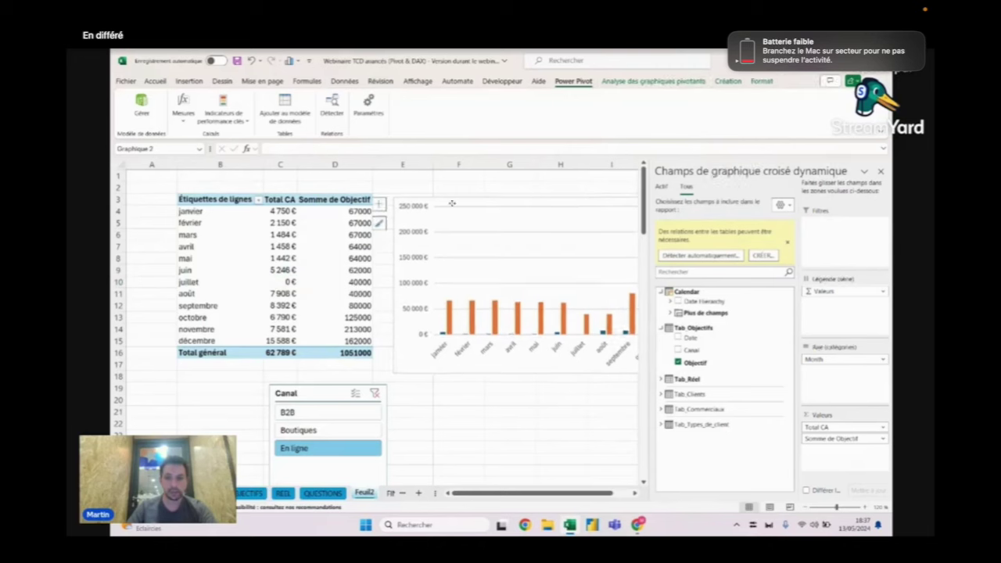
{"action": "left_click", "coordinate": [451, 203]}
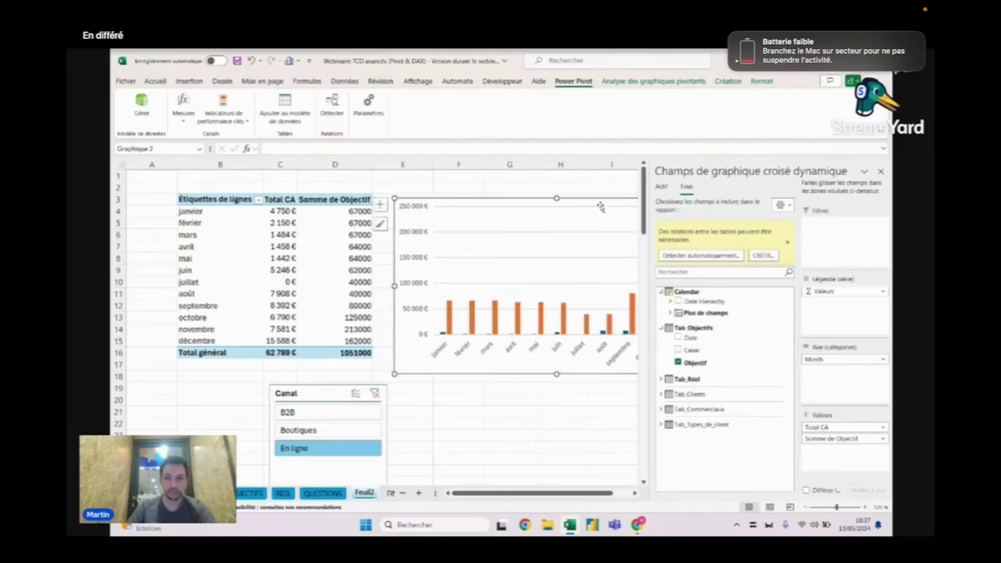
{"action": "left_click_drag", "start_coordinate": [601, 206], "coordinate": [602, 210]}
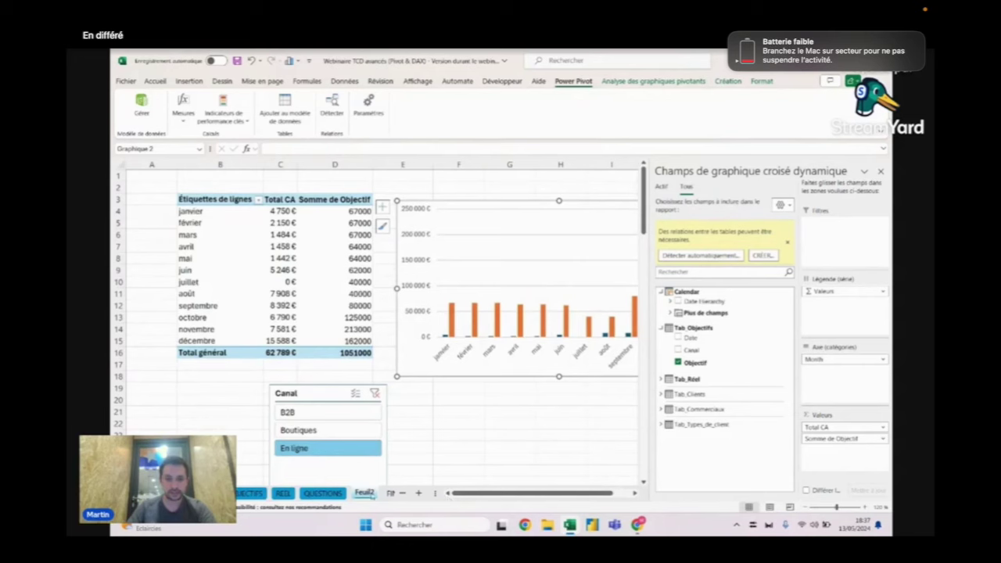
{"action": "left_click", "coordinate": [881, 171]}
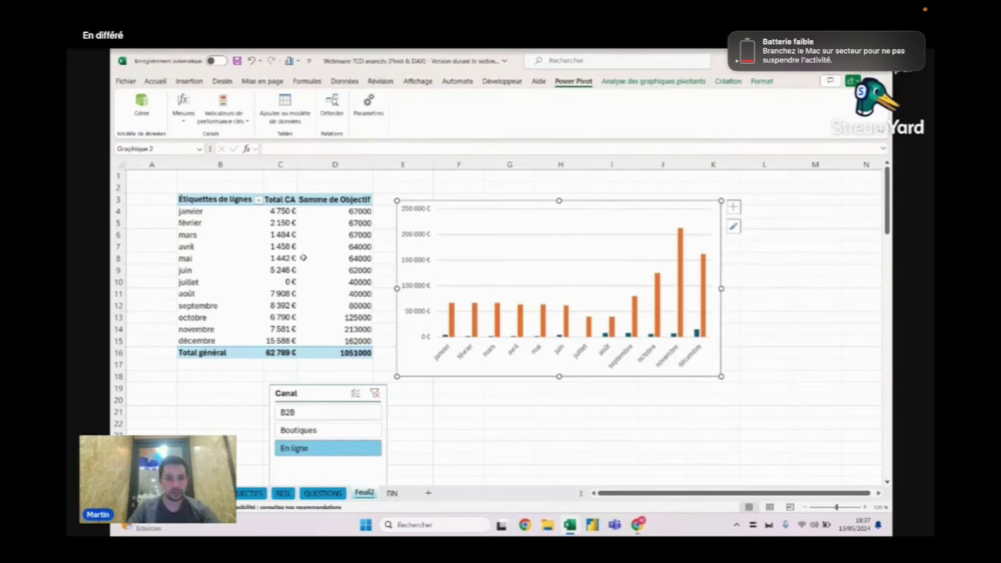
{"action": "left_click", "coordinate": [317, 211]}
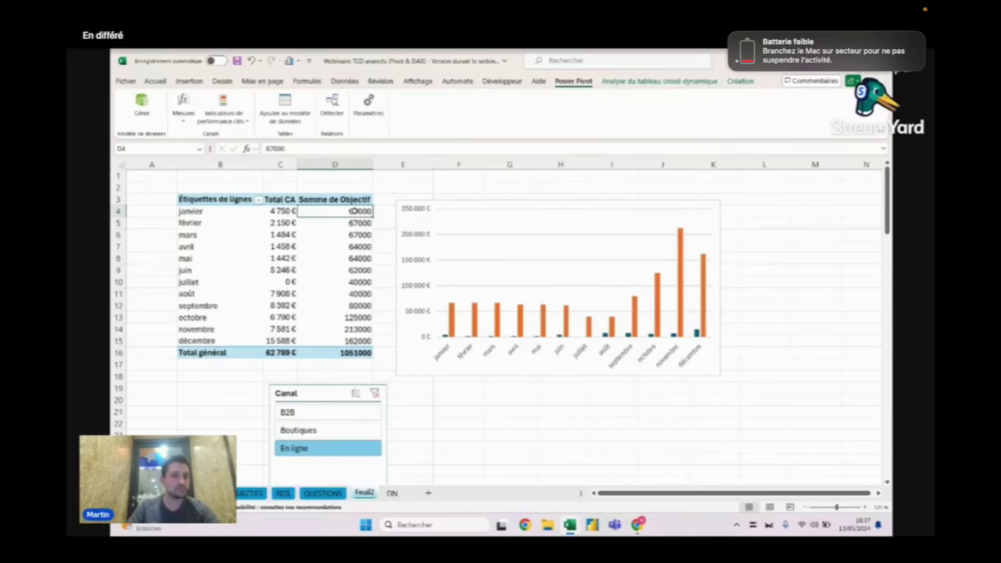
{"action": "left_click_drag", "start_coordinate": [346, 341], "coordinate": [335, 222]}
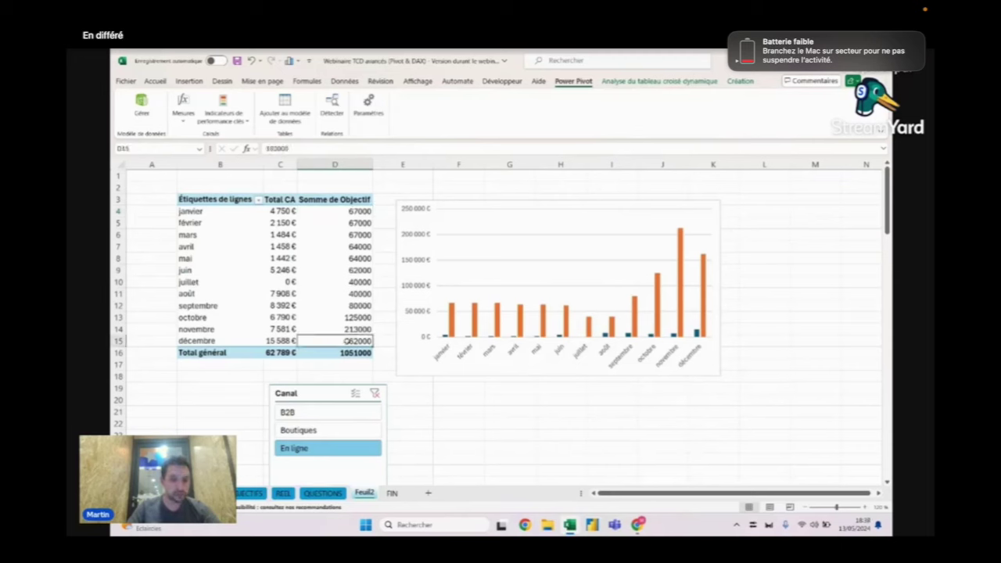
{"action": "left_click", "coordinate": [348, 211]}
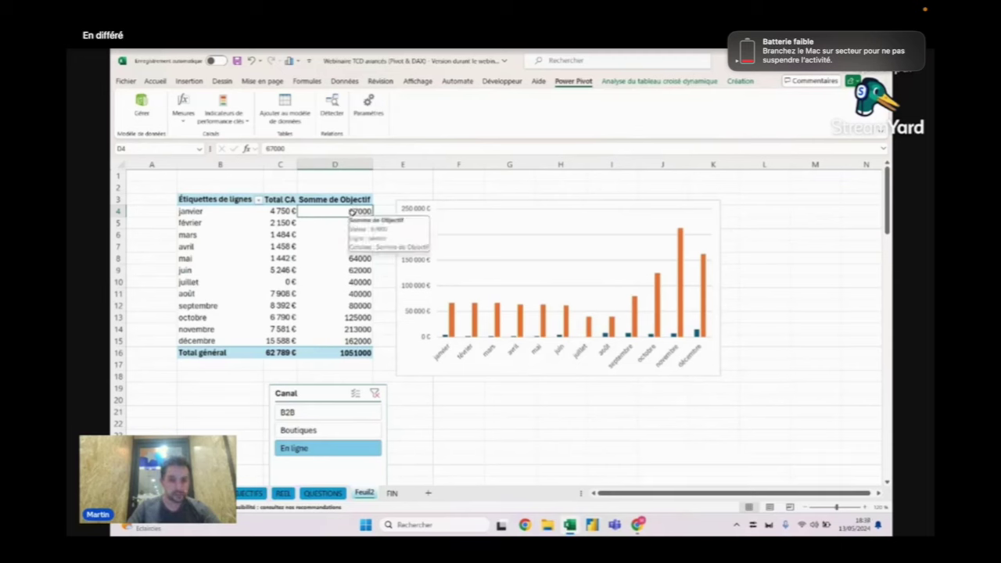
{"action": "left_click", "coordinate": [287, 211]}
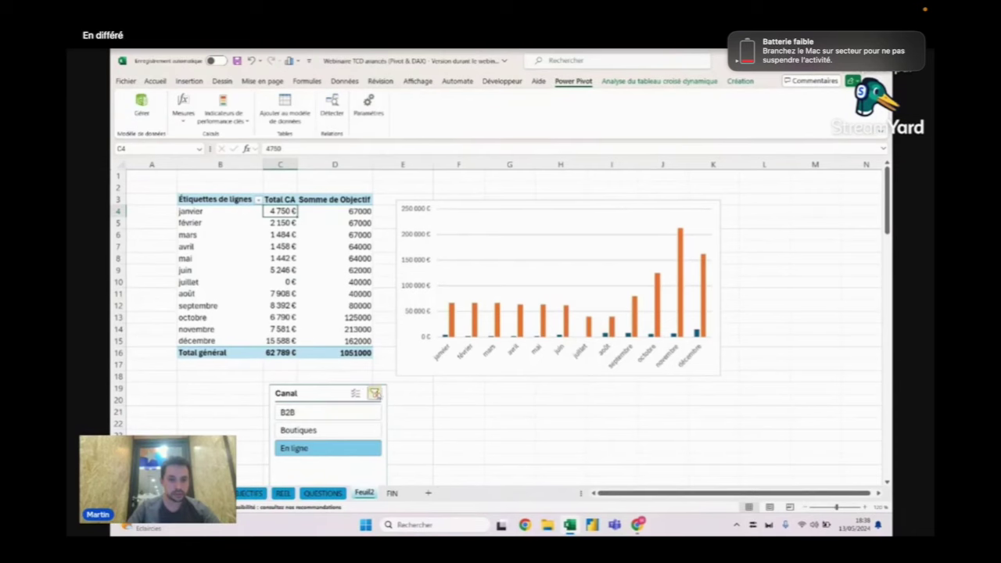
Step: Test the Canal slicer with B2B and En ligne, then clear its filter and delete it
{"action": "left_click", "coordinate": [374, 393]}
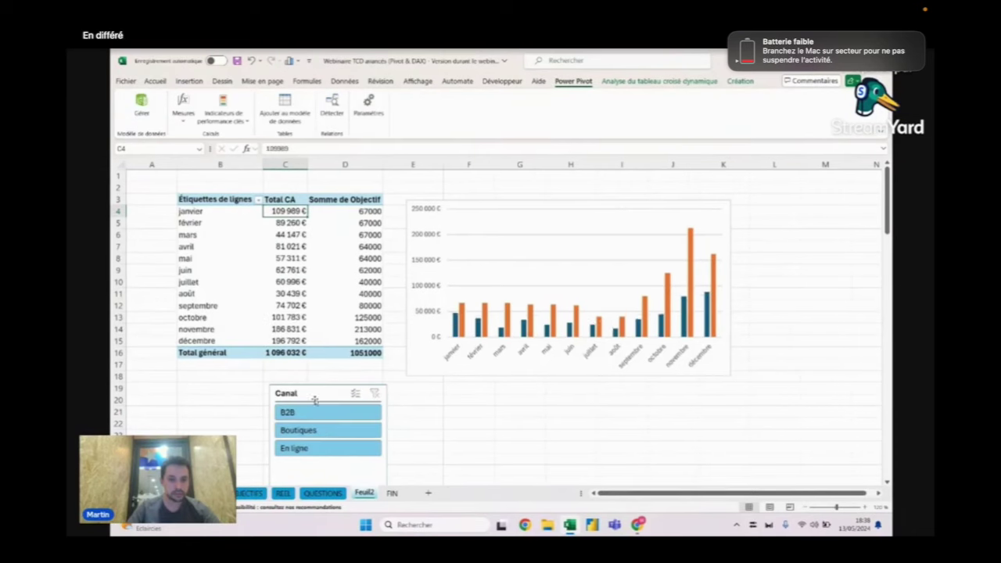
{"action": "left_click", "coordinate": [353, 413]}
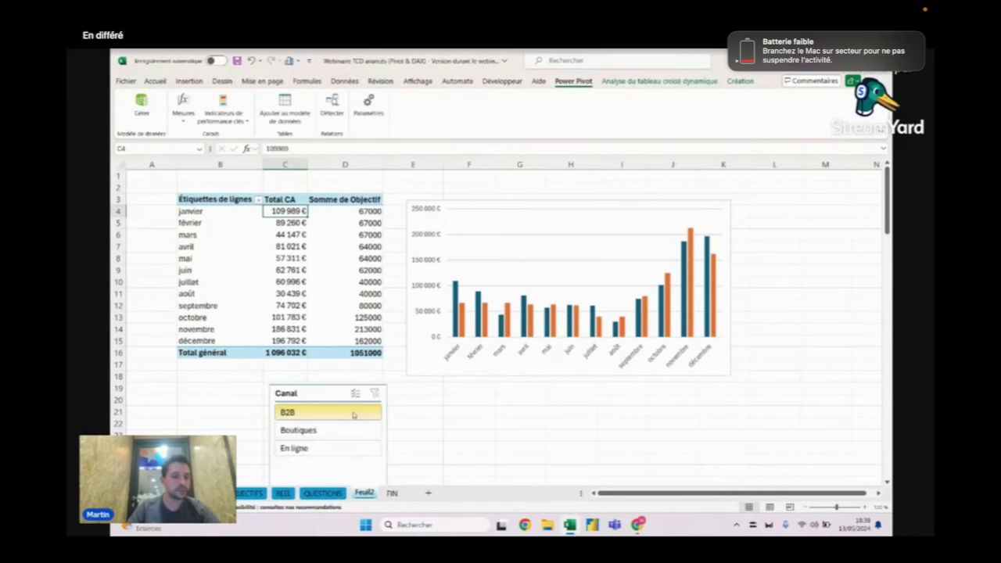
{"action": "left_click", "coordinate": [324, 451]}
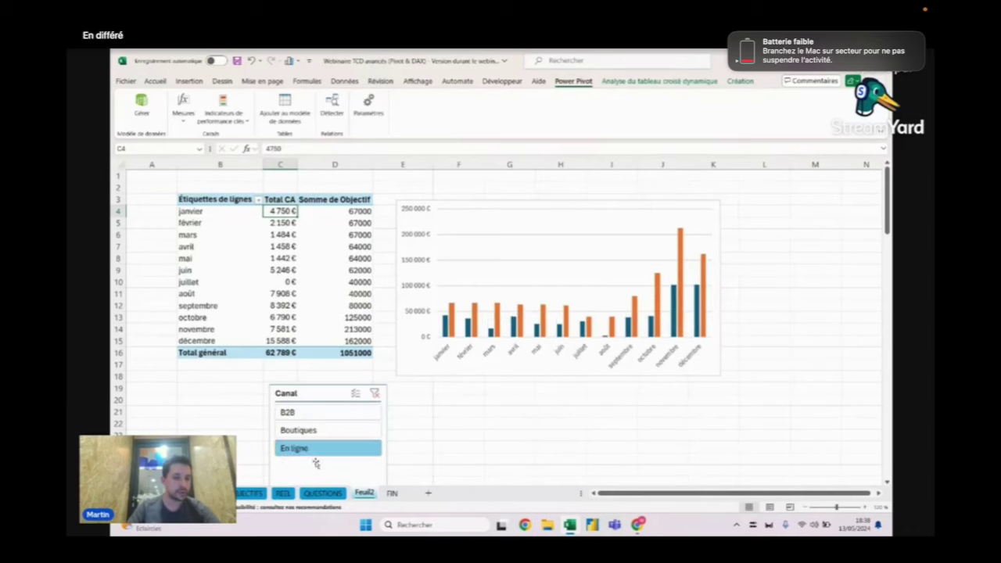
{"action": "mouse_move", "coordinate": [283, 213]}
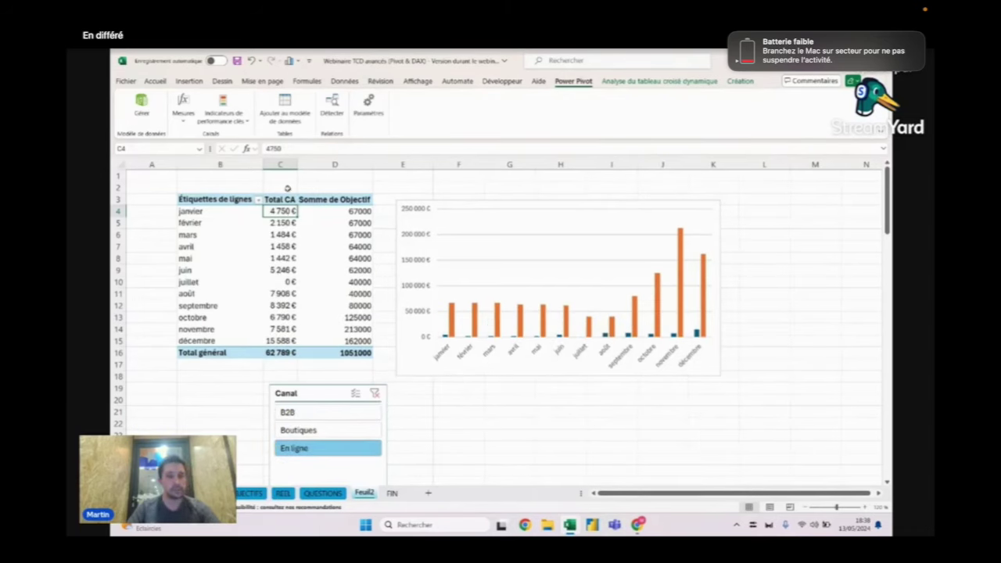
{"action": "left_click", "coordinate": [330, 395]}
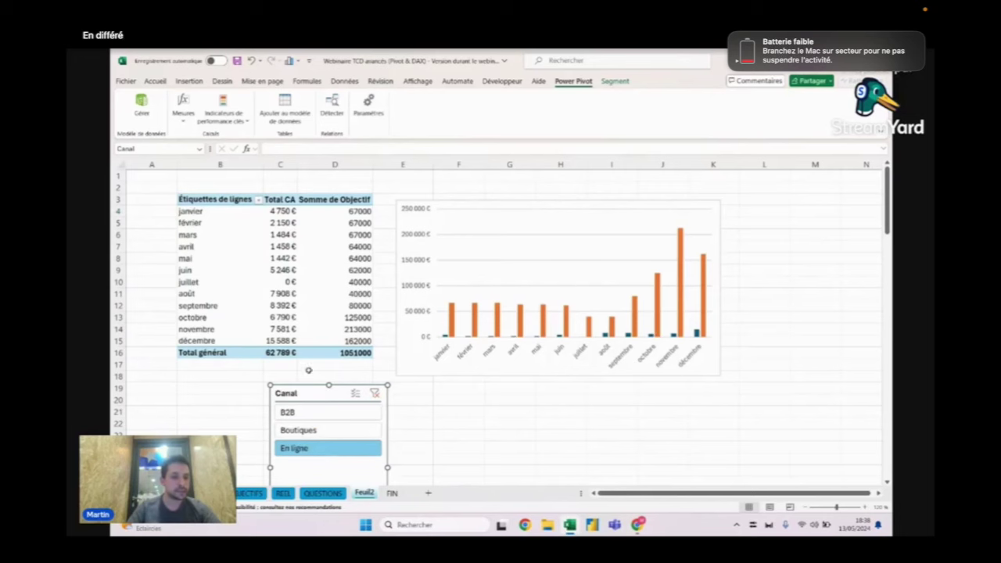
{"action": "left_click_drag", "start_coordinate": [329, 395], "coordinate": [281, 391]}
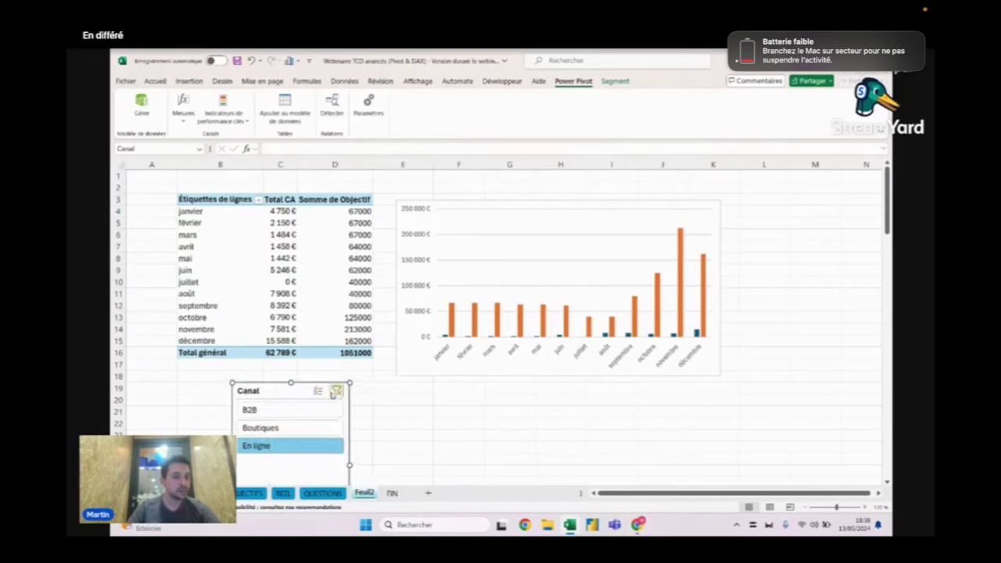
{"action": "left_click", "coordinate": [336, 391]}
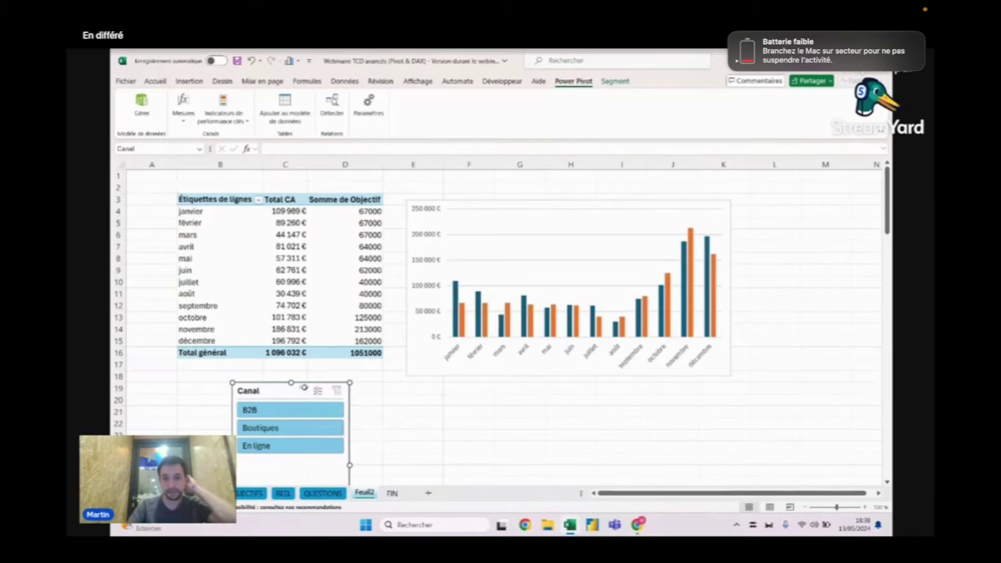
{"action": "key", "text": "Delete"}
Step: Nudge the chart up and select the April objective value
{"action": "left_click_drag", "start_coordinate": [534, 201], "coordinate": [530, 195]}
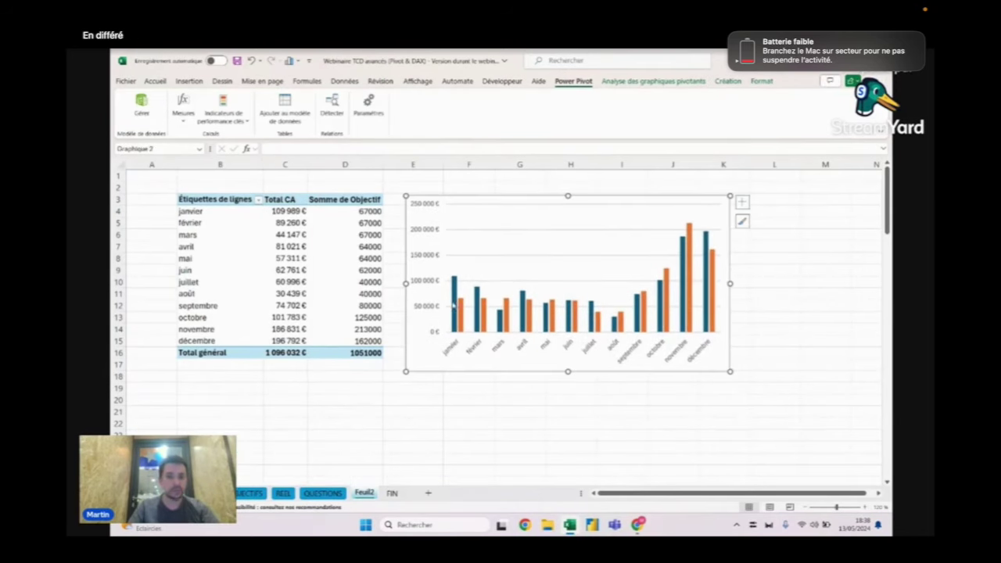
{"action": "mouse_move", "coordinate": [455, 304]}
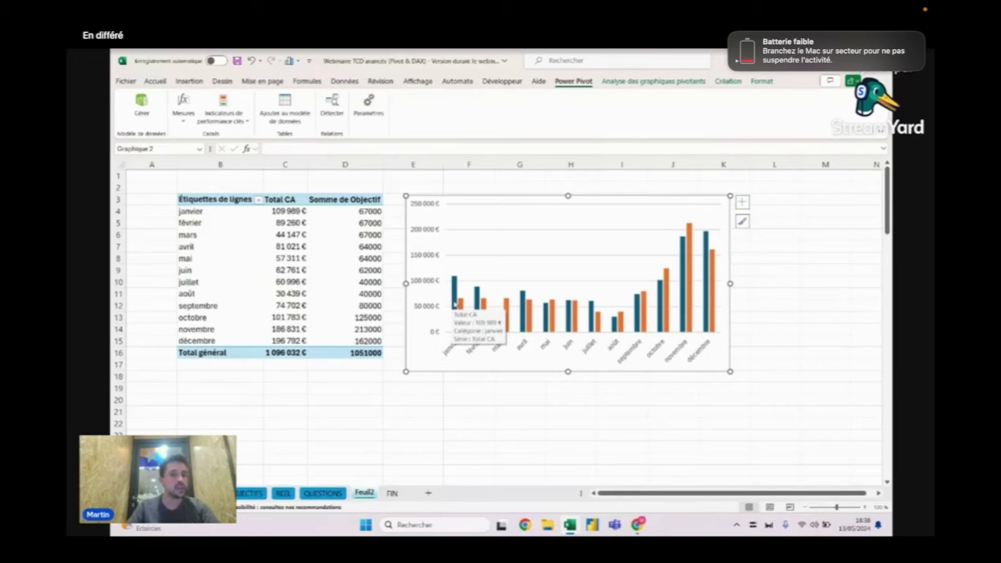
{"action": "left_click", "coordinate": [774, 223]}
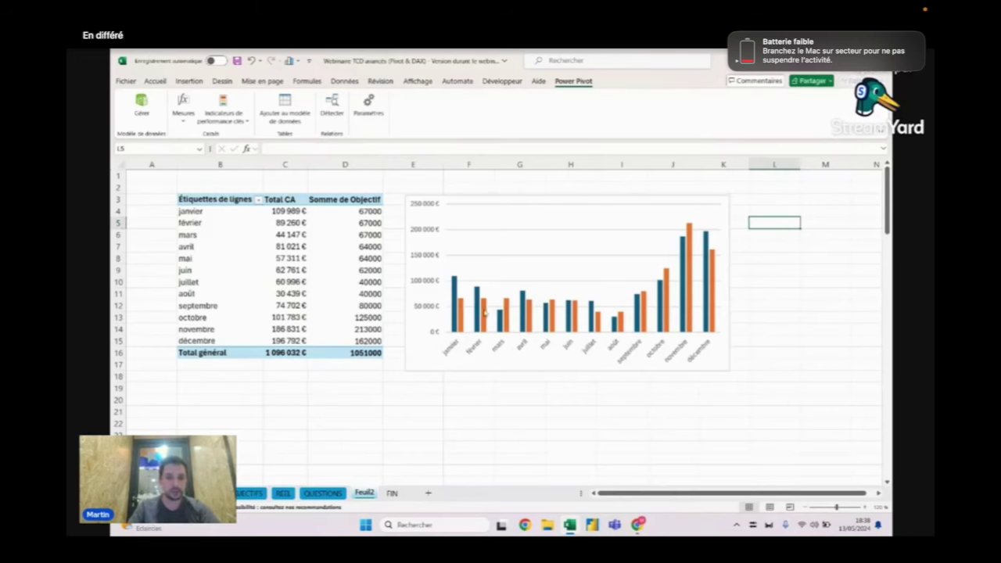
{"action": "mouse_move", "coordinate": [454, 298]}
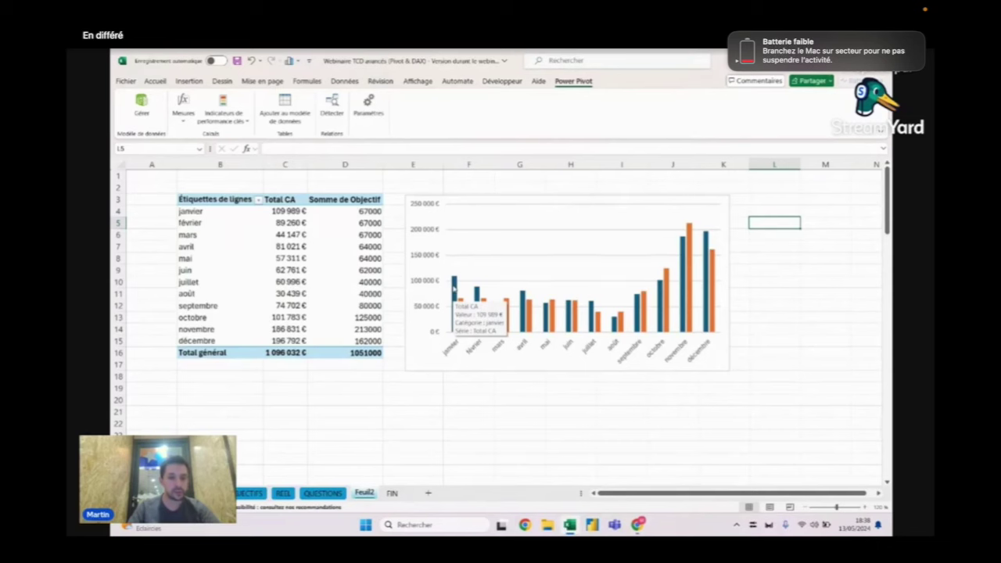
{"action": "left_click", "coordinate": [356, 244]}
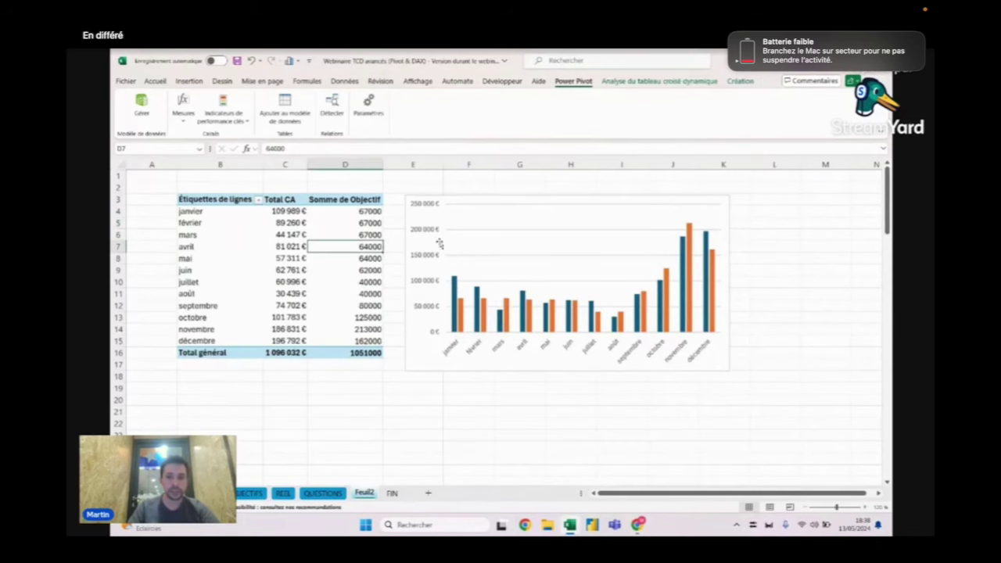
Step: Drag Somme de Objectif above Total CA in the Values area, swapping the chart series order
{"action": "right_click", "coordinate": [341, 245]}
{"action": "left_click", "coordinate": [393, 413]}
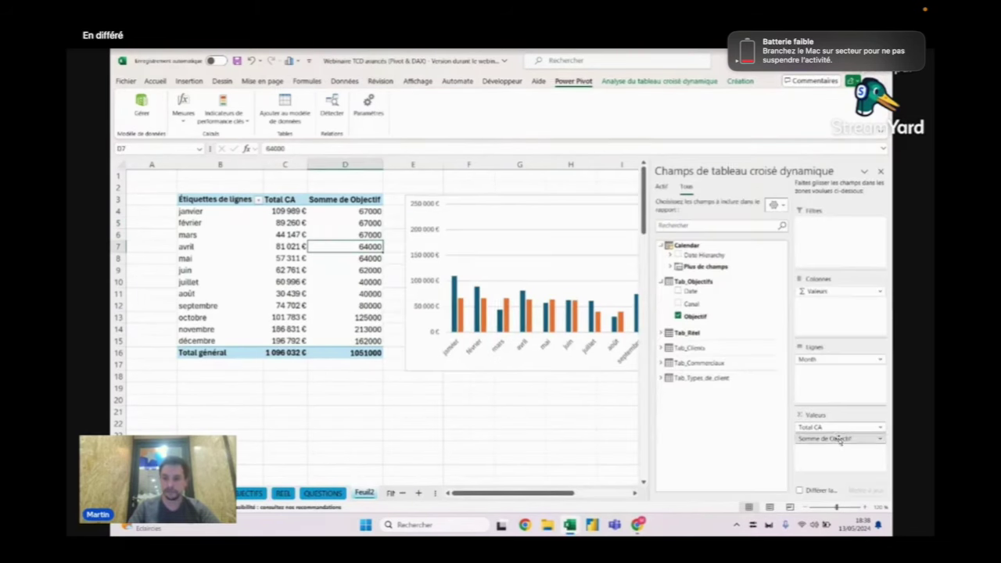
{"action": "left_click_drag", "start_coordinate": [838, 440], "coordinate": [841, 423]}
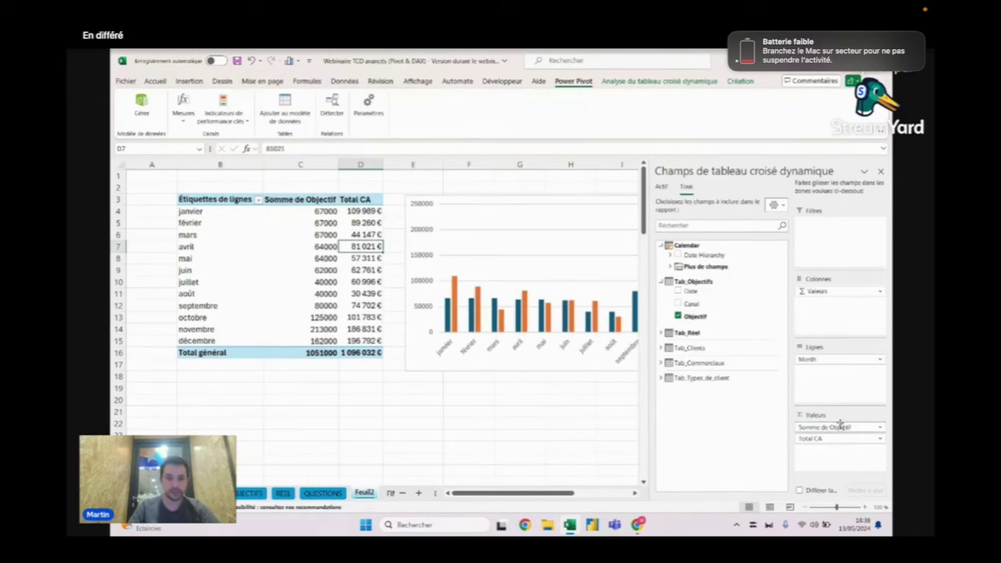
{"action": "left_click", "coordinate": [395, 446]}
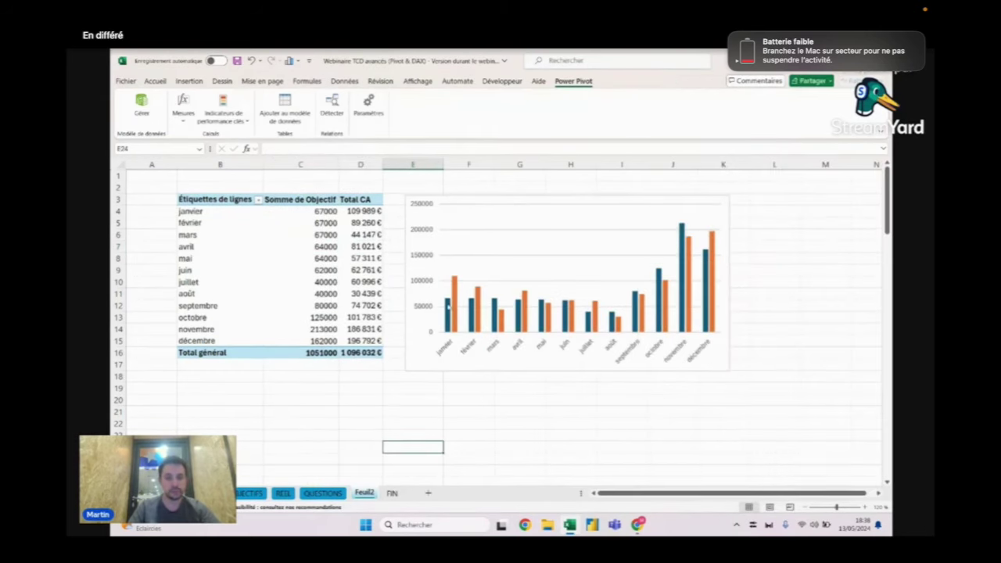
{"action": "left_click", "coordinate": [447, 307]}
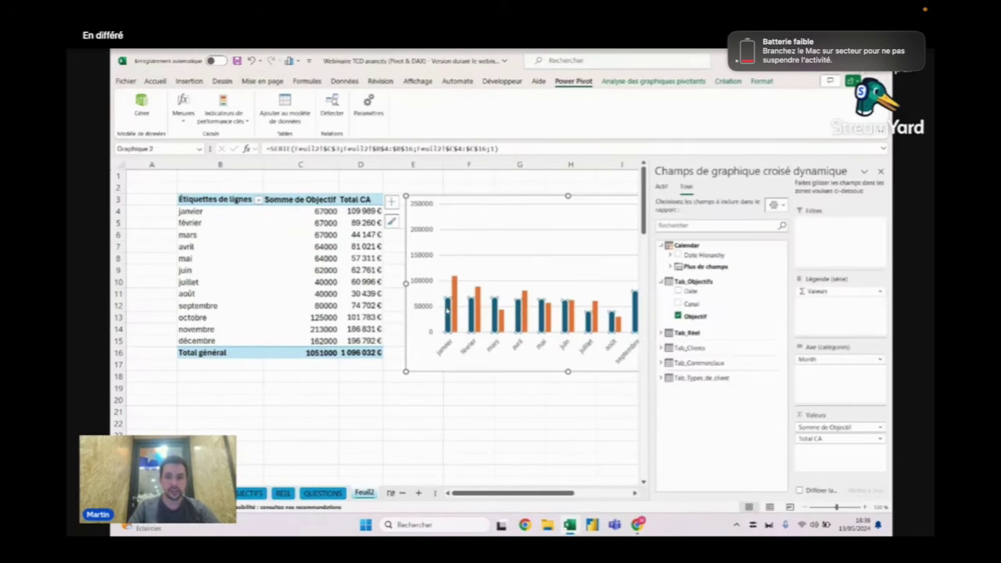
{"action": "left_click", "coordinate": [470, 198]}
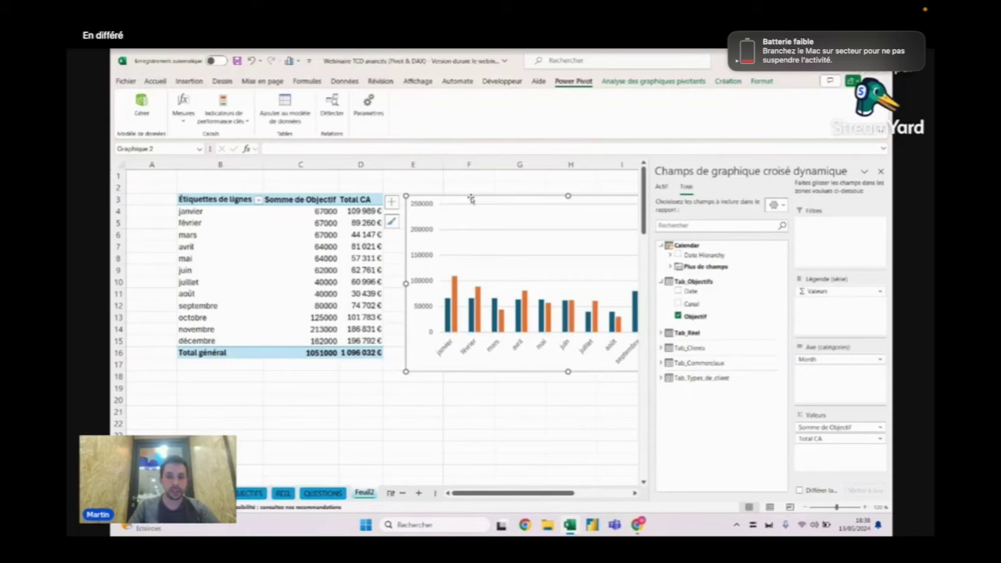
Step: Change the chart to a combo: Somme de Objectif as clustered columns, Total CA as a line
{"action": "left_click", "coordinate": [728, 82]}
{"action": "left_click", "coordinate": [733, 106]}
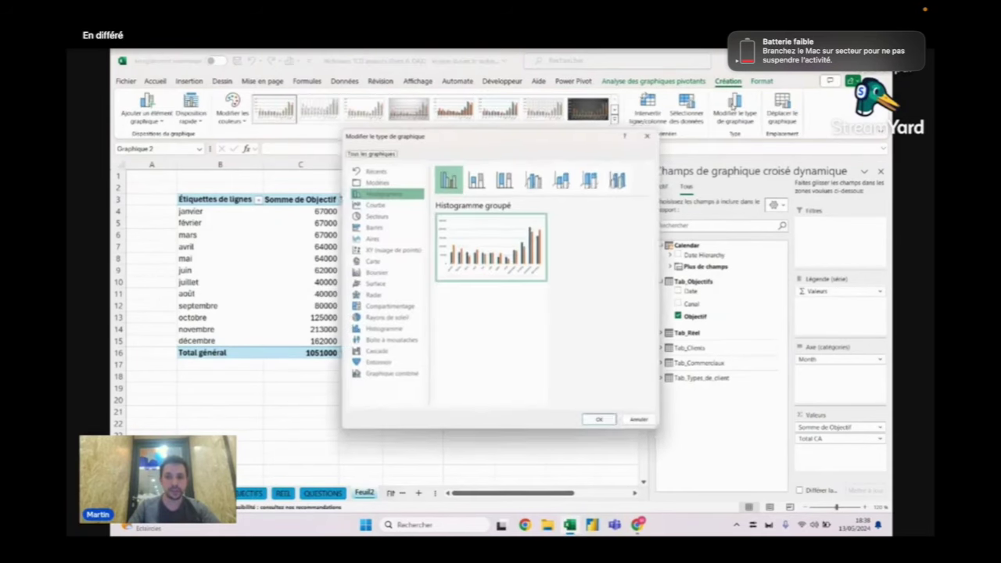
{"action": "left_click", "coordinate": [387, 376]}
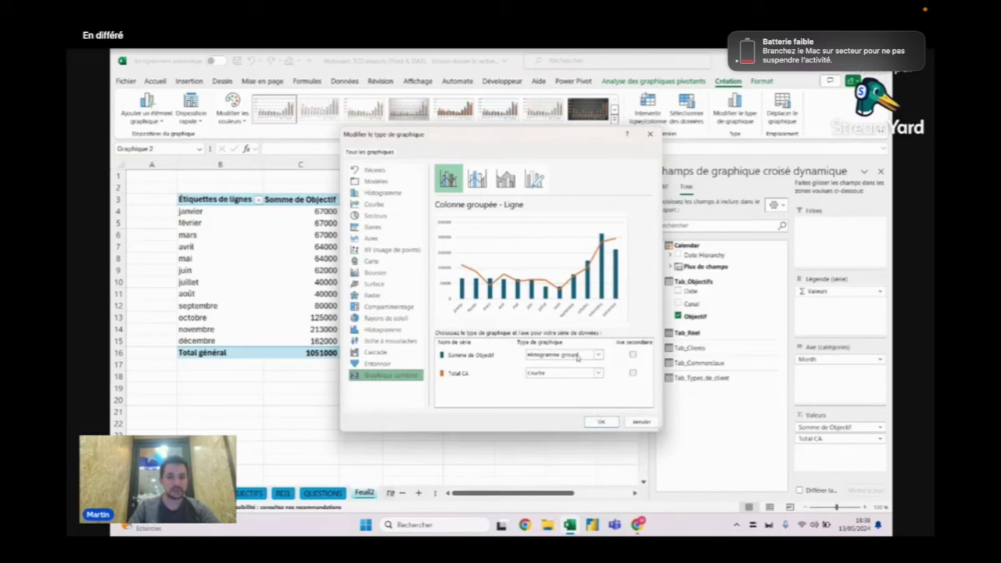
{"action": "left_click", "coordinate": [600, 422]}
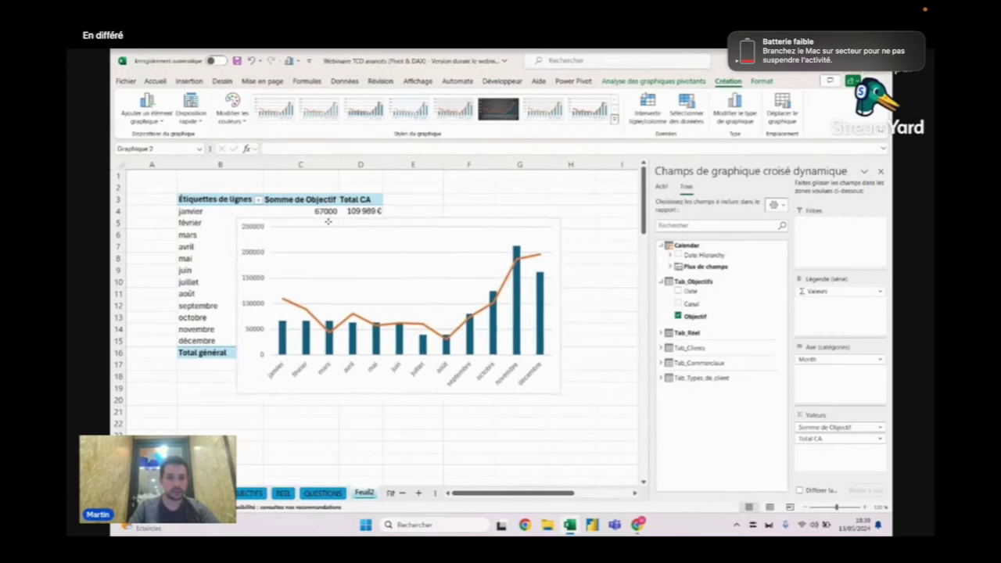
Step: Move the chart over the pivot and give the Objectif columns a smaller gap width and pale grey fill
{"action": "left_click_drag", "start_coordinate": [504, 200], "coordinate": [336, 227]}
{"action": "left_click", "coordinate": [284, 351]}
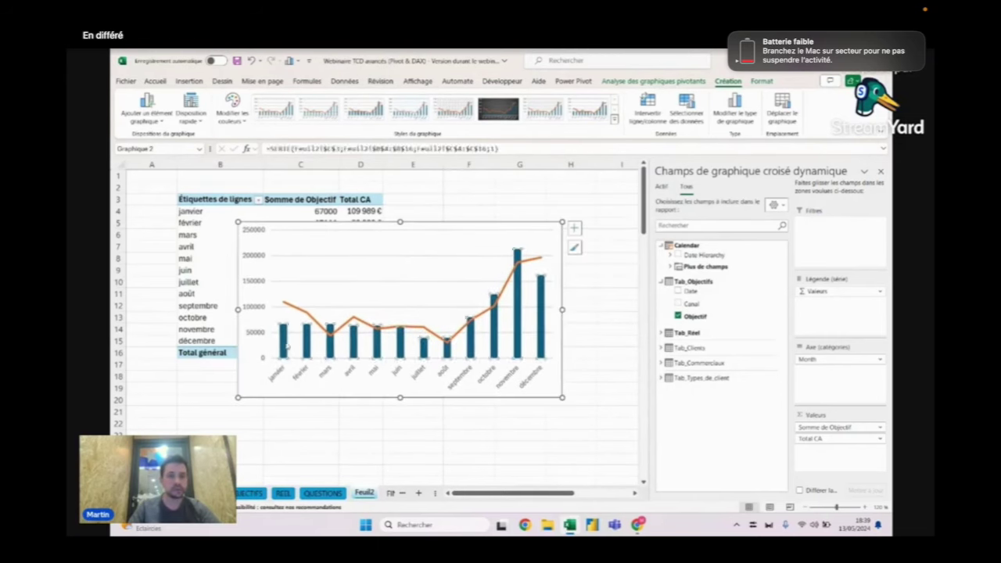
{"action": "double_click", "coordinate": [259, 312]}
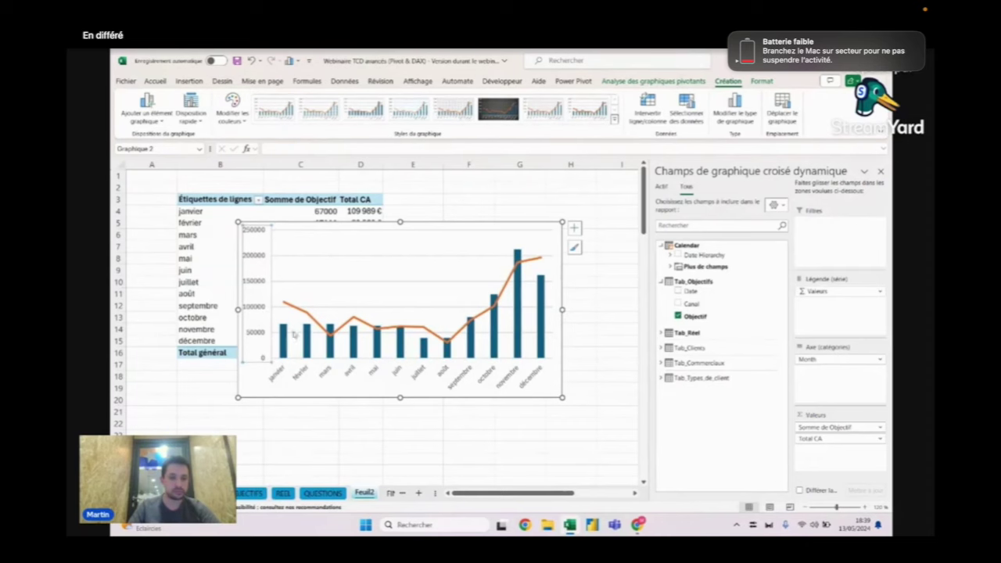
{"action": "left_click", "coordinate": [283, 339]}
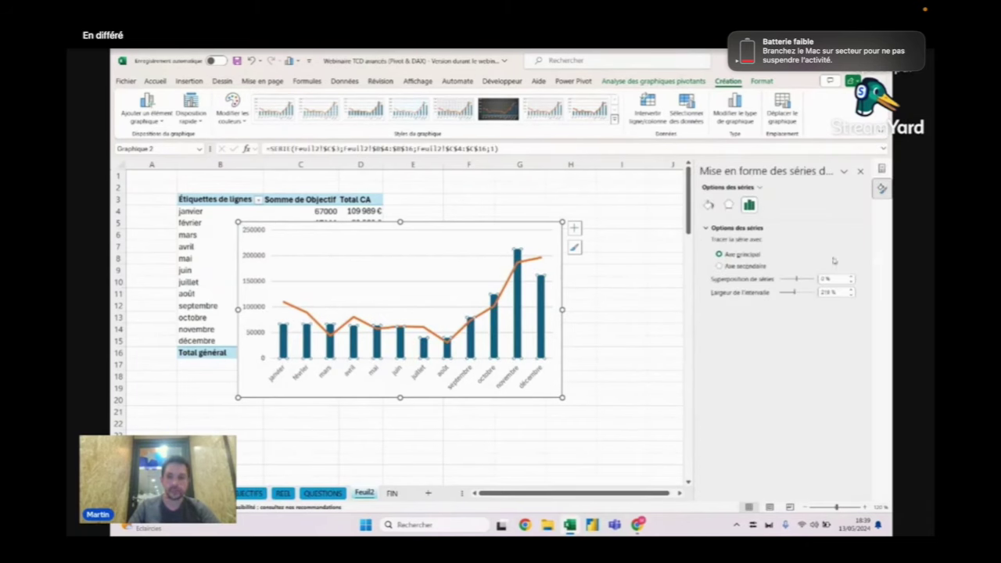
{"action": "double_click", "coordinate": [827, 292]}
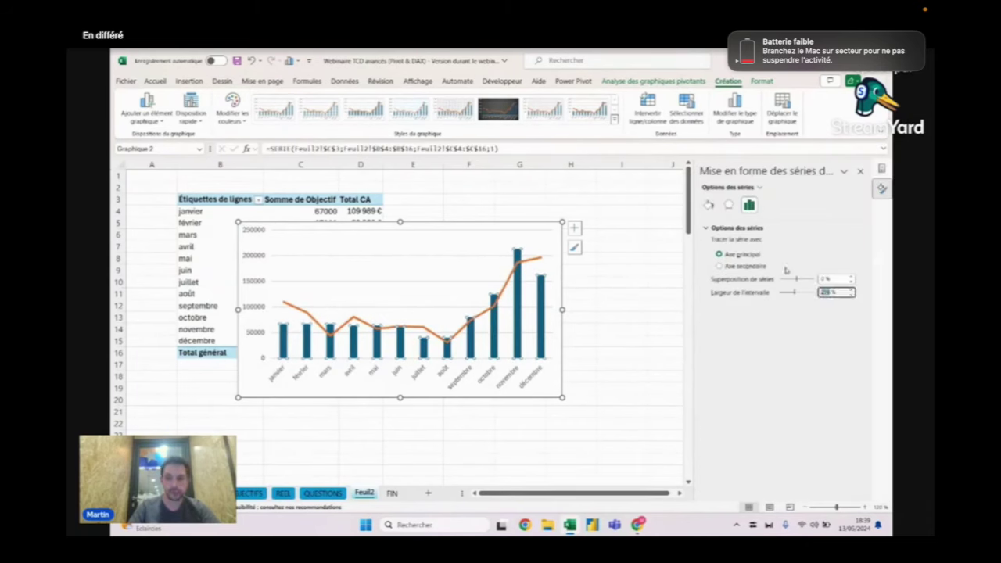
{"action": "type", "text": "50"}
{"action": "key", "text": "Return"}
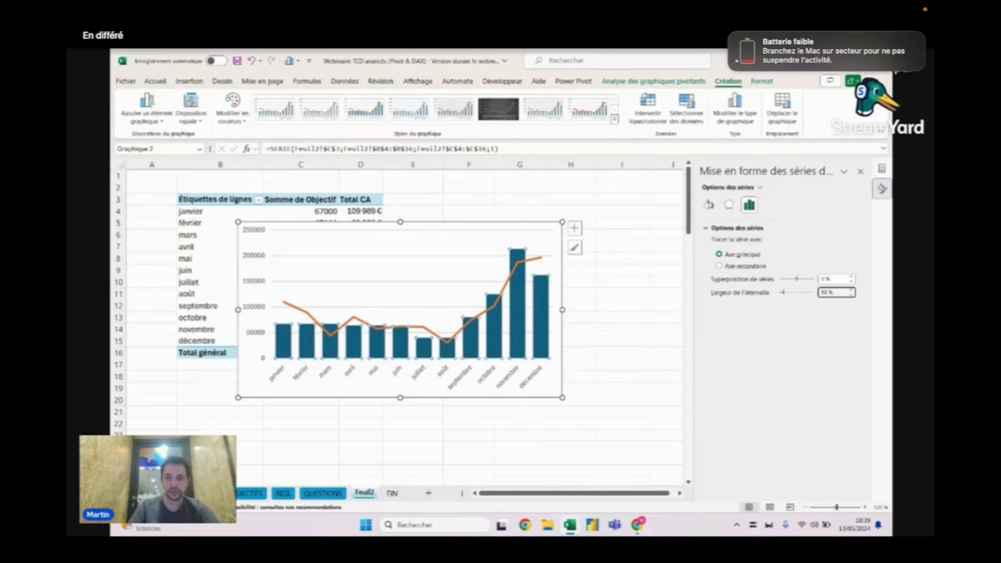
{"action": "left_click", "coordinate": [708, 204]}
{"action": "left_click", "coordinate": [735, 227]}
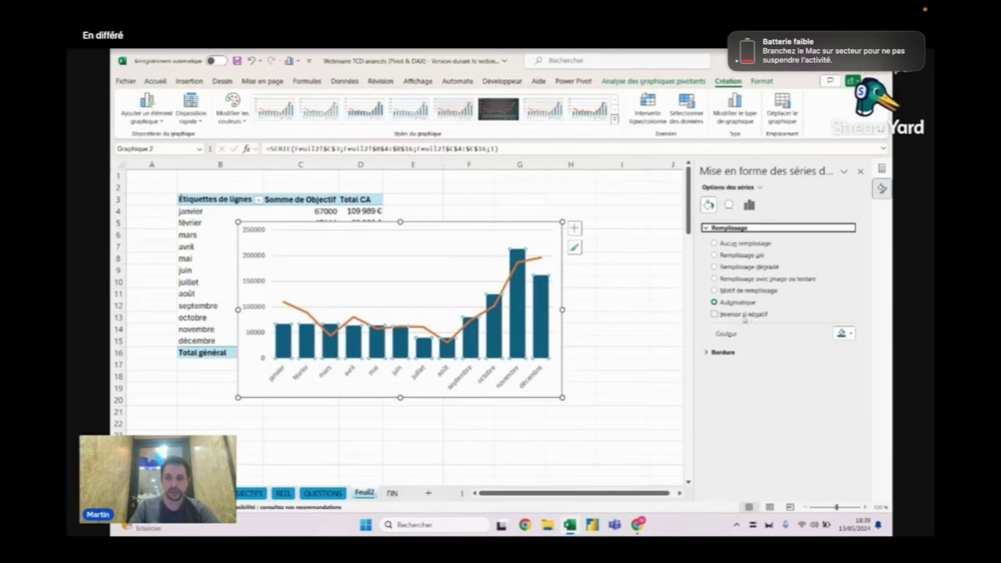
{"action": "left_click", "coordinate": [850, 334]}
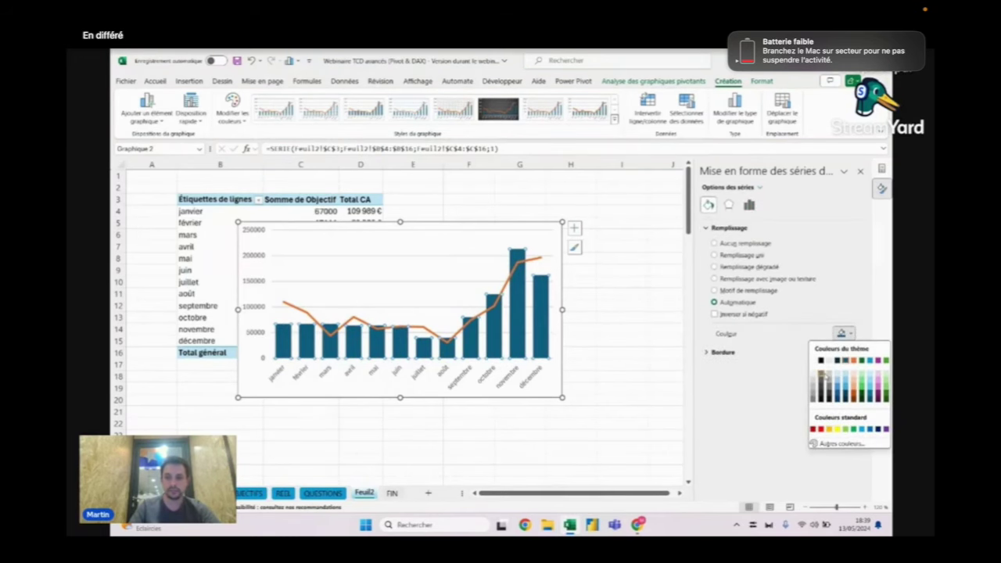
{"action": "left_click", "coordinate": [830, 361]}
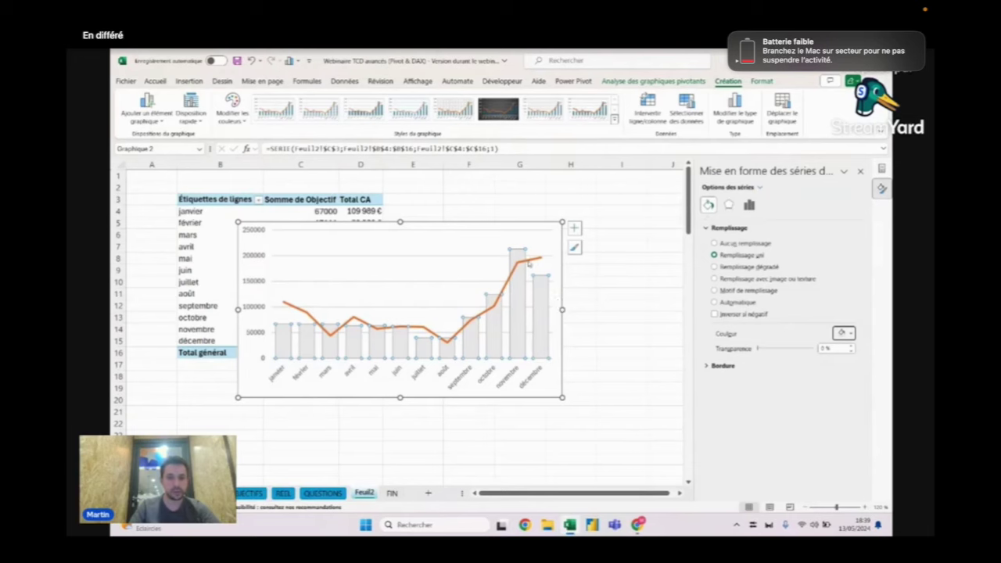
Step: Make the Total CA line blue
{"action": "left_click", "coordinate": [528, 265]}
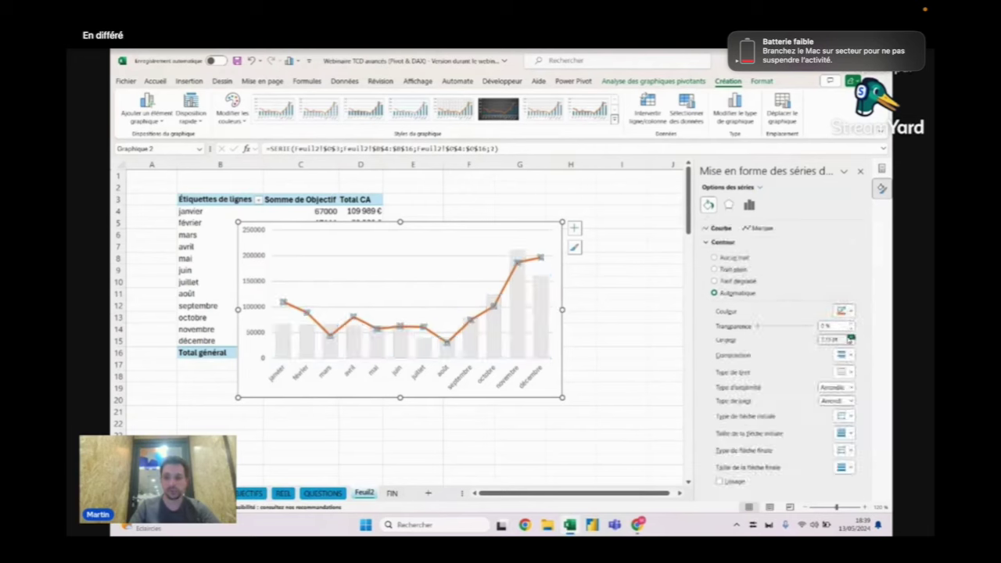
{"action": "left_click", "coordinate": [842, 311]}
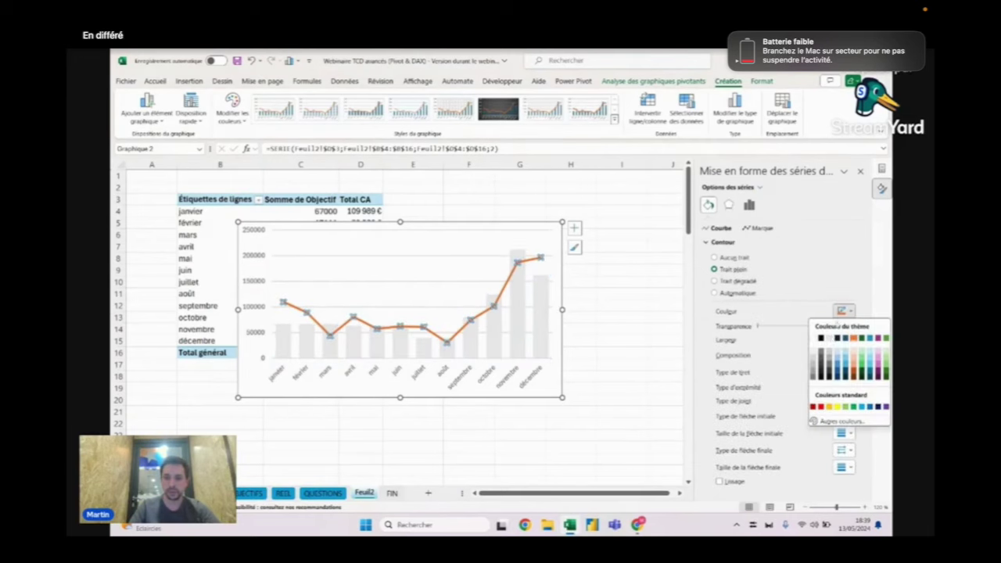
{"action": "left_click", "coordinate": [871, 341]}
{"action": "left_click", "coordinate": [640, 306]}
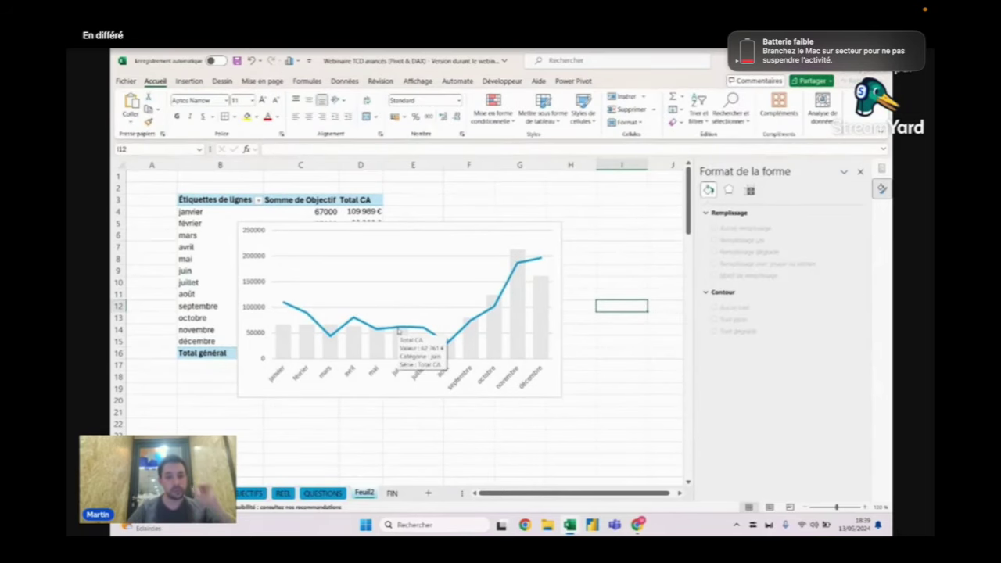
Step: Reposition the chart beside the pivot table, shifting it right to reveal the Total CA column
{"action": "left_click_drag", "start_coordinate": [422, 229], "coordinate": [495, 236]}
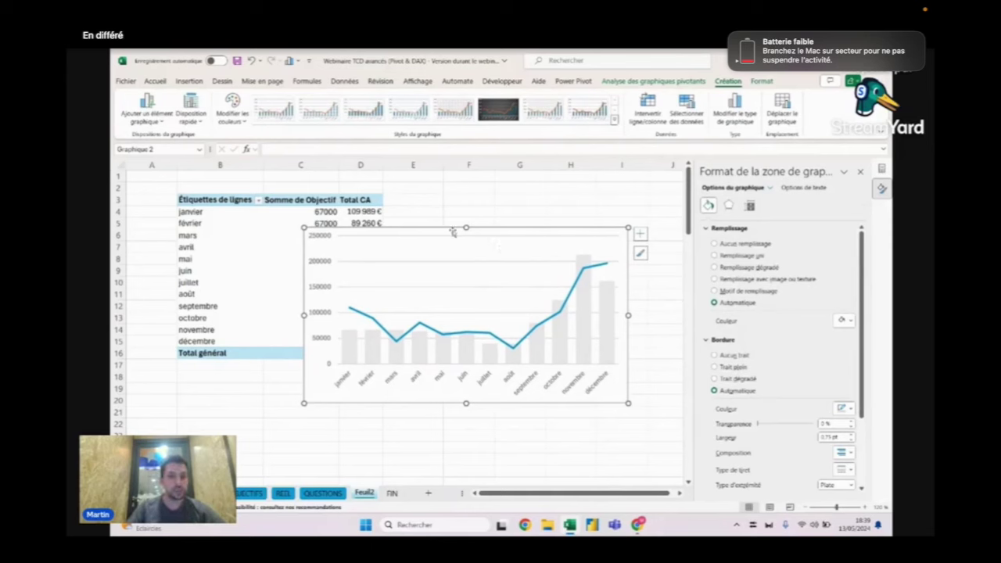
{"action": "left_click_drag", "start_coordinate": [452, 231], "coordinate": [560, 195]}
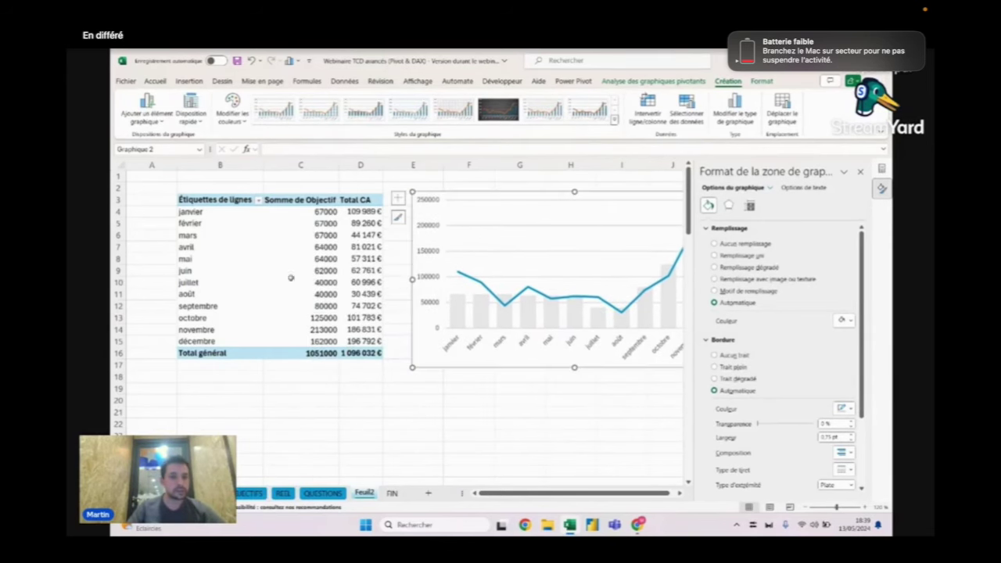
{"action": "left_click", "coordinate": [349, 212]}
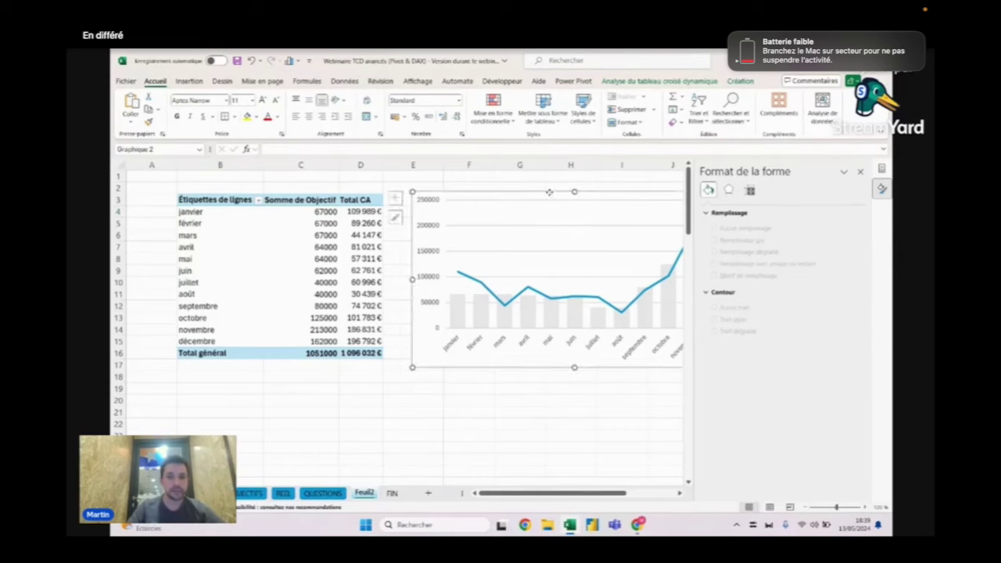
{"action": "left_click_drag", "start_coordinate": [551, 193], "coordinate": [483, 184]}
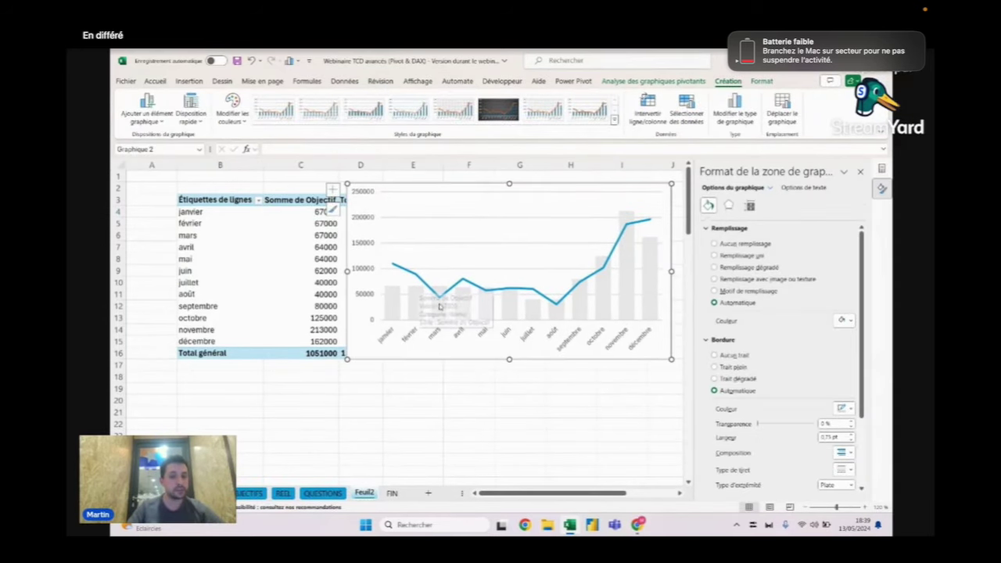
{"action": "mouse_move", "coordinate": [440, 306]}
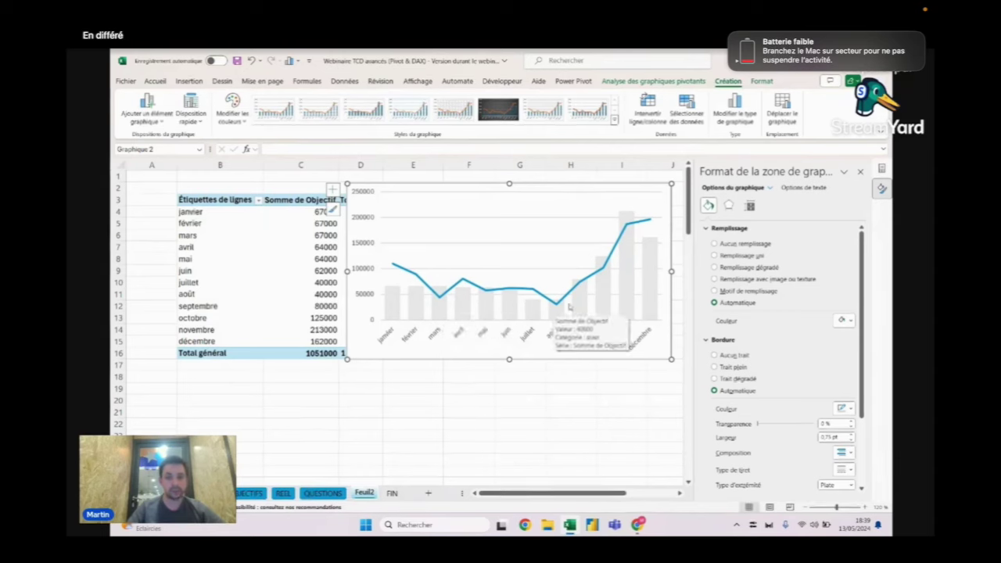
{"action": "mouse_move", "coordinate": [580, 287]}
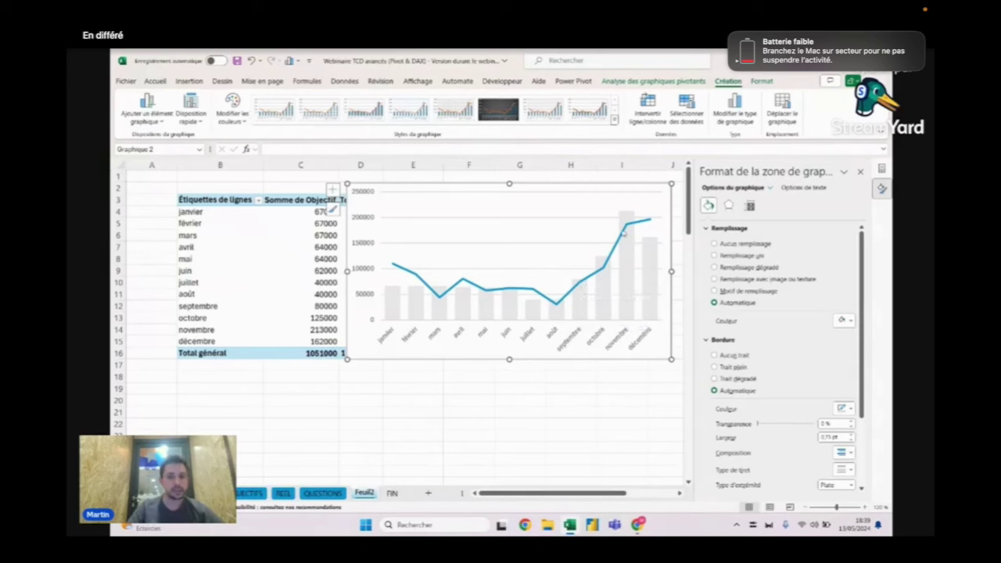
{"action": "mouse_move", "coordinate": [604, 261]}
{"action": "left_click_drag", "start_coordinate": [507, 184], "coordinate": [592, 188]}
Step: Start a formula in E4 referencing January Total CA, cancel it, and move the chart back over the pivot
{"action": "left_click", "coordinate": [397, 213]}
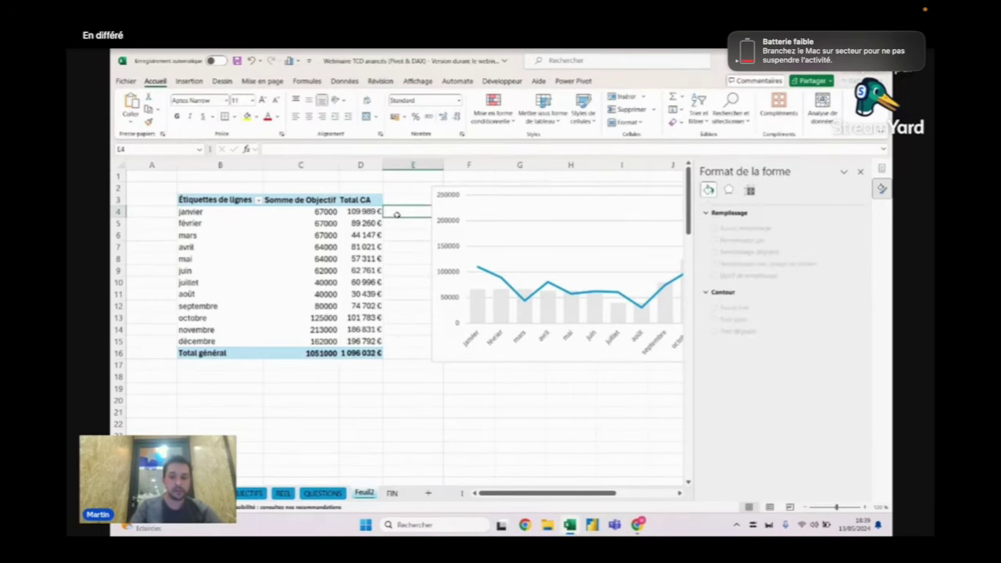
{"action": "type", "text": "="}
{"action": "key", "text": "Left"}
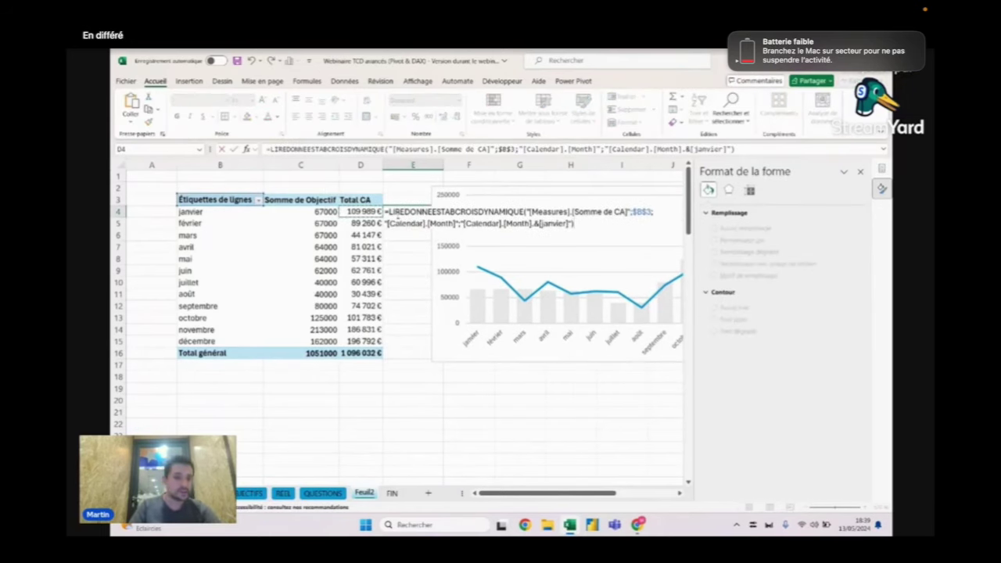
{"action": "key", "text": "Left"}
{"action": "key", "text": "Escape"}
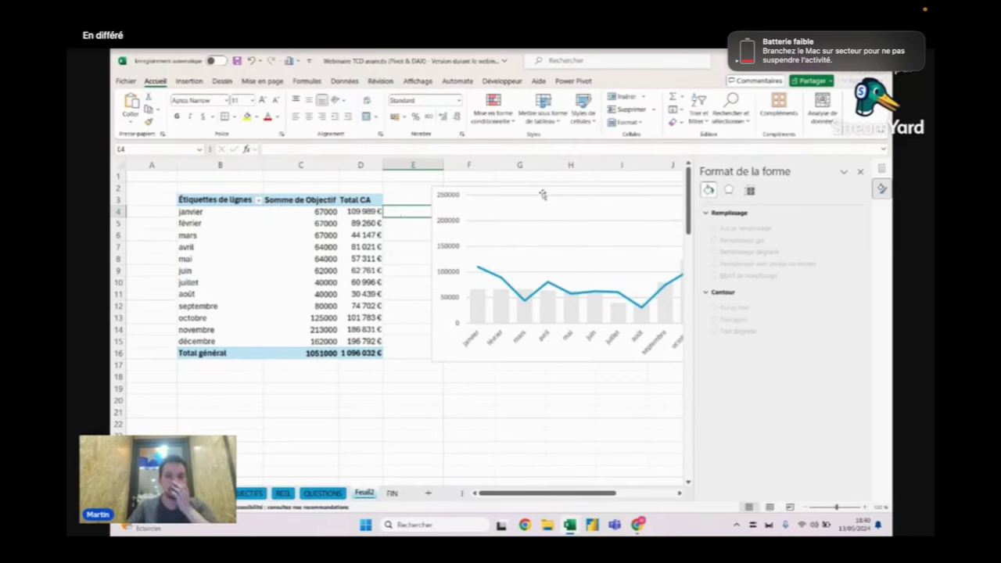
{"action": "mouse_move", "coordinate": [543, 194]}
{"action": "left_mouse_down"}
{"action": "mouse_move", "coordinate": [422, 209]}
{"action": "mouse_move", "coordinate": [437, 208]}
{"action": "left_mouse_up"}
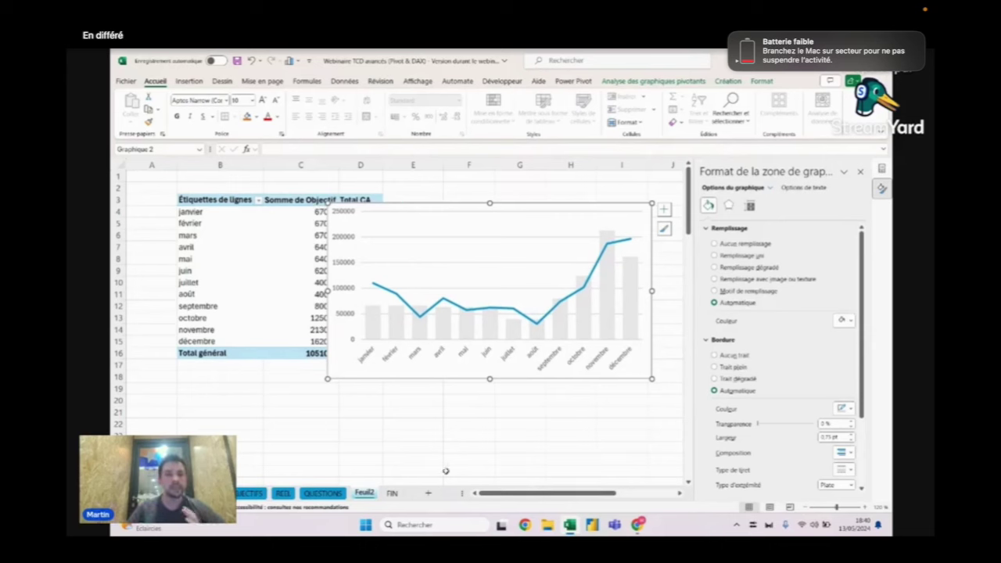
{"action": "left_click", "coordinate": [294, 415]}
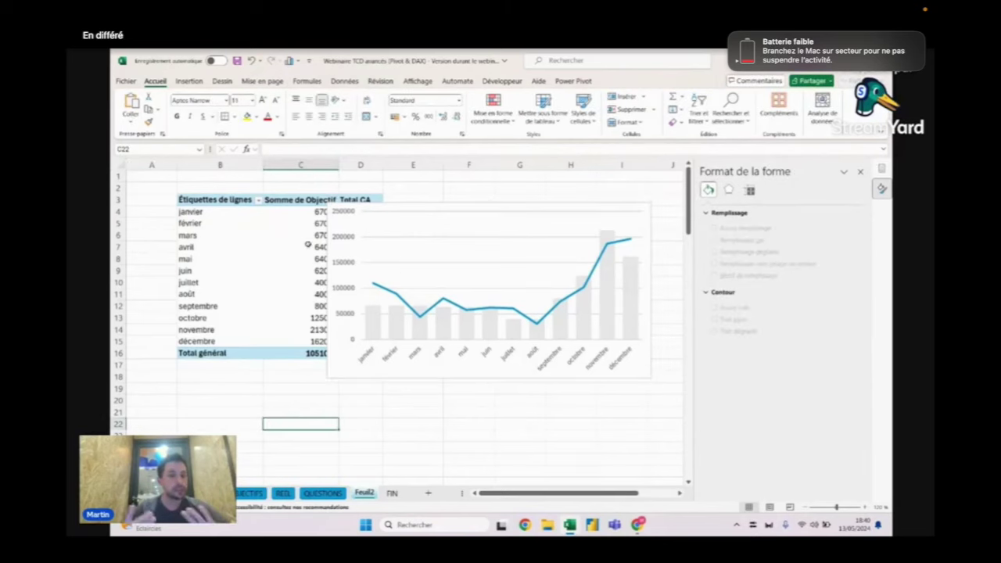
{"action": "mouse_move", "coordinate": [308, 245]}
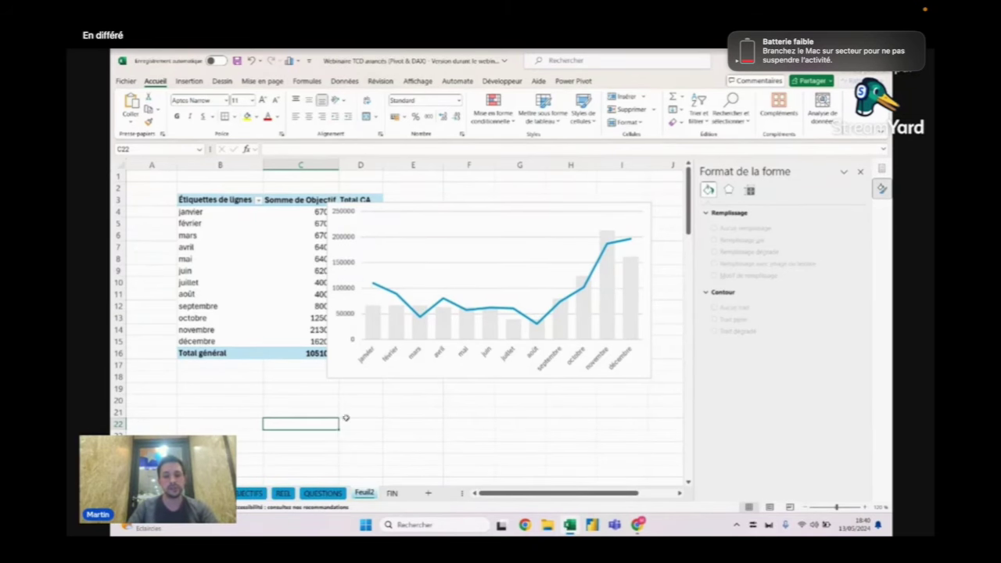
Step: Tick question #07 on the QUESTIONS sheet and return to Feuil2
{"action": "left_click", "coordinate": [325, 493]}
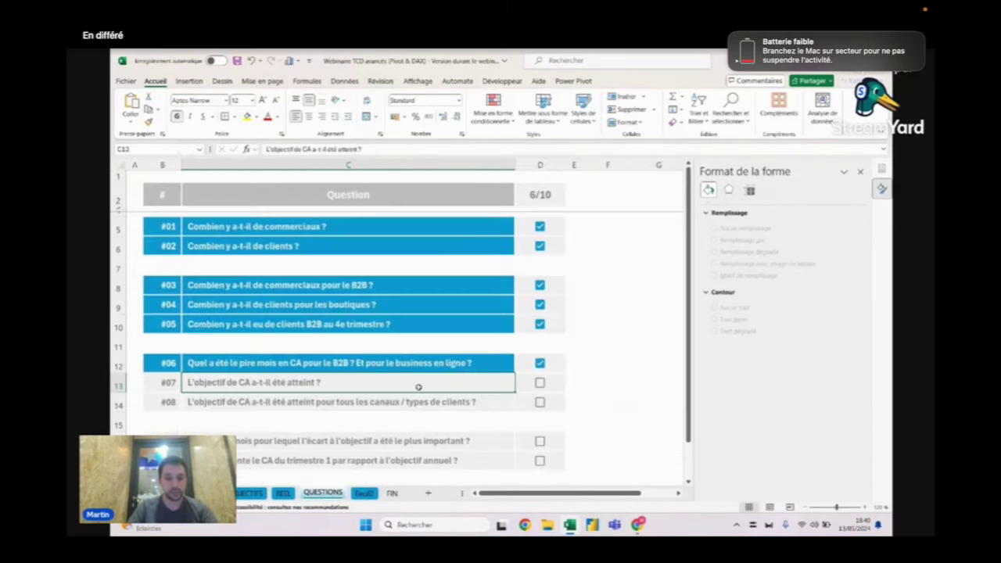
{"action": "left_click", "coordinate": [349, 362]}
{"action": "left_click", "coordinate": [538, 385]}
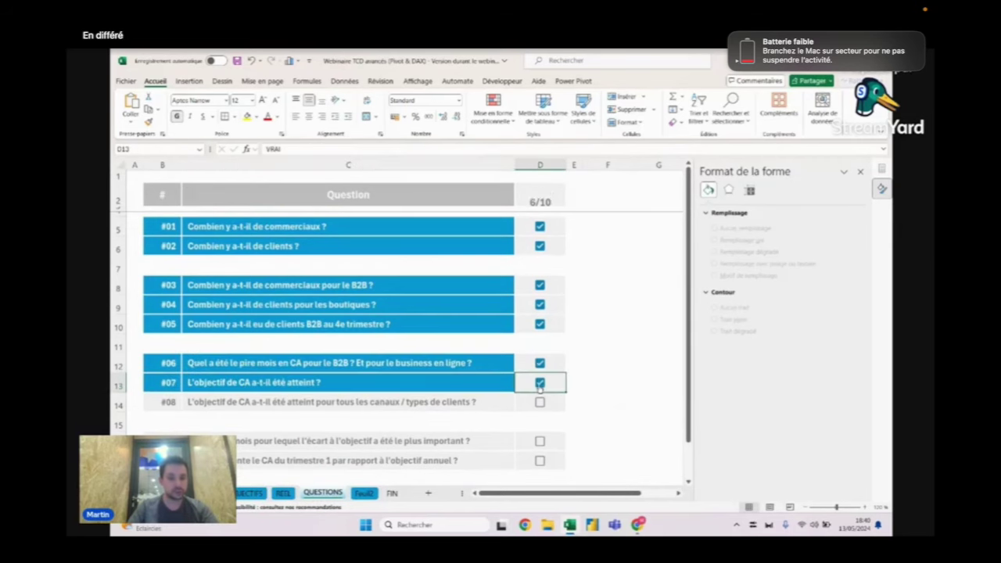
{"action": "left_click", "coordinate": [364, 492]}
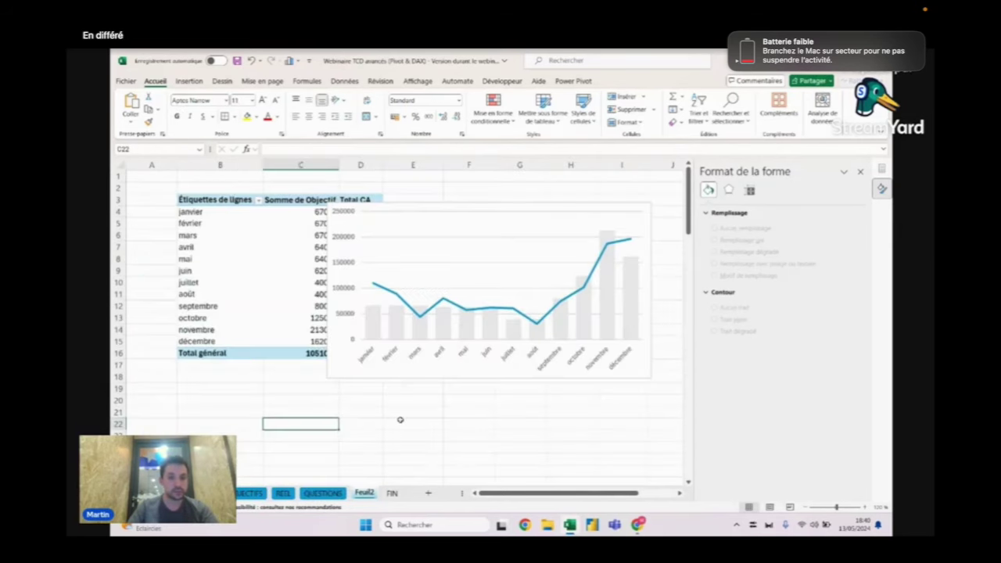
Step: Try removing Month from the pivot rows, inspect the totals, then undo to restore monthly rows
{"action": "left_click", "coordinate": [286, 236]}
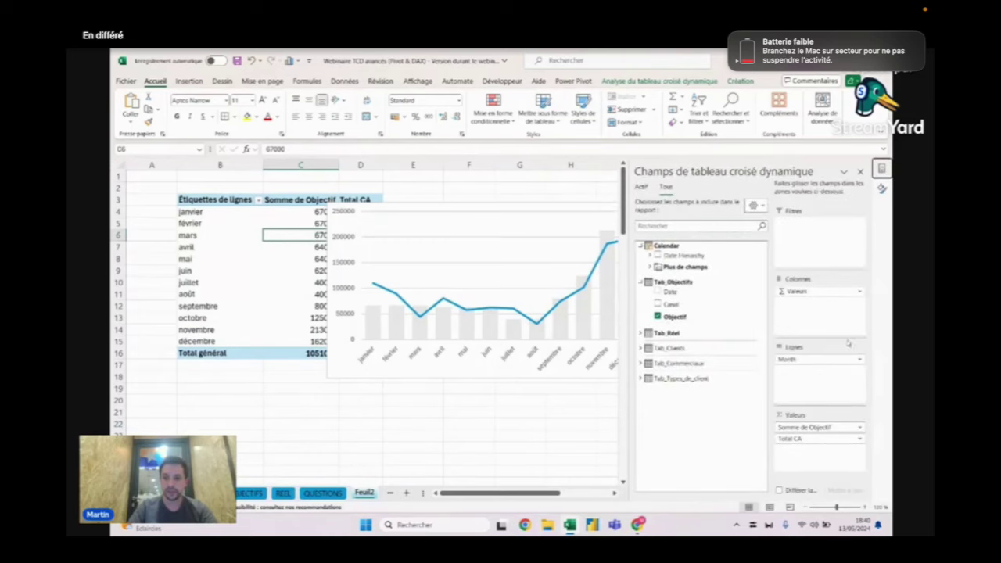
{"action": "left_click_drag", "start_coordinate": [806, 359], "coordinate": [737, 320]}
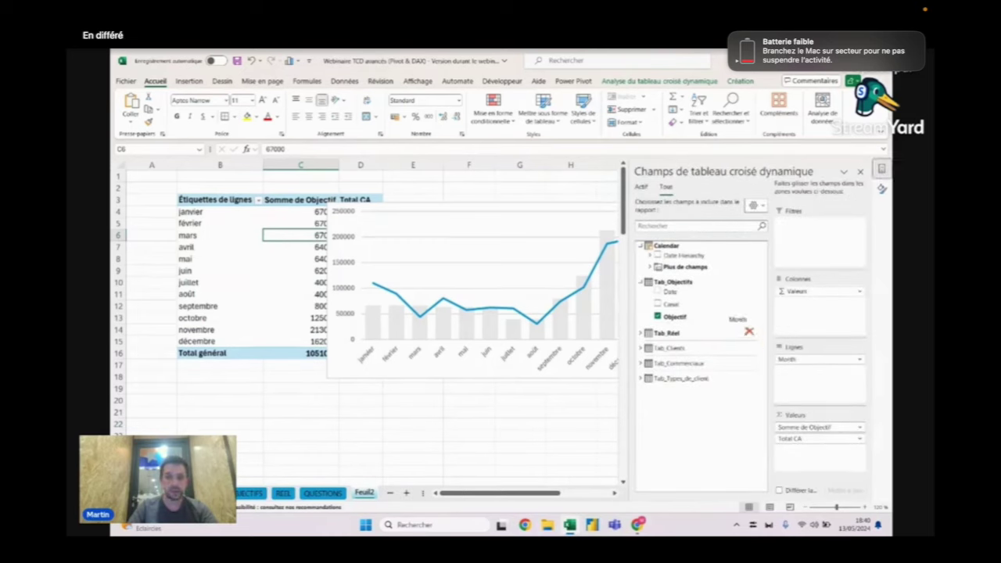
{"action": "left_click", "coordinate": [244, 213]}
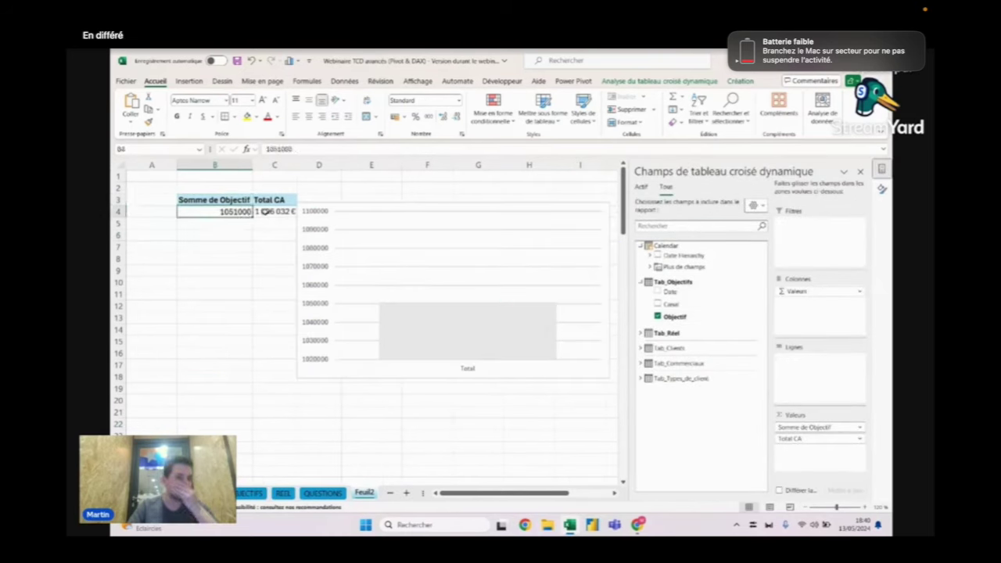
{"action": "left_click", "coordinate": [280, 214]}
{"action": "left_click_drag", "start_coordinate": [522, 204], "coordinate": [489, 231]}
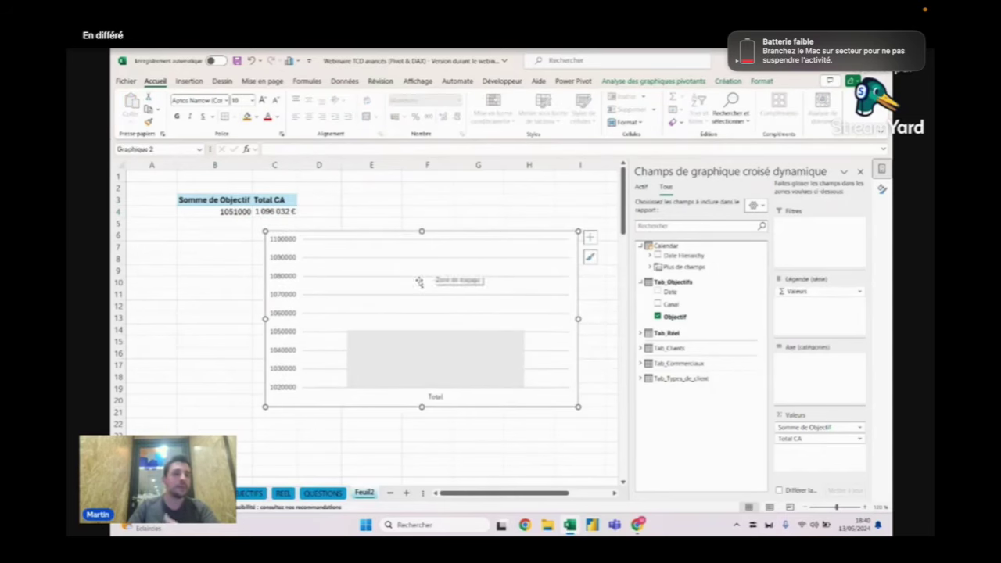
{"action": "left_click_drag", "start_coordinate": [275, 211], "coordinate": [240, 212]}
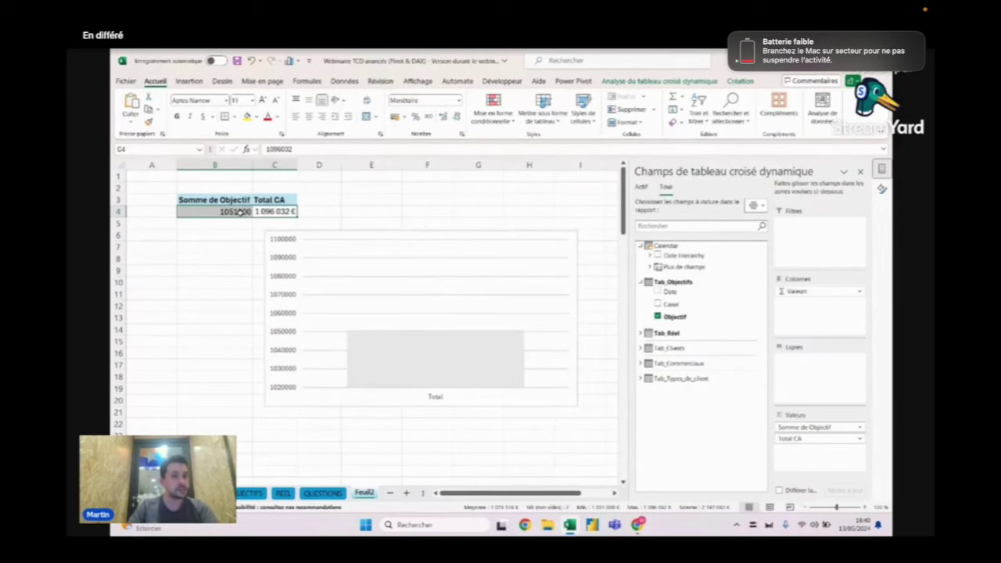
{"action": "key", "text": "ctrl+z"}
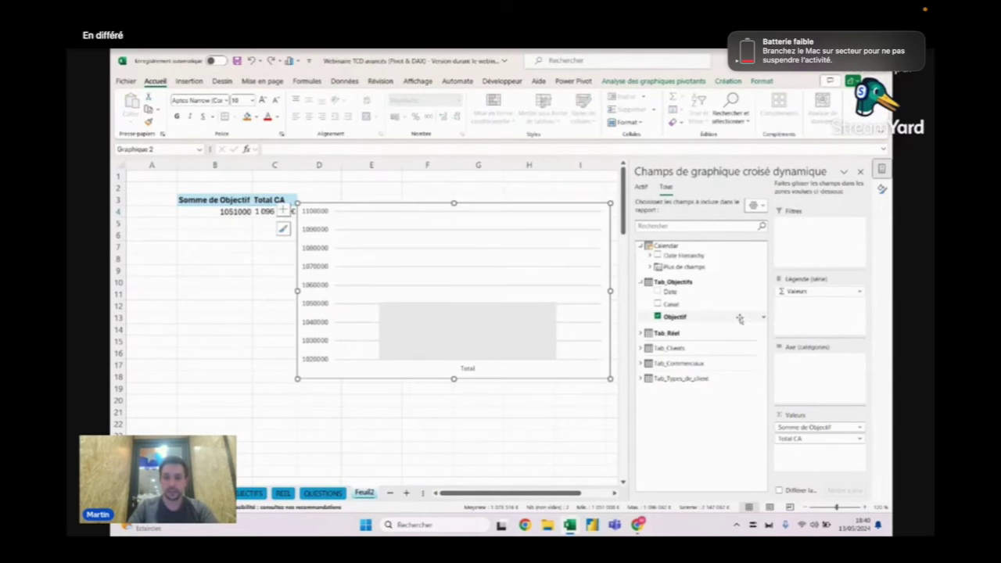
{"action": "key", "text": "ctrl+z"}
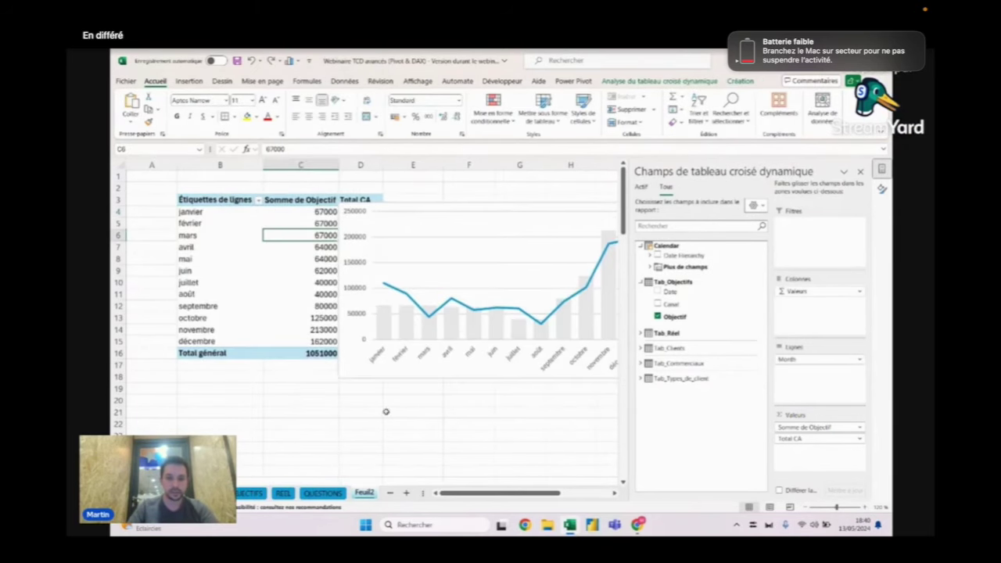
Step: Read question #08, then on Feuil2 drag Month out of the chart's Axis categories
{"action": "left_click", "coordinate": [323, 494]}
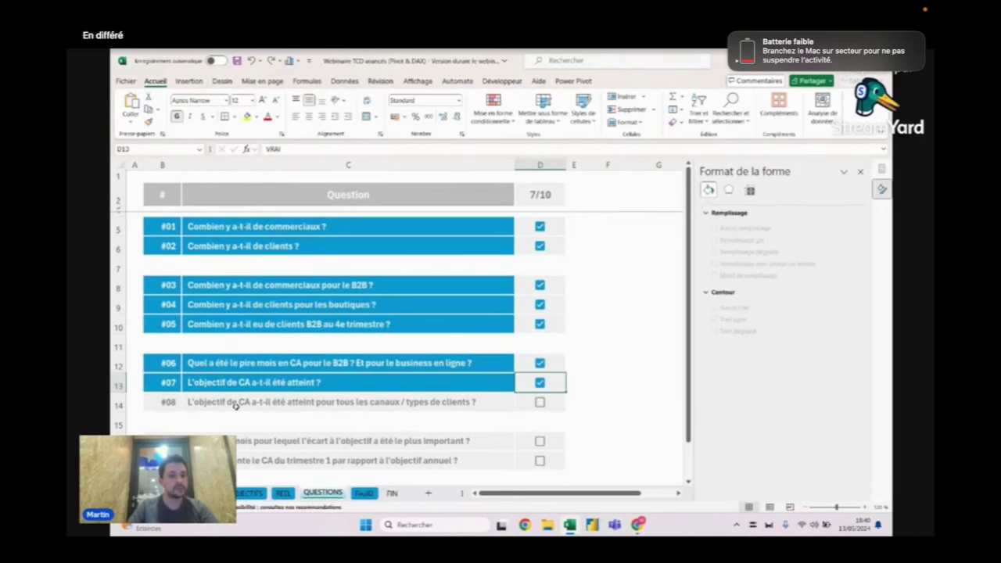
{"action": "left_click", "coordinate": [258, 404]}
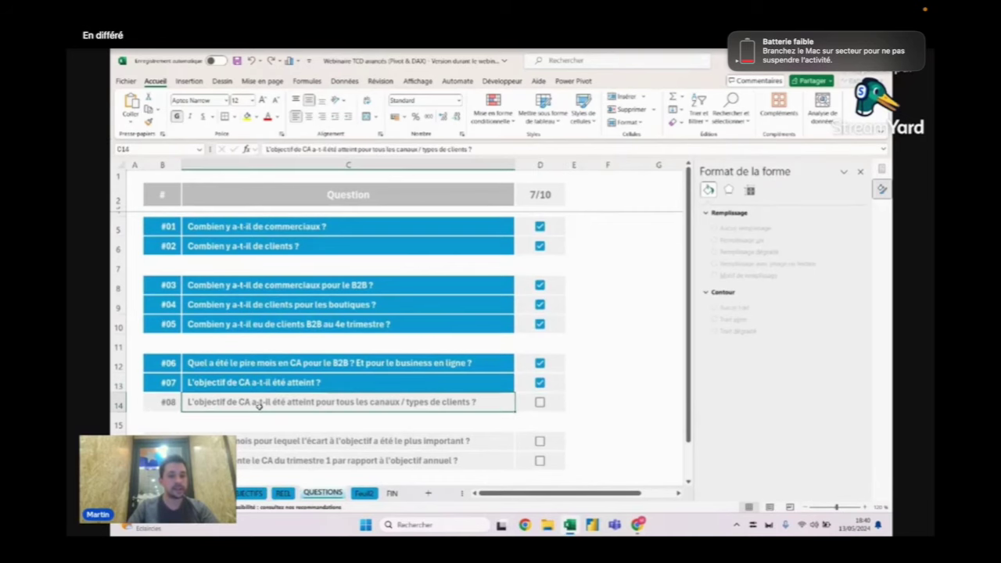
{"action": "left_click", "coordinate": [364, 492]}
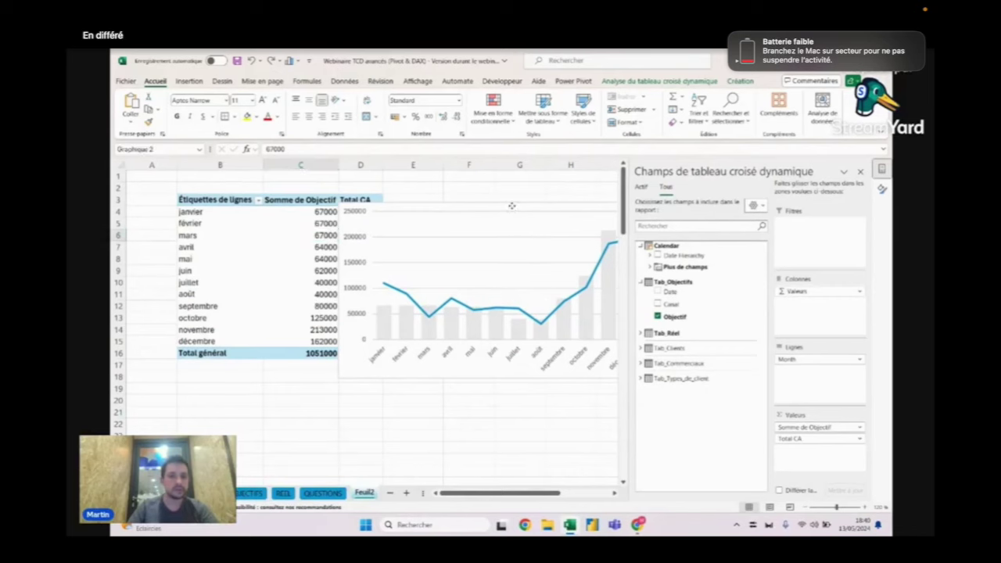
{"action": "left_click_drag", "start_coordinate": [514, 218], "coordinate": [465, 214]}
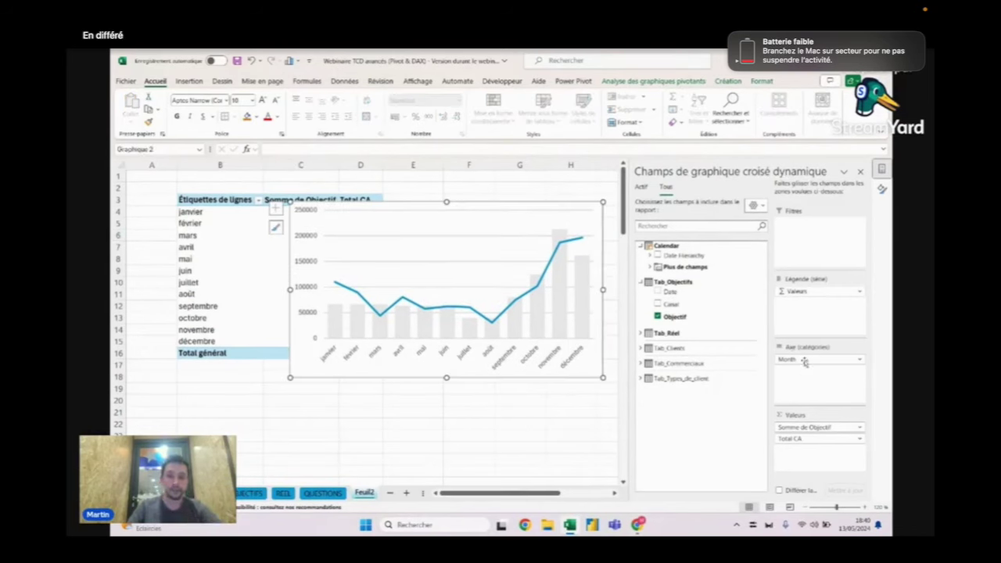
{"action": "left_click_drag", "start_coordinate": [807, 360], "coordinate": [714, 305]}
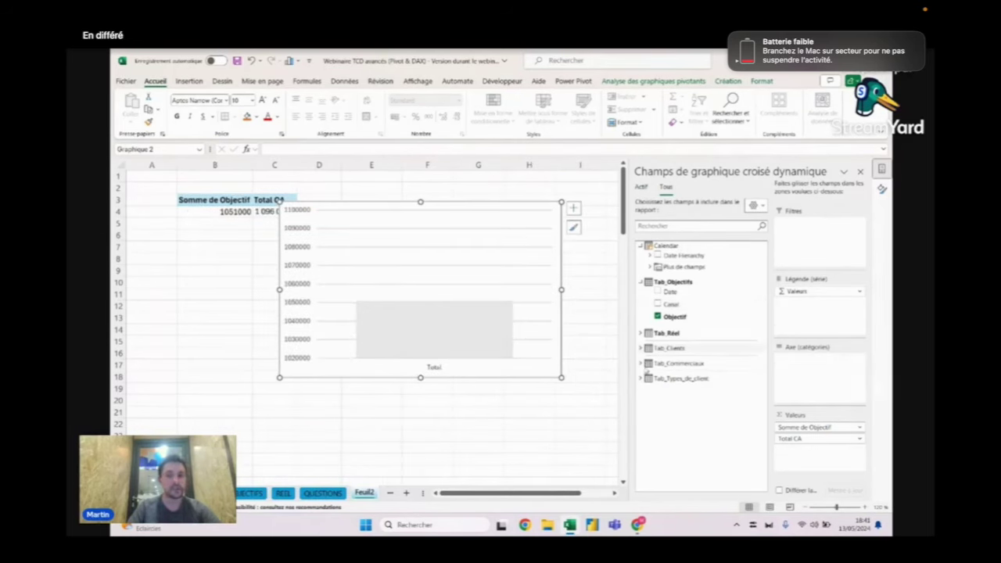
Step: Add Canal from Tab_Objectifs to the pivot rows and move the chart below the table
{"action": "mouse_move", "coordinate": [670, 304]}
{"action": "left_mouse_down"}
{"action": "mouse_move", "coordinate": [819, 330]}
{"action": "mouse_move", "coordinate": [821, 383]}
{"action": "left_mouse_up"}
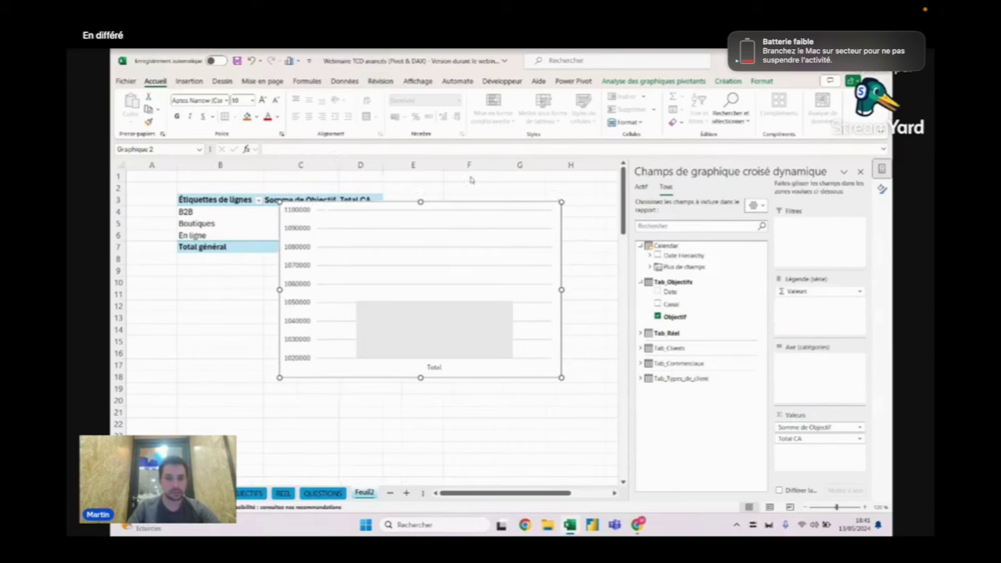
{"action": "key", "text": "ctrl+z"}
{"action": "left_click", "coordinate": [236, 212]}
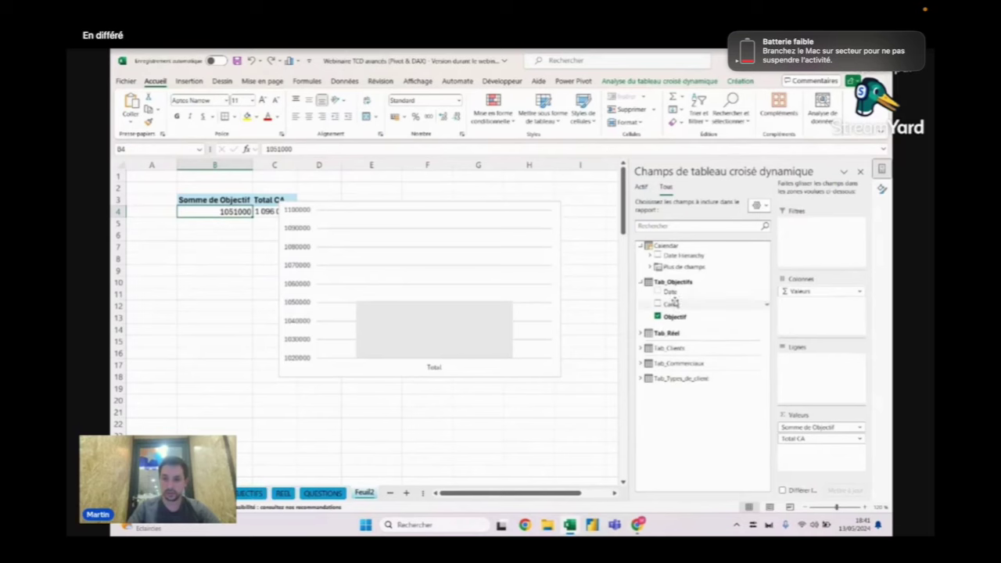
{"action": "mouse_move", "coordinate": [671, 303]}
{"action": "left_mouse_down"}
{"action": "mouse_move", "coordinate": [838, 383]}
{"action": "mouse_move", "coordinate": [828, 375]}
{"action": "left_mouse_up"}
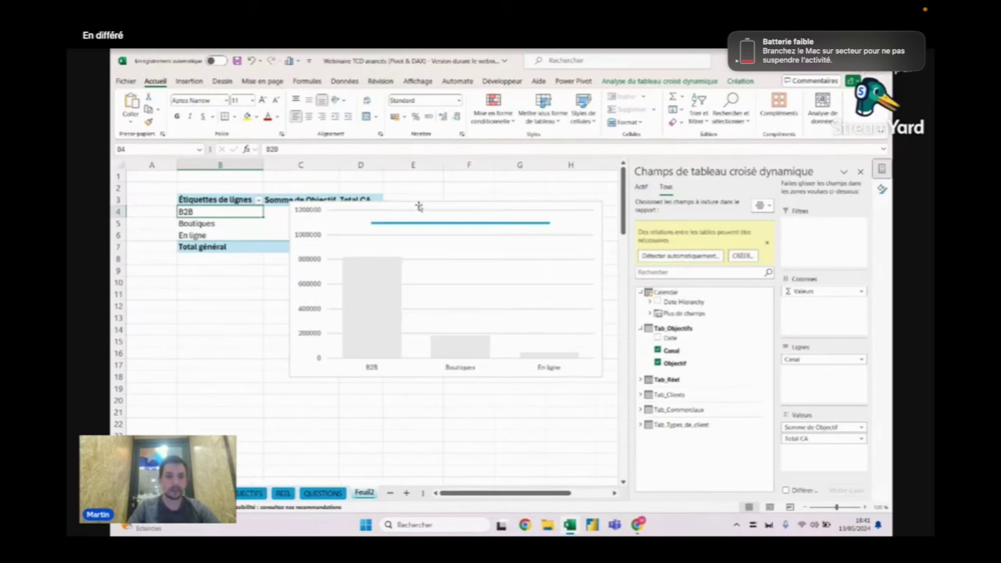
{"action": "left_click_drag", "start_coordinate": [417, 207], "coordinate": [422, 283]}
{"action": "left_click", "coordinate": [356, 213]}
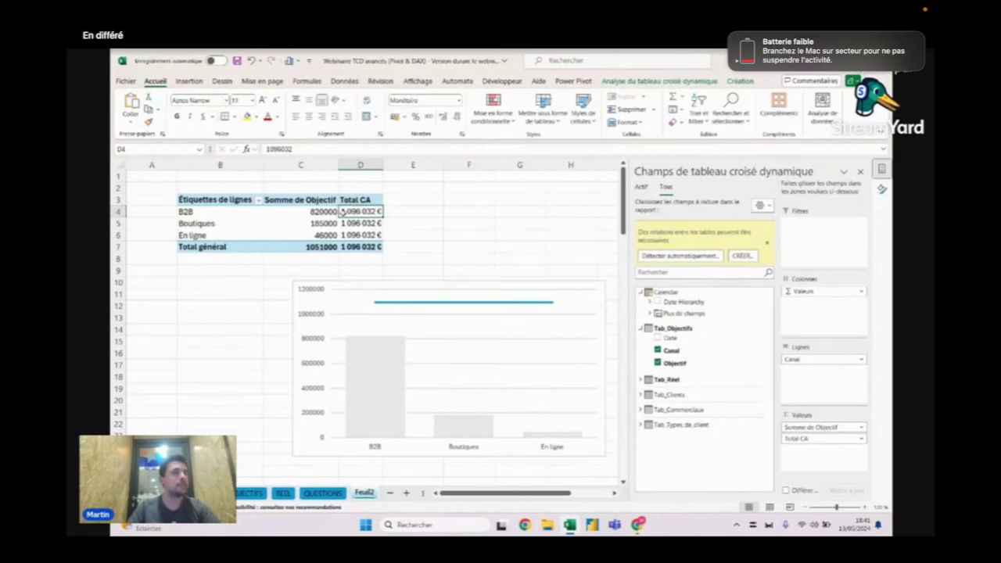
Step: Review the per-channel Objectif (B2B 820000) and Total CA values, then remove Canal from the rows
{"action": "left_click", "coordinate": [319, 213]}
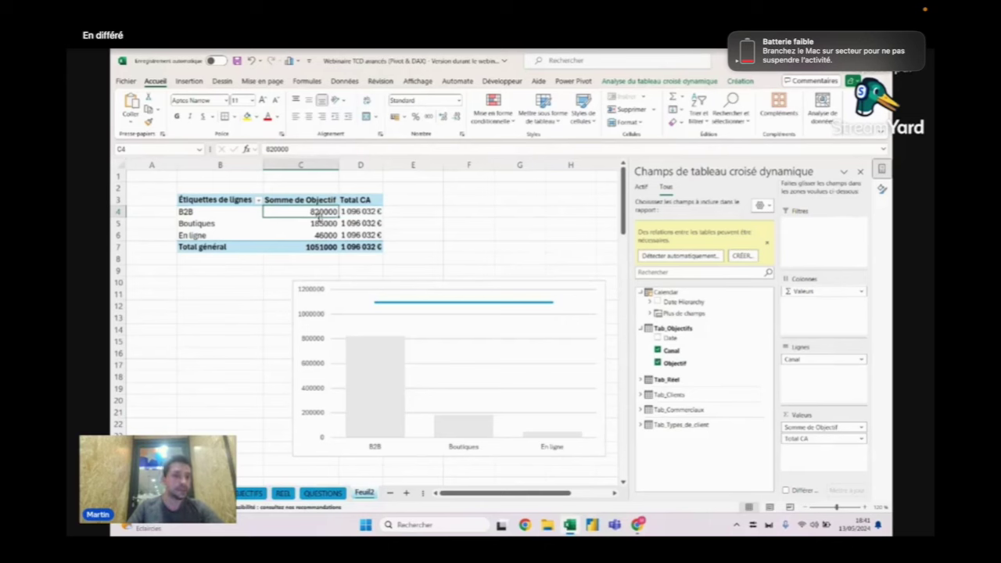
{"action": "left_click", "coordinate": [324, 247]}
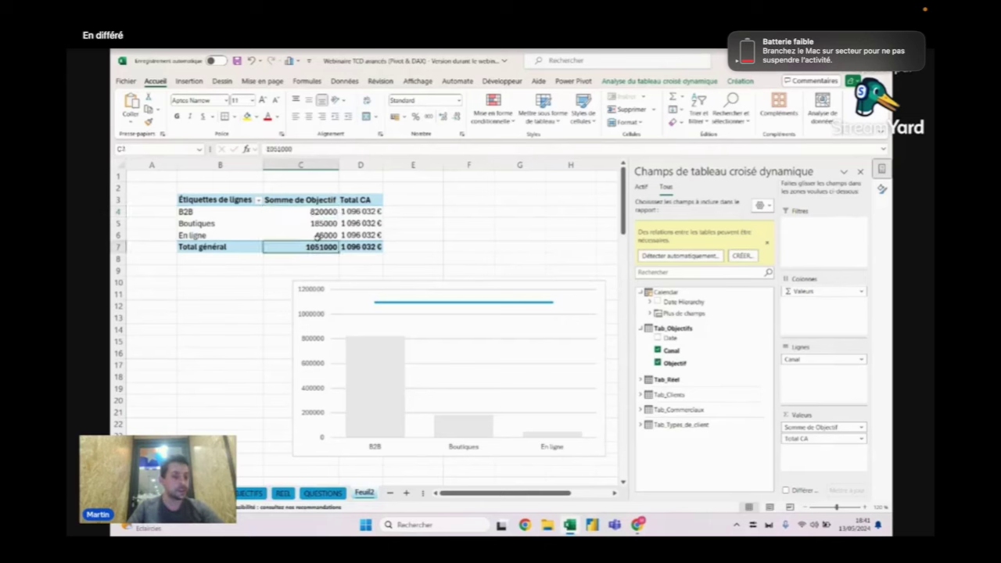
{"action": "left_click_drag", "start_coordinate": [323, 212], "coordinate": [319, 236]}
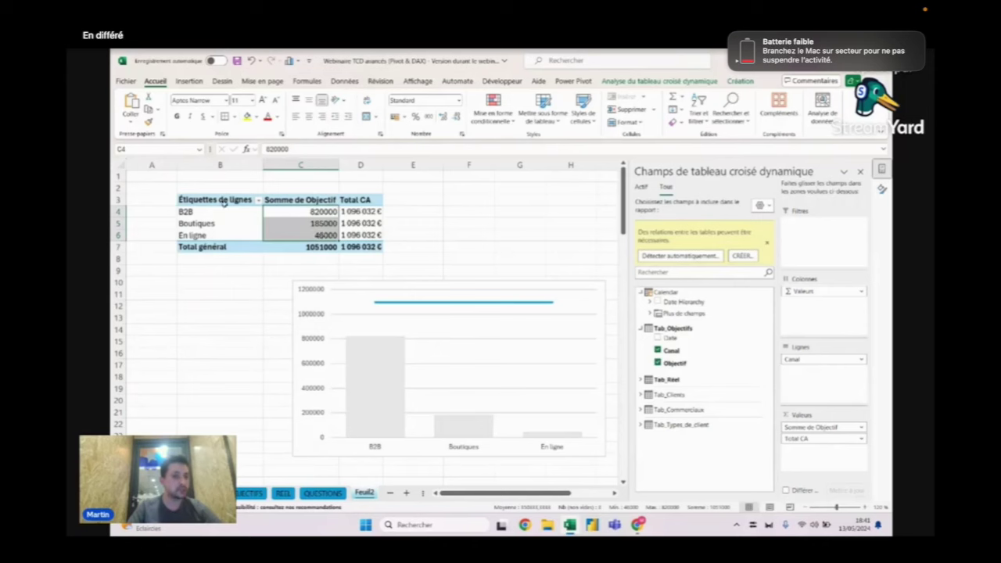
{"action": "left_click_drag", "start_coordinate": [379, 211], "coordinate": [361, 235]}
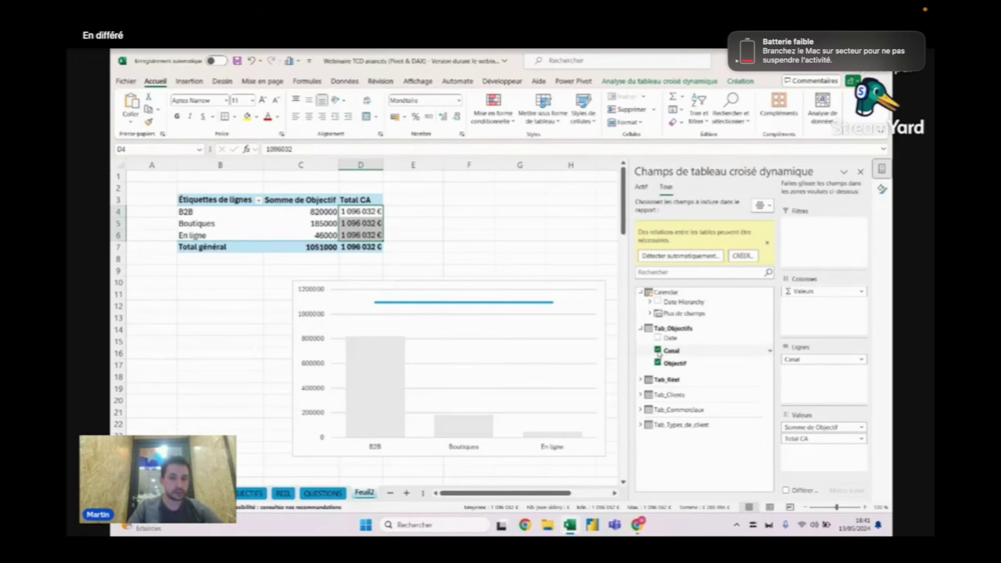
{"action": "left_click", "coordinate": [657, 350]}
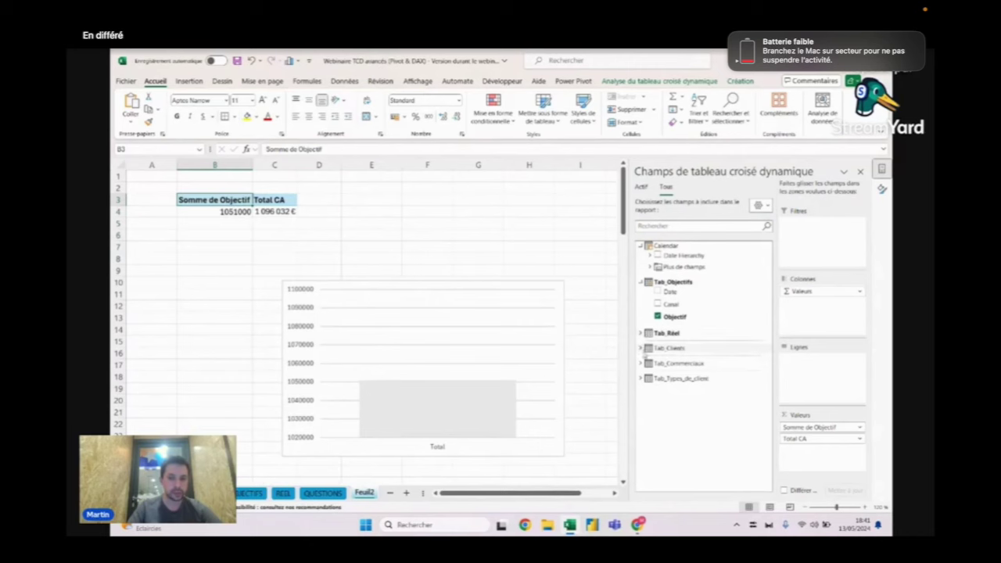
{"action": "left_click", "coordinate": [641, 347]}
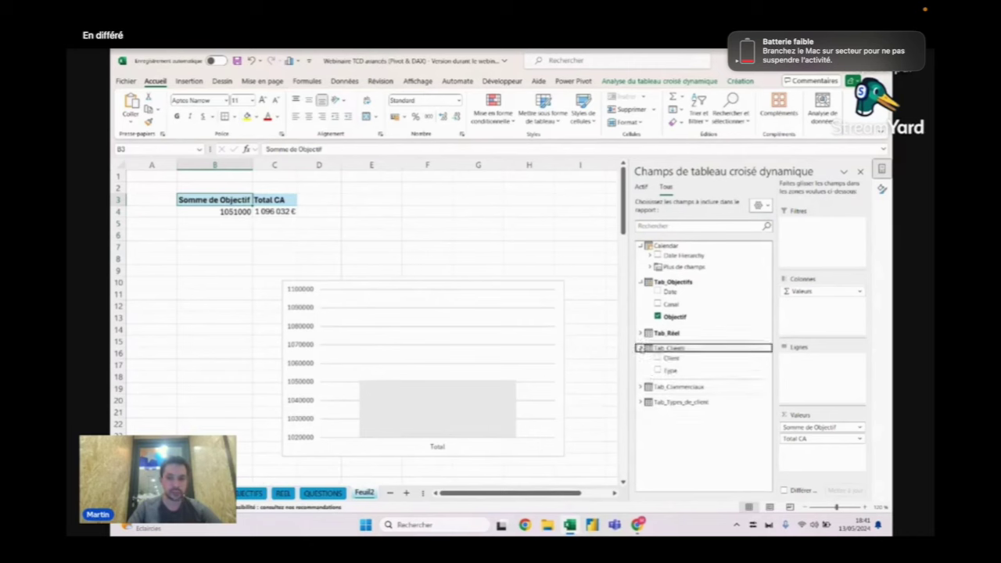
{"action": "left_click", "coordinate": [641, 348]}
{"action": "left_click", "coordinate": [640, 333]}
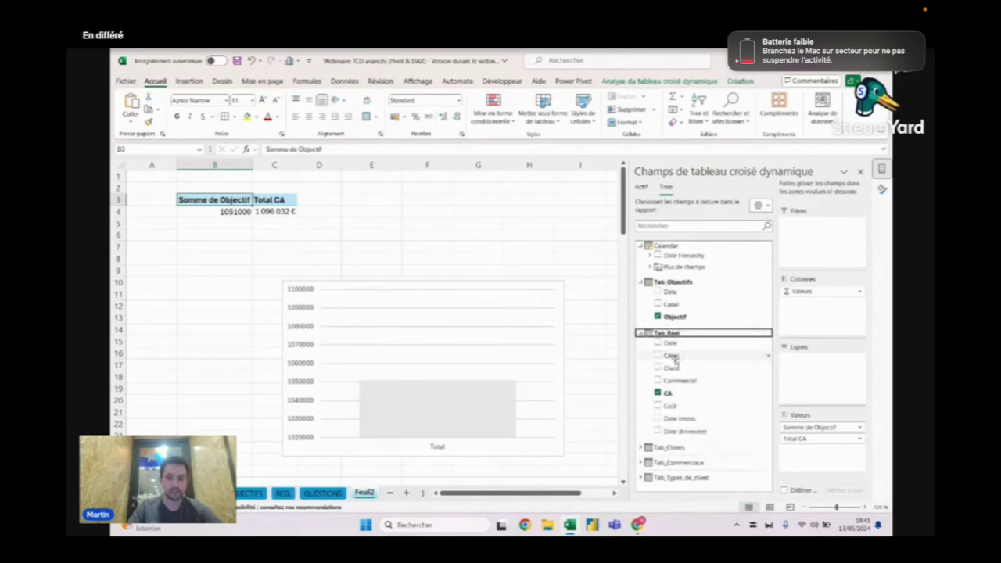
{"action": "left_click", "coordinate": [672, 356]}
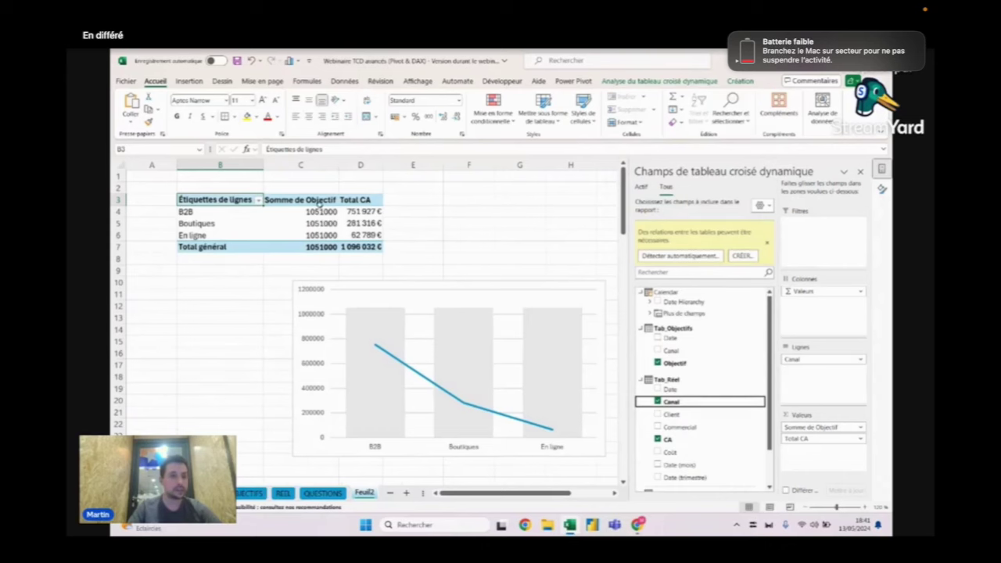
{"action": "left_click_drag", "start_coordinate": [321, 212], "coordinate": [321, 234]}
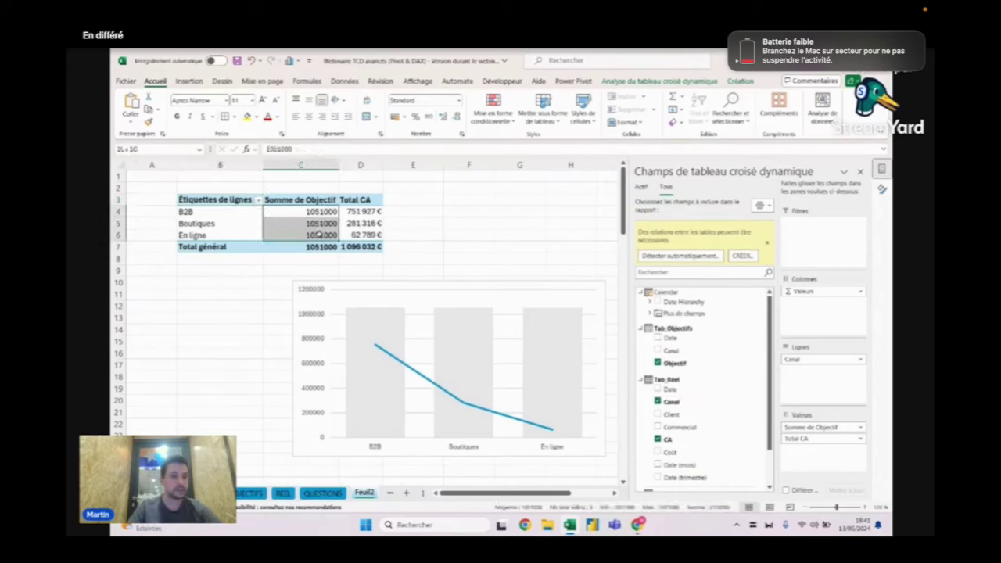
{"action": "left_click", "coordinate": [358, 212]}
{"action": "left_click_drag", "start_coordinate": [326, 210], "coordinate": [323, 236]}
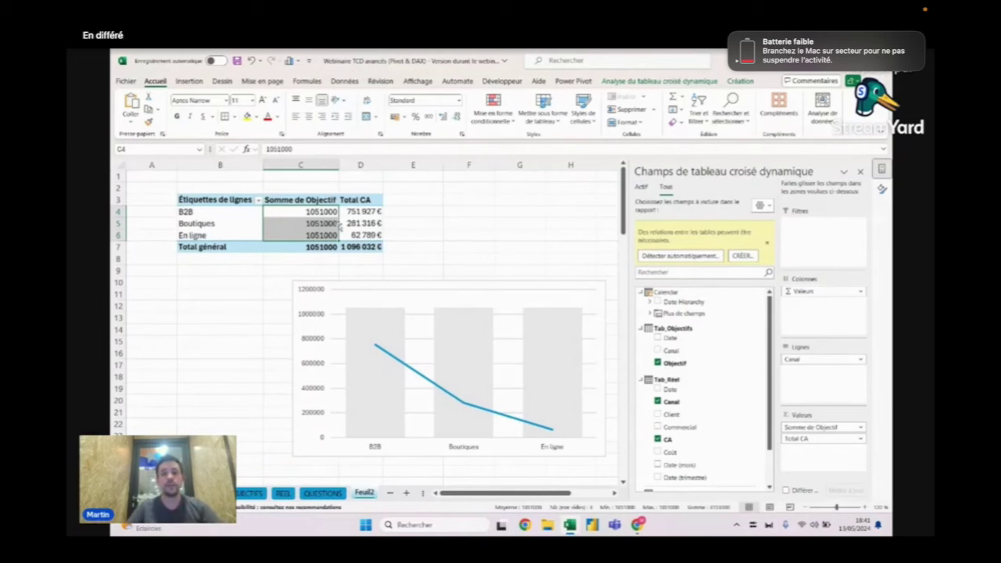
{"action": "left_click", "coordinate": [658, 401]}
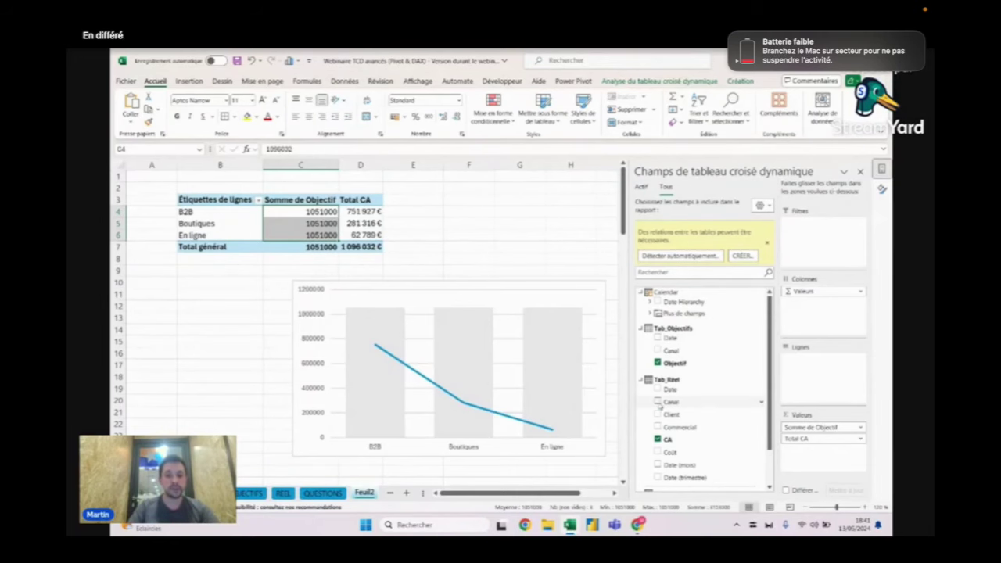
{"action": "left_click", "coordinate": [640, 333]}
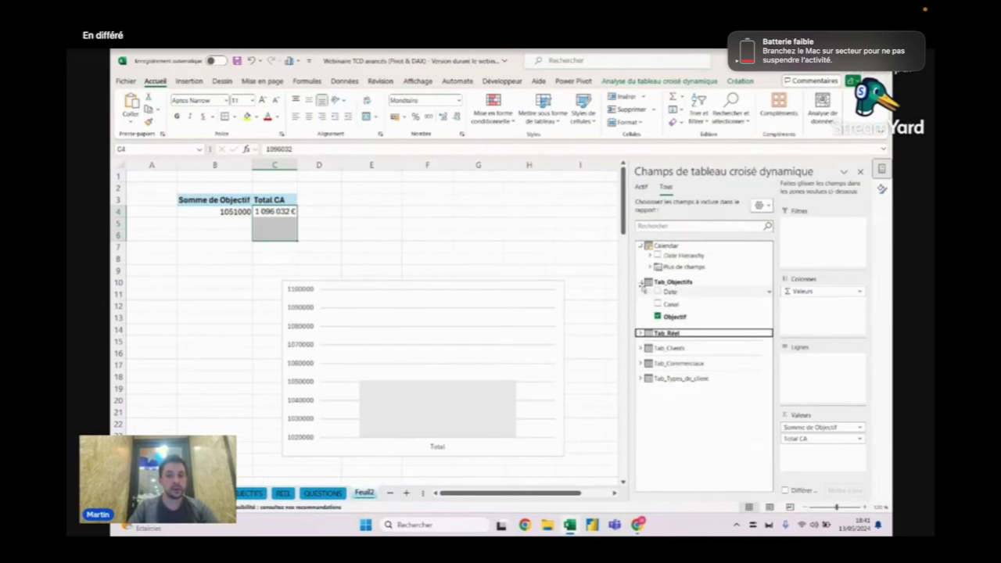
{"action": "left_click", "coordinate": [640, 281]}
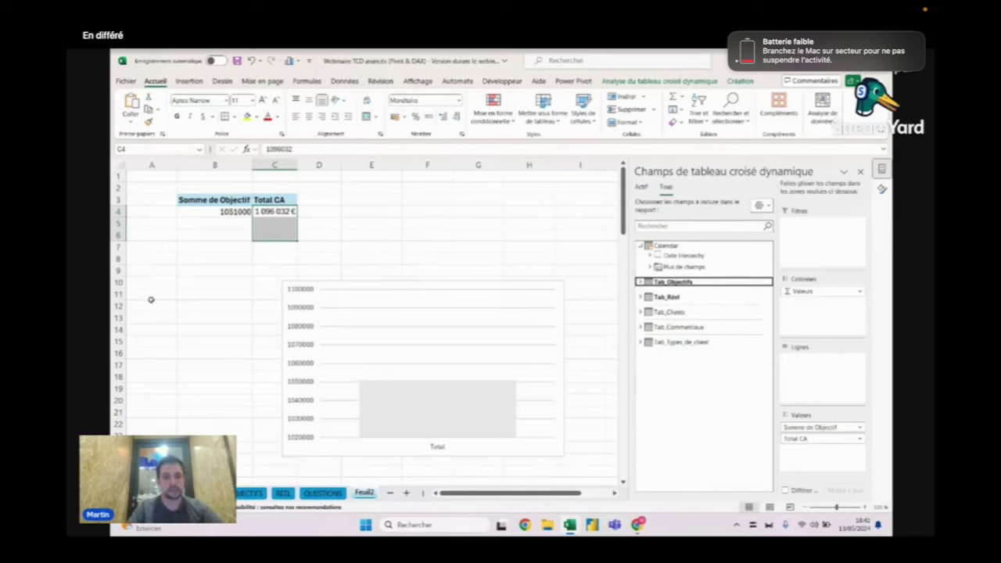
Step: From the lookup-tables sheet, add the Type de client table (B2B, Boutiques, En ligne) to the data model
{"action": "left_click", "coordinate": [247, 495]}
{"action": "left_click", "coordinate": [204, 494]}
{"action": "left_click", "coordinate": [180, 224]}
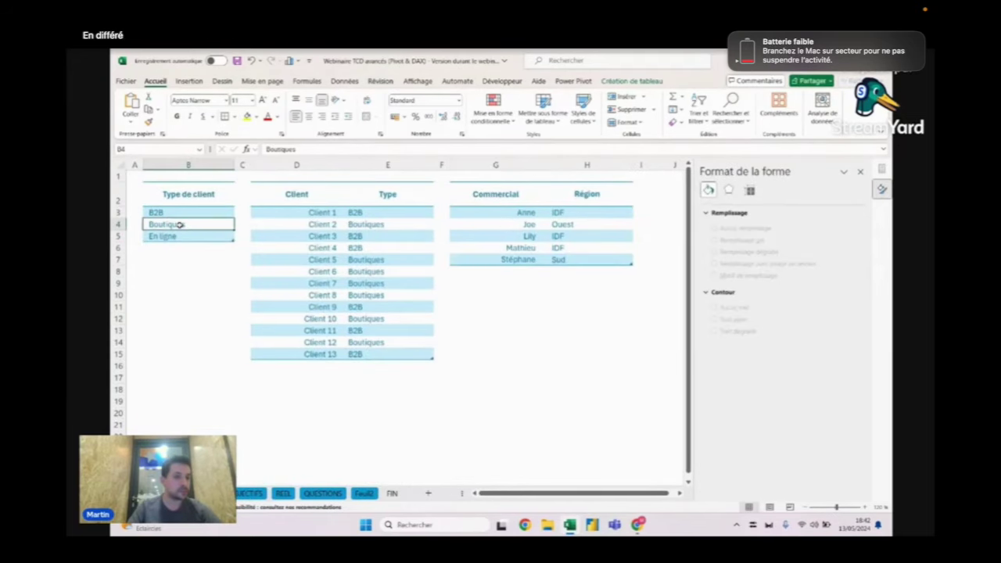
{"action": "right_click", "coordinate": [180, 224]}
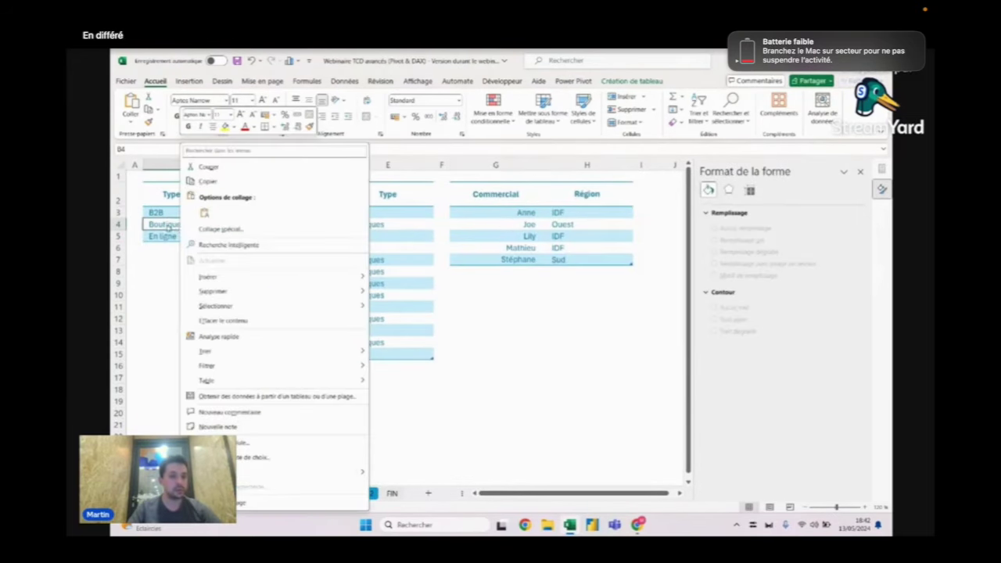
{"action": "key", "text": "Escape"}
{"action": "left_click", "coordinate": [591, 83]}
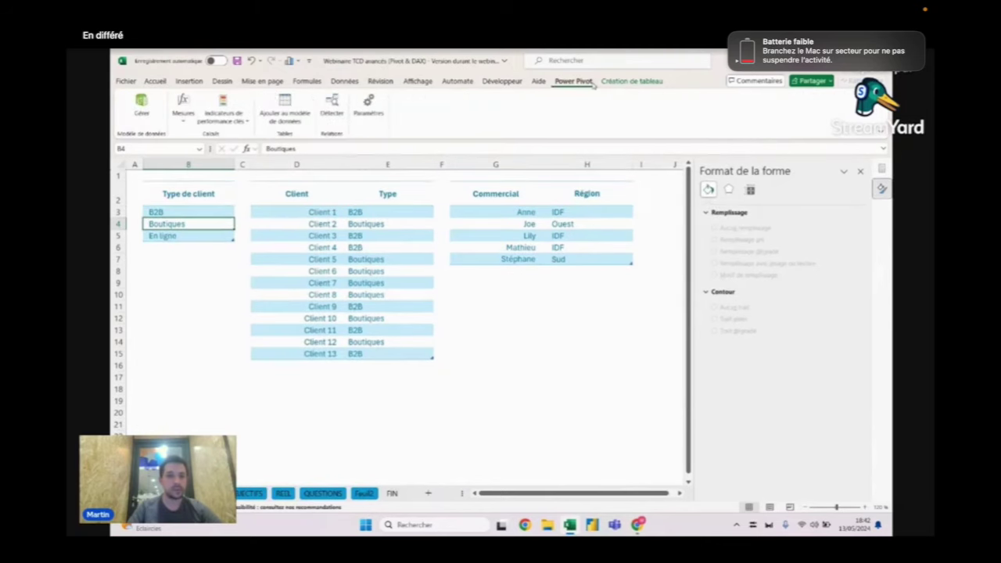
{"action": "left_click", "coordinate": [295, 102]}
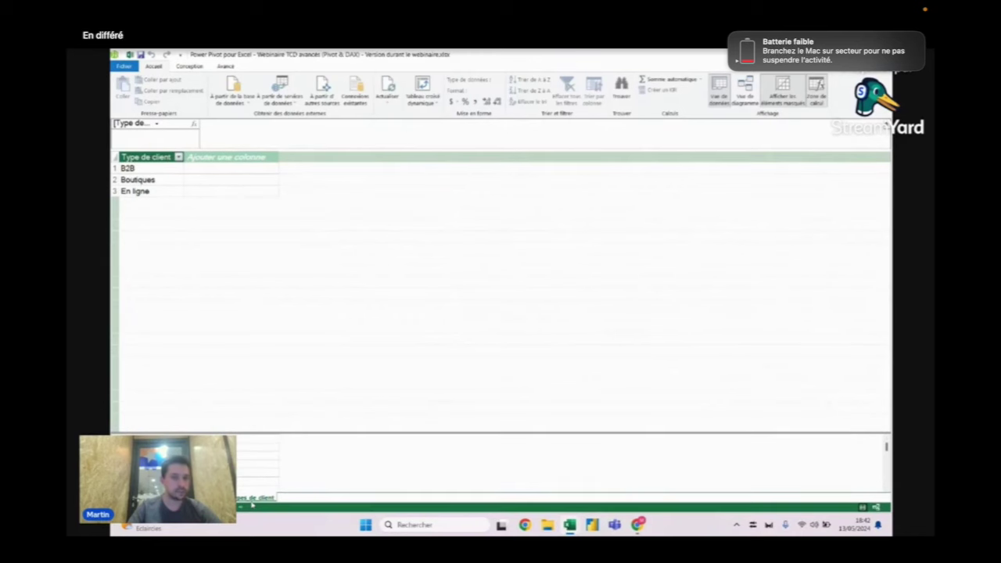
Step: In Diagram View, rearrange the client-type, Calendar, Tab_Réel and Tab_Objectifs tables
{"action": "left_click", "coordinate": [744, 87]}
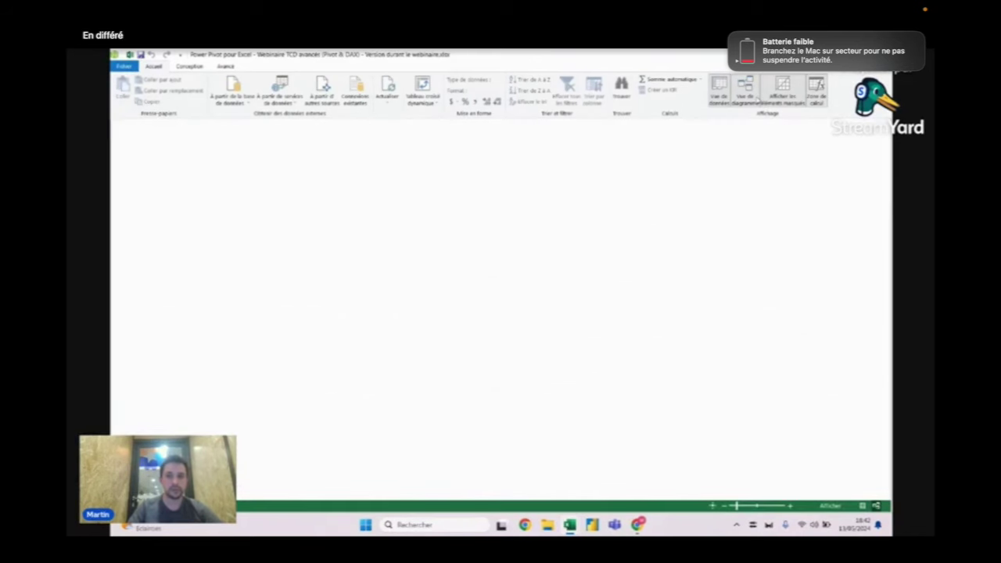
{"action": "left_click_drag", "start_coordinate": [655, 252], "coordinate": [387, 387]}
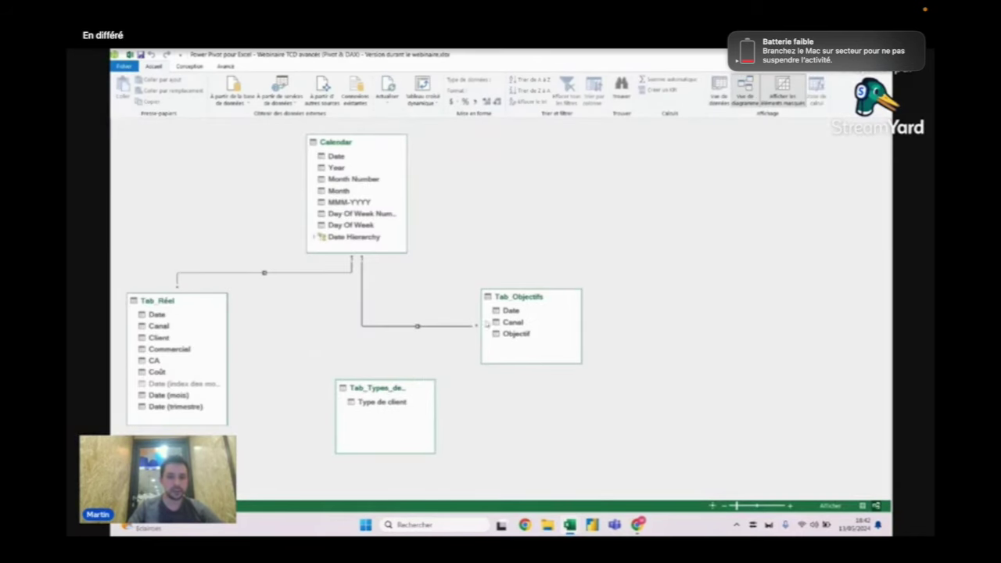
{"action": "left_click_drag", "start_coordinate": [378, 141], "coordinate": [468, 133]}
{"action": "left_click_drag", "start_coordinate": [518, 297], "coordinate": [627, 254]}
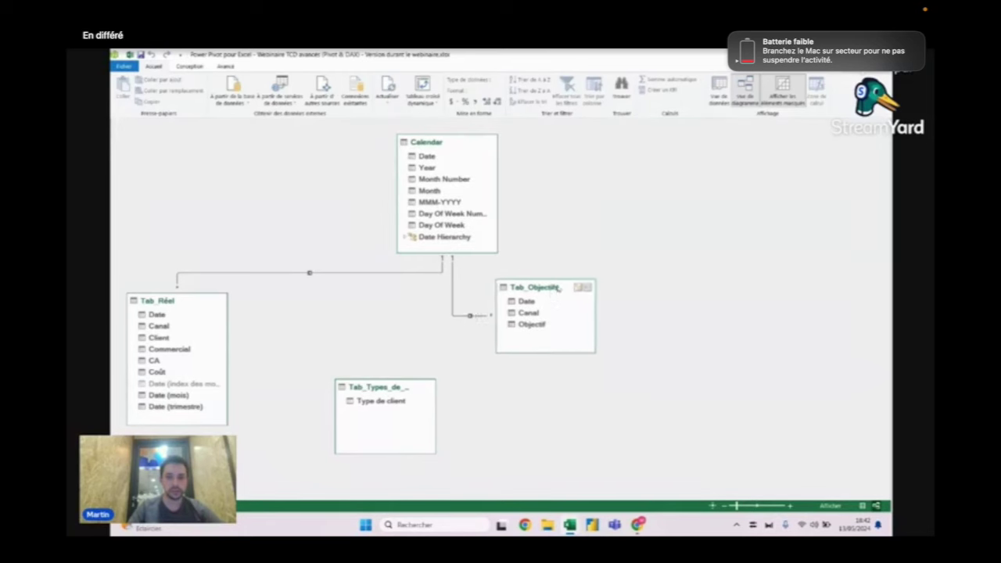
{"action": "left_click_drag", "start_coordinate": [193, 300], "coordinate": [295, 230]}
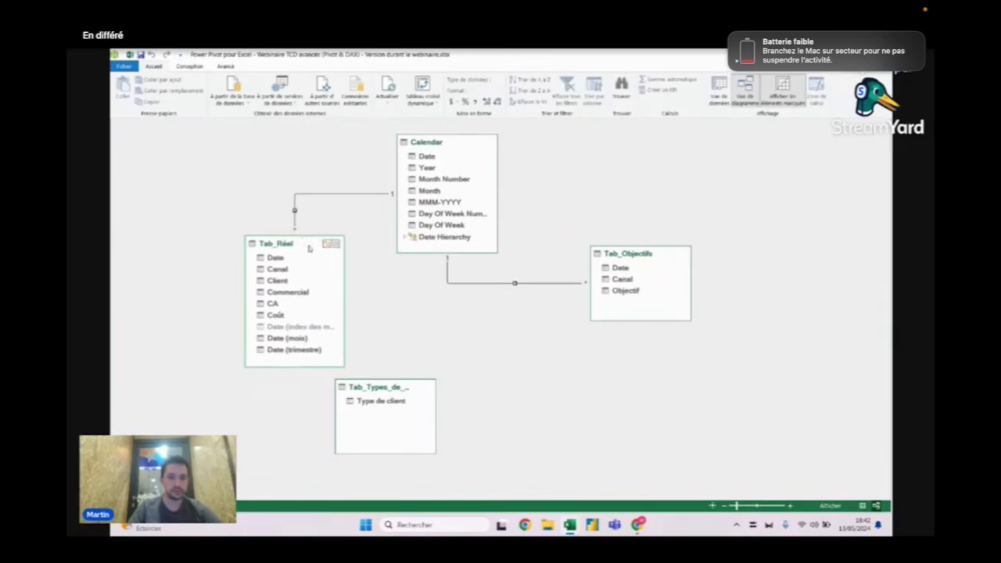
{"action": "left_click_drag", "start_coordinate": [625, 253], "coordinate": [637, 217]}
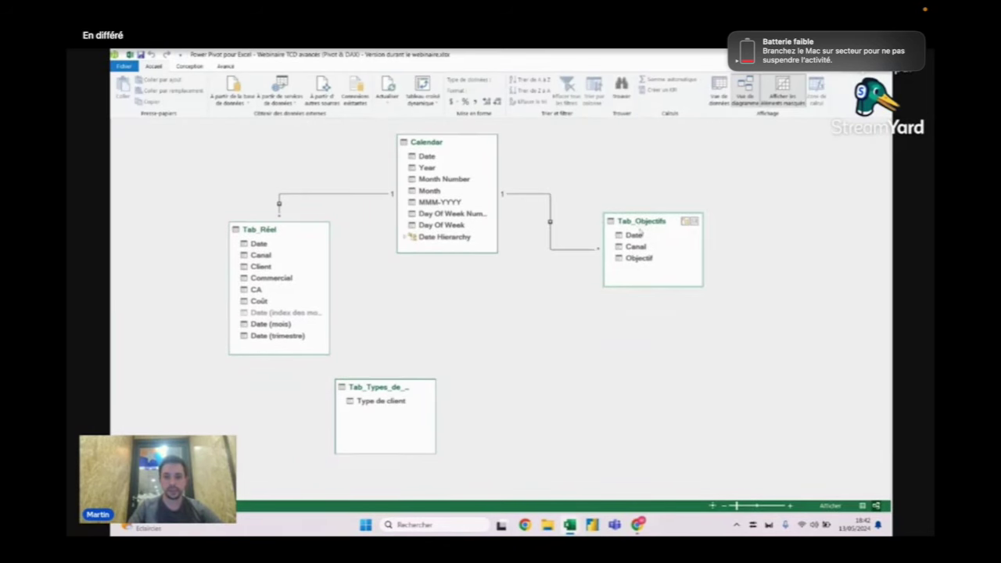
{"action": "mouse_move", "coordinate": [395, 389]}
{"action": "left_mouse_down"}
{"action": "mouse_move", "coordinate": [477, 383]}
{"action": "mouse_move", "coordinate": [267, 258]}
{"action": "left_mouse_up"}
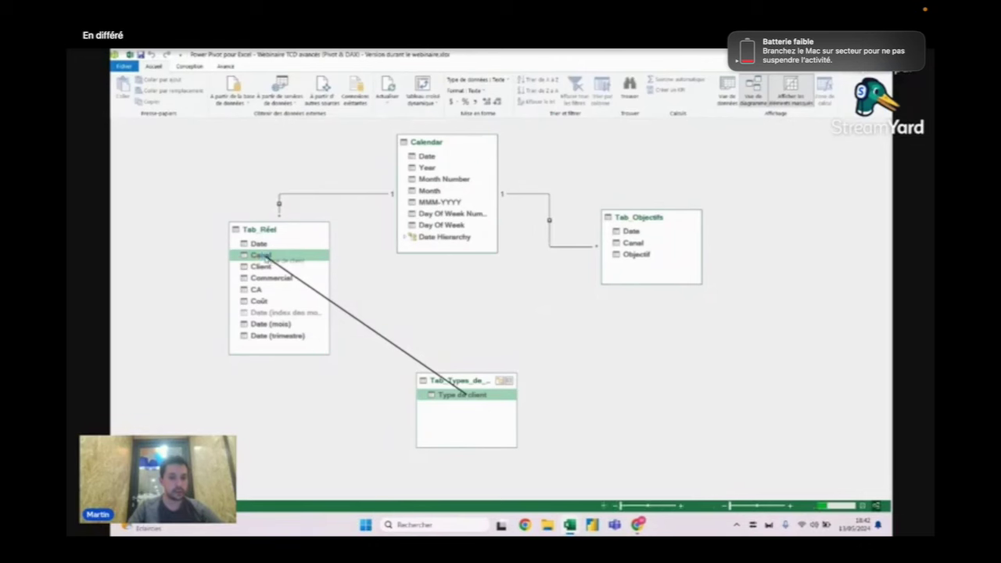
Step: Relate Type de client to the Canal columns of Tab_Réel and Tab_Objectifs
{"action": "left_click_drag", "start_coordinate": [268, 258], "coordinate": [268, 258]}
{"action": "mouse_move", "coordinate": [466, 394]}
{"action": "left_mouse_down"}
{"action": "mouse_move", "coordinate": [609, 286]}
{"action": "mouse_move", "coordinate": [633, 245]}
{"action": "left_mouse_up"}
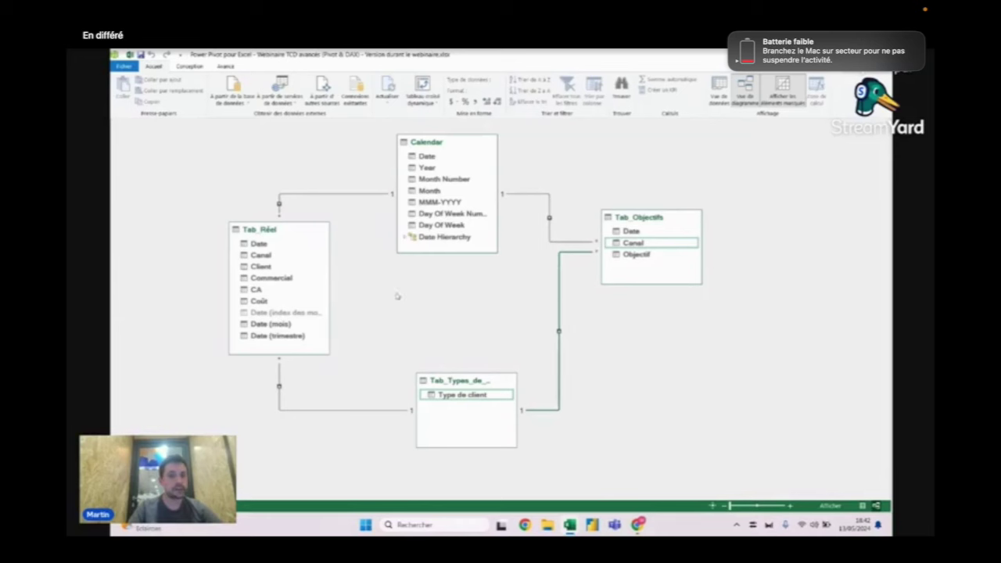
{"action": "left_click", "coordinate": [344, 239]}
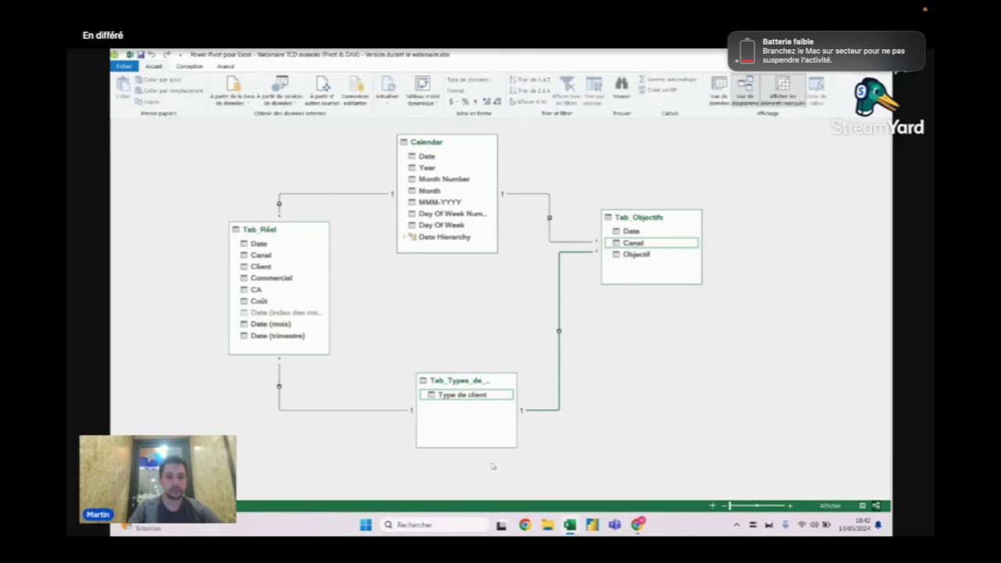
Step: On Feuil2, add Type de client to the pivot rows and move the chart up-left
{"action": "key", "text": "alt+Tab"}
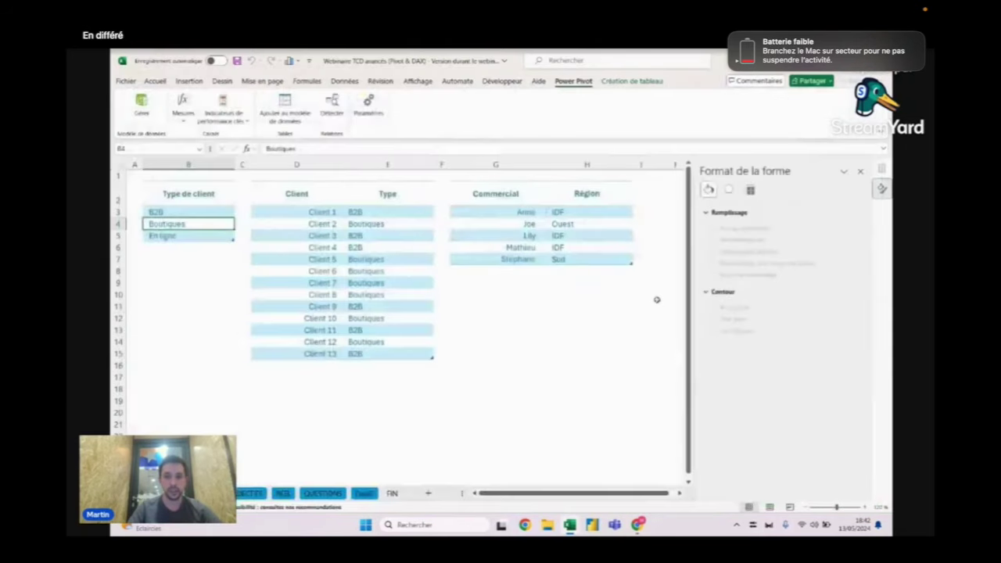
{"action": "left_click", "coordinate": [364, 492]}
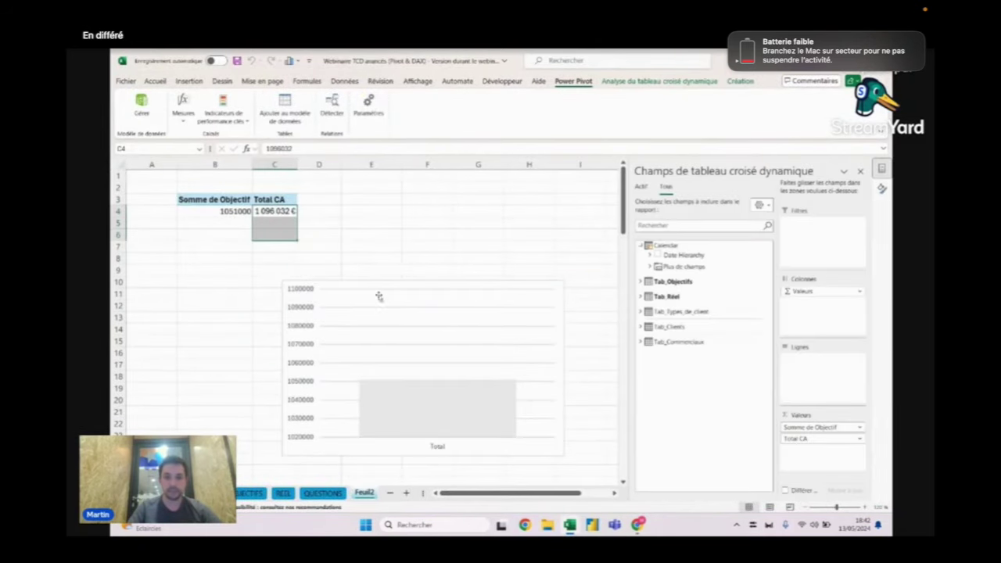
{"action": "left_click", "coordinate": [276, 212]}
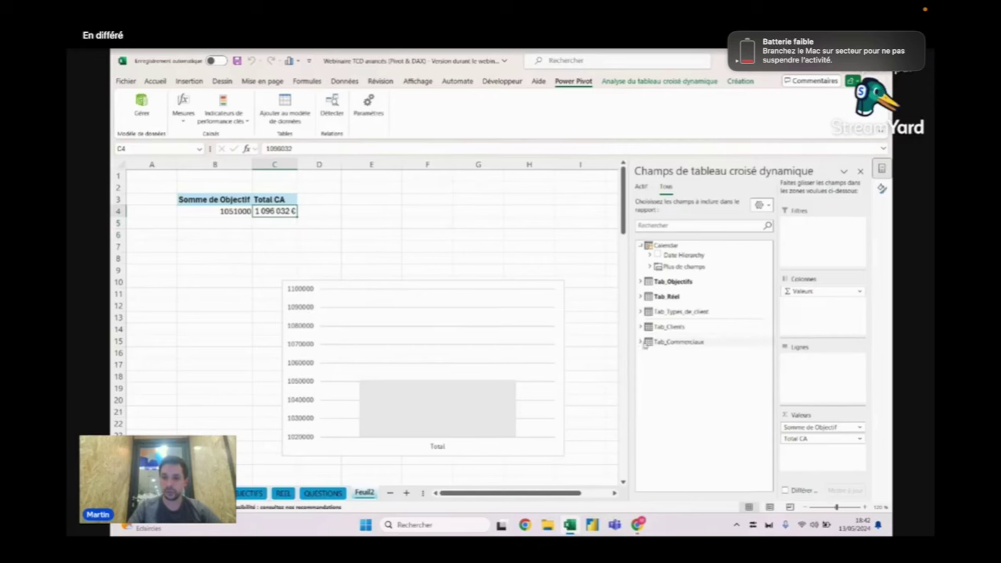
{"action": "left_click", "coordinate": [640, 311]}
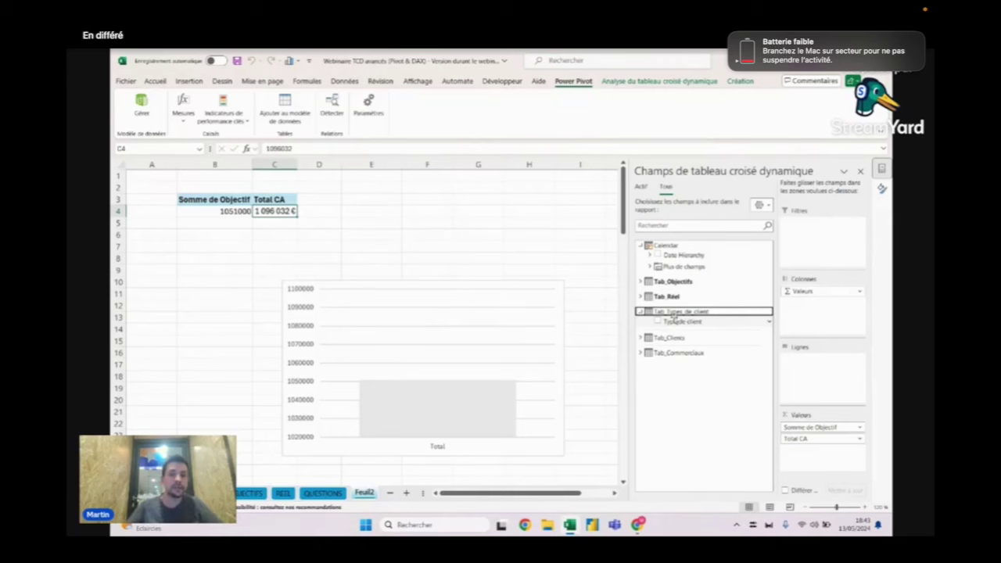
{"action": "left_click_drag", "start_coordinate": [678, 322], "coordinate": [835, 389]}
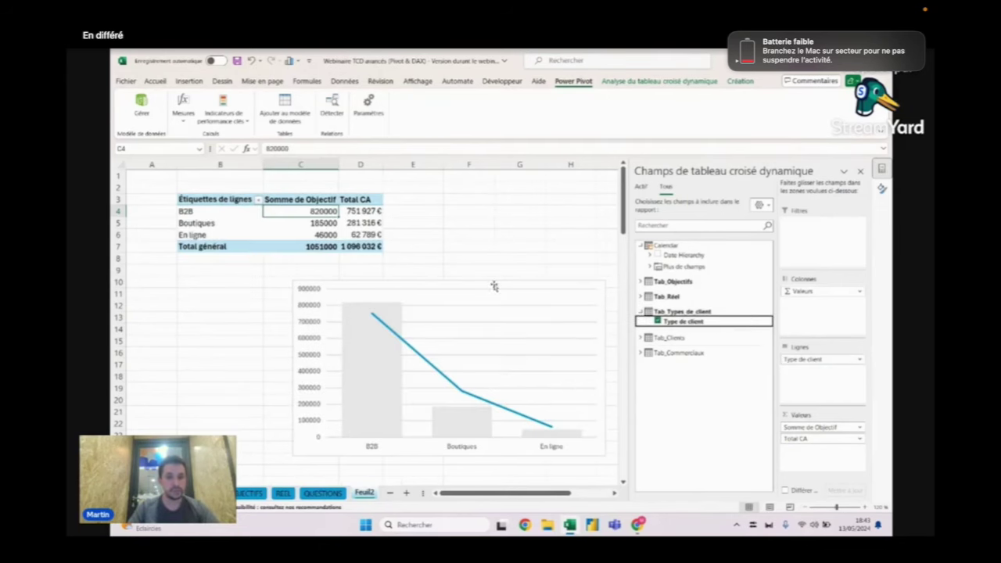
{"action": "mouse_move", "coordinate": [493, 286]}
{"action": "left_mouse_down"}
{"action": "mouse_move", "coordinate": [454, 265]}
{"action": "mouse_move", "coordinate": [429, 271]}
{"action": "left_mouse_up"}
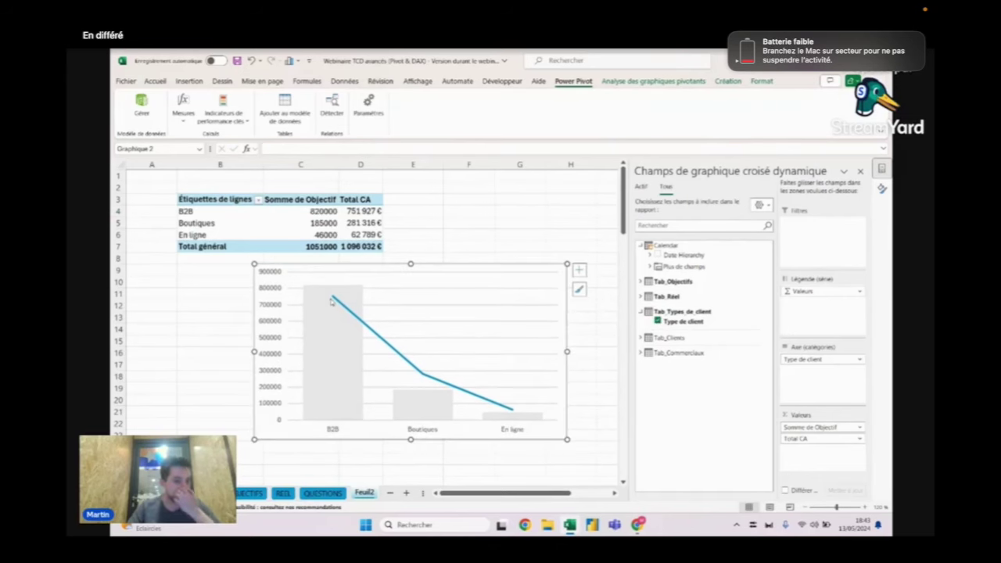
Step: Inspect the B2B and Boutiques Total CA values in the pivot and chart
{"action": "mouse_move", "coordinate": [334, 301]}
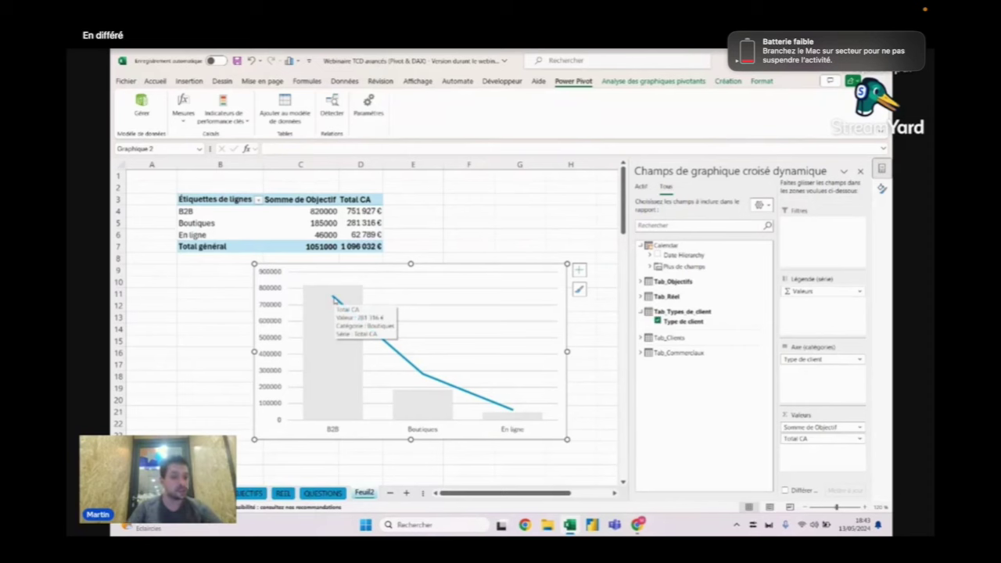
{"action": "left_click", "coordinate": [348, 211]}
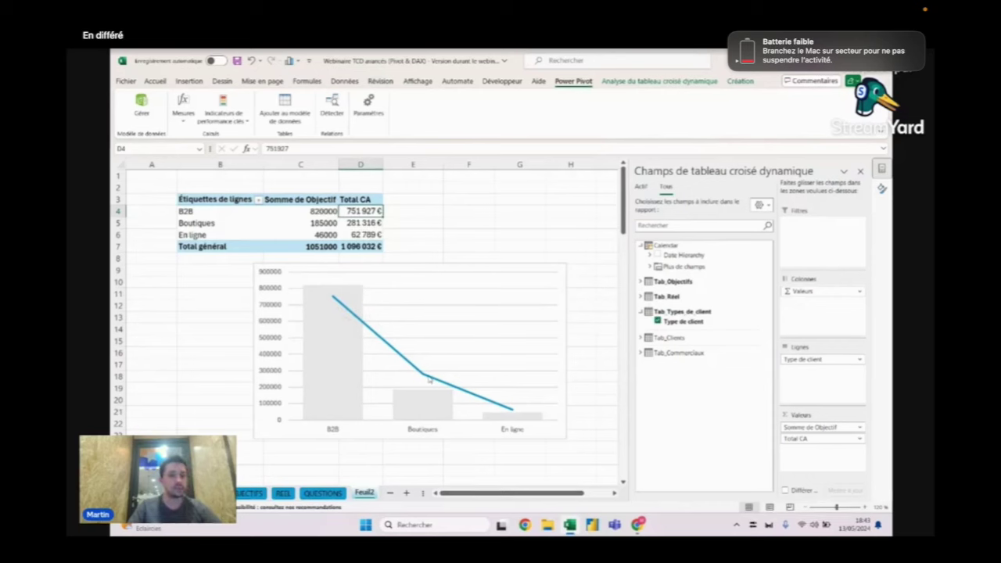
{"action": "mouse_move", "coordinate": [429, 378]}
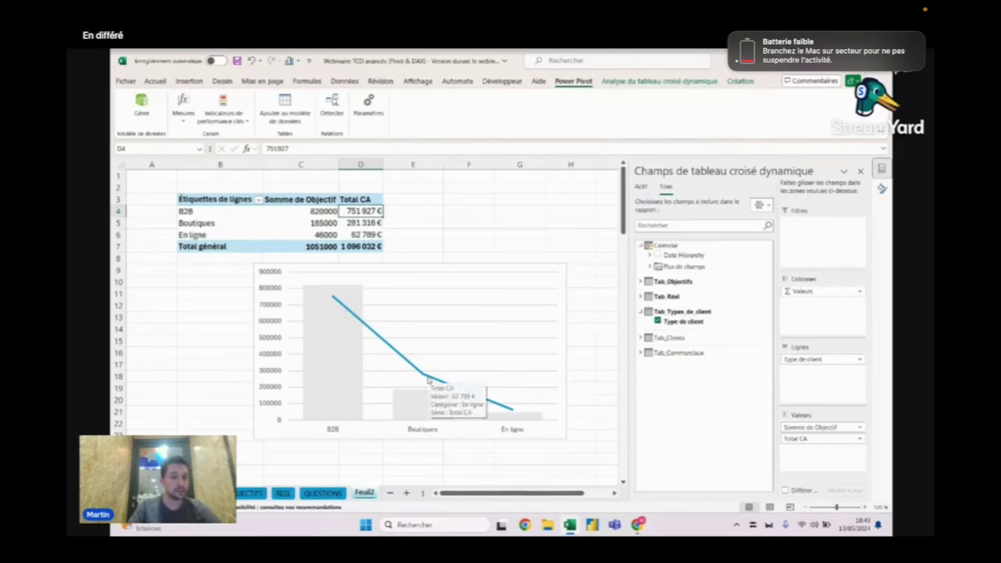
{"action": "mouse_move", "coordinate": [513, 411]}
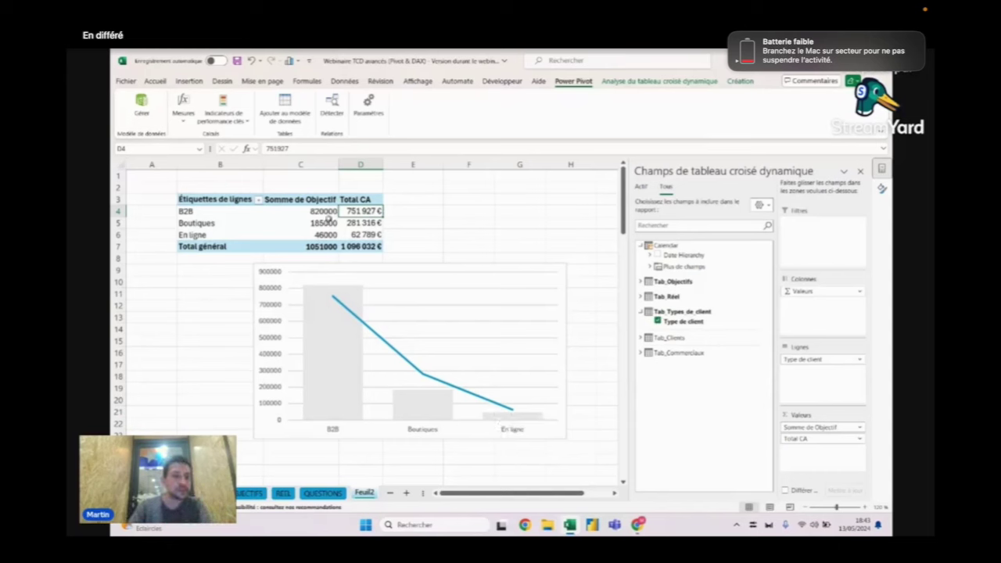
{"action": "left_click", "coordinate": [350, 224]}
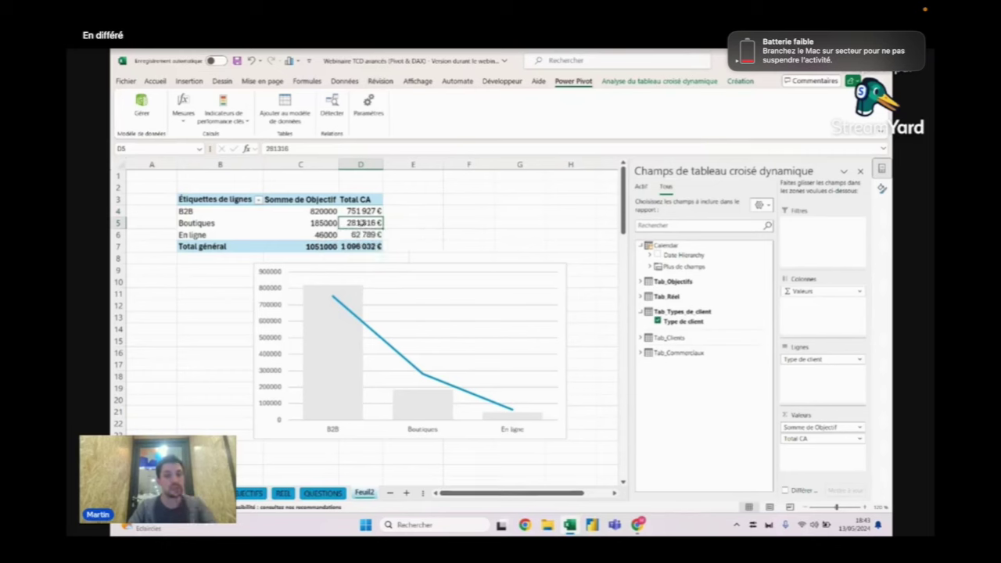
{"action": "mouse_move", "coordinate": [420, 377]}
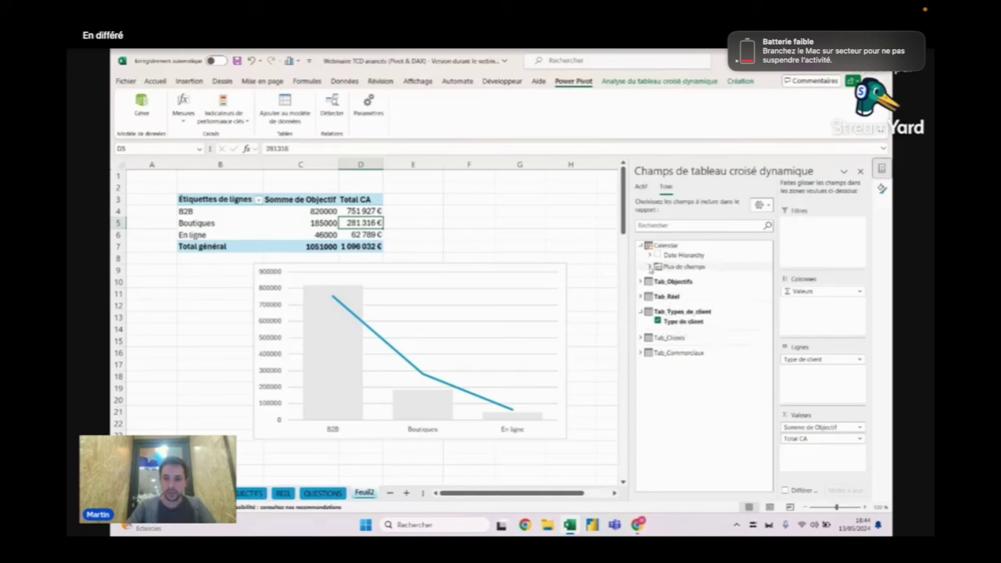
Step: Add Calendar's Month to the pivot rows, placed above Type de client
{"action": "left_click", "coordinate": [649, 267]}
{"action": "left_click_drag", "start_coordinate": [681, 314], "coordinate": [823, 388]}
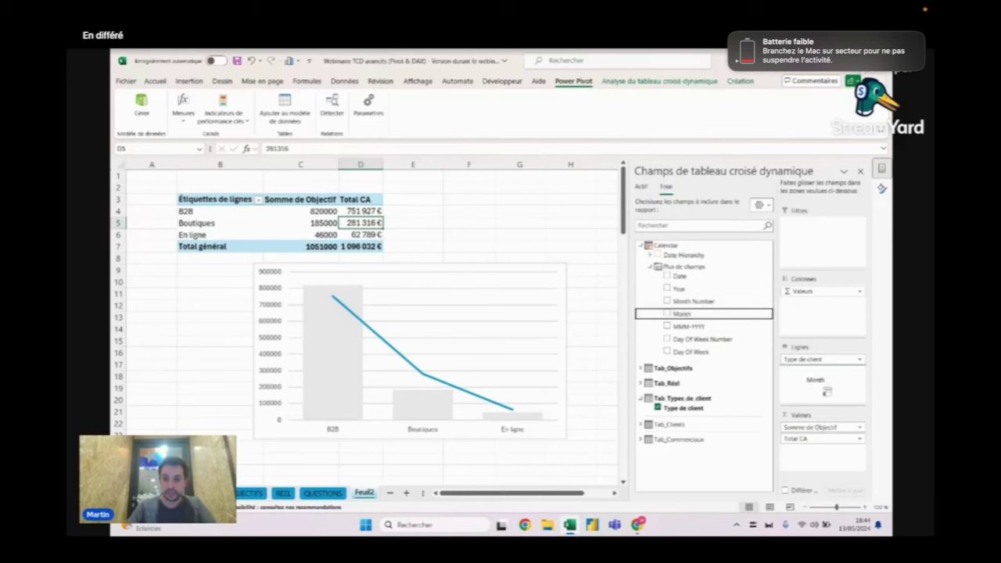
{"action": "left_click_drag", "start_coordinate": [826, 392], "coordinate": [822, 361]}
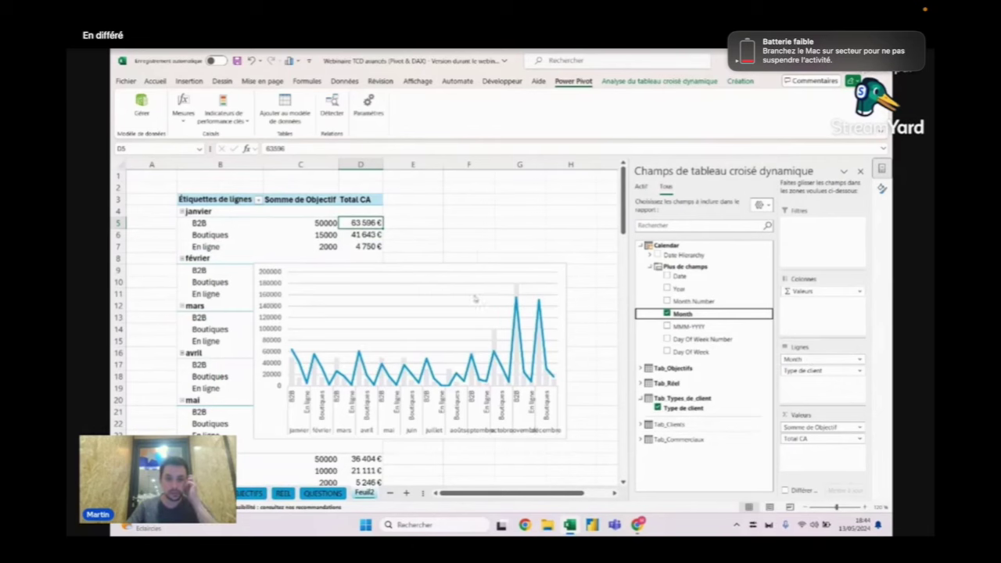
Step: Reposition the pivot chart up and left beside the expanded monthly table
{"action": "left_click_drag", "start_coordinate": [472, 263], "coordinate": [522, 225]}
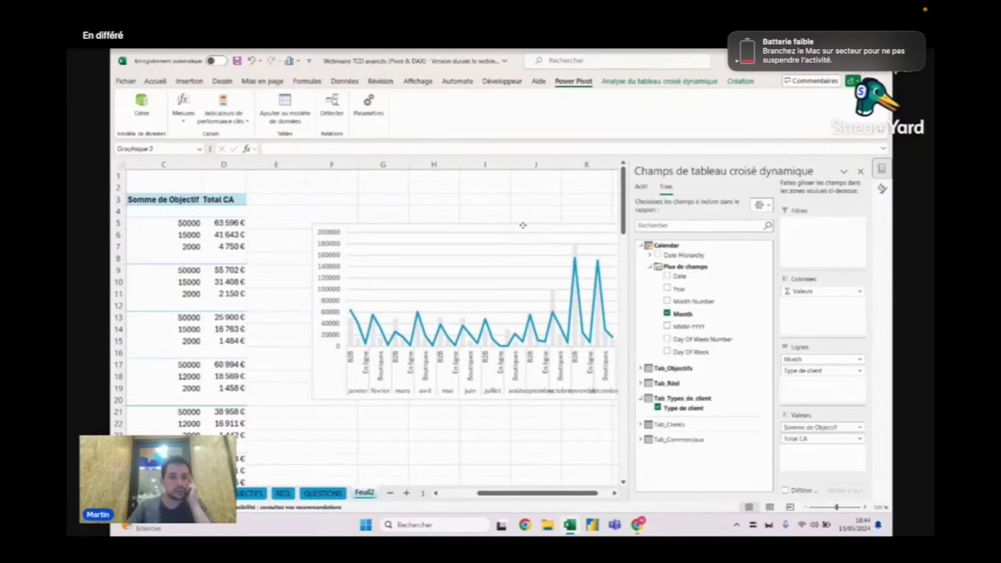
{"action": "scroll", "coordinate": [300, 233], "scroll_direction": "left", "scroll_amount": 3}
{"action": "scroll", "coordinate": [301, 233], "scroll_direction": "down", "scroll_amount": 2}
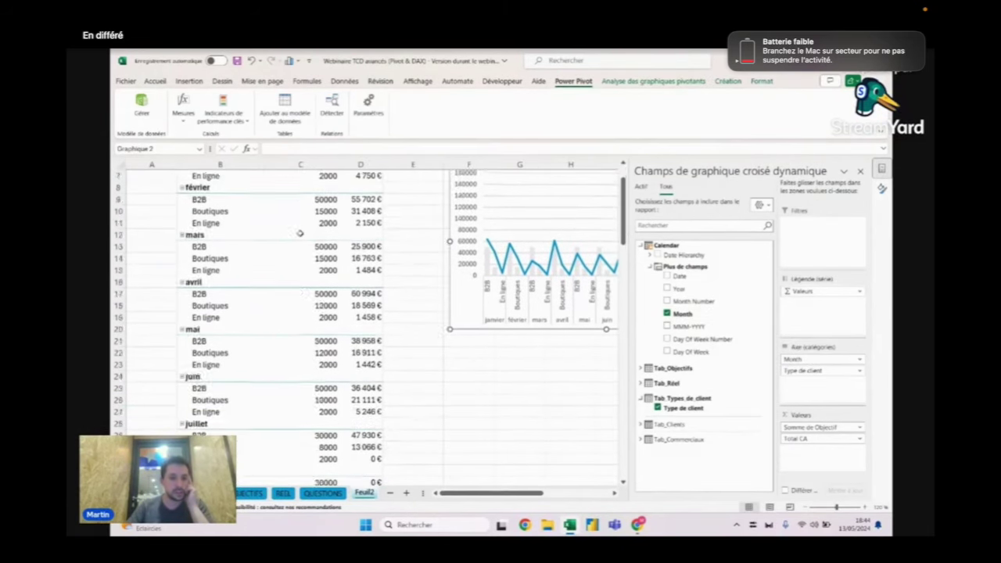
{"action": "scroll", "coordinate": [299, 231], "scroll_direction": "down", "scroll_amount": 3}
{"action": "scroll", "coordinate": [283, 270], "scroll_direction": "up", "scroll_amount": 3}
{"action": "scroll", "coordinate": [281, 276], "scroll_direction": "up", "scroll_amount": 2}
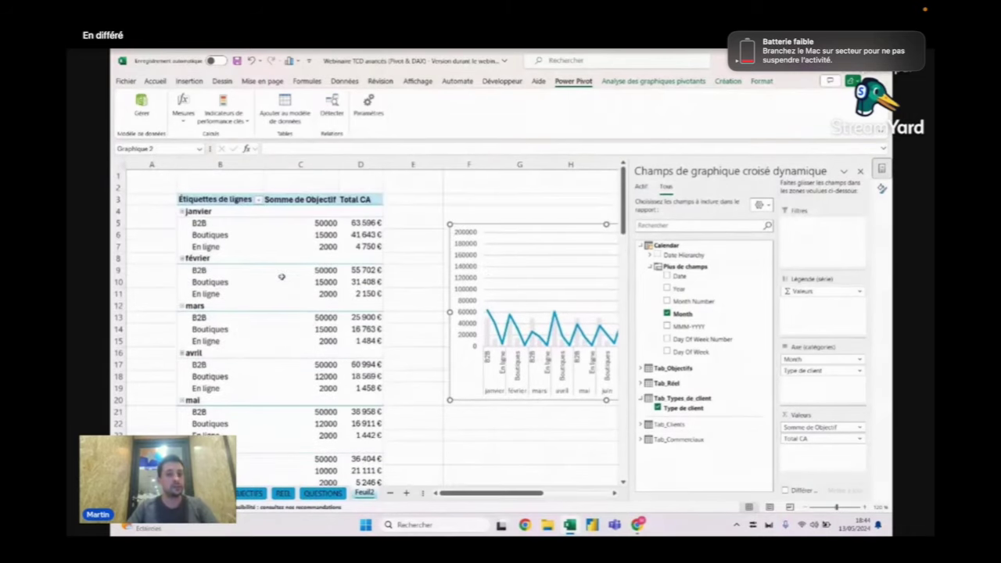
{"action": "mouse_move", "coordinate": [287, 279]}
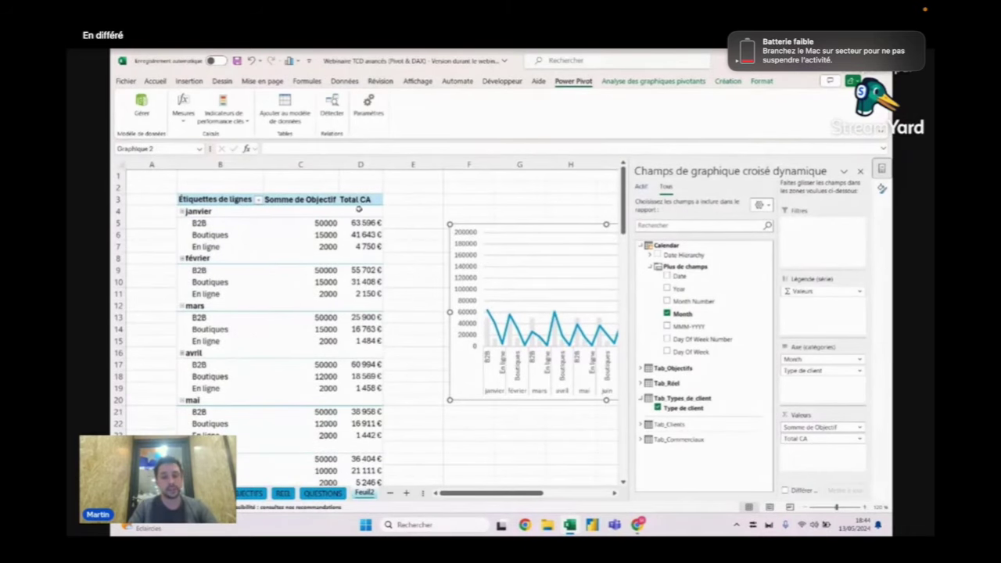
{"action": "left_click_drag", "start_coordinate": [502, 226], "coordinate": [467, 202]}
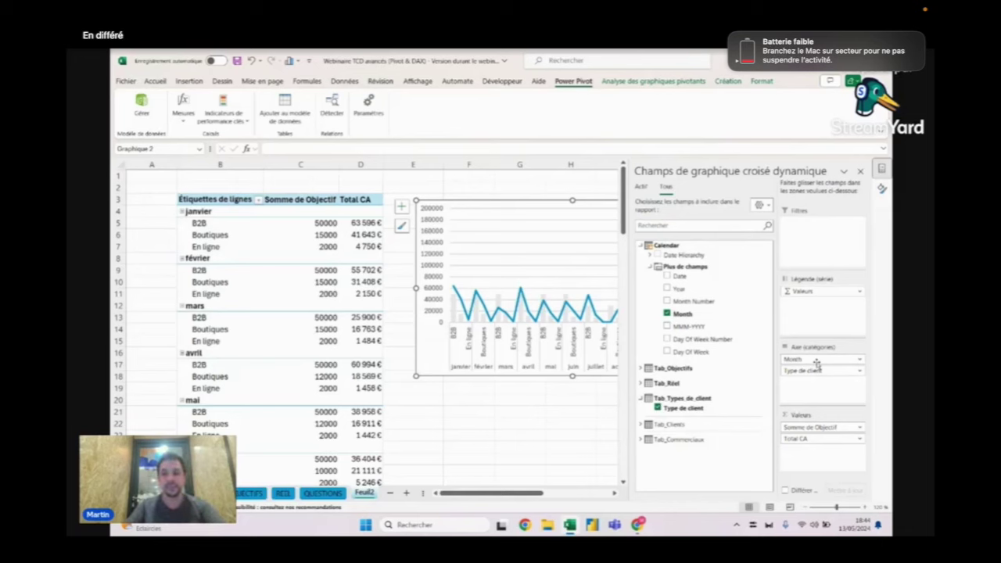
{"action": "left_click", "coordinate": [597, 190]}
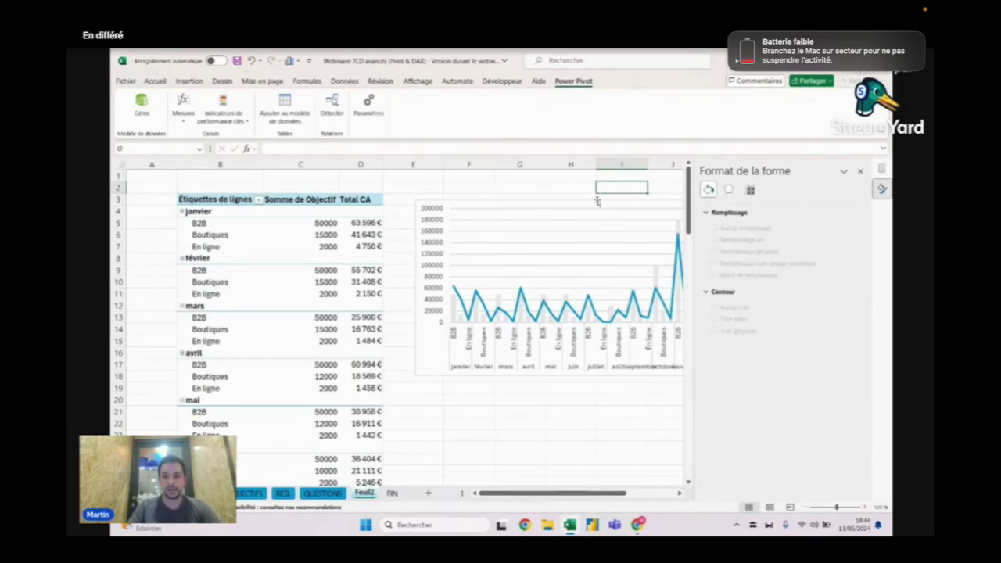
Step: Drop Month from the pivot rows and move the pivot chart up and left
{"action": "left_click_drag", "start_coordinate": [600, 202], "coordinate": [602, 215]}
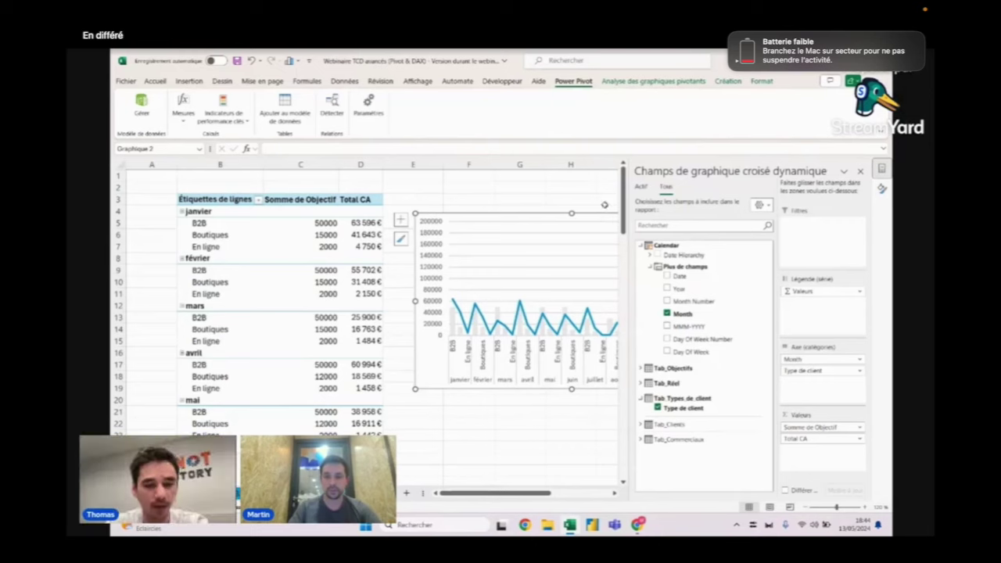
{"action": "left_click", "coordinate": [604, 202]}
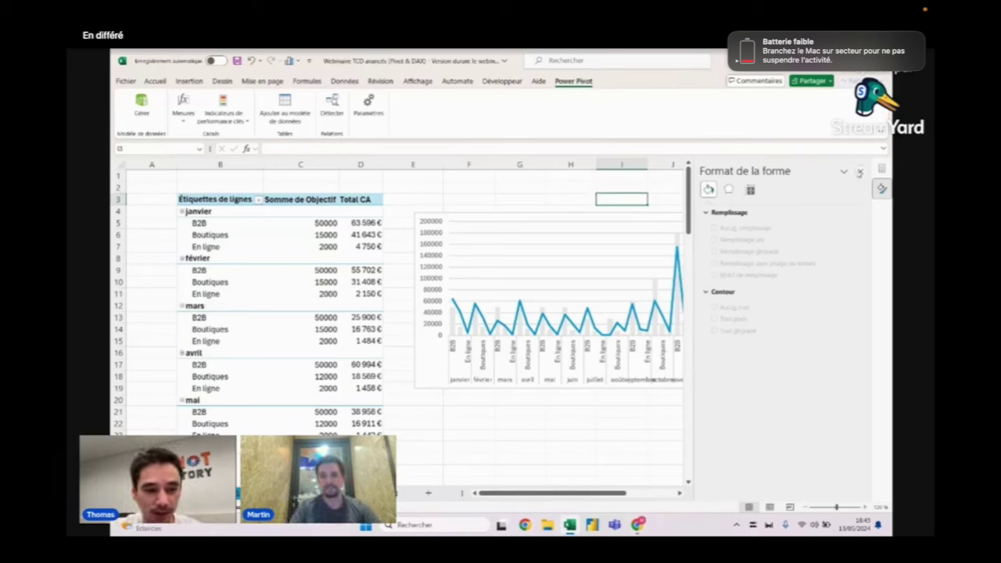
{"action": "left_click", "coordinate": [211, 235]}
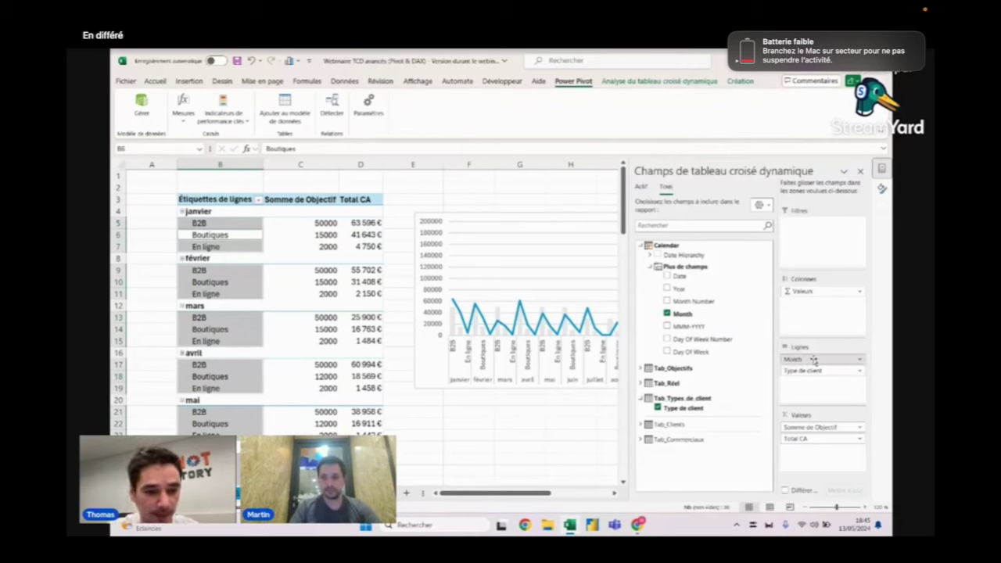
{"action": "left_click_drag", "start_coordinate": [720, 322], "coordinate": [720, 322]}
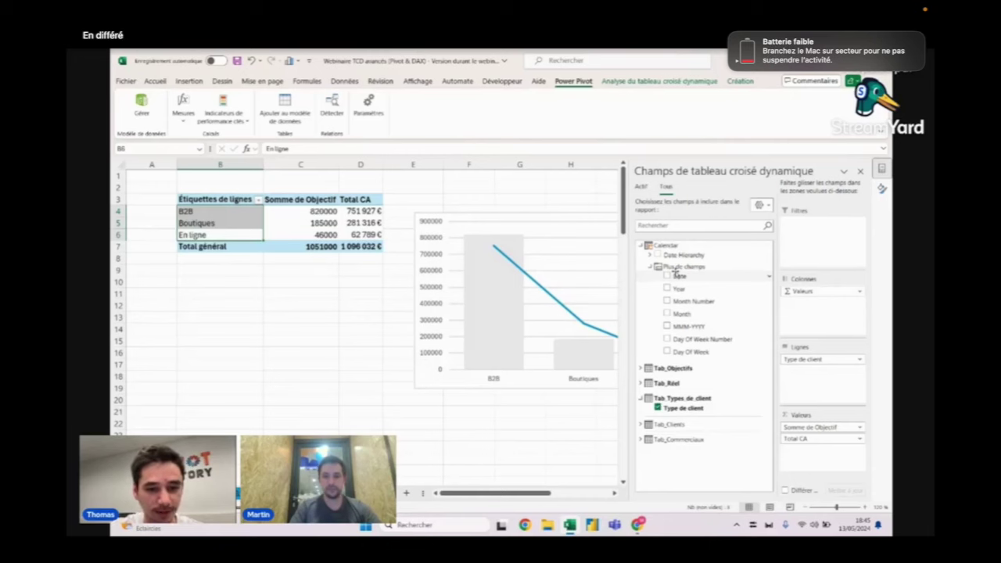
{"action": "left_click_drag", "start_coordinate": [554, 216], "coordinate": [530, 204]}
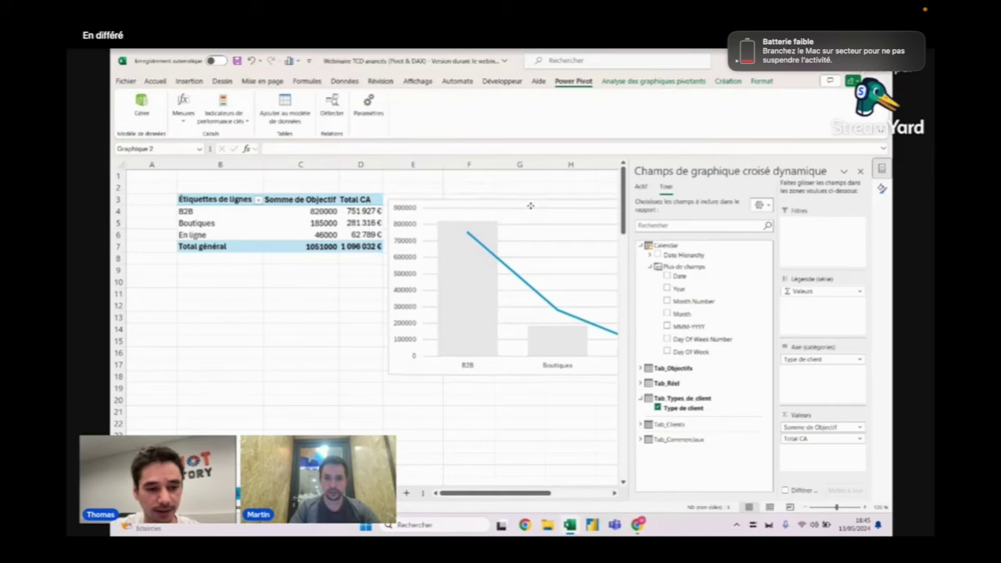
{"action": "left_click", "coordinate": [357, 314]}
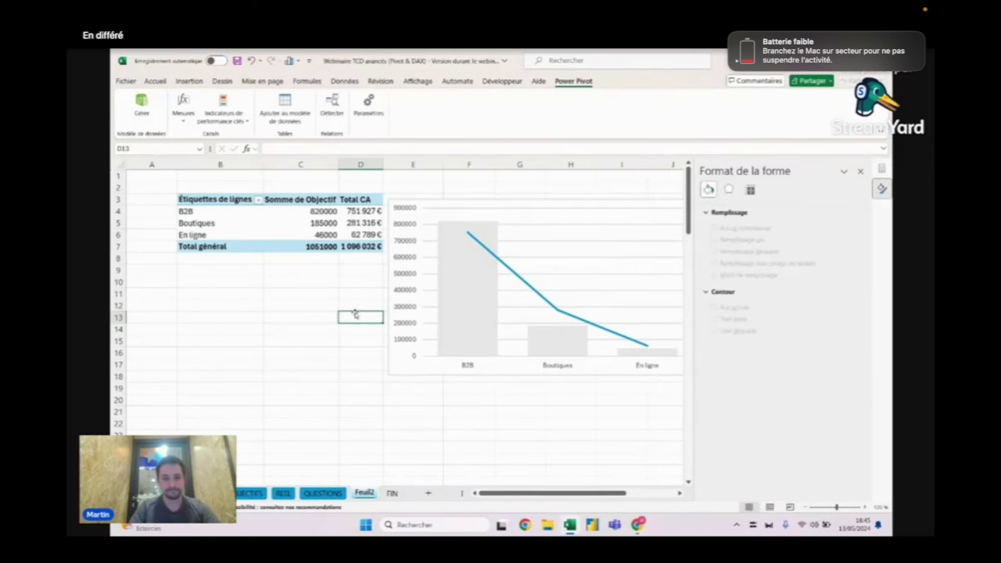
Step: Tick question #08 on the QUESTIONS sheet for 8/10, then go back to Feuil2
{"action": "left_click", "coordinate": [323, 493]}
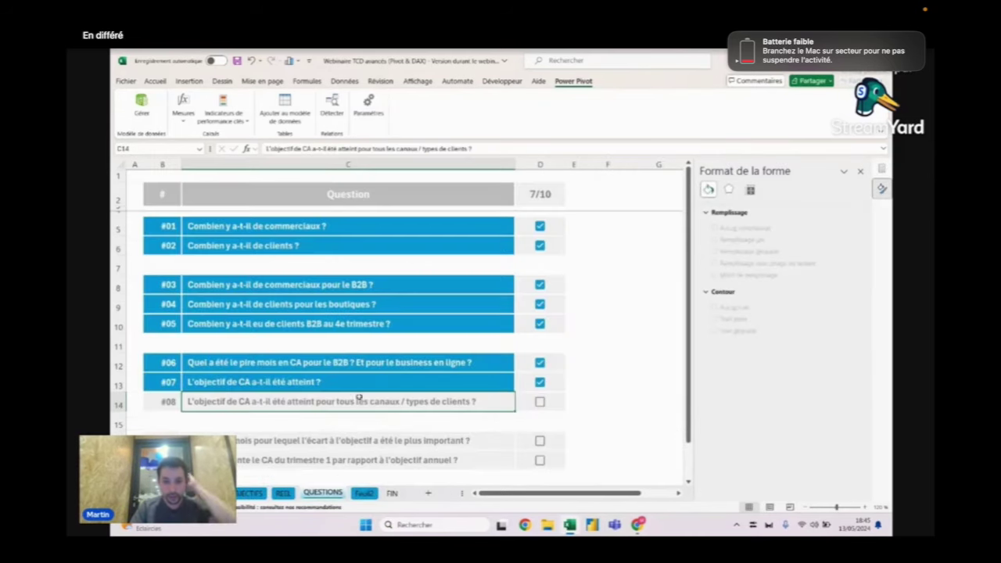
{"action": "left_click", "coordinate": [540, 402]}
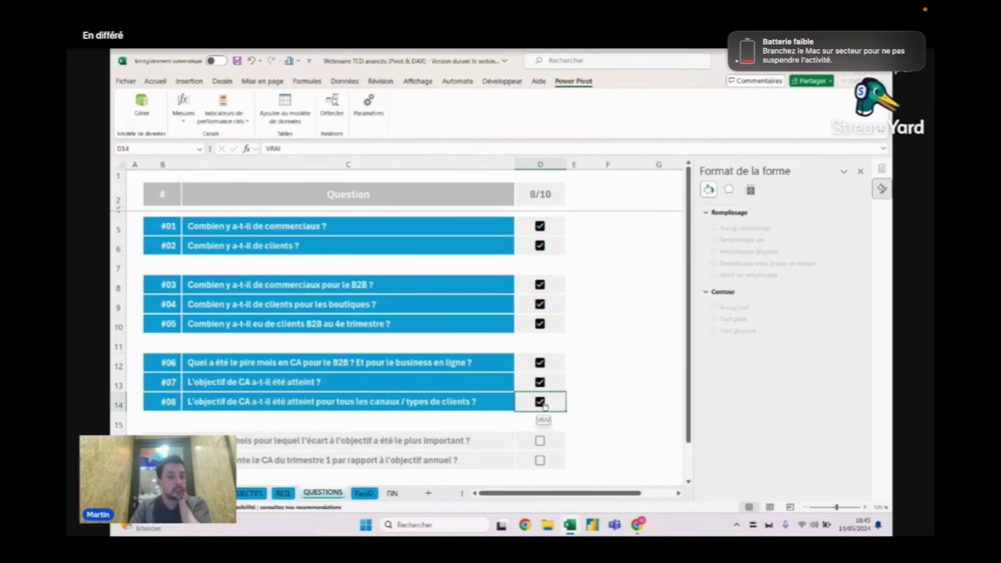
{"action": "scroll", "coordinate": [543, 403], "scroll_direction": "down", "scroll_amount": 1}
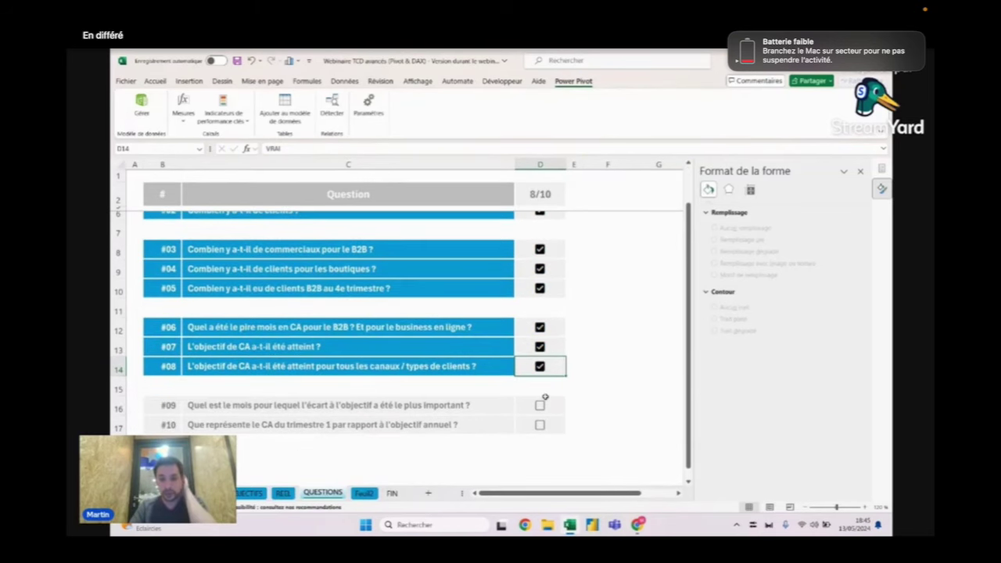
{"action": "left_click", "coordinate": [283, 404]}
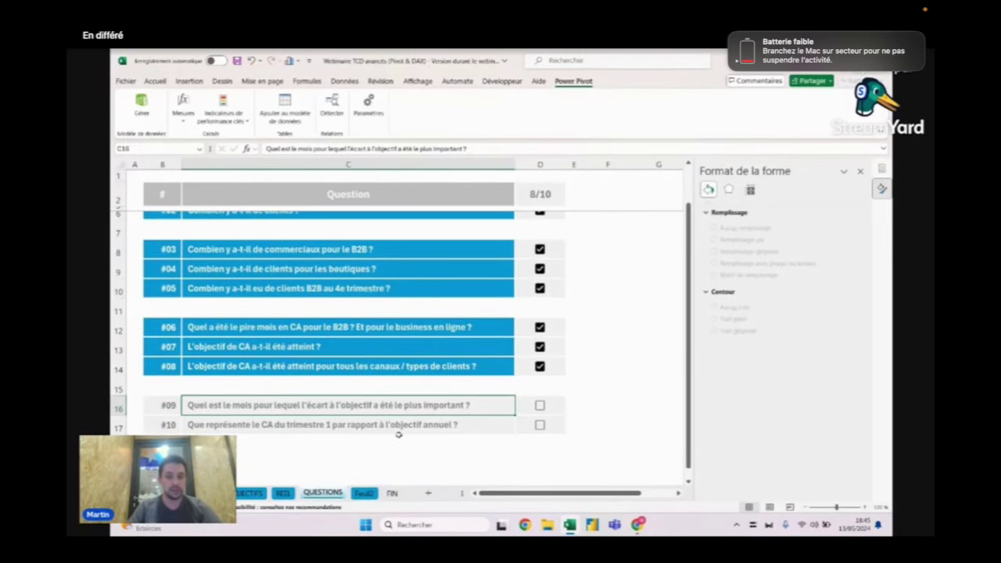
{"action": "left_click", "coordinate": [364, 494]}
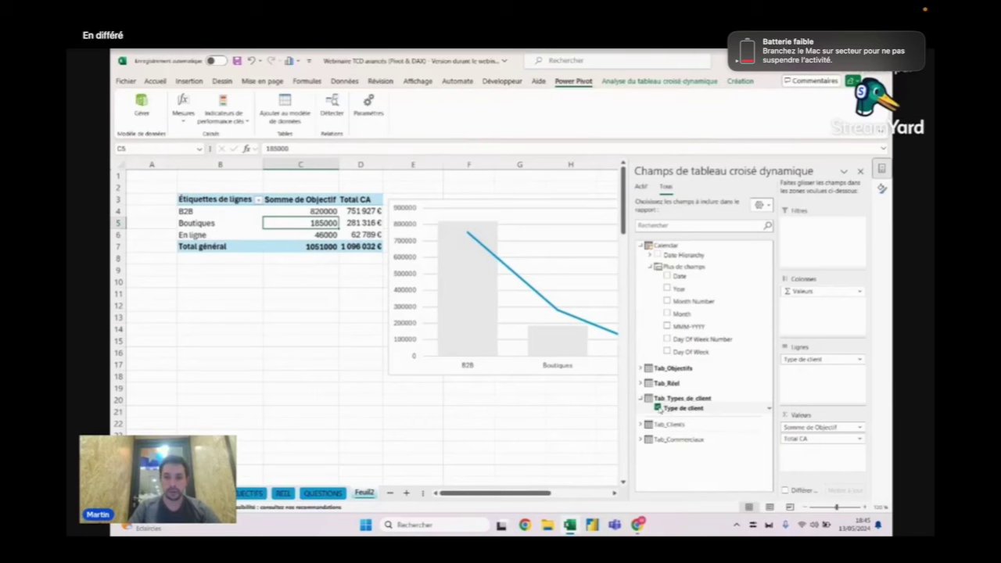
Step: Swap Type de client for Month in the pivot rows, shift the chart down-right, open the data model
{"action": "left_click", "coordinate": [658, 407]}
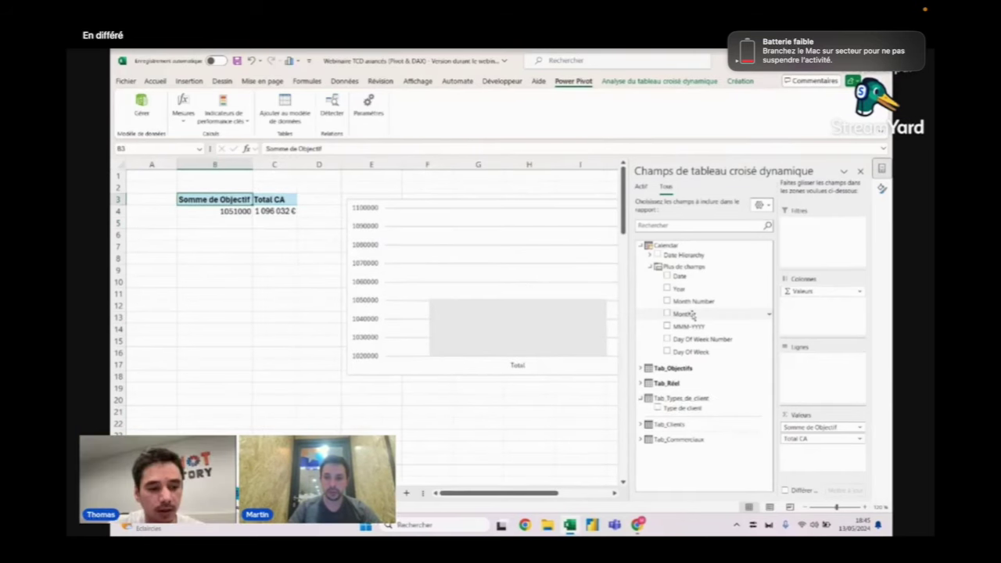
{"action": "left_click_drag", "start_coordinate": [680, 313], "coordinate": [825, 381]}
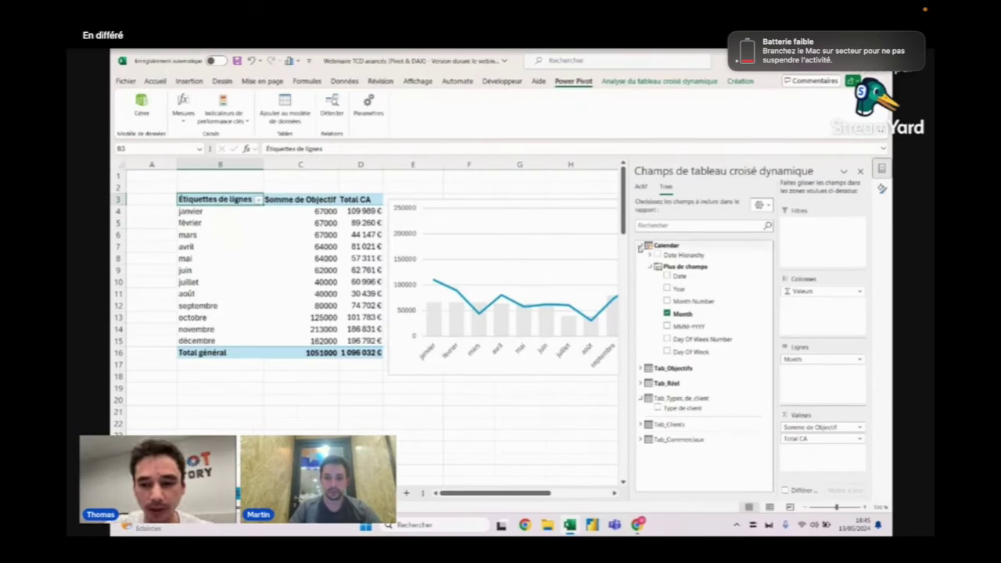
{"action": "left_click", "coordinate": [640, 290]}
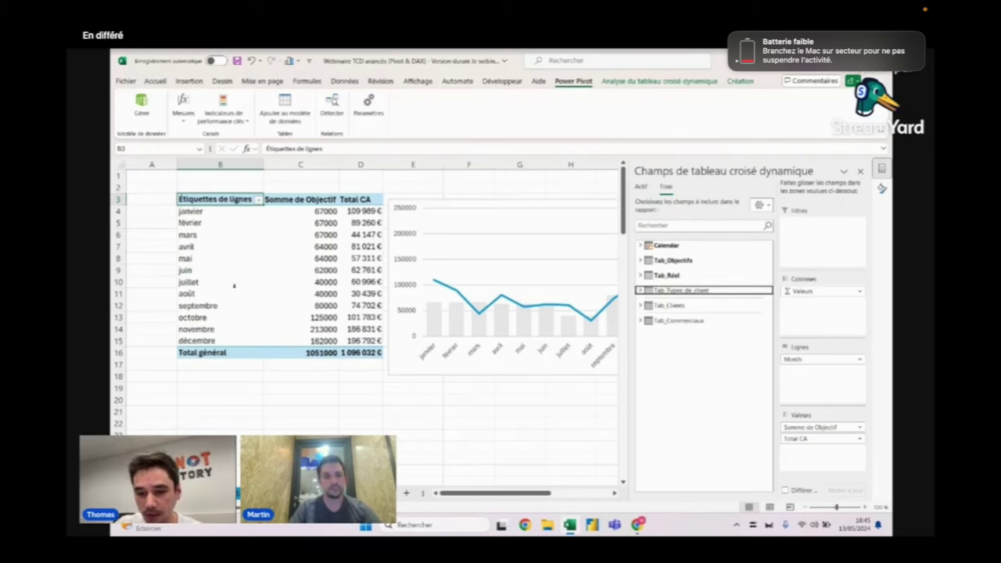
{"action": "left_click", "coordinate": [276, 256]}
{"action": "mouse_move", "coordinate": [455, 202]}
{"action": "left_mouse_down"}
{"action": "mouse_move", "coordinate": [506, 239]}
{"action": "mouse_move", "coordinate": [501, 246]}
{"action": "left_mouse_up"}
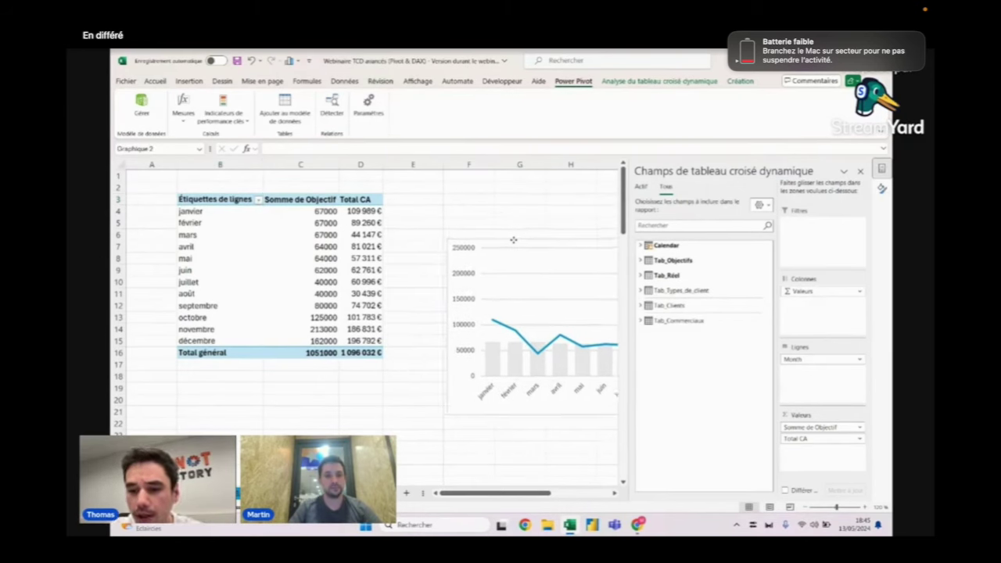
{"action": "left_click", "coordinate": [303, 243]}
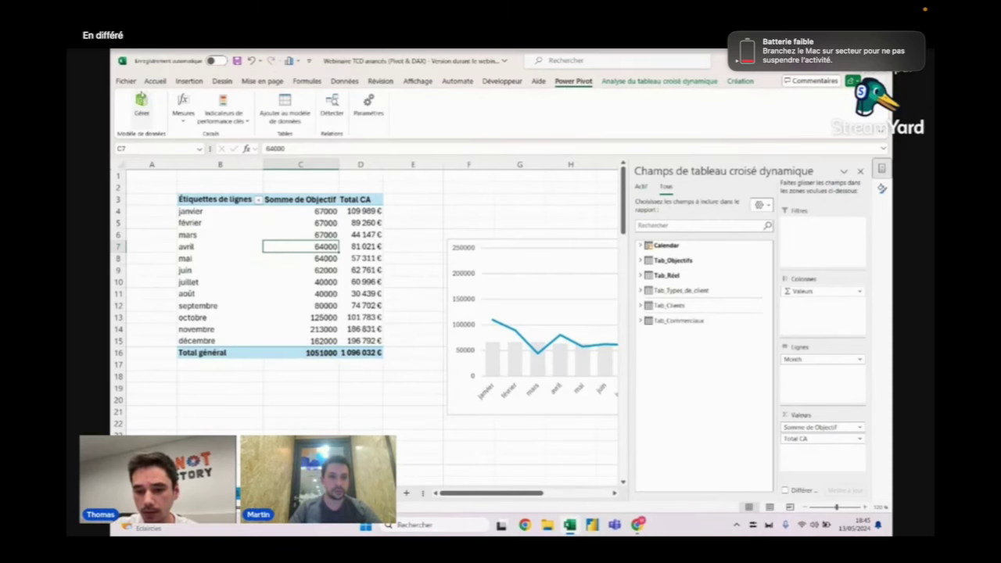
{"action": "left_click", "coordinate": [141, 106]}
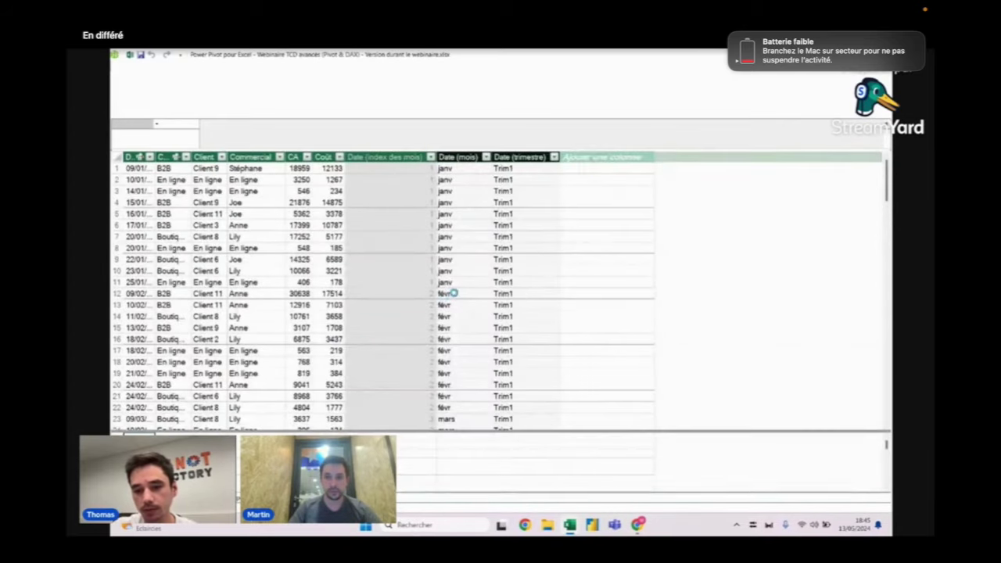
Step: Show the model diagram and inspect the Calendar Date and Type de client relationships
{"action": "left_click", "coordinate": [747, 90]}
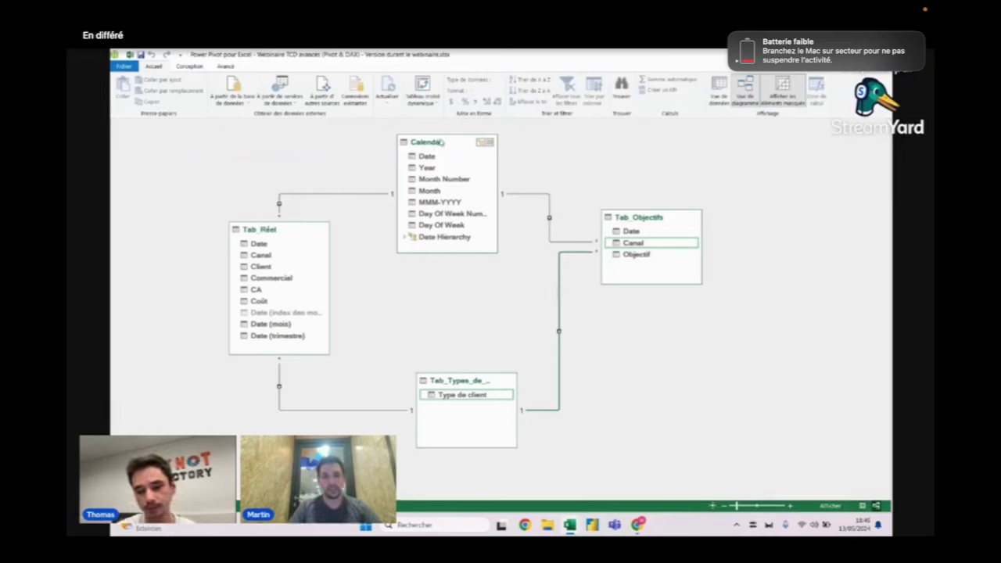
{"action": "left_click", "coordinate": [429, 157]}
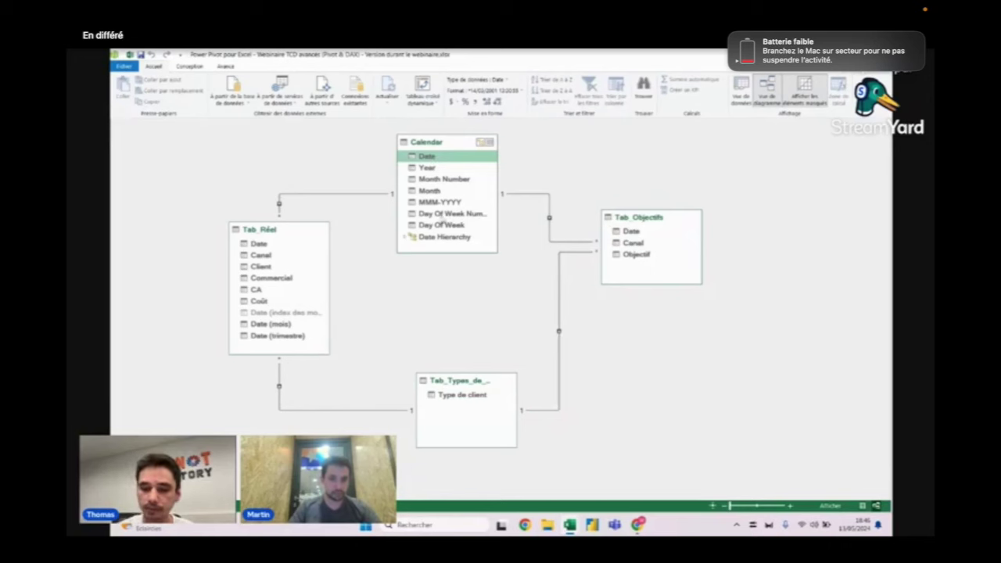
{"action": "left_click", "coordinate": [467, 397]}
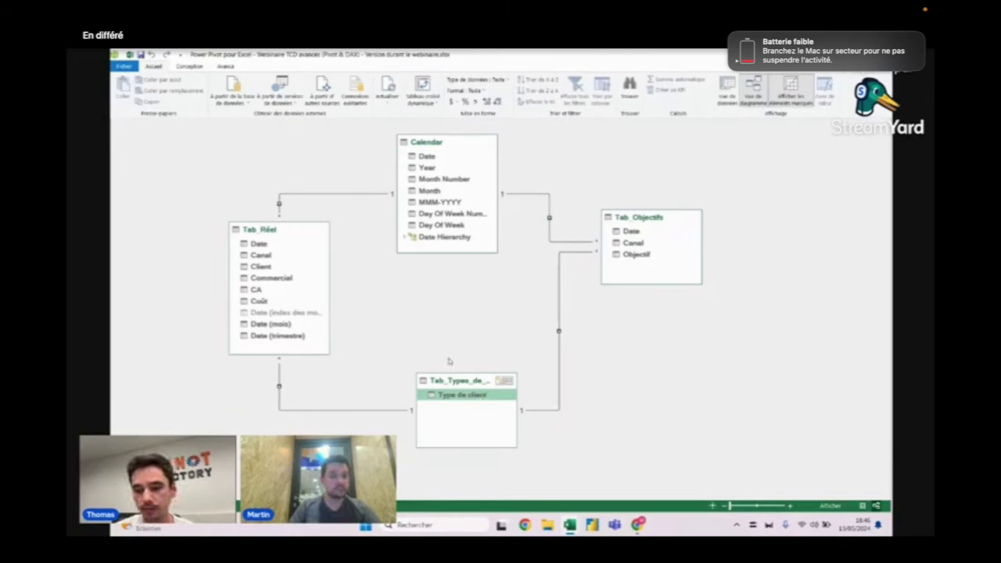
{"action": "left_click", "coordinate": [435, 158]}
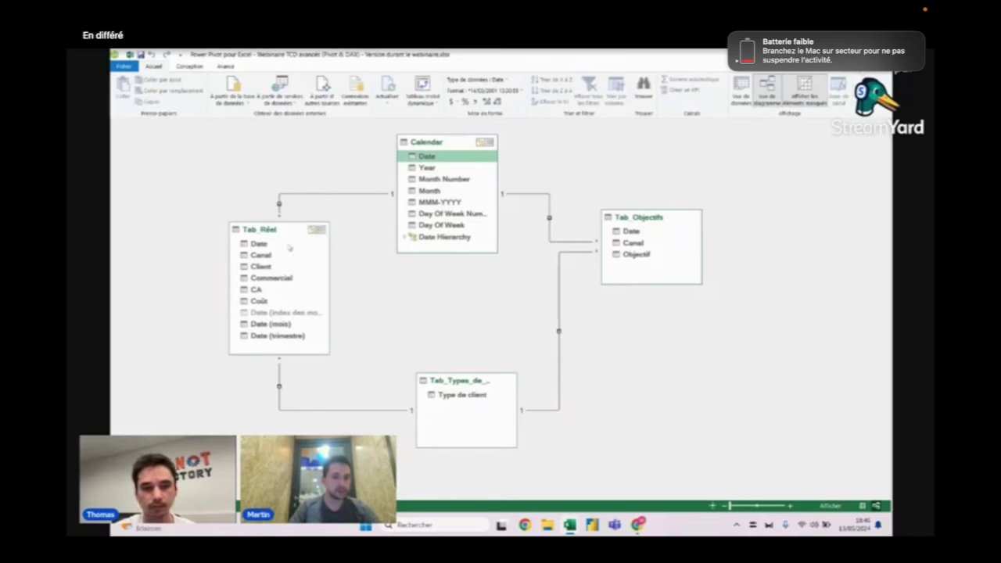
{"action": "left_click", "coordinate": [464, 397]}
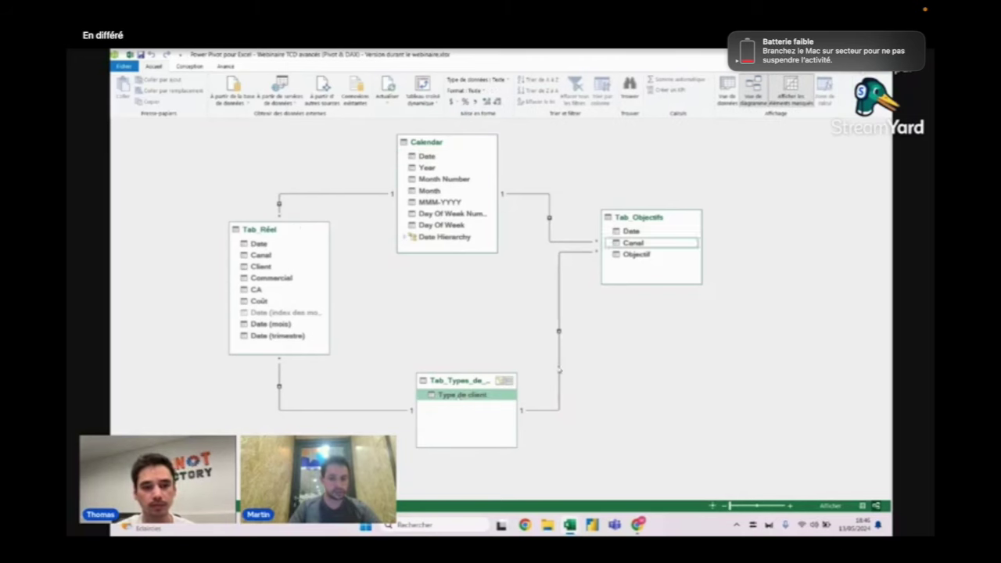
Step: Delete the relationship between Type de client and Tab_Objectifs' Canal
{"action": "right_click", "coordinate": [559, 353]}
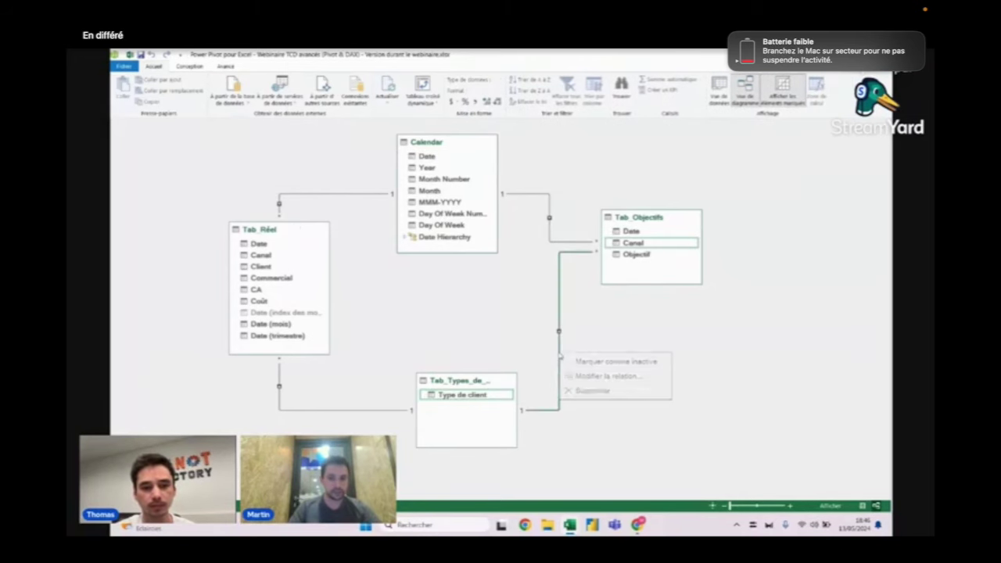
{"action": "left_click", "coordinate": [597, 391]}
{"action": "left_click", "coordinate": [486, 302]}
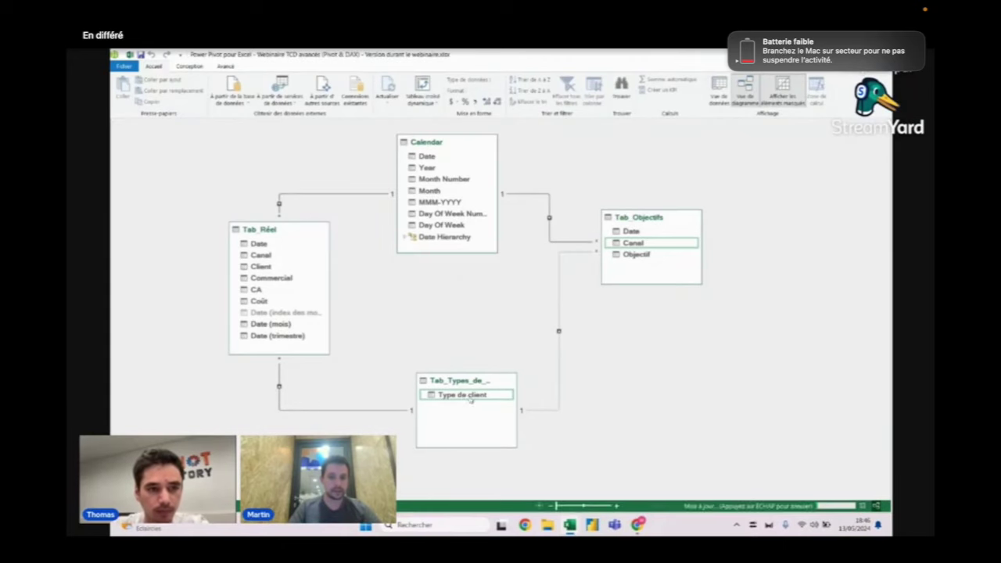
{"action": "left_click", "coordinate": [464, 395]}
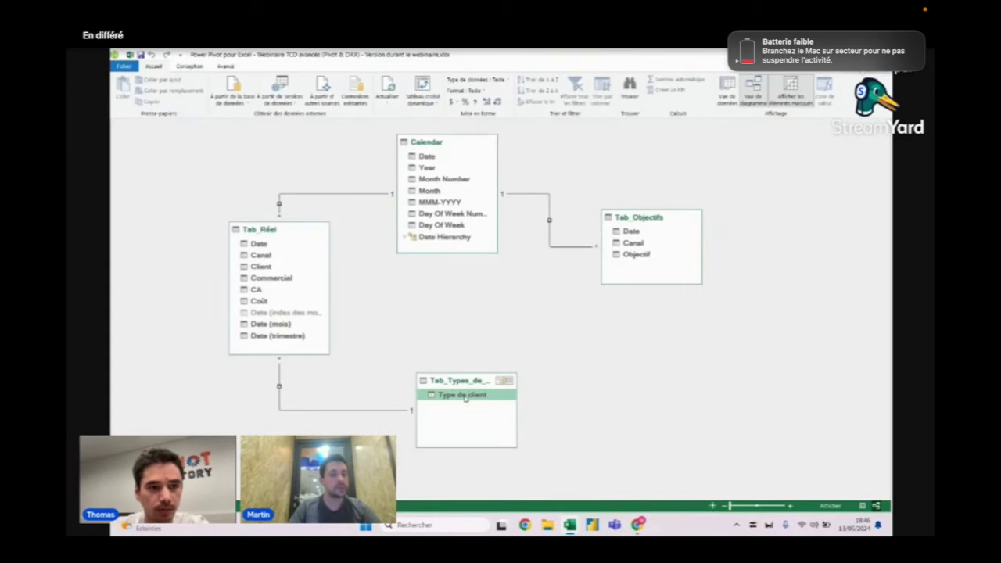
Step: Look over the client types, clients and sales reps sheet, then return to the diagram
{"action": "key", "text": "alt+Tab"}
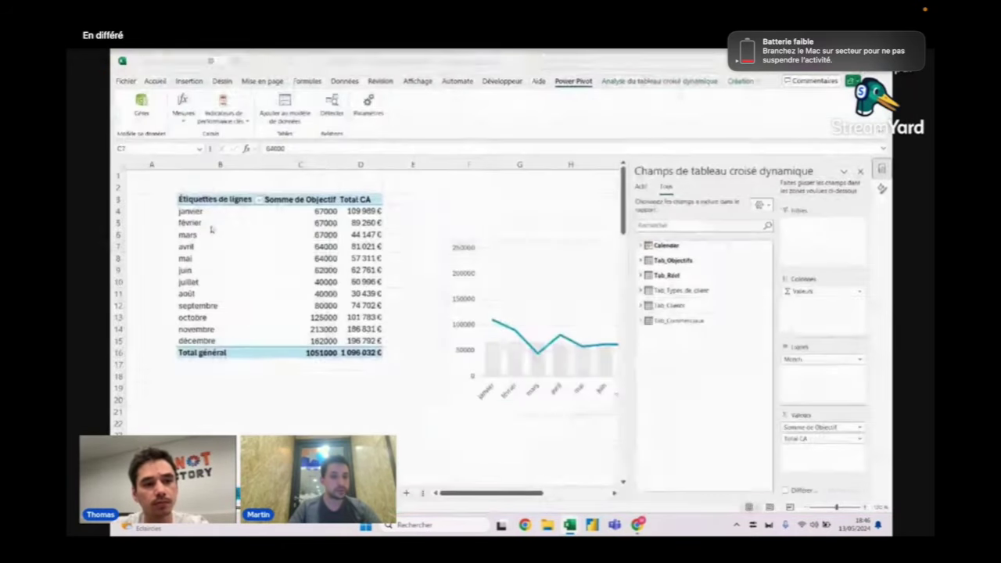
{"action": "key", "text": "ctrl+Page_Up"}
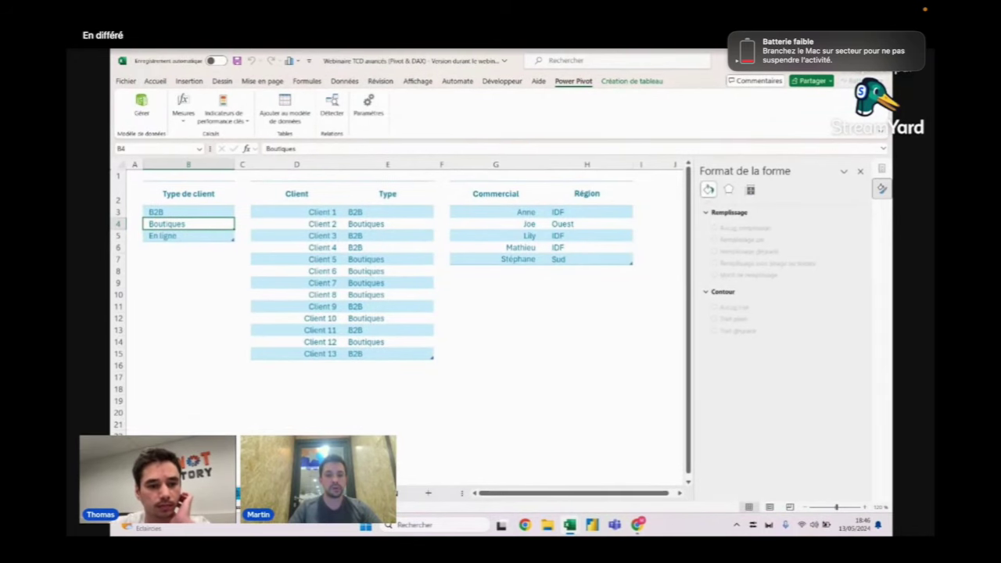
{"action": "key", "text": "alt+Tab"}
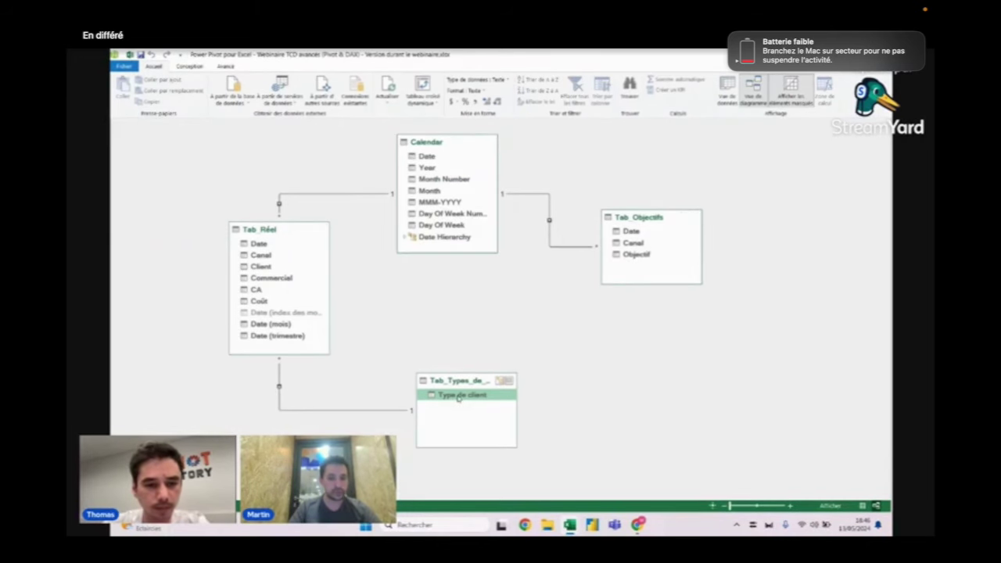
Step: Relink Type de client to Tab_Objectifs' Canal and spread the client-type, Tab_Objectifs and Calendar tables apart
{"action": "left_click_drag", "start_coordinate": [457, 396], "coordinate": [629, 244]}
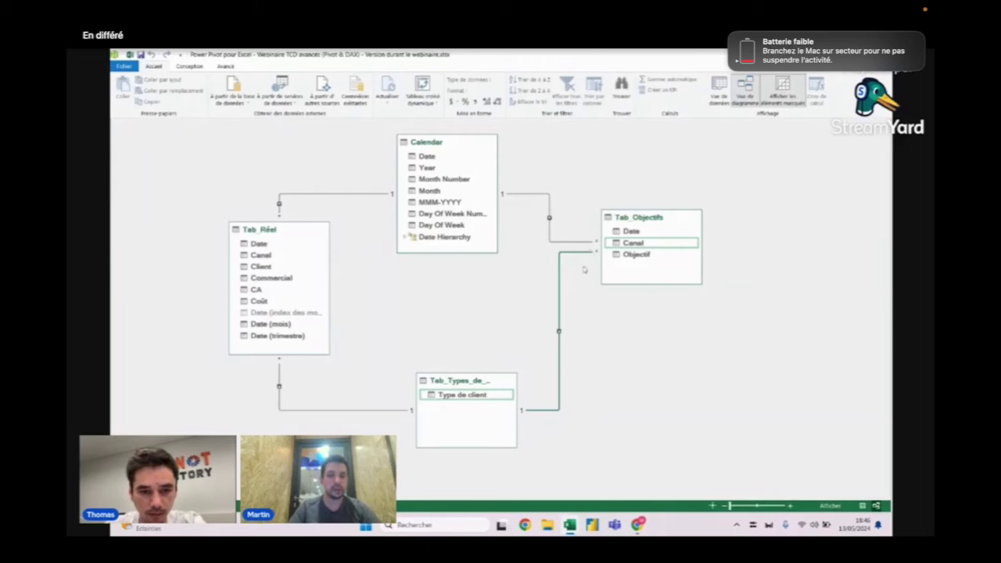
{"action": "left_click_drag", "start_coordinate": [491, 380], "coordinate": [498, 368]}
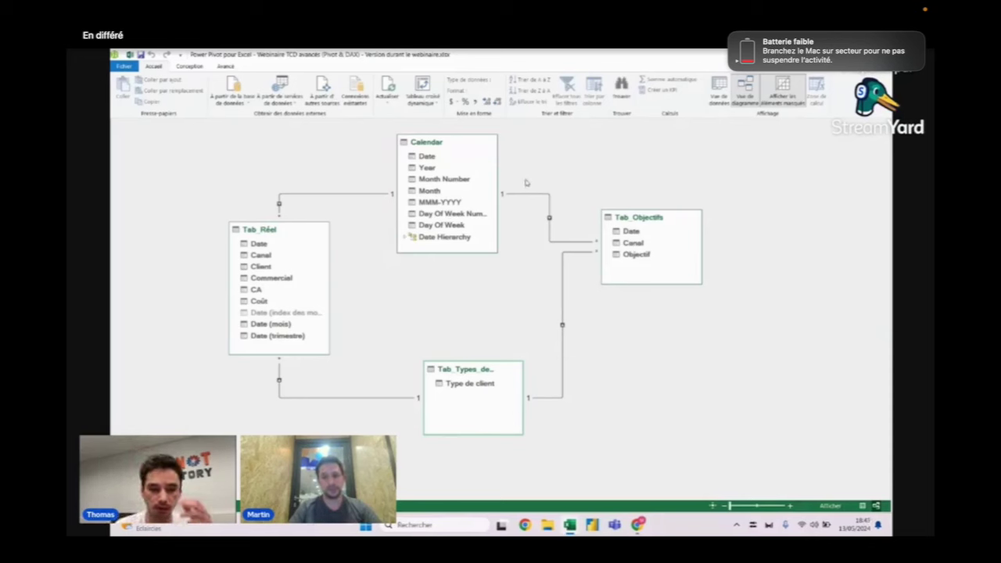
{"action": "left_click_drag", "start_coordinate": [661, 218], "coordinate": [726, 220]}
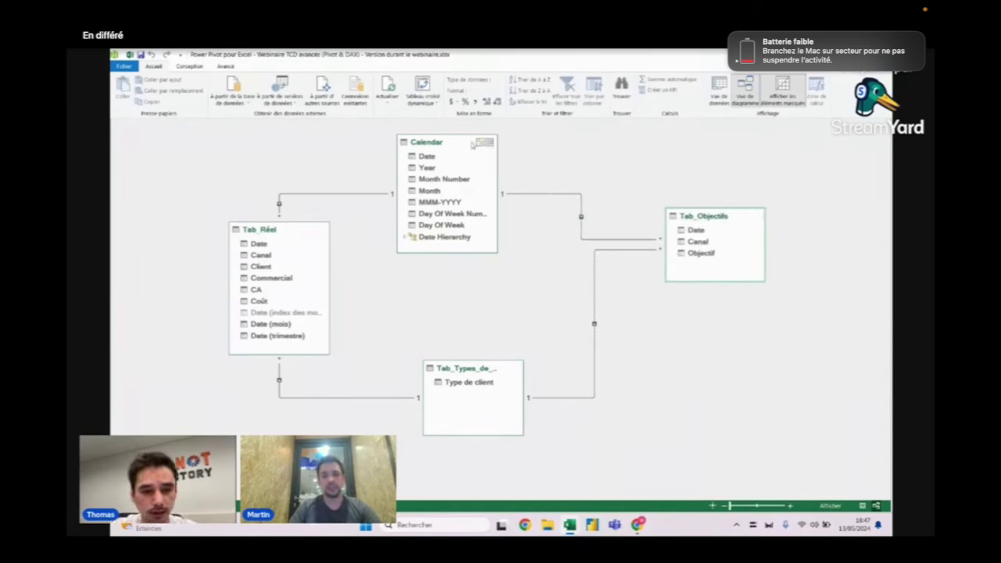
{"action": "left_click_drag", "start_coordinate": [459, 142], "coordinate": [488, 141]}
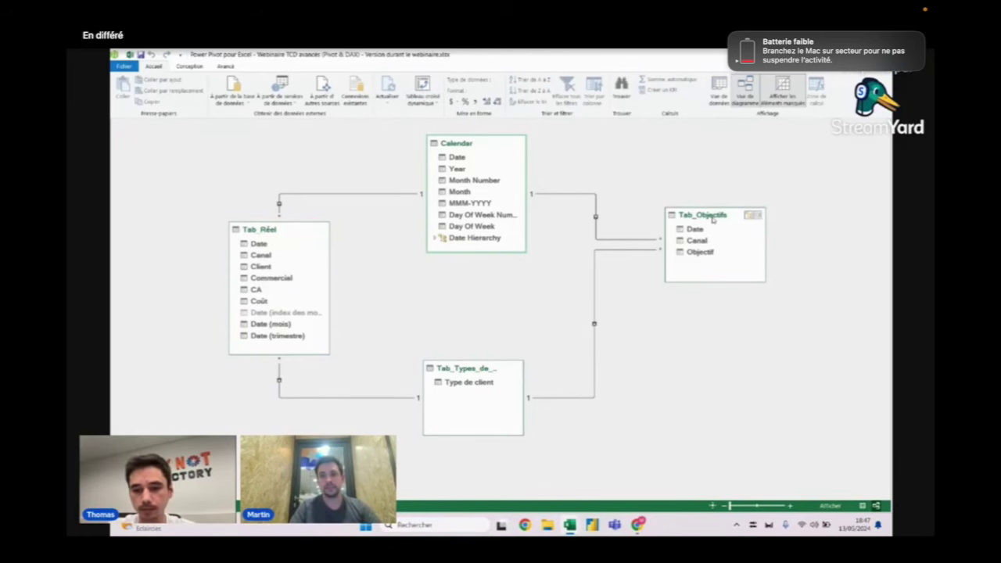
Step: Back in Excel, go to the QUESTIONS sheet and select cell F16
{"action": "key", "text": "alt+Tab"}
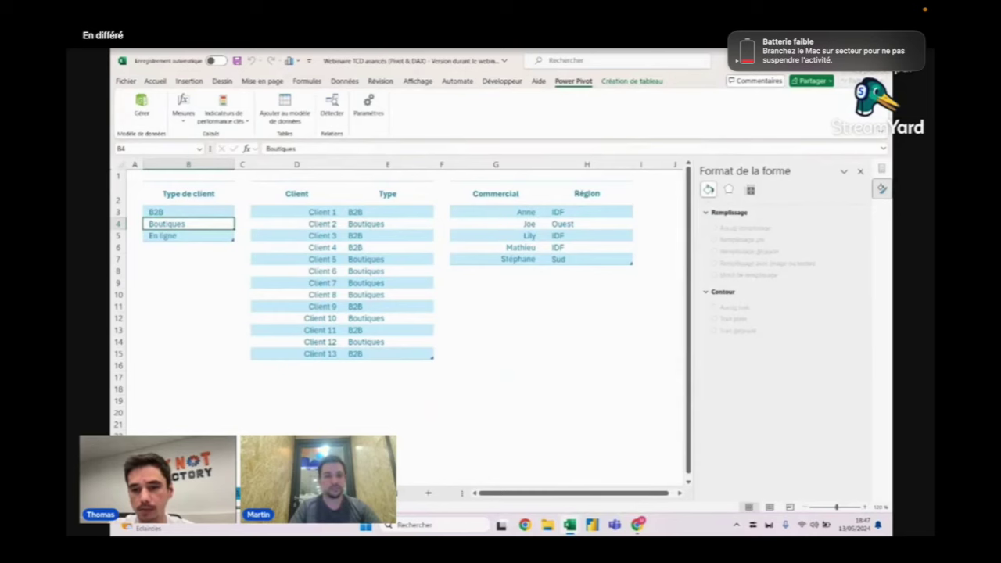
{"action": "key", "text": "ctrl+Page_Down"}
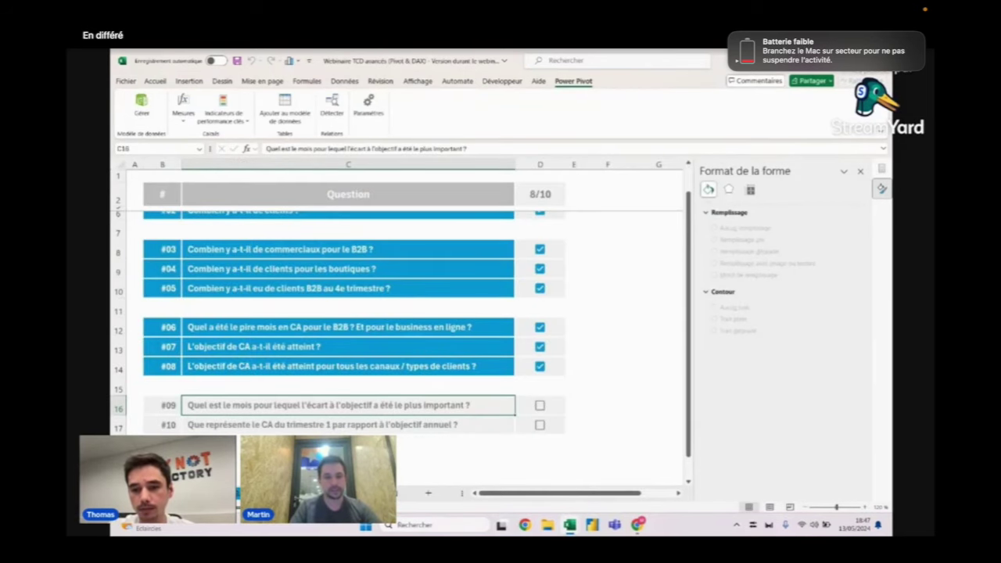
{"action": "left_click", "coordinate": [584, 406]}
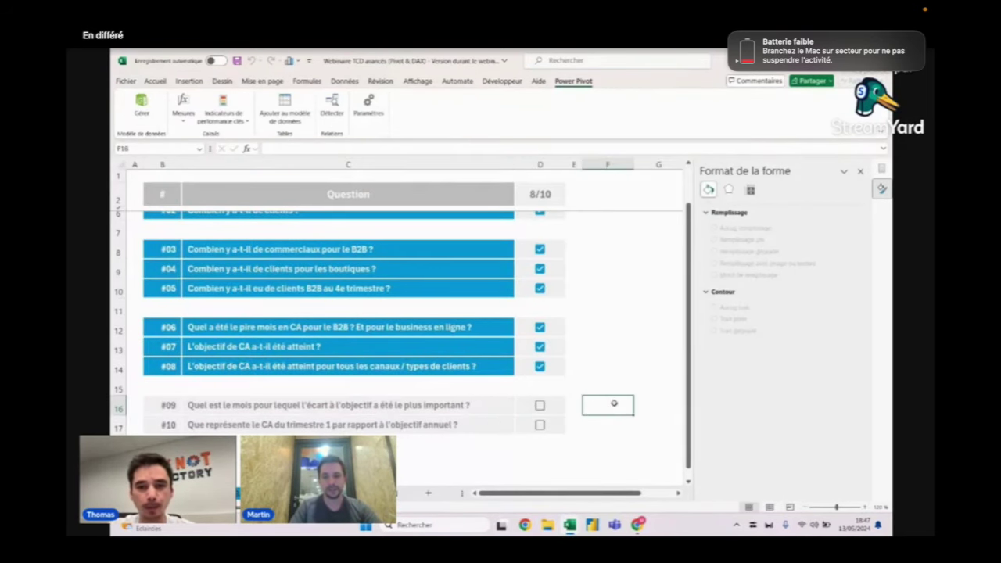
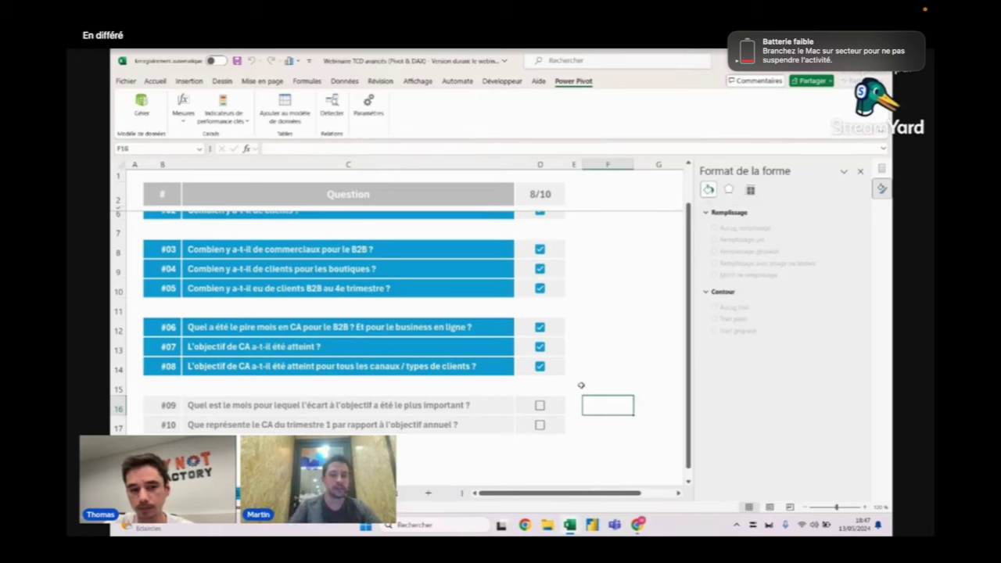
Step: Check the Feuil2 pivot's January values (objective 67000) and switch to the Power Pivot data model
{"action": "left_click", "coordinate": [233, 406]}
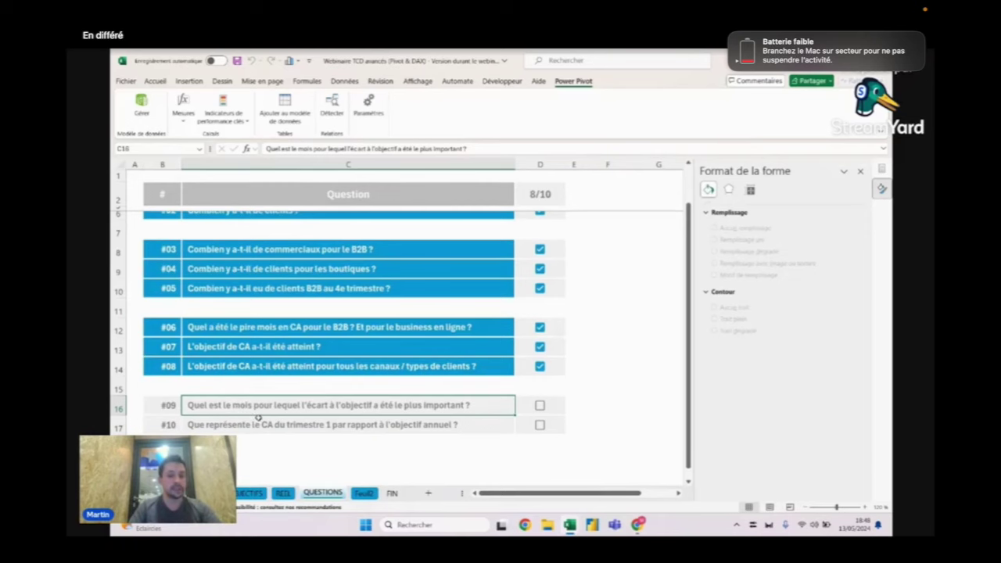
{"action": "left_click", "coordinate": [369, 493]}
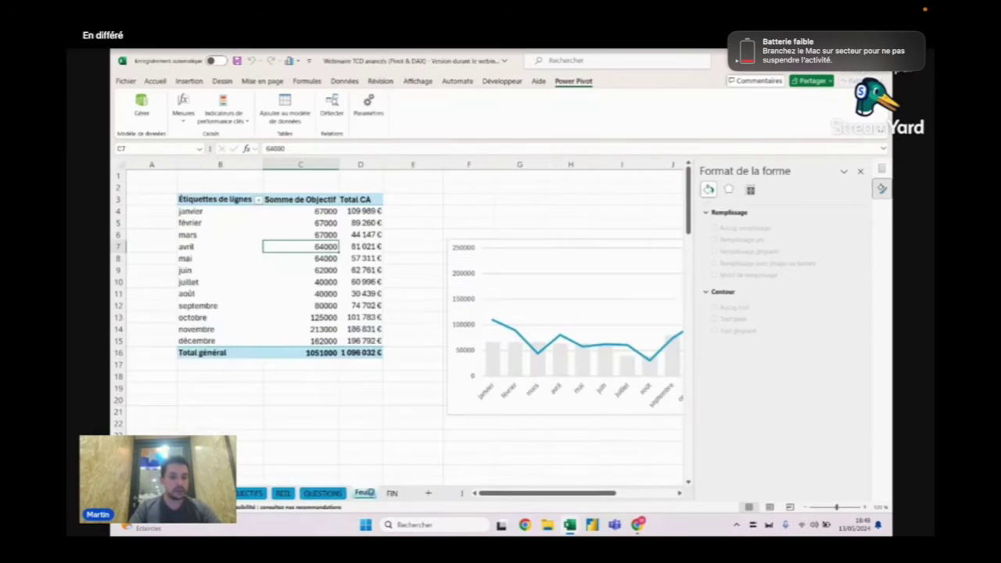
{"action": "left_click", "coordinate": [359, 212]}
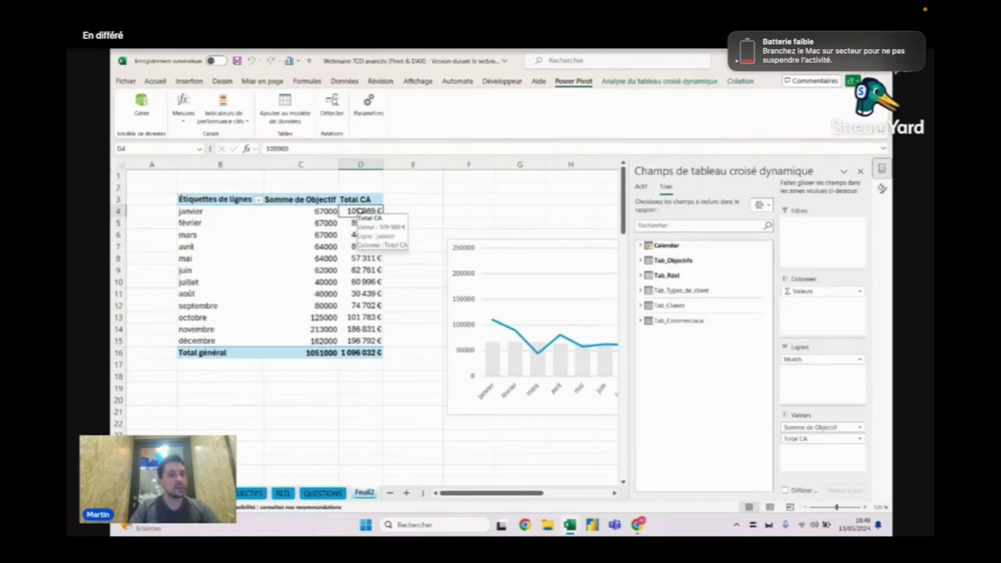
{"action": "left_click", "coordinate": [324, 211]}
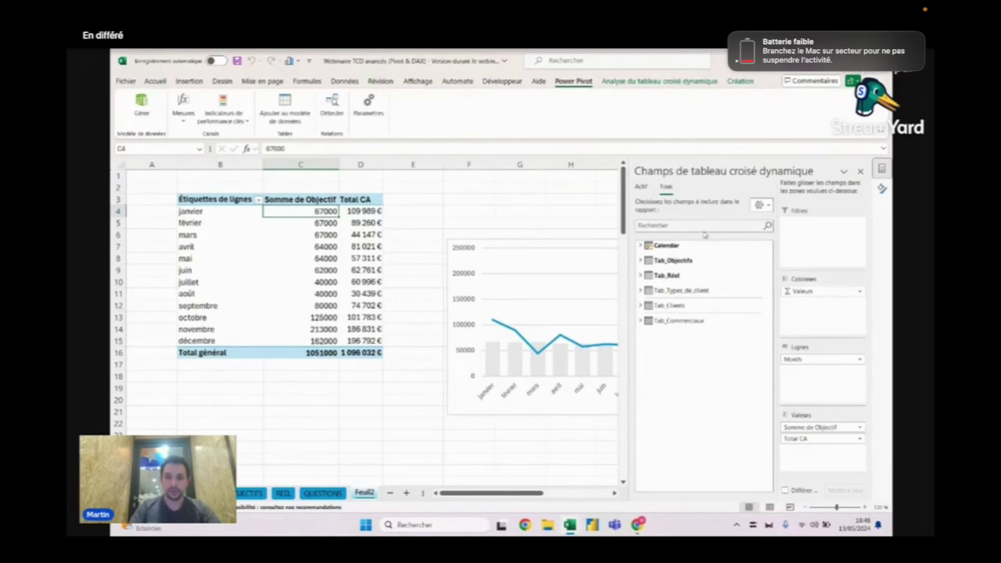
{"action": "key", "text": "alt+Tab"}
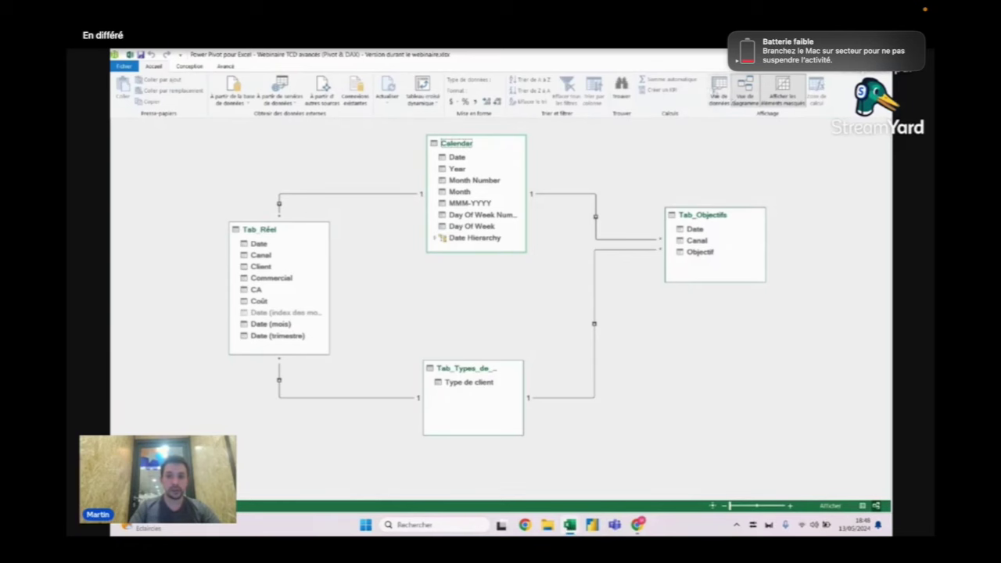
Step: Show the Tab_Réel table in data view and widen its CA column
{"action": "left_click", "coordinate": [721, 95]}
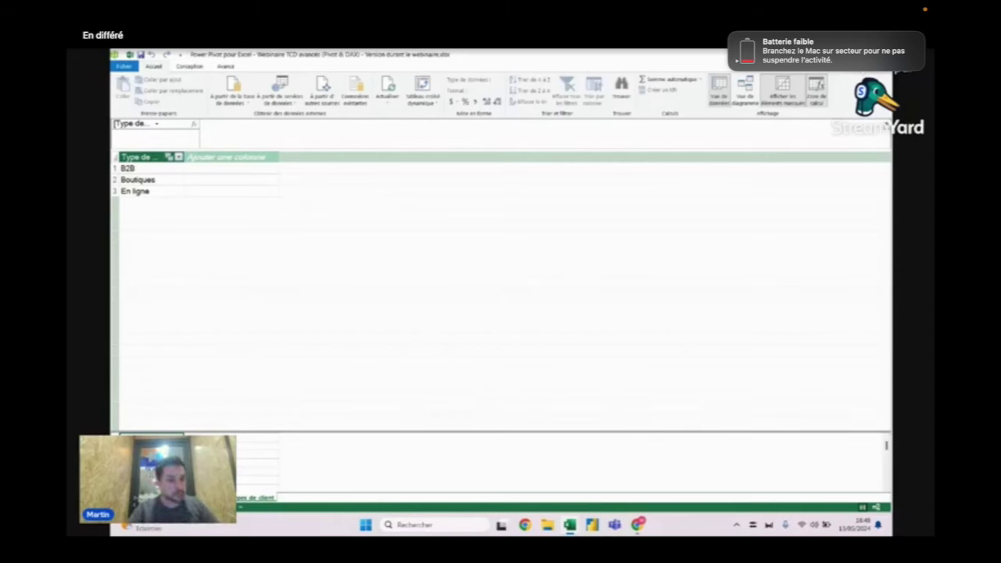
{"action": "left_click", "coordinate": [157, 497]}
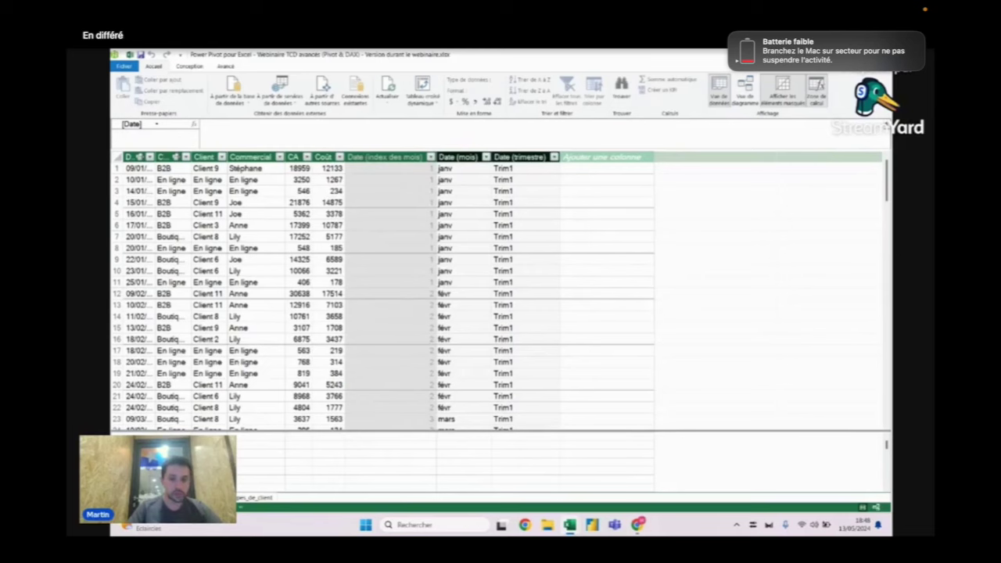
{"action": "left_click", "coordinate": [366, 259]}
{"action": "left_click", "coordinate": [314, 249]}
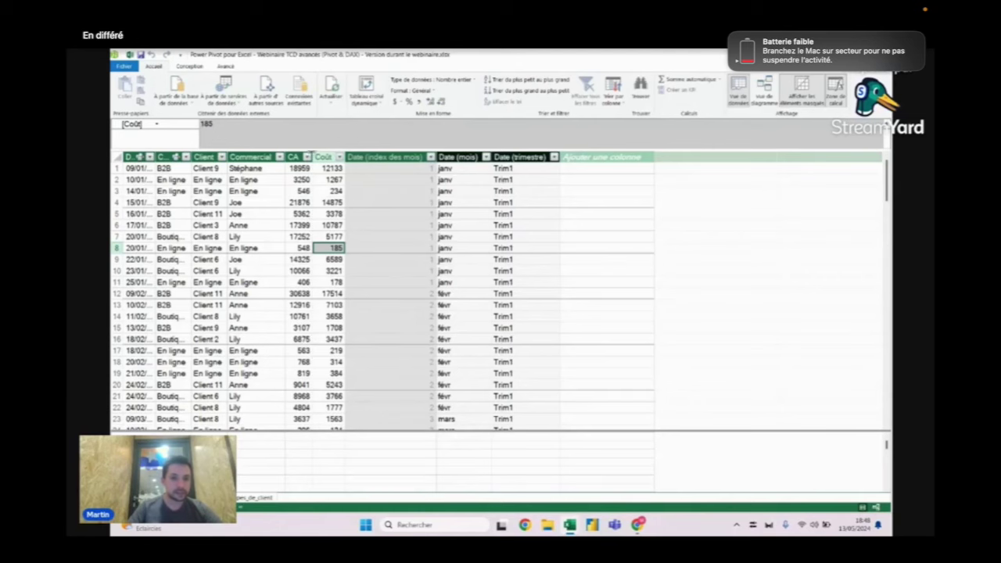
{"action": "left_click_drag", "start_coordinate": [311, 156], "coordinate": [440, 168]}
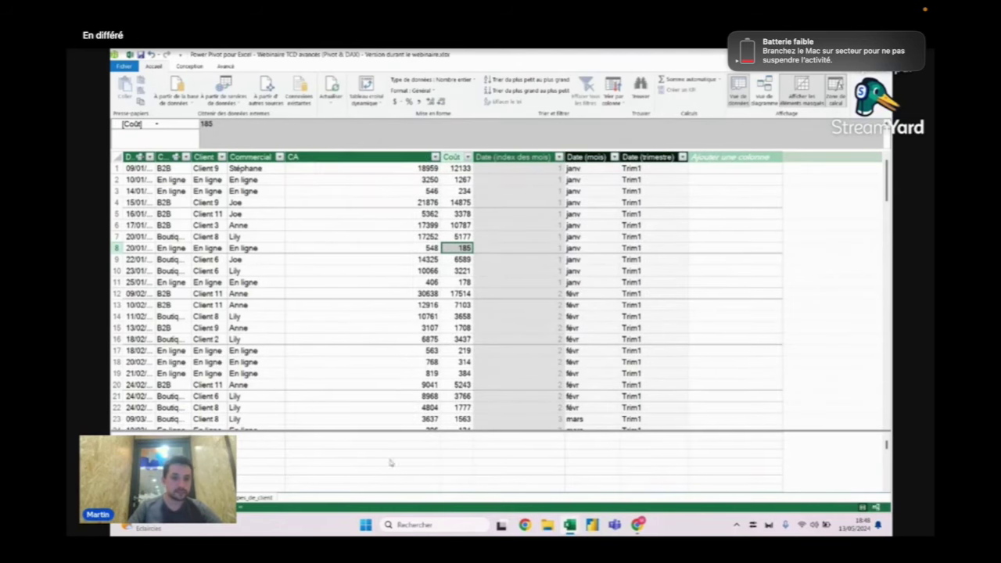
Step: Select the calculation-area cell under CA and place the cursor in the formula bar
{"action": "left_click", "coordinate": [376, 438]}
{"action": "left_click", "coordinate": [376, 446]}
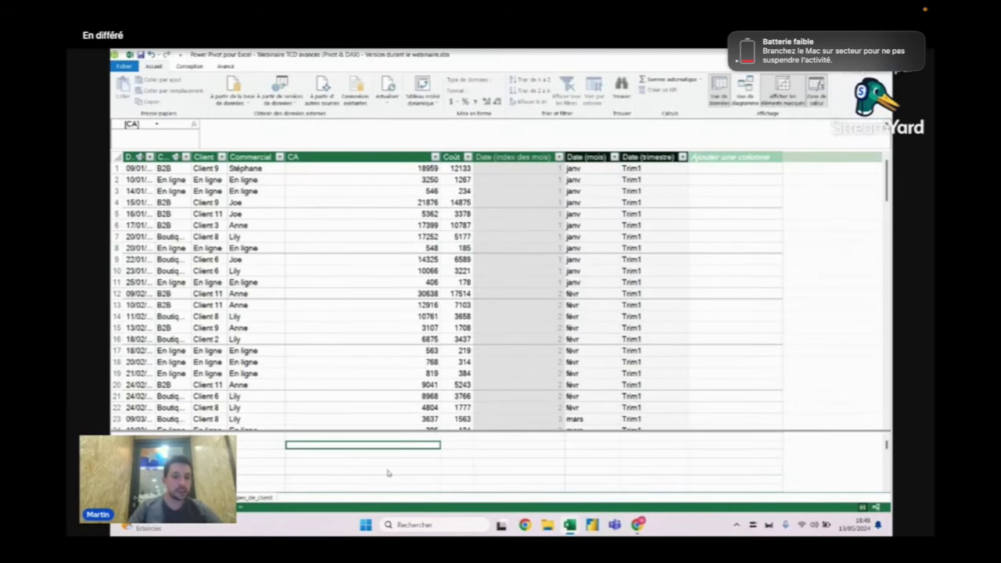
{"action": "left_click", "coordinate": [822, 97]}
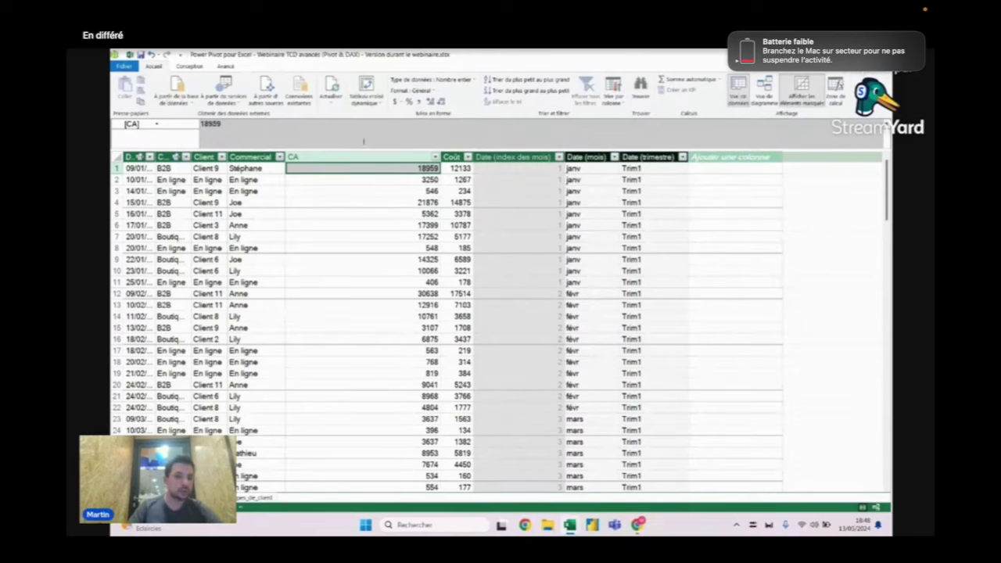
{"action": "left_click", "coordinate": [834, 102]}
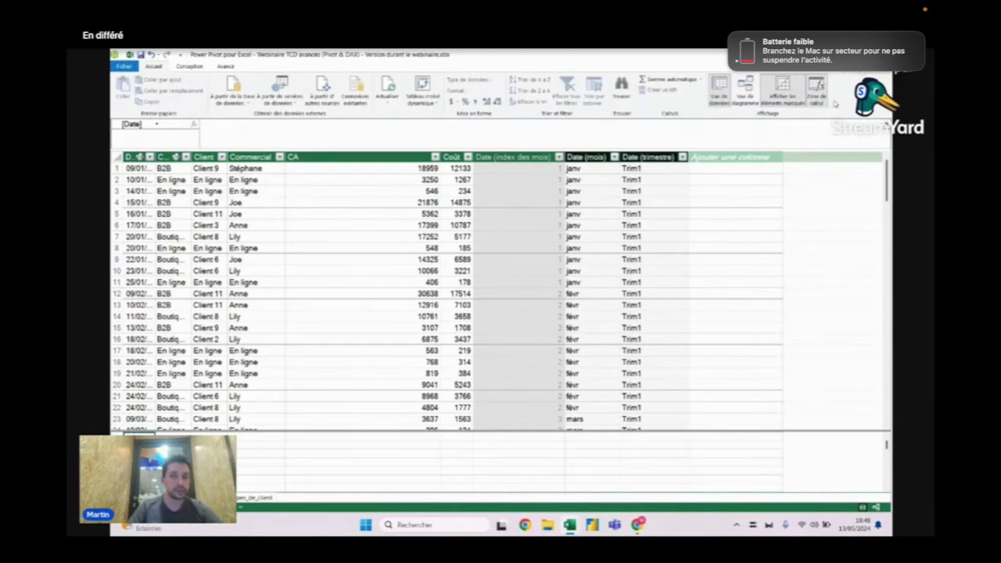
{"action": "left_click", "coordinate": [380, 447]}
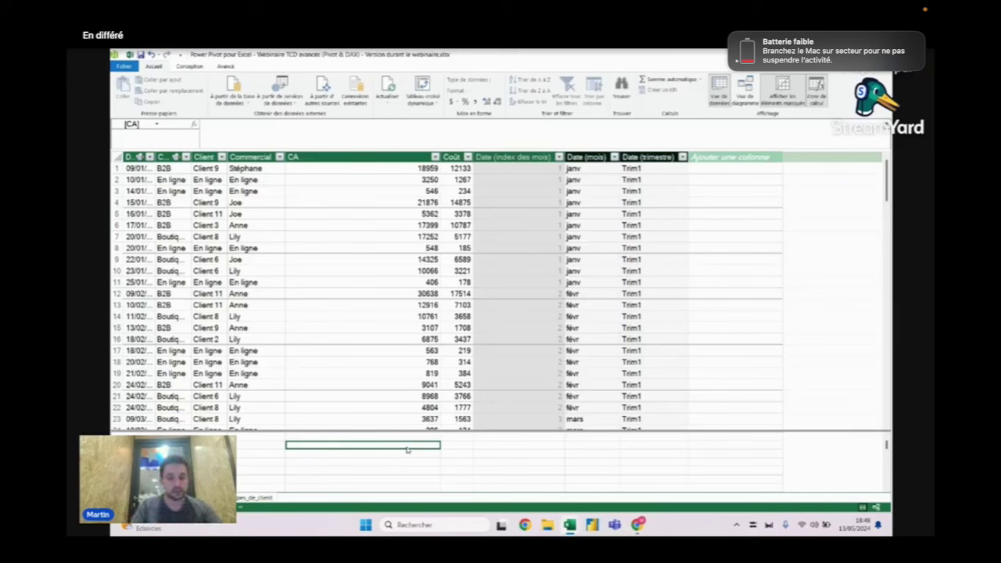
{"action": "left_click", "coordinate": [317, 122]}
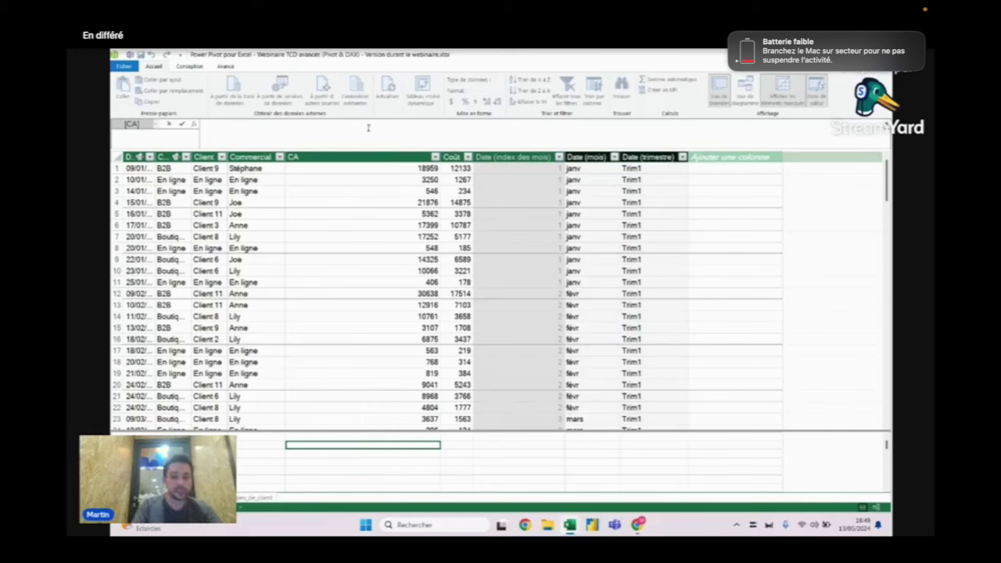
Step: Start the measure as Delta:= SUM('Tab_Réel'[CA]), picking the column from the suggestions
{"action": "type", "text": "Delta"}
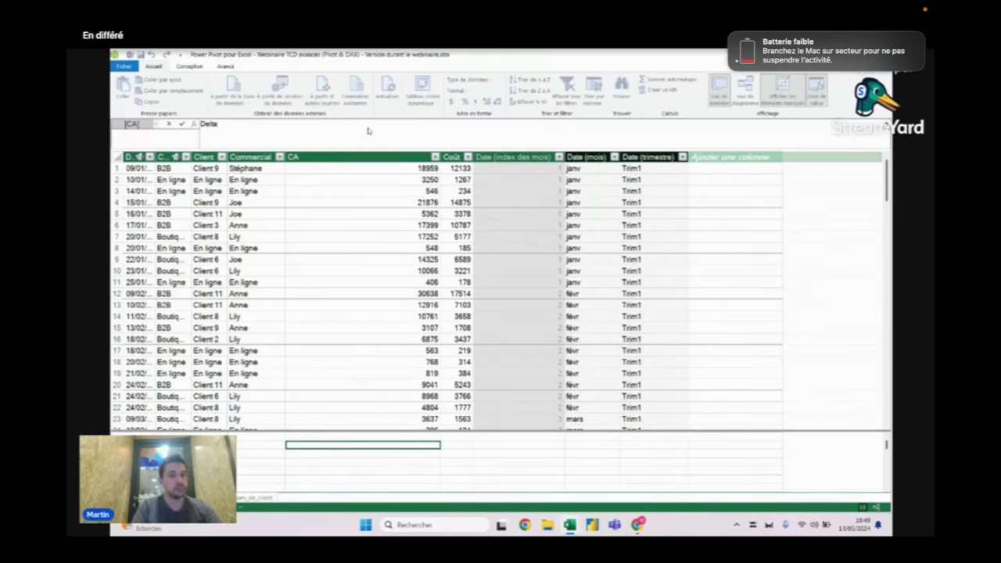
{"action": "type", "text": ":="}
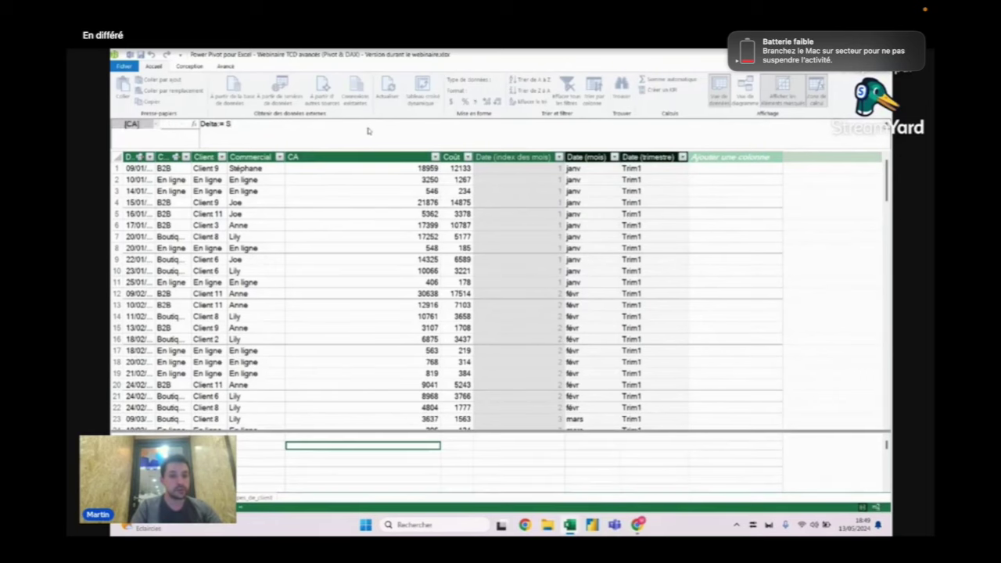
{"action": "type", "text": " SUM("}
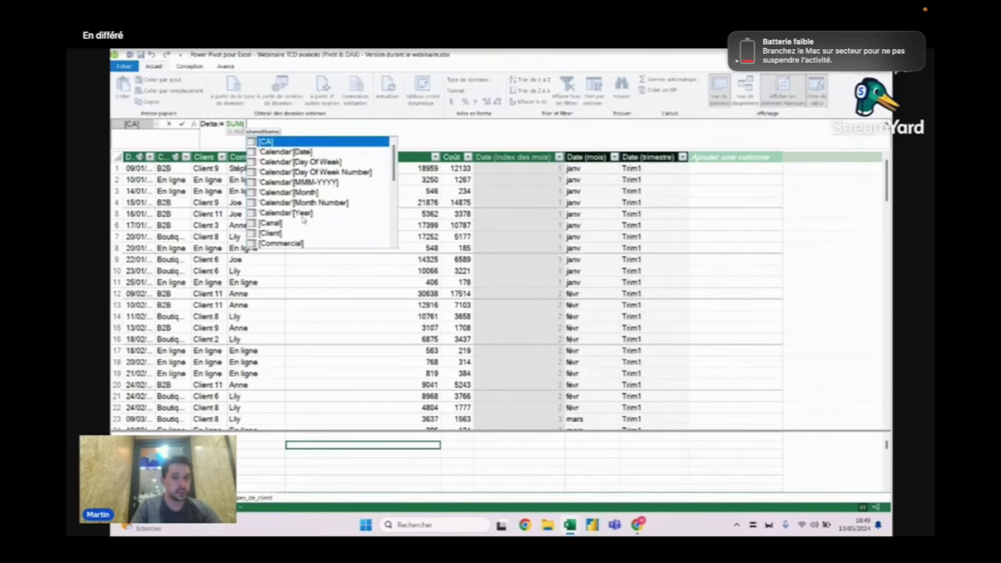
{"action": "scroll", "coordinate": [303, 219], "scroll_direction": "down", "scroll_amount": 1}
{"action": "scroll", "coordinate": [303, 219], "scroll_direction": "down", "scroll_amount": 3}
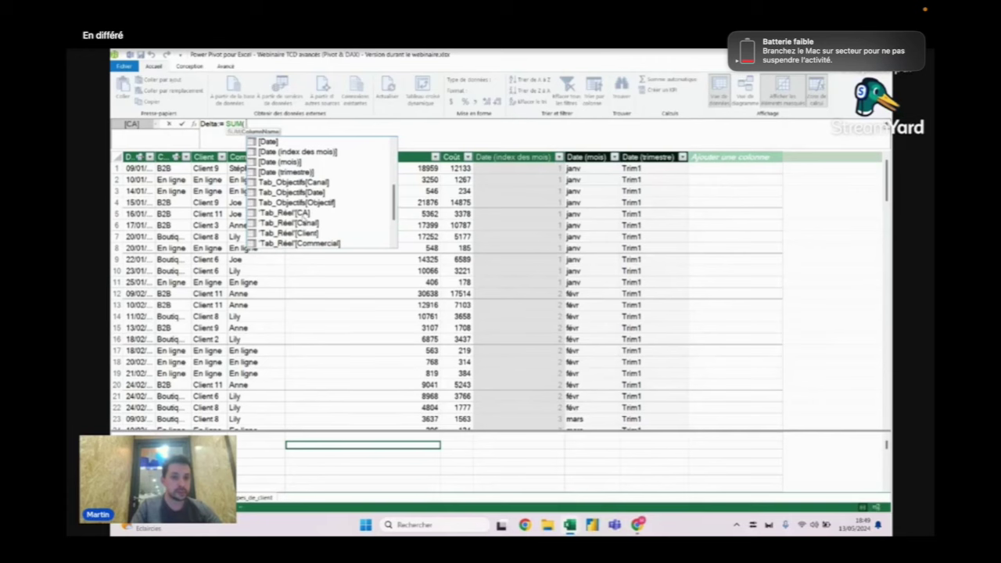
{"action": "scroll", "coordinate": [303, 216], "scroll_direction": "down", "scroll_amount": 1}
{"action": "scroll", "coordinate": [303, 211], "scroll_direction": "down", "scroll_amount": 2}
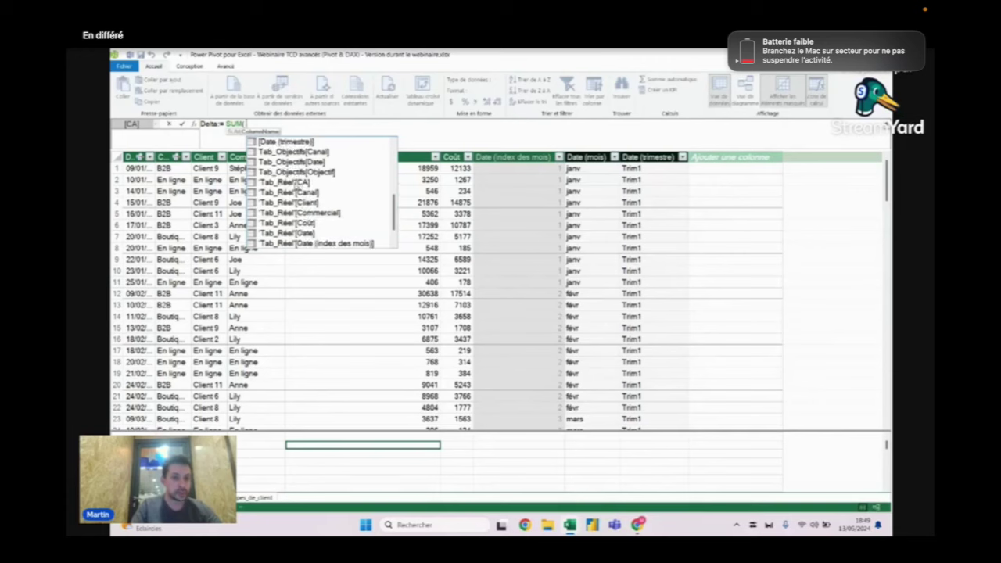
{"action": "left_click", "coordinate": [285, 182]}
{"action": "double_click", "coordinate": [286, 182]}
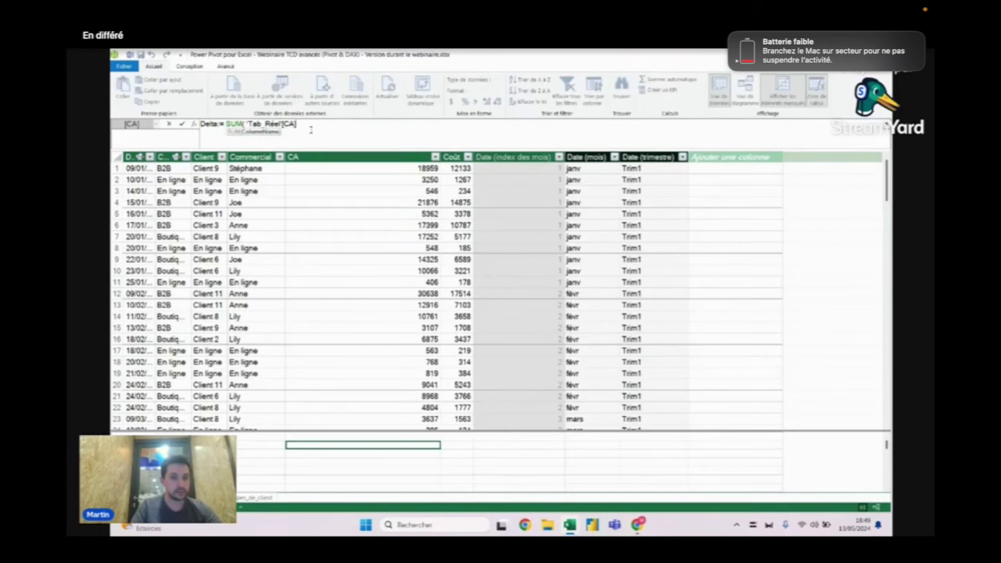
Step: Complete it with - SUM(Tab_Objectifs[Objectif]), commit it (45032) and return to Excel
{"action": "type", "text": " ) - S"}
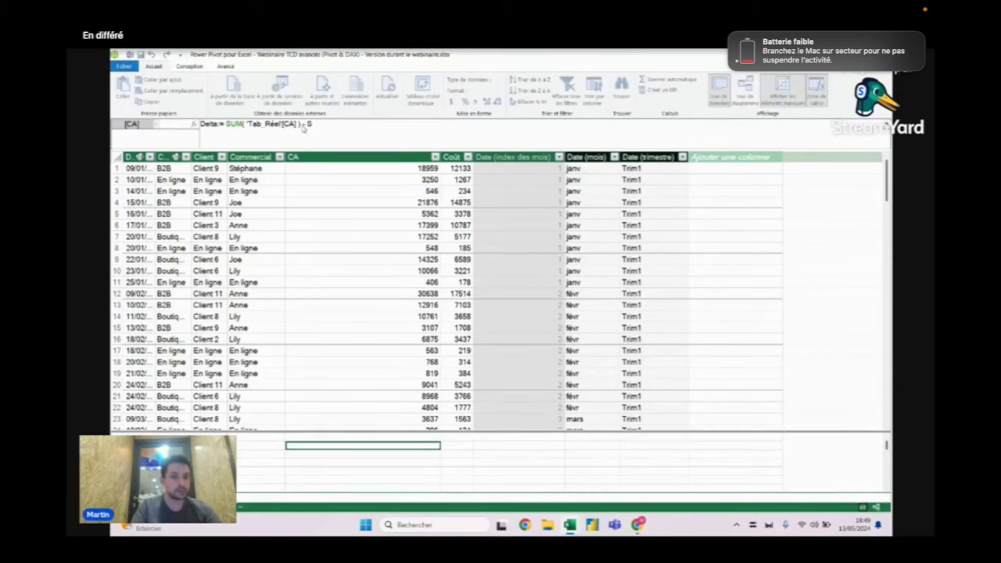
{"action": "type", "text": "UM("}
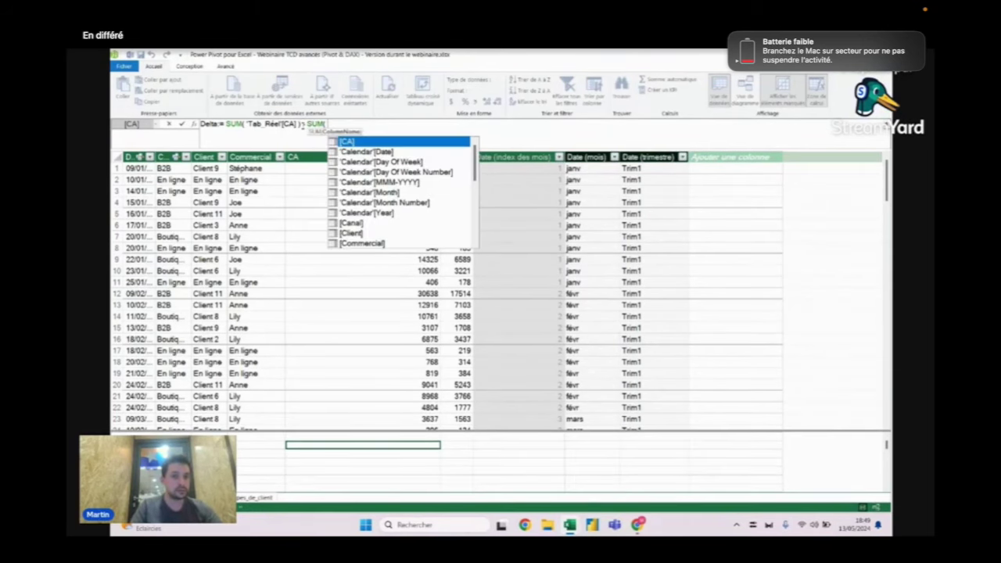
{"action": "scroll", "coordinate": [388, 201], "scroll_direction": "down", "scroll_amount": 1}
{"action": "scroll", "coordinate": [391, 203], "scroll_direction": "down", "scroll_amount": 5}
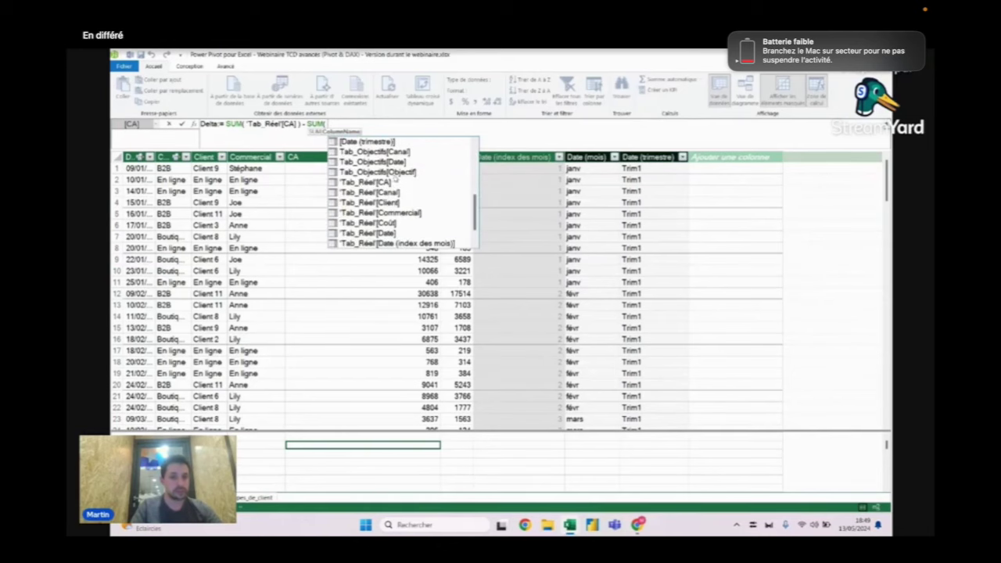
{"action": "double_click", "coordinate": [394, 173]}
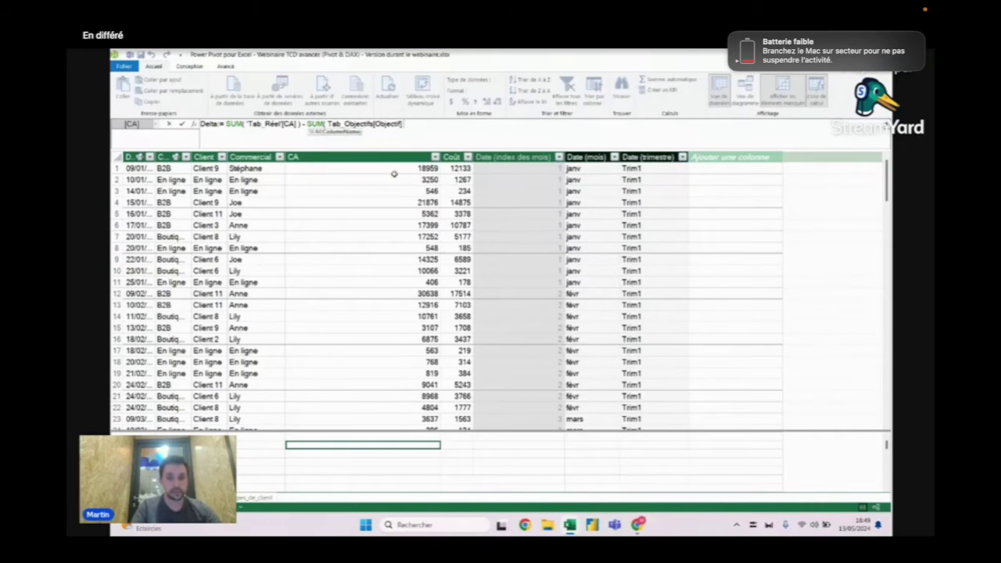
{"action": "type", "text": ")"}
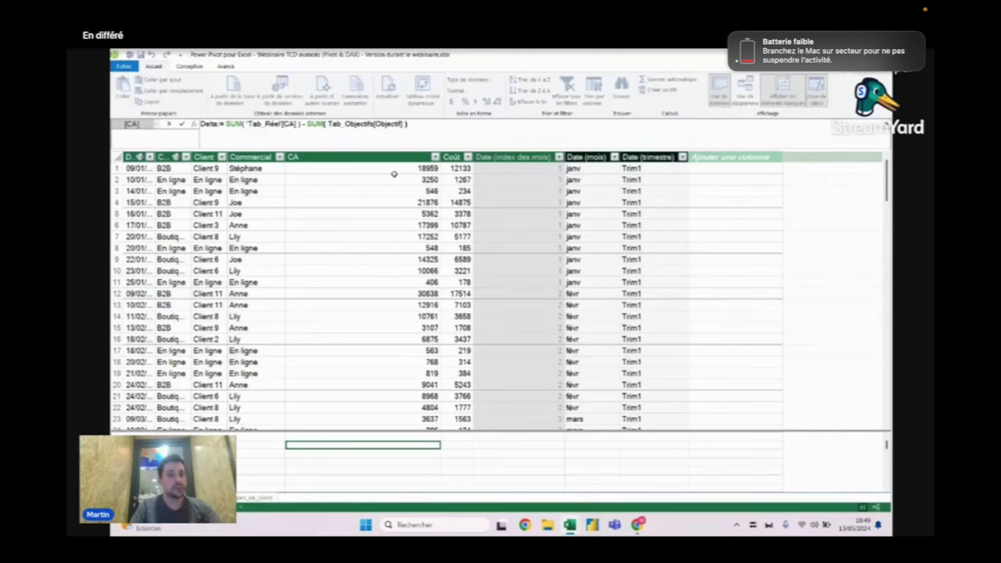
{"action": "key", "text": "Return"}
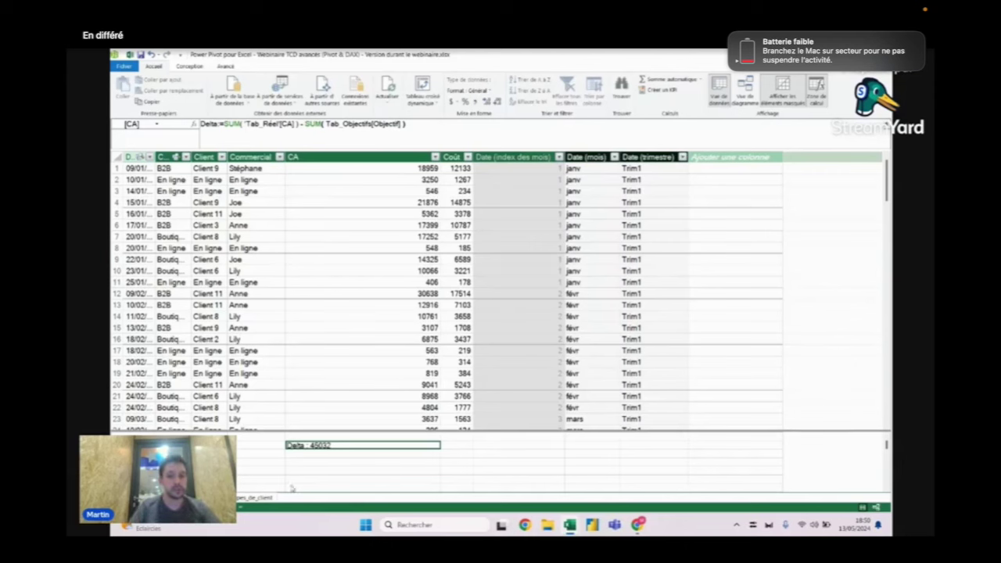
{"action": "key", "text": "alt+Tab"}
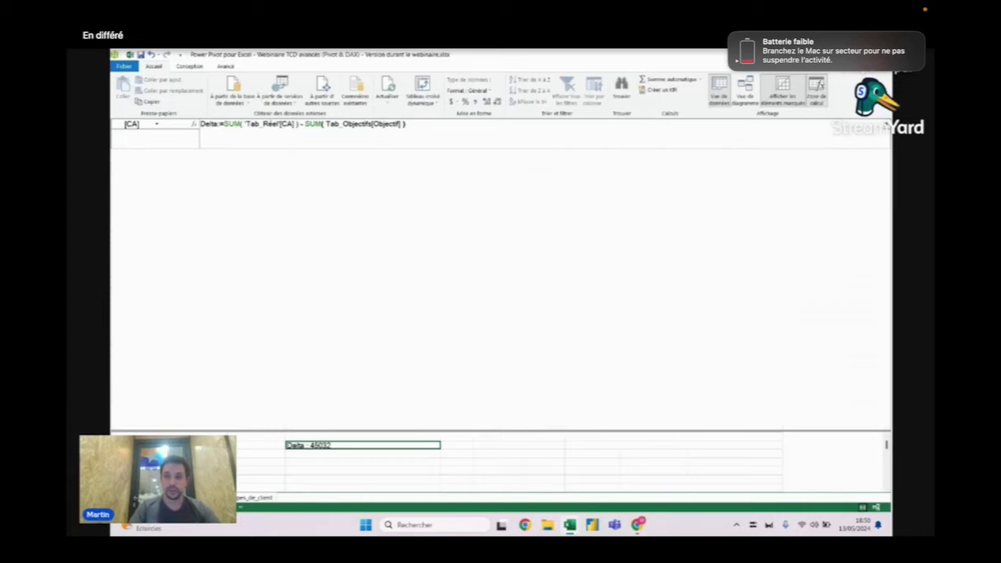
Step: Add the Delta measure from Tab_Réel to the pivot table's values
{"action": "left_click", "coordinate": [361, 258]}
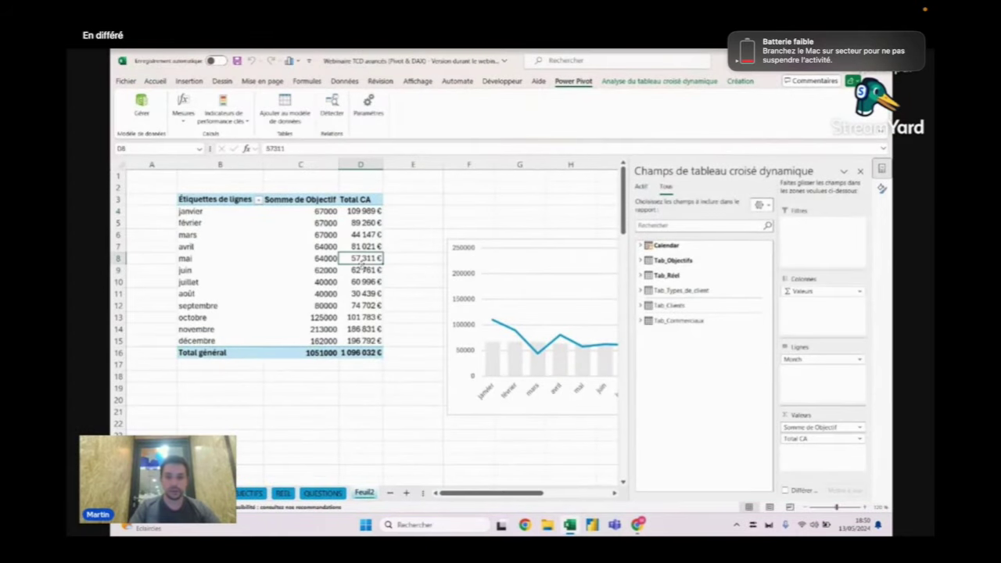
{"action": "left_click", "coordinate": [641, 276]}
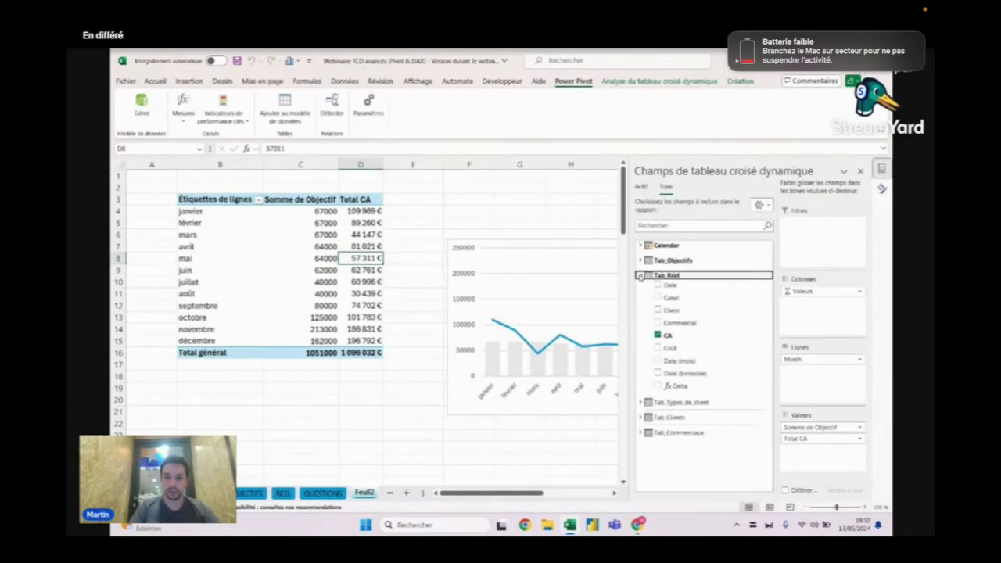
{"action": "left_click", "coordinate": [685, 387]}
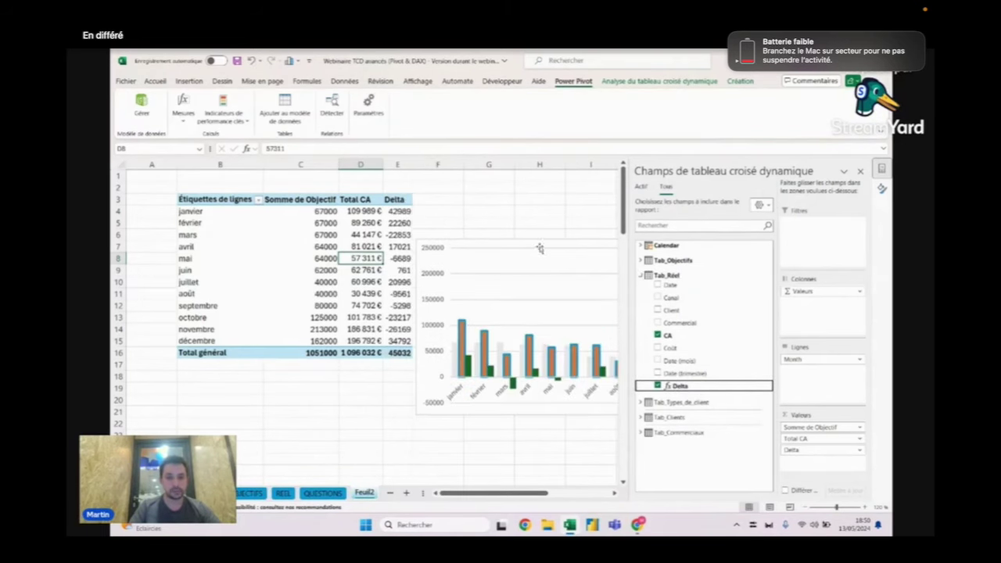
Step: Move the old pivot chart aside and delete it, returning to the Delta column
{"action": "left_click_drag", "start_coordinate": [539, 248], "coordinate": [588, 207]}
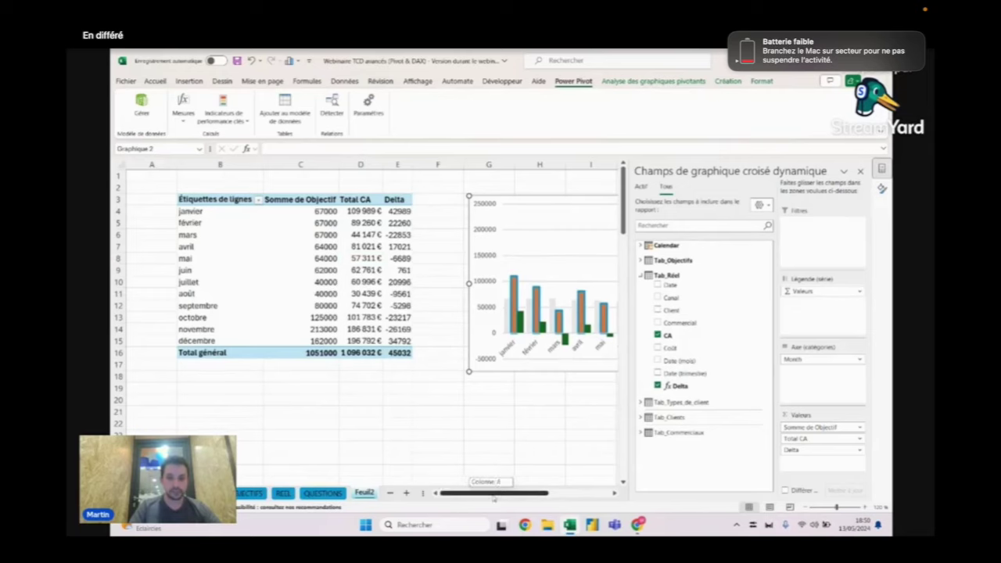
{"action": "left_click_drag", "start_coordinate": [492, 494], "coordinate": [534, 495]}
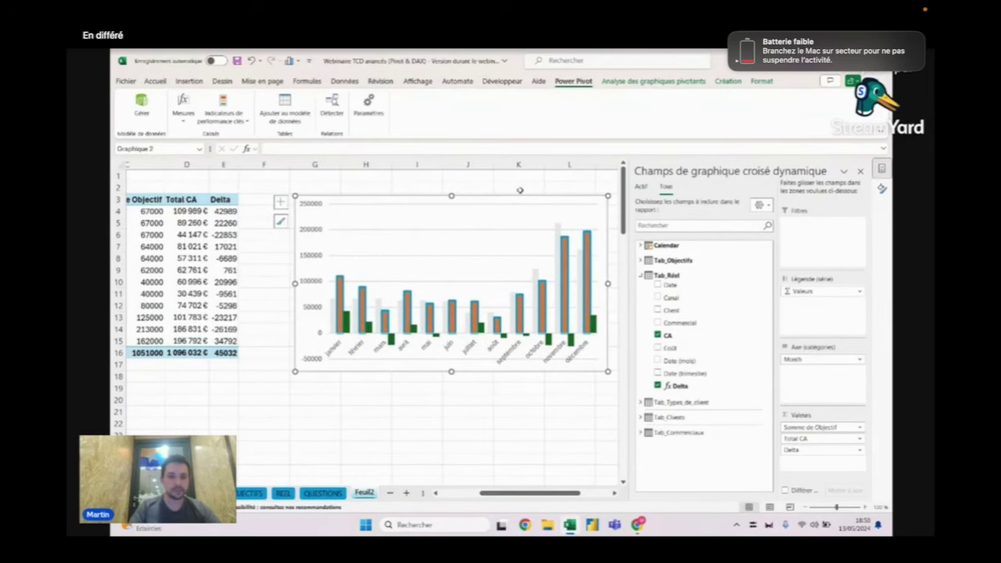
{"action": "key", "text": "Delete"}
{"action": "left_click", "coordinate": [205, 233]}
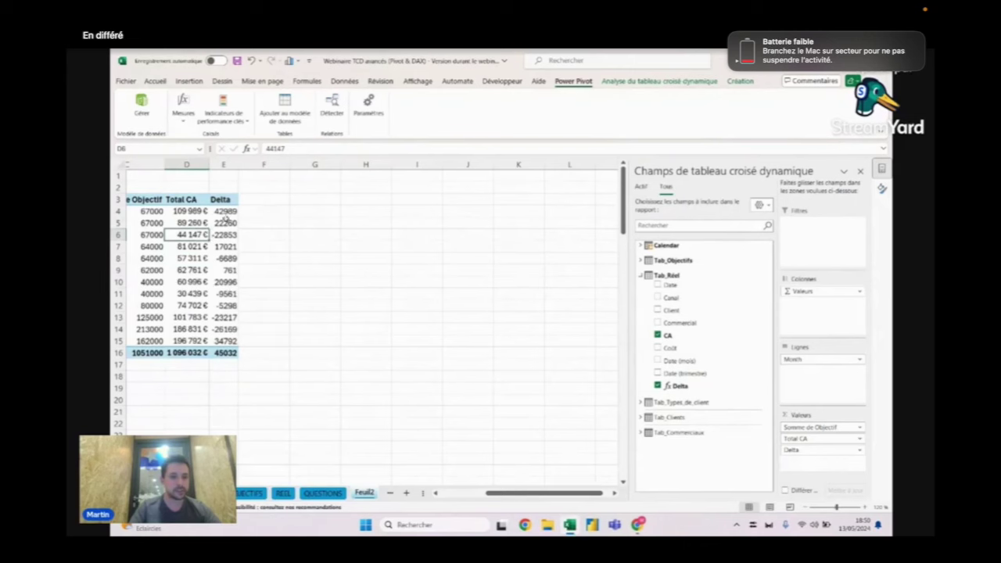
{"action": "left_click", "coordinate": [225, 223]}
Step: Format the Delta values as currency with 0 decimals
{"action": "right_click", "coordinate": [225, 222]}
{"action": "left_click", "coordinate": [271, 280]}
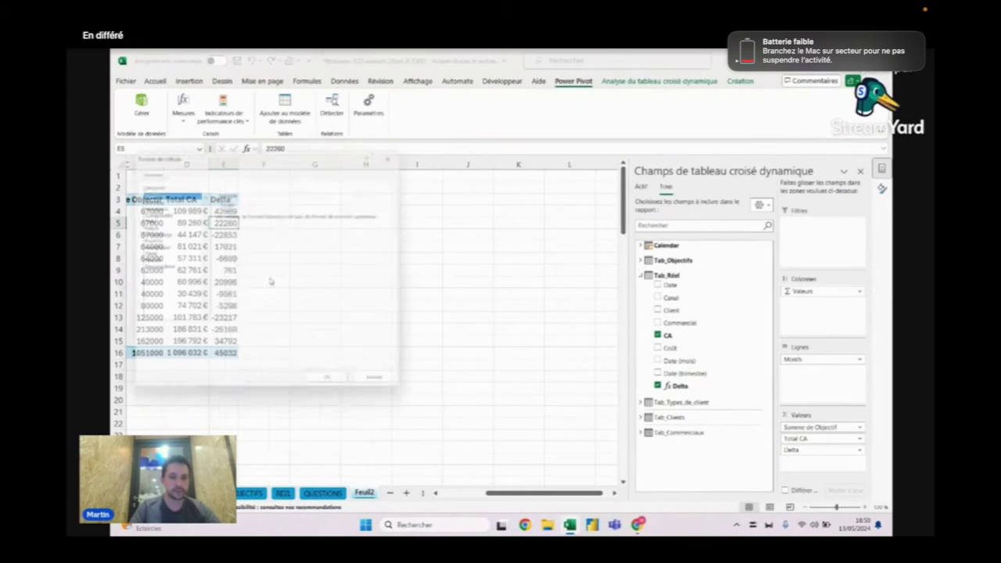
{"action": "left_click", "coordinate": [166, 205]}
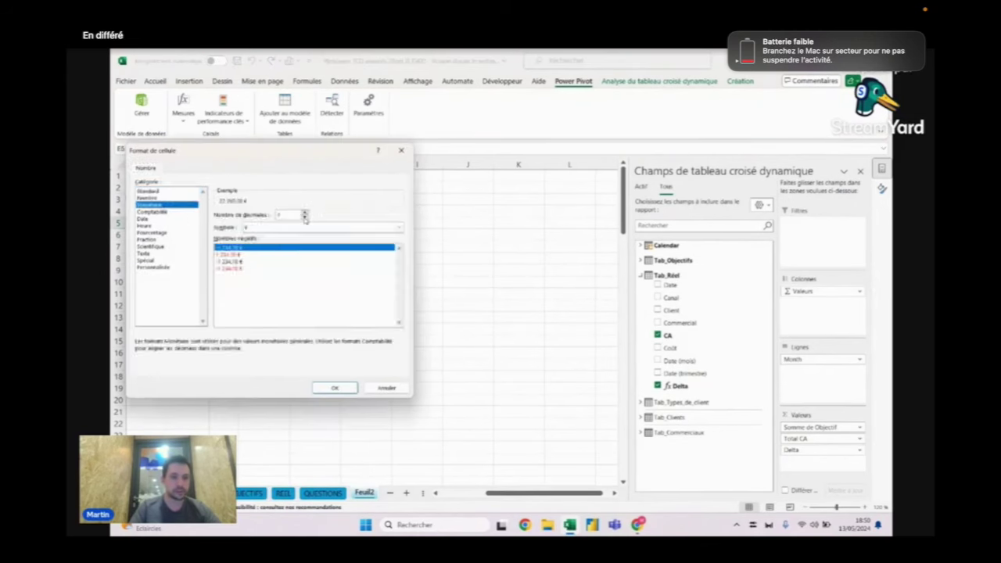
{"action": "left_click", "coordinate": [305, 219]}
{"action": "left_click", "coordinate": [305, 218]}
{"action": "left_click", "coordinate": [335, 388]}
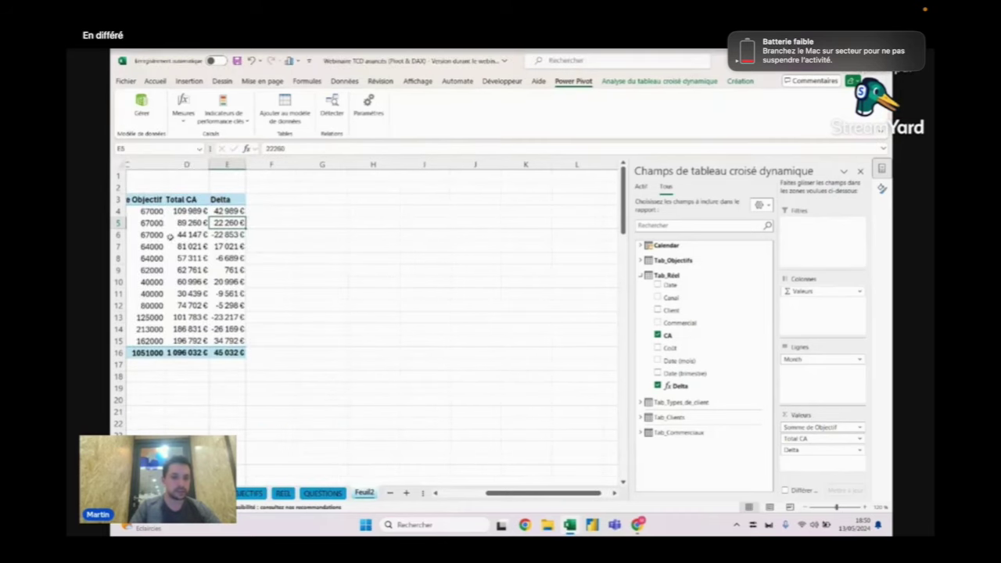
Step: Format the Somme de Objectif values as currency with 0 decimals
{"action": "left_click", "coordinate": [161, 223]}
{"action": "right_click", "coordinate": [187, 223]}
{"action": "left_click", "coordinate": [234, 284]}
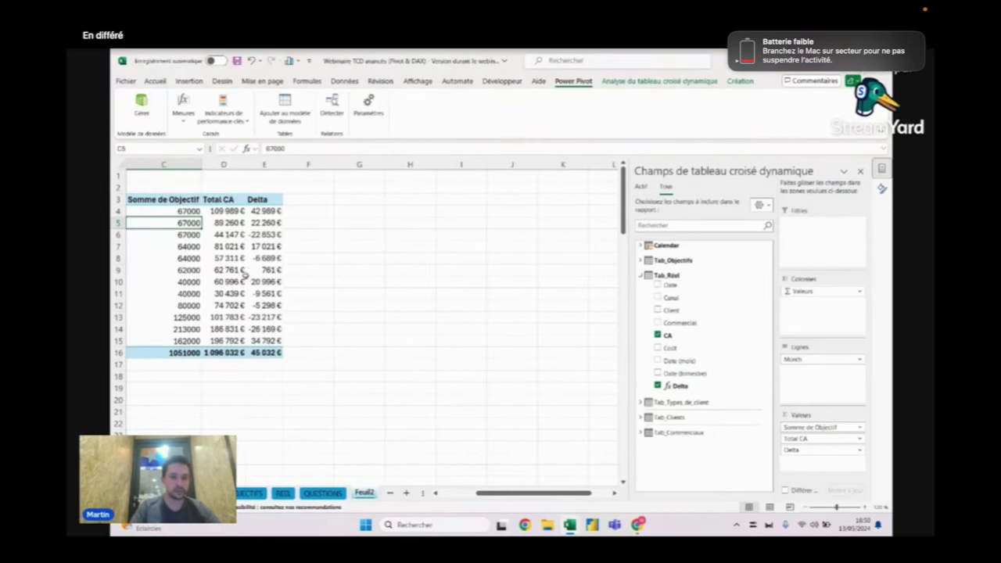
{"action": "left_click", "coordinate": [139, 203]}
{"action": "left_click", "coordinate": [296, 220]}
{"action": "left_click", "coordinate": [296, 220]}
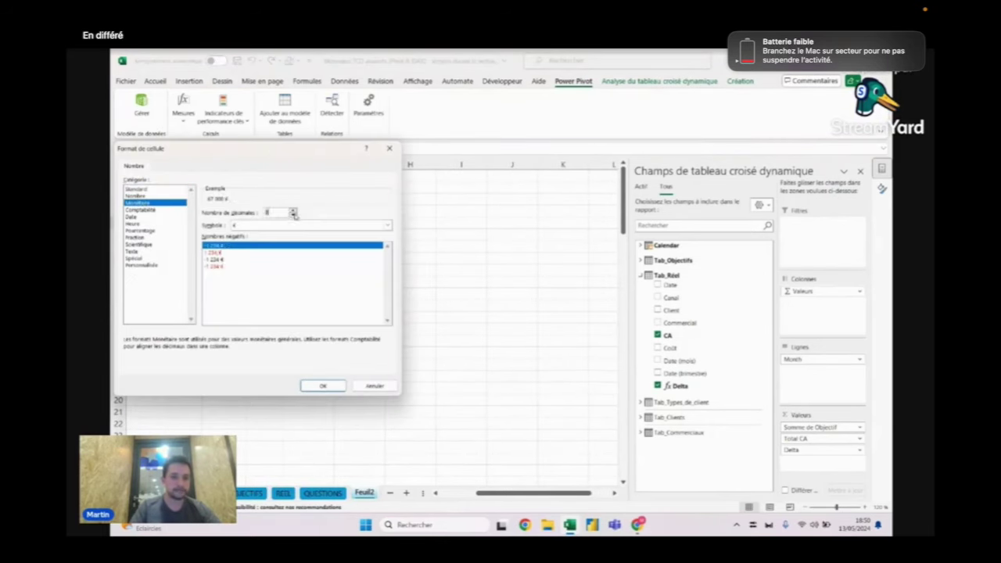
{"action": "left_click", "coordinate": [320, 385]}
Step: Insert a clustered column pivot chart of the pivot table
{"action": "left_click", "coordinate": [188, 81]}
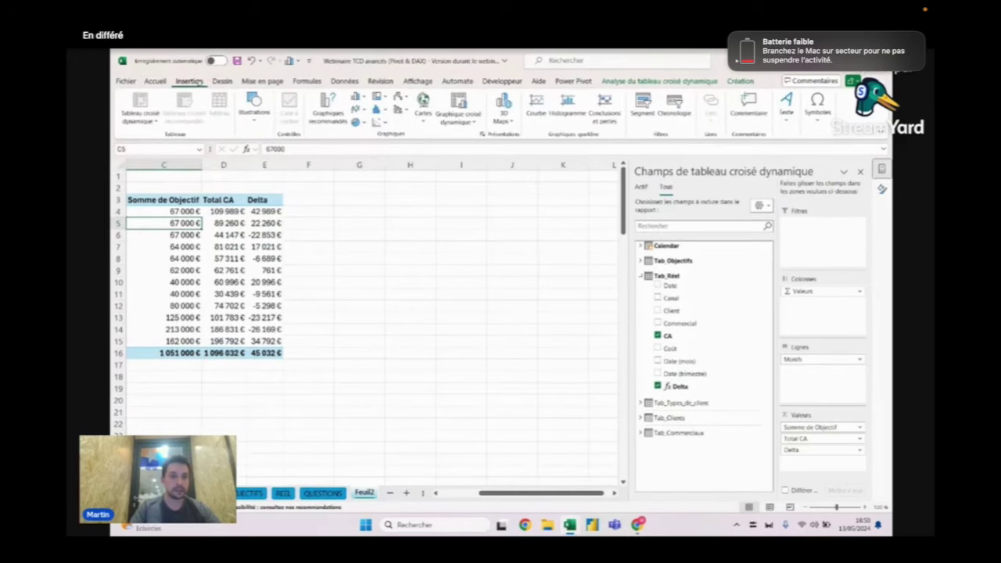
{"action": "left_click", "coordinate": [474, 100]}
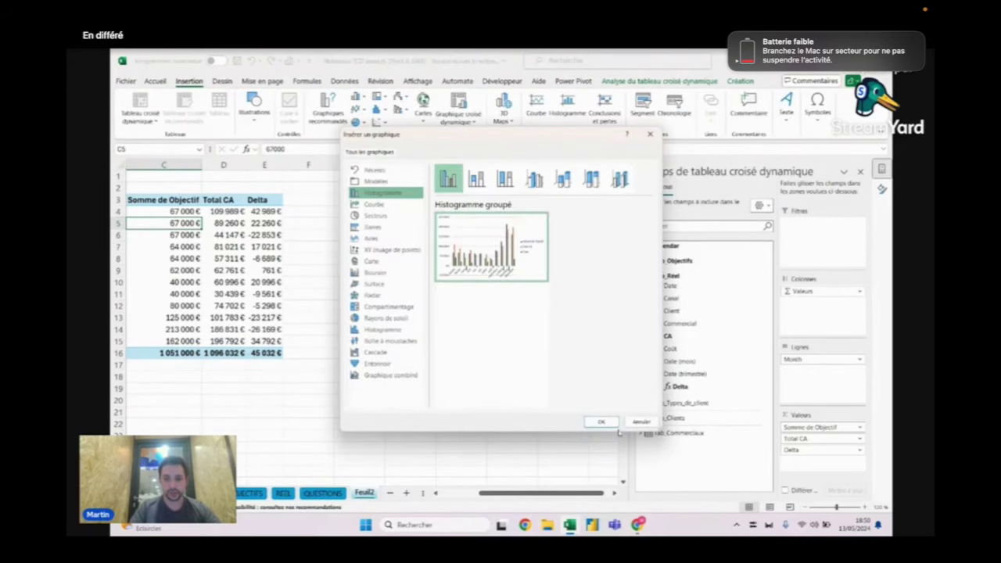
{"action": "key", "text": "Return"}
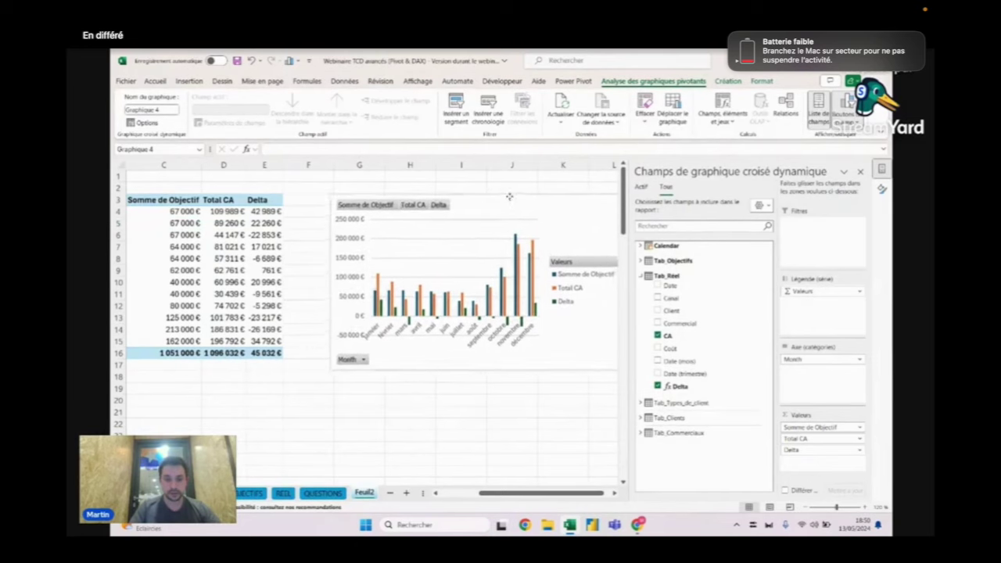
Step: Delete the chart legend and hide all field buttons on the chart
{"action": "left_click", "coordinate": [573, 285]}
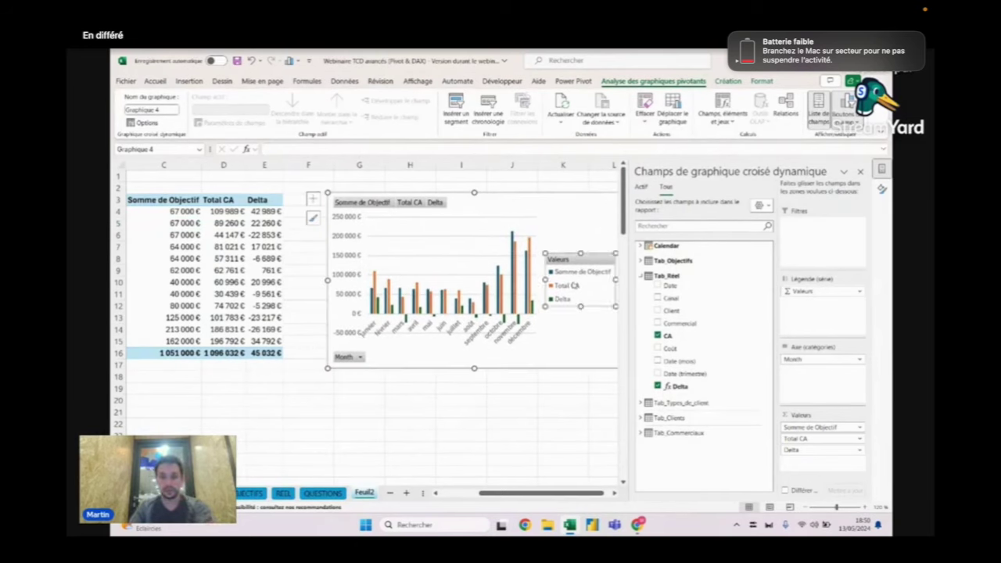
{"action": "key", "text": "Delete"}
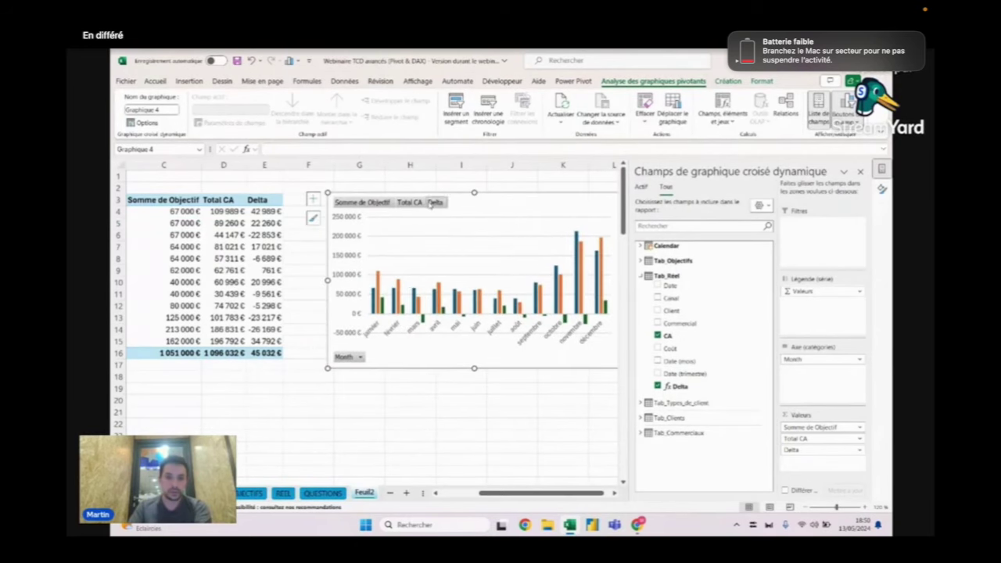
{"action": "right_click", "coordinate": [447, 204]}
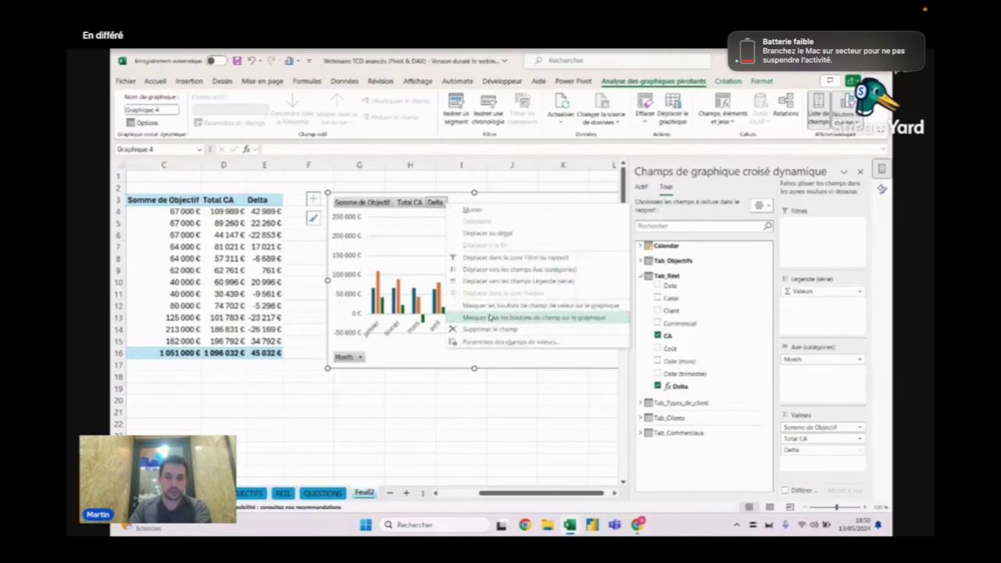
{"action": "left_click", "coordinate": [547, 315]}
Step: Enlarge the chart right, down and left across the sheet, then select the Objectif bars
{"action": "left_click", "coordinate": [860, 172]}
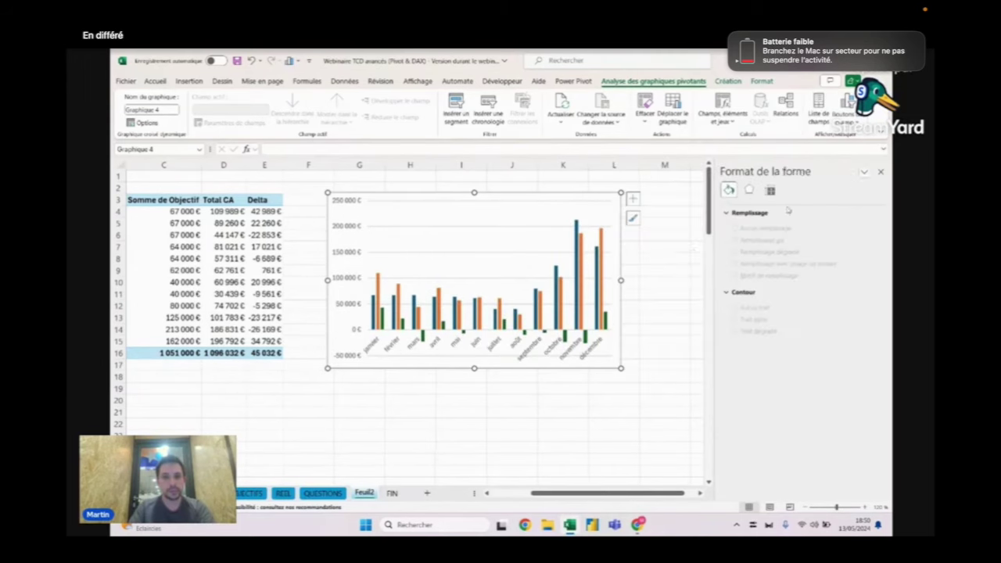
{"action": "left_click_drag", "start_coordinate": [618, 279], "coordinate": [684, 280]}
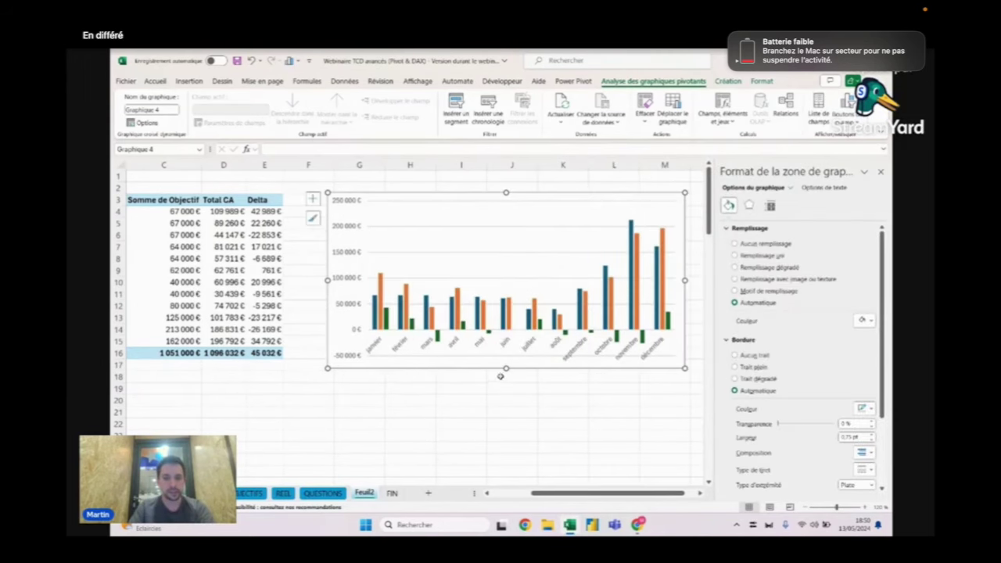
{"action": "left_click_drag", "start_coordinate": [505, 368], "coordinate": [505, 431]}
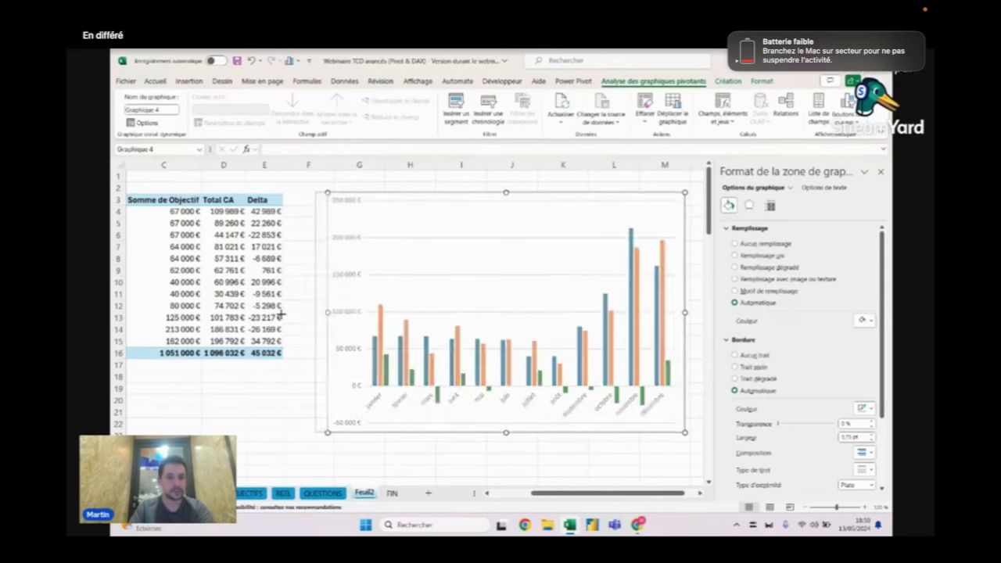
{"action": "left_click_drag", "start_coordinate": [328, 313], "coordinate": [237, 312]}
{"action": "scroll", "coordinate": [272, 311], "scroll_direction": "down", "scroll_amount": 1}
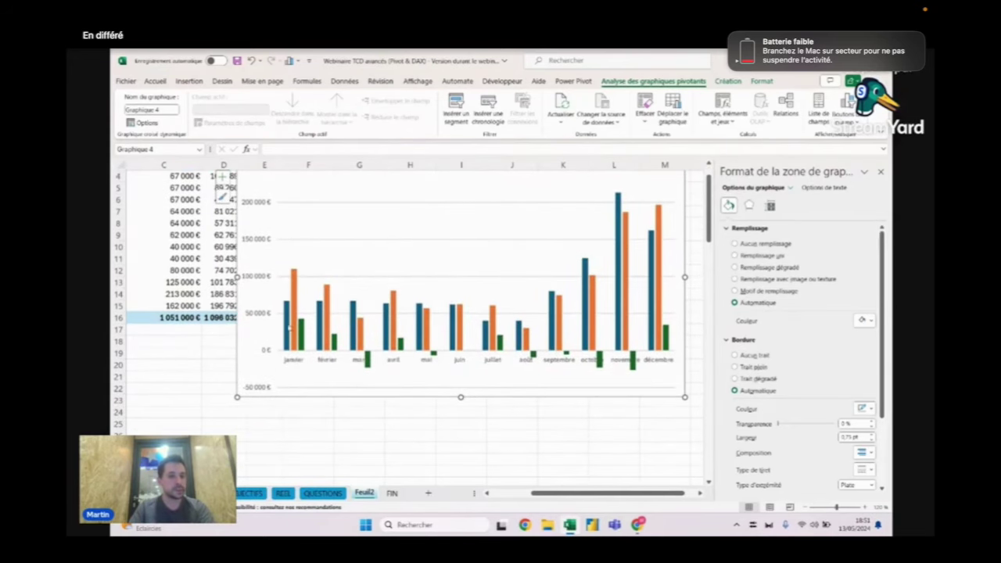
{"action": "left_click", "coordinate": [287, 327]}
{"action": "left_click", "coordinate": [156, 80]}
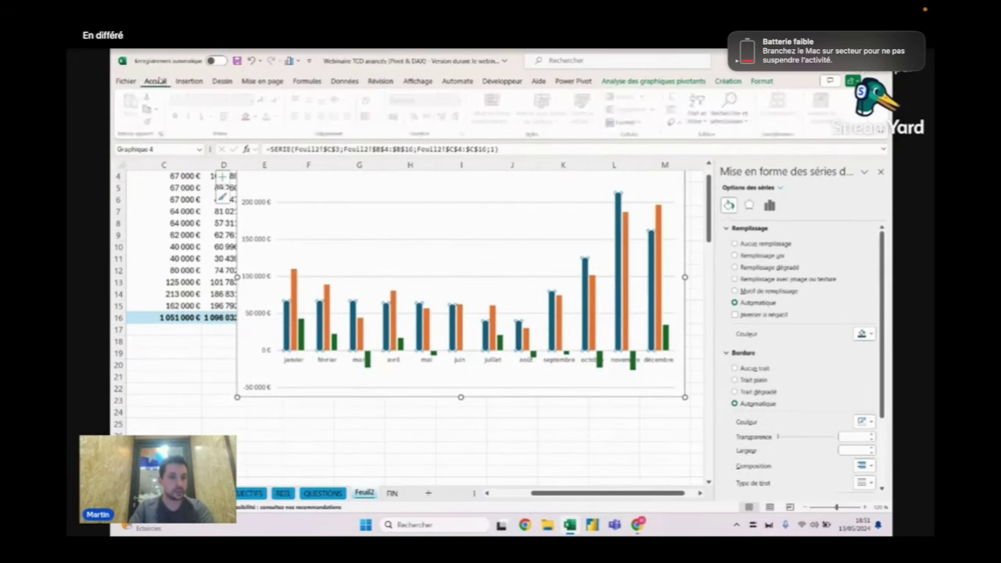
Step: Recolour the Objectif bars near-white/light grey and the Total CA bars blue
{"action": "left_click", "coordinate": [864, 334]}
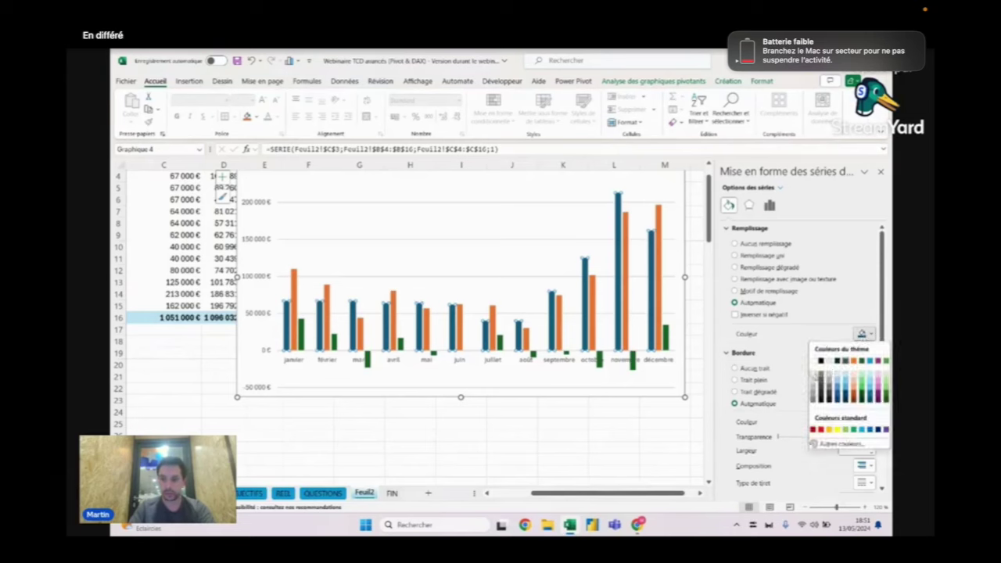
{"action": "left_click", "coordinate": [829, 361]}
{"action": "key", "text": "Down"}
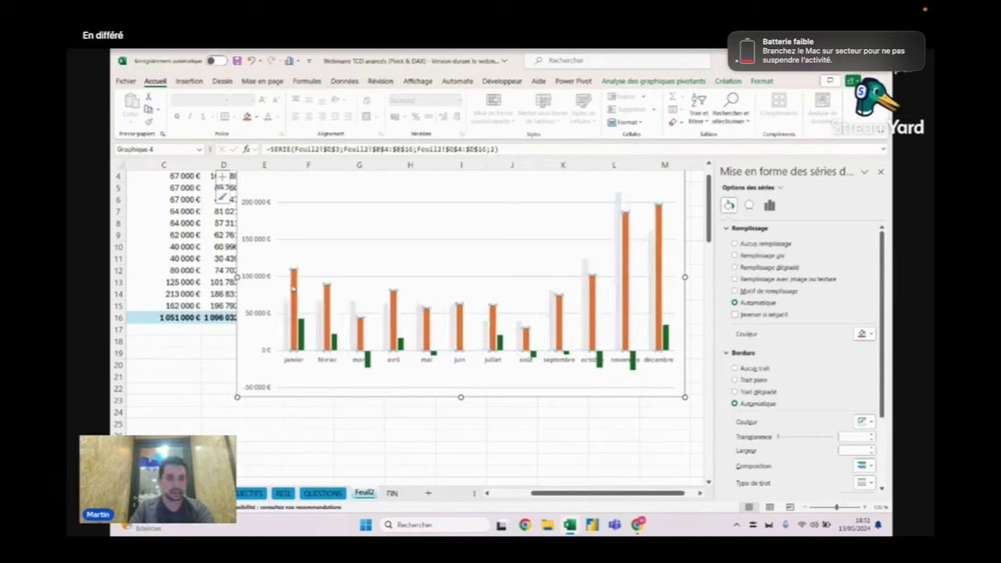
{"action": "left_click", "coordinate": [863, 334]}
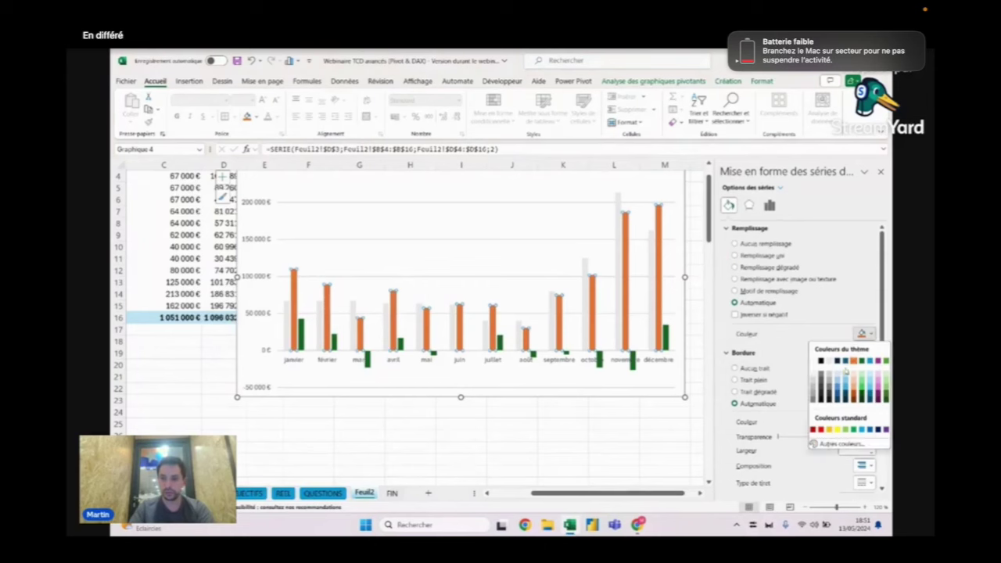
{"action": "left_click", "coordinate": [870, 362]}
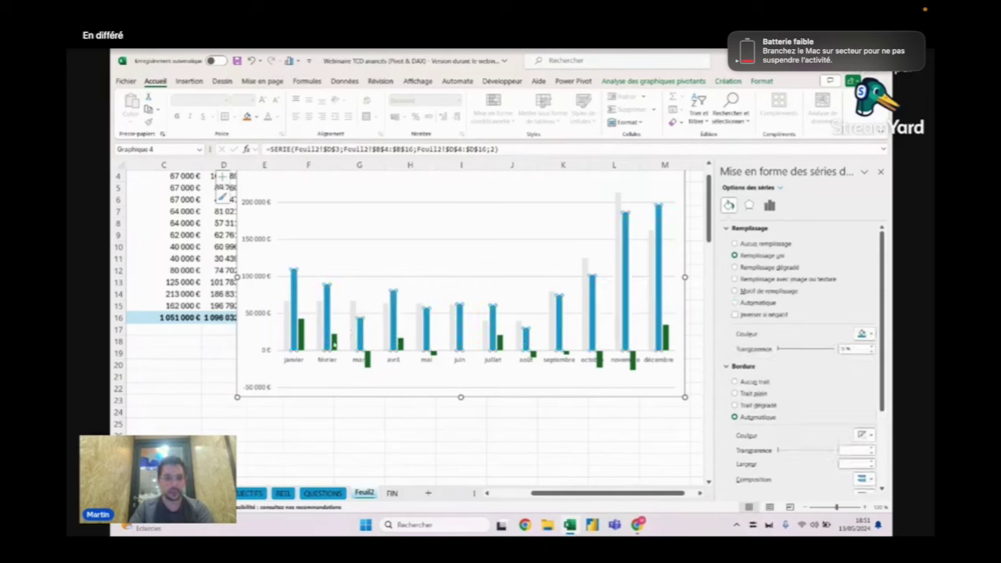
Step: Give the Delta bars a solid green fill
{"action": "left_click", "coordinate": [335, 342]}
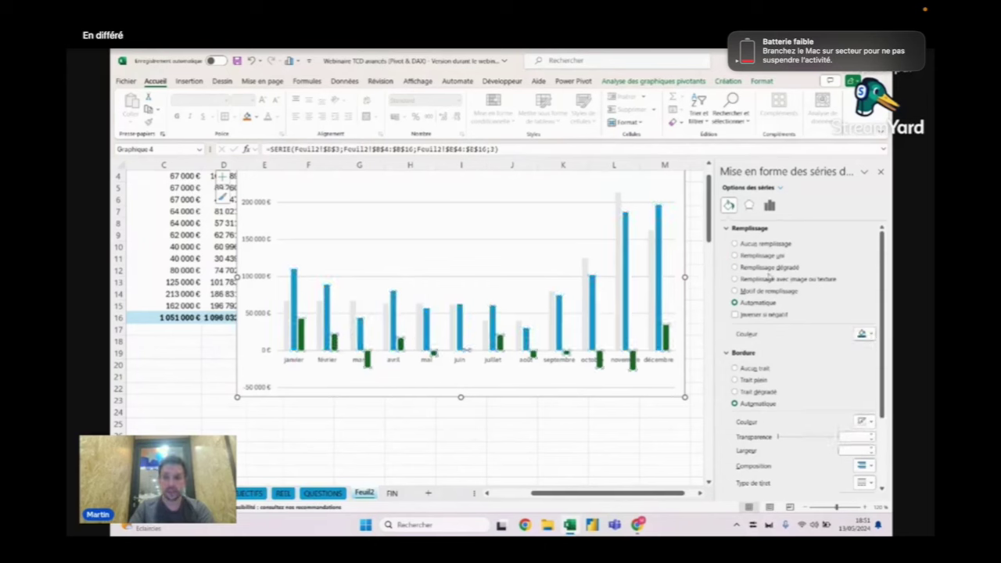
{"action": "left_click", "coordinate": [870, 335]}
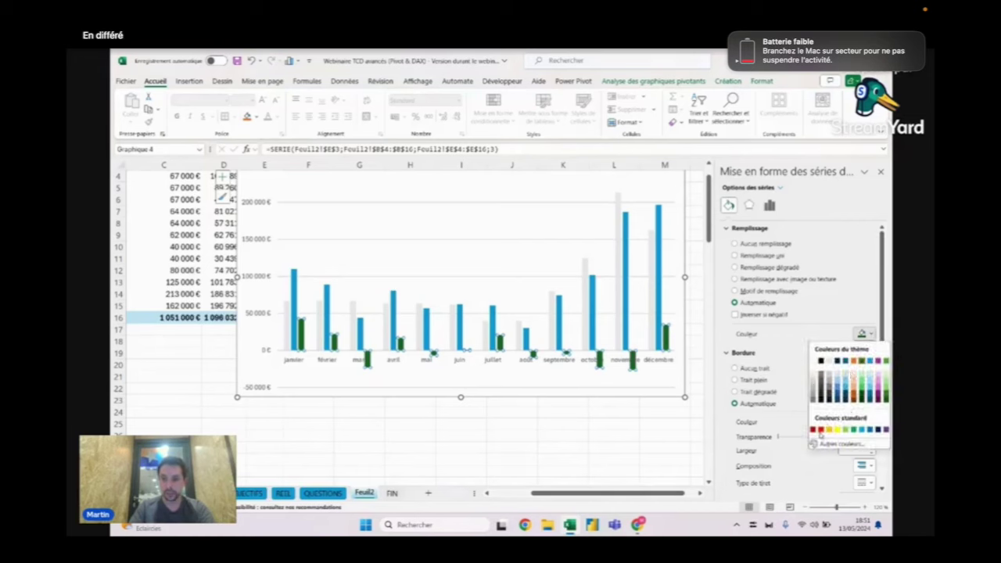
{"action": "left_click", "coordinate": [855, 430]}
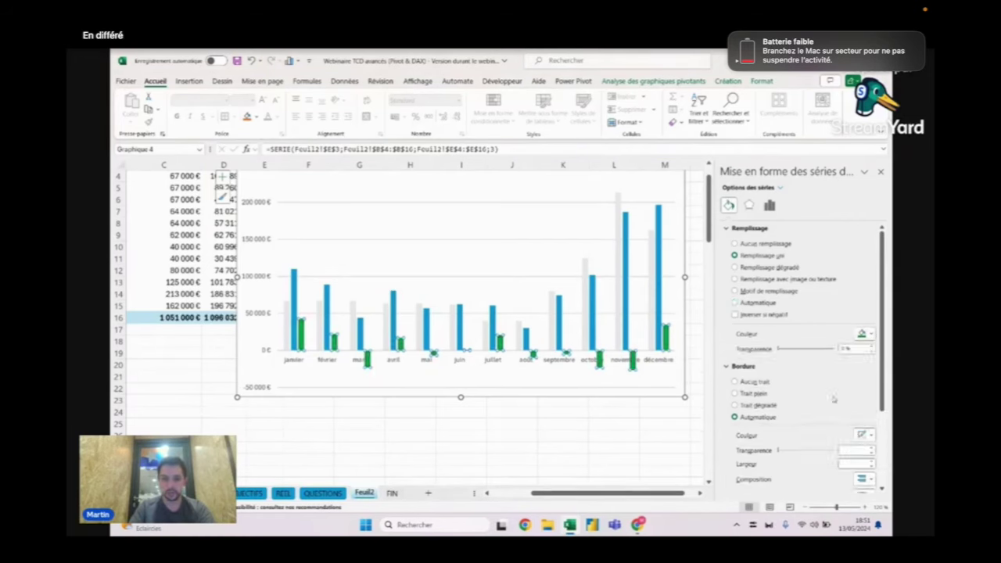
Step: Turn on Invert if negative and set negative Delta bars to orange, then deselect
{"action": "left_click", "coordinate": [777, 317]}
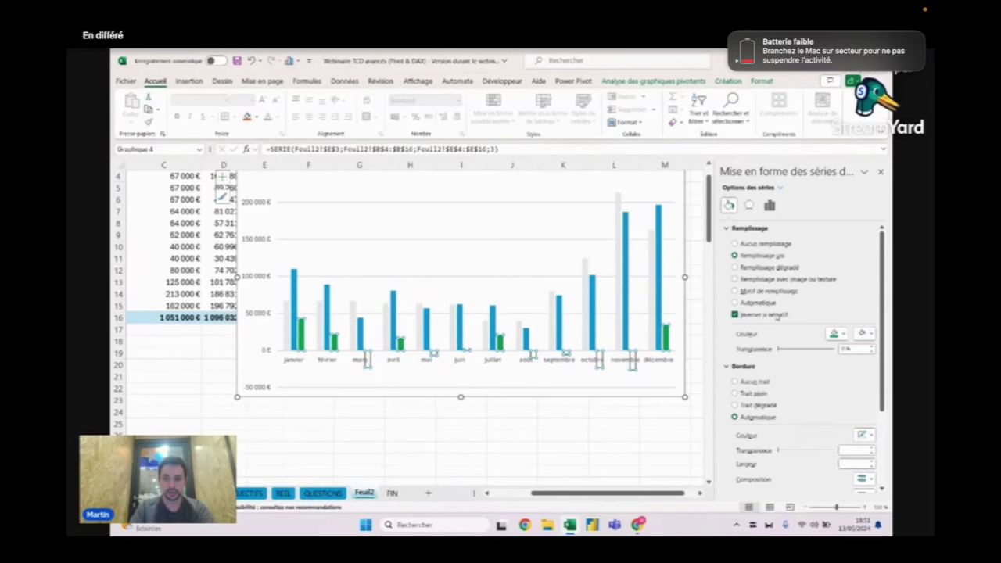
{"action": "left_click", "coordinate": [863, 335]}
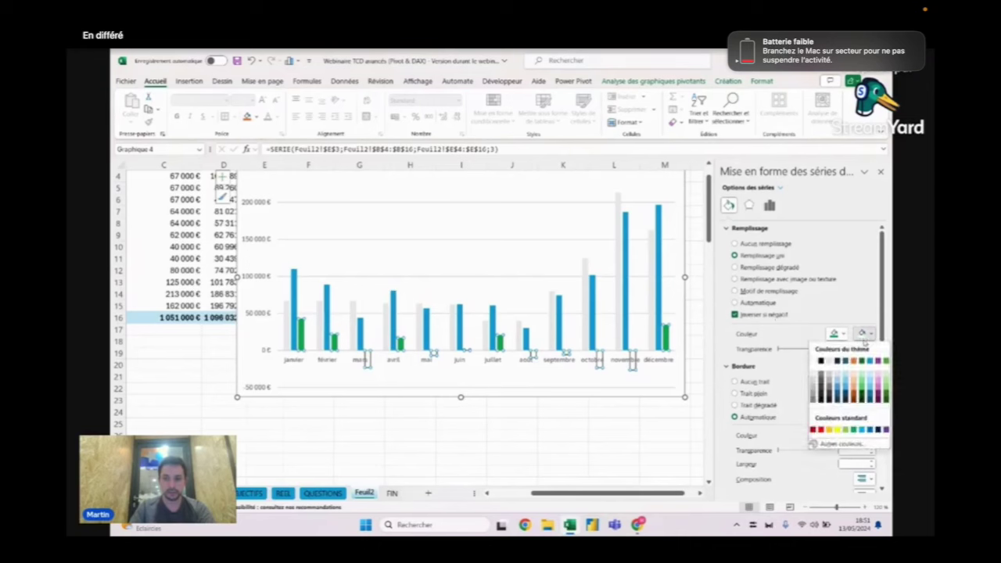
{"action": "left_click", "coordinate": [833, 430]}
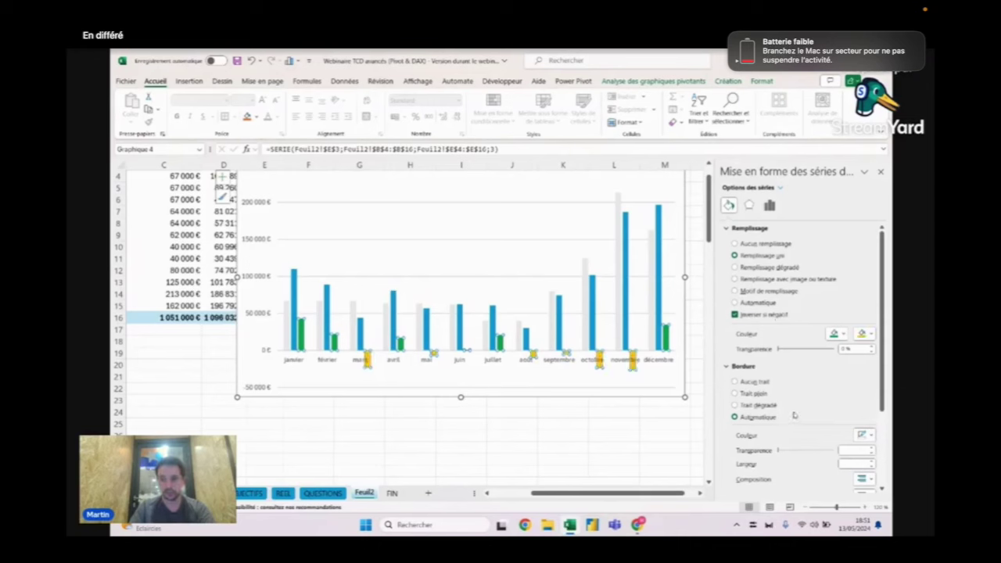
{"action": "left_click", "coordinate": [865, 334]}
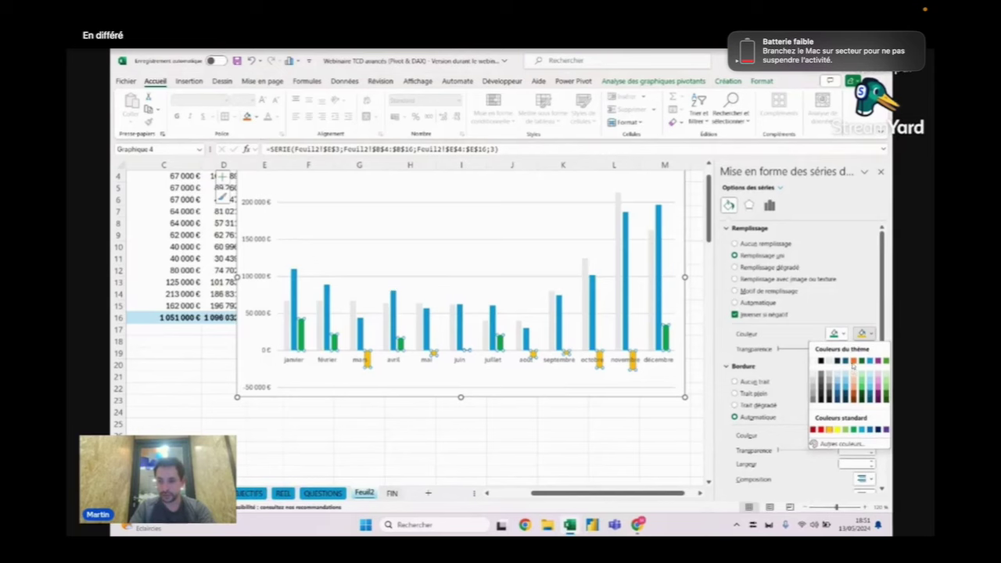
{"action": "left_click", "coordinate": [853, 361]}
{"action": "left_click", "coordinate": [418, 394]}
{"action": "left_click", "coordinate": [363, 423]}
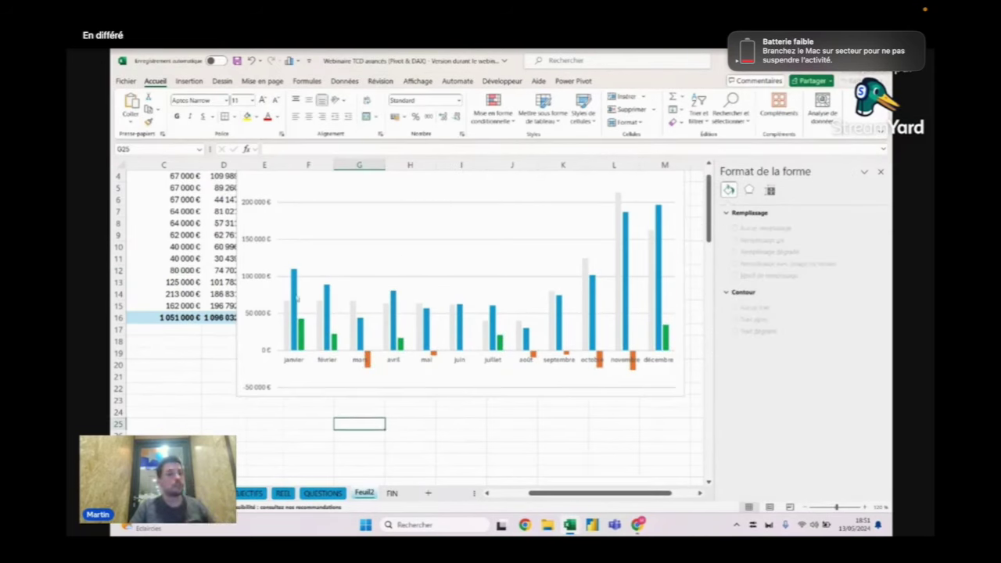
{"action": "left_click", "coordinate": [288, 315]}
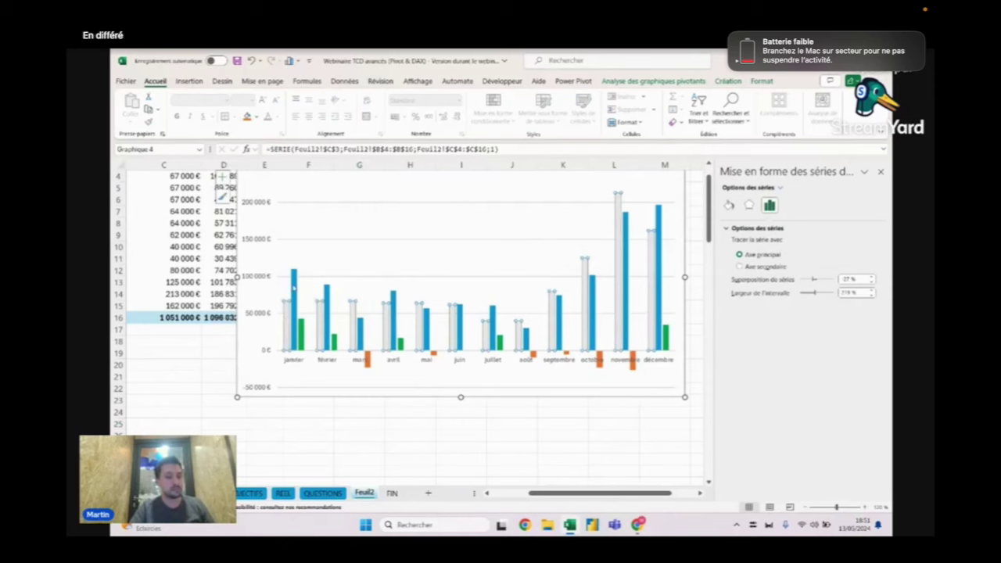
{"action": "left_click", "coordinate": [294, 289]}
{"action": "left_click", "coordinate": [301, 329]}
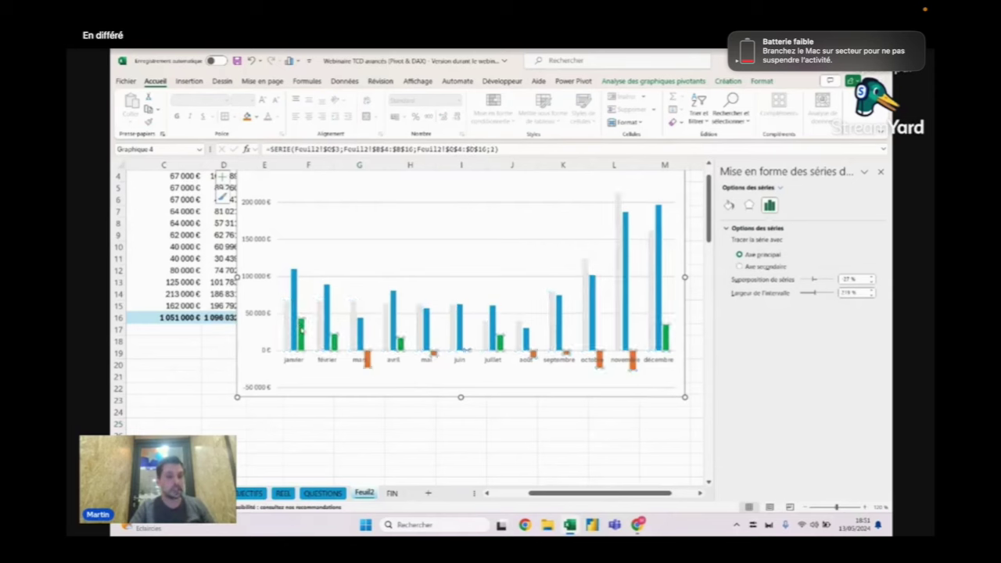
{"action": "mouse_move", "coordinate": [288, 336]}
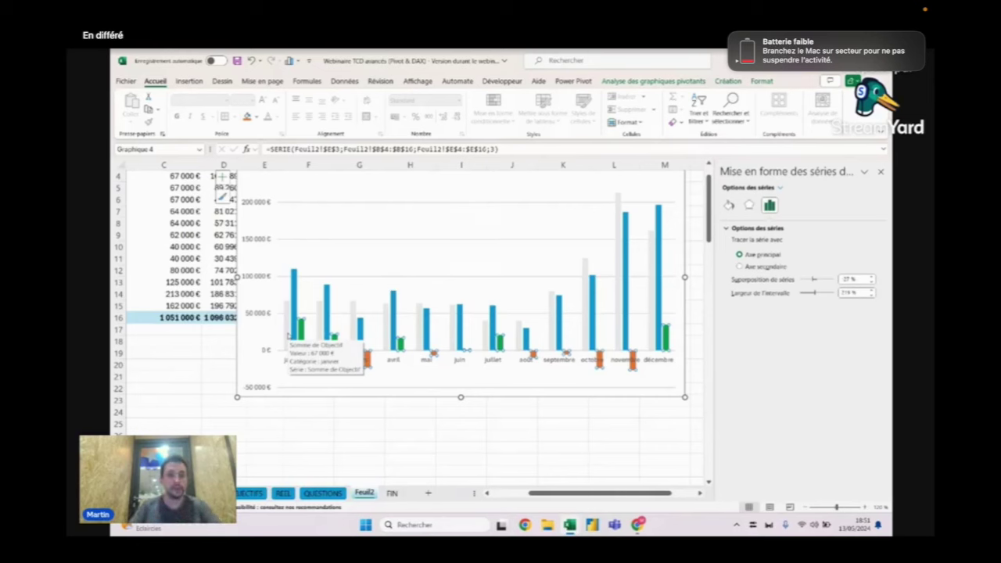
{"action": "left_click", "coordinate": [366, 419]}
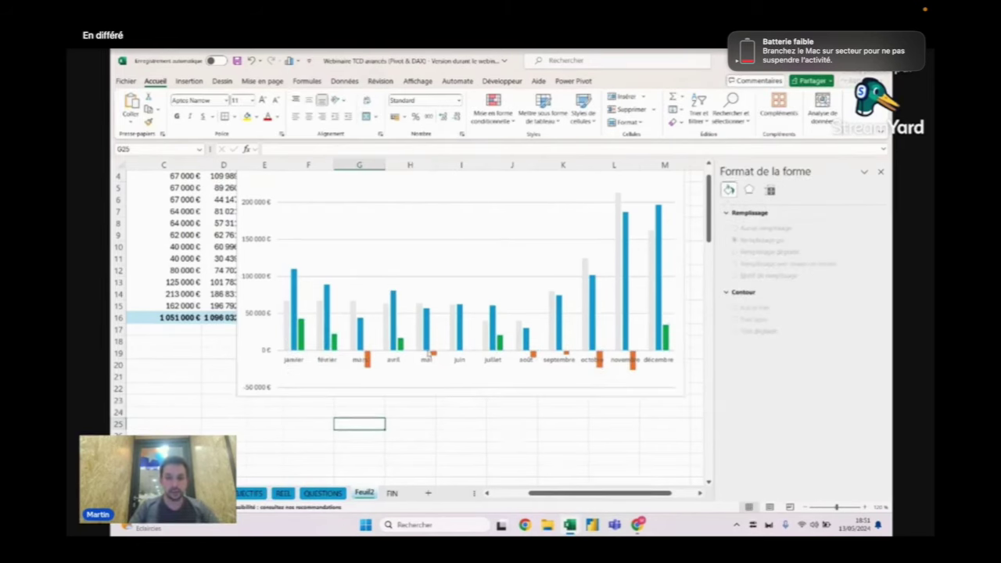
{"action": "mouse_move", "coordinate": [300, 332]}
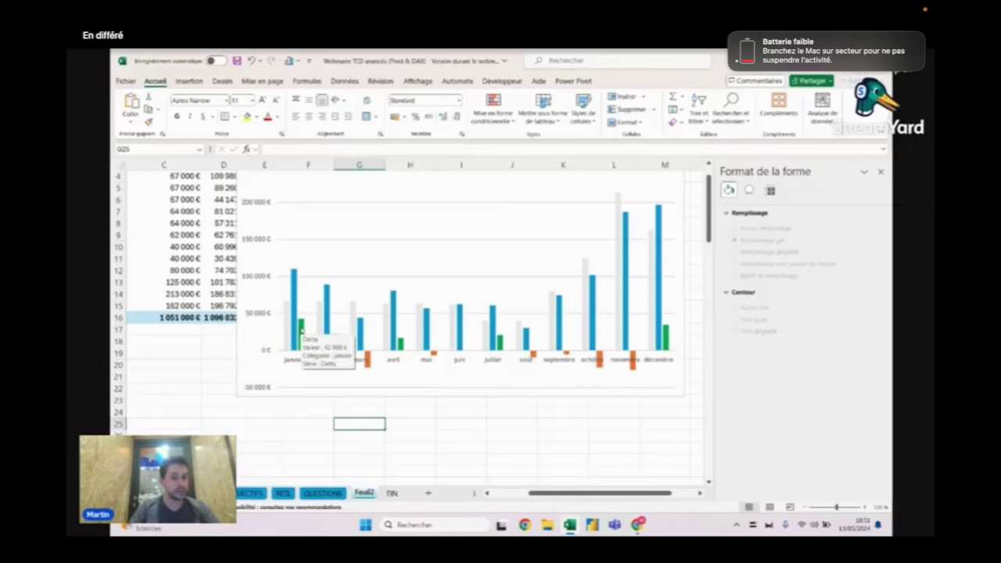
{"action": "mouse_move", "coordinate": [635, 372]}
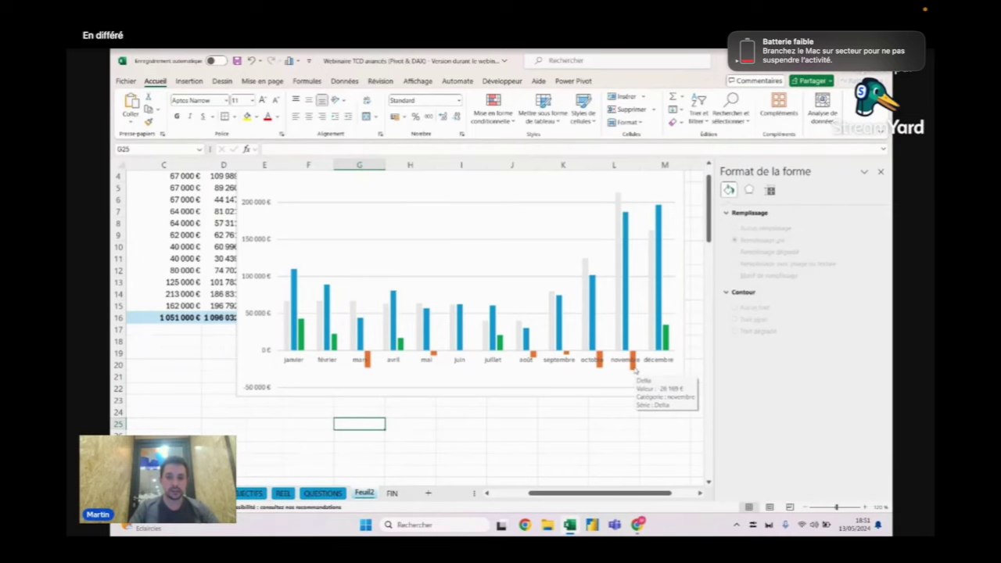
{"action": "scroll", "coordinate": [521, 426], "scroll_direction": "up", "scroll_amount": 2}
Step: Drag the chart so its left edge sits beside the Delta column, aligned with the table rows
{"action": "left_click_drag", "start_coordinate": [352, 192], "coordinate": [414, 186]}
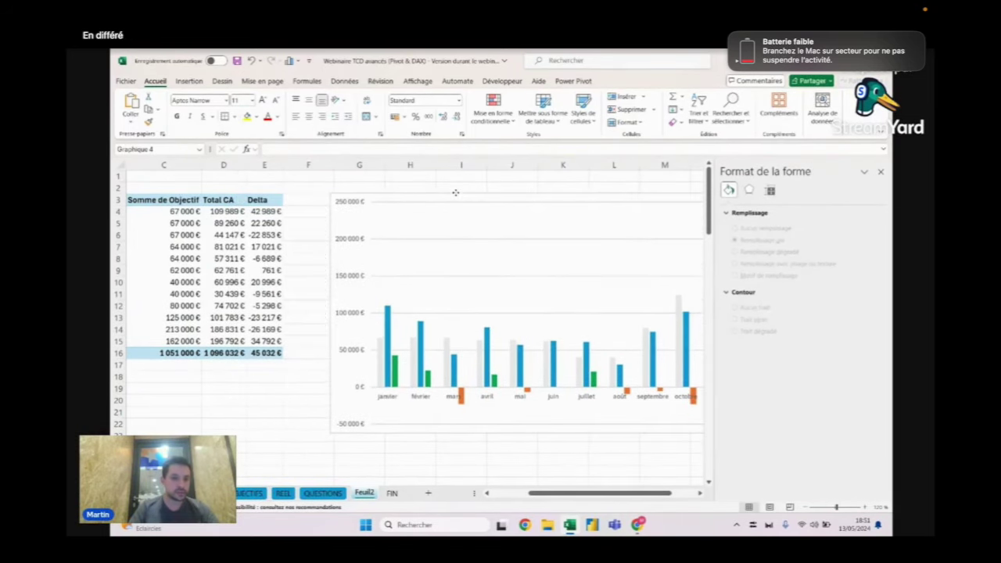
{"action": "left_click", "coordinate": [266, 331]}
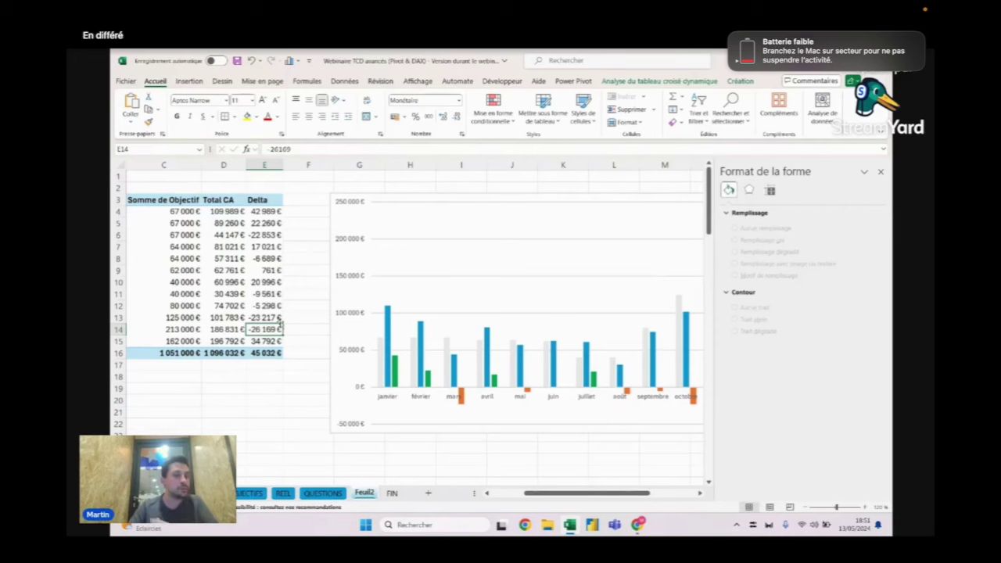
{"action": "left_click", "coordinate": [392, 194]}
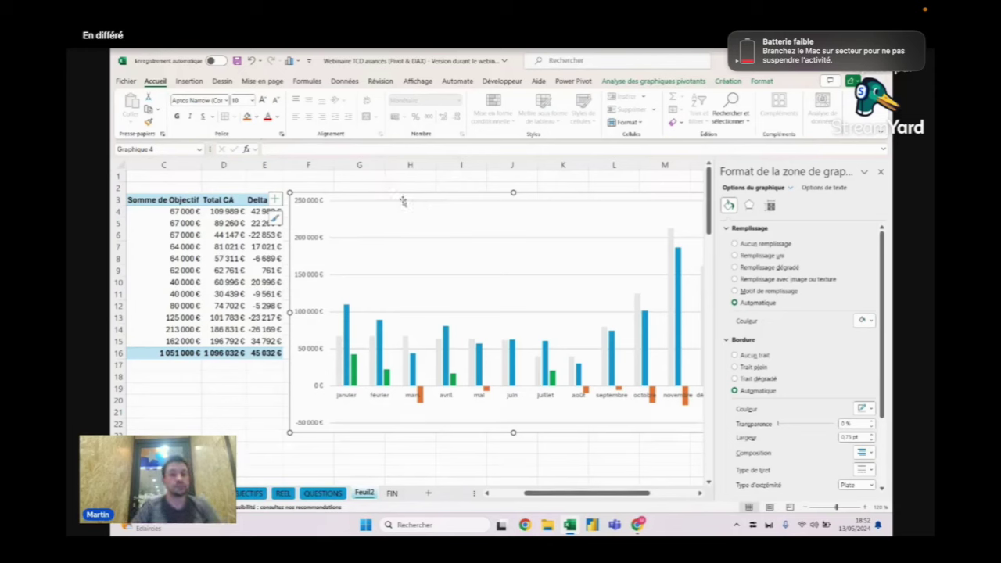
{"action": "left_click_drag", "start_coordinate": [411, 199], "coordinate": [415, 209]}
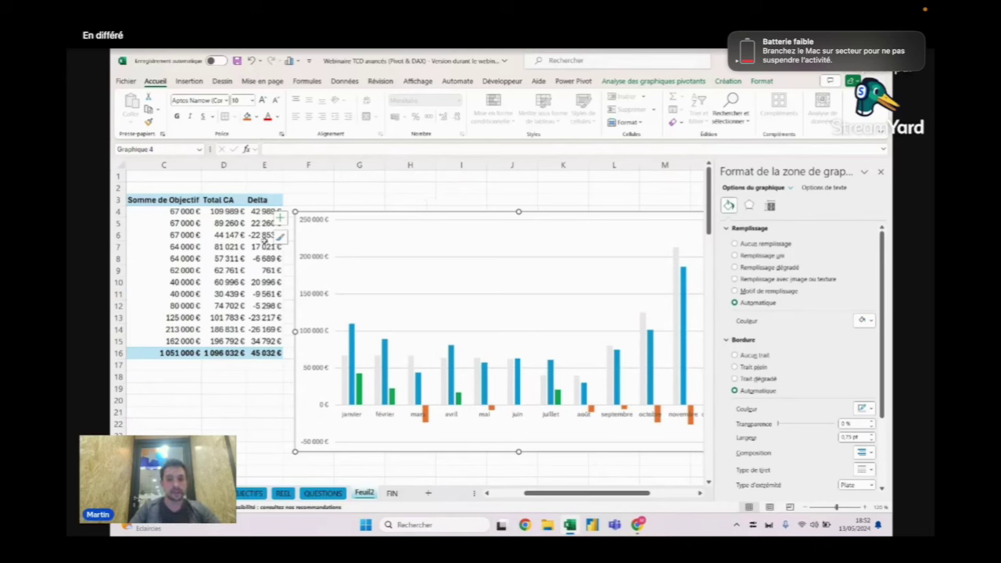
{"action": "left_click", "coordinate": [242, 256]}
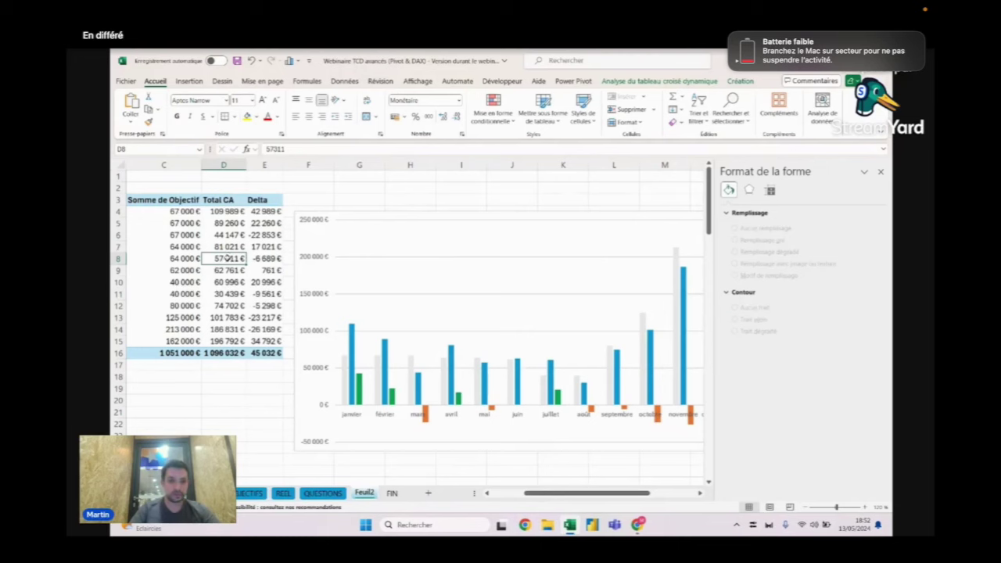
Step: Add a Type de client slicer from Tab_Types_de_client and place it over the pivot table
{"action": "right_click", "coordinate": [226, 258]}
{"action": "left_click", "coordinate": [285, 468]}
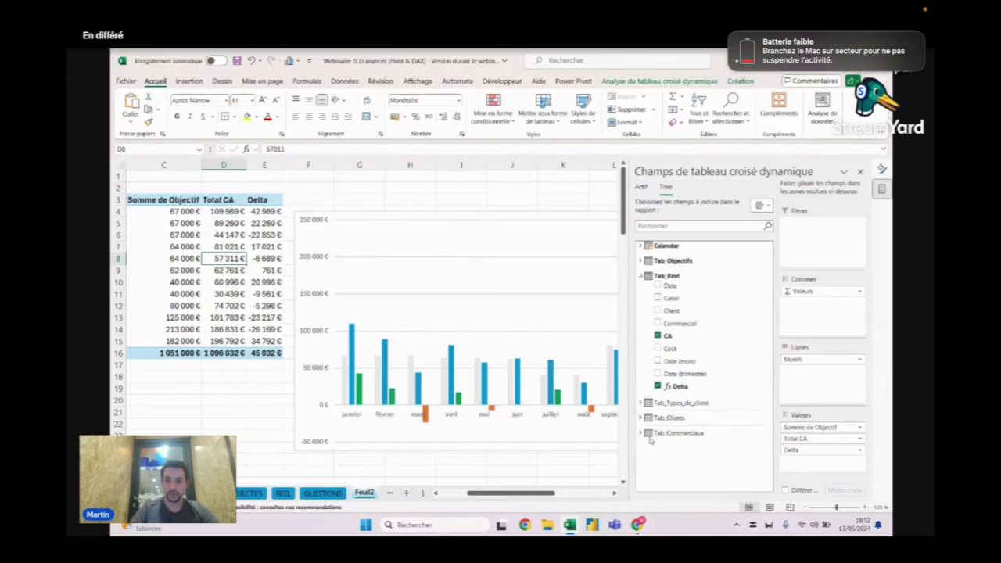
{"action": "left_click", "coordinate": [640, 402]}
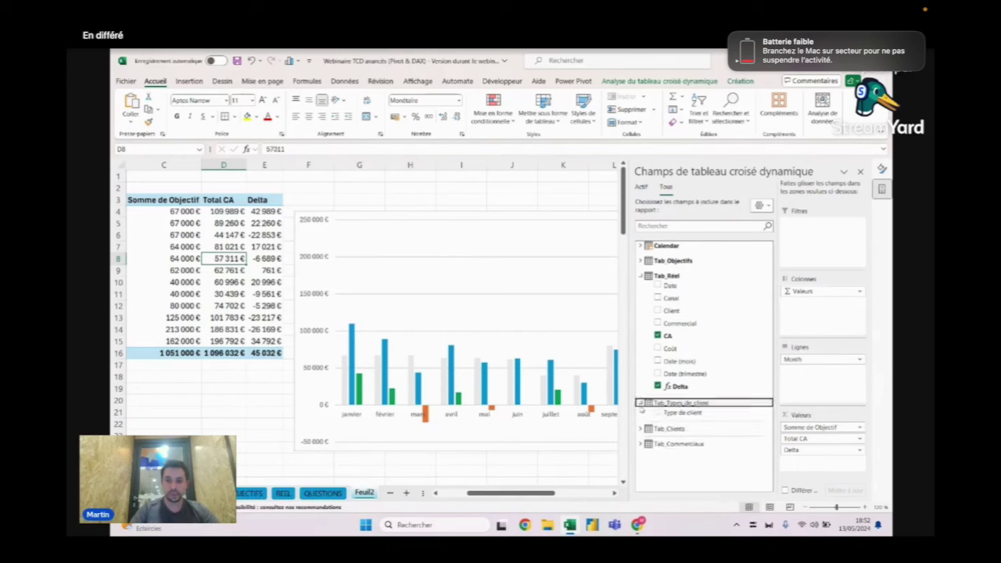
{"action": "right_click", "coordinate": [684, 414]}
{"action": "left_click", "coordinate": [715, 464]}
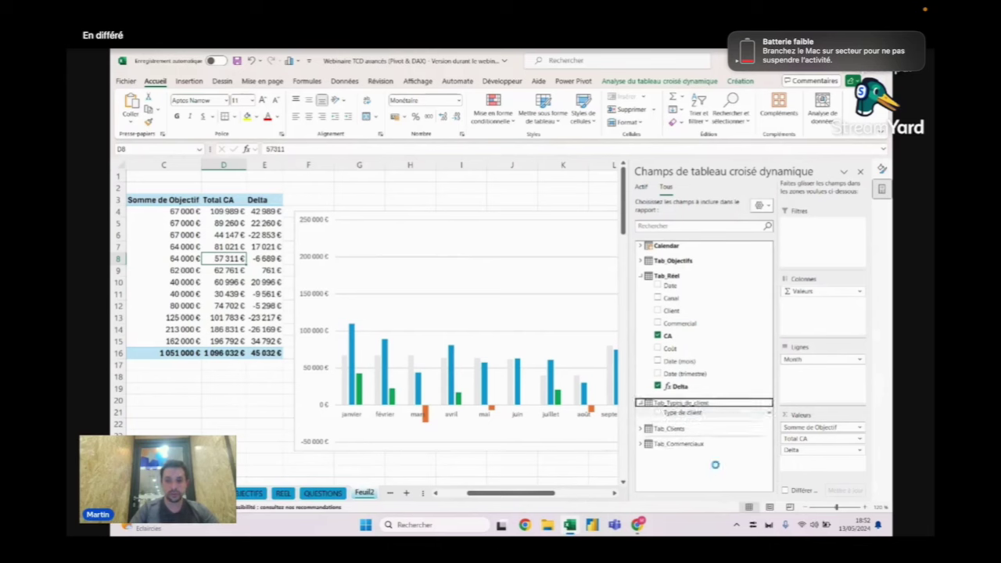
{"action": "left_click_drag", "start_coordinate": [388, 264], "coordinate": [220, 198]}
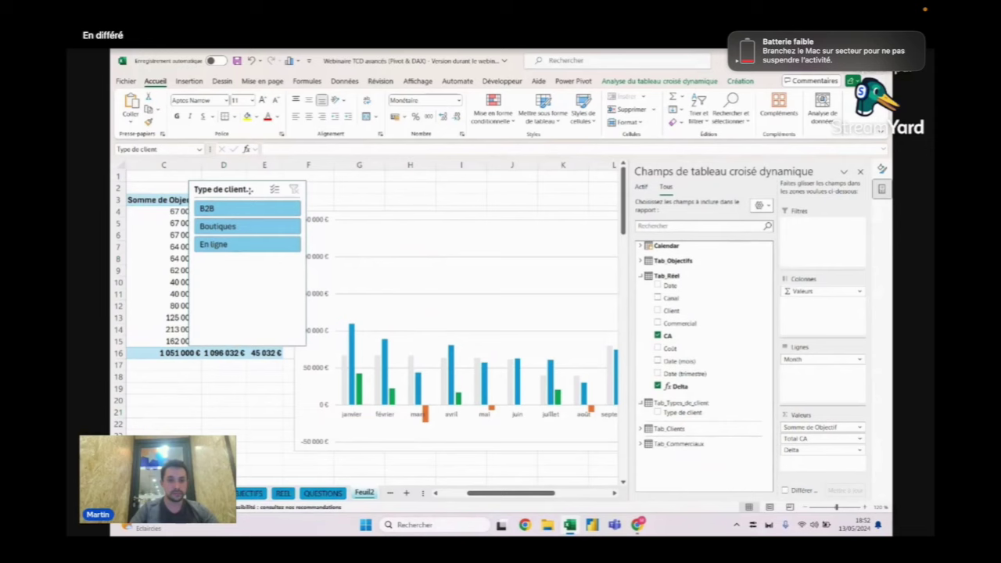
Step: Filter the dashboard in turn to B2B, Boutiques and En ligne, then back to B2B
{"action": "left_click", "coordinate": [208, 211]}
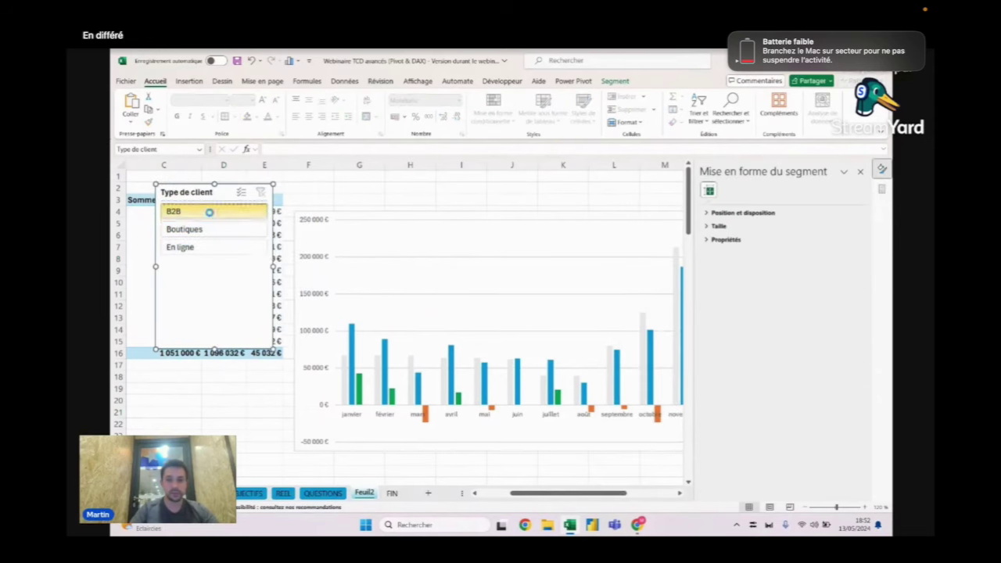
{"action": "left_click", "coordinate": [860, 171]}
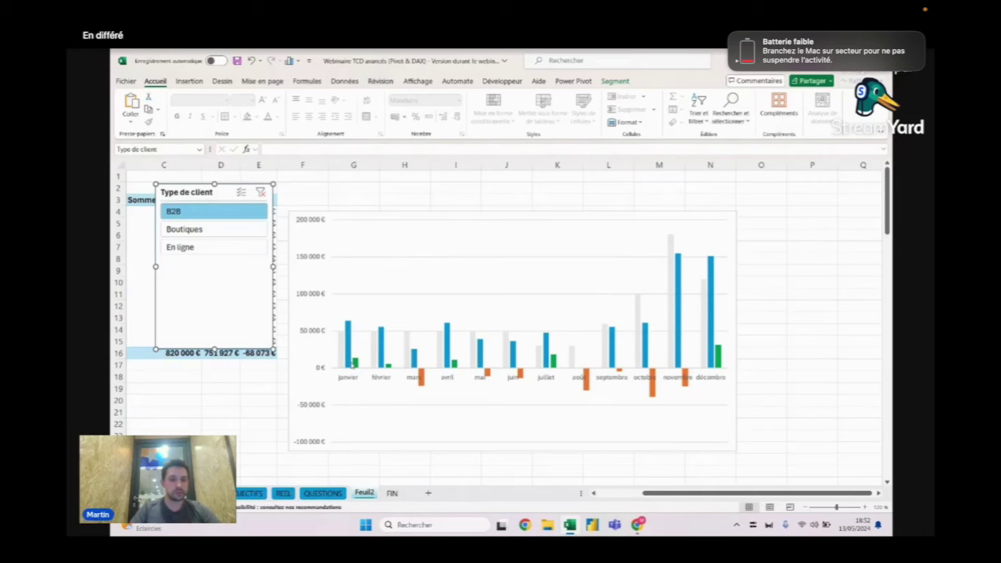
{"action": "mouse_move", "coordinate": [688, 386]}
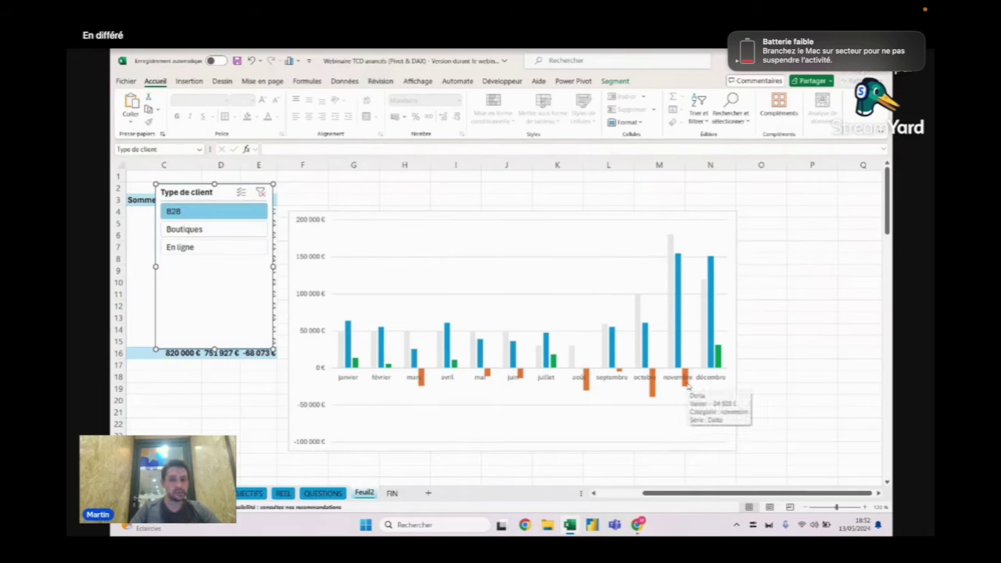
{"action": "left_click", "coordinate": [238, 234]}
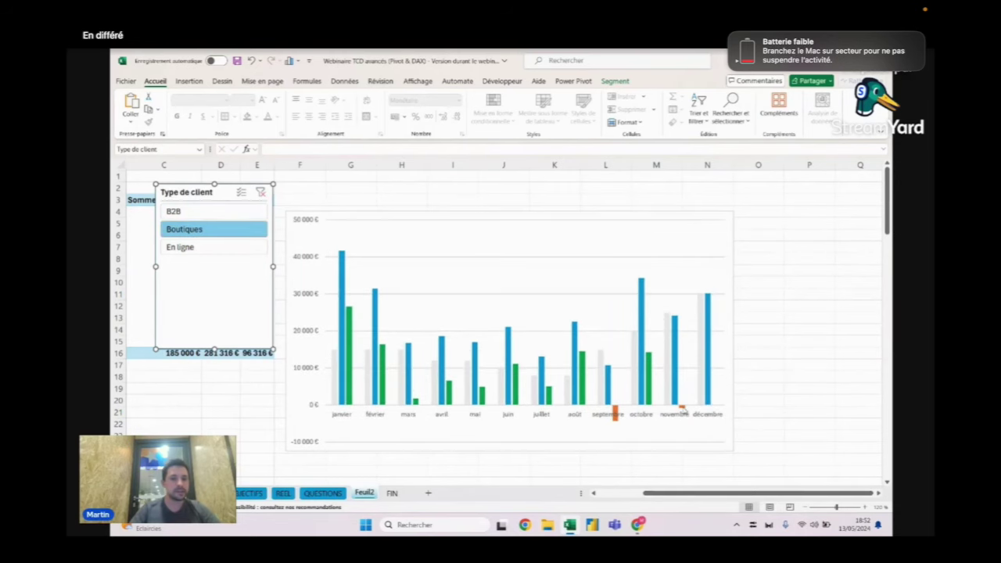
{"action": "left_click", "coordinate": [250, 247]}
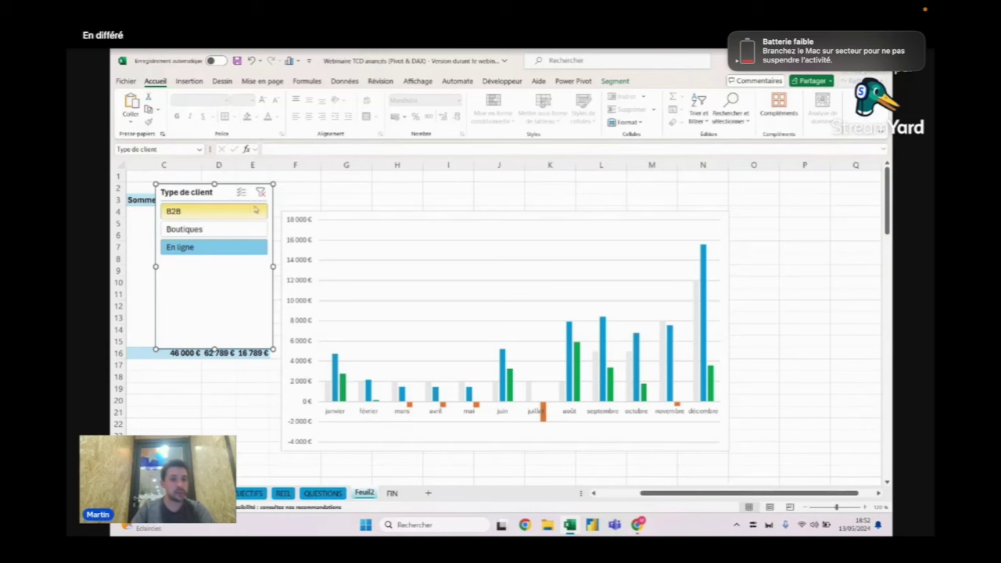
{"action": "left_click", "coordinate": [225, 213]}
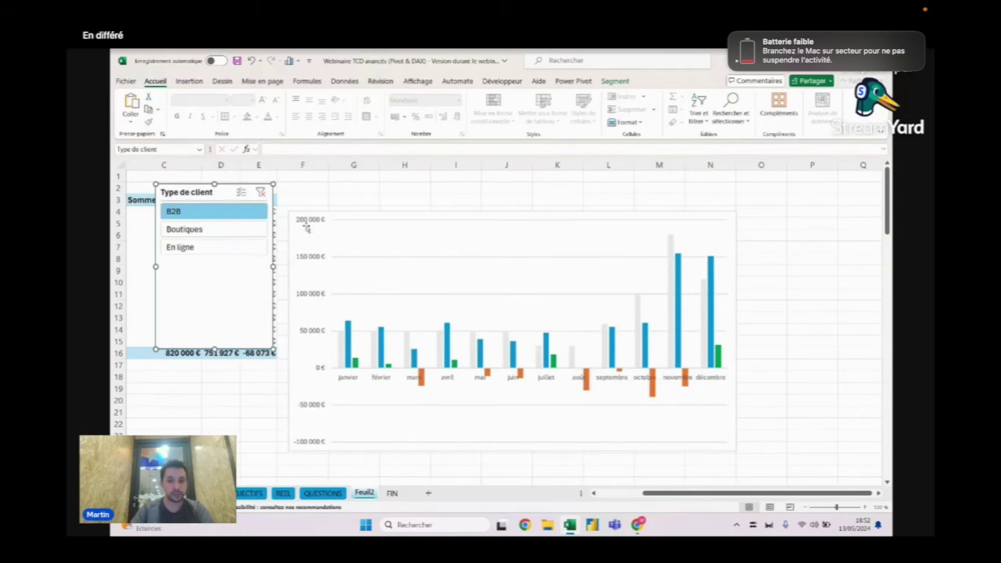
Step: Cycle the slicer through Boutiques, En ligne and B2B again, ending on En ligne (62 789 € CA)
{"action": "mouse_move", "coordinate": [652, 391]}
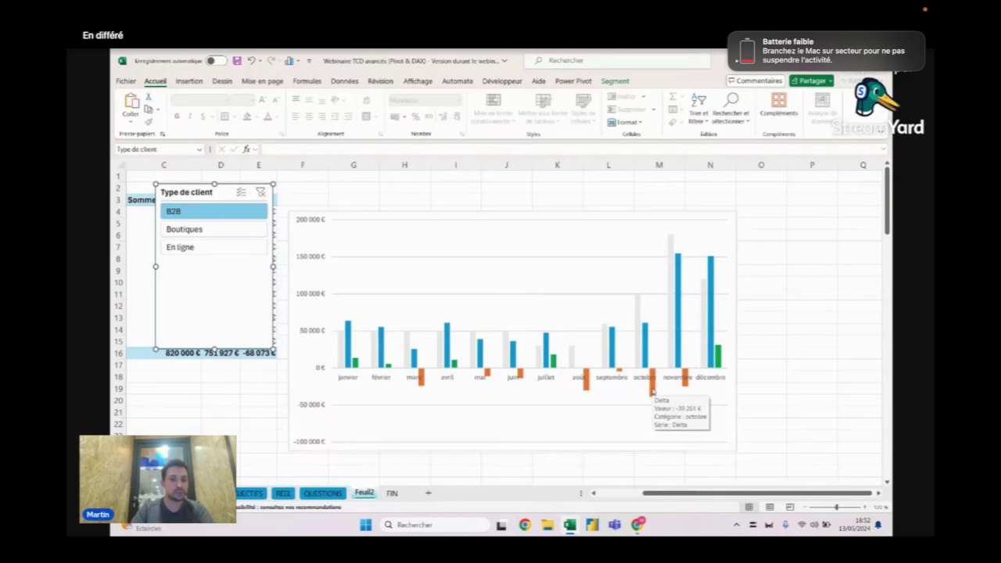
{"action": "left_click", "coordinate": [225, 230]}
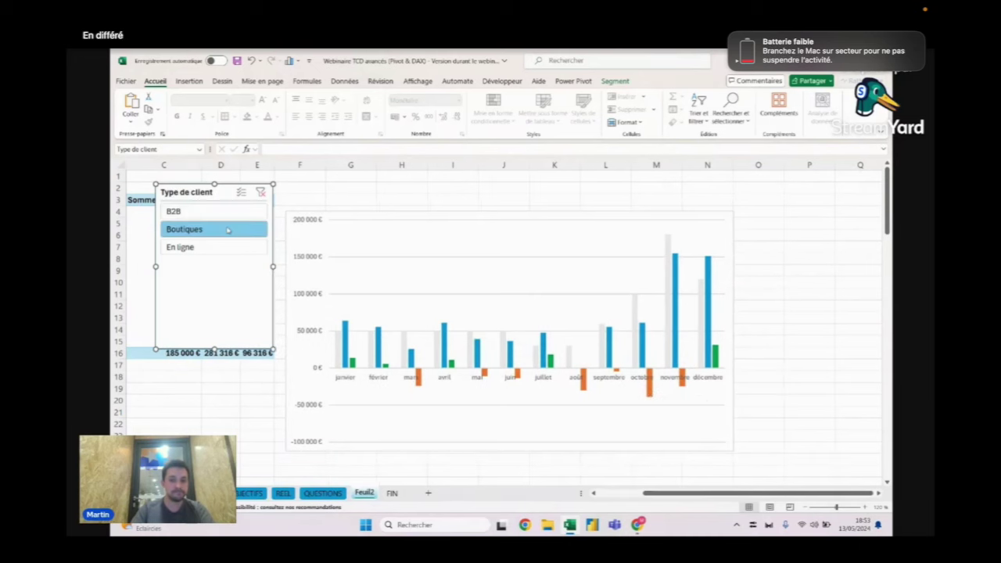
{"action": "mouse_move", "coordinate": [649, 392]}
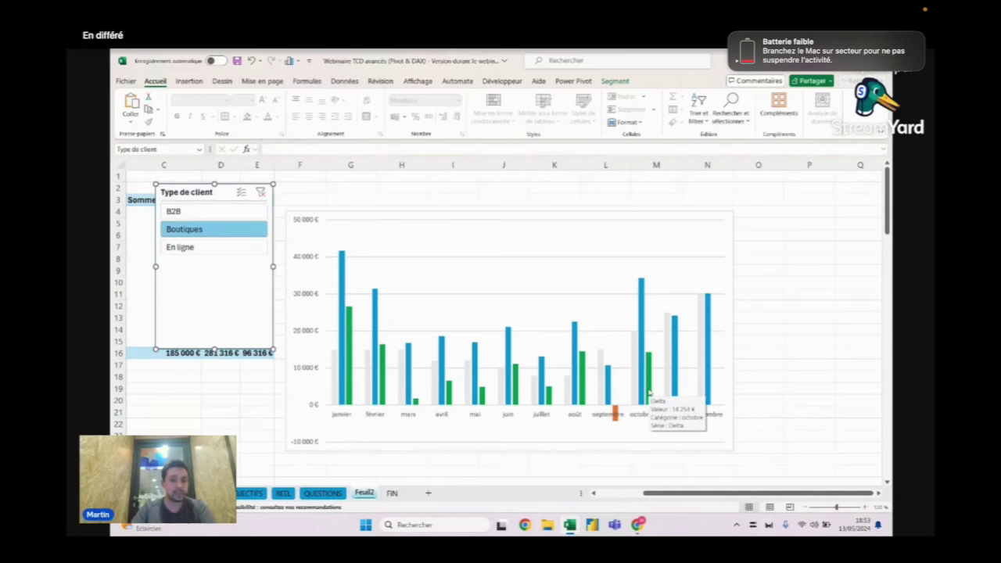
{"action": "left_click", "coordinate": [201, 246]}
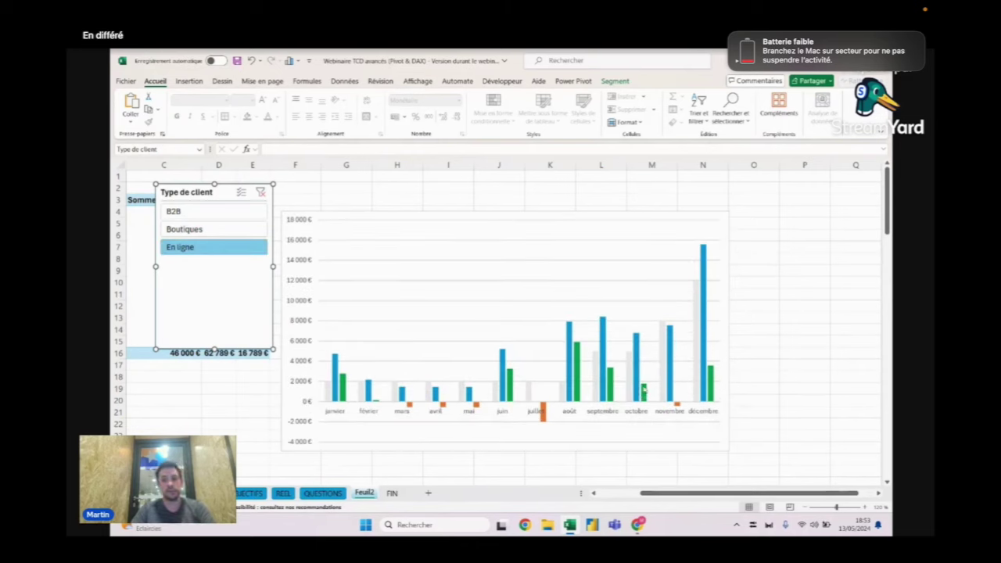
{"action": "mouse_move", "coordinate": [577, 366]}
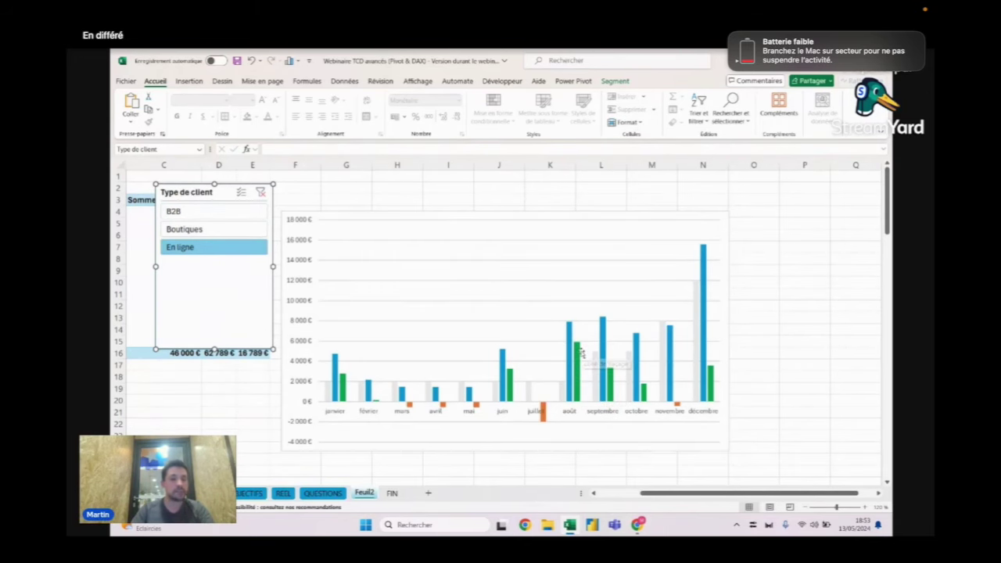
{"action": "left_click", "coordinate": [208, 211]}
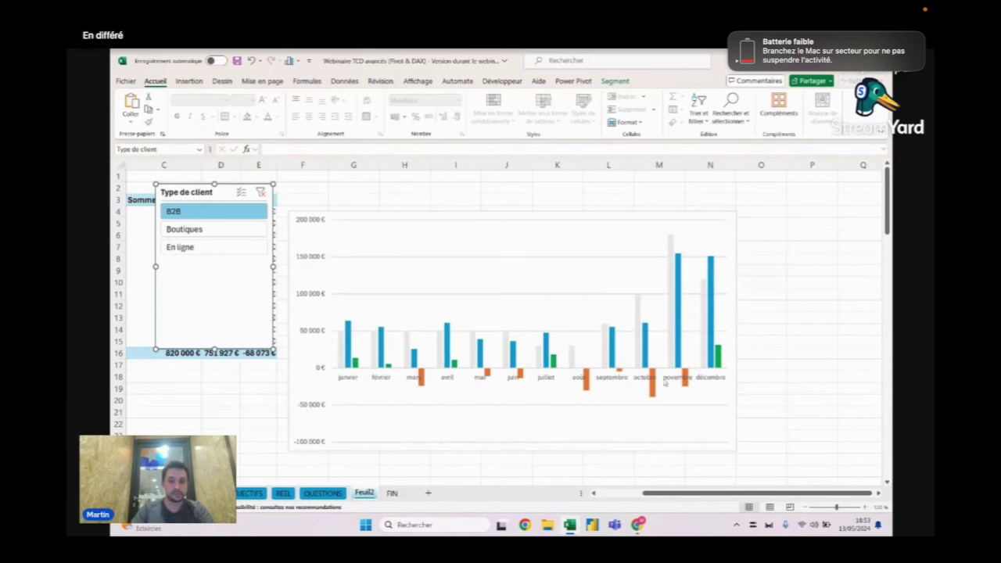
{"action": "left_click", "coordinate": [187, 229]}
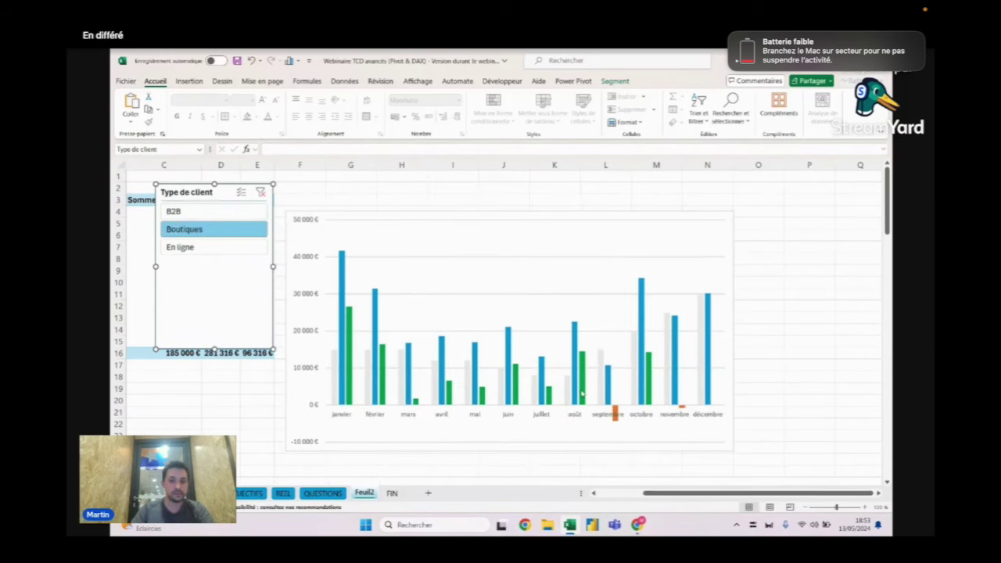
{"action": "left_click", "coordinate": [223, 247]}
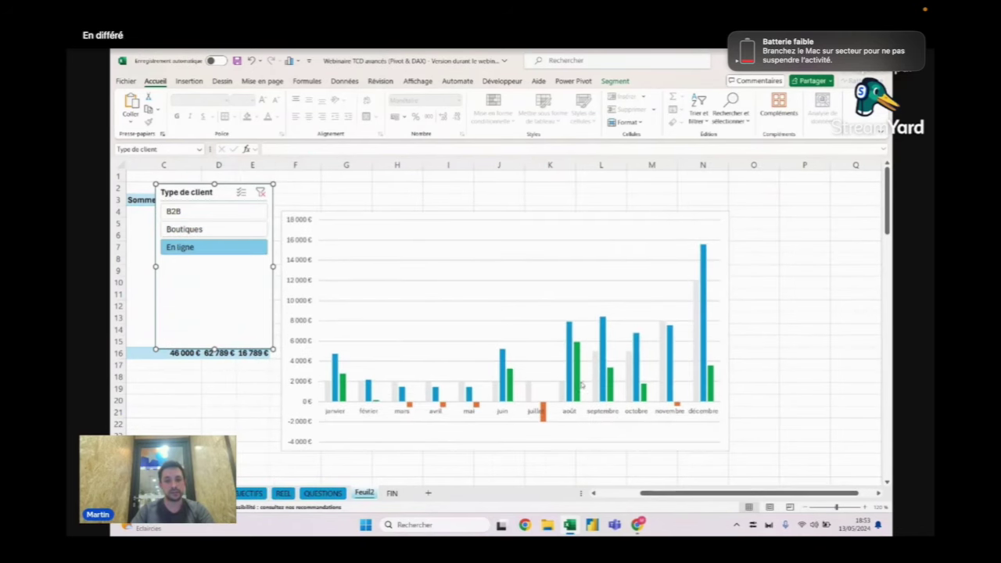
{"action": "left_click", "coordinate": [605, 185]}
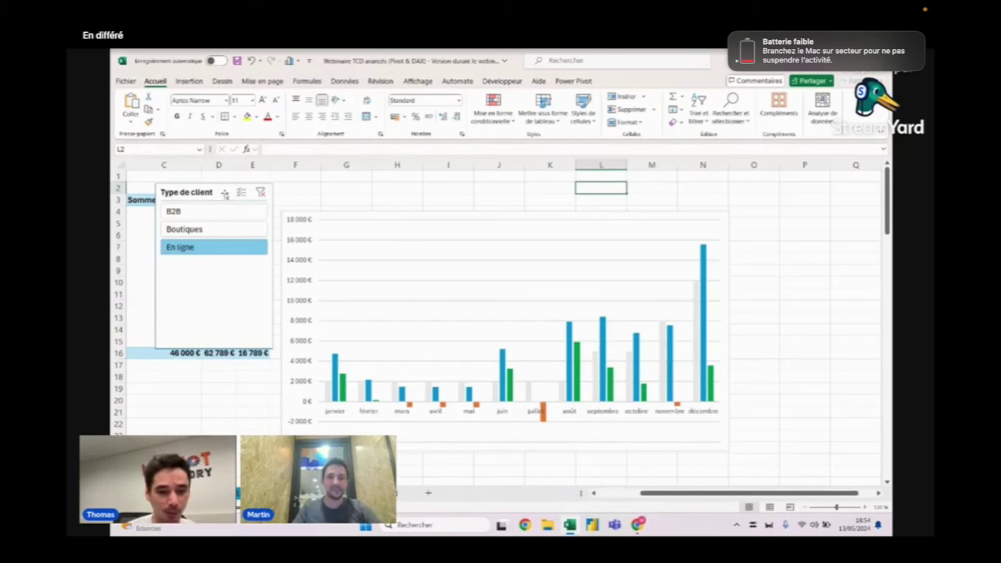
Step: Shift and shrink the pivot chart from its top edge, then move the Type de client slicer right and slightly lower
{"action": "left_click_drag", "start_coordinate": [417, 215], "coordinate": [478, 225]}
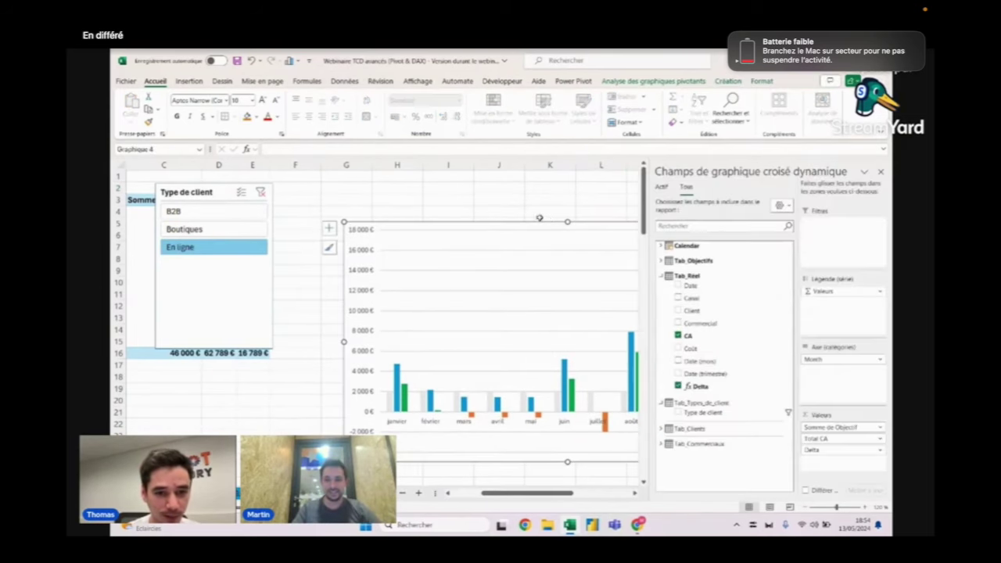
{"action": "mouse_move", "coordinate": [567, 223]}
{"action": "left_mouse_down"}
{"action": "mouse_move", "coordinate": [561, 279]}
{"action": "mouse_move", "coordinate": [478, 284]}
{"action": "mouse_move", "coordinate": [463, 272]}
{"action": "left_mouse_up"}
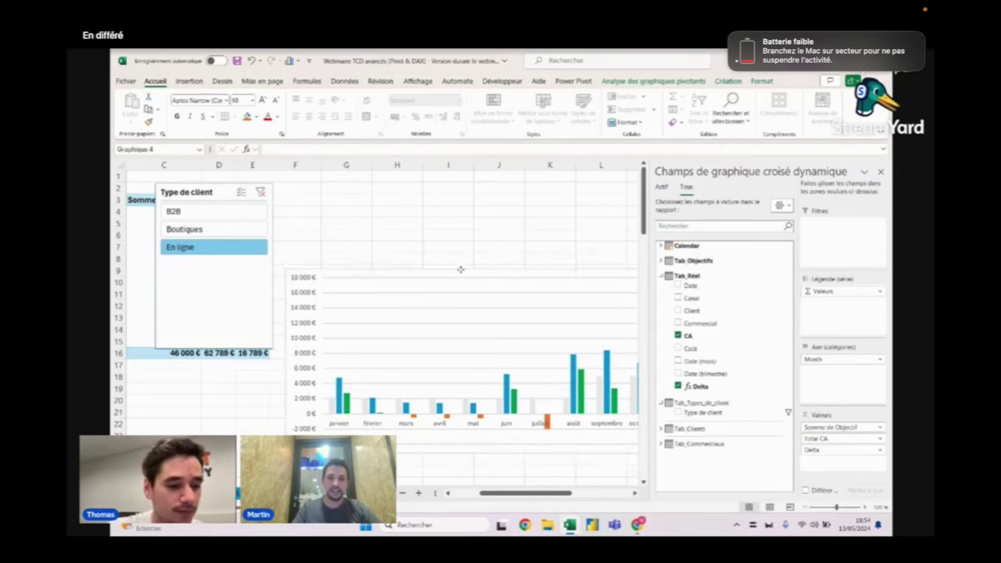
{"action": "mouse_move", "coordinate": [204, 198]}
{"action": "left_mouse_down"}
{"action": "mouse_move", "coordinate": [248, 198]}
{"action": "mouse_move", "coordinate": [254, 180]}
{"action": "left_mouse_up"}
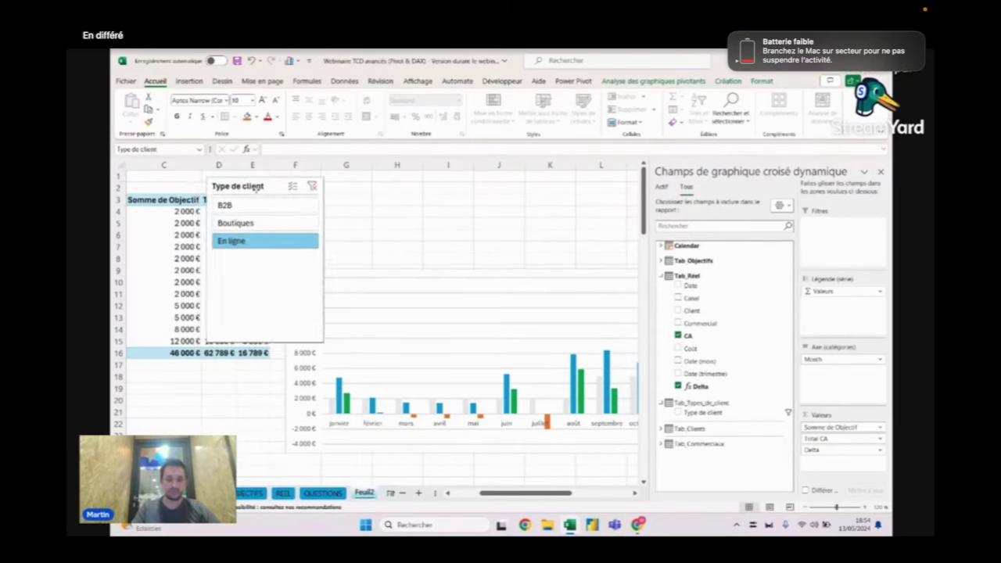
{"action": "left_click", "coordinate": [252, 178]}
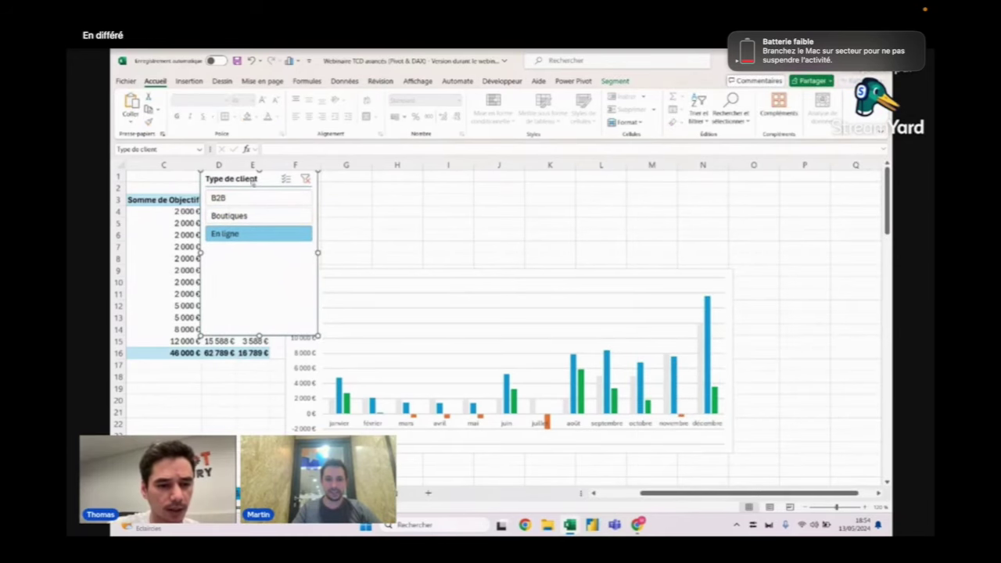
{"action": "left_click_drag", "start_coordinate": [267, 178], "coordinate": [271, 202]}
Step: Tick question #09 on the questions sheet, lifting the score to 9/10, and move to #10
{"action": "key", "text": "ctrl+Page_Up"}
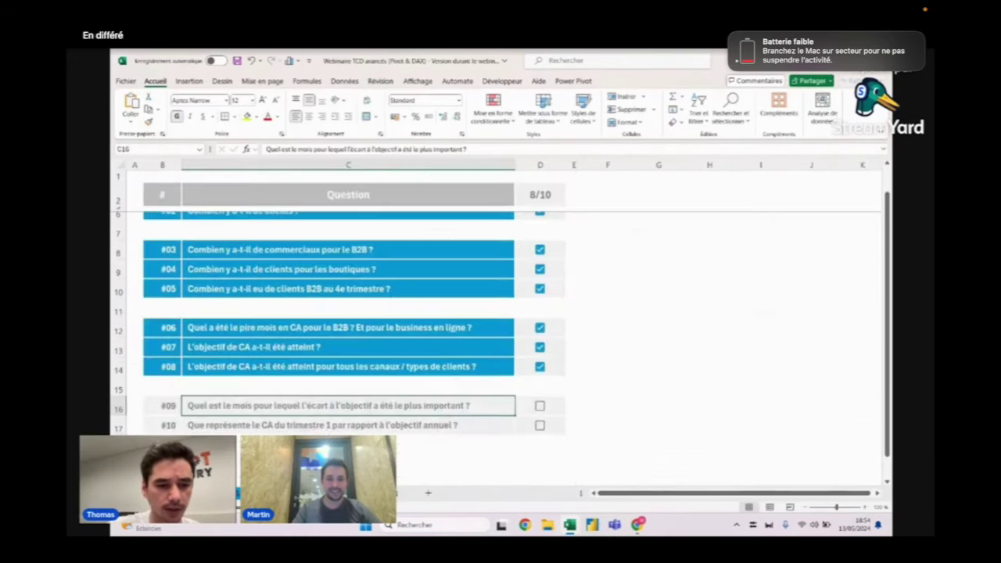
{"action": "left_click", "coordinate": [539, 406]}
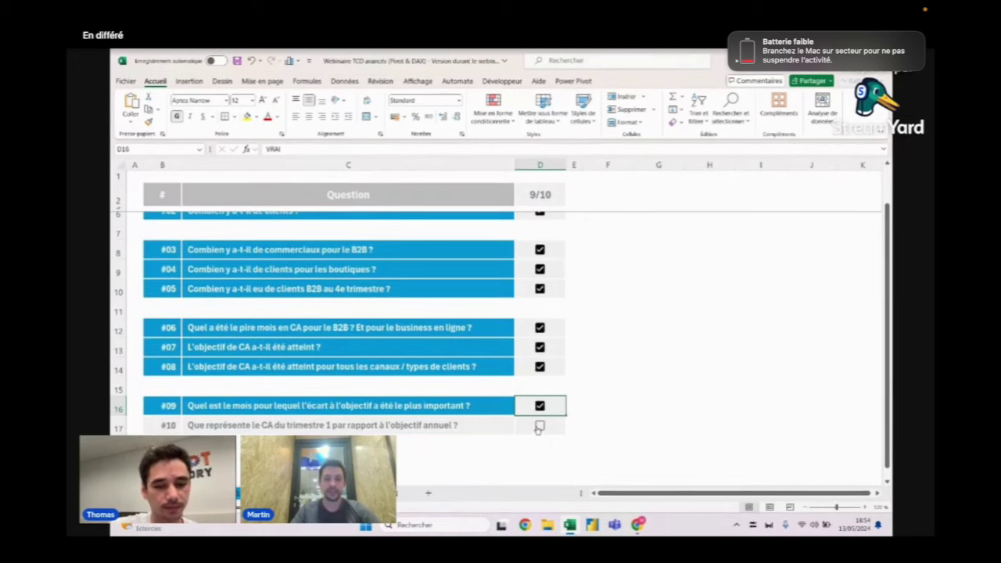
{"action": "left_click", "coordinate": [286, 427]}
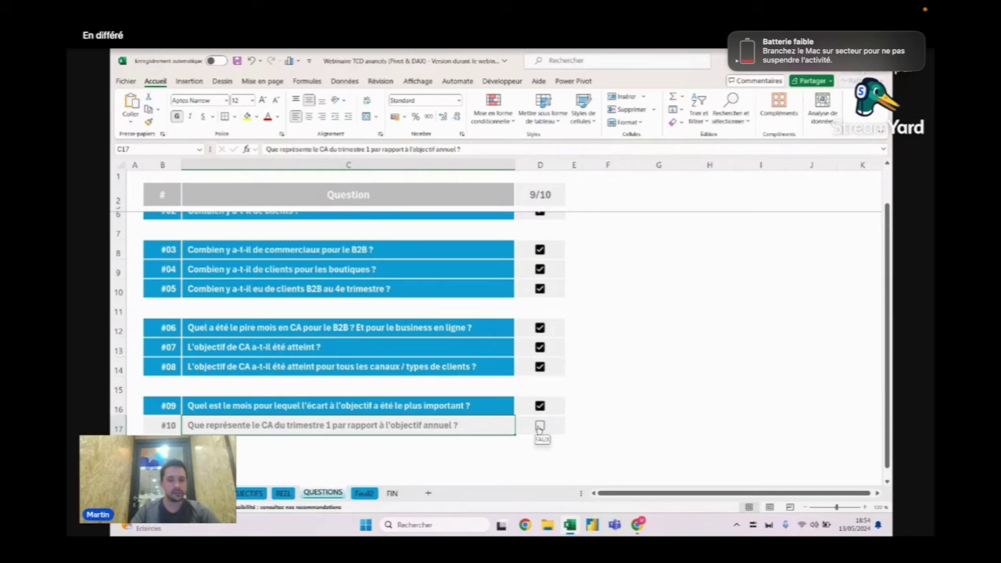
Step: Back on Feuil2, move the chart up and right off the slicer and close PivotChart Fields
{"action": "key", "text": "ctrl+Page_Down"}
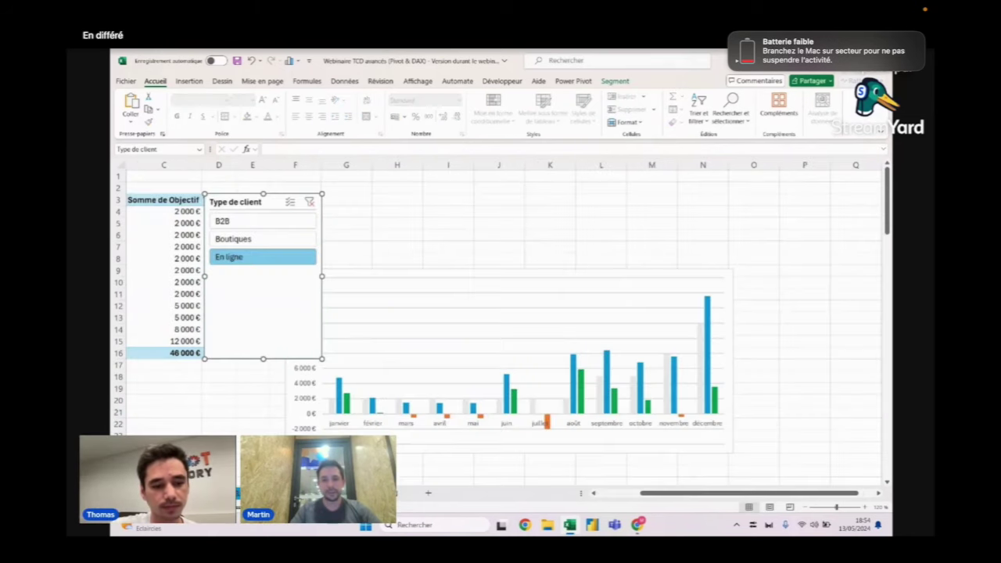
{"action": "mouse_move", "coordinate": [431, 274]}
{"action": "left_mouse_down"}
{"action": "mouse_move", "coordinate": [491, 230]}
{"action": "mouse_move", "coordinate": [482, 234]}
{"action": "left_mouse_up"}
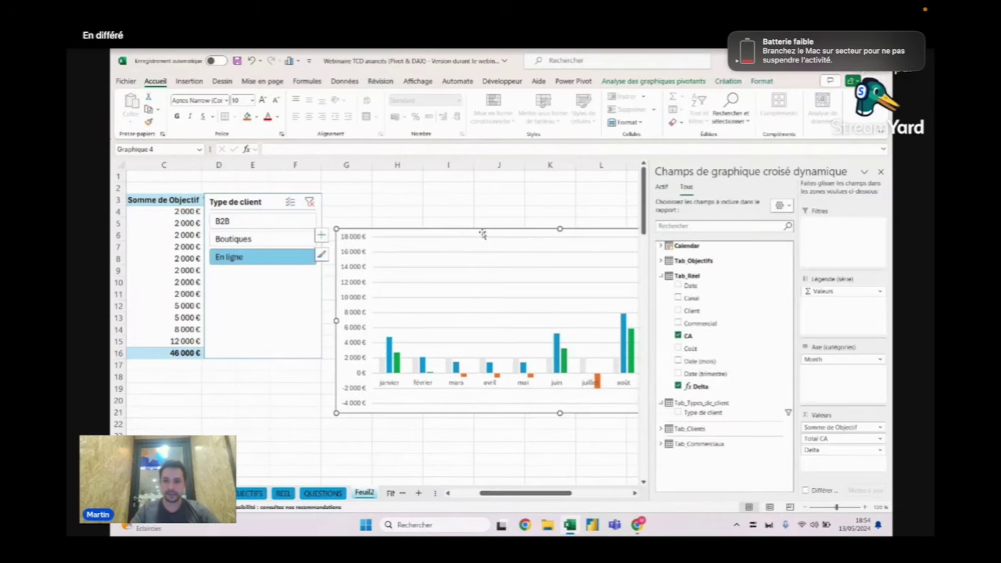
{"action": "left_click", "coordinate": [881, 174]}
Step: Select columns B to E holding the monthly pivot table
{"action": "left_click", "coordinate": [182, 235]}
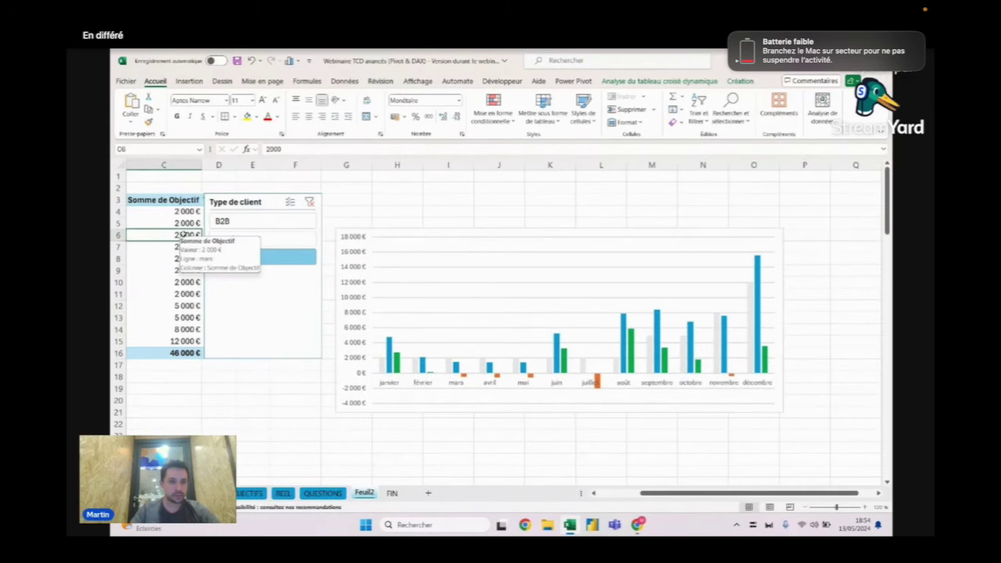
{"action": "left_click", "coordinate": [202, 246]}
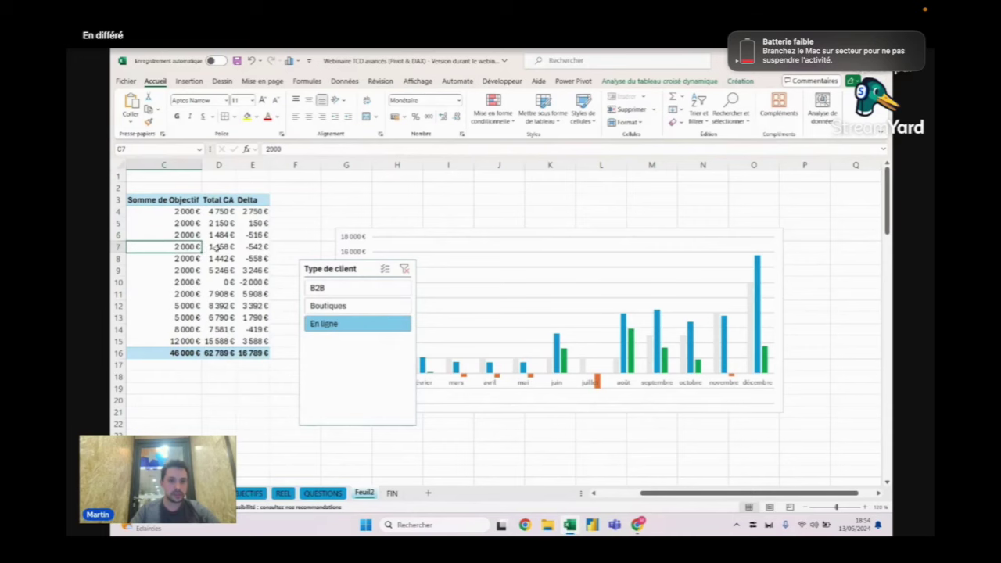
{"action": "left_click_drag", "start_coordinate": [637, 498], "coordinate": [595, 498]}
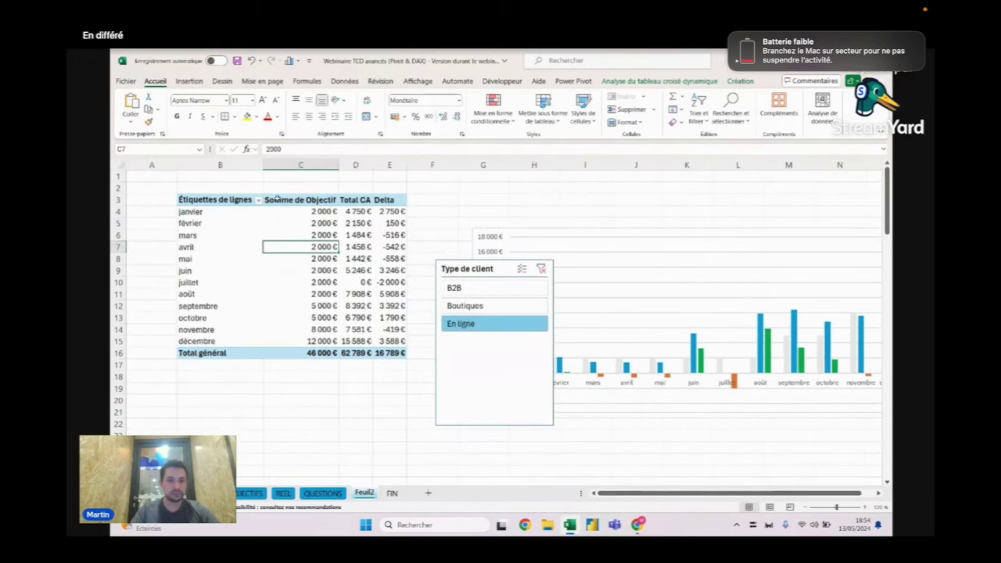
{"action": "left_click_drag", "start_coordinate": [220, 164], "coordinate": [383, 159]}
Step: Paste a second copy of the pivot table at column G
{"action": "key", "text": "ctrl+c"}
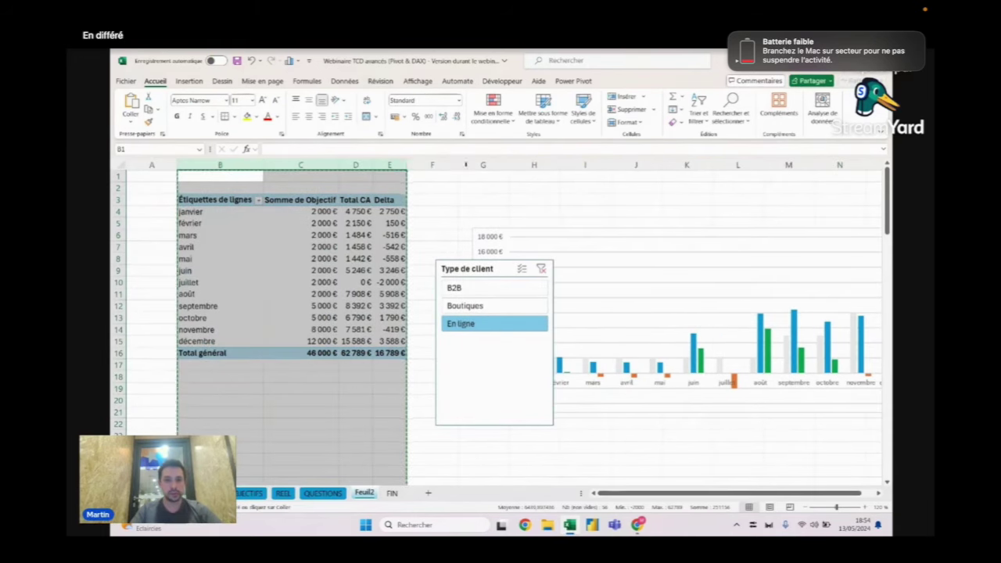
{"action": "left_click", "coordinate": [483, 164]}
{"action": "key", "text": "ctrl+v"}
{"action": "key", "text": "Escape"}
Step: Remove Delta from the first pivot table and Total CA from the second
{"action": "left_click", "coordinate": [395, 222]}
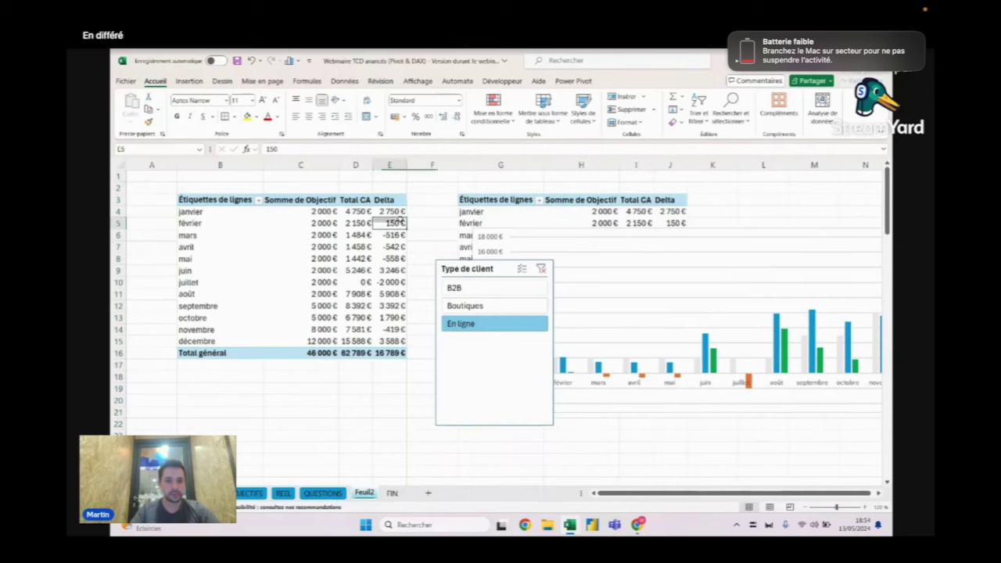
{"action": "right_click", "coordinate": [395, 222]}
{"action": "left_click", "coordinate": [446, 432]}
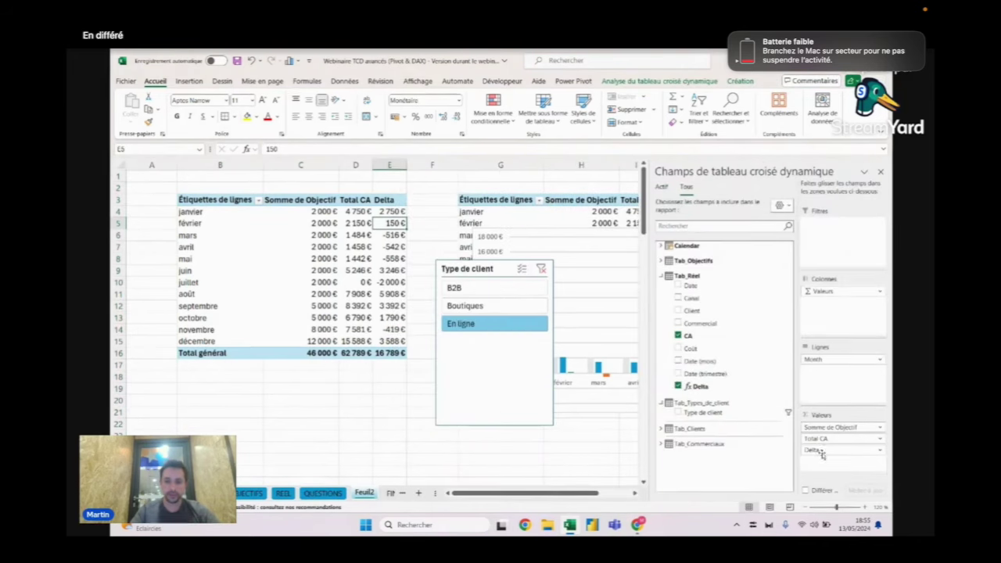
{"action": "key", "text": "Left"}
{"action": "key", "text": "Left"}
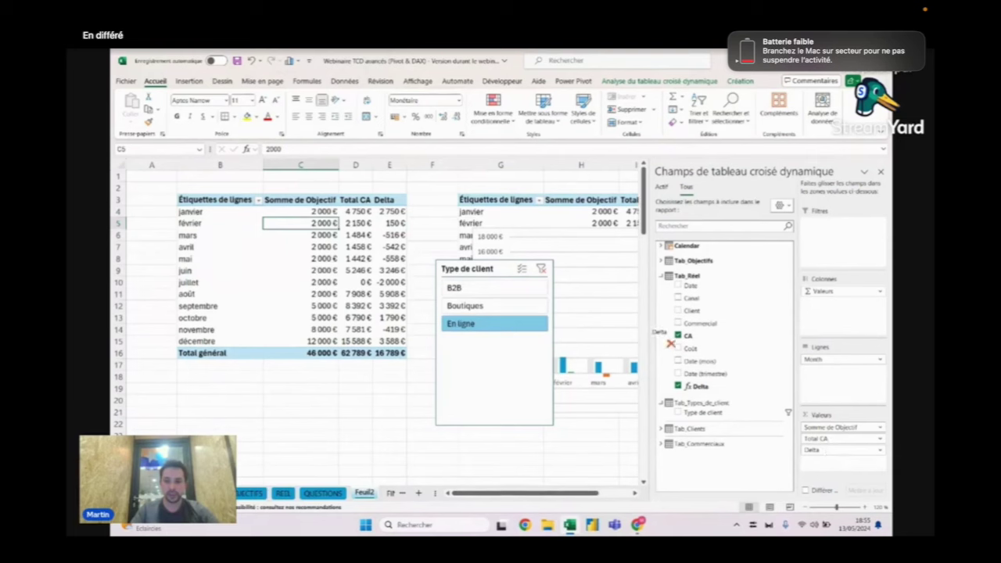
{"action": "left_click_drag", "start_coordinate": [670, 344], "coordinate": [670, 344]}
{"action": "left_click", "coordinate": [500, 211]}
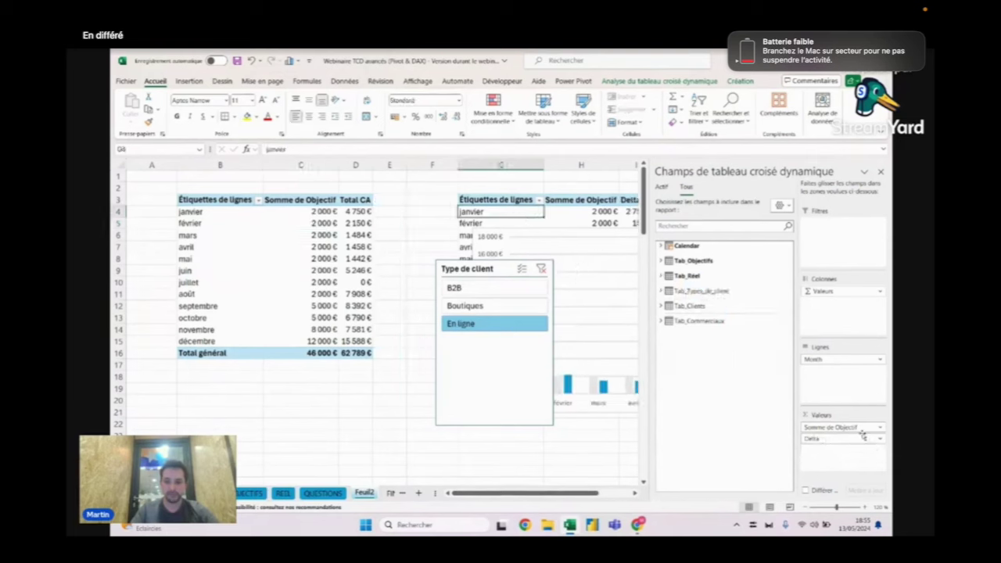
{"action": "mouse_move", "coordinate": [838, 438]}
{"action": "left_mouse_down"}
{"action": "mouse_move", "coordinate": [789, 376]}
{"action": "mouse_move", "coordinate": [535, 171]}
{"action": "left_mouse_up"}
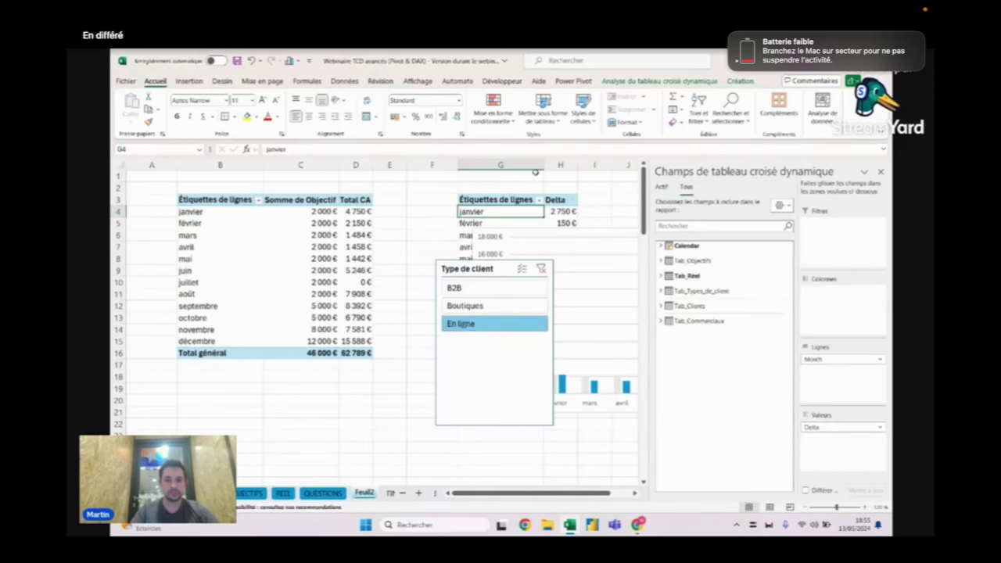
Step: Move the pivot chart beside the second pivot table and nudge the Type de client slicer
{"action": "left_click_drag", "start_coordinate": [500, 239], "coordinate": [600, 238]}
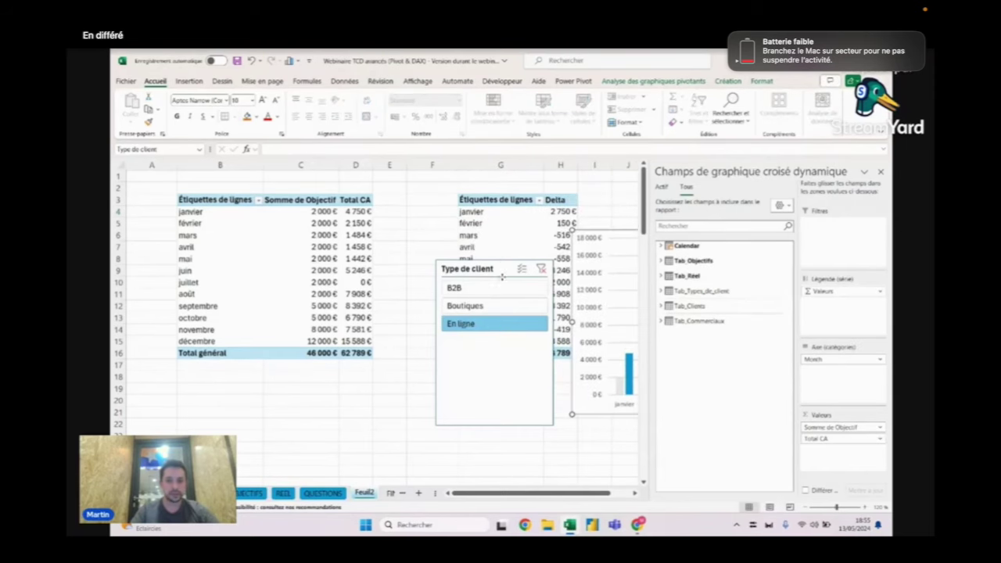
{"action": "mouse_move", "coordinate": [500, 263]}
{"action": "left_mouse_down"}
{"action": "mouse_move", "coordinate": [572, 405]}
{"action": "mouse_move", "coordinate": [573, 350]}
{"action": "left_mouse_up"}
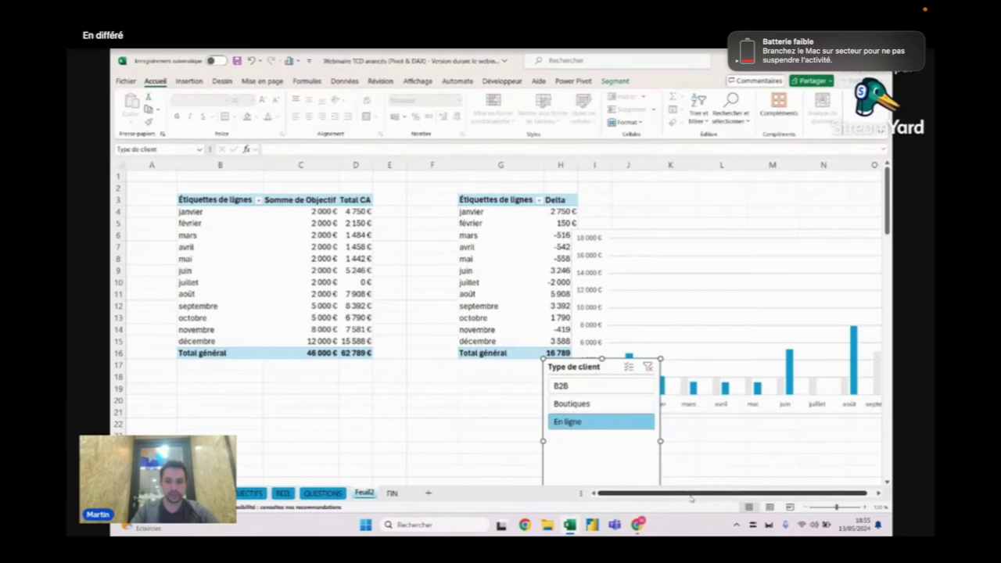
{"action": "left_click_drag", "start_coordinate": [769, 493], "coordinate": [750, 494]}
{"action": "left_click", "coordinate": [660, 230]}
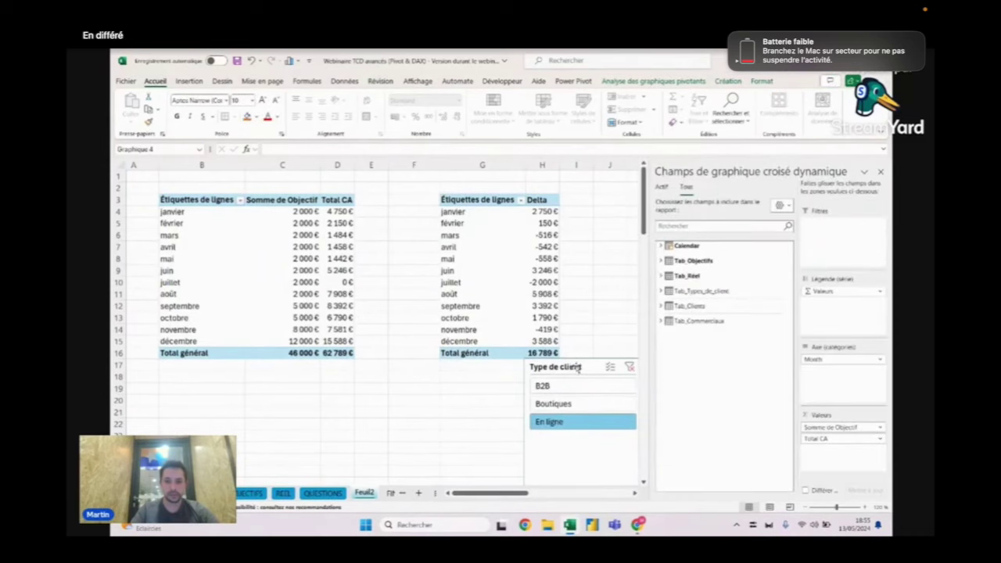
{"action": "left_click_drag", "start_coordinate": [594, 363], "coordinate": [634, 330]}
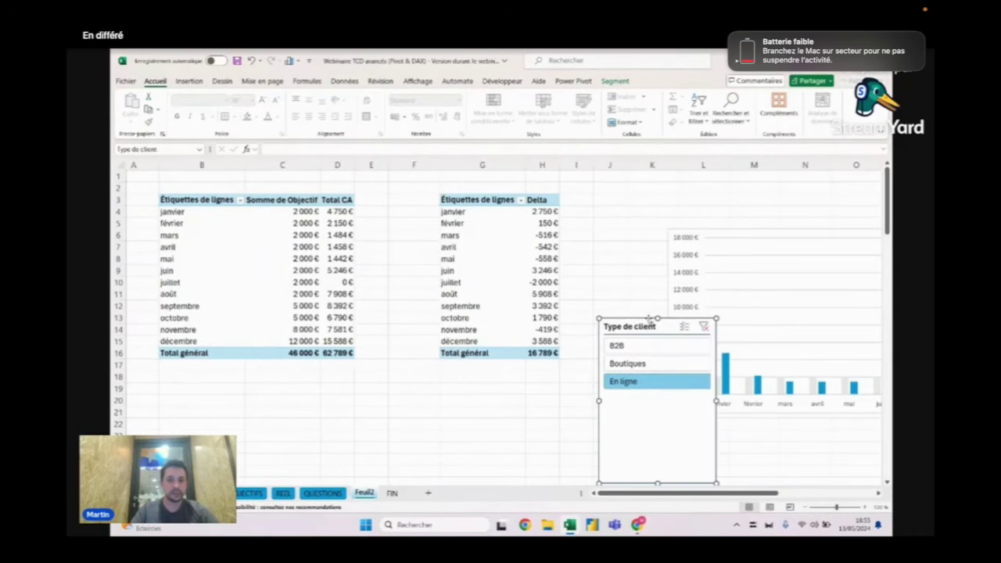
Step: Check janvier's Total CA and Delta, then put the chart beside the table and the slicer below
{"action": "left_click", "coordinate": [292, 236]}
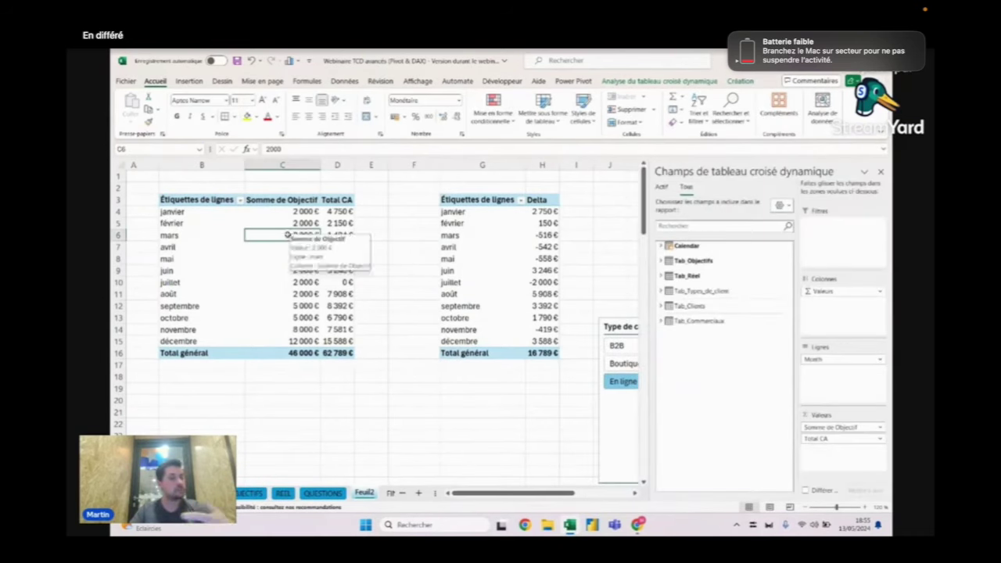
{"action": "left_click", "coordinate": [349, 209]}
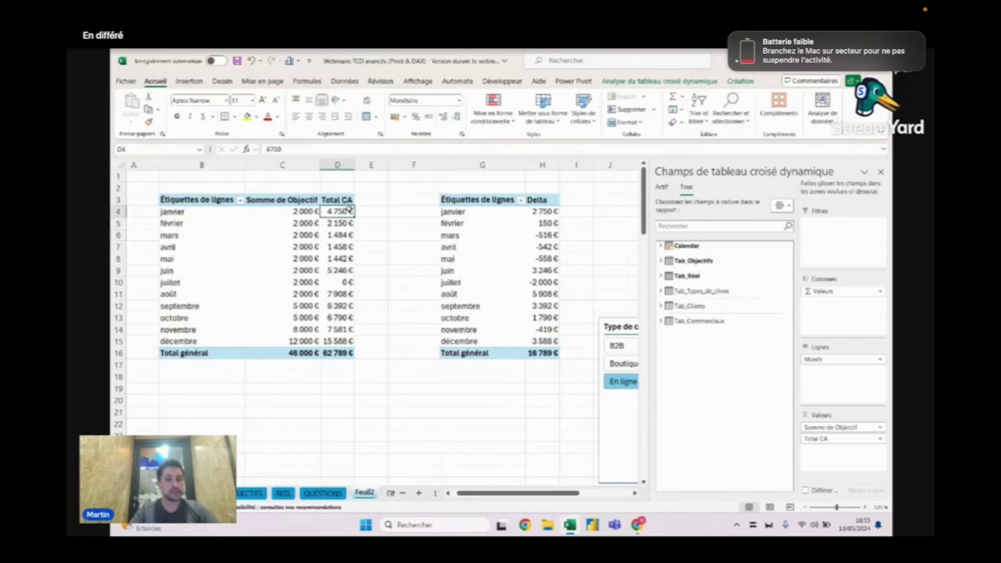
{"action": "left_click", "coordinate": [547, 211]}
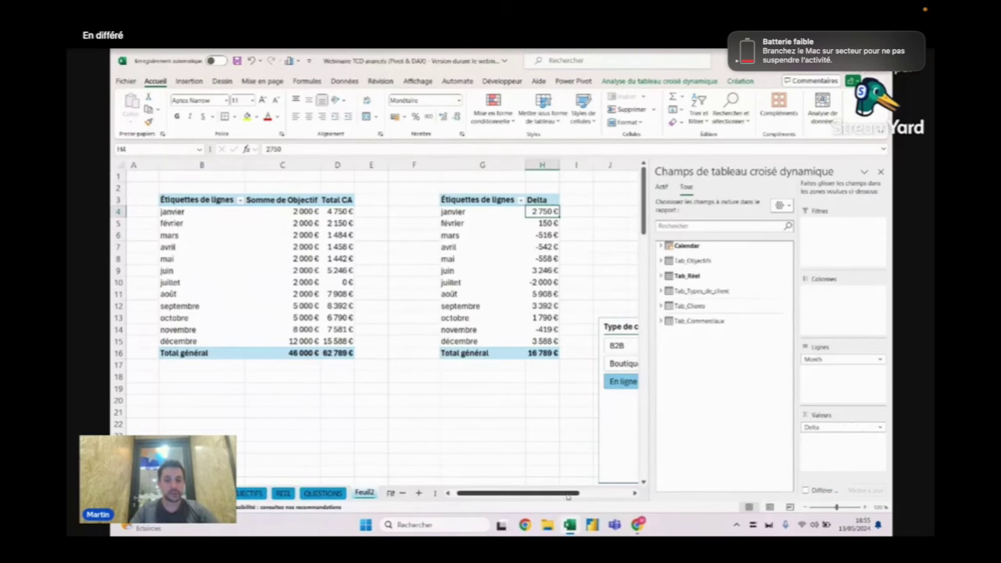
{"action": "left_click_drag", "start_coordinate": [571, 493], "coordinate": [623, 493]}
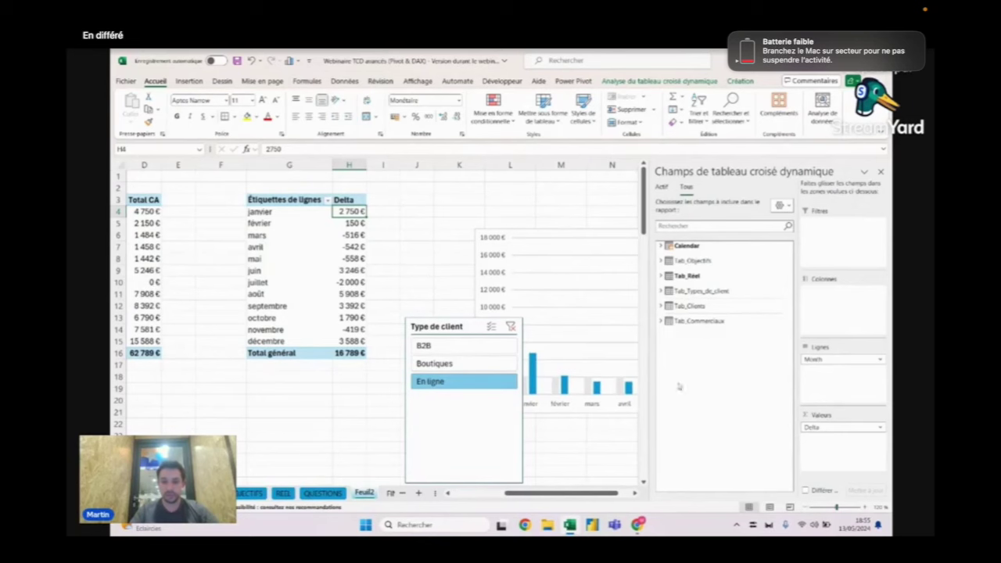
{"action": "left_click_drag", "start_coordinate": [563, 235], "coordinate": [513, 204]}
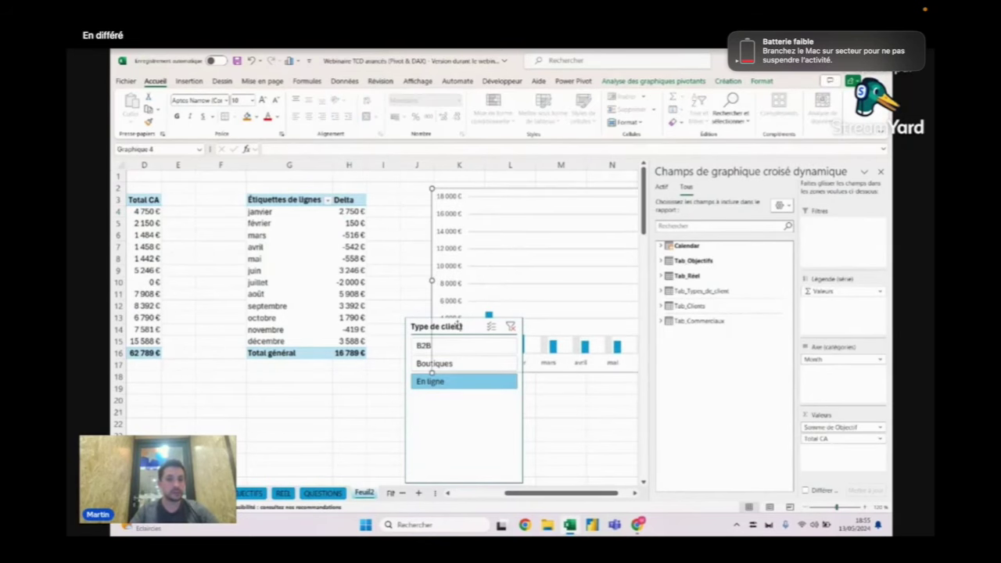
{"action": "left_click_drag", "start_coordinate": [458, 326], "coordinate": [328, 357]}
{"action": "left_click", "coordinate": [304, 256]}
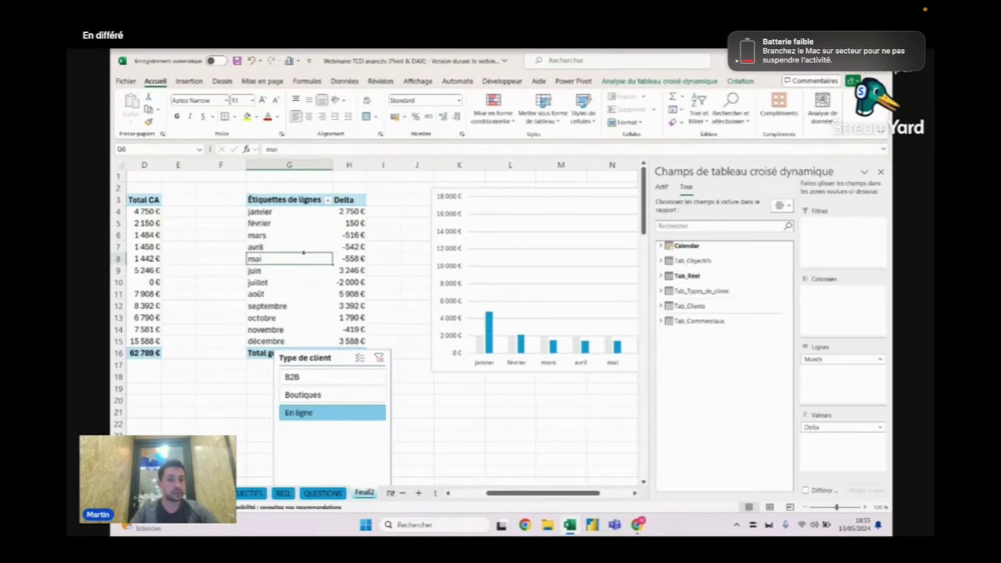
{"action": "left_click", "coordinate": [195, 81]}
Step: Insert a clustered column Delta pivot chart under the sales chart, widened to match it
{"action": "left_click", "coordinate": [458, 116]}
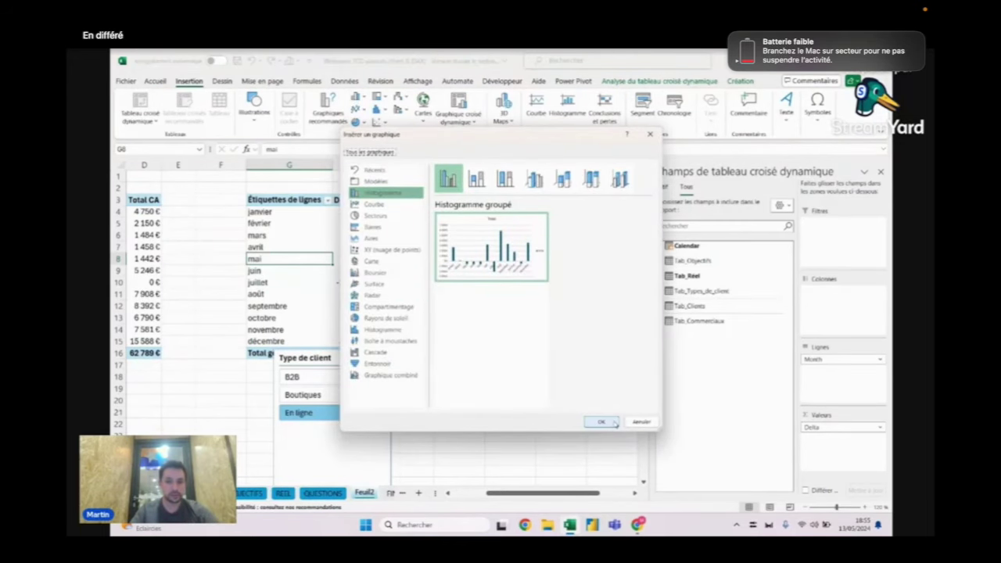
{"action": "left_click", "coordinate": [599, 422]}
{"action": "left_click", "coordinate": [880, 171]}
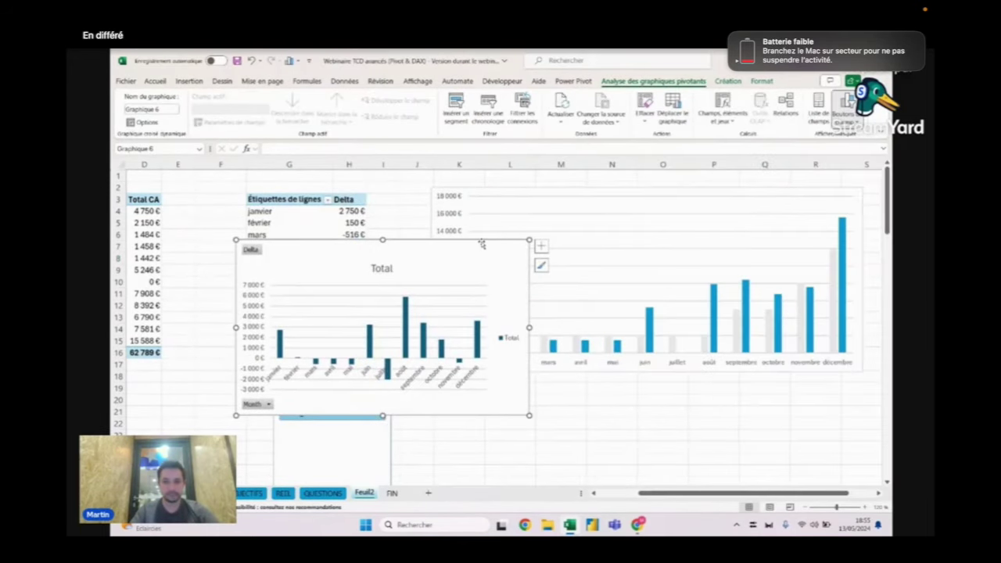
{"action": "left_click_drag", "start_coordinate": [481, 240], "coordinate": [681, 382]}
{"action": "left_click_drag", "start_coordinate": [727, 468], "coordinate": [863, 468]}
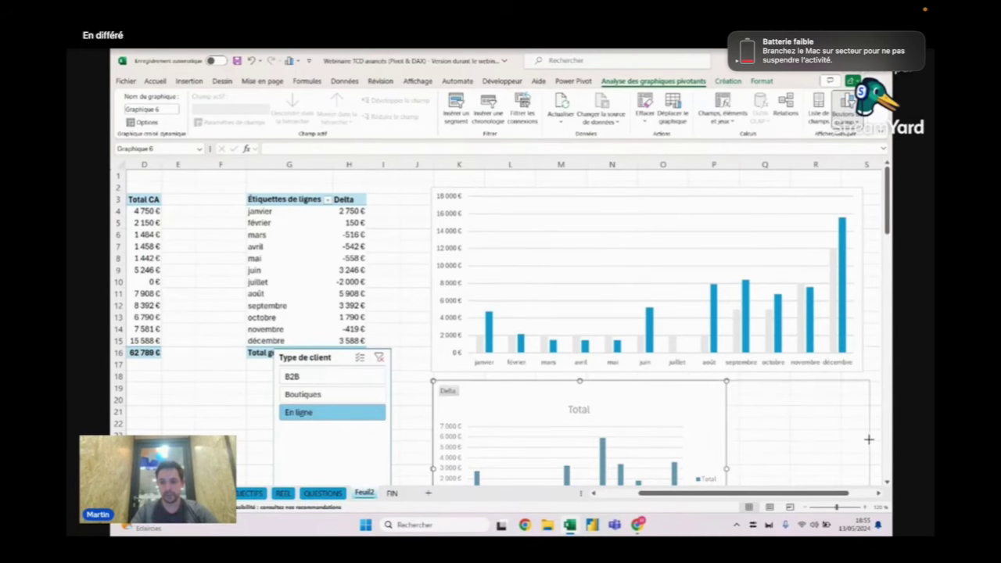
{"action": "scroll", "coordinate": [691, 389], "scroll_direction": "down", "scroll_amount": 4}
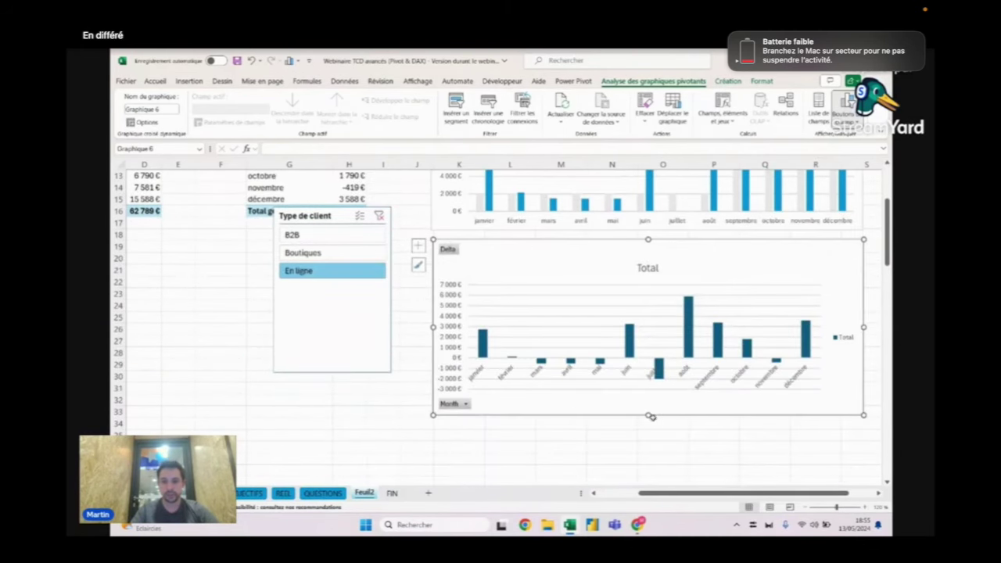
{"action": "left_click_drag", "start_coordinate": [649, 416], "coordinate": [648, 309]}
{"action": "scroll", "coordinate": [622, 344], "scroll_direction": "up", "scroll_amount": 2}
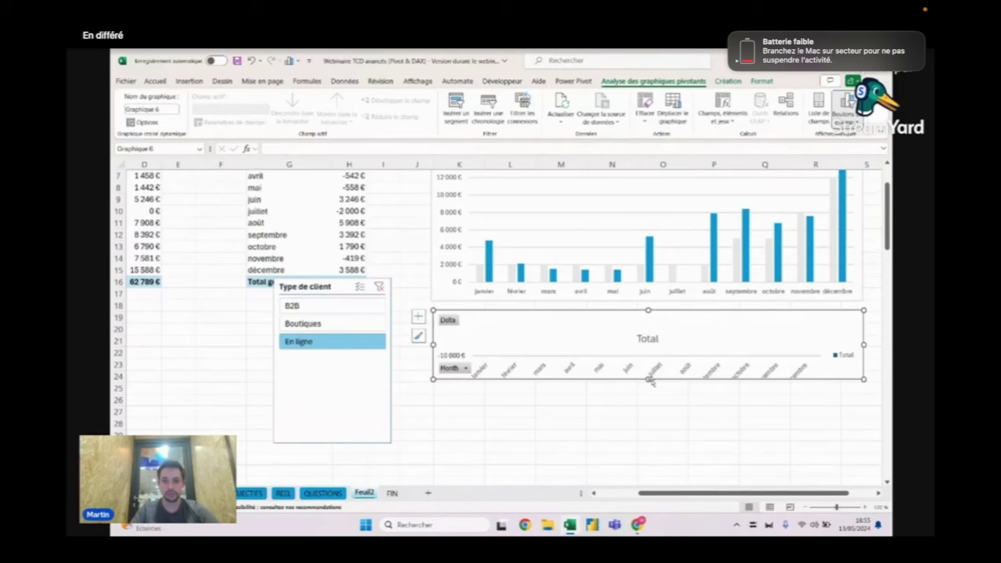
Step: Make the Delta chart taller and hide all its field buttons
{"action": "left_click_drag", "start_coordinate": [648, 378], "coordinate": [648, 421]}
{"action": "left_click", "coordinate": [448, 321]}
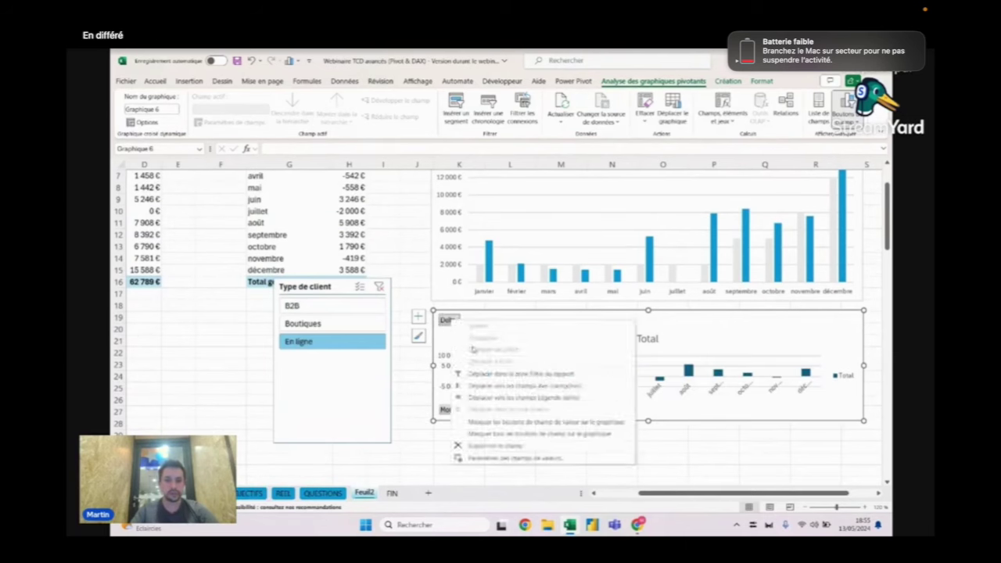
{"action": "left_click", "coordinate": [500, 434]}
Step: Delete the Total title and the legend from the Delta chart
{"action": "left_click", "coordinate": [645, 322]}
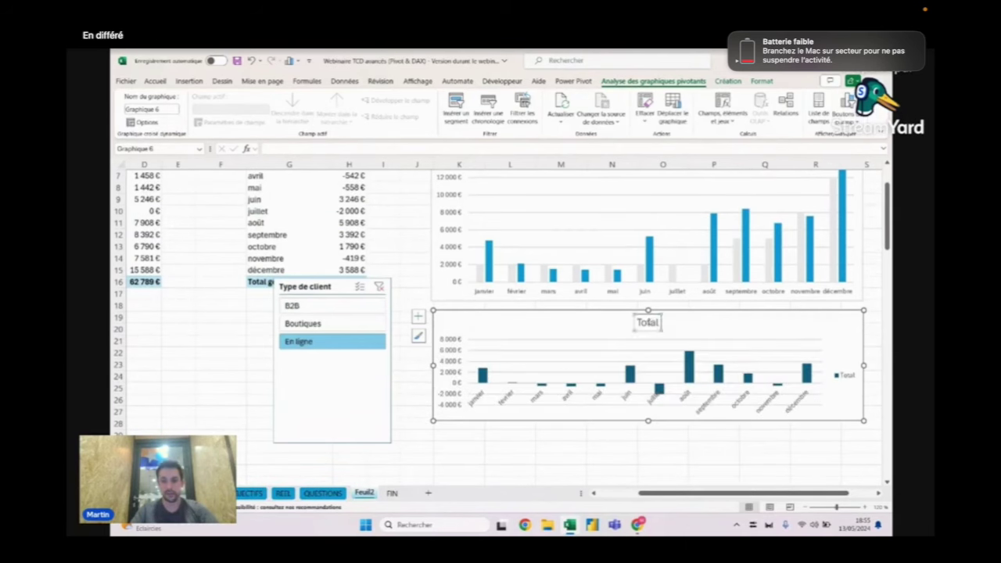
{"action": "key", "text": "Delete"}
{"action": "left_click", "coordinate": [843, 364]}
{"action": "key", "text": "Delete"}
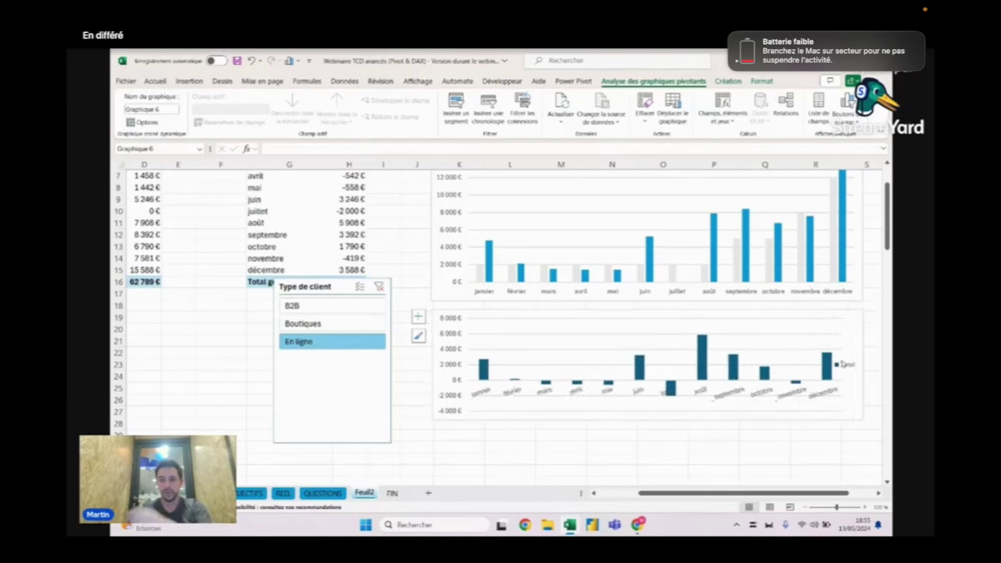
{"action": "left_click", "coordinate": [485, 372]}
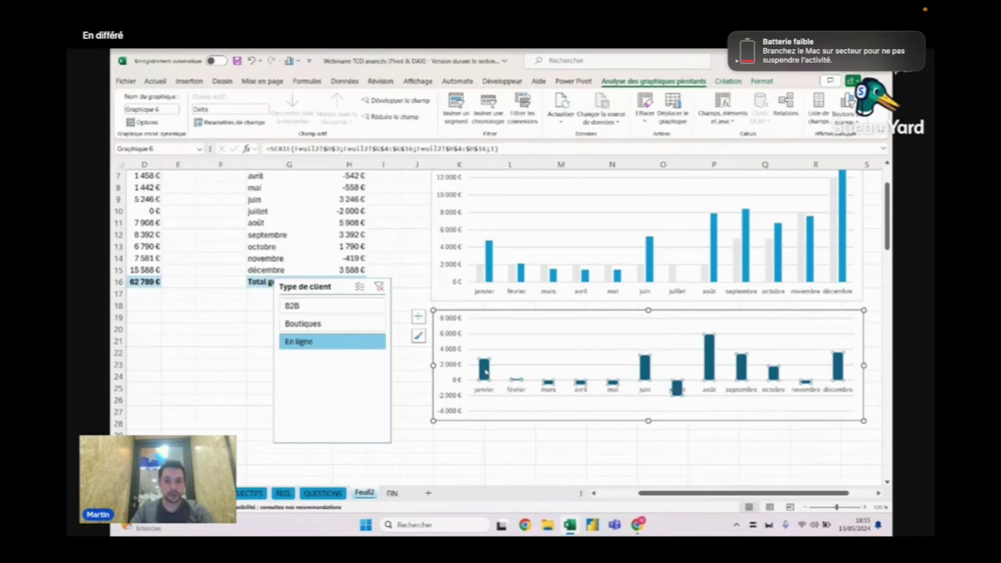
Step: Set the Delta bars' gap width to 50 %
{"action": "double_click", "coordinate": [453, 372]}
{"action": "left_click", "coordinate": [482, 372]}
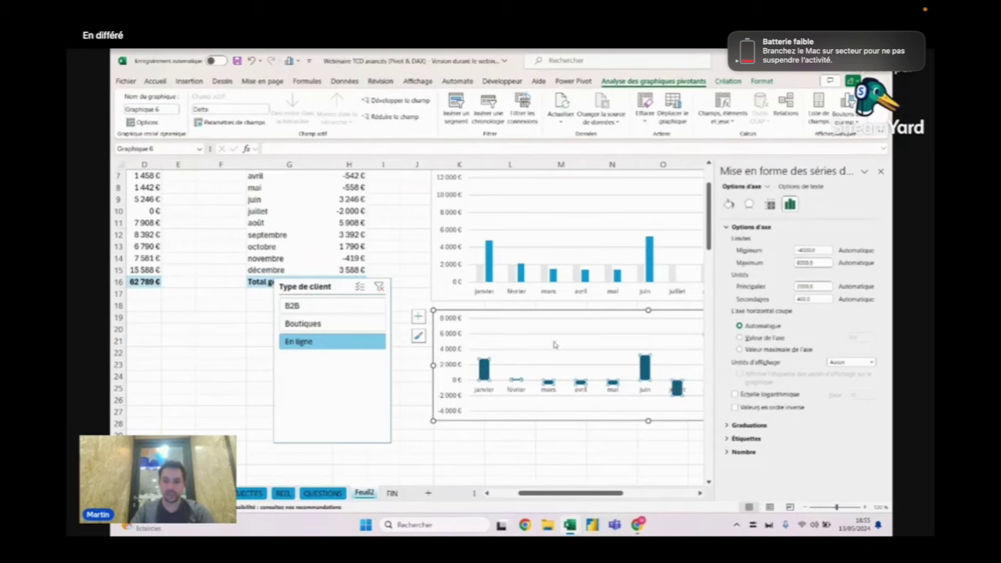
{"action": "left_click", "coordinate": [853, 291]}
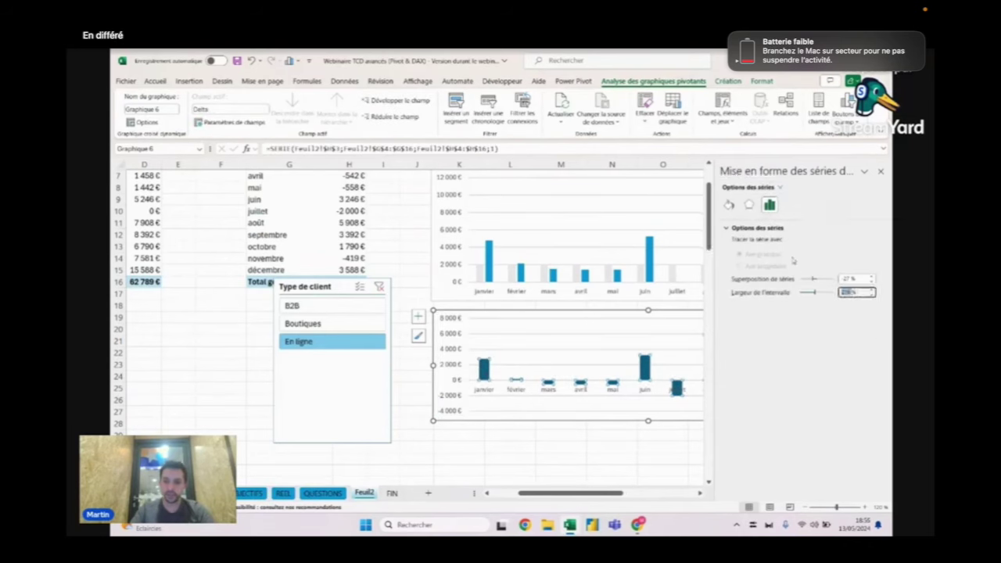
{"action": "type", "text": "50"}
{"action": "key", "text": "Return"}
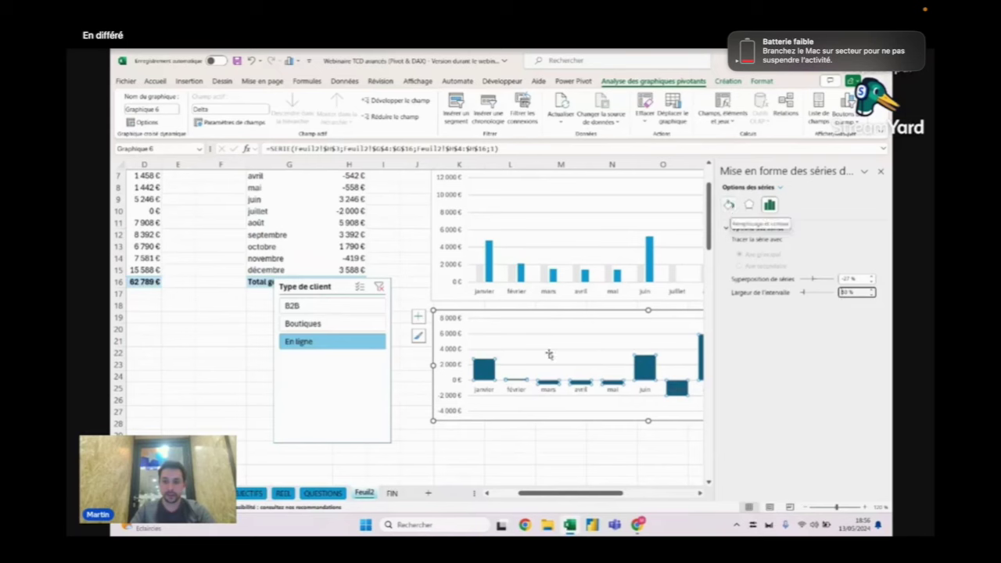
Step: Try the bar fill options, including Invert if negative and varying colours by point
{"action": "left_click", "coordinate": [729, 205]}
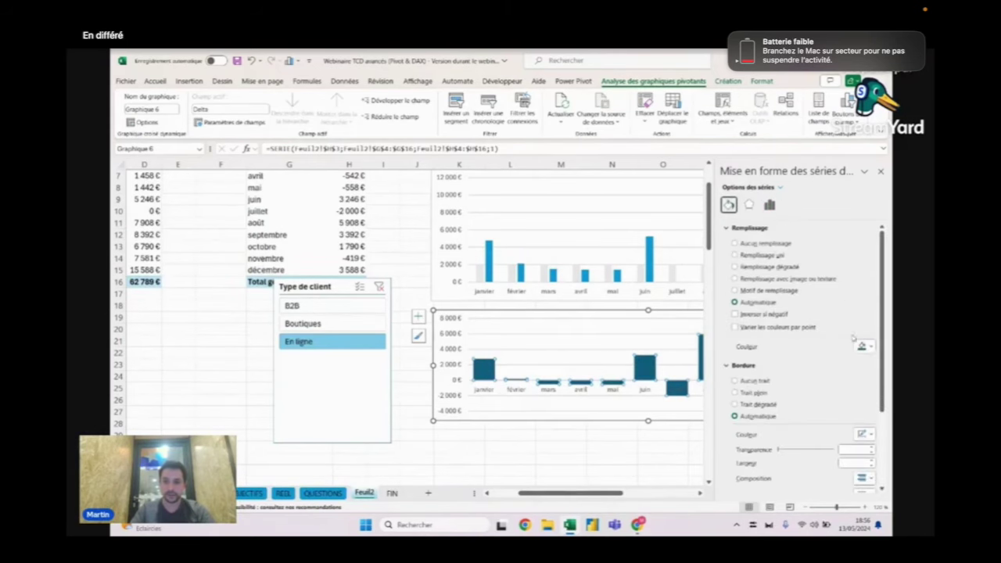
{"action": "left_click", "coordinate": [867, 347]}
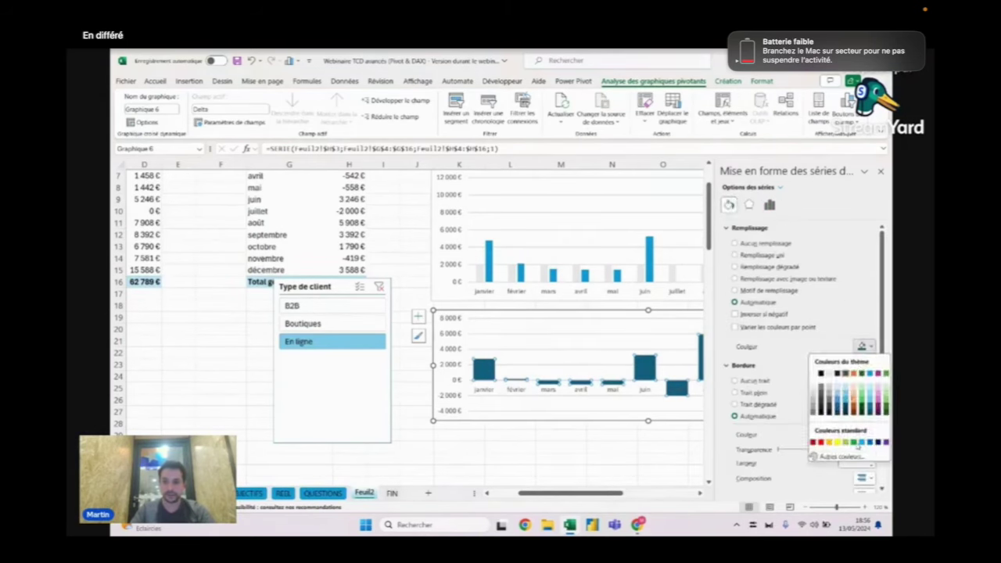
{"action": "left_click", "coordinate": [857, 442]}
{"action": "left_click", "coordinate": [757, 302]}
{"action": "left_click", "coordinate": [785, 314]}
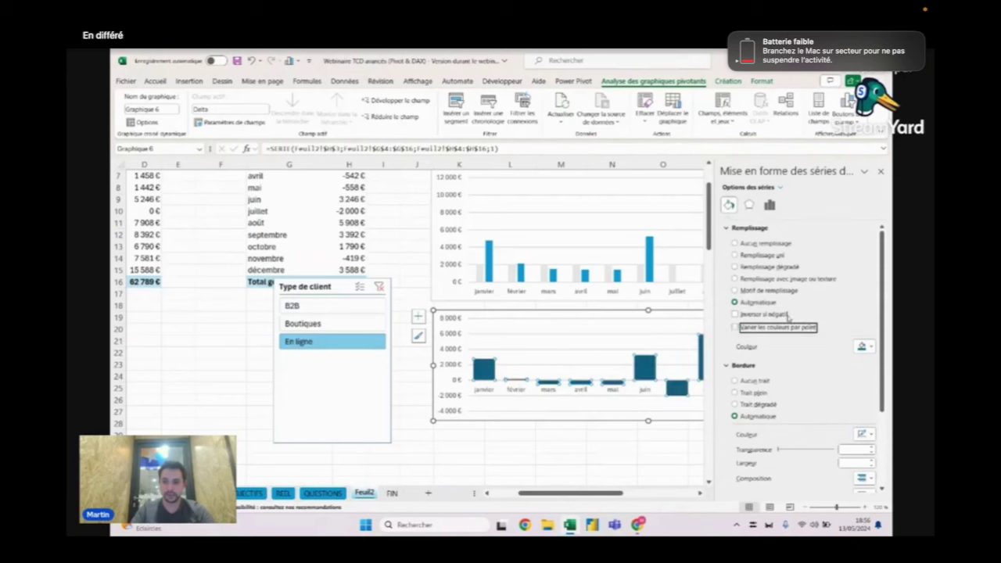
{"action": "left_click", "coordinate": [871, 347]}
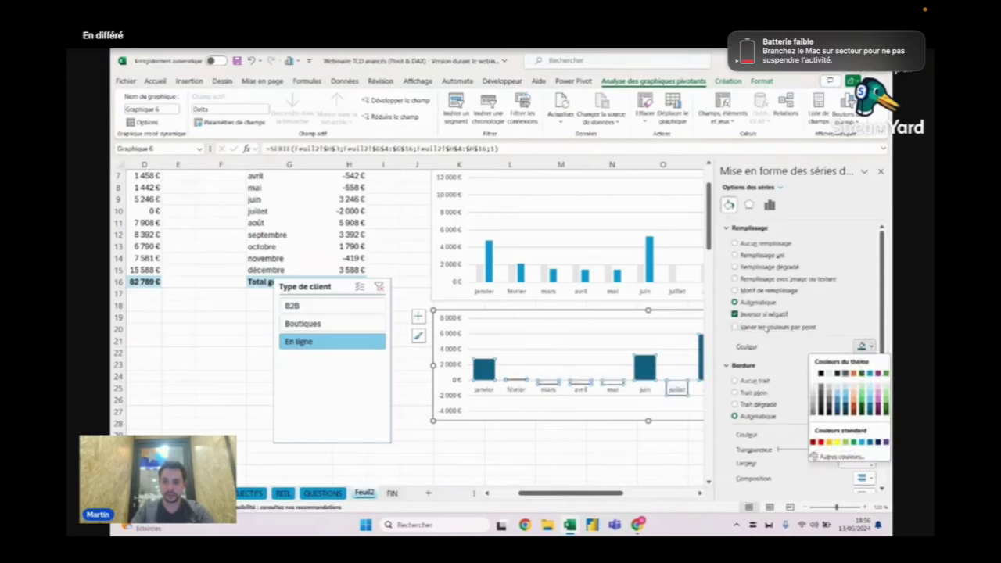
{"action": "key", "text": "Escape"}
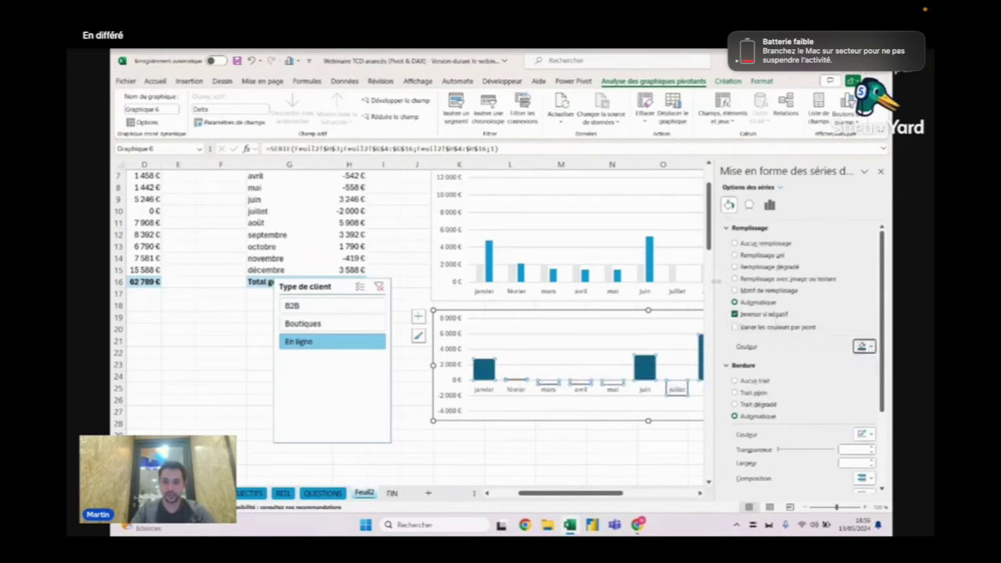
{"action": "left_click", "coordinate": [735, 315]}
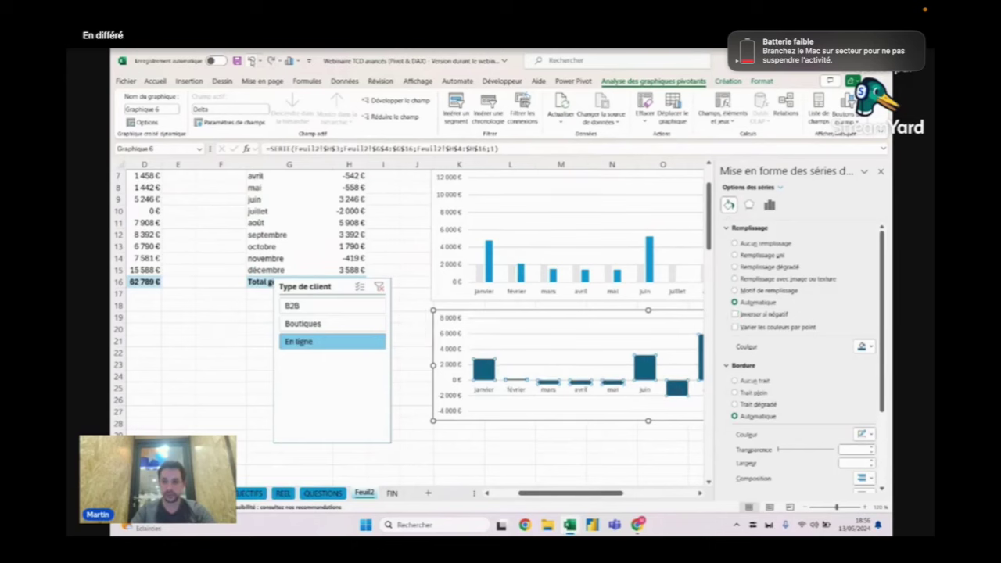
{"action": "left_click", "coordinate": [735, 327]}
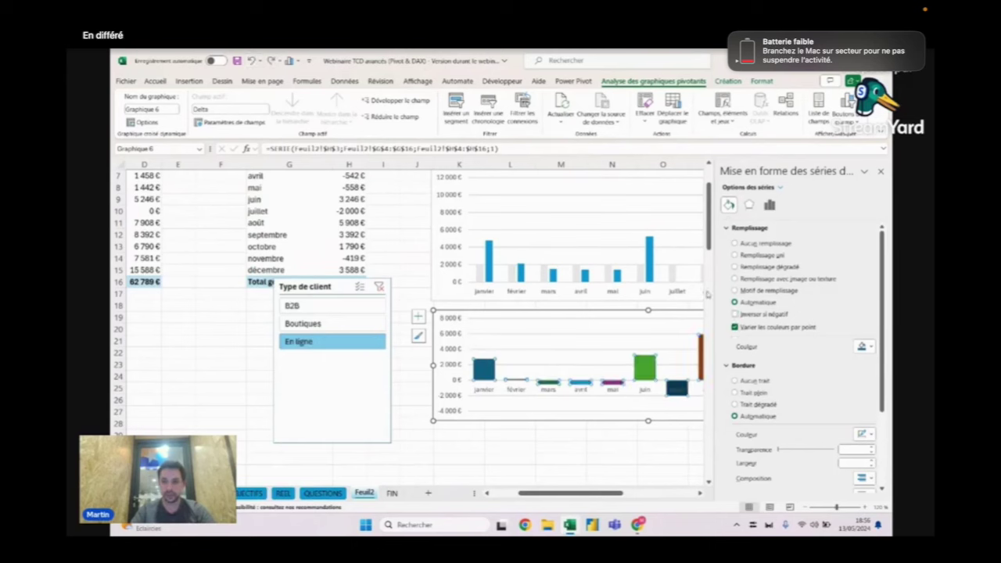
Step: Fill the bars solid green, with negative months inverted to orange
{"action": "left_click", "coordinate": [251, 61]}
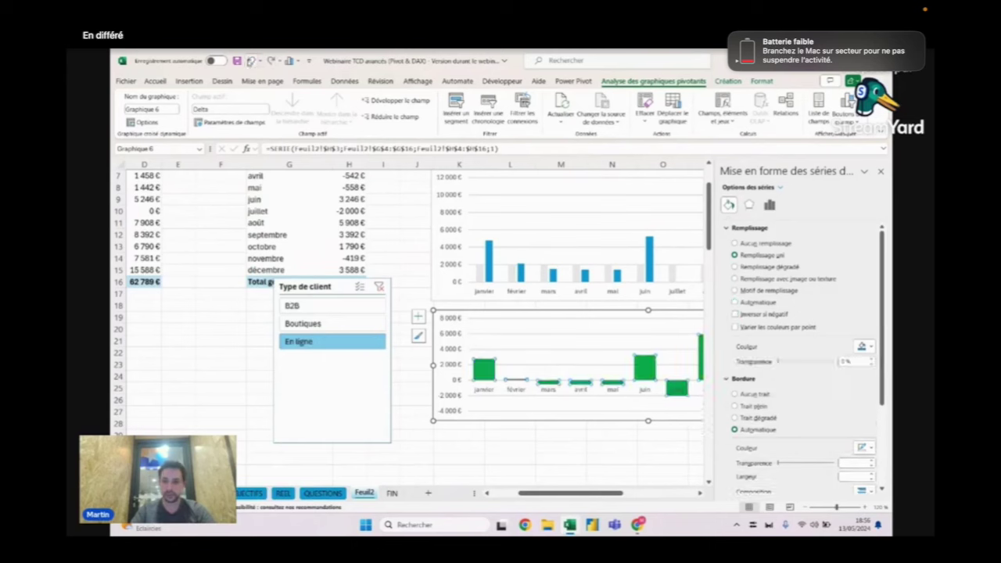
{"action": "left_click", "coordinate": [756, 316]}
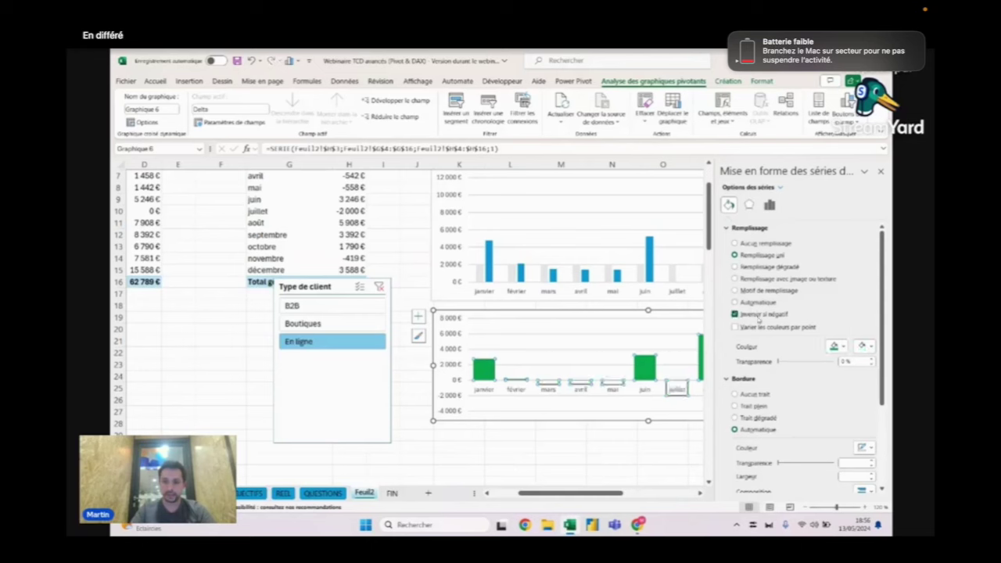
{"action": "left_click", "coordinate": [867, 346]}
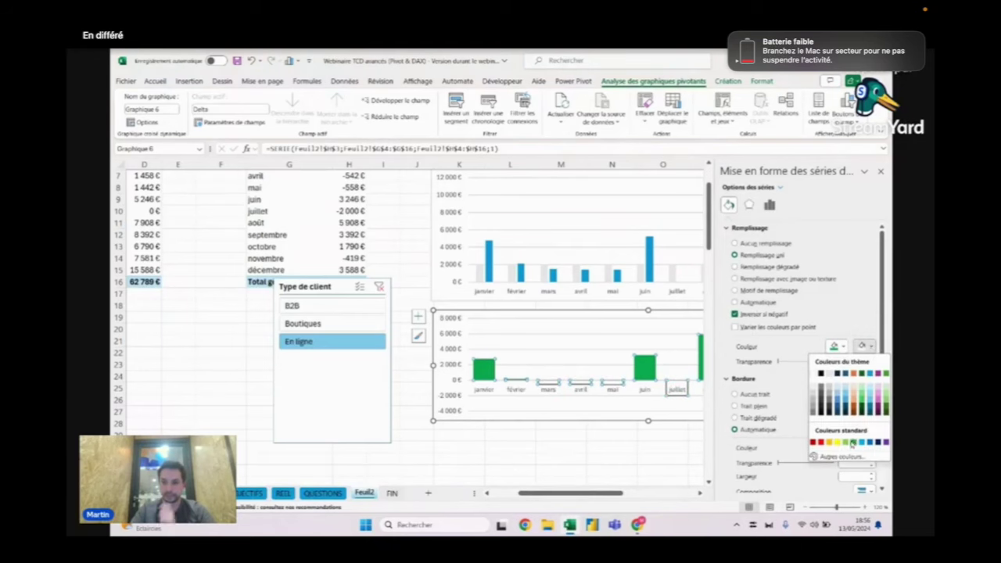
{"action": "left_click", "coordinate": [852, 373]}
{"action": "left_click", "coordinate": [567, 447]}
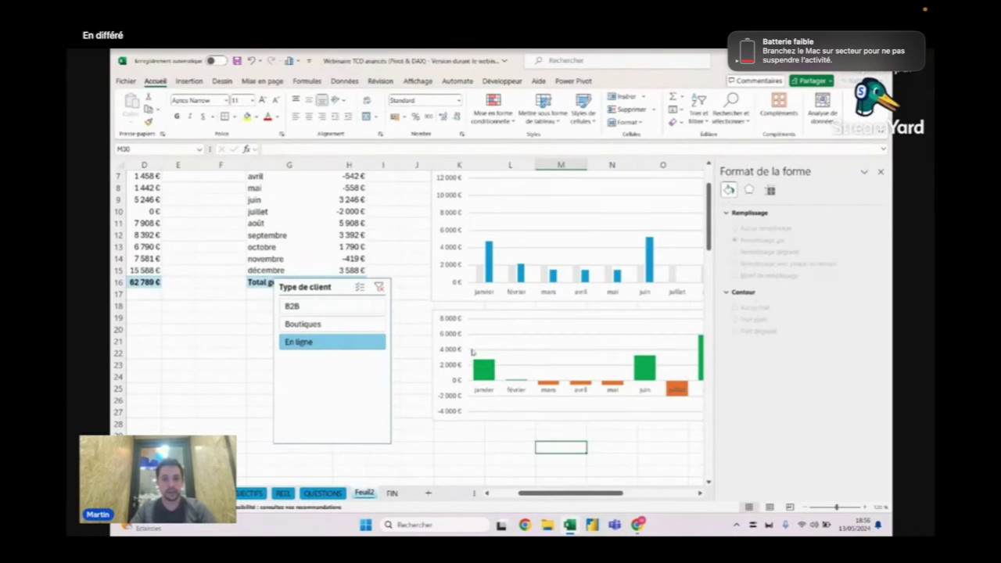
Step: Set the sales chart's series overlap to 100 % and gap width to 50 %
{"action": "left_click_drag", "start_coordinate": [563, 492], "coordinate": [619, 482]}
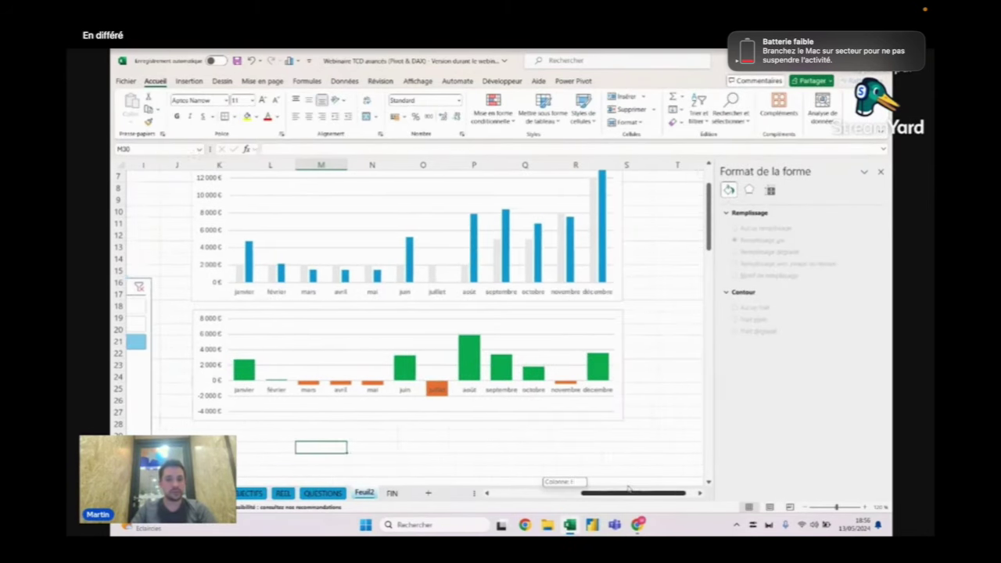
{"action": "scroll", "coordinate": [287, 344], "scroll_direction": "up", "scroll_amount": 2}
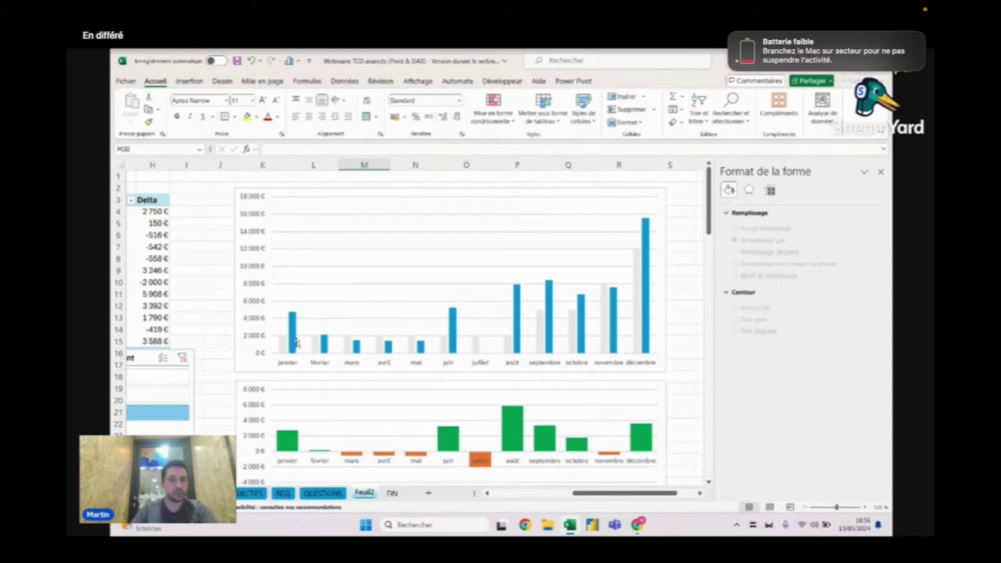
{"action": "scroll", "coordinate": [400, 397], "scroll_direction": "down", "scroll_amount": 1}
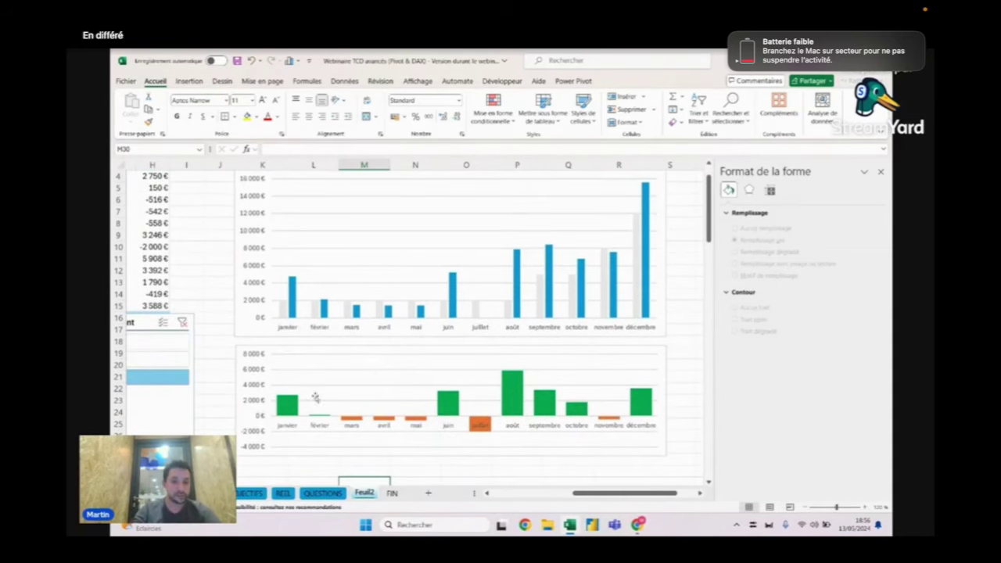
{"action": "left_click", "coordinate": [282, 308]}
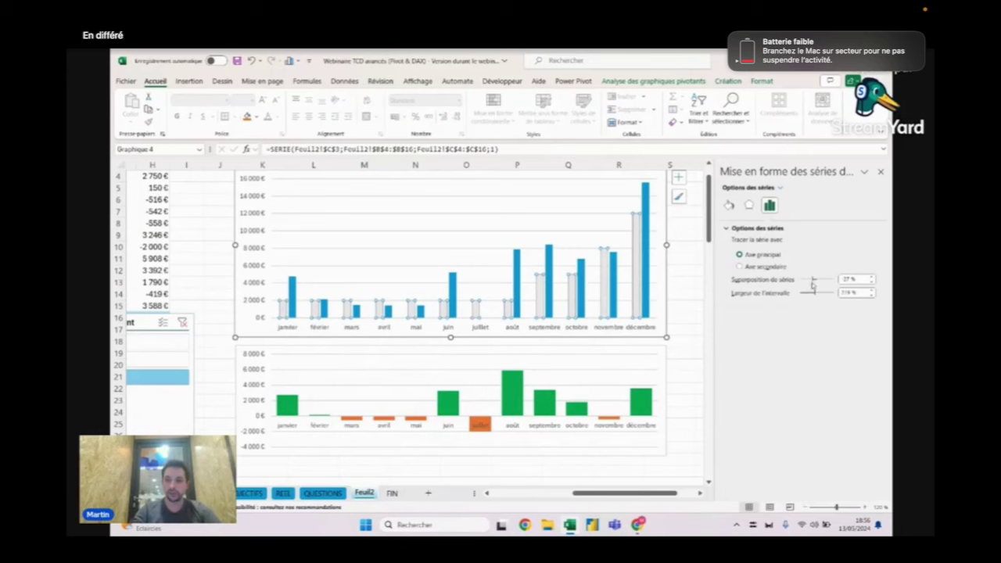
{"action": "double_click", "coordinate": [849, 279]}
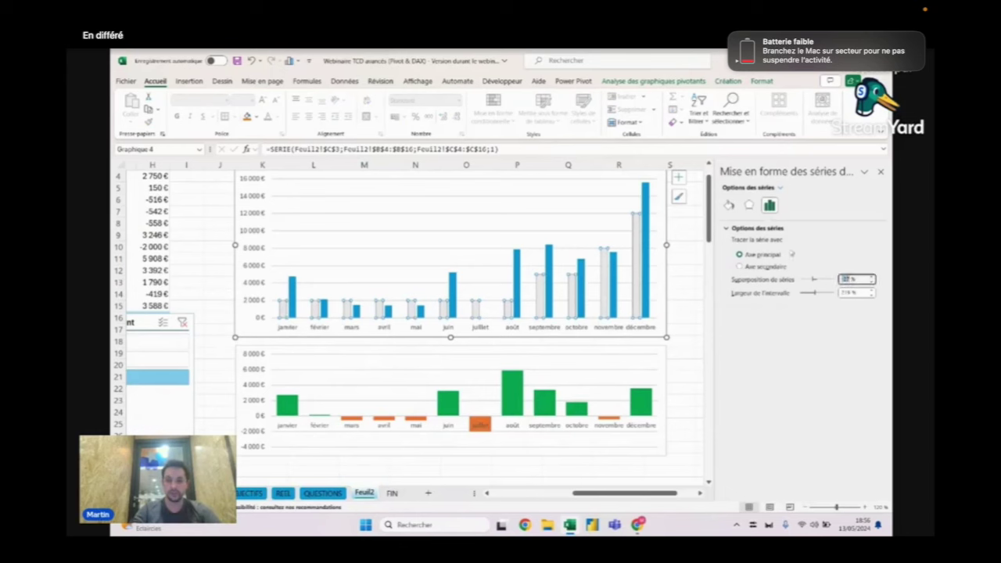
{"action": "type", "text": "100"}
{"action": "key", "text": "Return"}
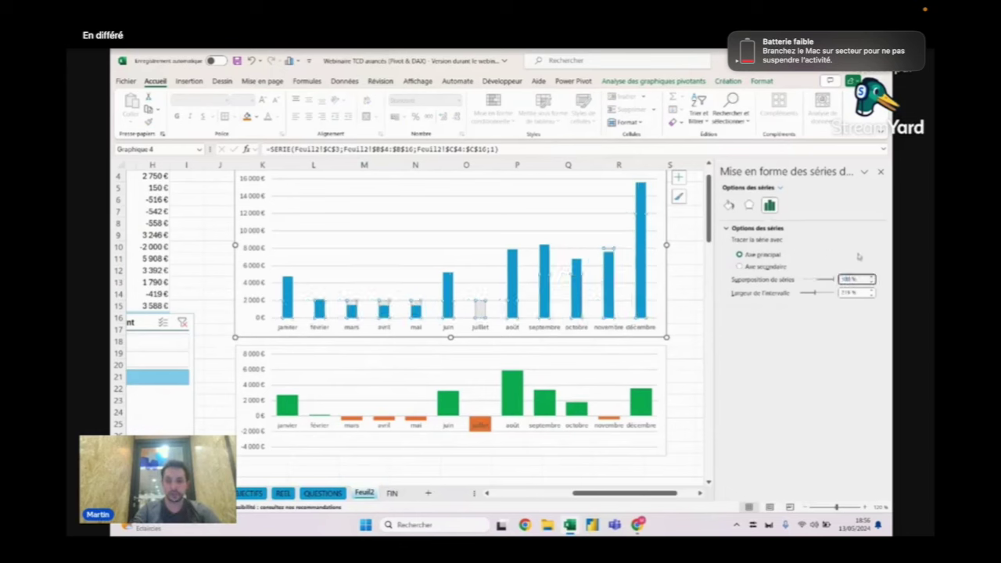
{"action": "double_click", "coordinate": [846, 294]}
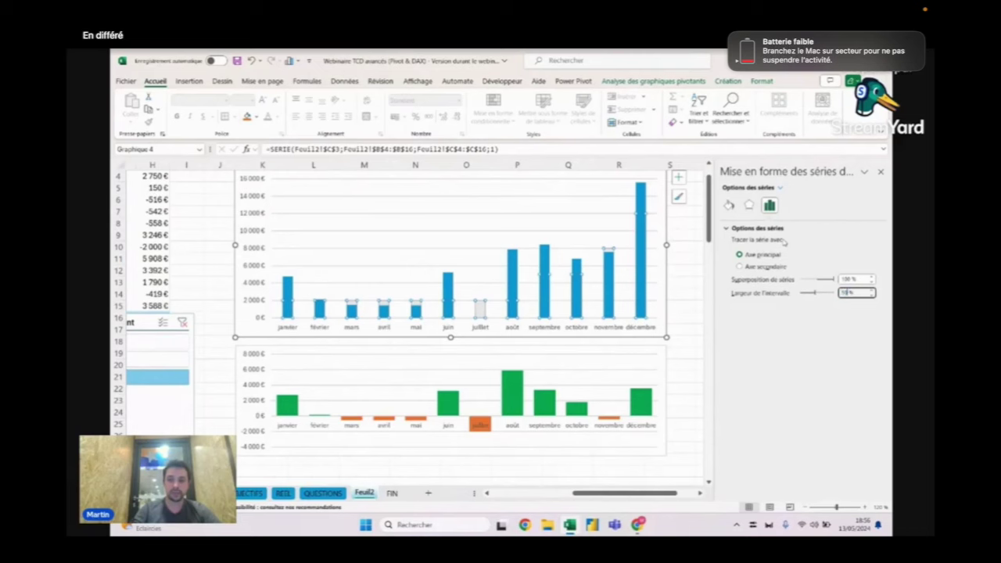
{"action": "type", "text": "50"}
{"action": "key", "text": "Return"}
{"action": "left_click", "coordinate": [685, 231]}
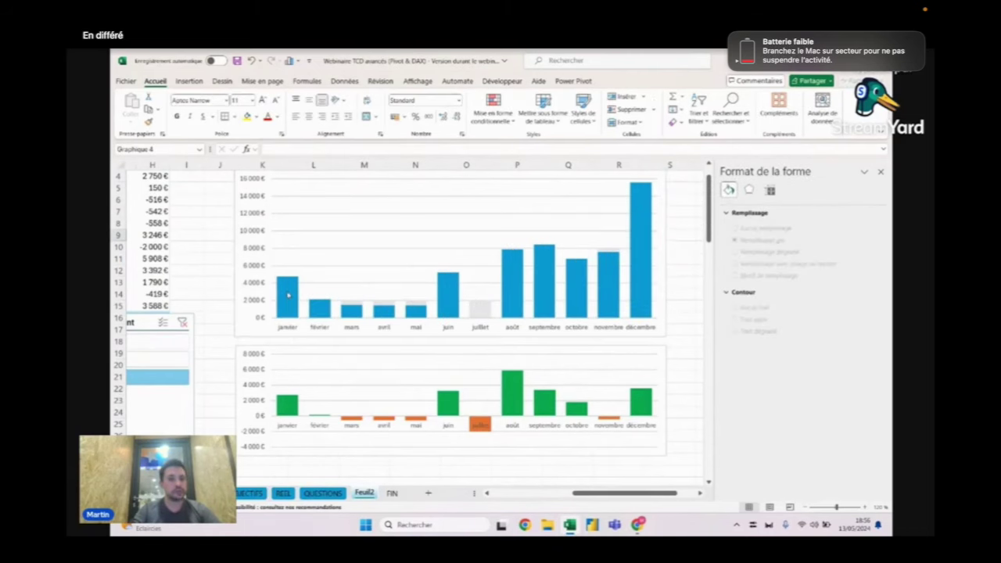
Step: Give the Objectif bars no fill and a solid outline
{"action": "left_click", "coordinate": [296, 295]}
{"action": "mouse_move", "coordinate": [282, 298]}
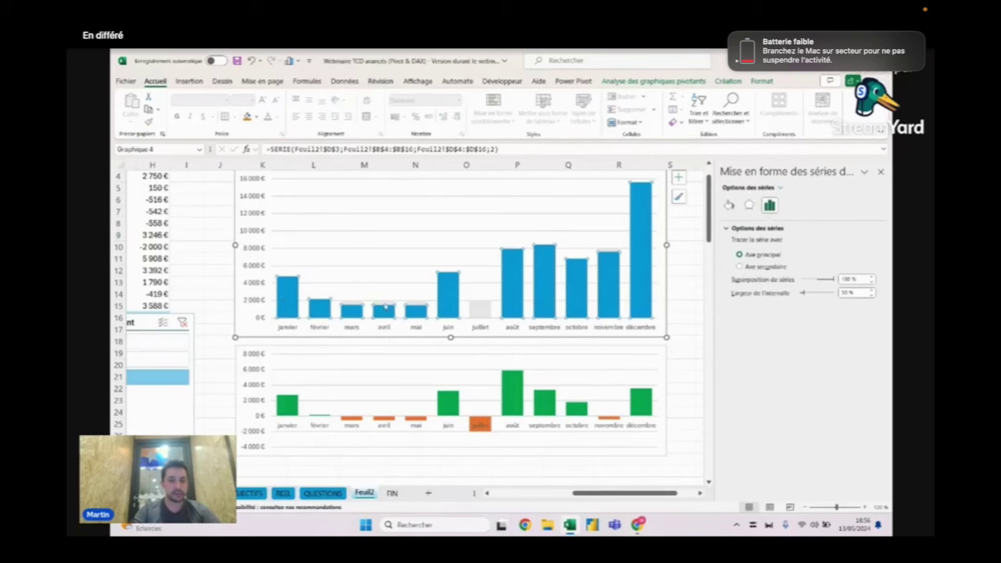
{"action": "left_click", "coordinate": [384, 305]}
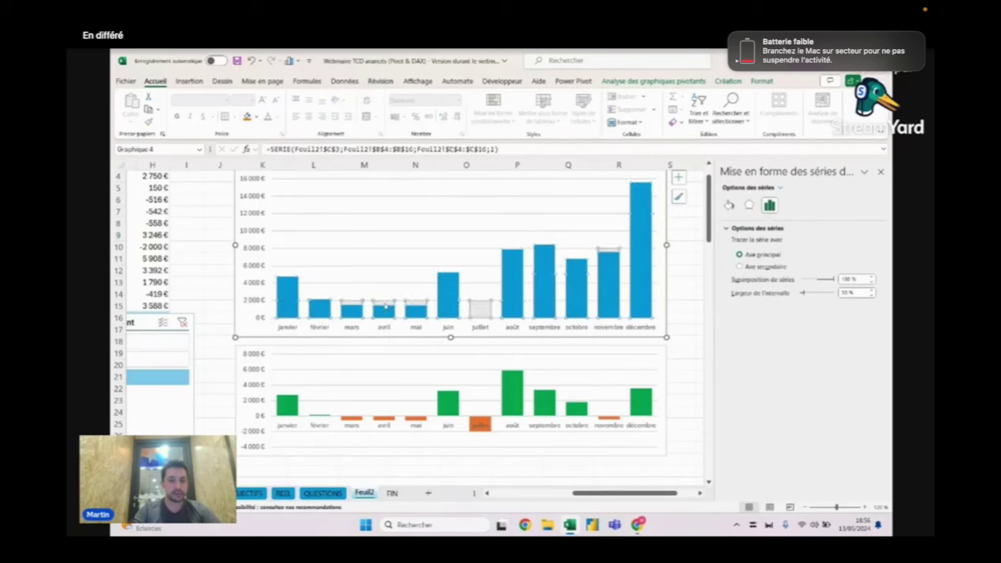
{"action": "left_click", "coordinate": [293, 296]}
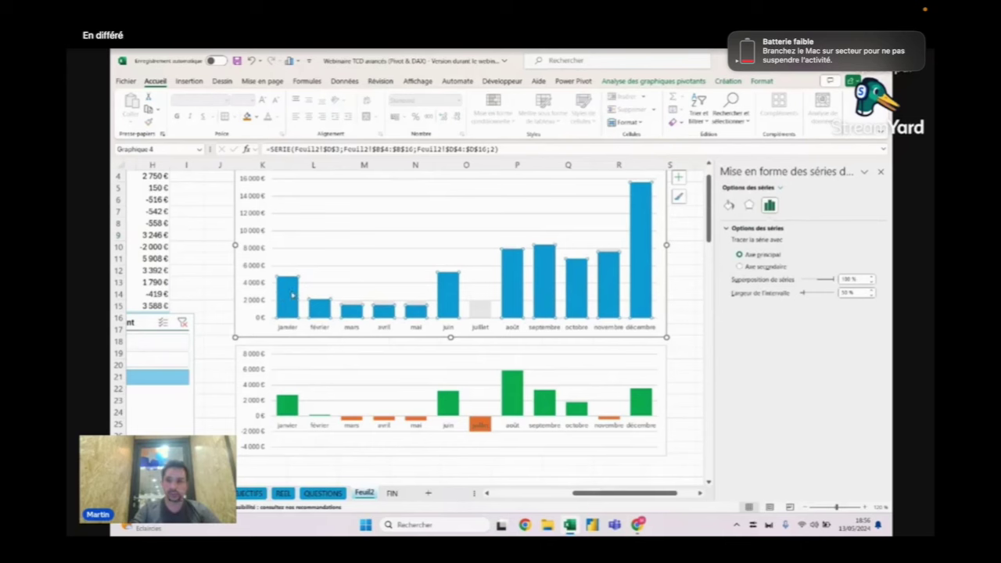
{"action": "left_click", "coordinate": [730, 206]}
{"action": "mouse_move", "coordinate": [286, 296]}
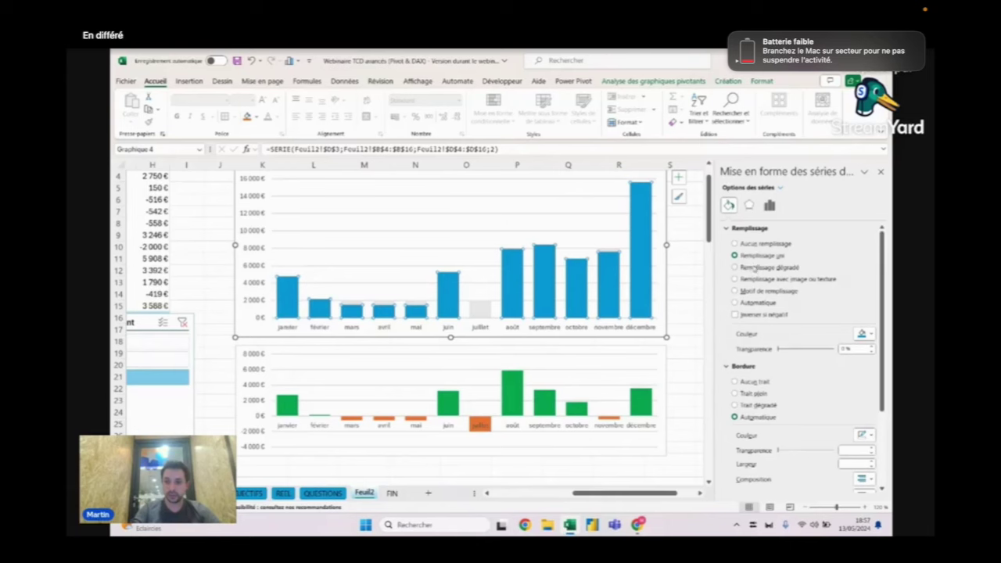
{"action": "left_click", "coordinate": [609, 250]}
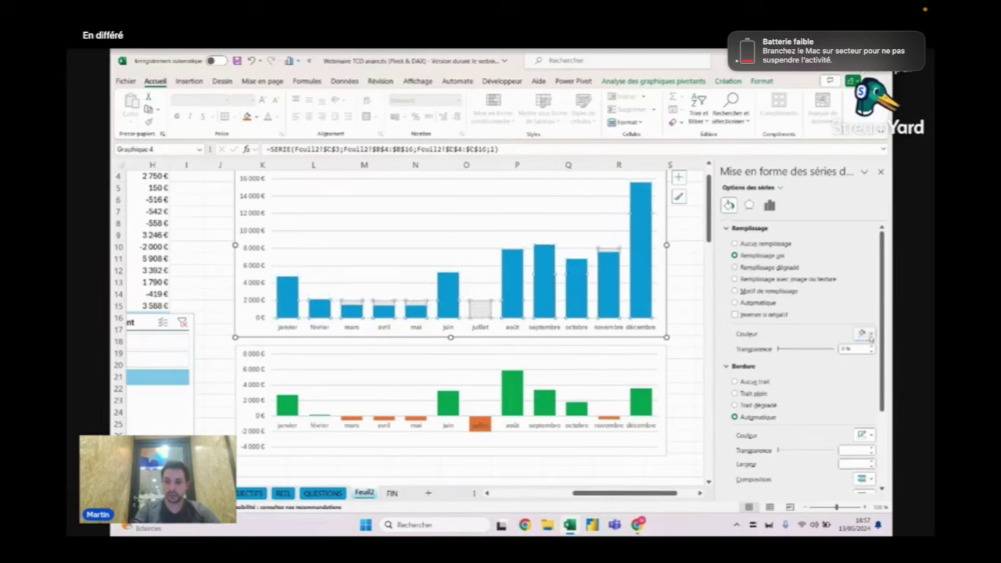
{"action": "left_click", "coordinate": [767, 245]}
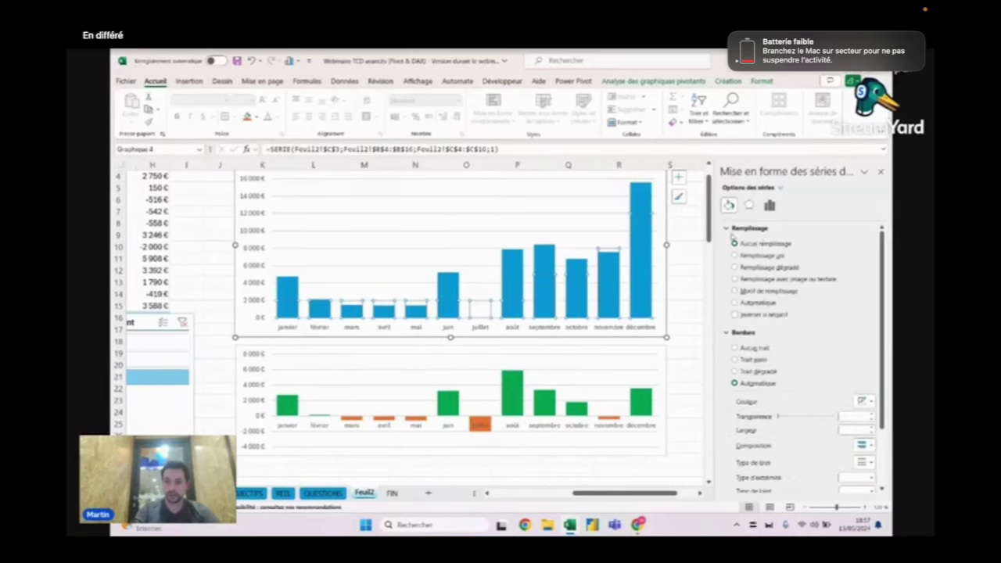
{"action": "left_click", "coordinate": [729, 229]}
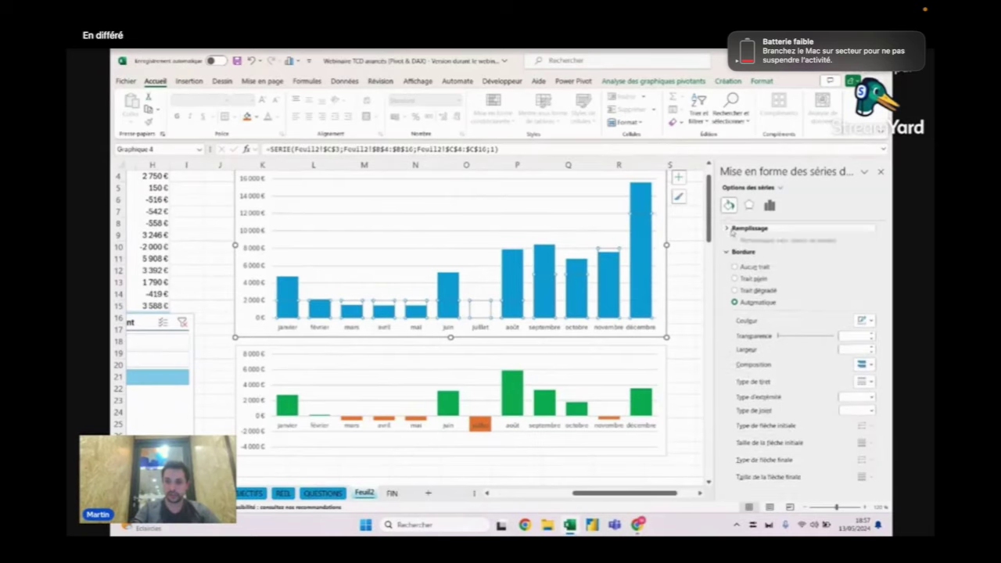
{"action": "left_click", "coordinate": [762, 269]}
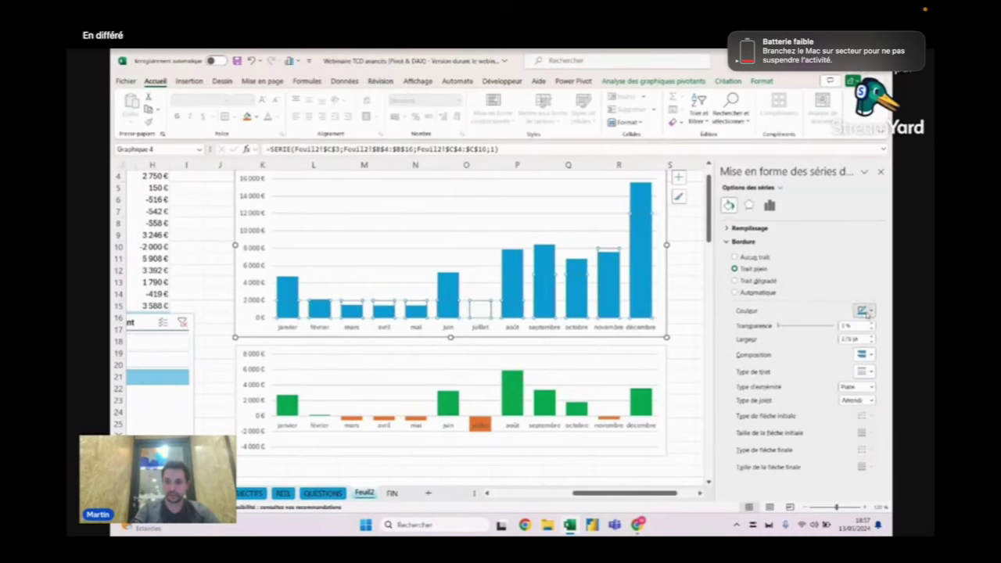
{"action": "left_click", "coordinate": [870, 311]}
{"action": "left_click", "coordinate": [868, 339]}
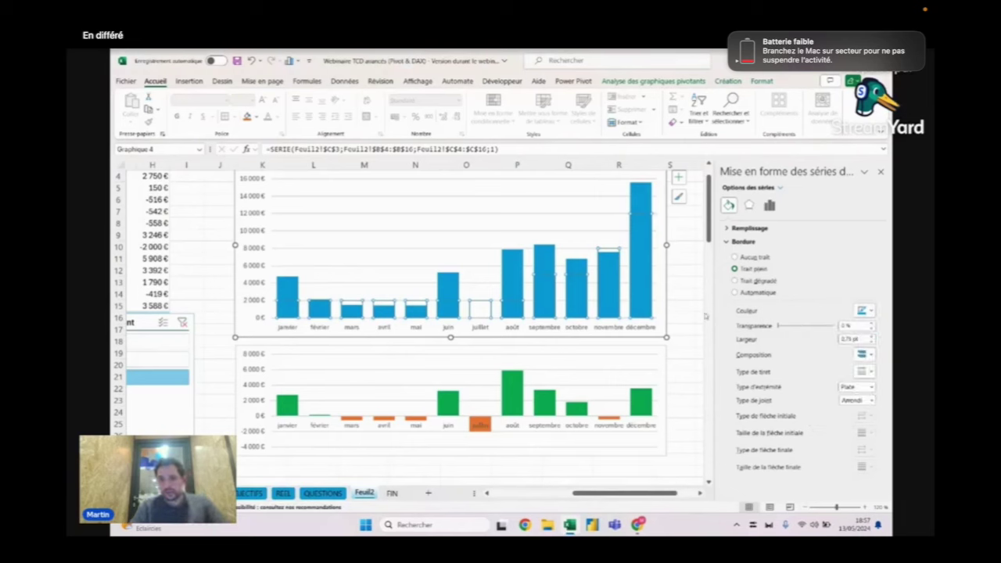
{"action": "key", "text": "Escape"}
{"action": "key", "text": "Escape"}
Step: Fill the Total CA revenue bars light blue
{"action": "left_click", "coordinate": [612, 269]}
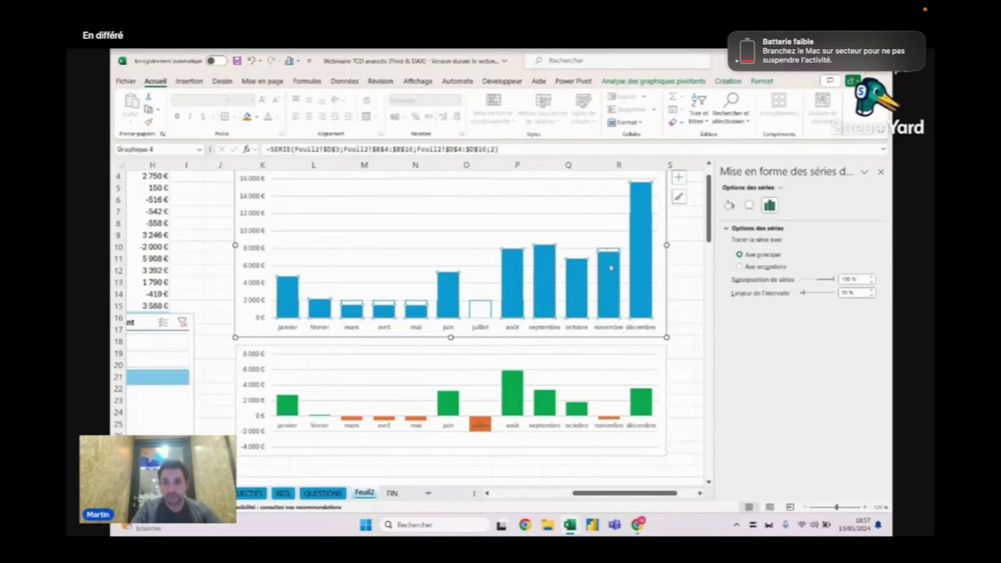
{"action": "left_click", "coordinate": [729, 206]}
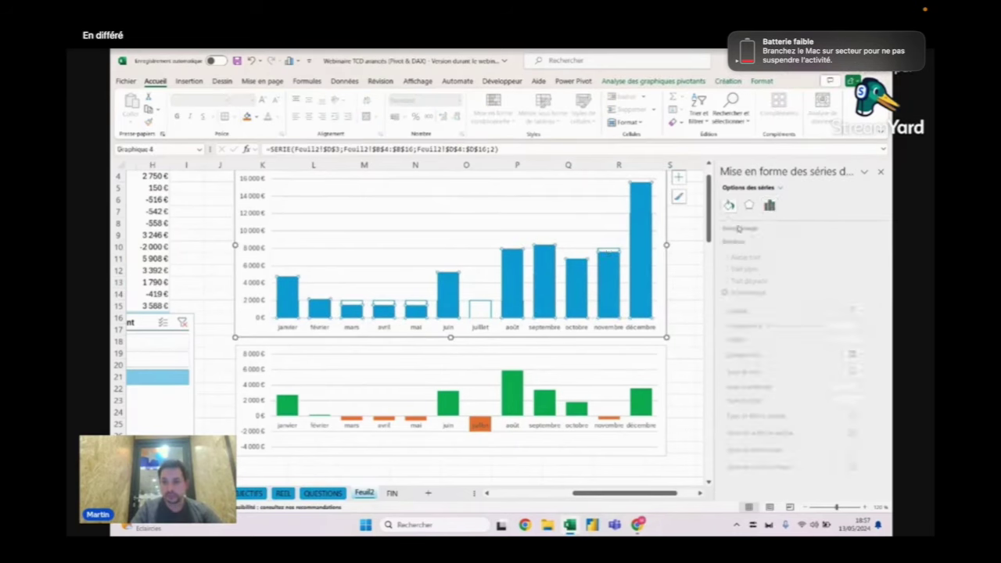
{"action": "left_click", "coordinate": [748, 228]}
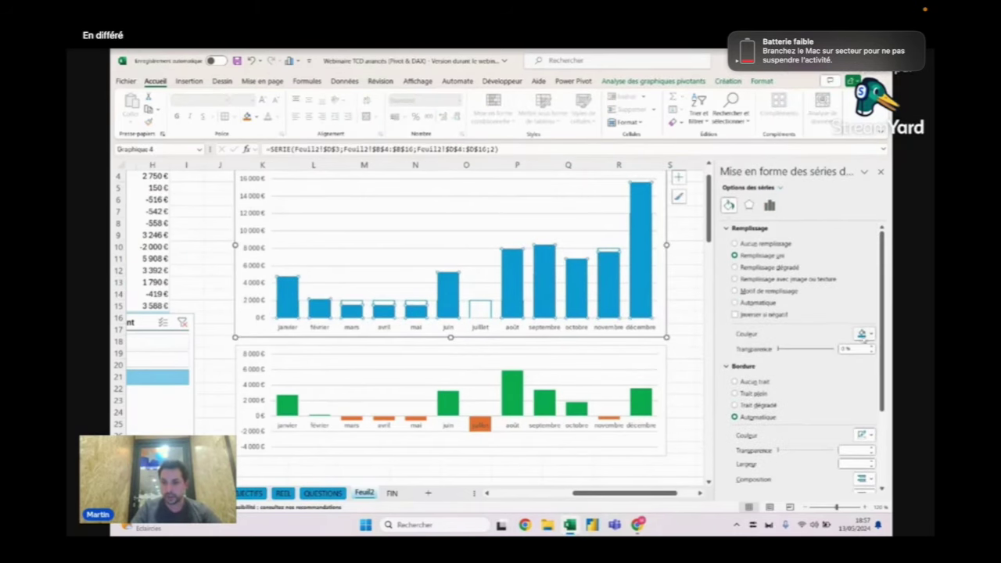
{"action": "left_click", "coordinate": [863, 333]}
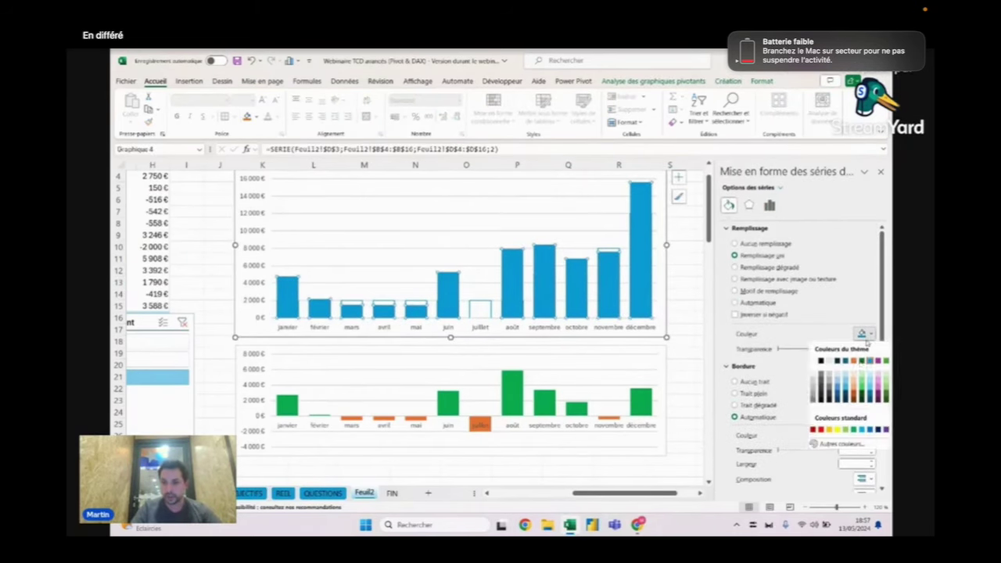
{"action": "left_click", "coordinate": [871, 381]}
{"action": "left_click", "coordinate": [680, 279]}
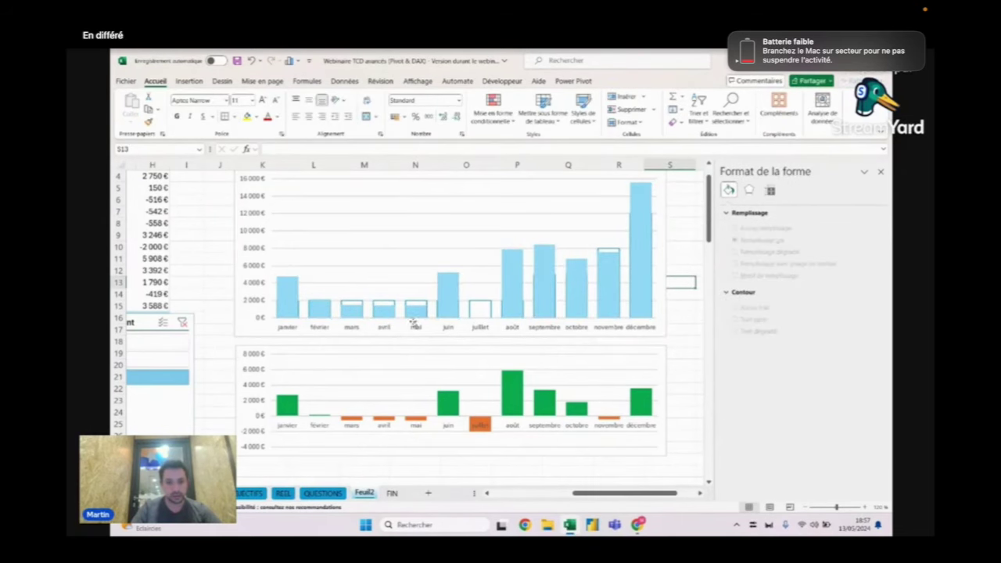
{"action": "left_click_drag", "start_coordinate": [612, 492], "coordinate": [528, 493]}
Step: Move Total CA above Somme de Objectif in the pivot table's Values
{"action": "scroll", "coordinate": [389, 237], "scroll_direction": "up", "scroll_amount": 1}
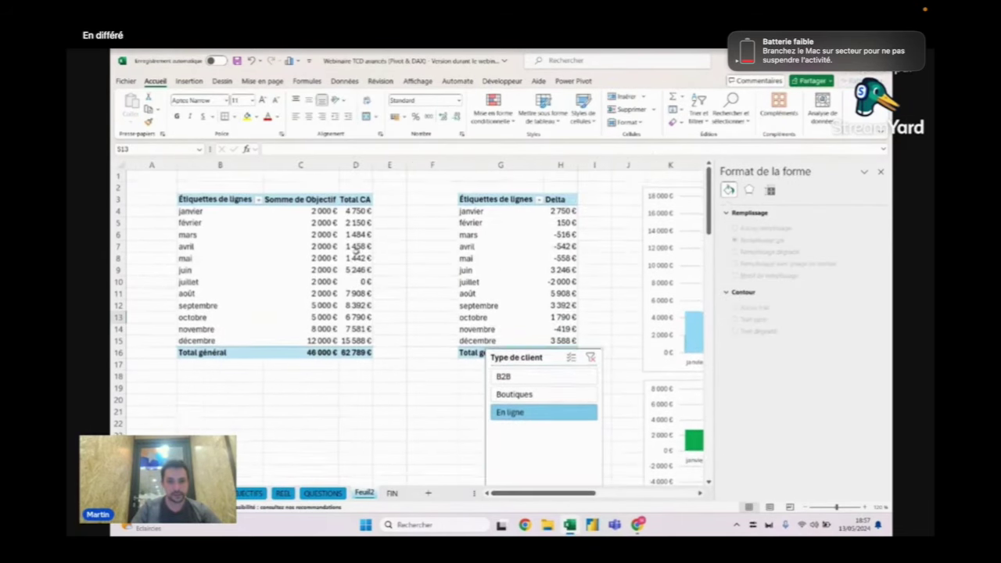
{"action": "left_click", "coordinate": [336, 246]}
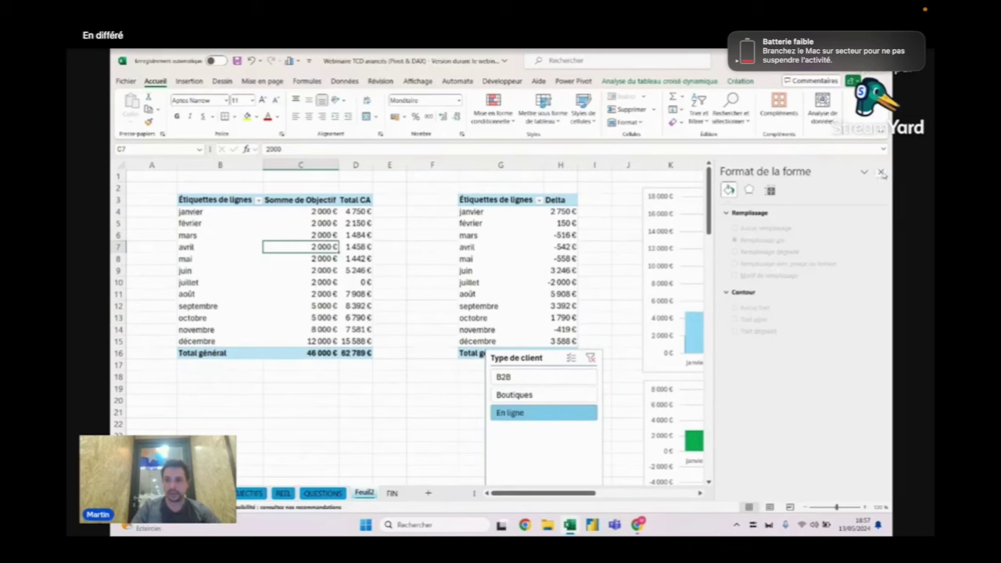
{"action": "right_click", "coordinate": [318, 235]}
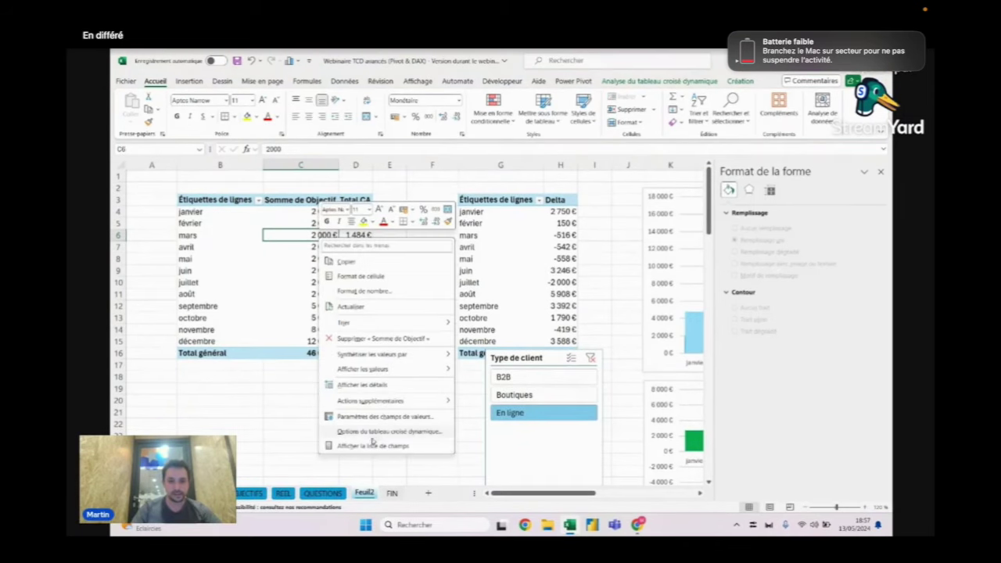
{"action": "left_click", "coordinate": [373, 444]}
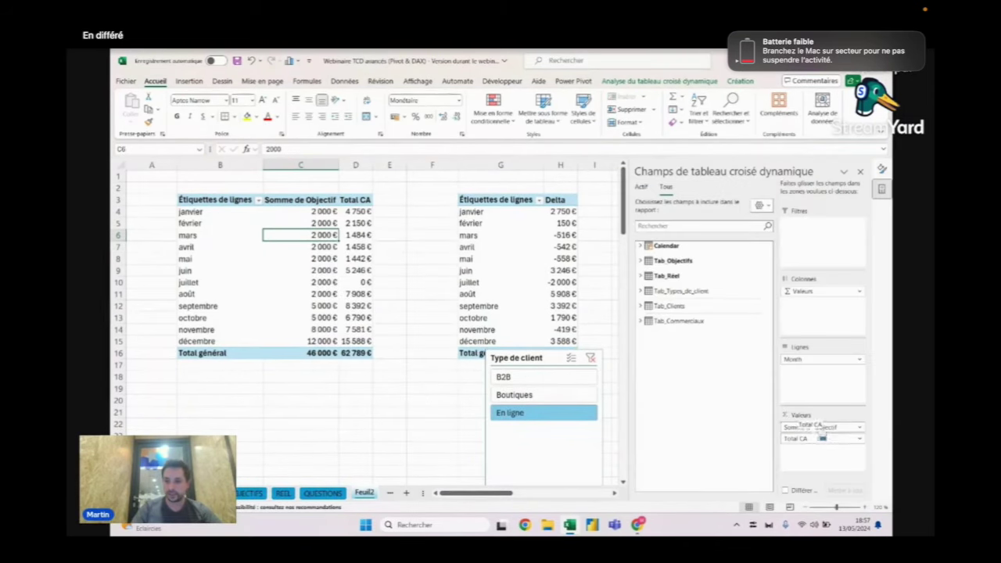
{"action": "left_click_drag", "start_coordinate": [809, 440], "coordinate": [805, 423]}
{"action": "left_click_drag", "start_coordinate": [485, 497], "coordinate": [512, 494]}
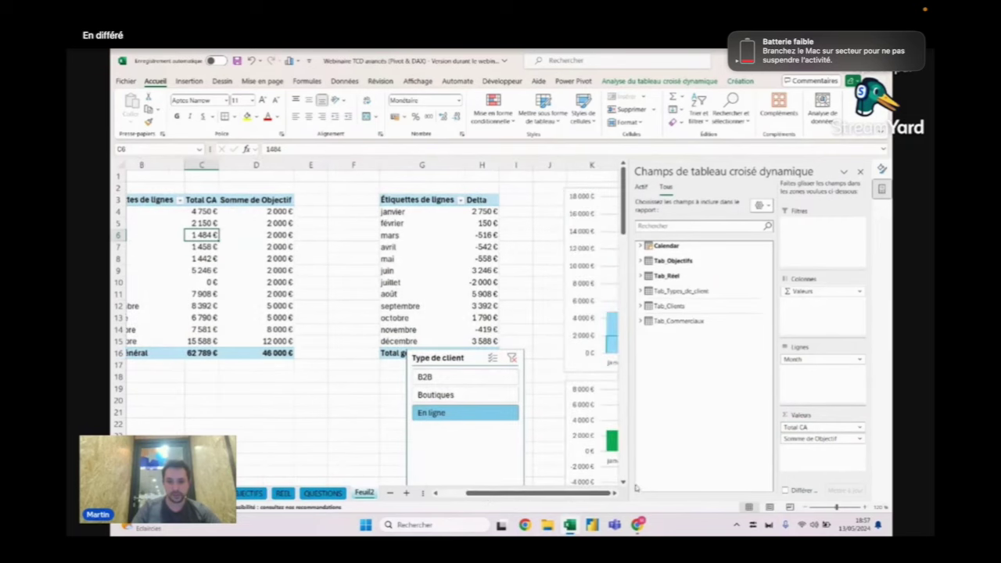
Step: Close the field list and Format pane, then click an empty cell
{"action": "left_click", "coordinate": [860, 171]}
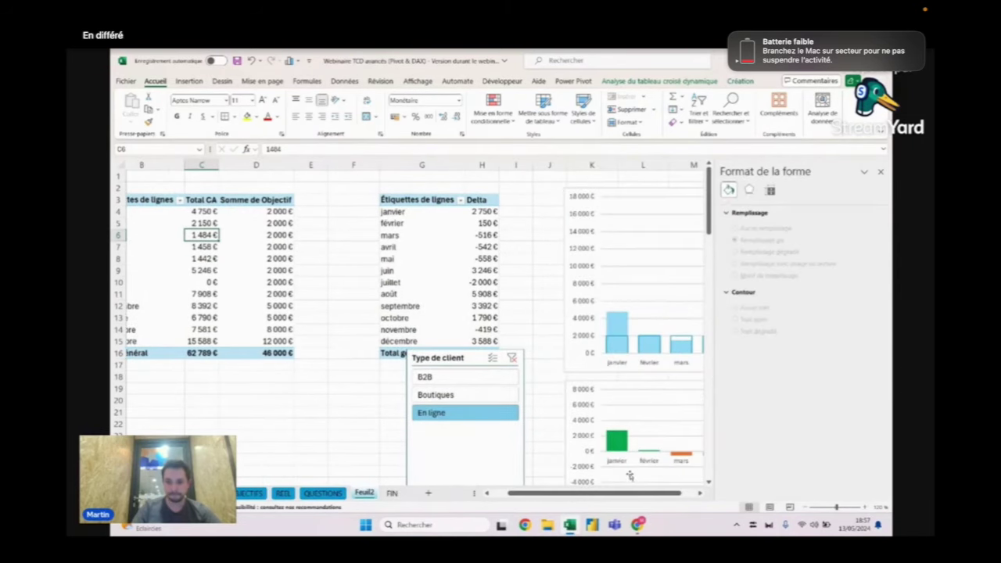
{"action": "scroll", "coordinate": [632, 493], "scroll_direction": "right", "scroll_amount": 1}
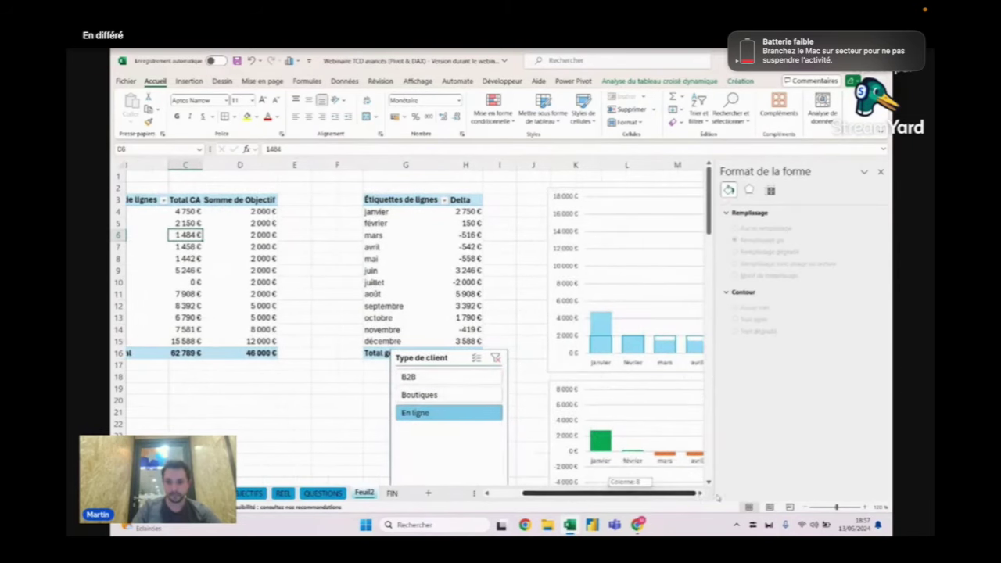
{"action": "left_click", "coordinate": [881, 172]}
{"action": "scroll", "coordinate": [868, 476], "scroll_direction": "right", "scroll_amount": 1}
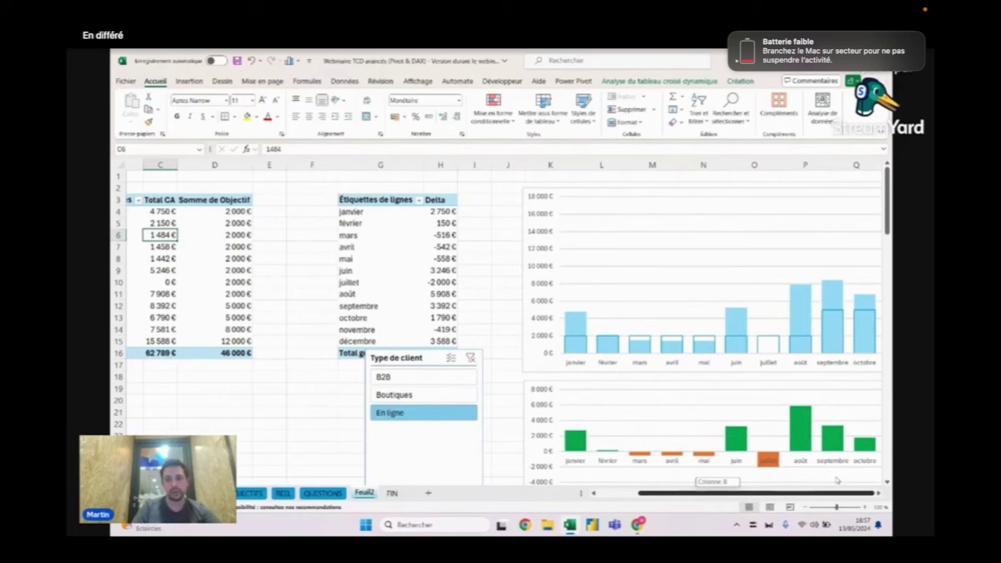
{"action": "scroll", "coordinate": [868, 477], "scroll_direction": "right", "scroll_amount": 3}
{"action": "left_click", "coordinate": [876, 482]}
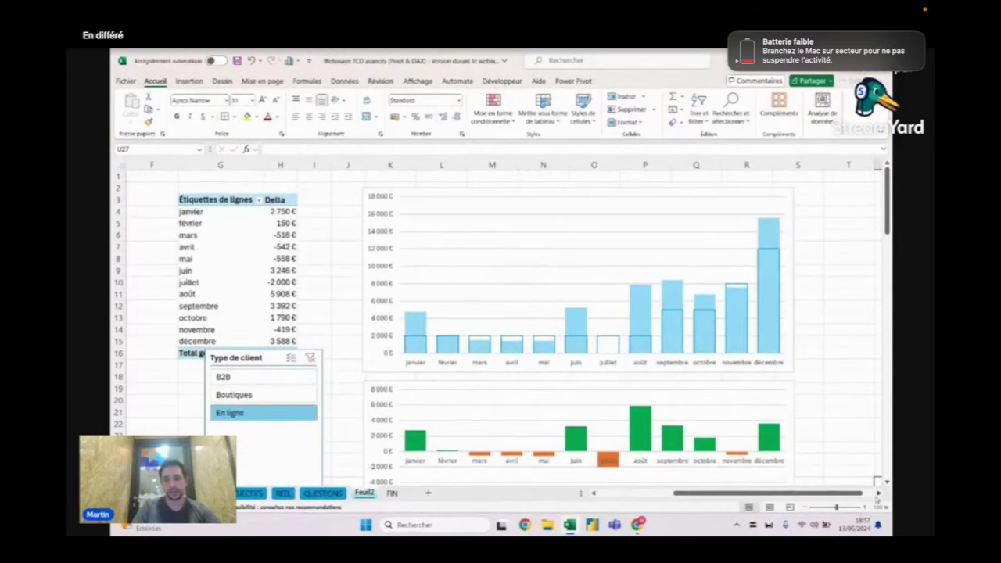
{"action": "scroll", "coordinate": [868, 484], "scroll_direction": "right", "scroll_amount": 10}
{"action": "scroll", "coordinate": [782, 492], "scroll_direction": "left", "scroll_amount": 8}
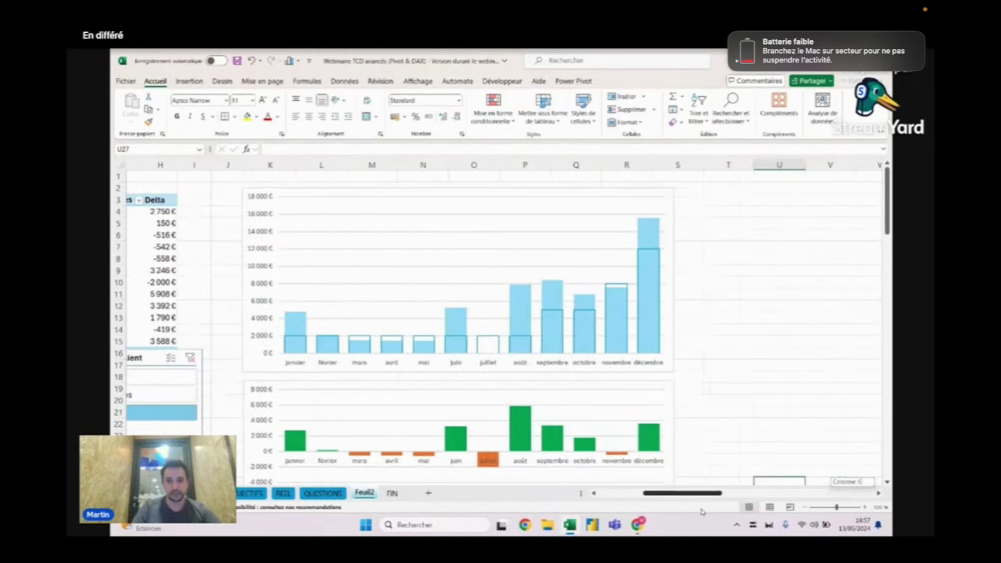
Step: Drag the Type de client slicer to columns T–V right of the charts and deselect it
{"action": "left_click", "coordinate": [781, 304]}
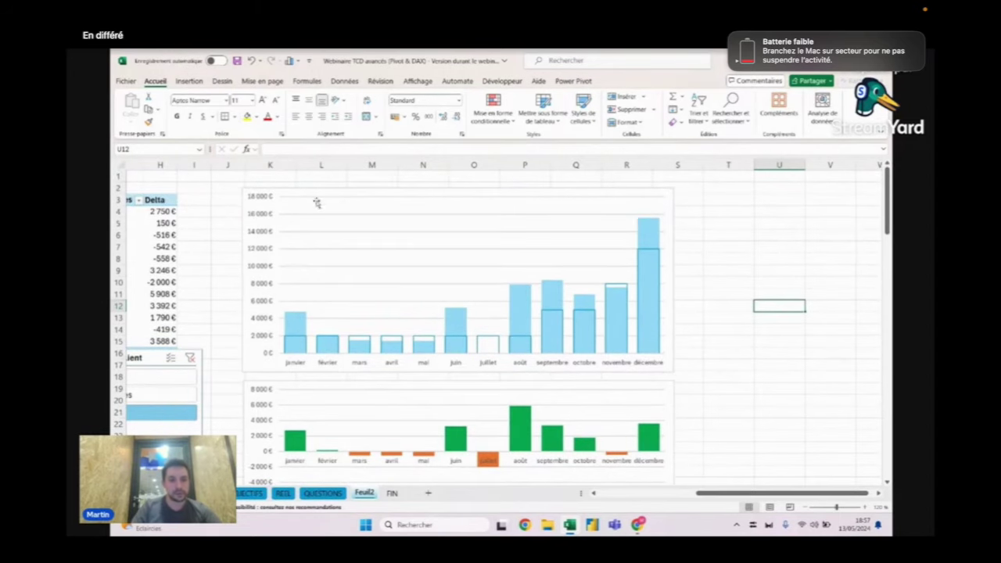
{"action": "mouse_move", "coordinate": [301, 322]}
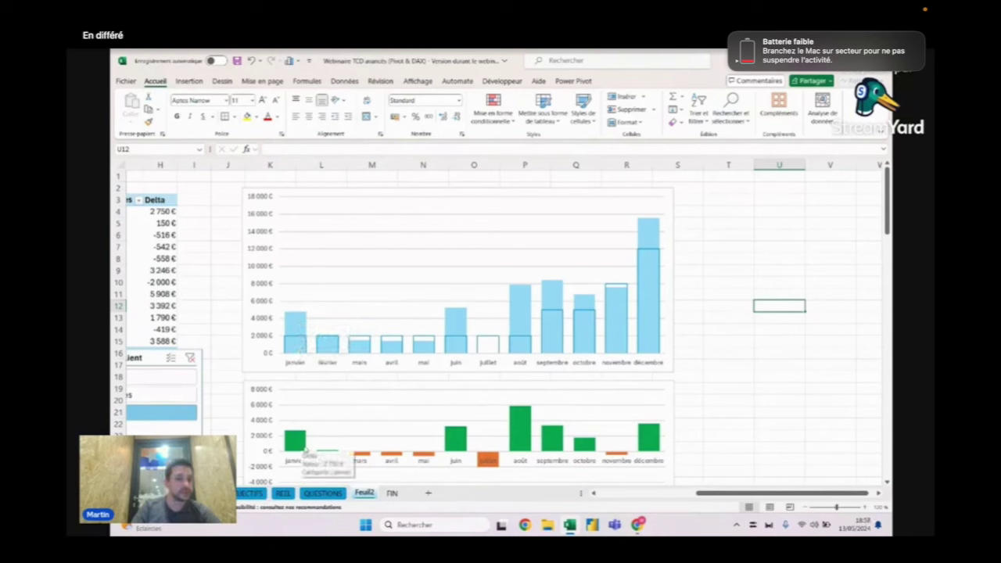
{"action": "left_click", "coordinate": [717, 223]}
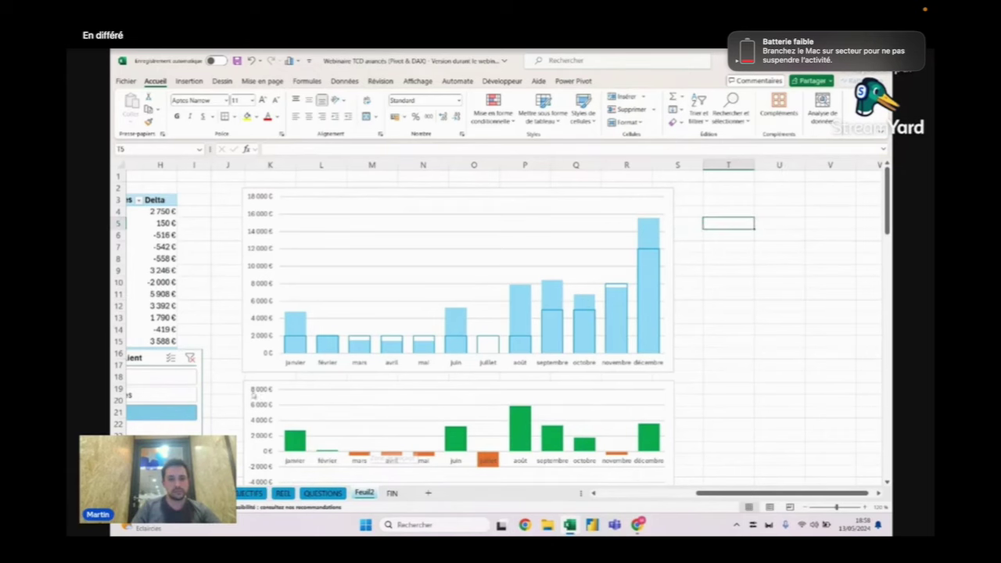
{"action": "left_click_drag", "start_coordinate": [160, 357], "coordinate": [321, 290]}
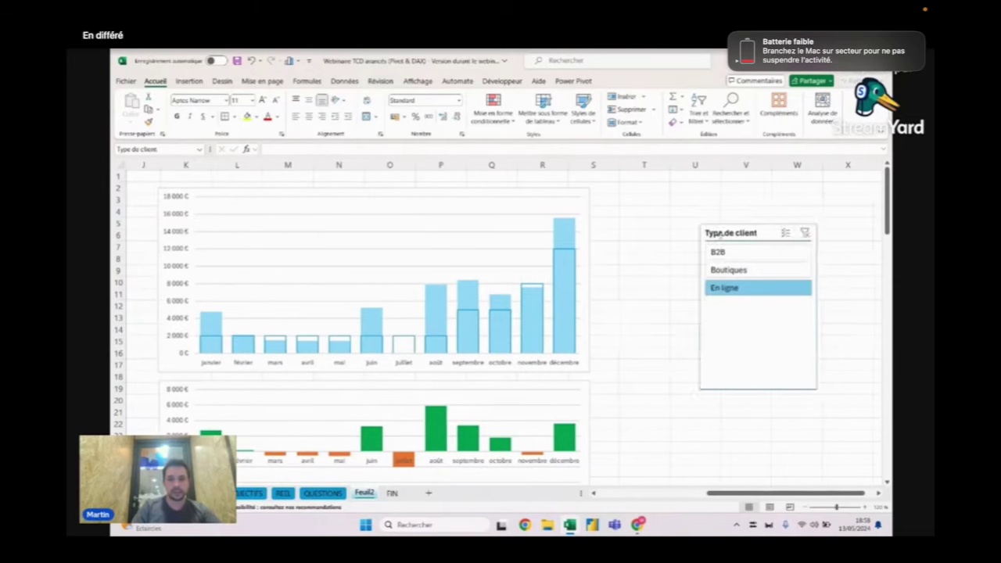
{"action": "left_click_drag", "start_coordinate": [615, 226], "coordinate": [699, 225]}
{"action": "left_click_drag", "start_coordinate": [755, 497], "coordinate": [720, 498]}
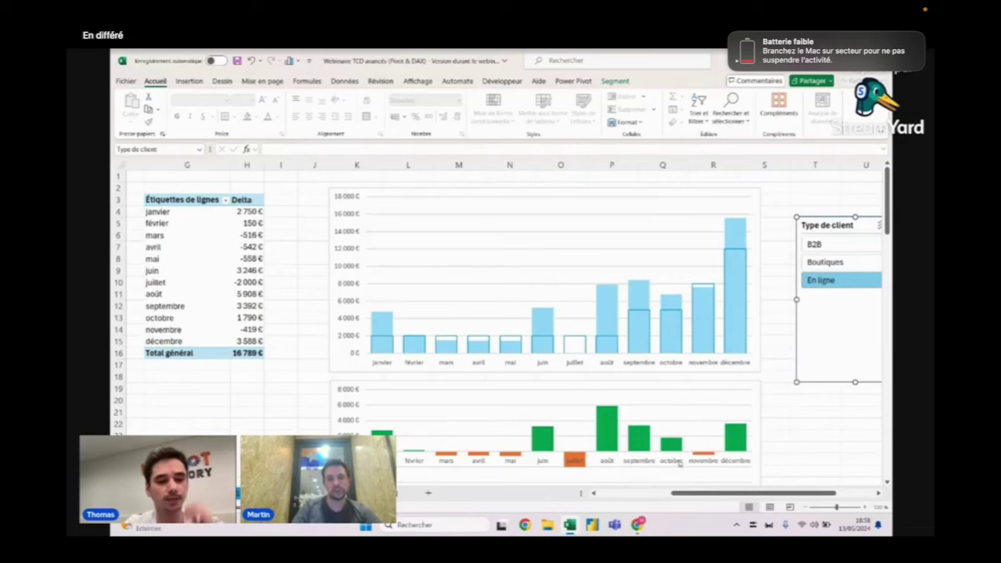
{"action": "left_click_drag", "start_coordinate": [715, 493], "coordinate": [733, 490]}
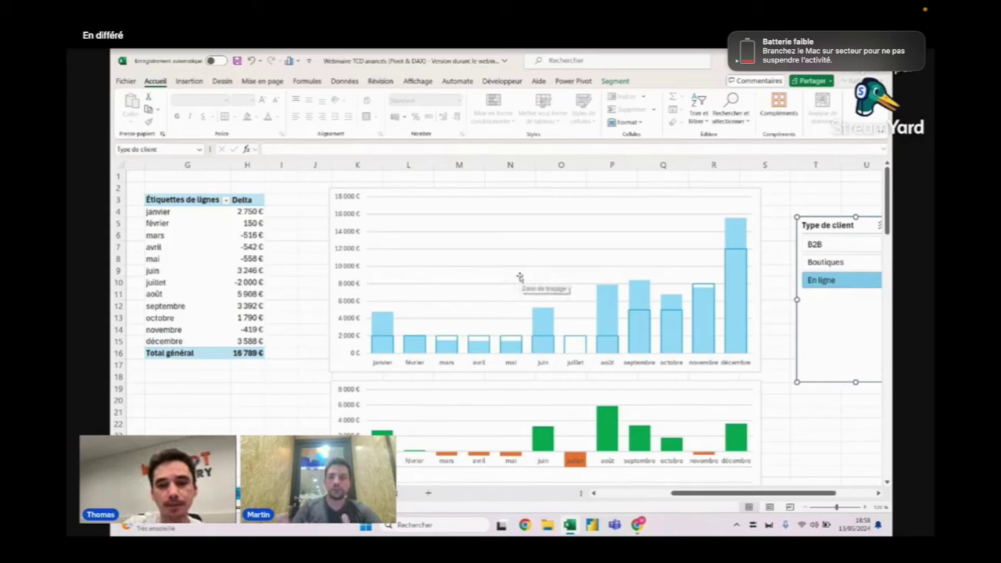
{"action": "left_click", "coordinate": [623, 177]}
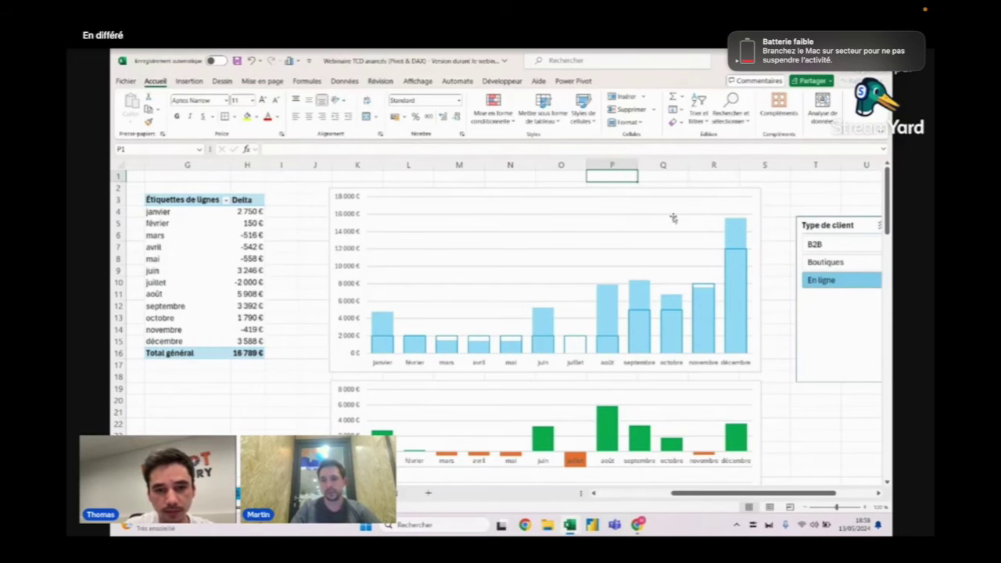
{"action": "scroll", "coordinate": [688, 480], "scroll_direction": "right", "scroll_amount": 2}
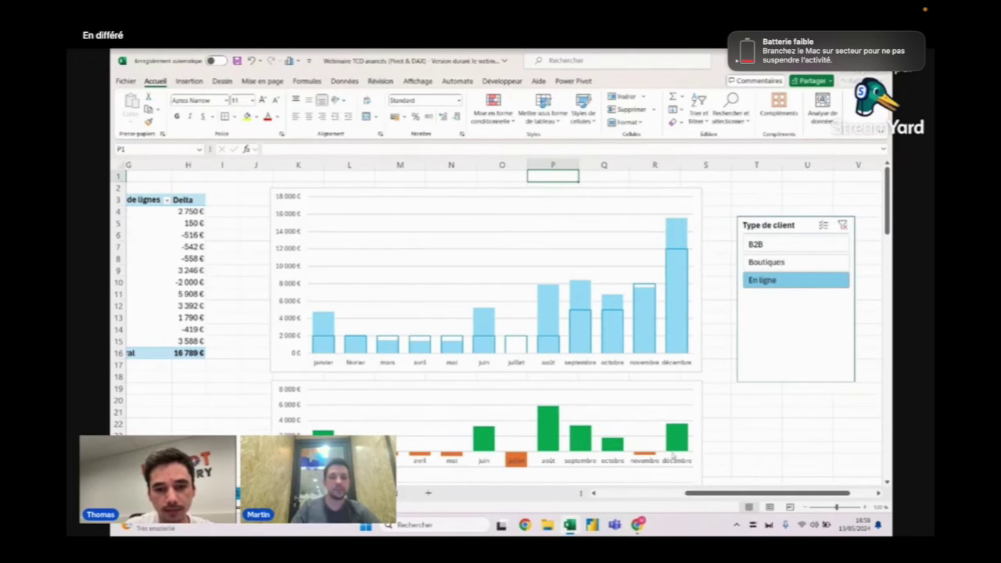
{"action": "mouse_move", "coordinate": [674, 444]}
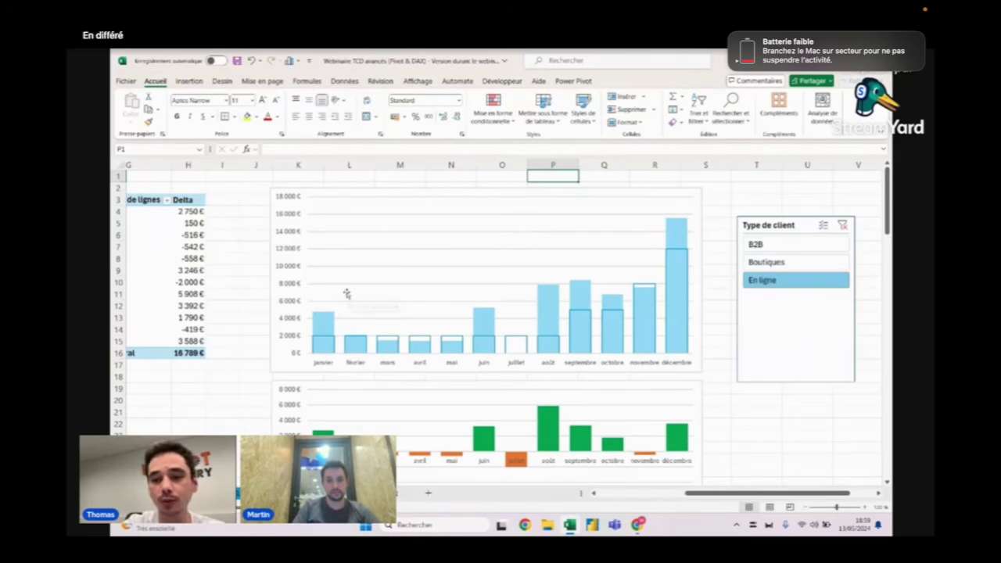
{"action": "scroll", "coordinate": [346, 293], "scroll_direction": "down", "scroll_amount": 2}
Step: Shorten the Delta chart, delete its month labels and add Outside End data labels
{"action": "left_click", "coordinate": [518, 417]}
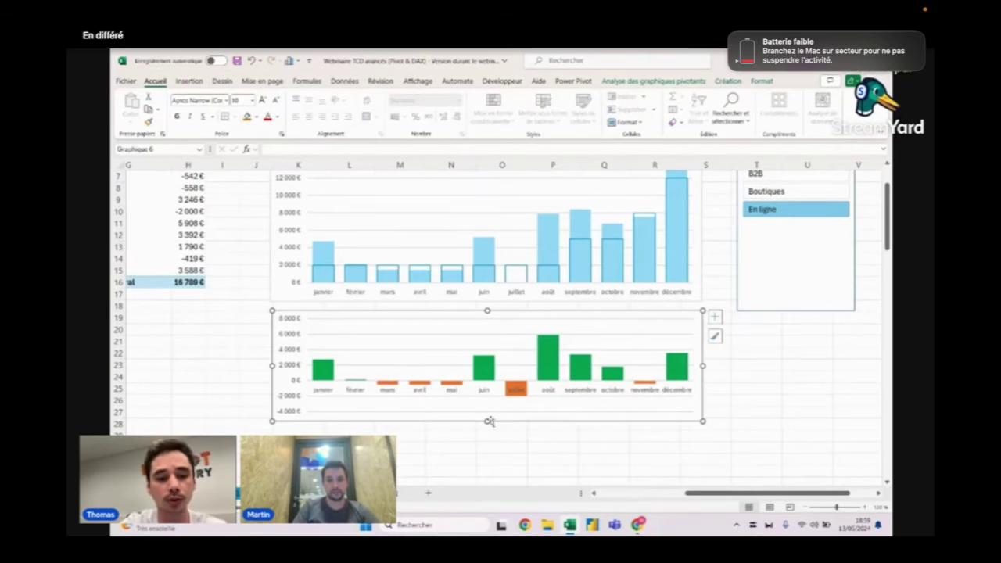
{"action": "left_click_drag", "start_coordinate": [488, 421], "coordinate": [487, 393]}
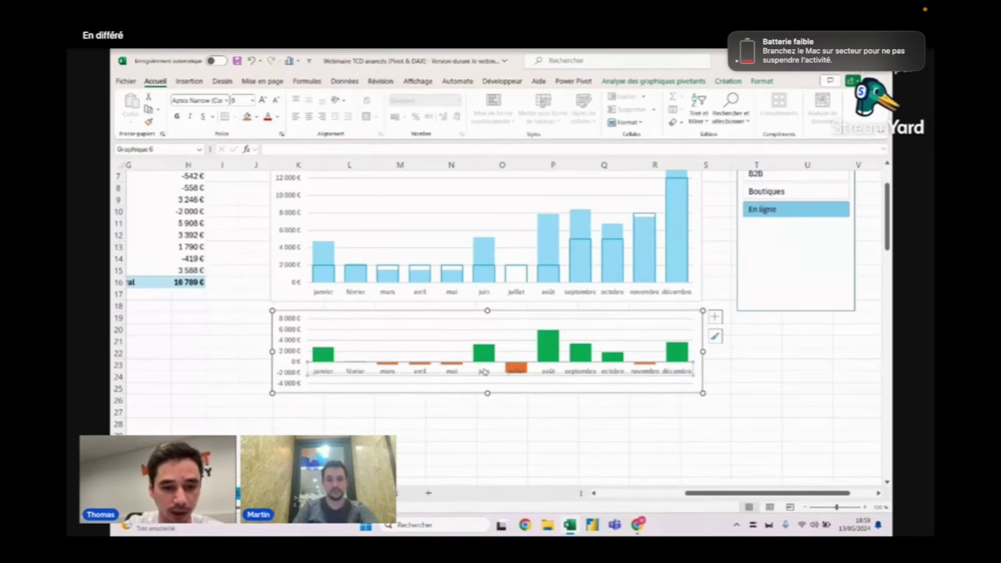
{"action": "key", "text": "Delete"}
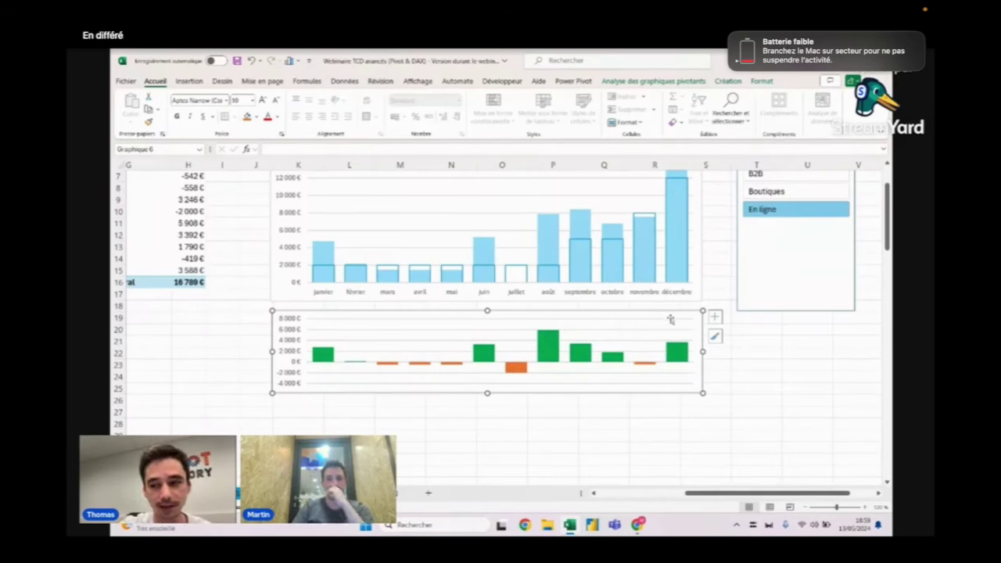
{"action": "left_click", "coordinate": [714, 317]}
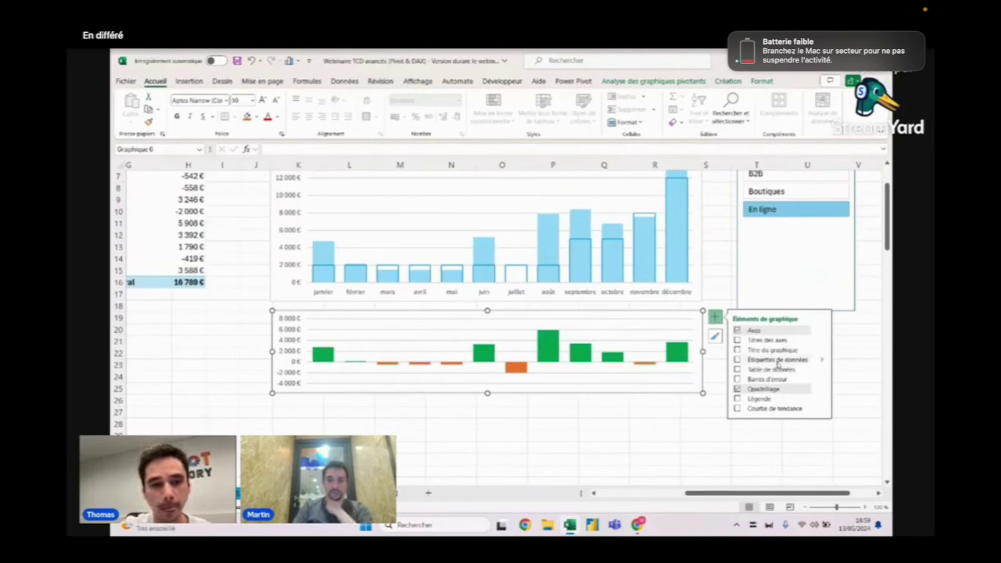
{"action": "left_click", "coordinate": [822, 359]}
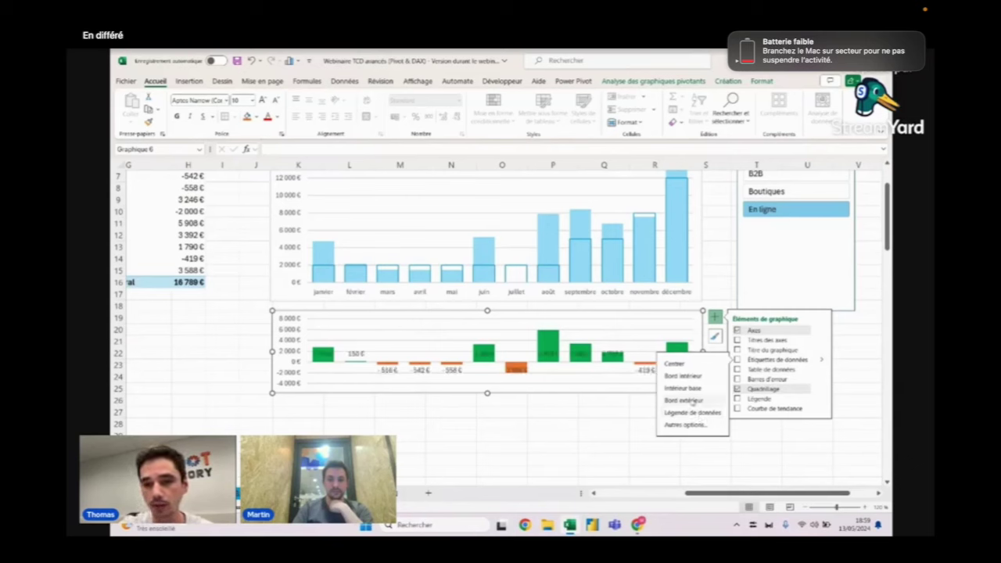
{"action": "left_click", "coordinate": [571, 412]}
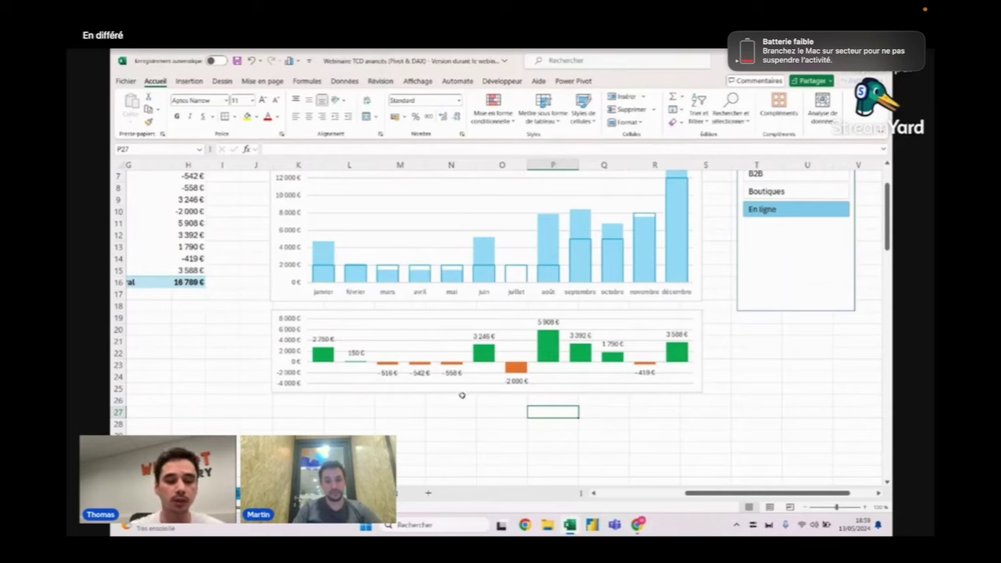
{"action": "scroll", "coordinate": [461, 395], "scroll_direction": "up", "scroll_amount": 2}
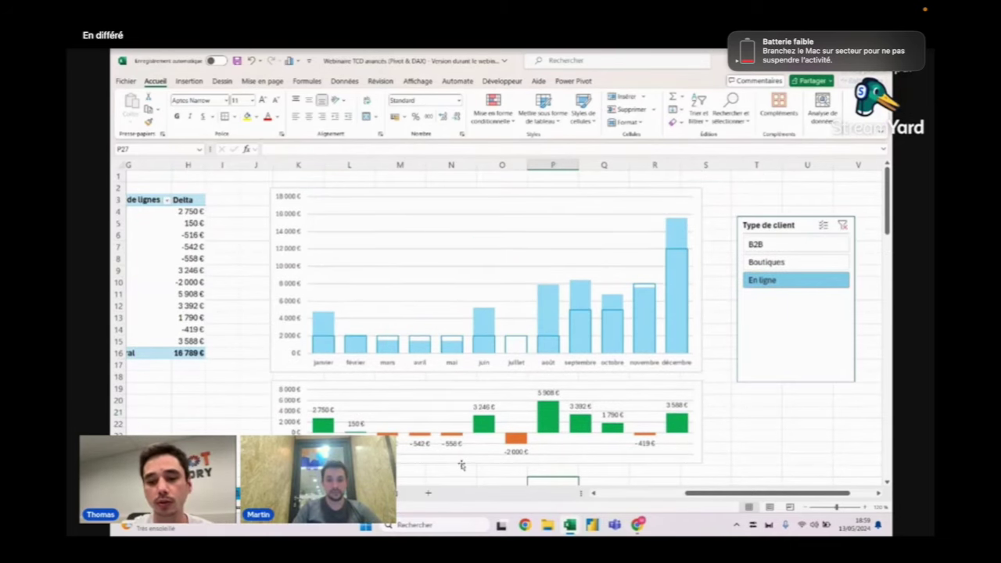
Step: Drag the lower Delta chart's bottom edge down a few pixels so it's slightly taller, then deselect it
{"action": "left_click", "coordinate": [418, 81]}
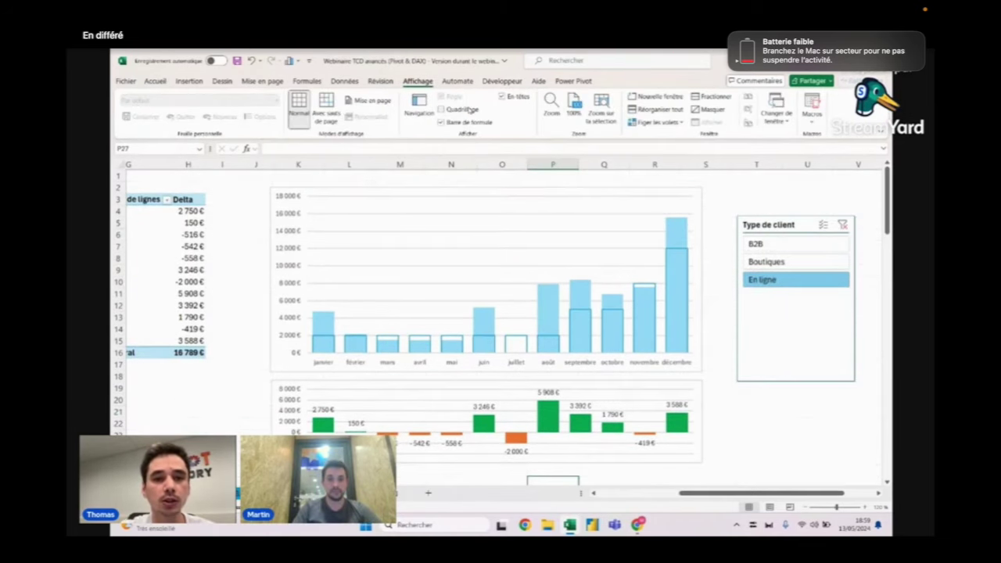
{"action": "left_click", "coordinate": [510, 462]}
{"action": "left_click_drag", "start_coordinate": [487, 463], "coordinate": [487, 468]}
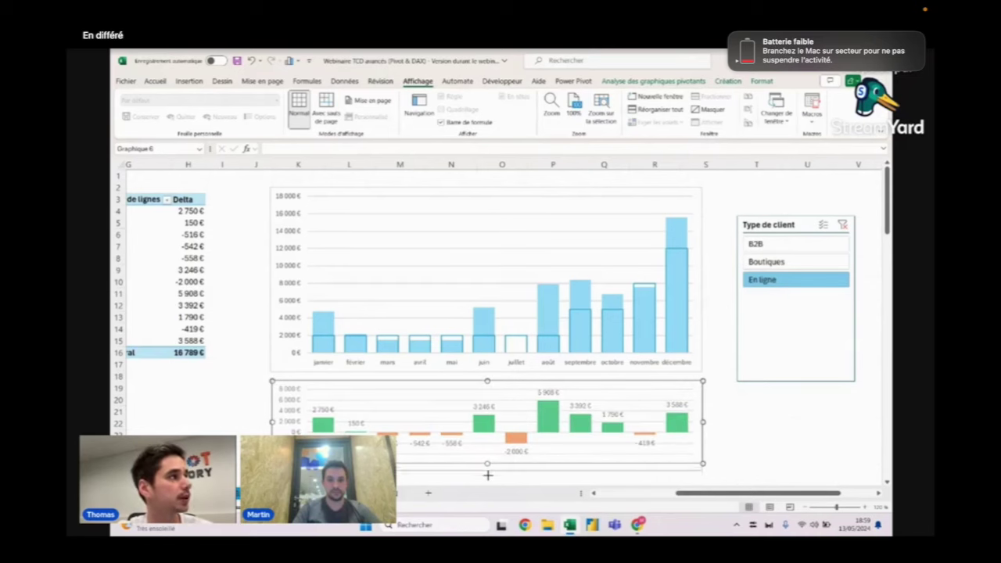
{"action": "left_click", "coordinate": [196, 388]}
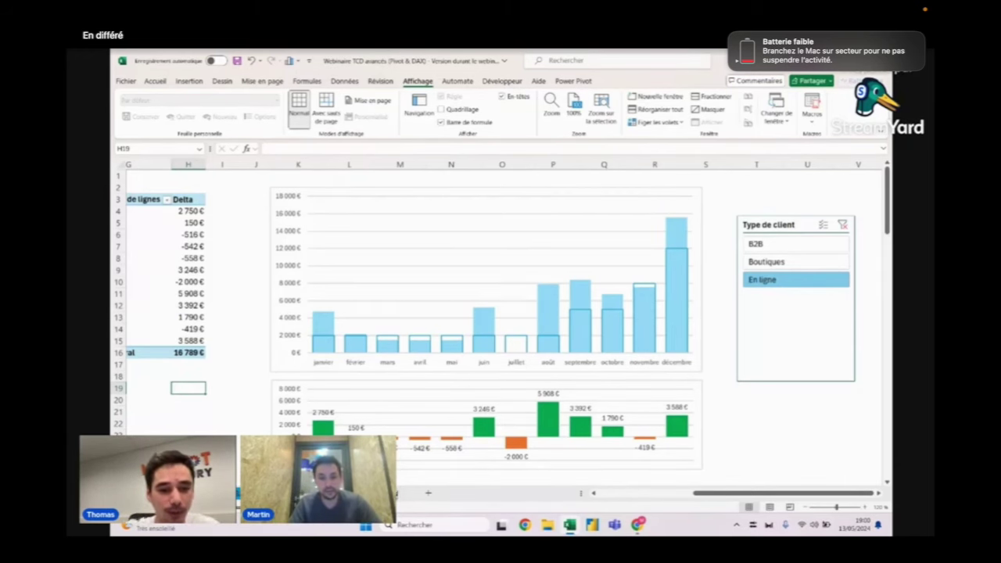
Step: Move to the next sheet showing the 'Formations individuelles à Excel' promo graphic
{"action": "key", "text": "ctrl+Page_Down"}
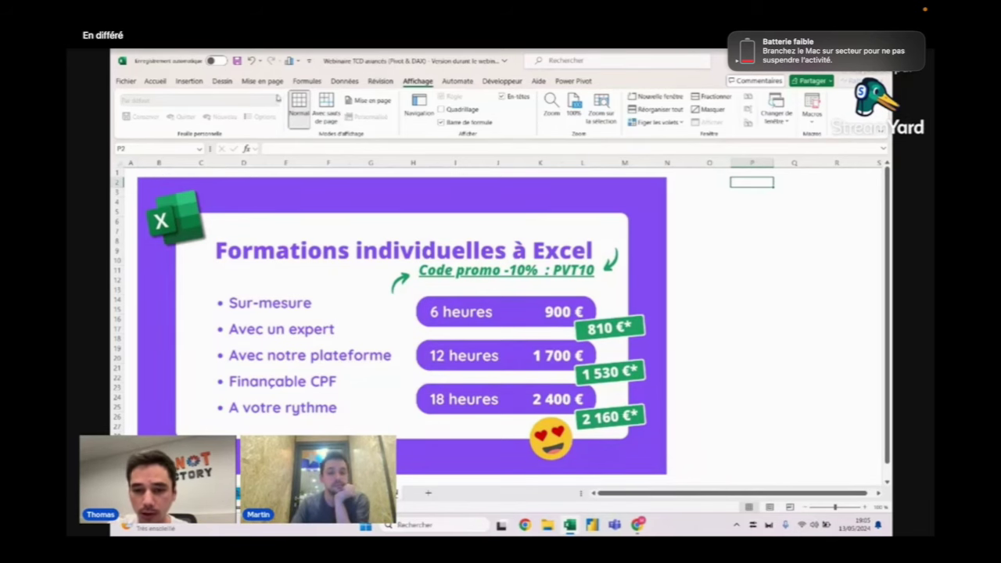
{"action": "left_click", "coordinate": [189, 81]}
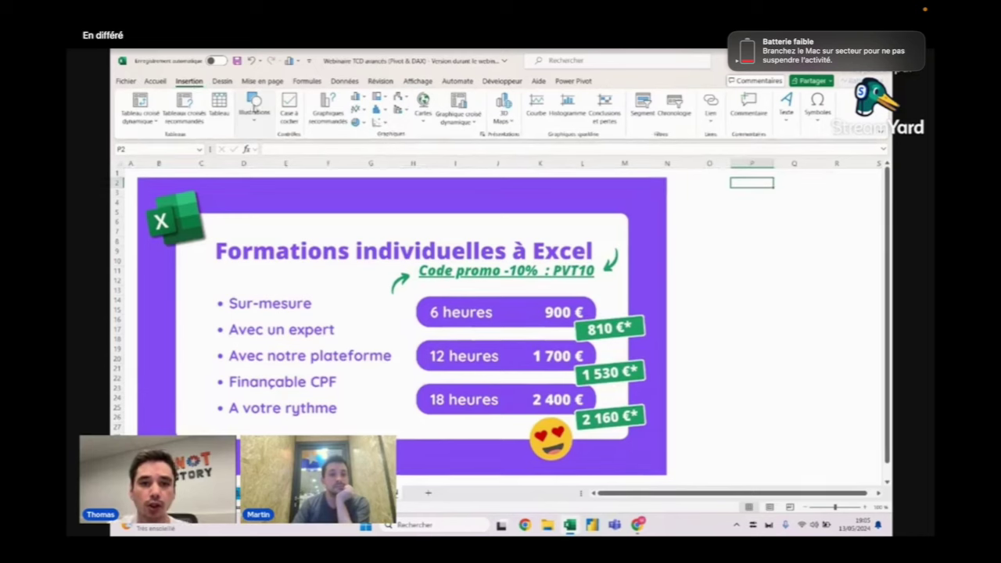
{"action": "left_click", "coordinate": [254, 106]}
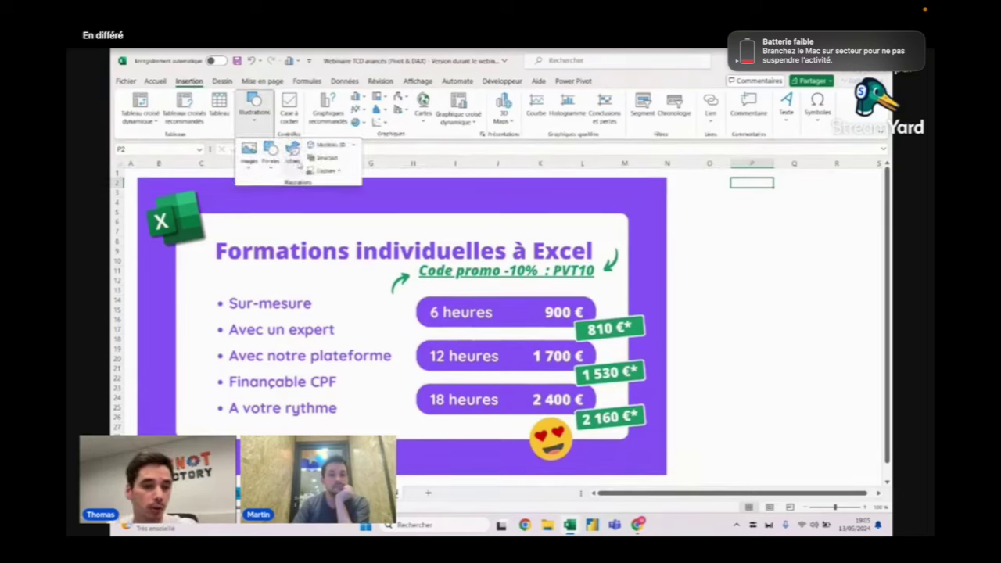
{"action": "left_click", "coordinate": [270, 152]}
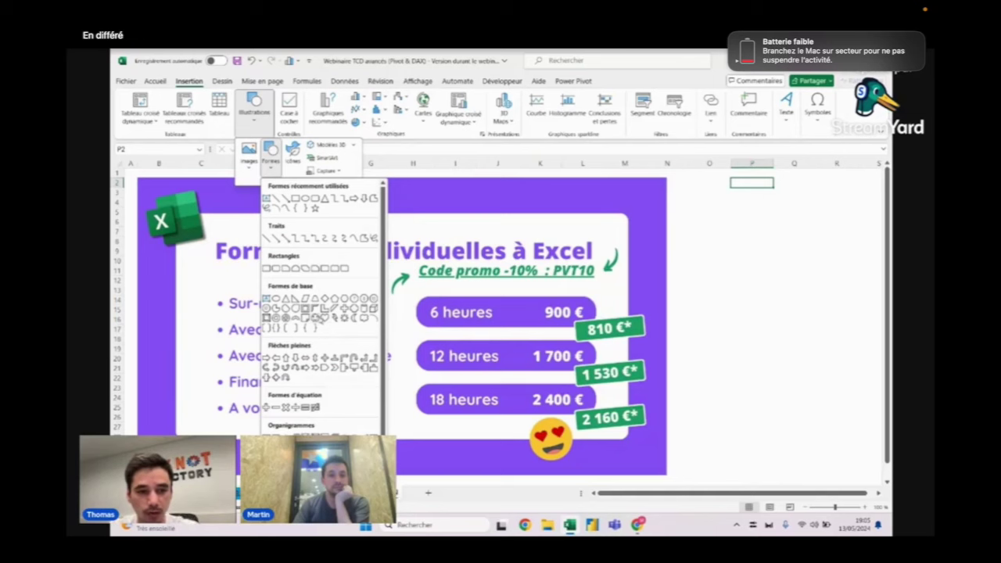
{"action": "left_click", "coordinate": [323, 318]}
{"action": "left_click_drag", "start_coordinate": [302, 223], "coordinate": [496, 401]}
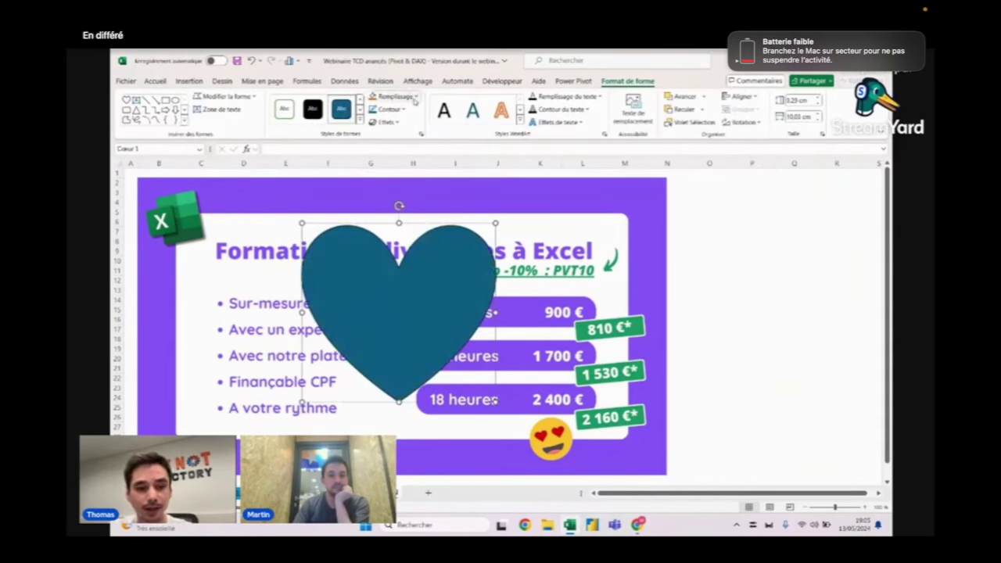
{"action": "left_click", "coordinate": [414, 98]}
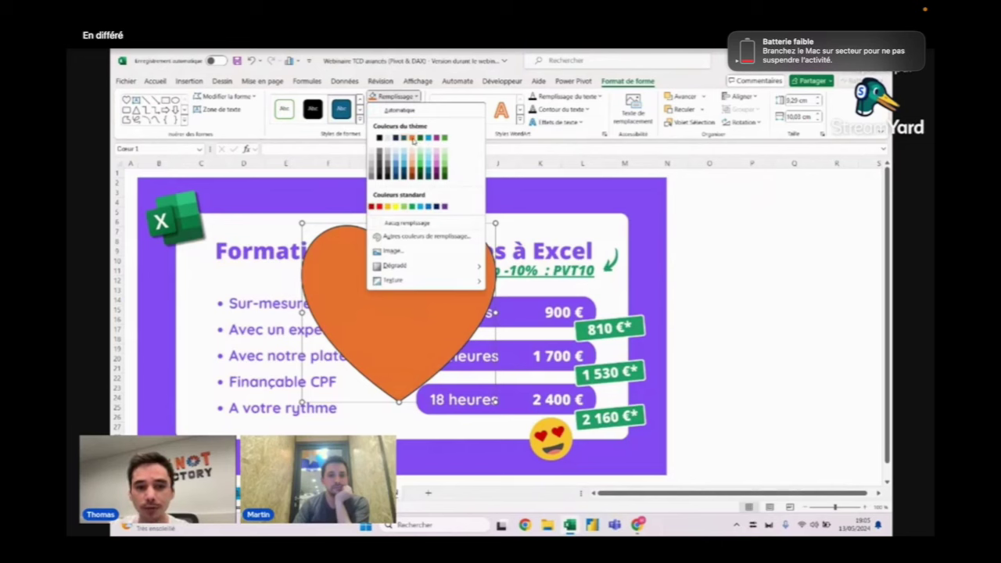
{"action": "left_click", "coordinate": [379, 206]}
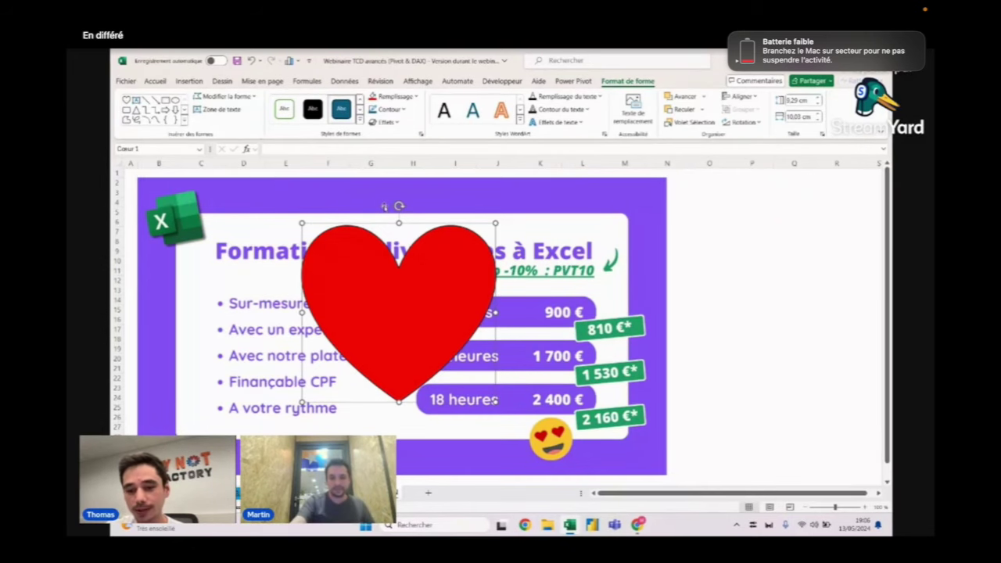
{"action": "key", "text": "Delete"}
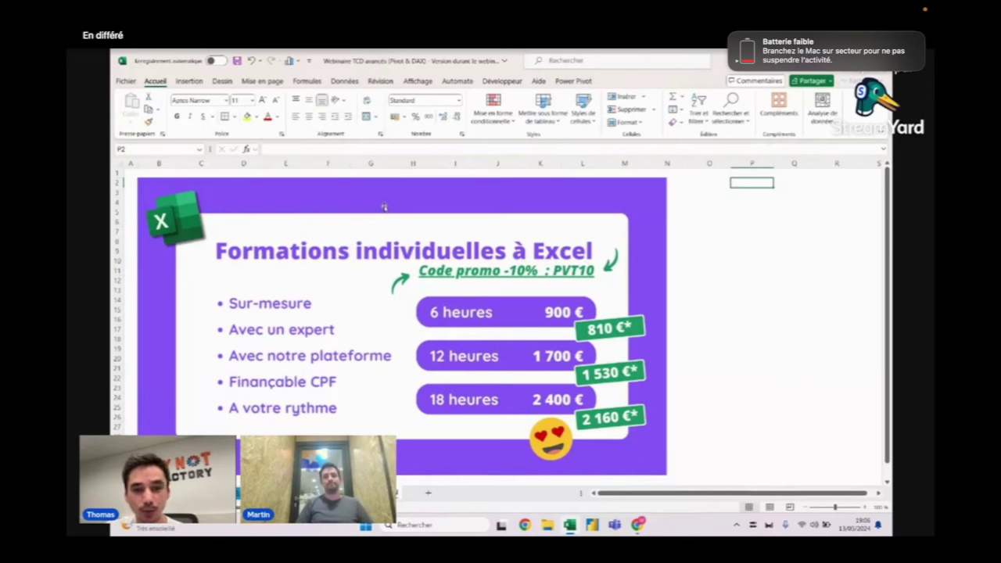